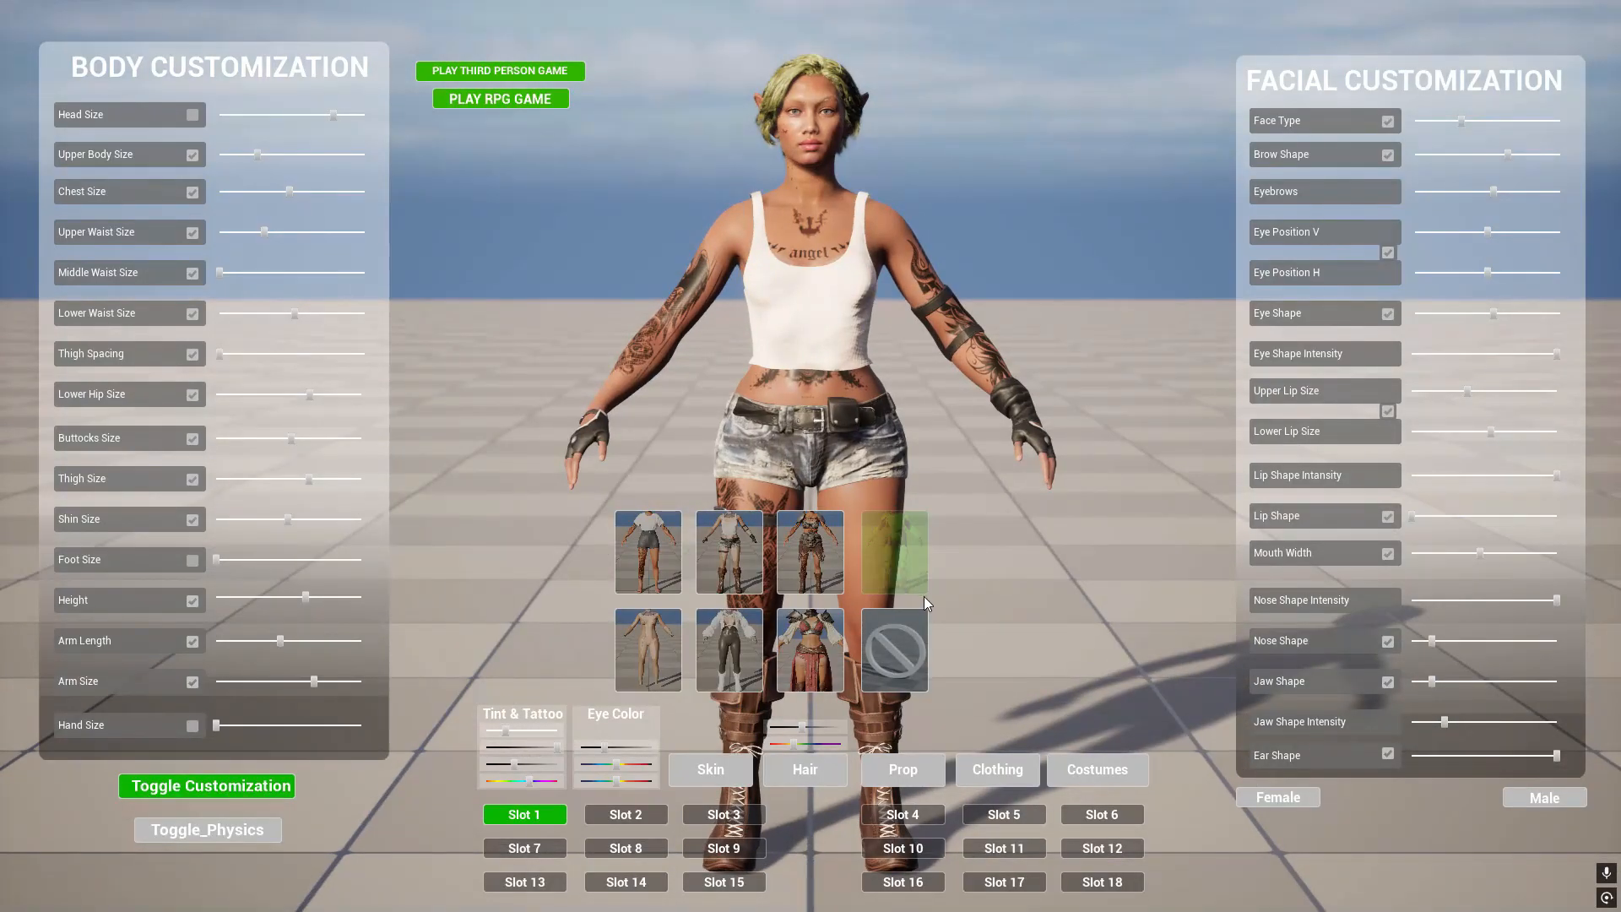
# - Examine the character customization screenshot in the Photos window and minimize it again
pyautogui.press('super')
pyautogui.click(1050, 897)
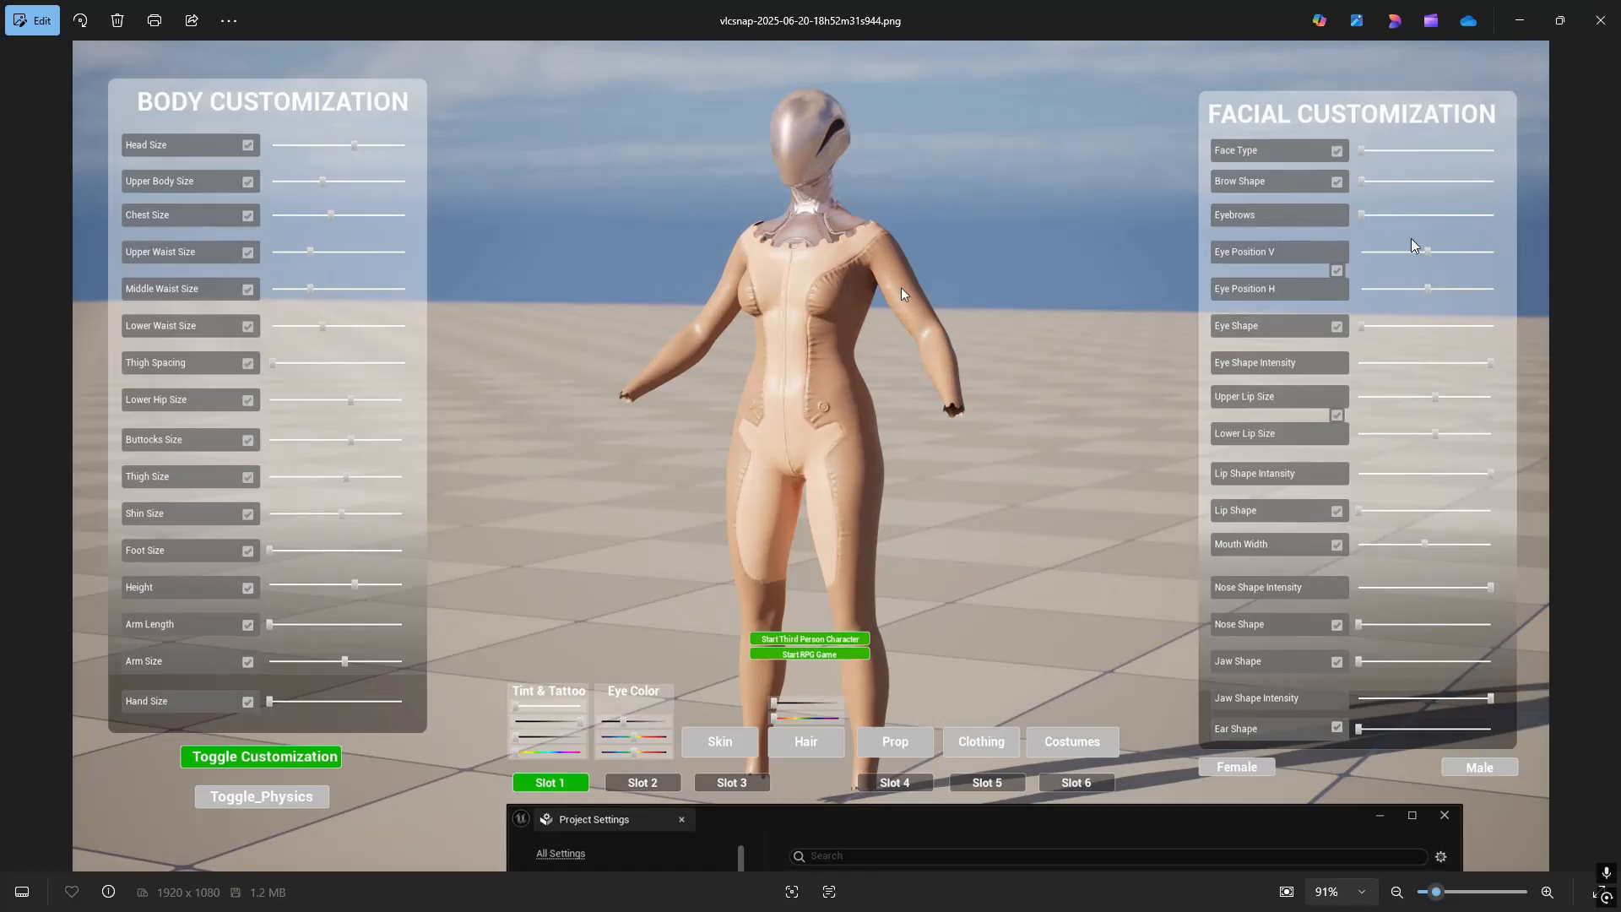
pyautogui.click(1519, 21)
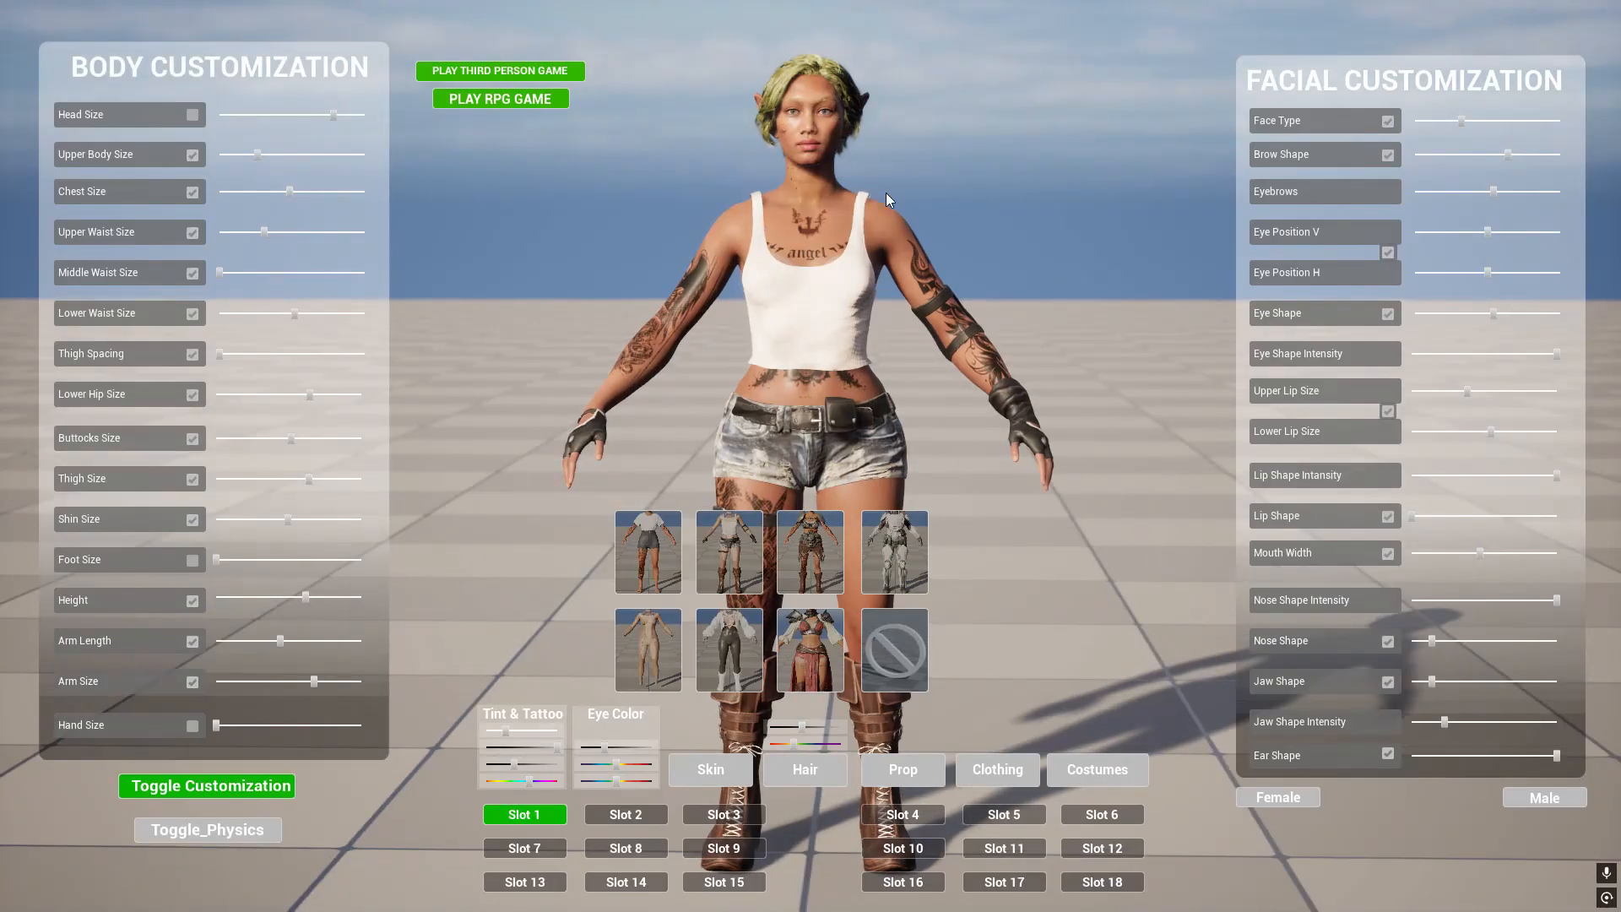
# - Try out several of the numbered hair presets on the character and finish with the long green hair with bangs
pyautogui.click(805, 769)
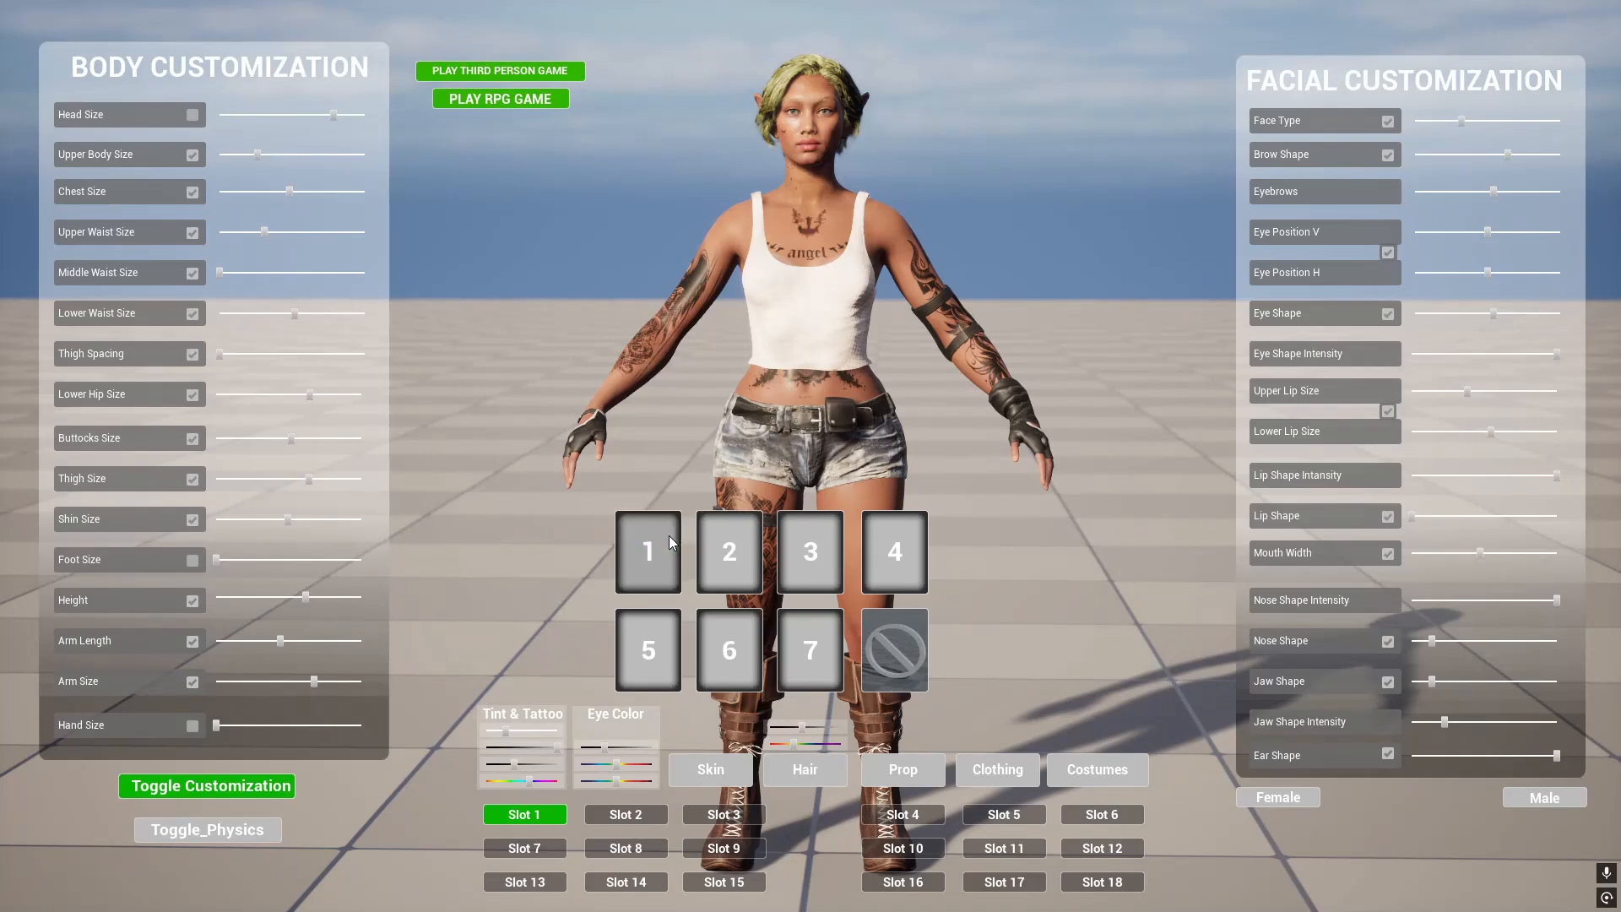
pyautogui.click(711, 549)
pyautogui.click(802, 547)
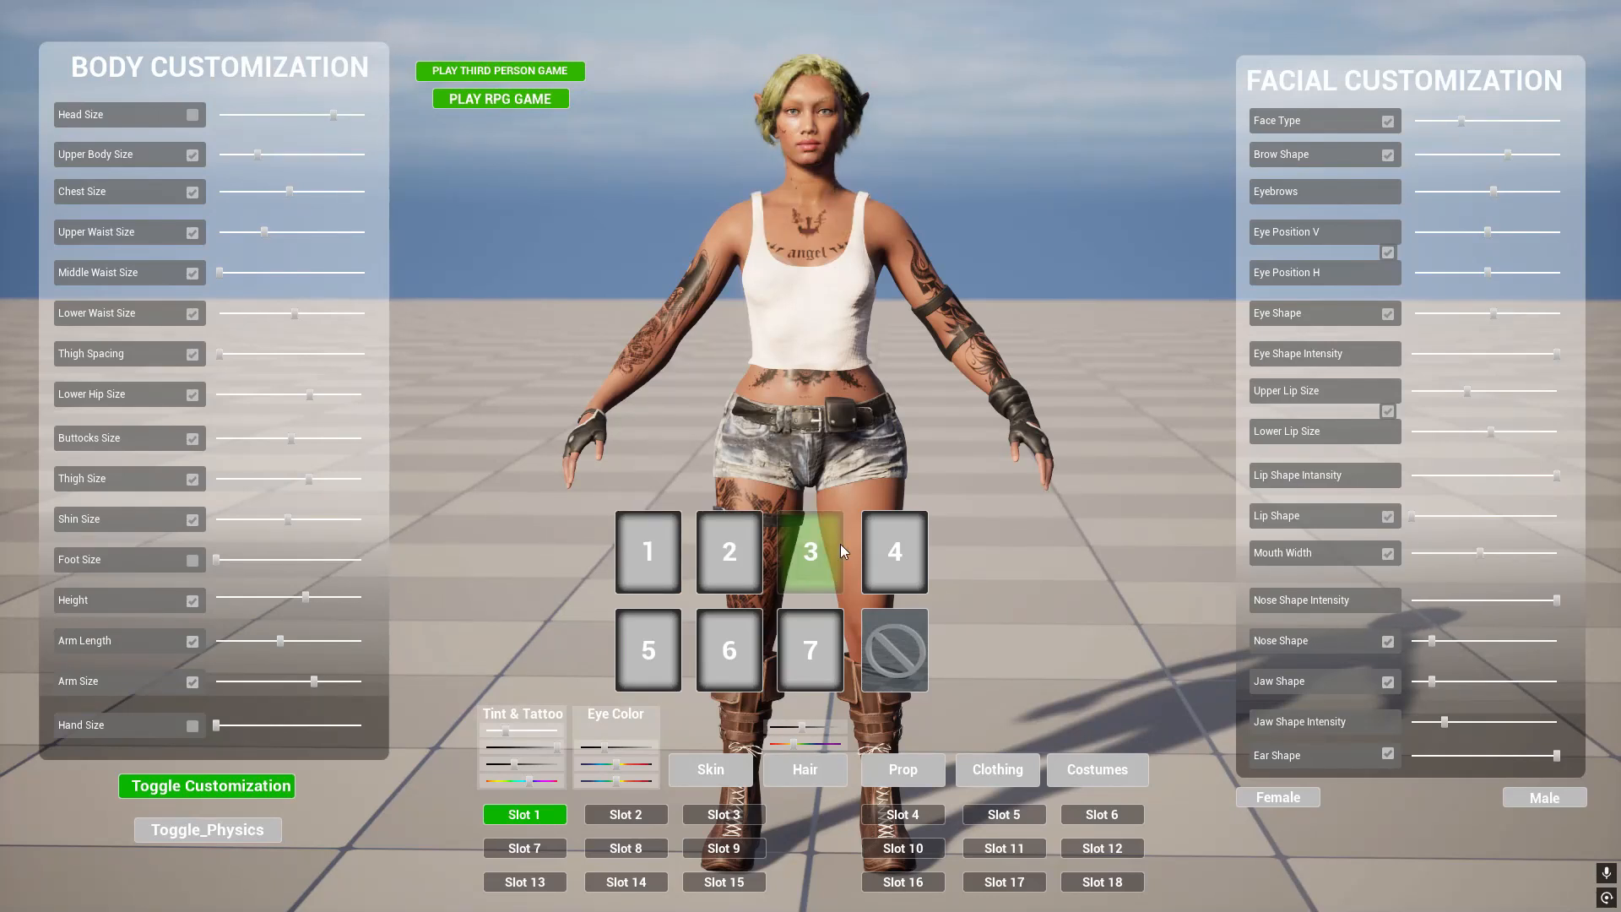
pyautogui.click(717, 554)
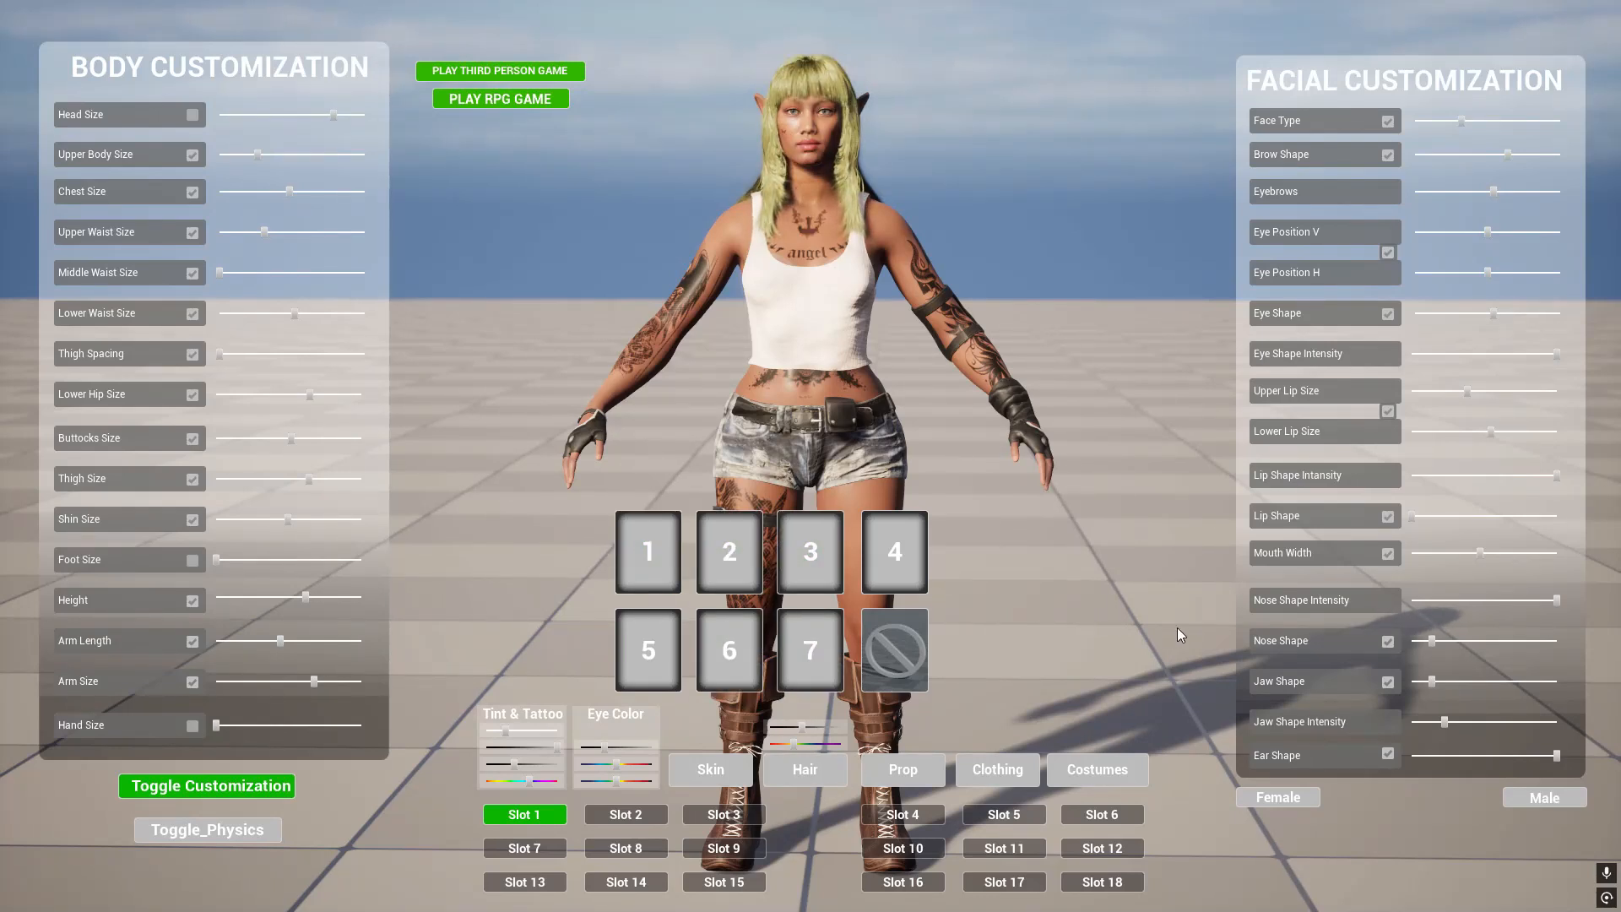
pyautogui.click(718, 562)
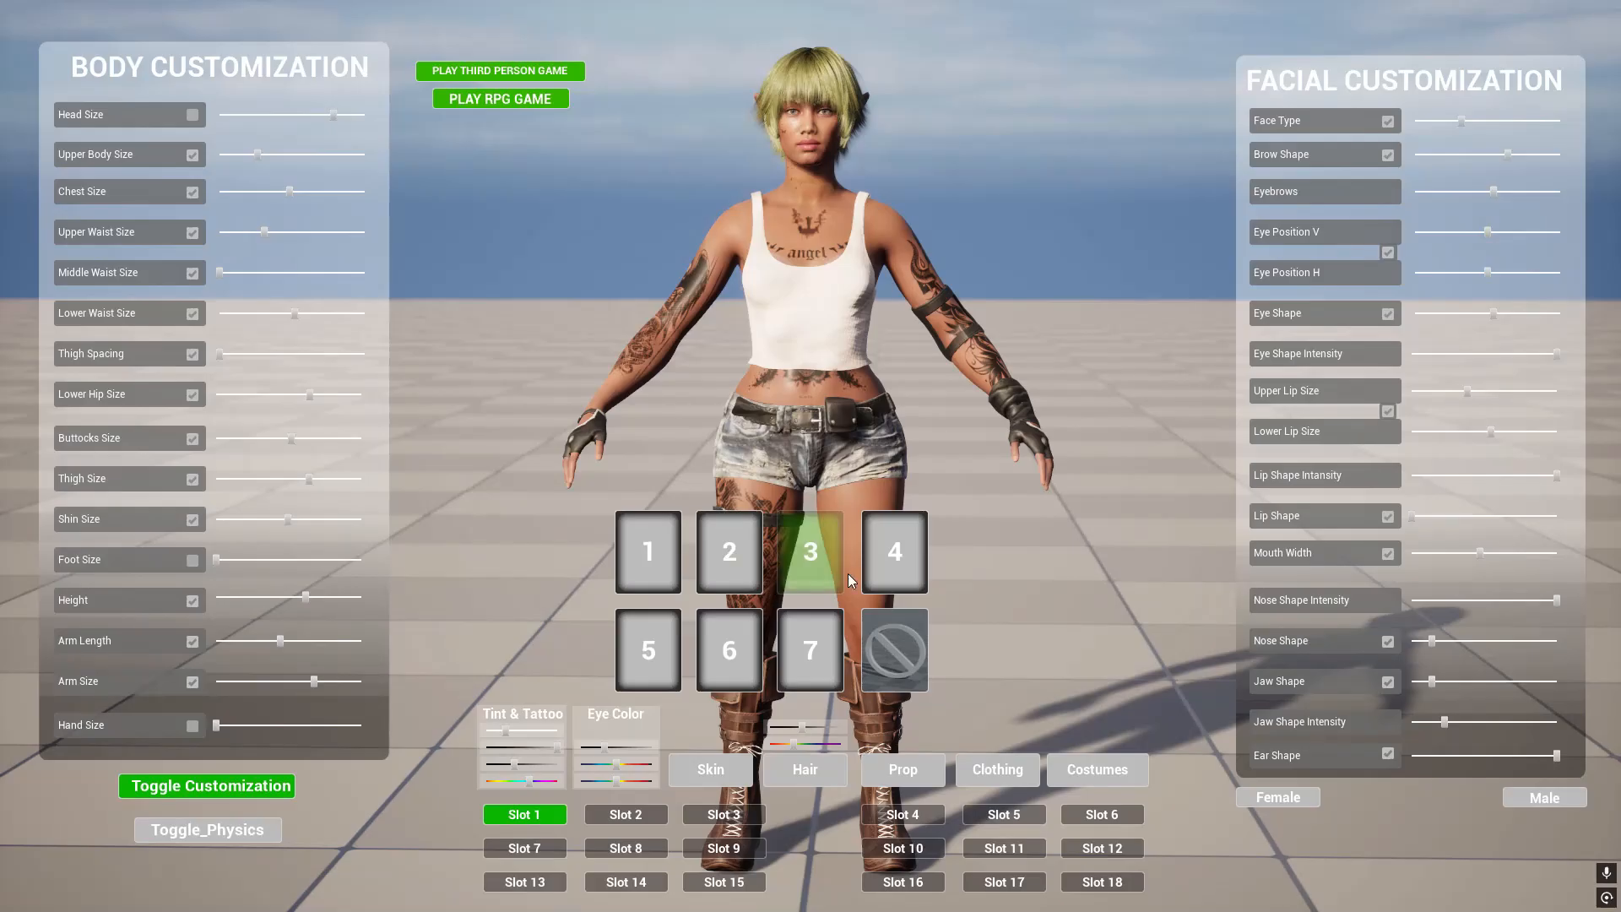
pyautogui.click(902, 554)
pyautogui.click(647, 645)
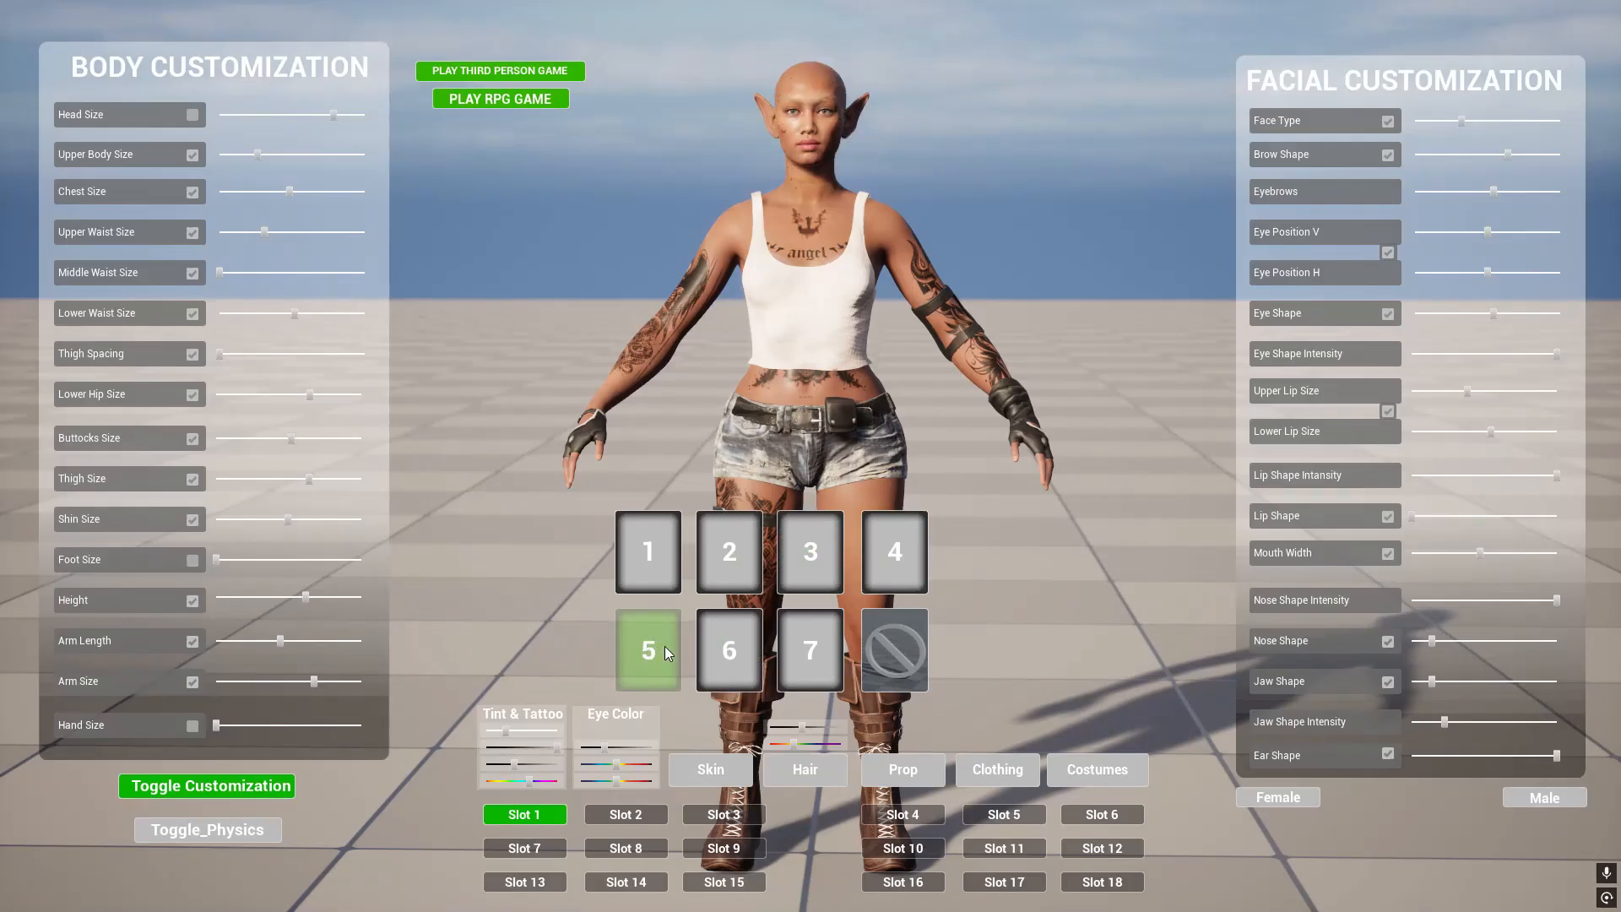
pyautogui.click(640, 564)
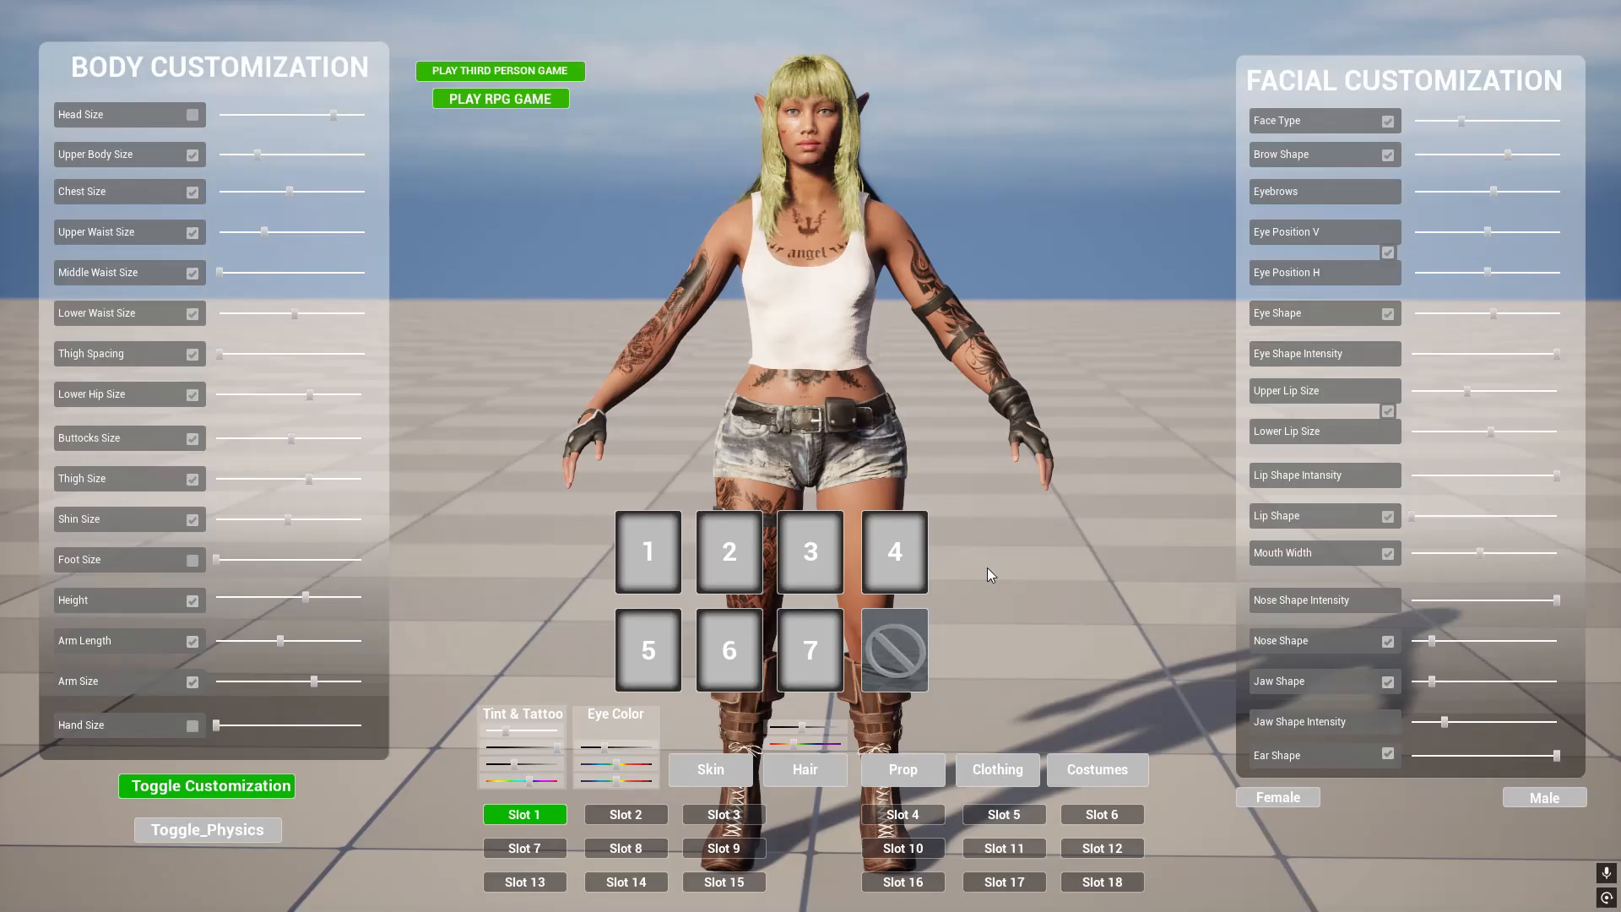
# - Stop the customization play session and leave the full-screen viewport to show the full editor layout
pyautogui.press('Escape')
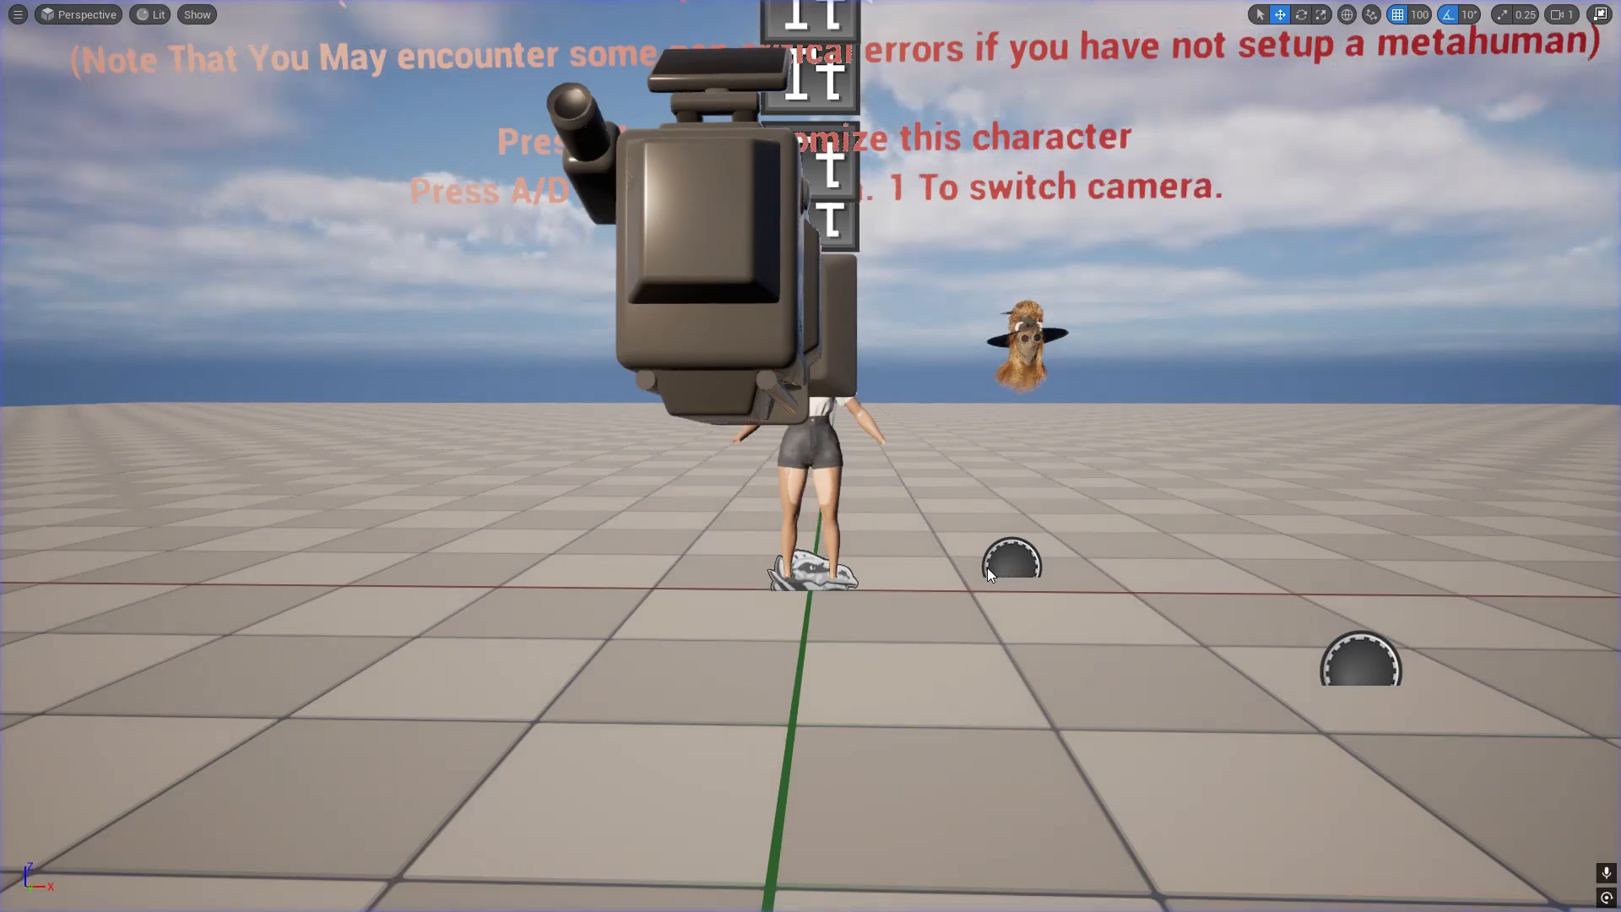
pyautogui.press('d')
pyautogui.moveTo(986, 567); pyautogui.dragTo(789, 567, button='right')
pyautogui.press('d')
pyautogui.press('e')
pyautogui.press('q')
pyautogui.press('w')
pyautogui.press('F11')
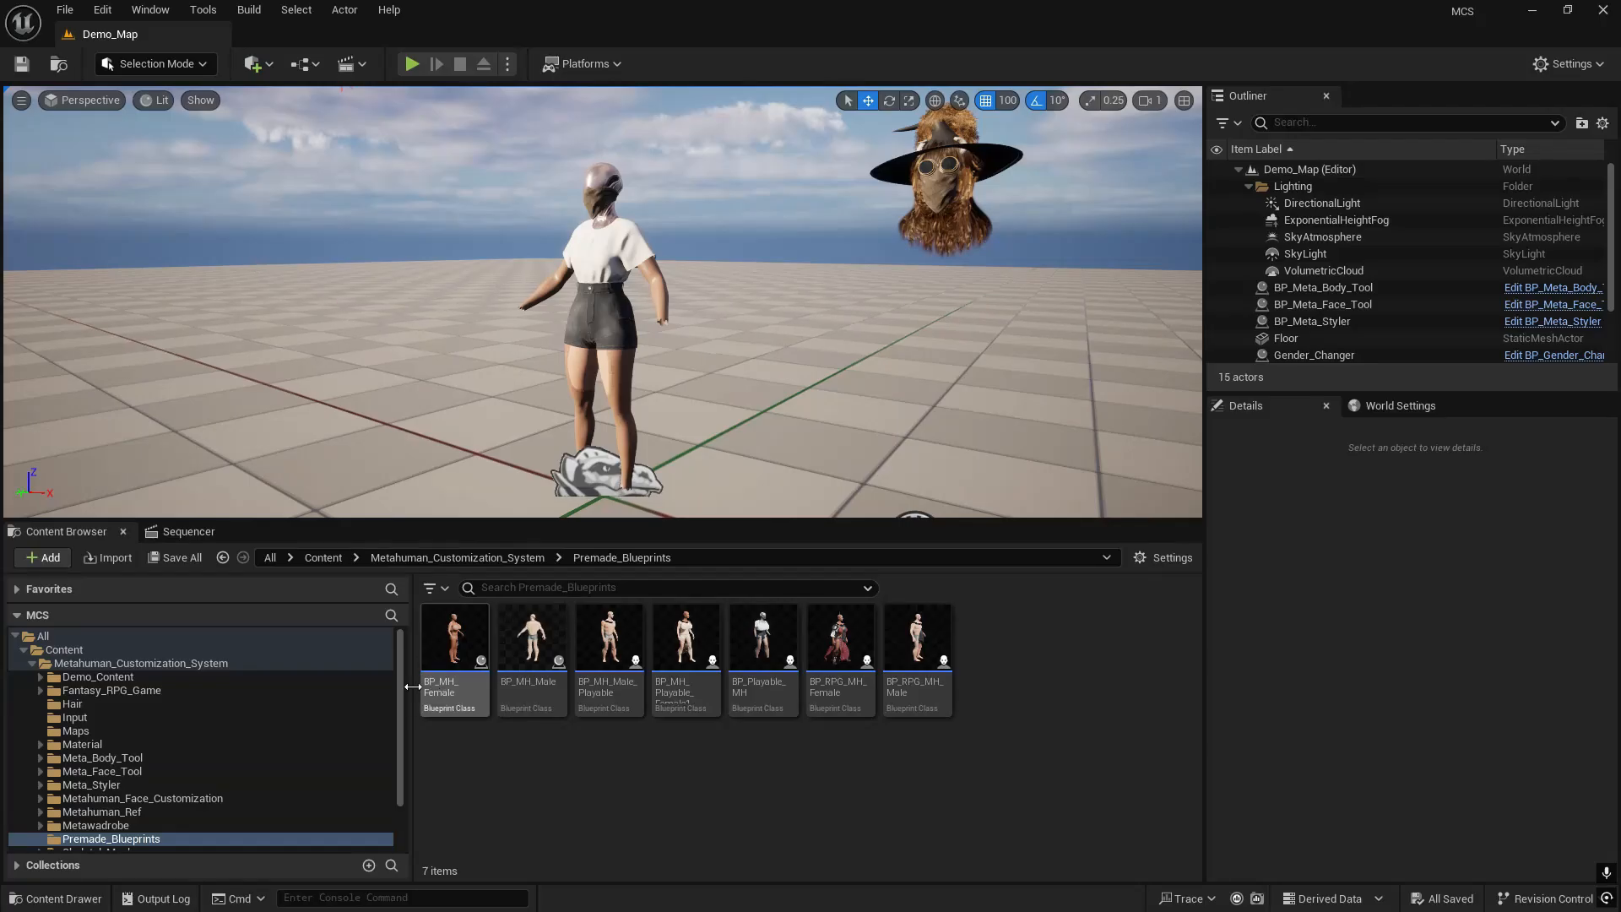
# - Search the Maps folder for THIRD and open the ThirdPersonMap level
pyautogui.click(67, 731)
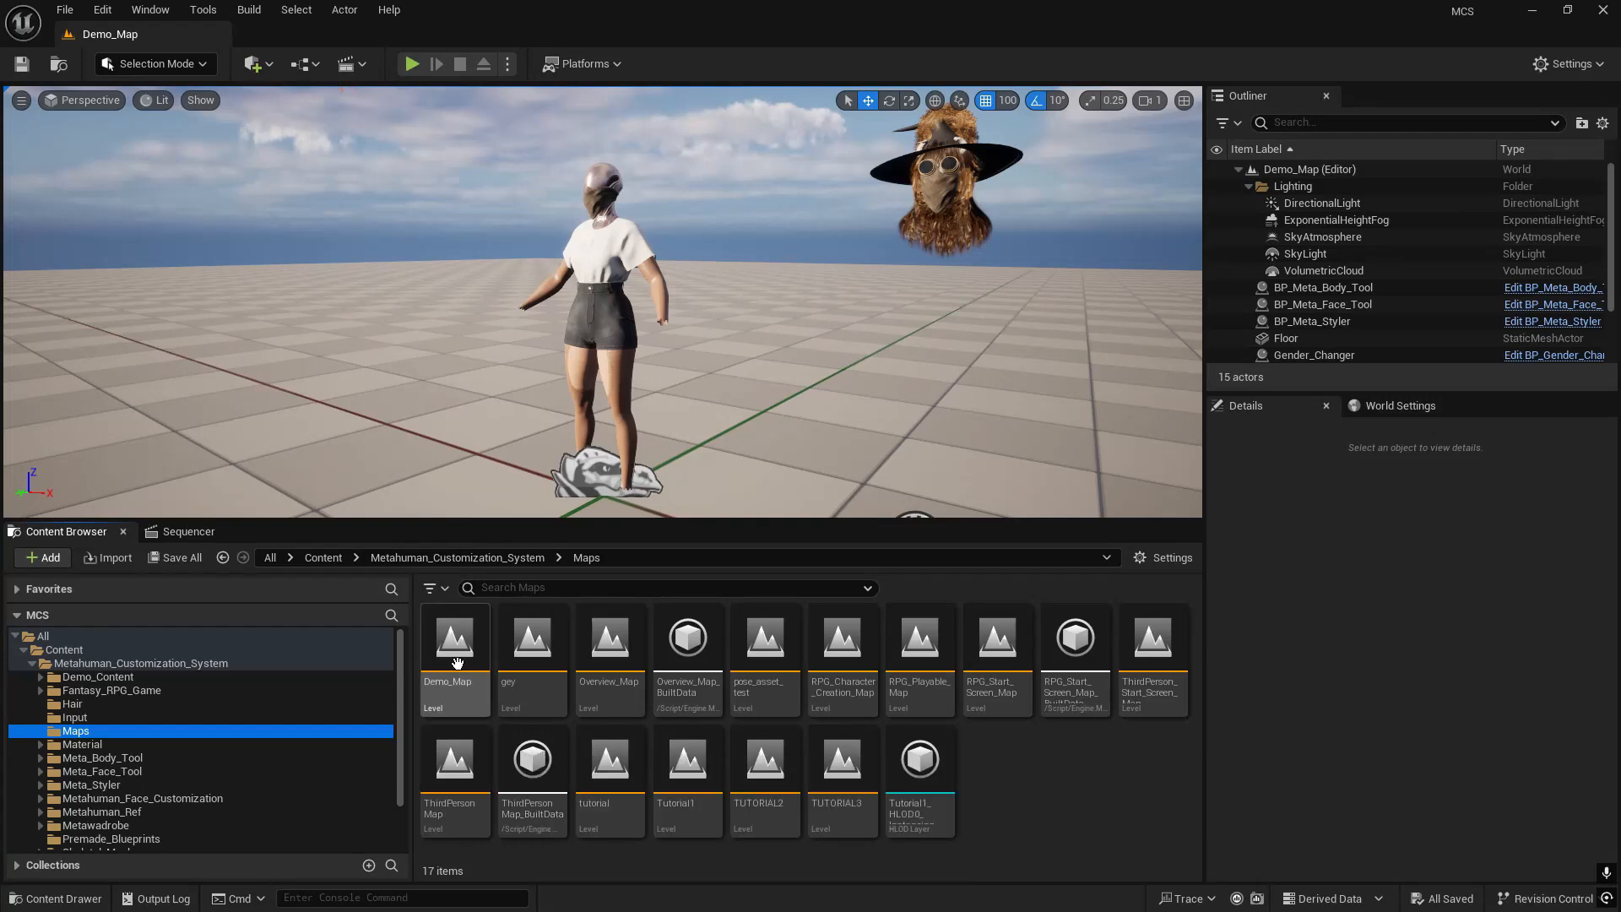
pyautogui.click(574, 588)
pyautogui.write('THIRD')
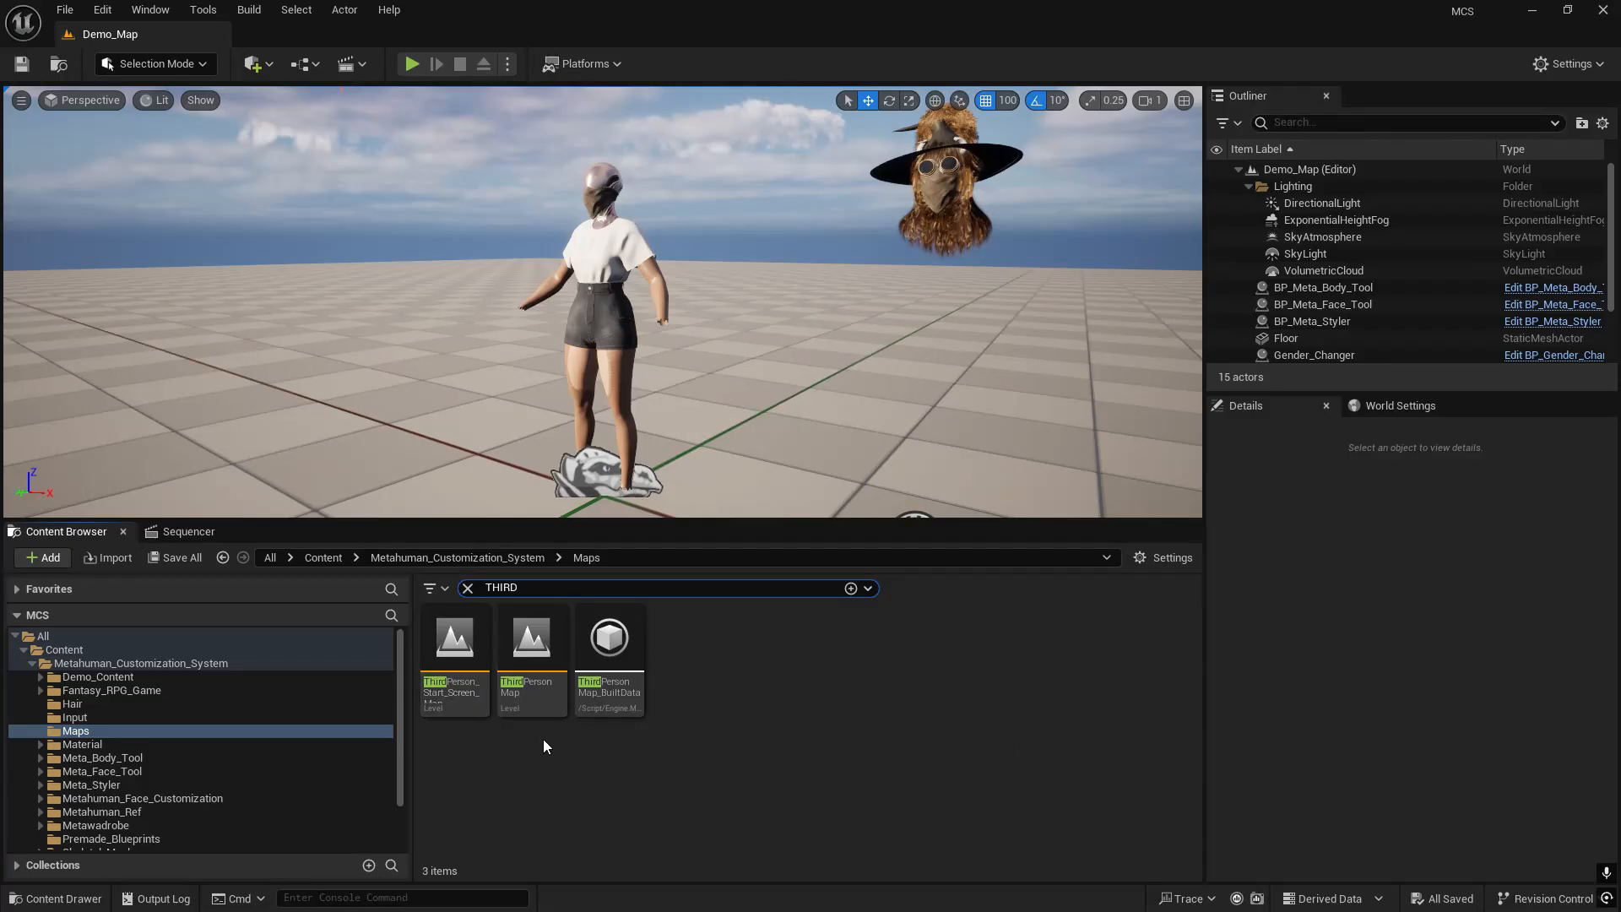
pyautogui.doubleClick(529, 652)
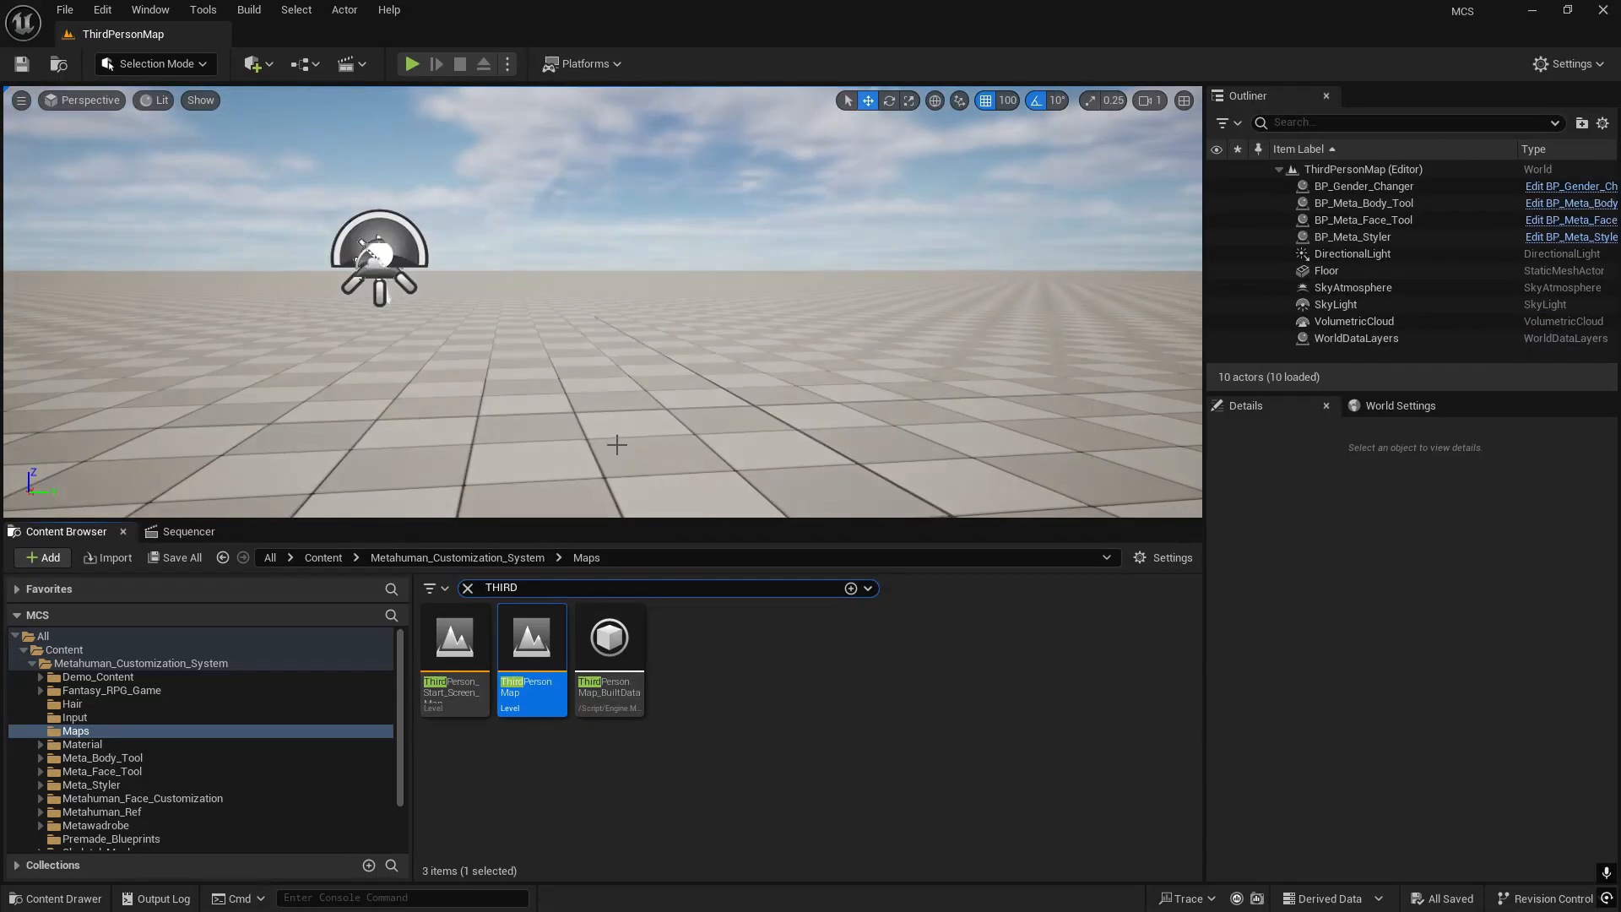
# - Play ThirdPersonMap full screen and run the customized character around in different directions
pyautogui.click(413, 63)
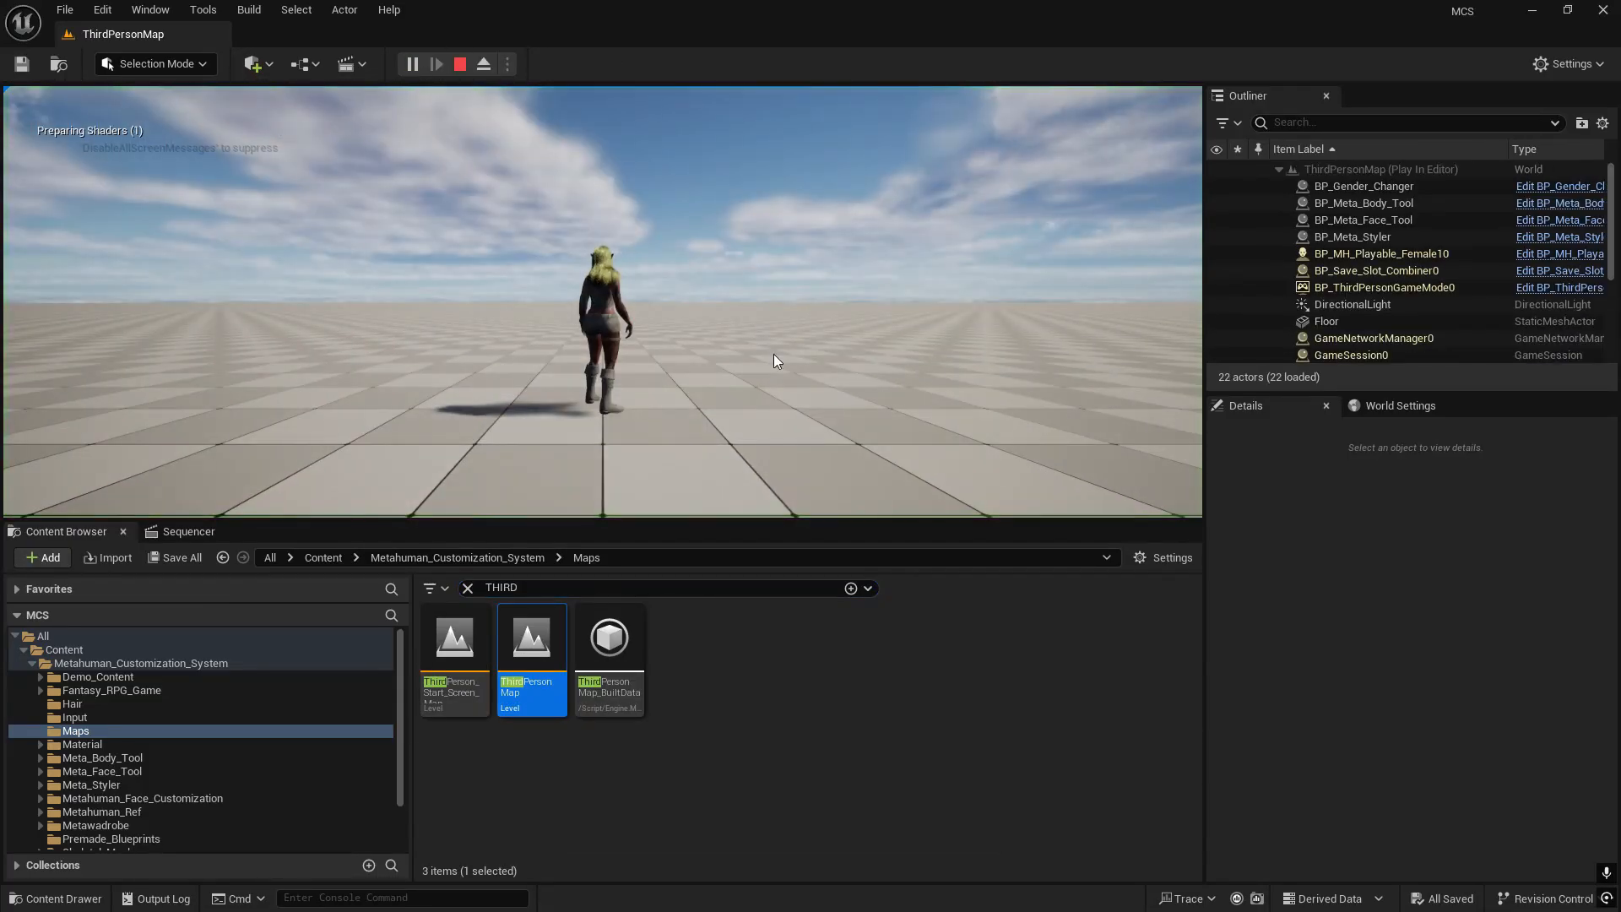
pyautogui.press('F11')
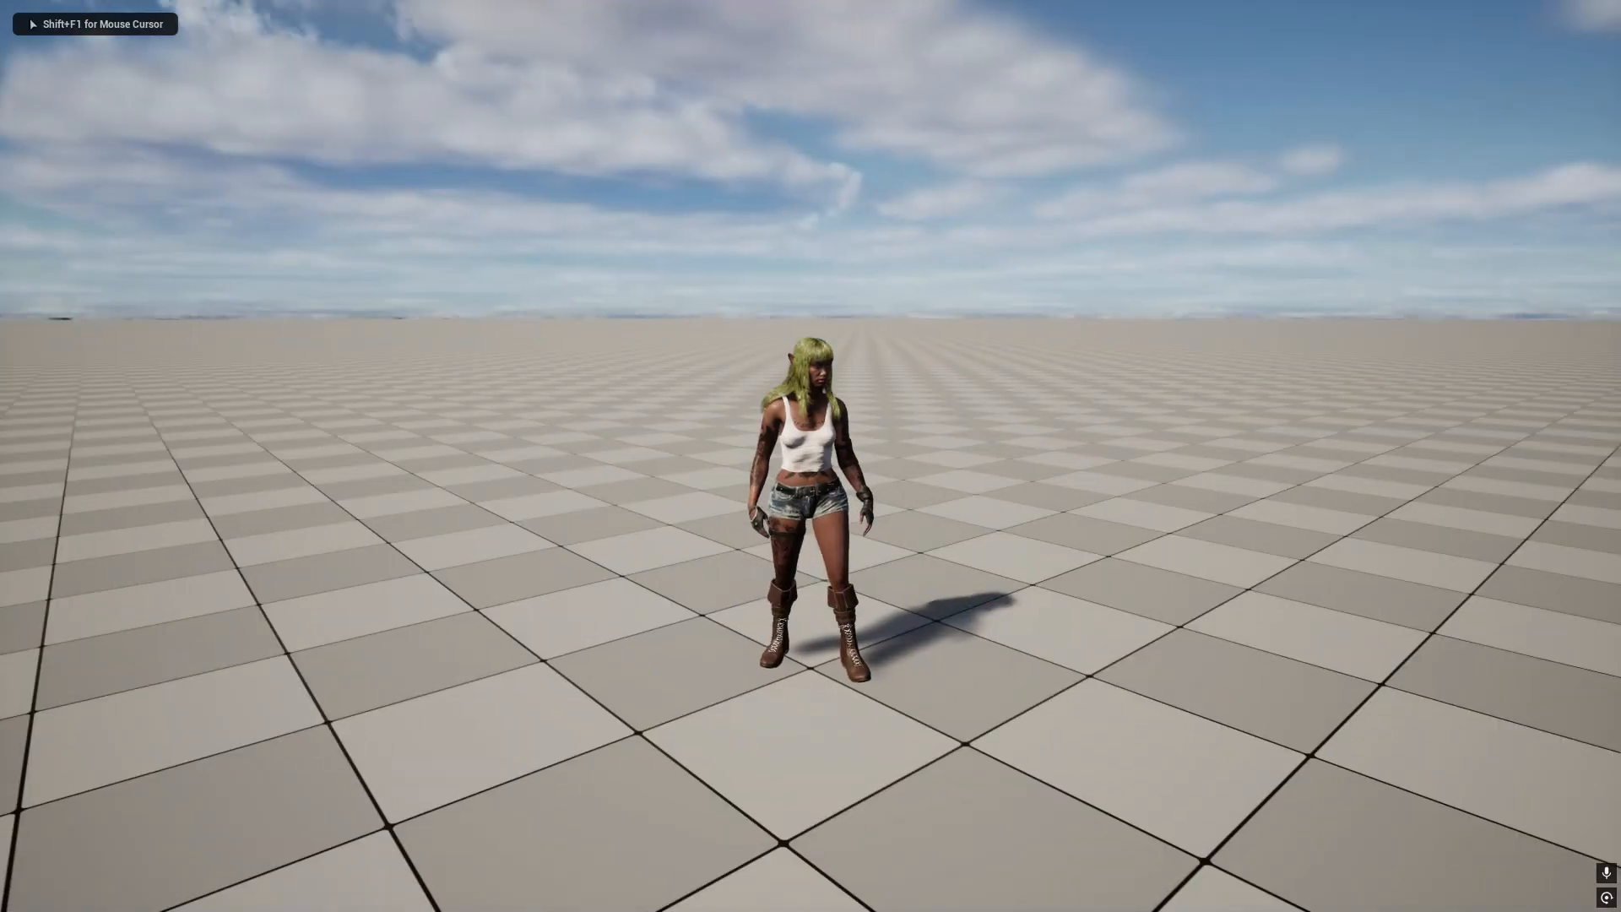
pyautogui.press('w')
pyautogui.press('s')
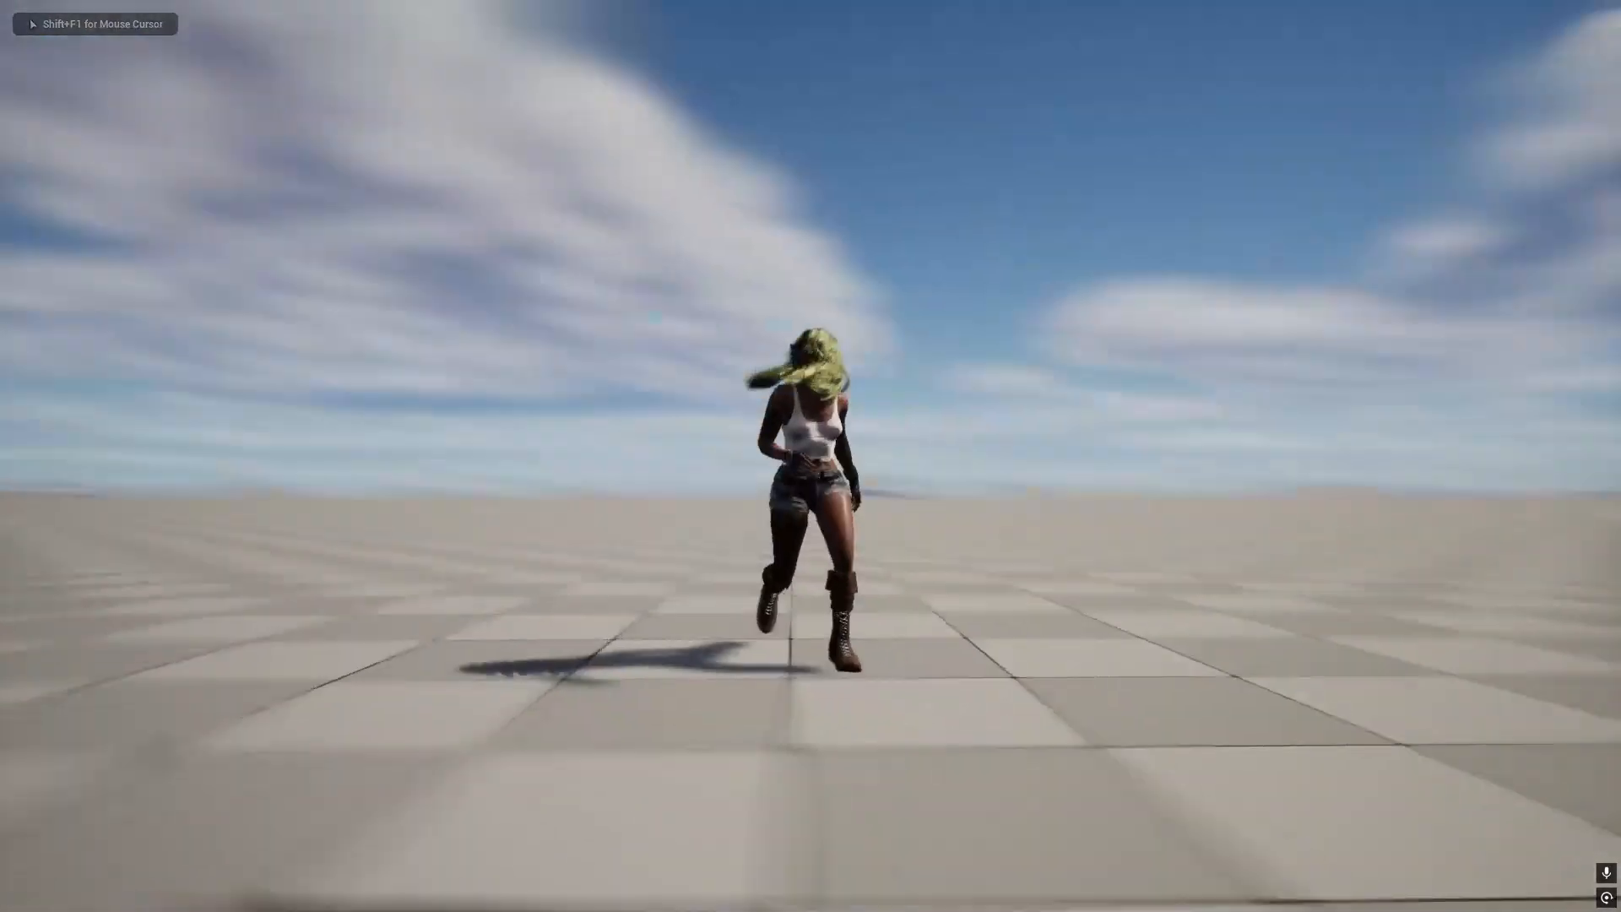
pyautogui.press('d')
pyautogui.press('a')
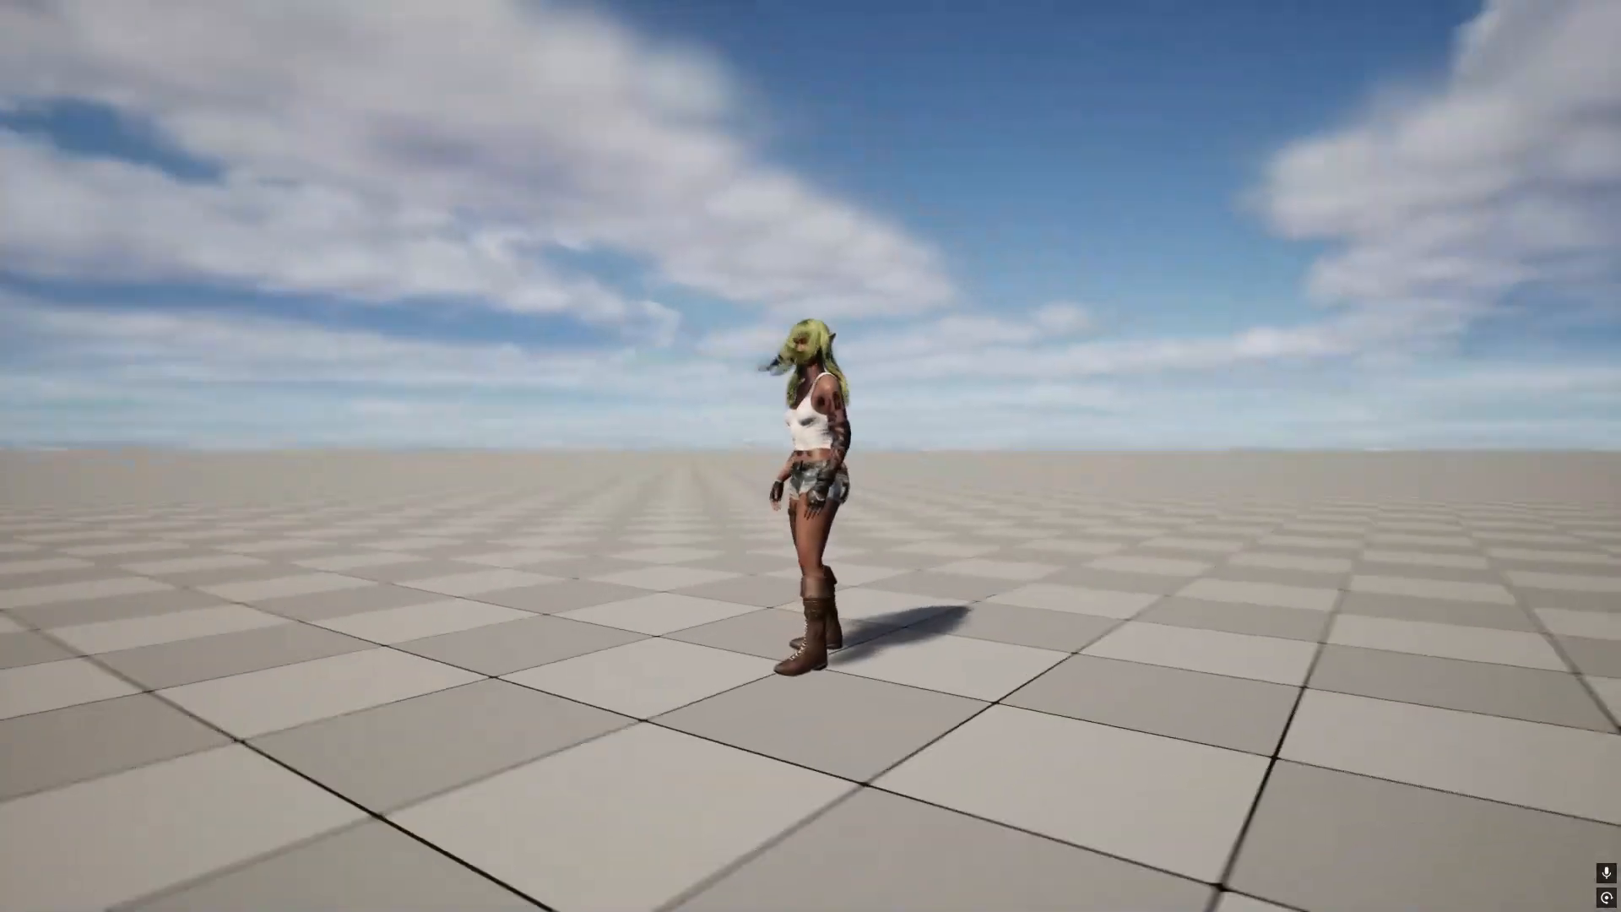
pyautogui.press('s')
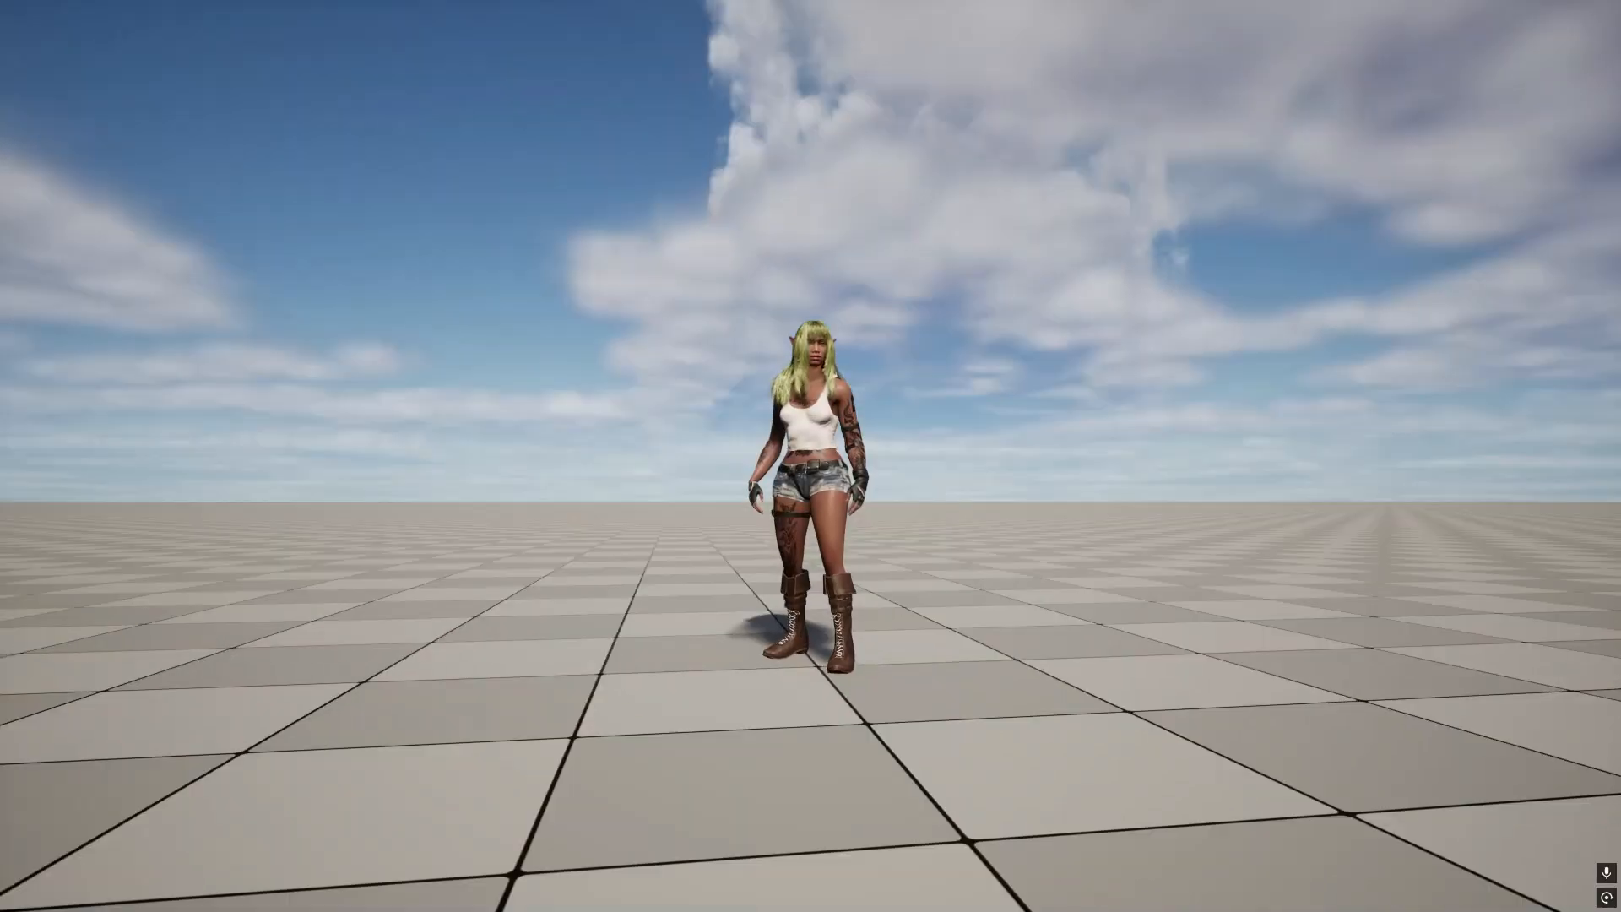
# - Eject from the character during play and examine its hair, tattoos and outfit up close
pyautogui.press('F8')
pyautogui.moveTo(948, 535); pyautogui.dragTo(940, 616, button='right')
pyautogui.press('w')
pyautogui.press('e')
pyautogui.press('q')
pyautogui.press('s')
pyautogui.press('q')
pyautogui.press('s')
pyautogui.press('w')
pyautogui.press('s')
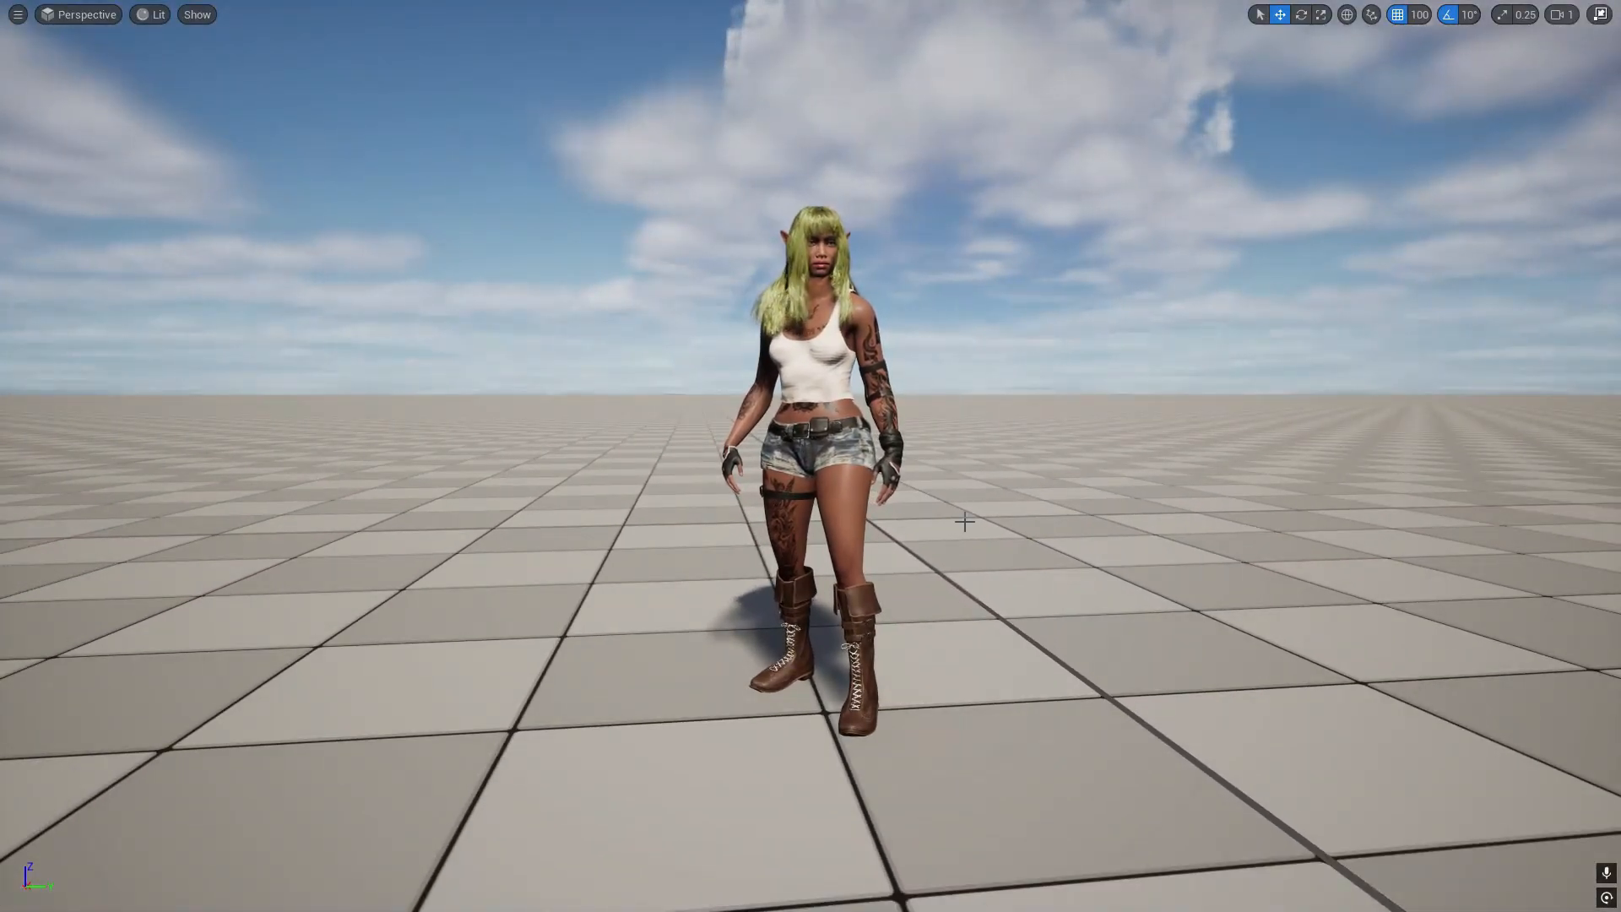
# - Return to controlling the character and test it running and jumping, facing the camera at the end
pyautogui.hotkey('alt', 'p')
pyautogui.press('w')
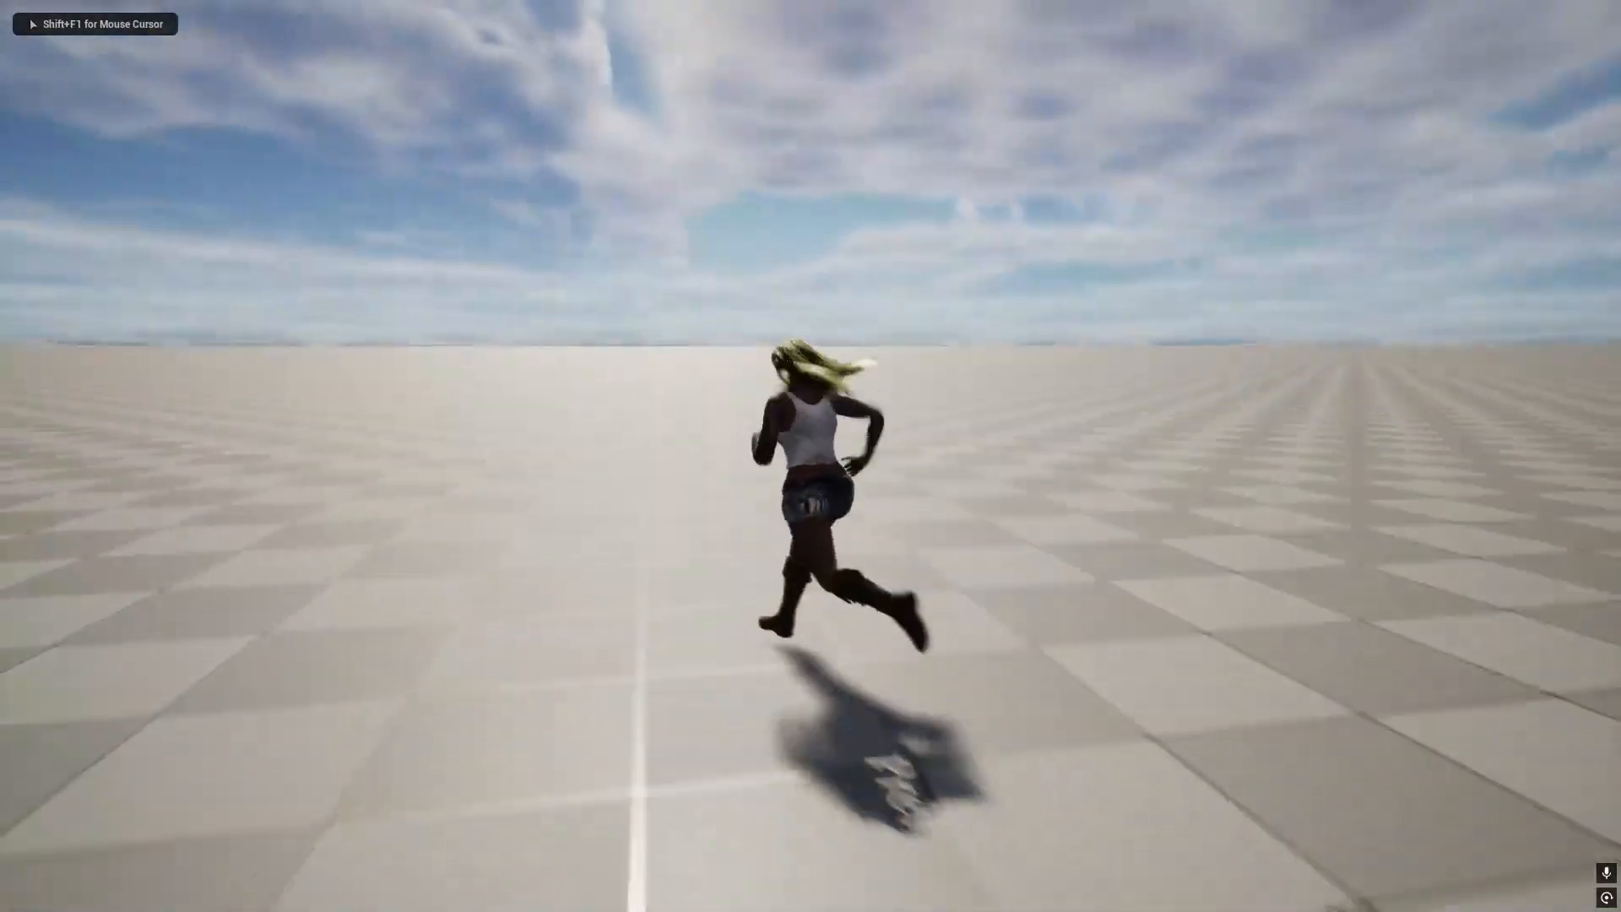
pyautogui.press('space')
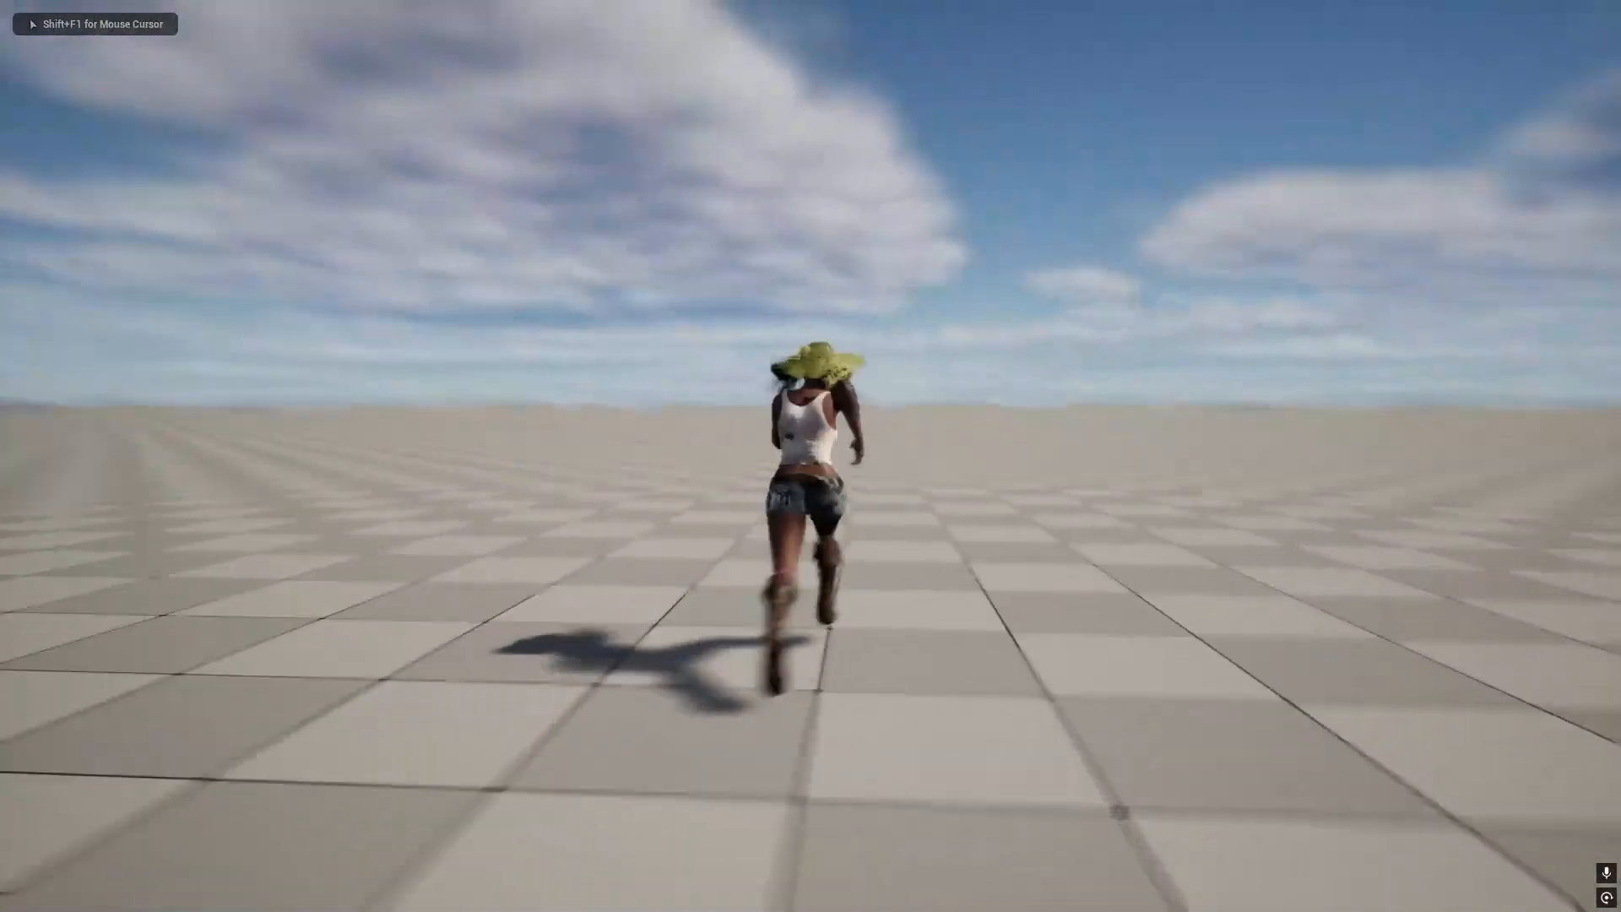
pyautogui.press('s')
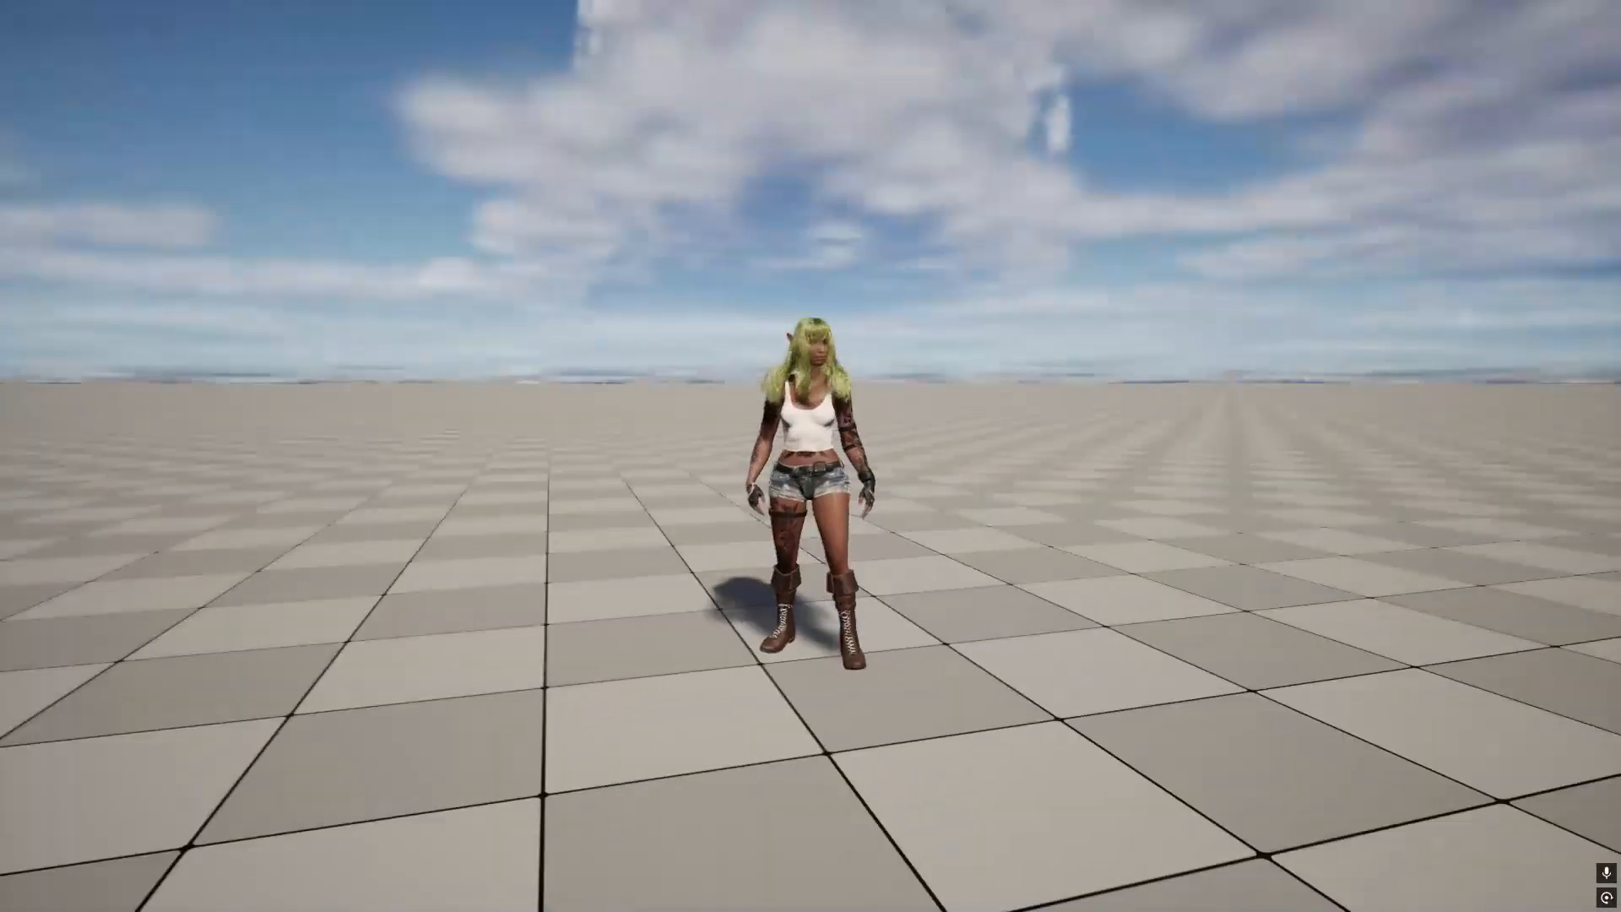
# - End the ThirdPersonMap play session, bring the level's placed character into view and exit full screen
pyautogui.press('Escape')
pyautogui.moveTo(984, 518); pyautogui.dragTo(1015, 447, button='right')
pyautogui.press('w')
pyautogui.press('d')
pyautogui.press('s')
pyautogui.press('d')
pyautogui.press('F11')
pyautogui.press('q')
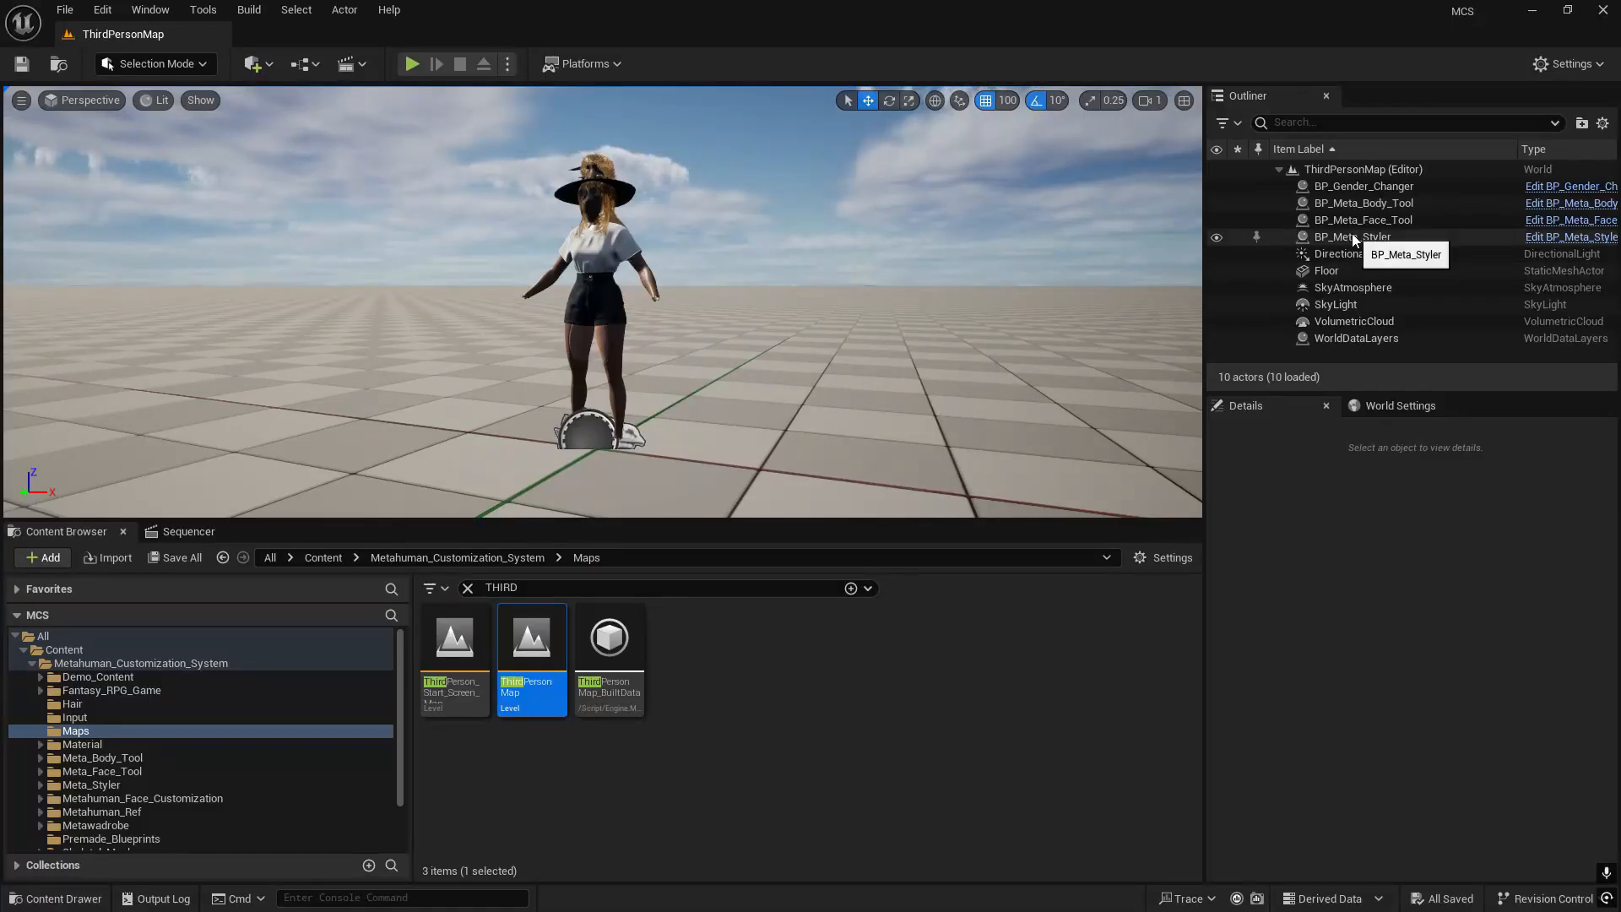
# - Select and copy the BP_Meta_Styler, BP_Meta_Face_Tool, BP_Meta_Body_Tool and BP_Gender_Changer actors in ThirdPersonMap
pyautogui.click(1381, 238)
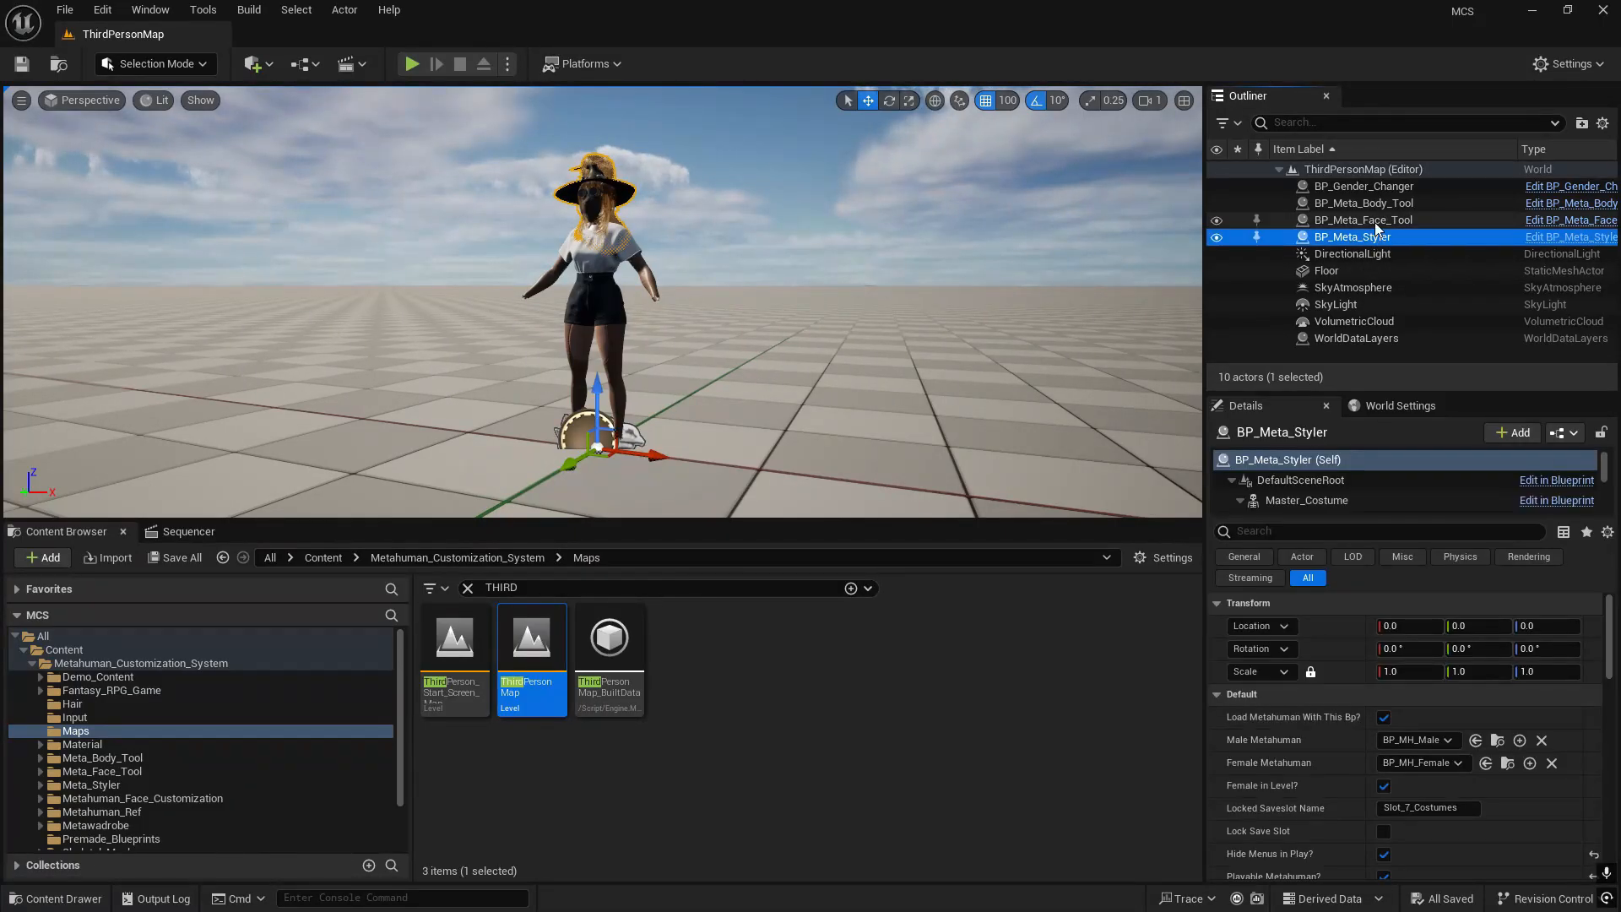
pyautogui.keyDown('ctrl'); pyautogui.click(1376, 223); pyautogui.keyUp('ctrl')
pyautogui.keyDown('ctrl'); pyautogui.click(1376, 207); pyautogui.keyUp('ctrl')
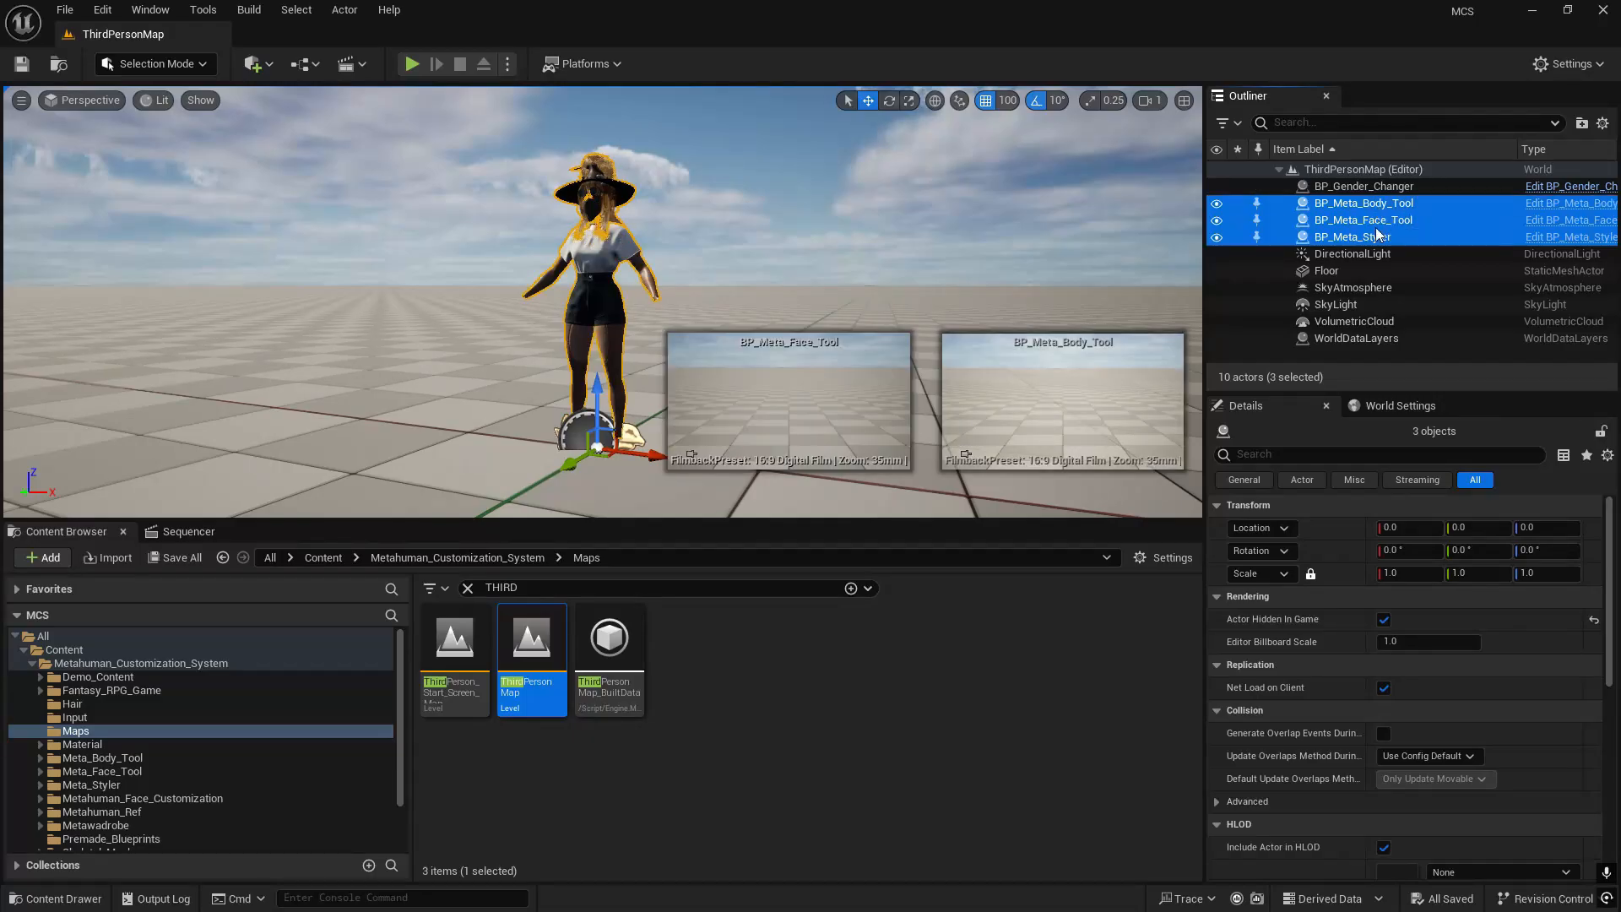
pyautogui.keyDown('ctrl'); pyautogui.click(1372, 186); pyautogui.keyUp('ctrl')
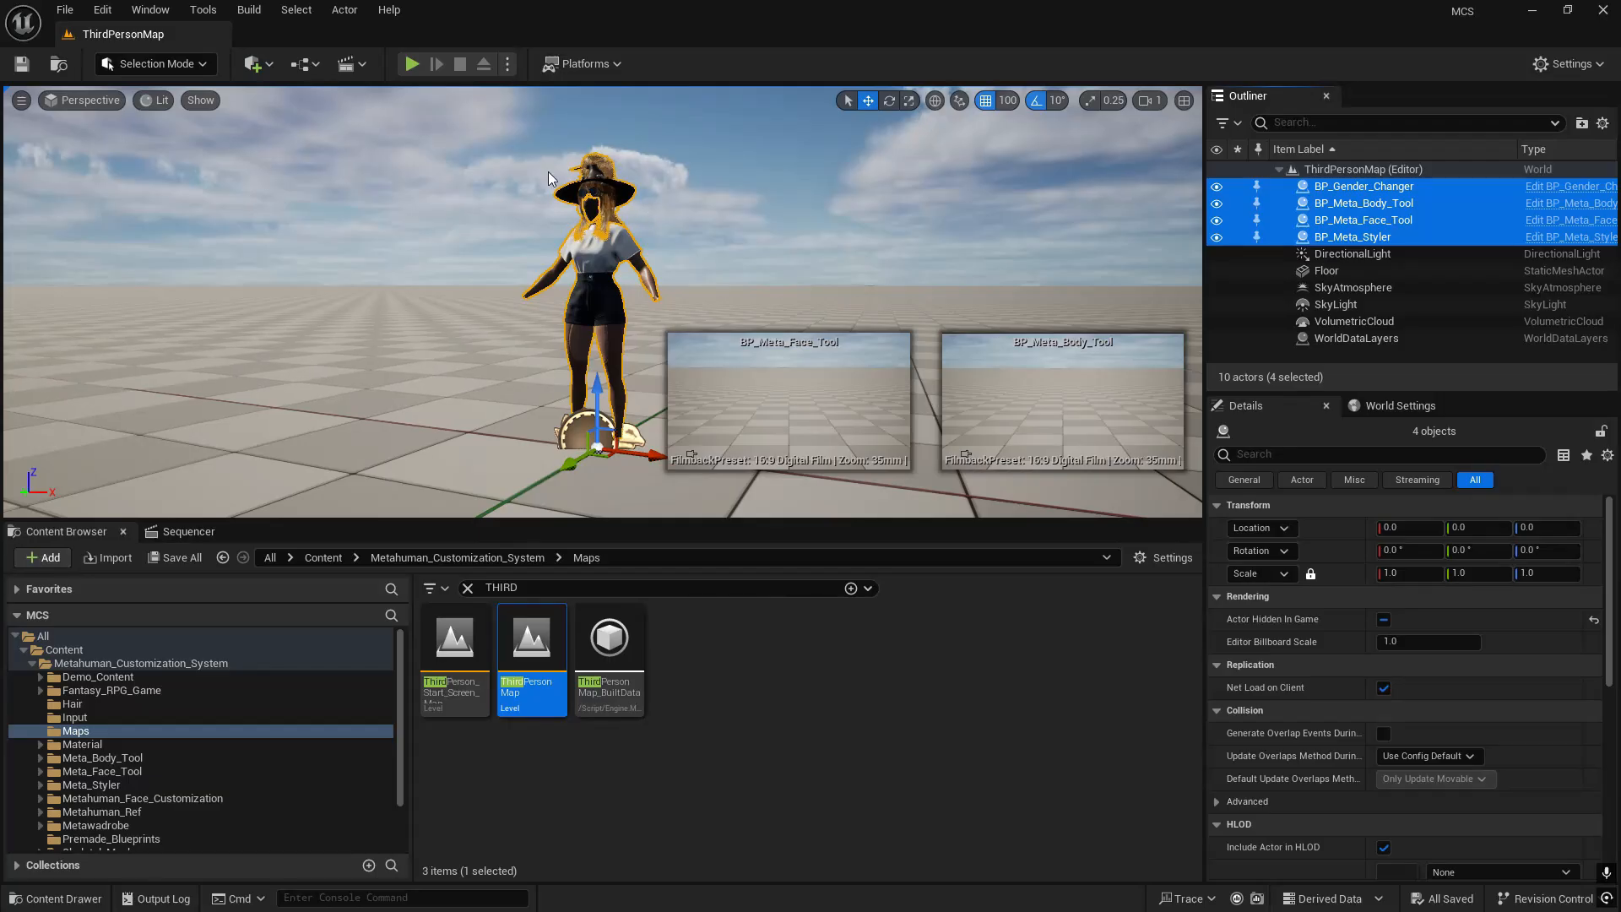
# - Create a new level that contains a landscape, sky lighting and a player start
pyautogui.click(65, 9)
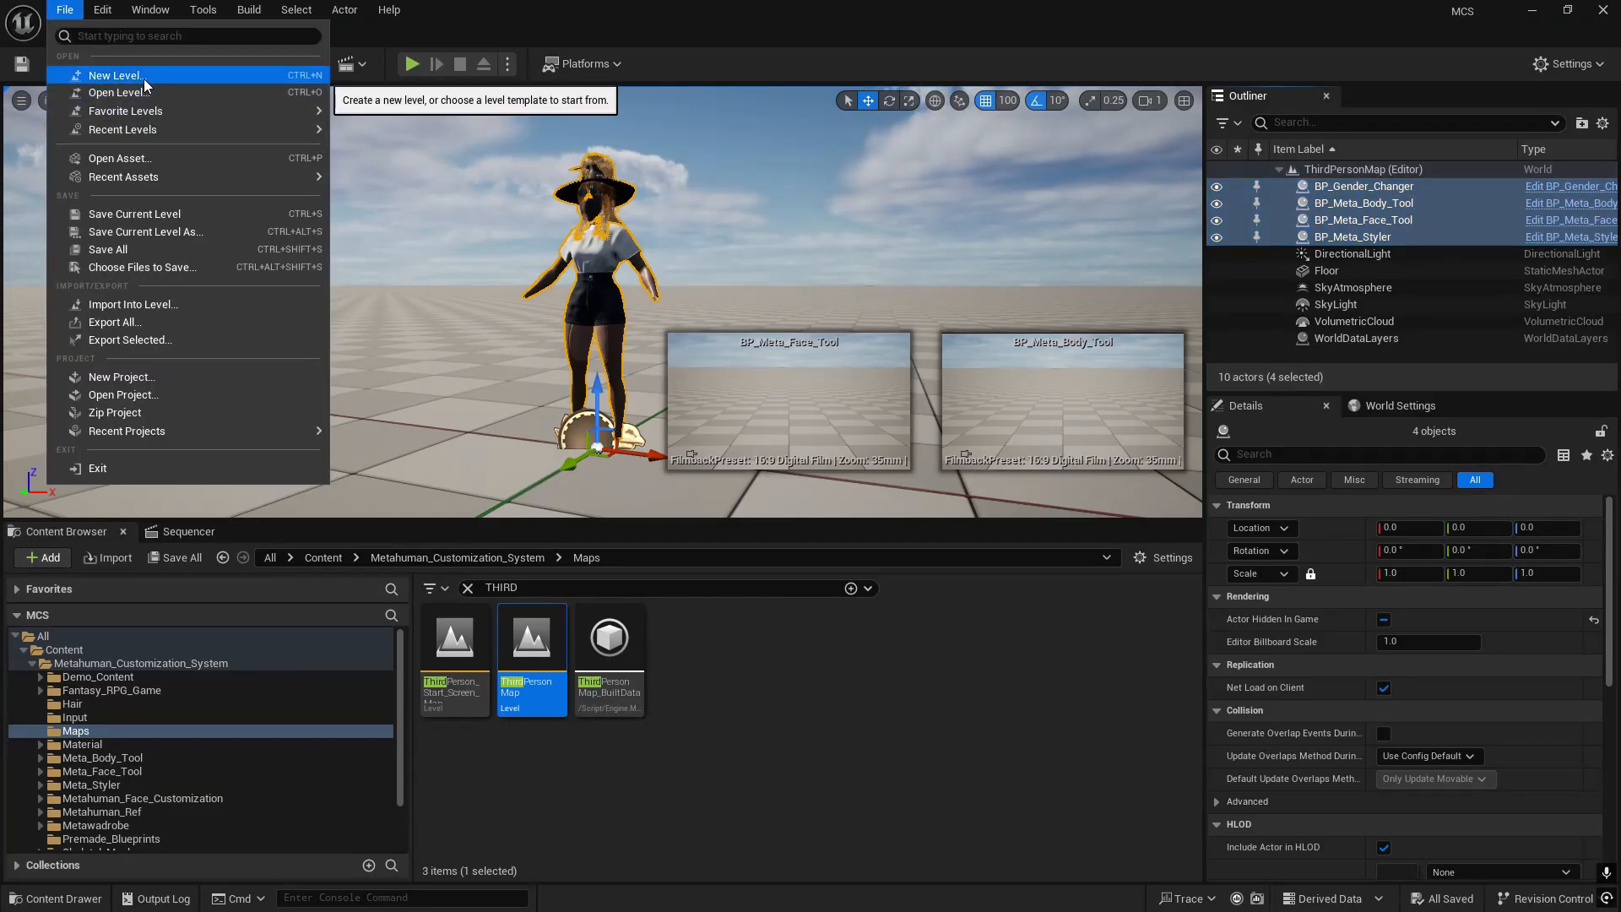
pyautogui.click(114, 75)
pyautogui.press('Escape')
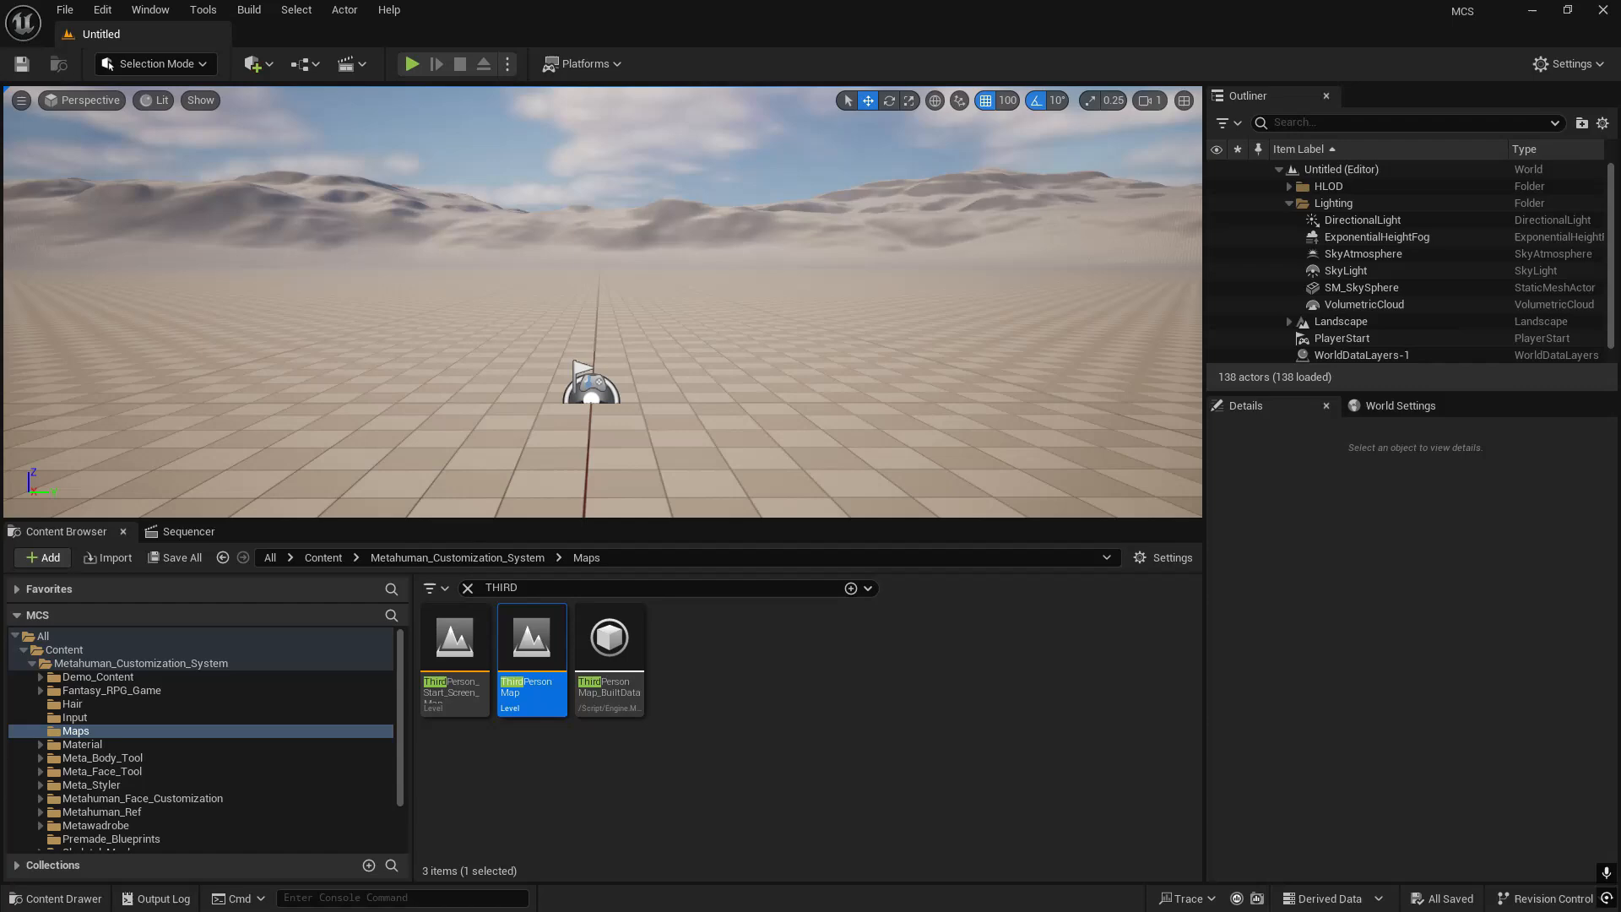
# - Paste the four copied customization actors into the new level and bring them into view
pyautogui.moveTo(742, 369); pyautogui.dragTo(667, 397, button='right')
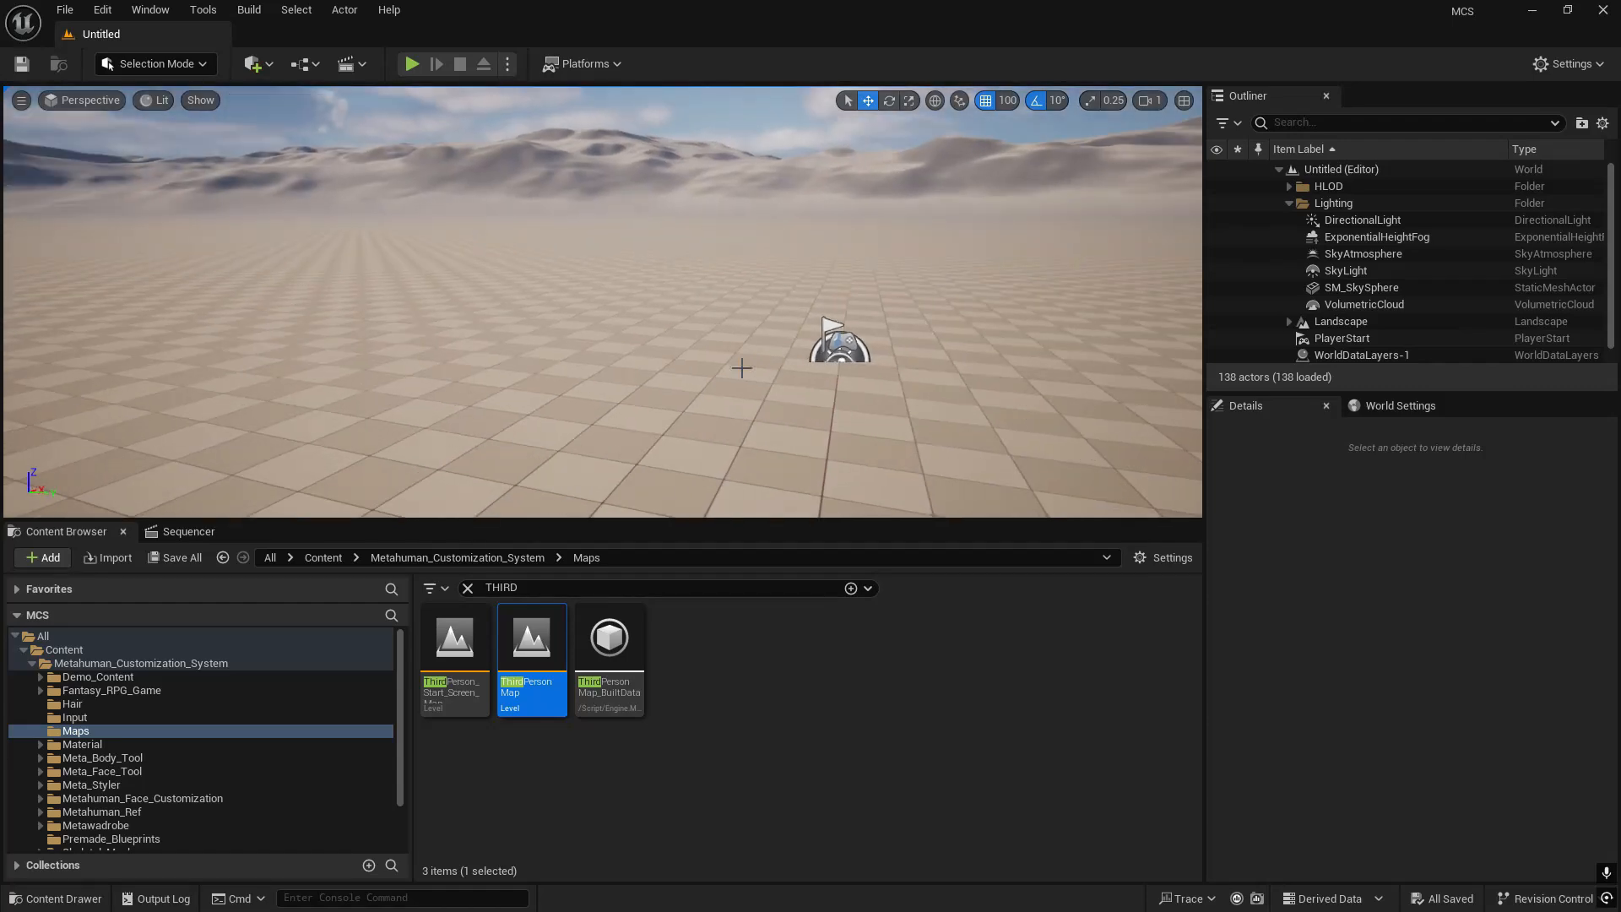
pyautogui.hotkey('ctrl', 'v')
pyautogui.moveTo(728, 287); pyautogui.dragTo(731, 323, button='right')
pyautogui.press('w')
# - Save the new level as Tutorial1 in the Content folder
pyautogui.hotkey('ctrl', 's')
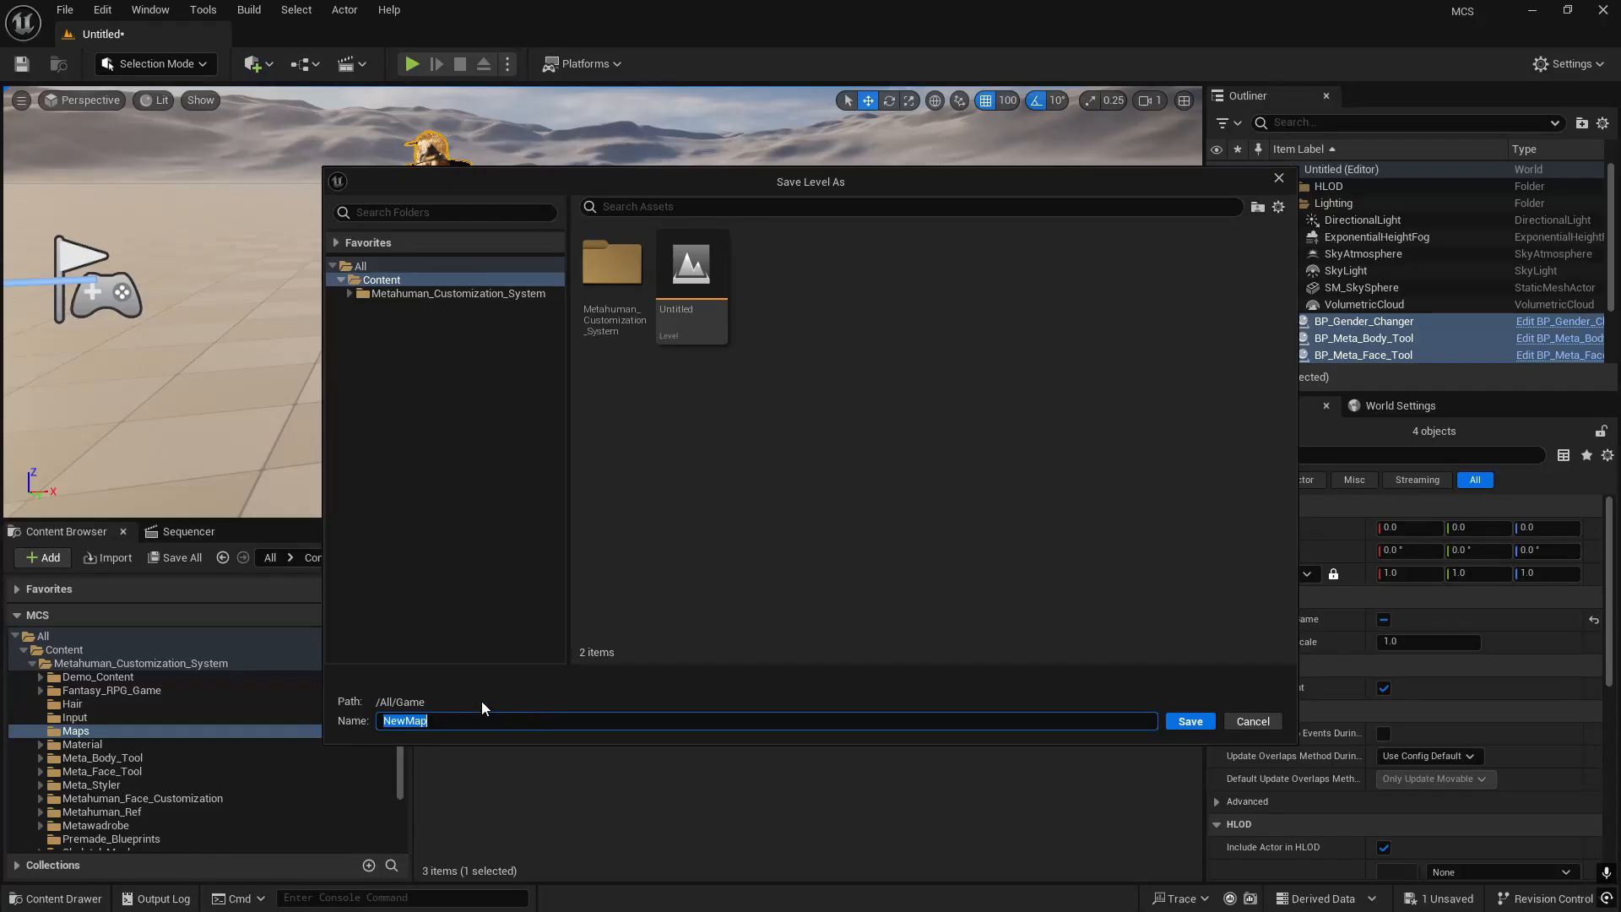
pyautogui.press('BackSpace')
pyautogui.write('MC')
pyautogui.press('BackSpace')
pyautogui.press('BackSpace')
pyautogui.write('Tutorial1')
pyautogui.press('Return')
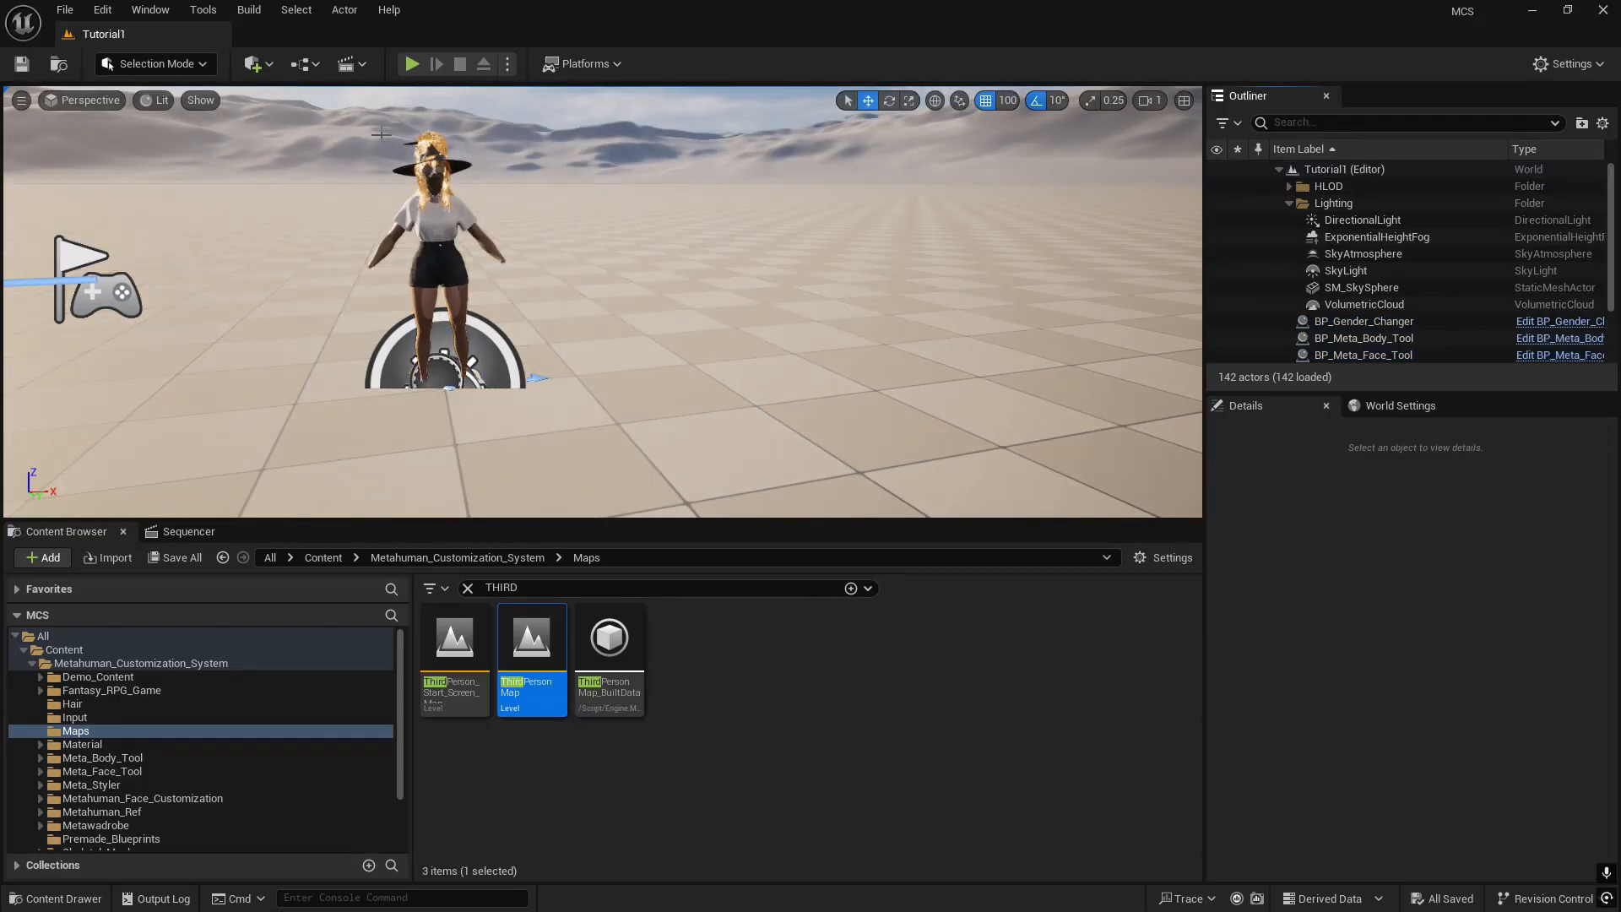
# - Reopen the ThirdPersonMap level from the Maps folder
pyautogui.click(65, 9)
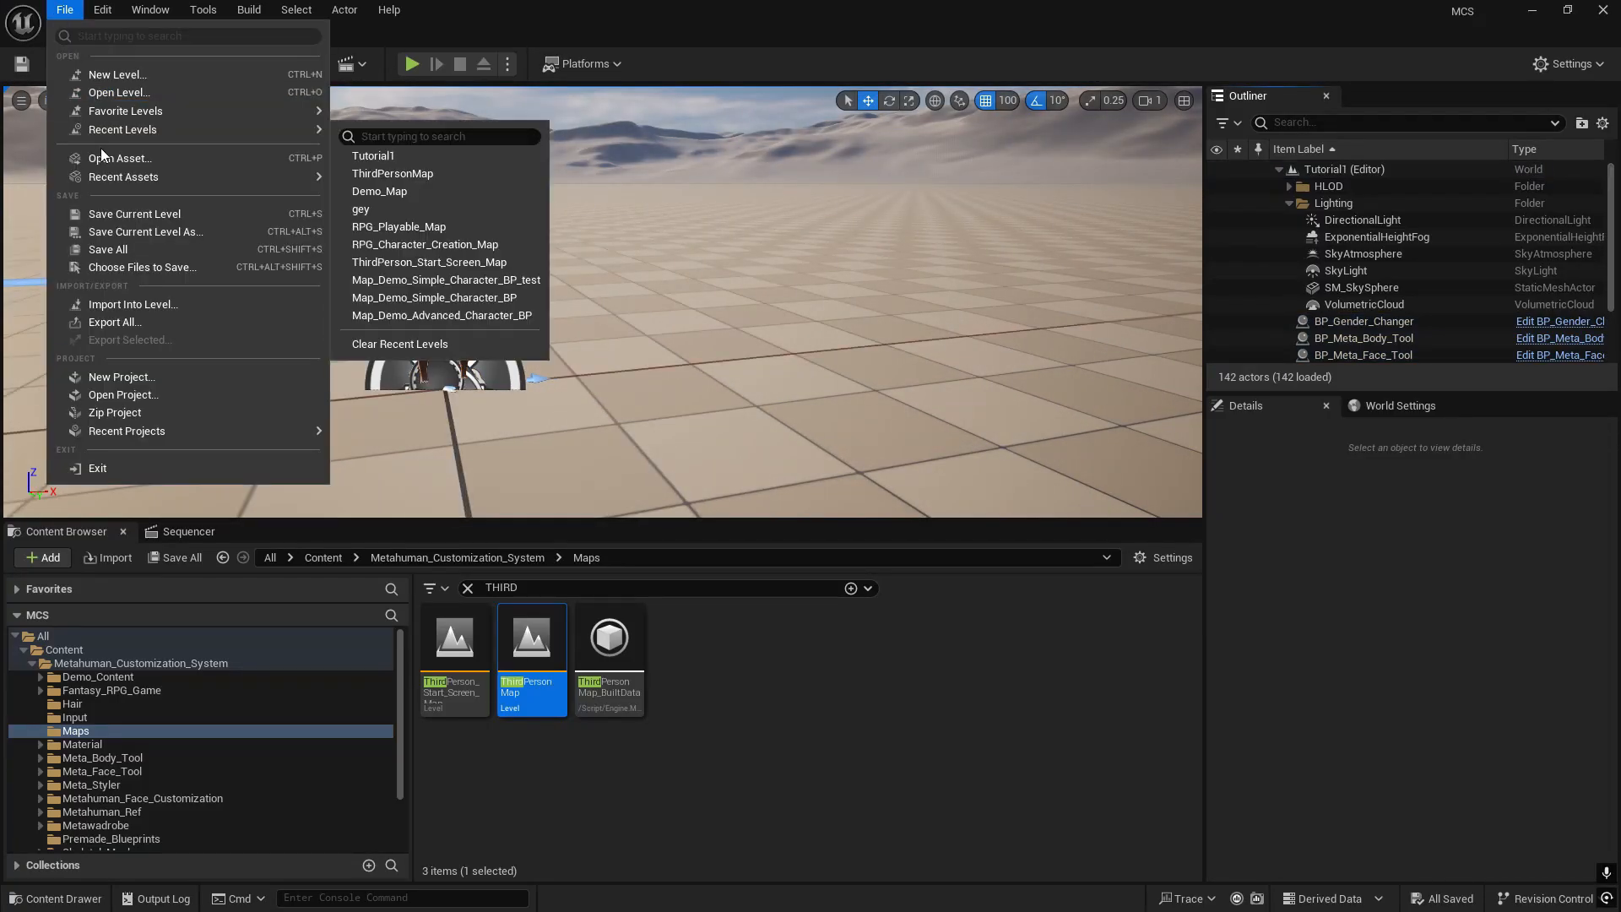
pyautogui.moveTo(199, 135)
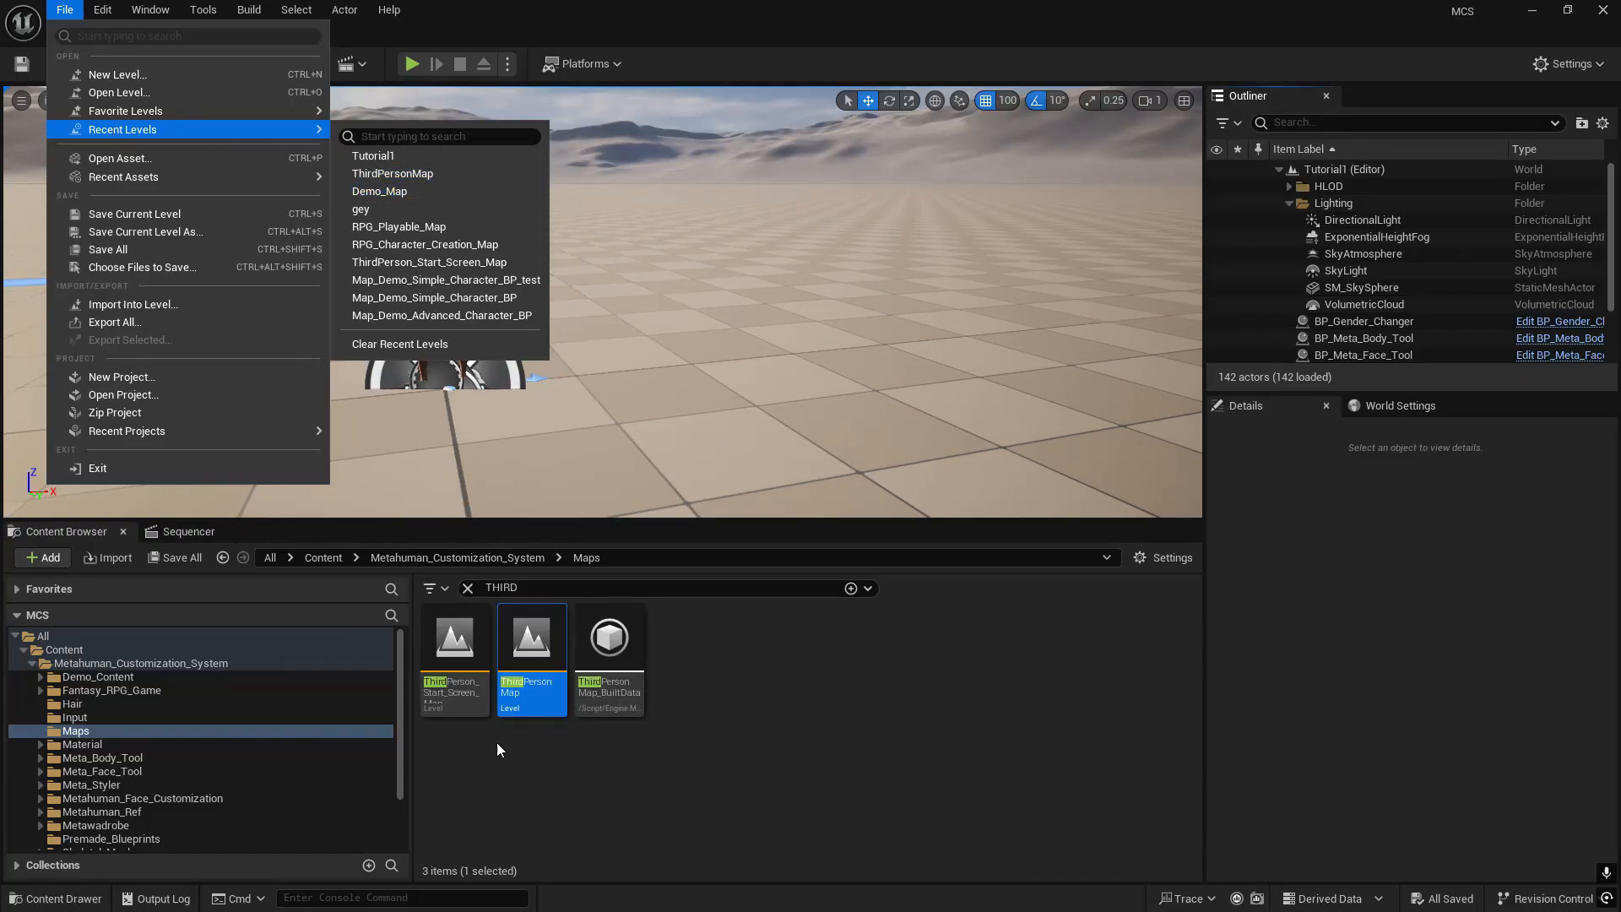
pyautogui.click(519, 646)
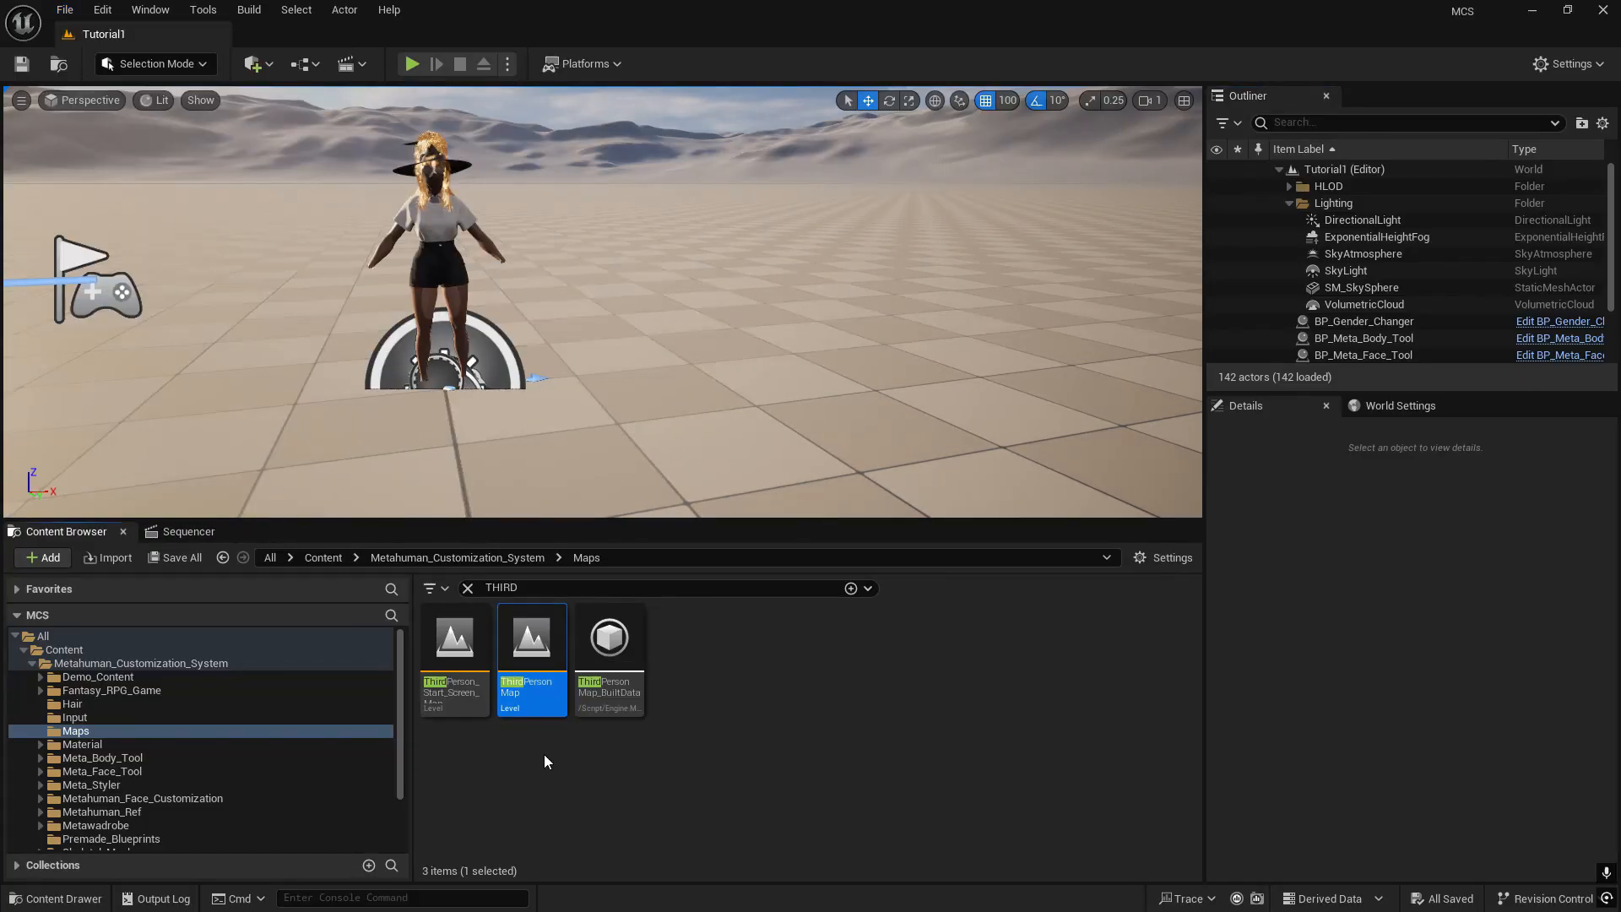
pyautogui.doubleClick(532, 653)
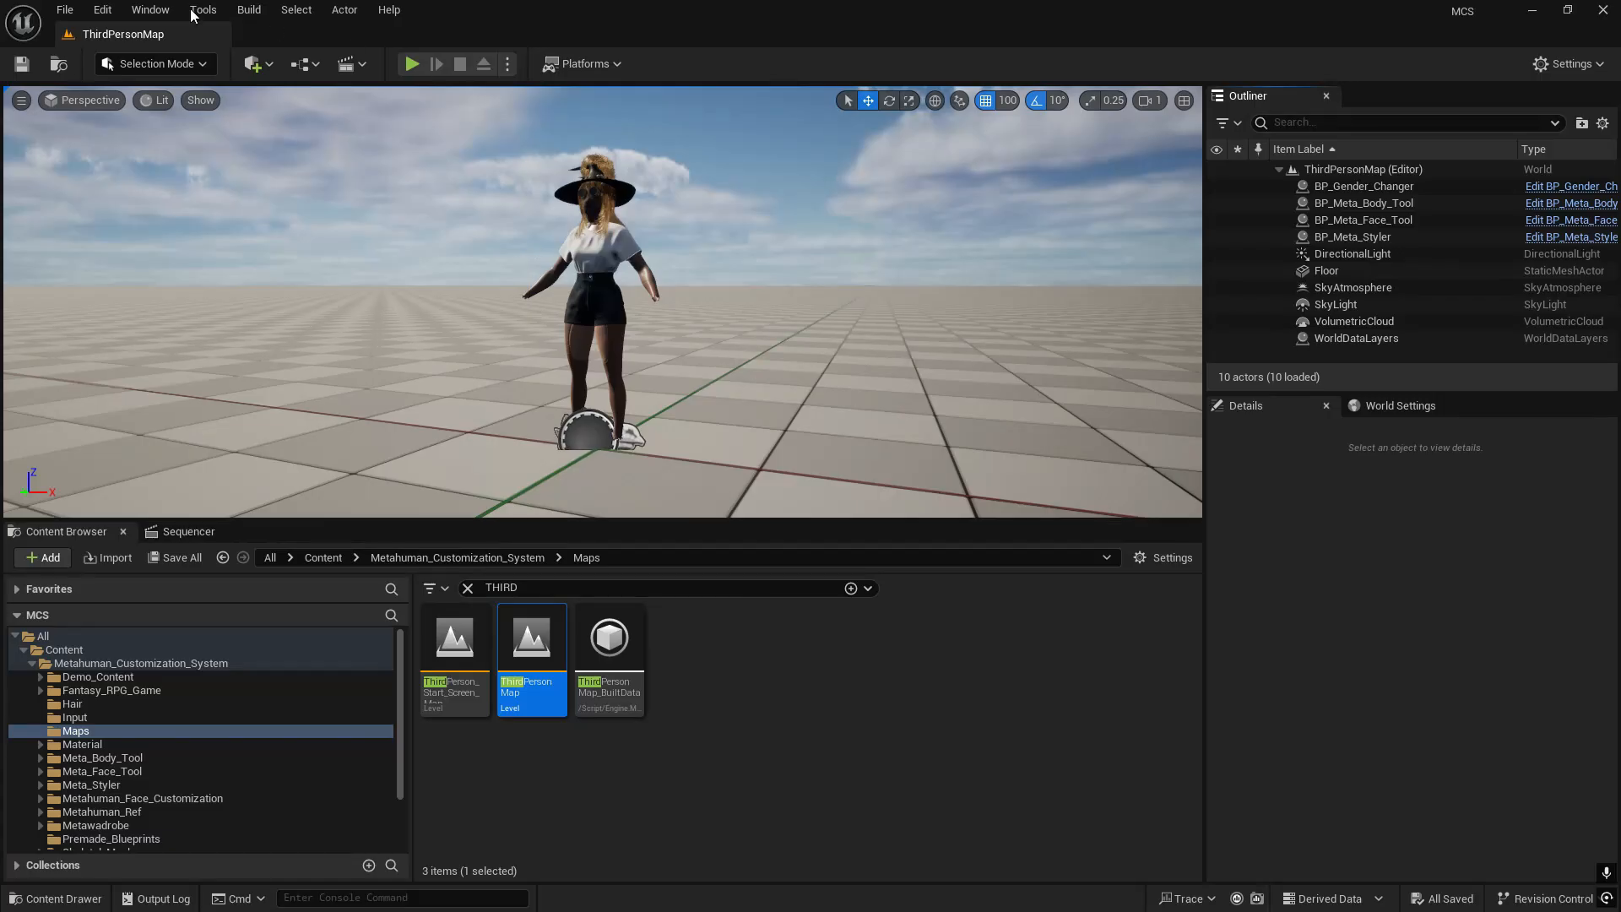
# - Open the ThirdPersonMap level blueprint in a maximized window and bring its whole event graph into view
pyautogui.click(300, 64)
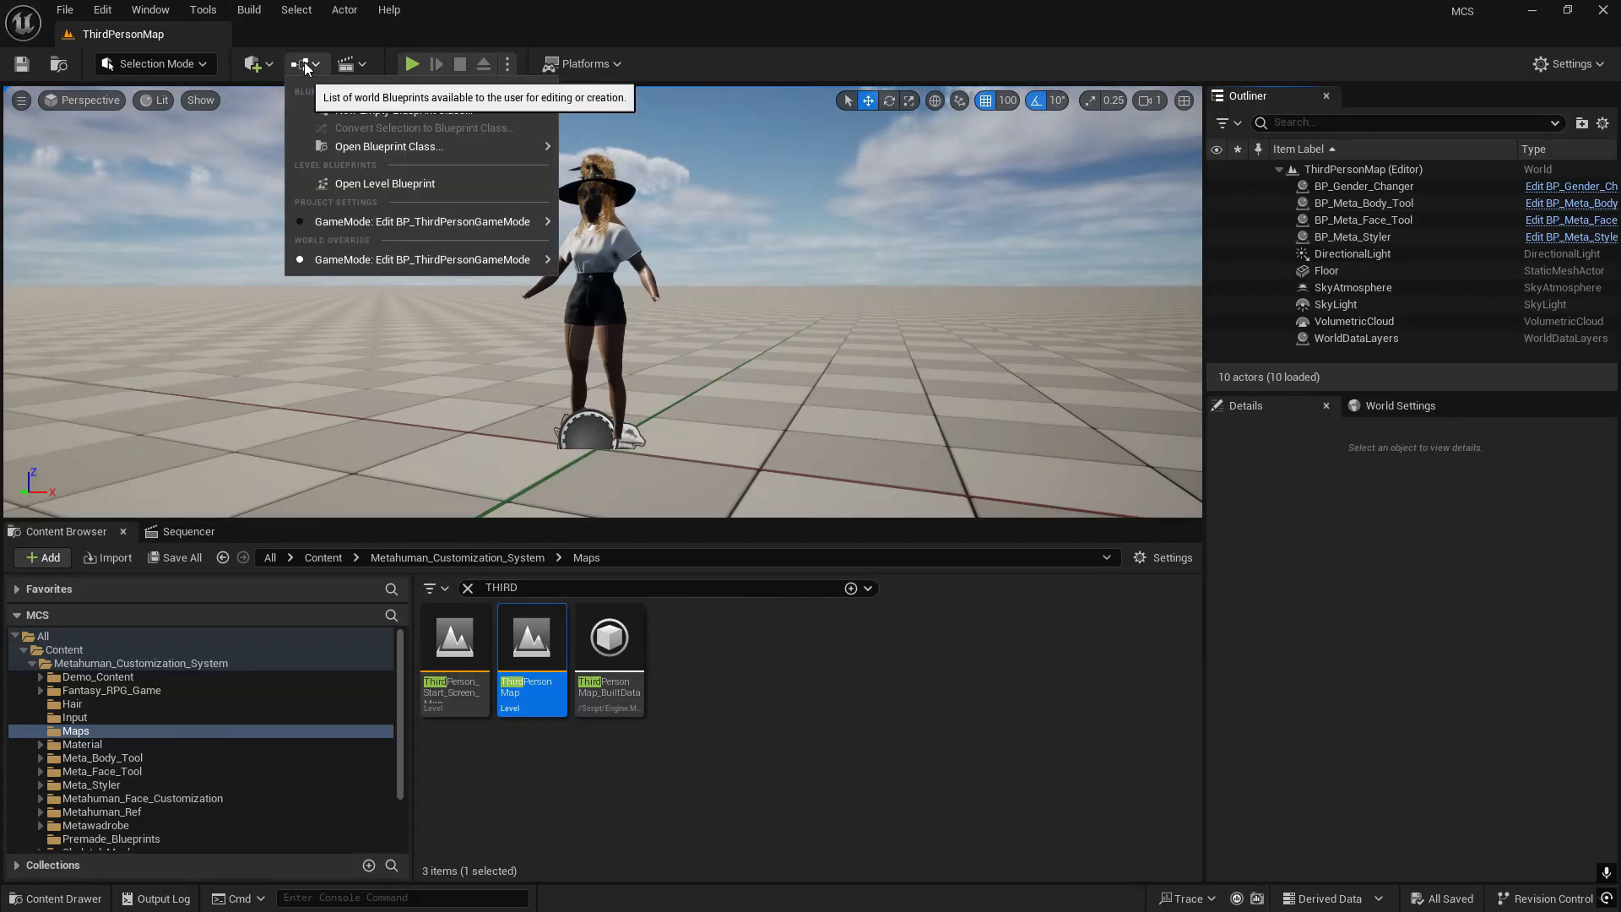
pyautogui.click(408, 185)
pyautogui.moveTo(763, 540); pyautogui.dragTo(601, 292)
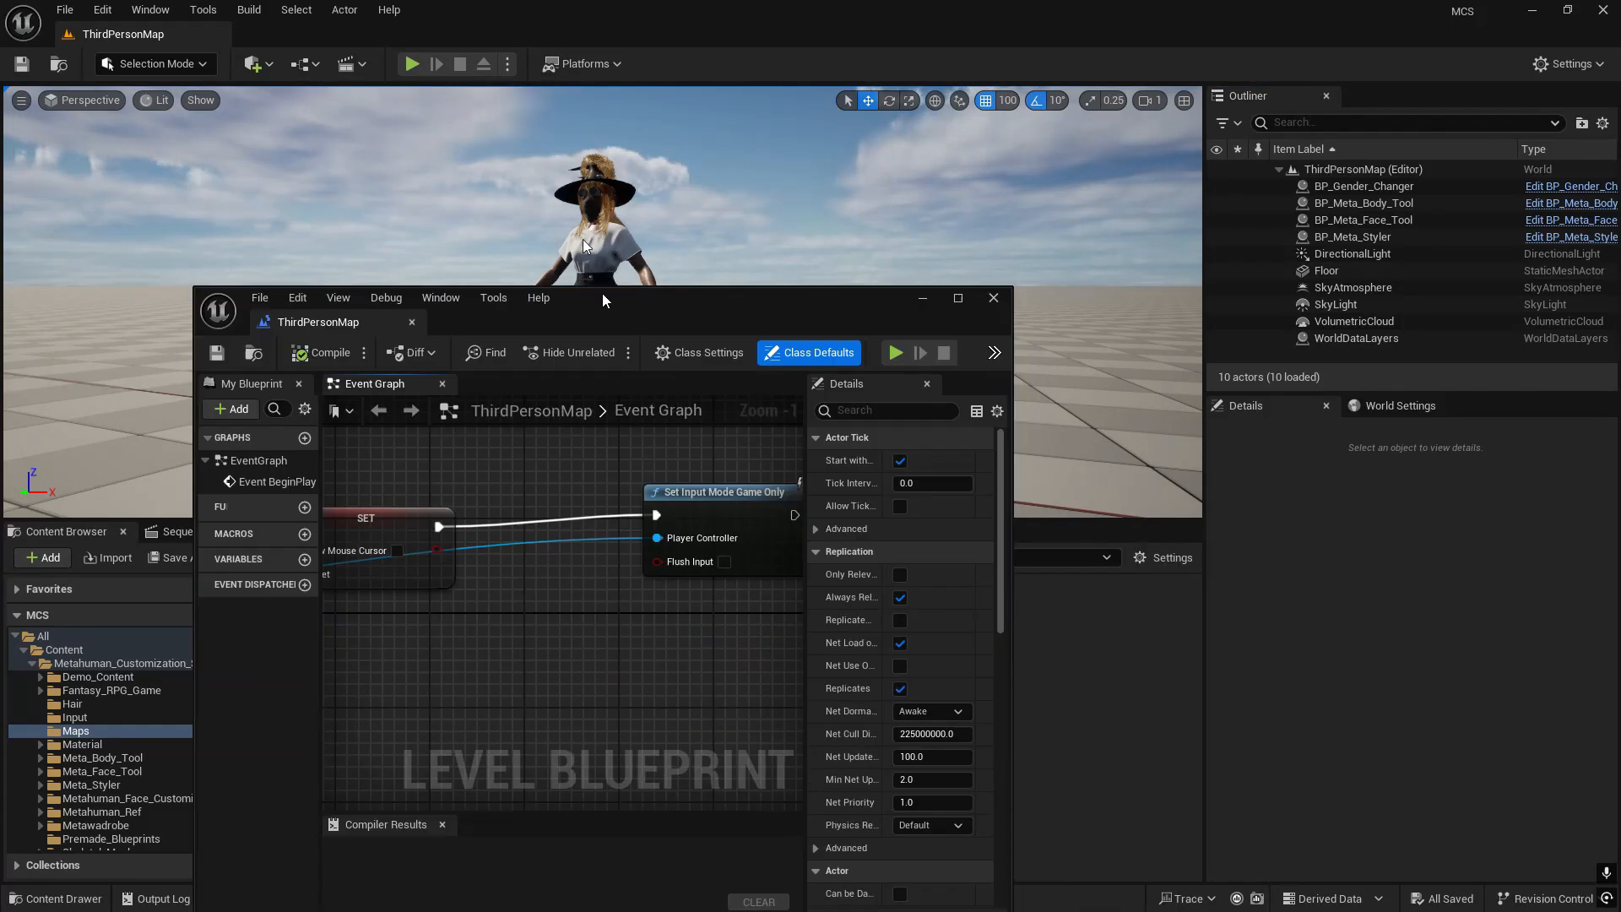
pyautogui.doubleClick(601, 292)
pyautogui.scroll(-3, 728, 403)
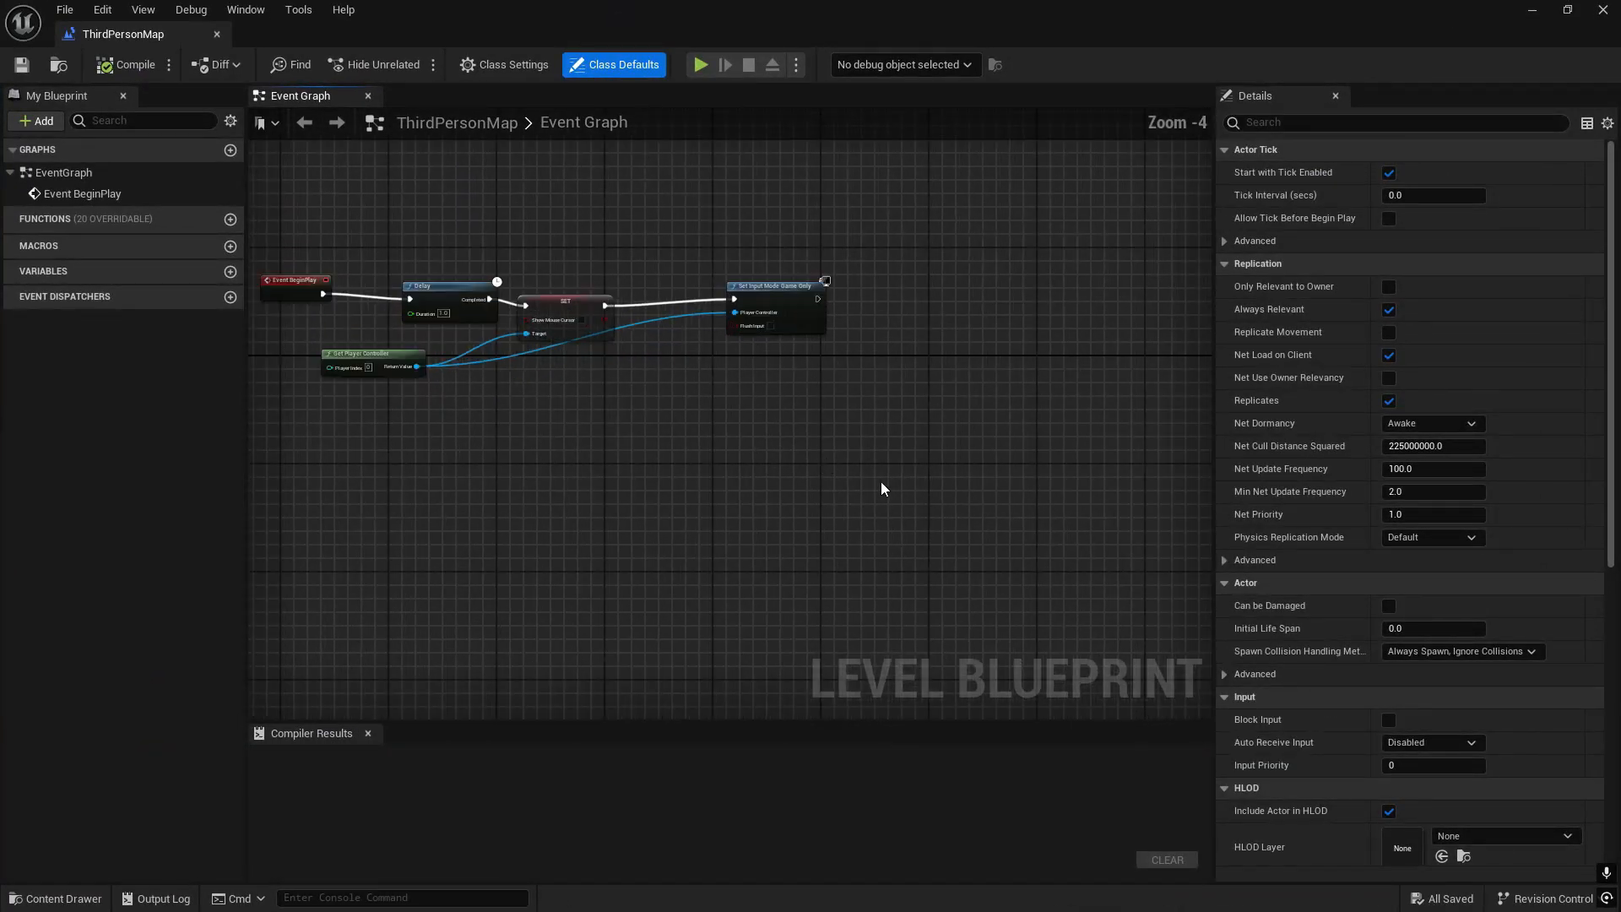
# - Copy the Delay, Get Player Controller, Show Mouse Cursor setter and Set Input Mode Game Only nodes, then close the level blueprint
pyautogui.moveTo(882, 488); pyautogui.dragTo(378, 255)
pyautogui.scroll(4, 288, 284)
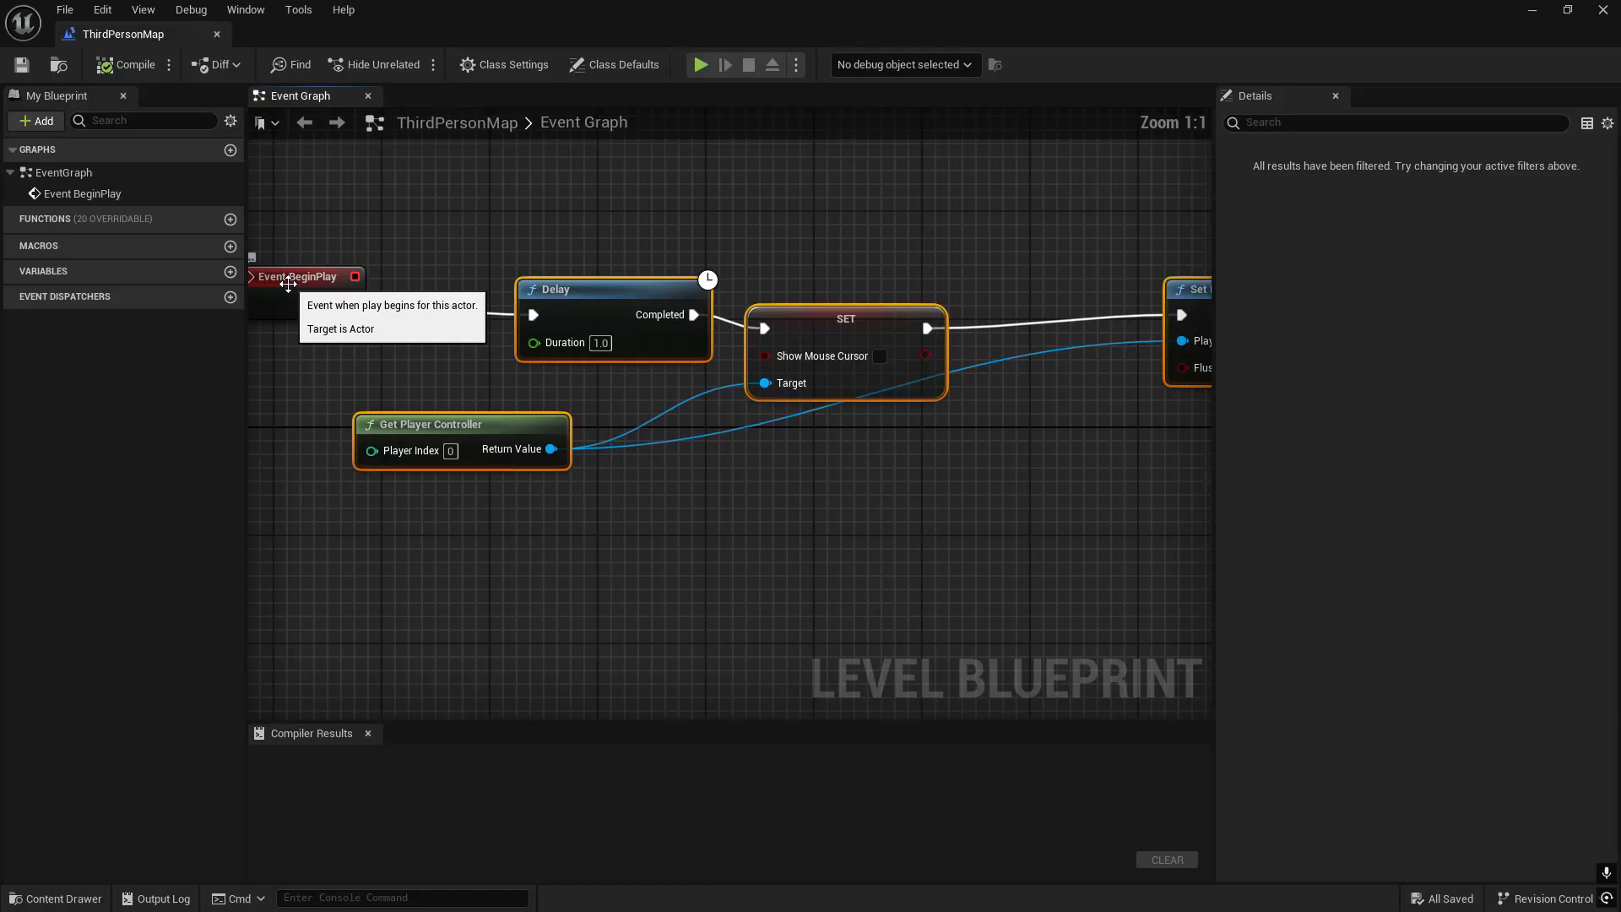
pyautogui.scroll(-3, 383, 347)
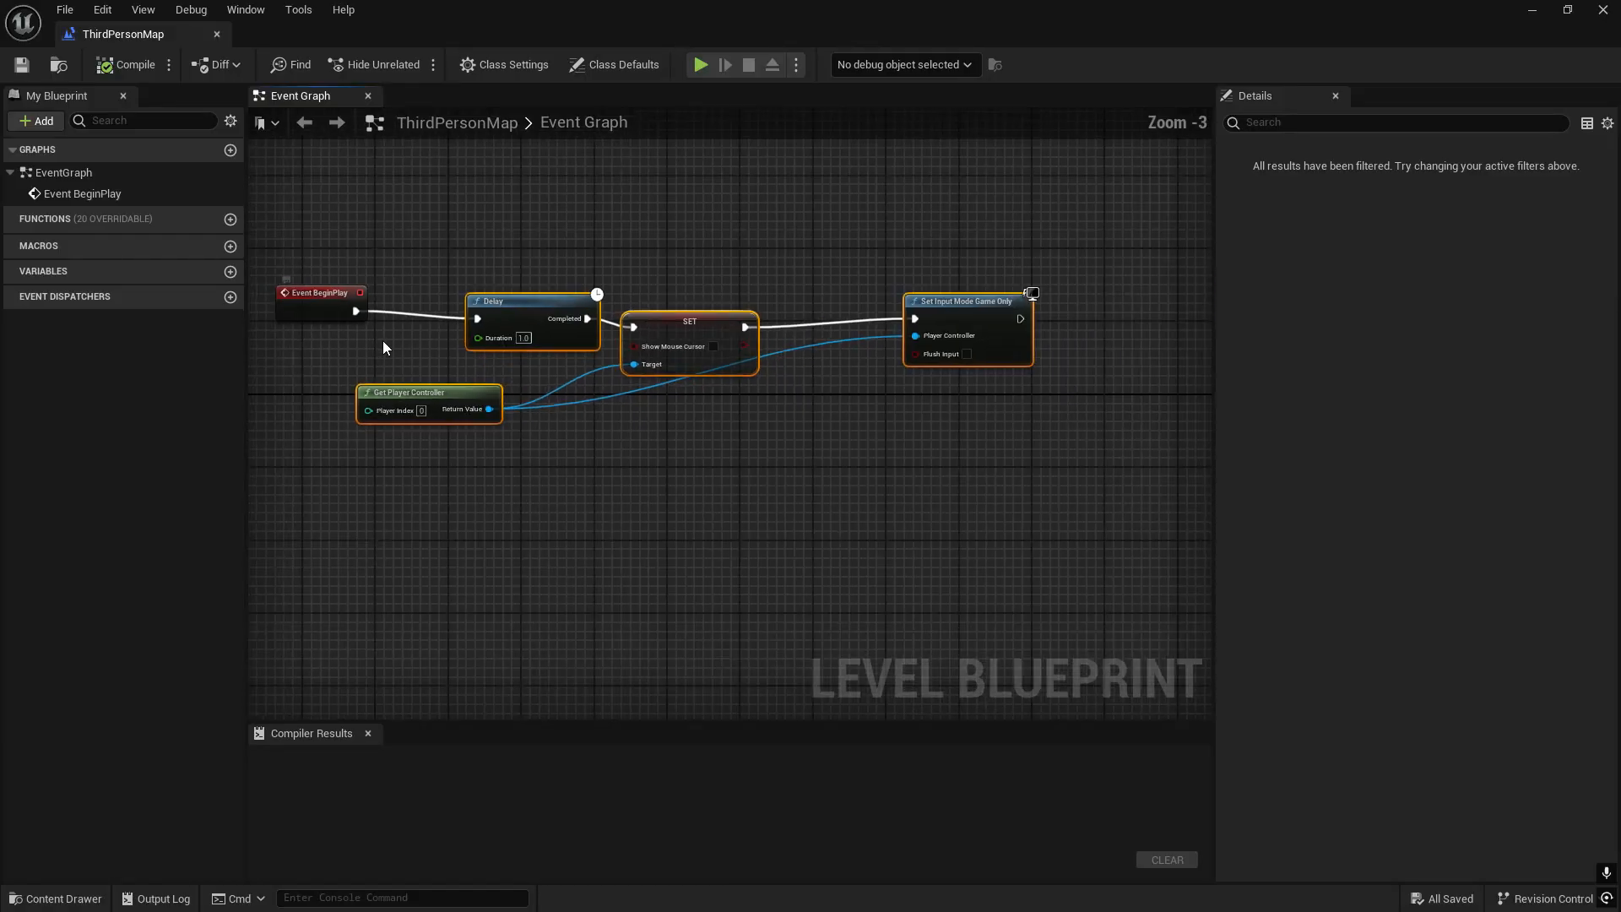
pyautogui.rightClick(683, 322)
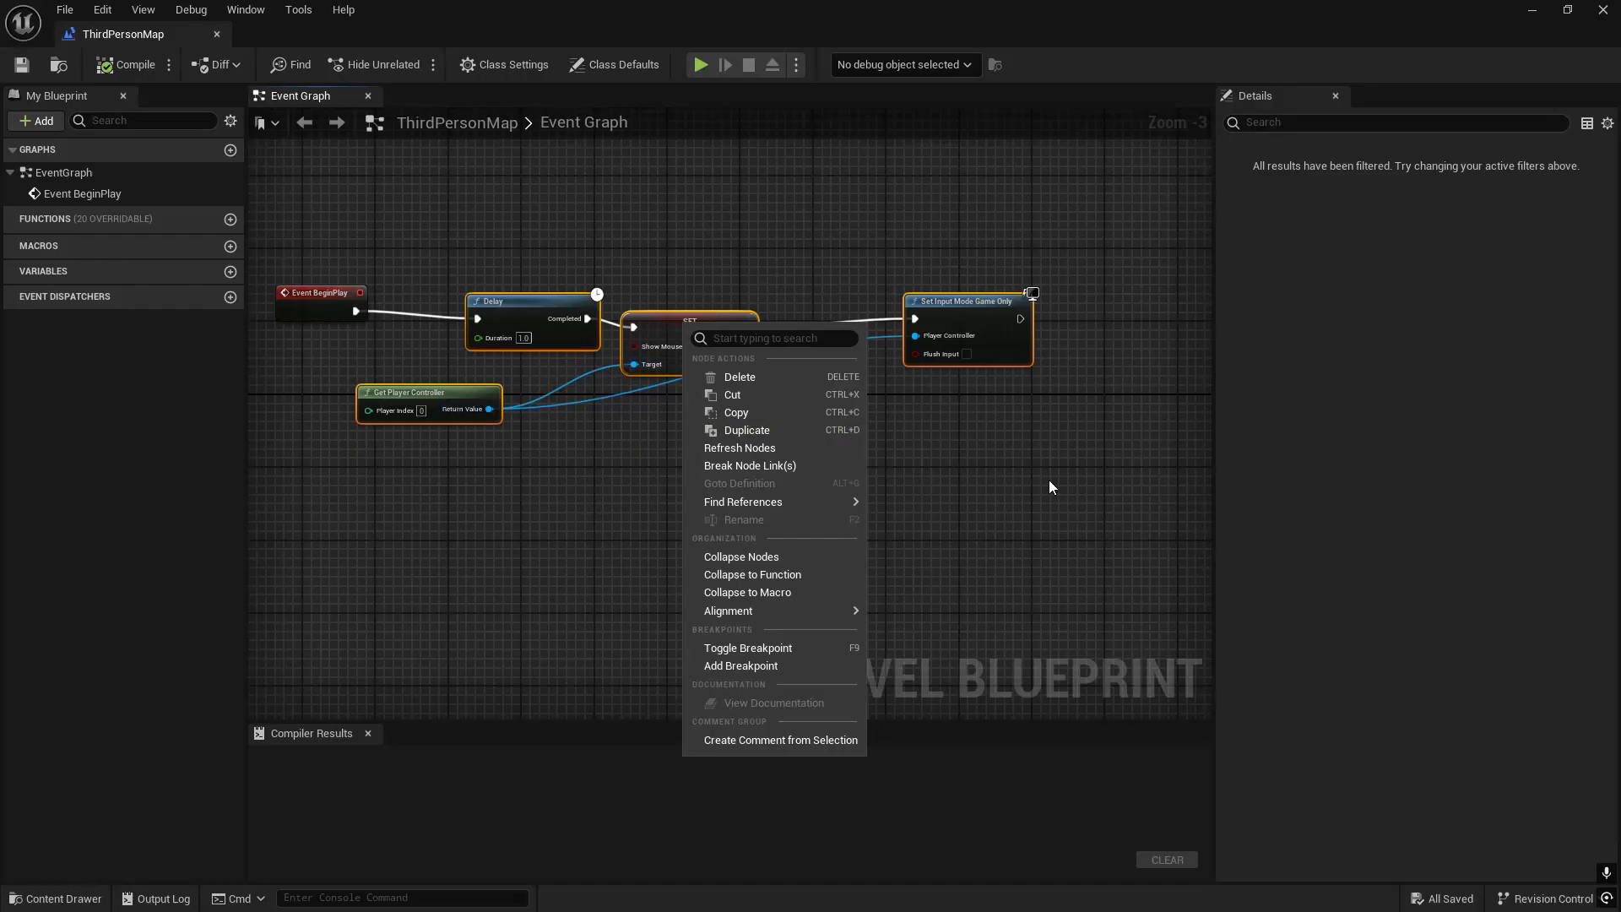
pyautogui.click(950, 446)
pyautogui.moveTo(1018, 463); pyautogui.dragTo(447, 294)
pyautogui.rightClick(525, 325)
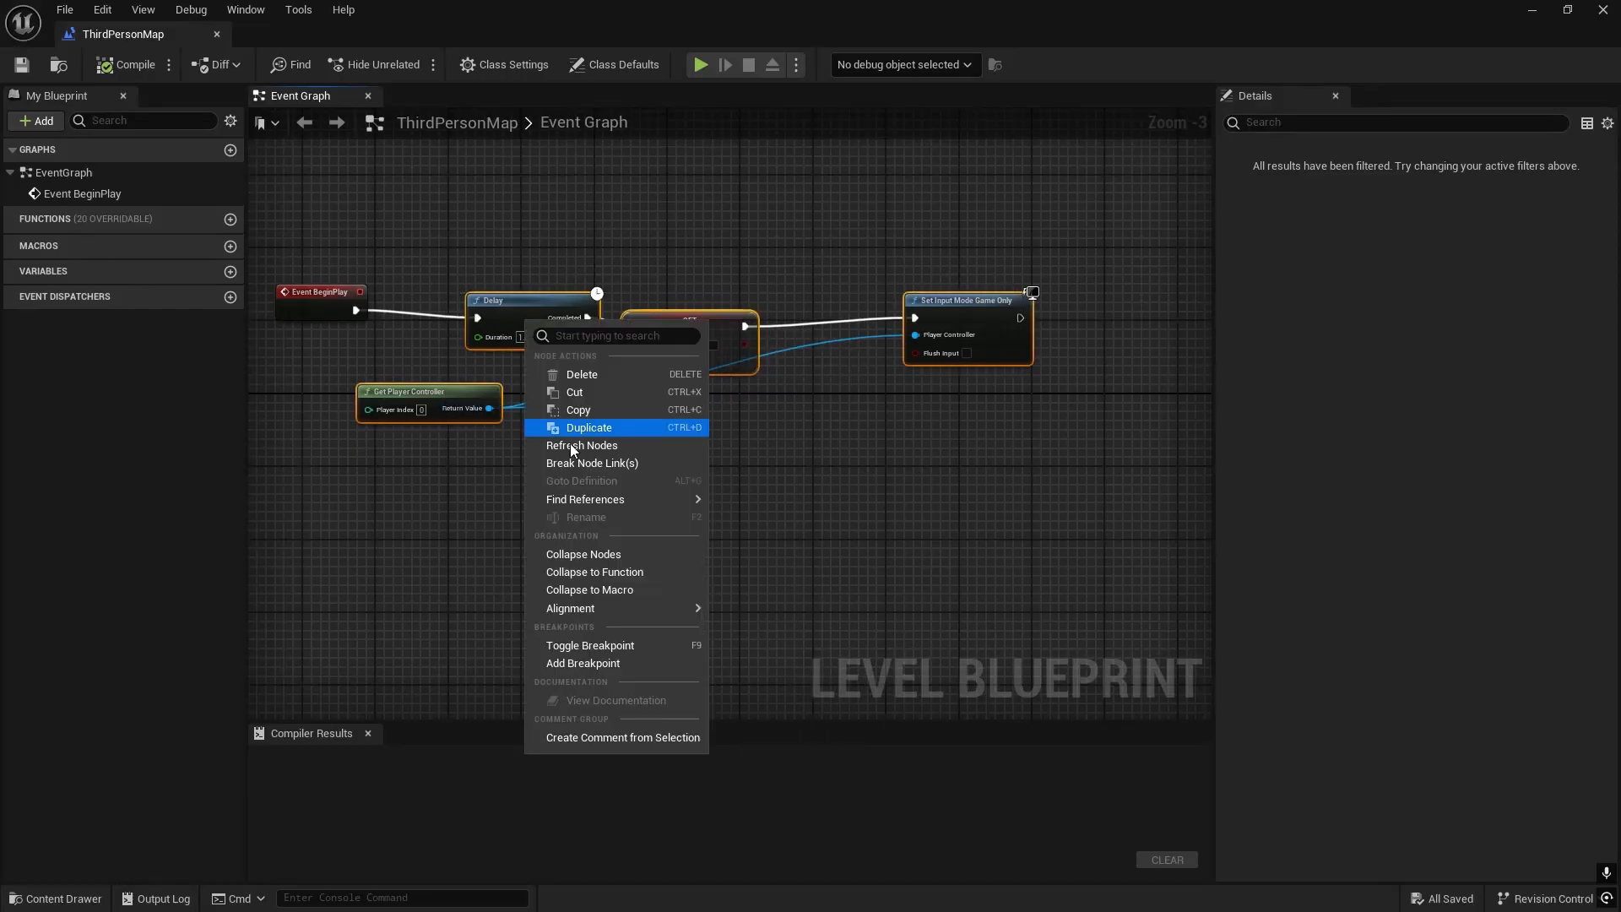
pyautogui.click(609, 412)
pyautogui.click(1603, 10)
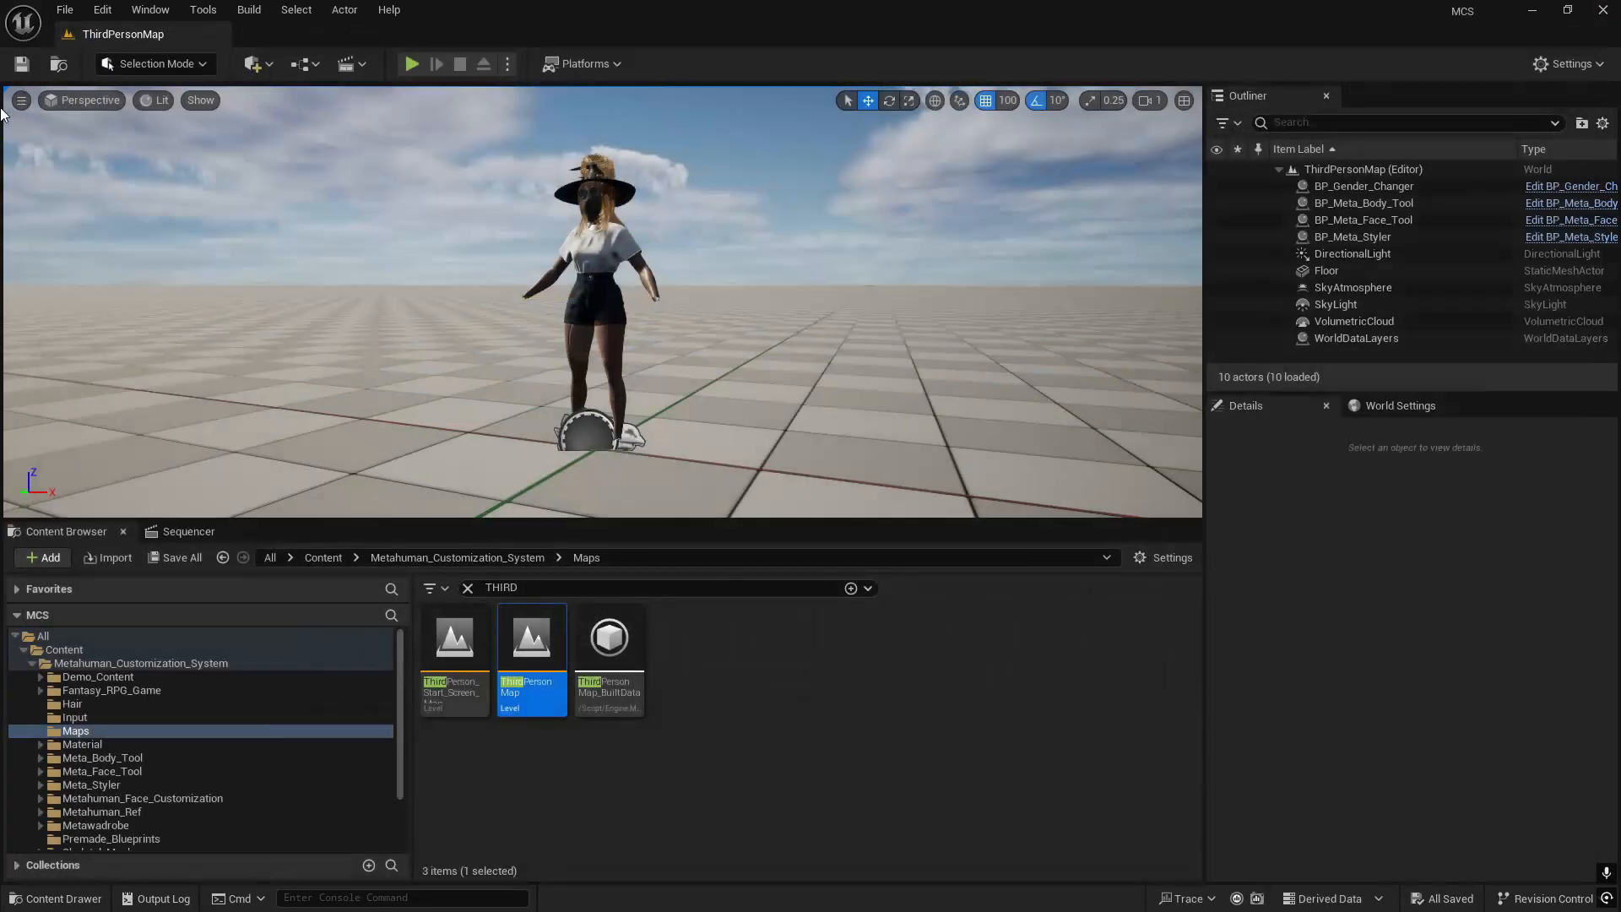
# - Reopen the recent level Tutorial1 and open its level blueprint
pyautogui.click(65, 9)
pyautogui.moveTo(257, 135)
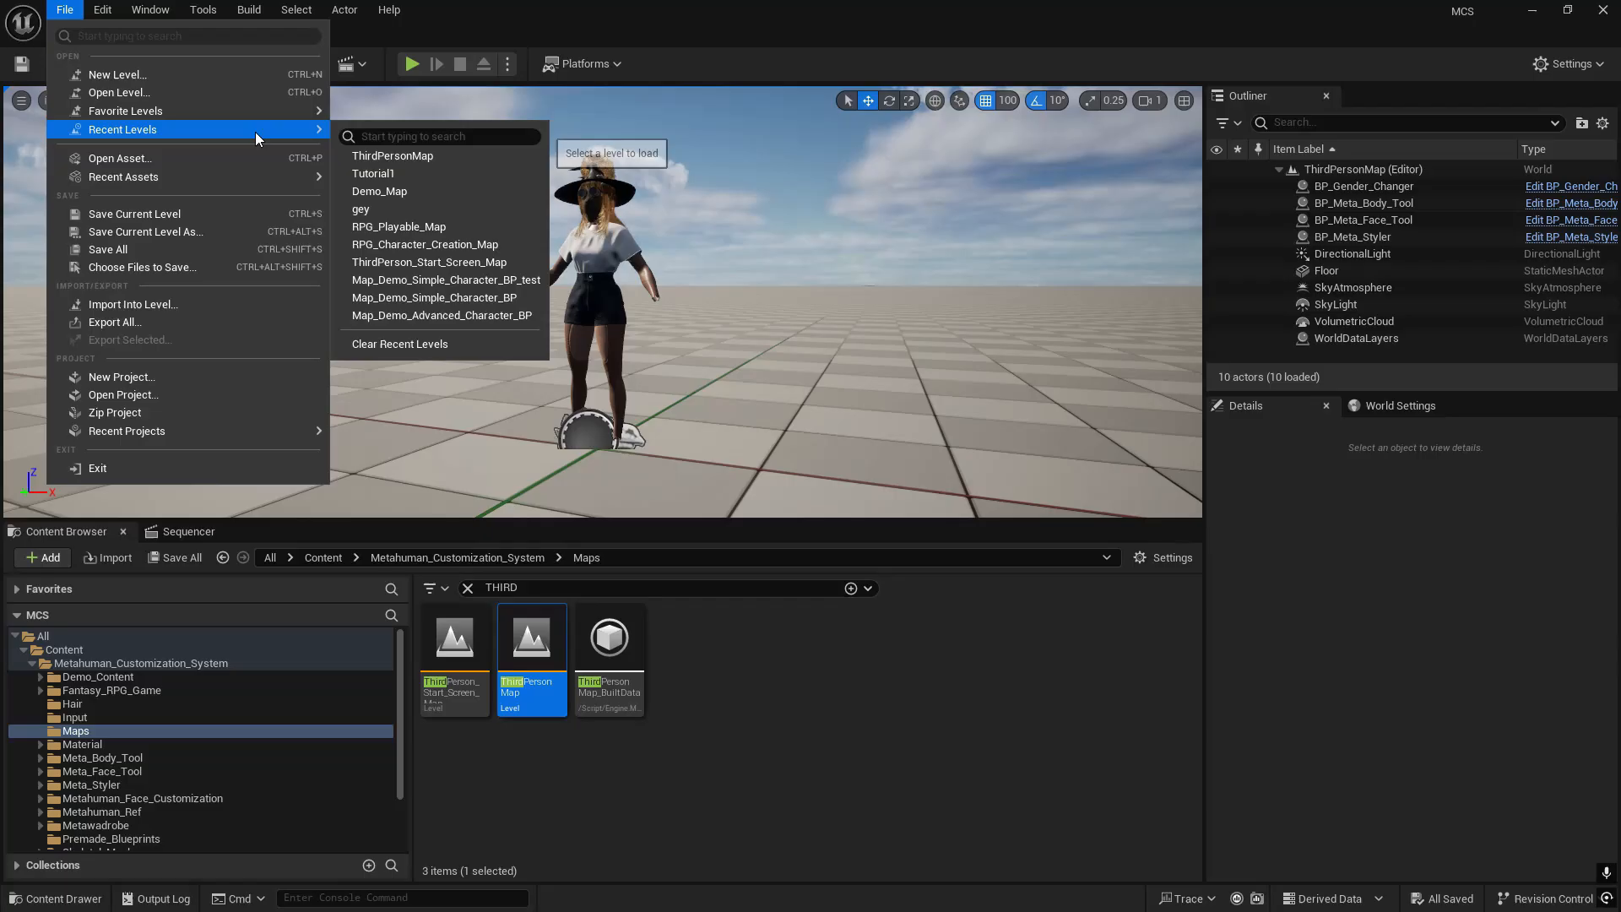
pyautogui.click(397, 176)
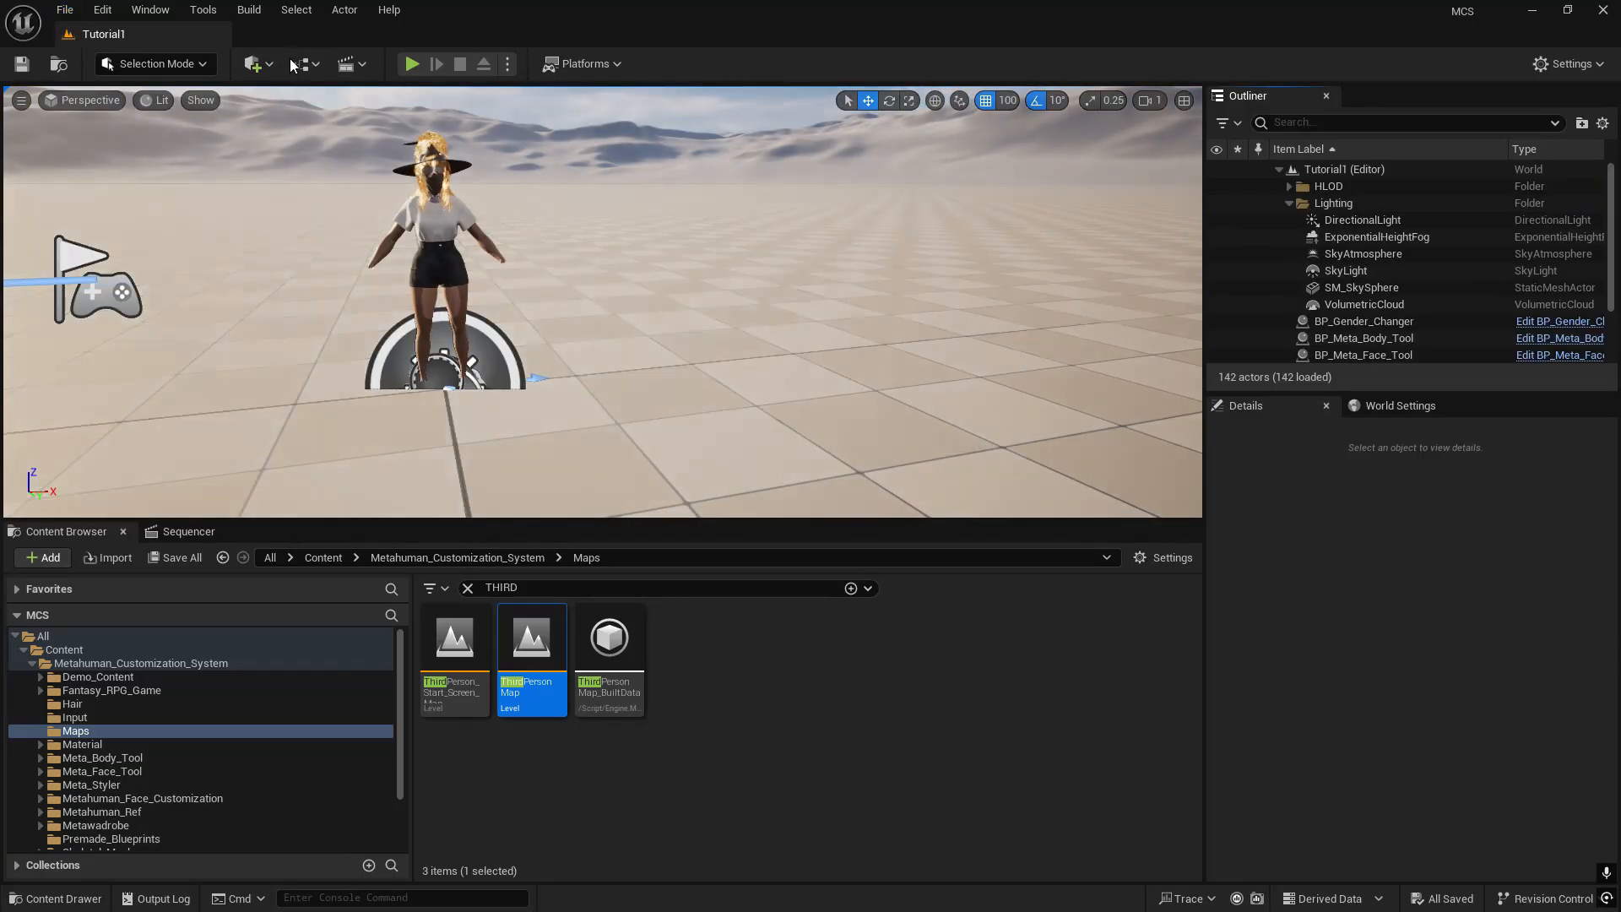
pyautogui.click(304, 63)
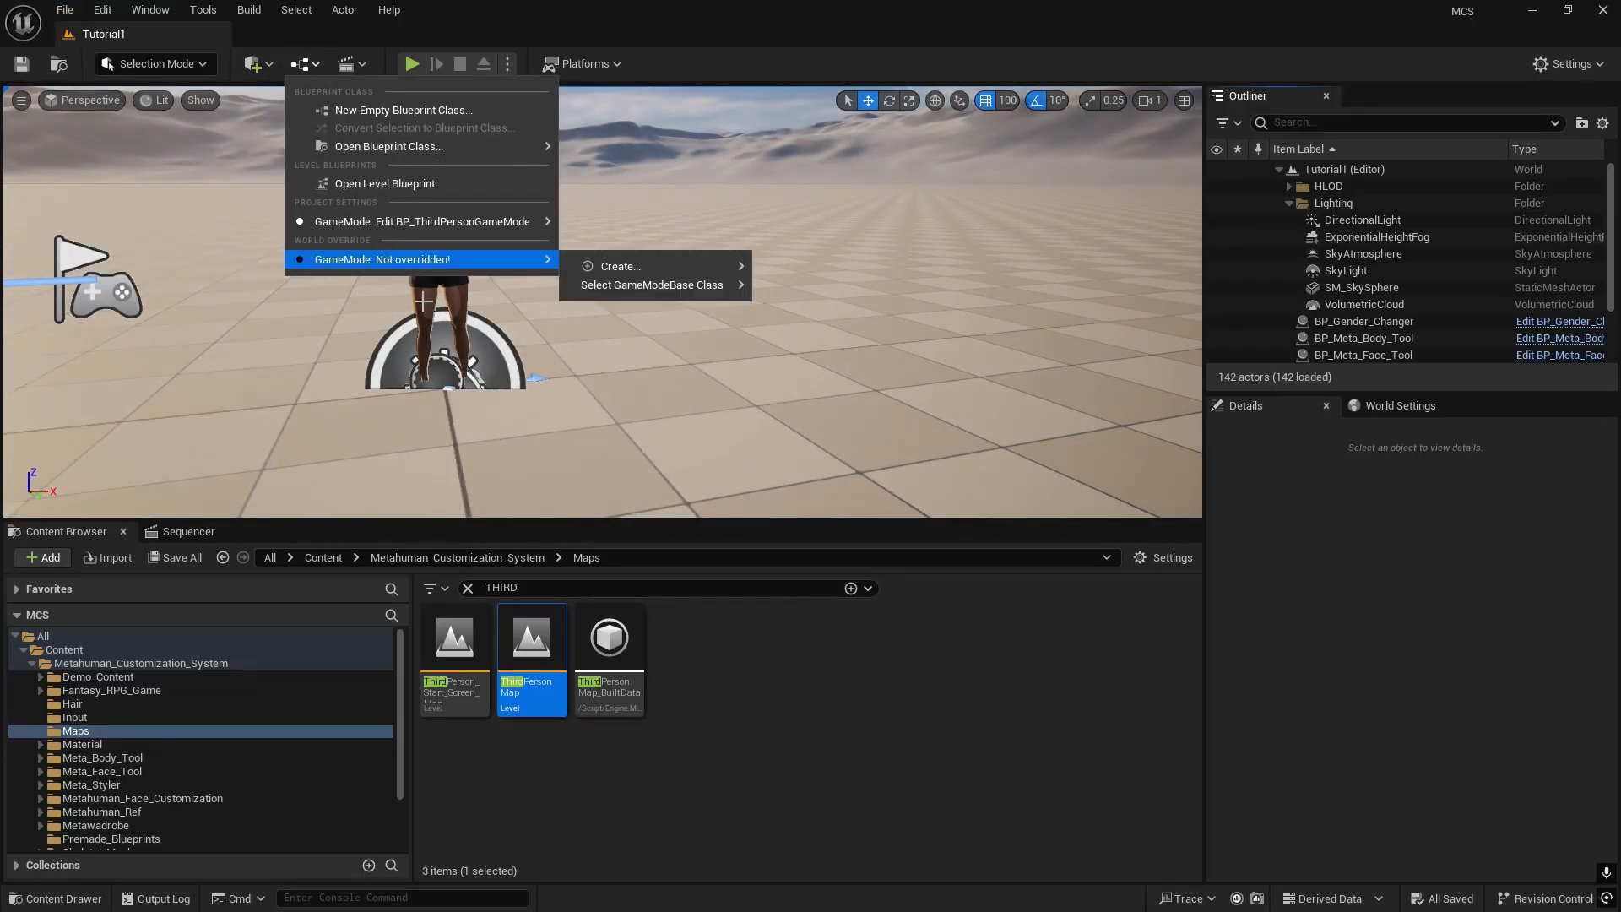
pyautogui.click(403, 185)
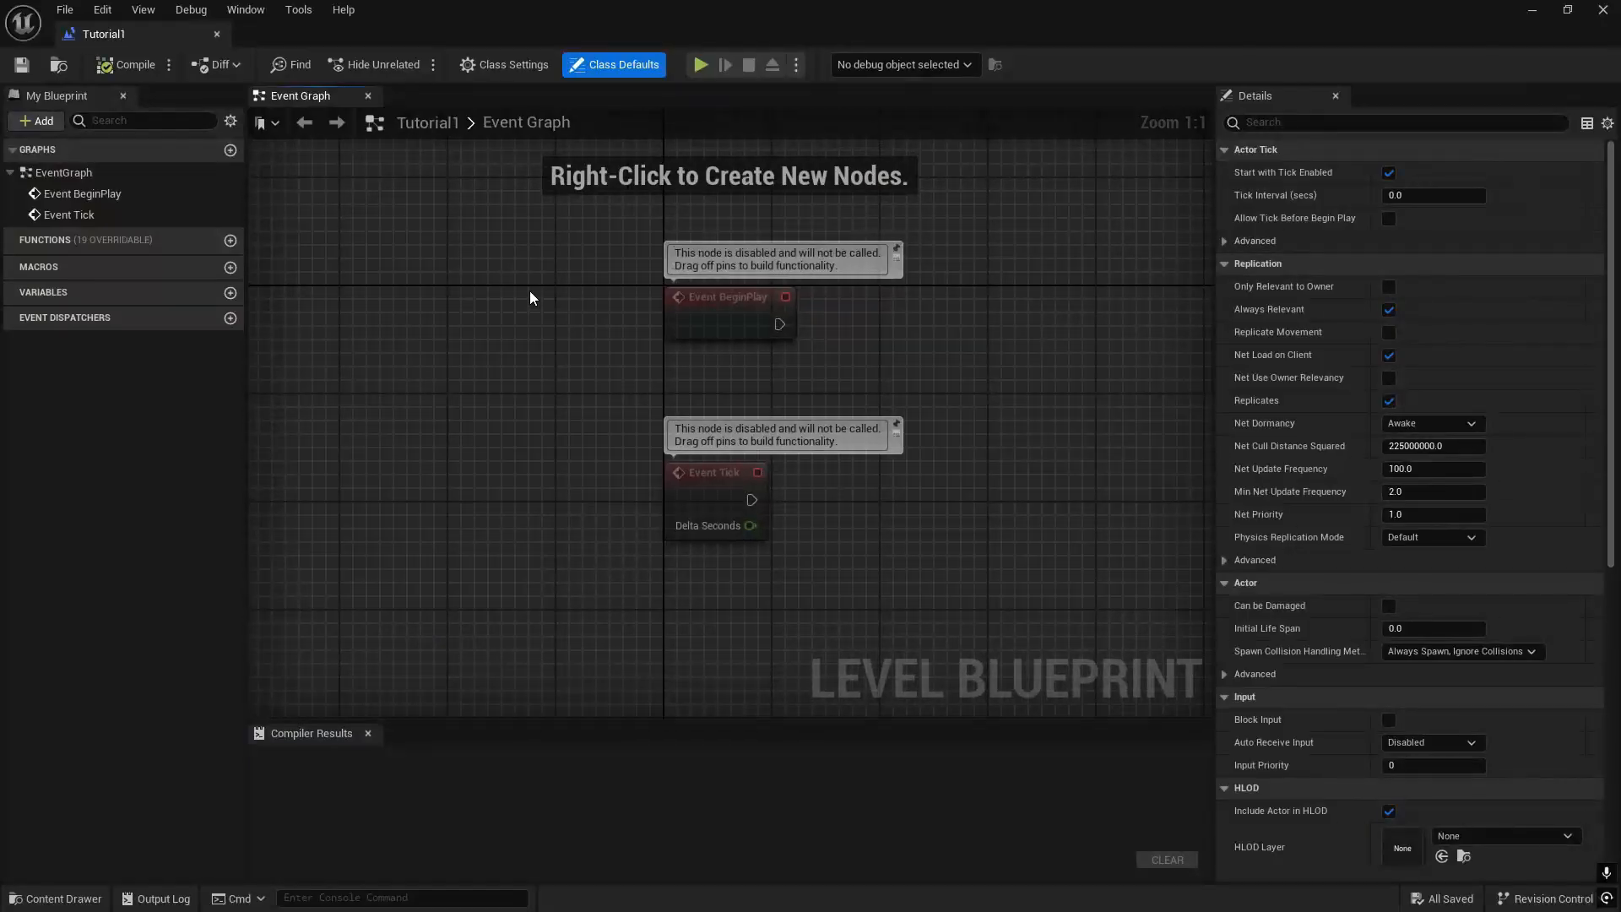
# - Paste the copied nodes into Tutorial1's event graph beside Event BeginPlay
pyautogui.rightClick(783, 356)
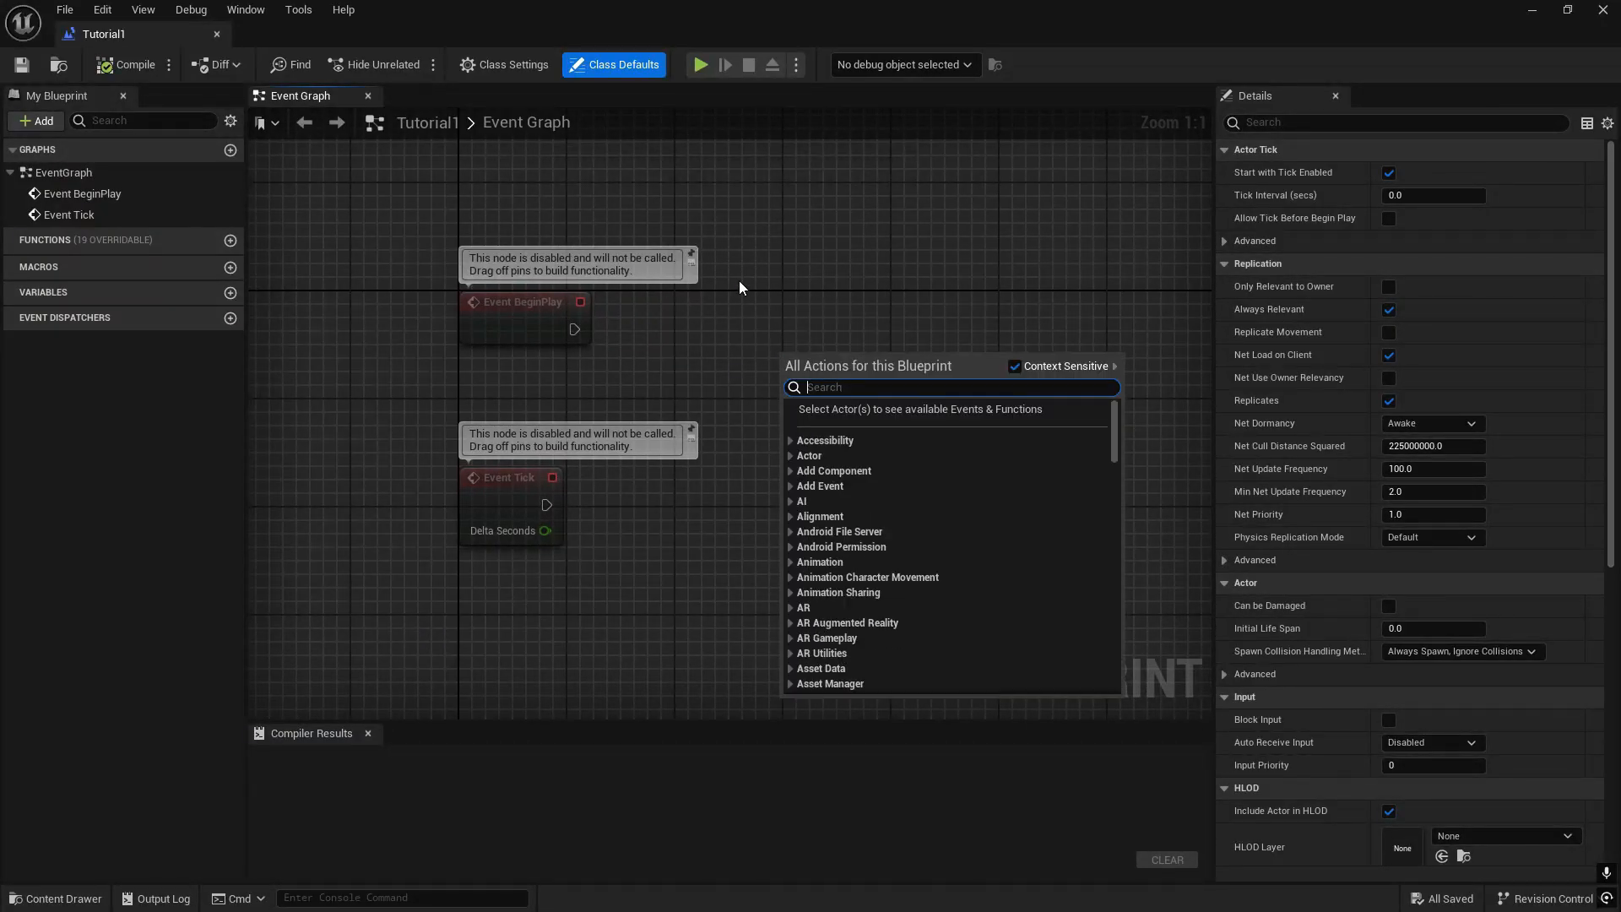
pyautogui.click(808, 304)
pyautogui.hotkey('ctrl', 'v')
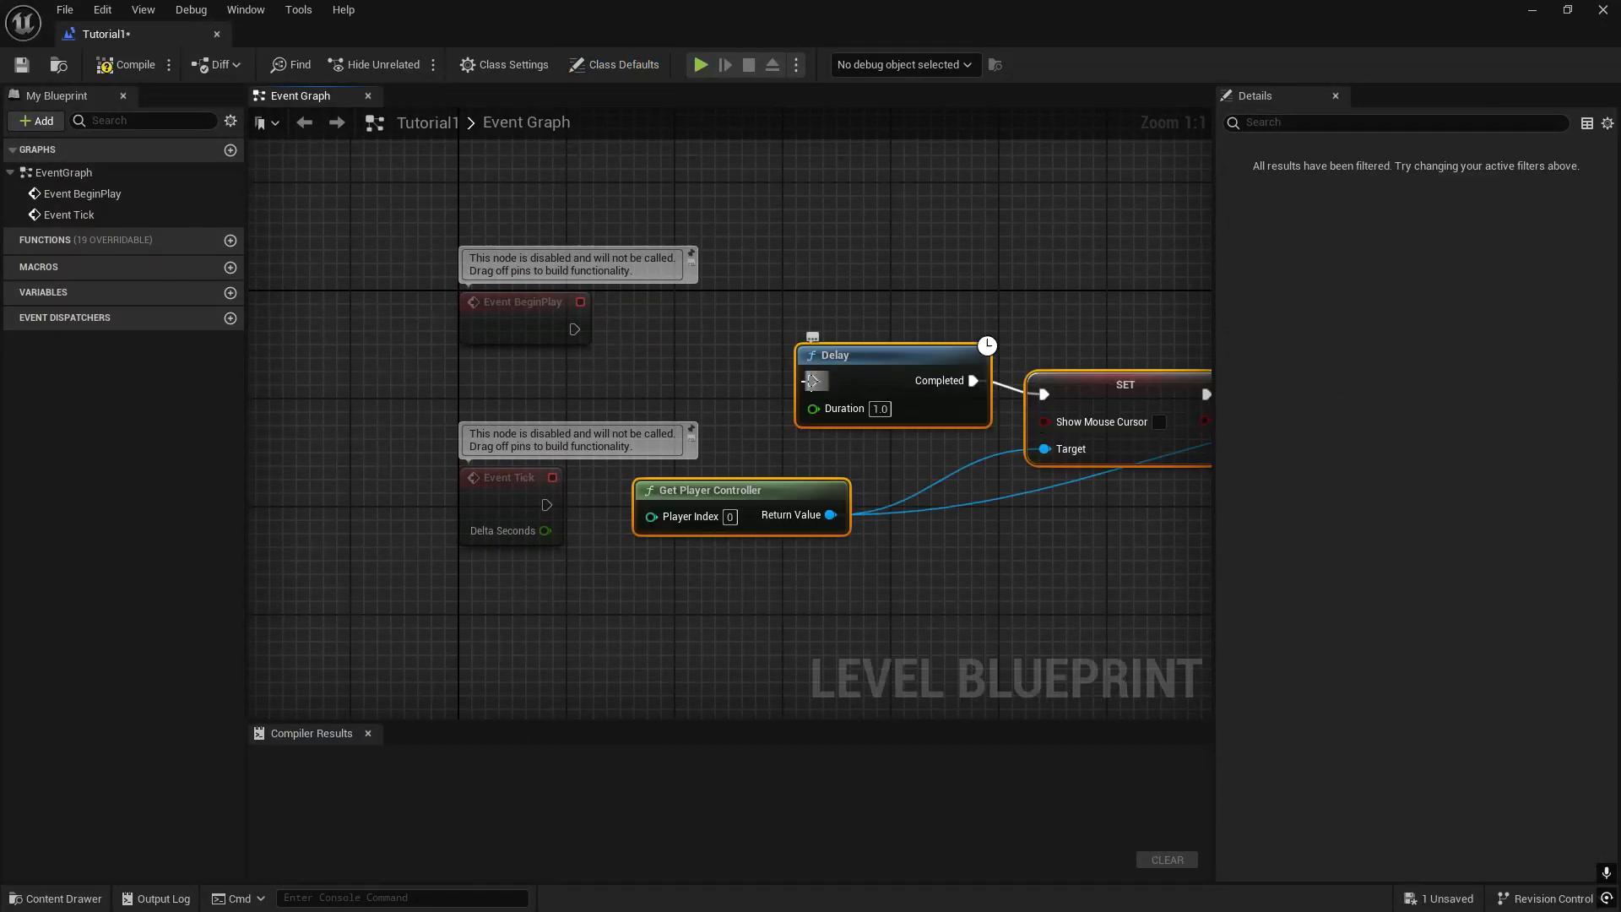
# - Connect Event BeginPlay to the Delay node's execution input, then compile and close the level blueprint
pyautogui.moveTo(812, 380); pyautogui.dragTo(574, 329)
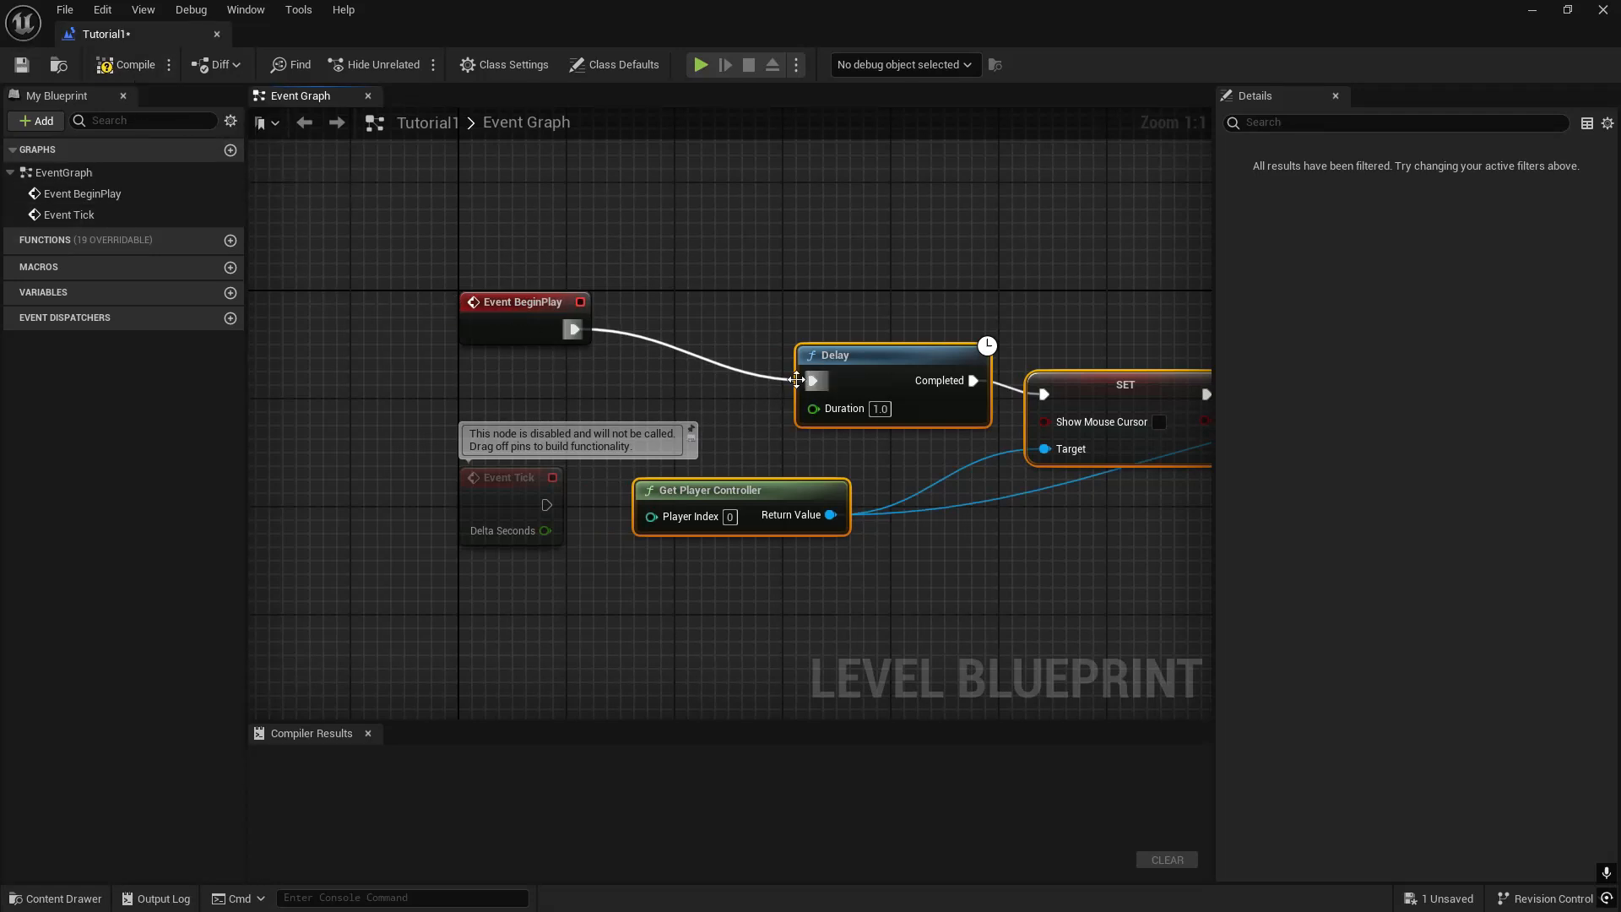
pyautogui.moveTo(796, 380); pyautogui.dragTo(573, 330)
pyautogui.click(127, 64)
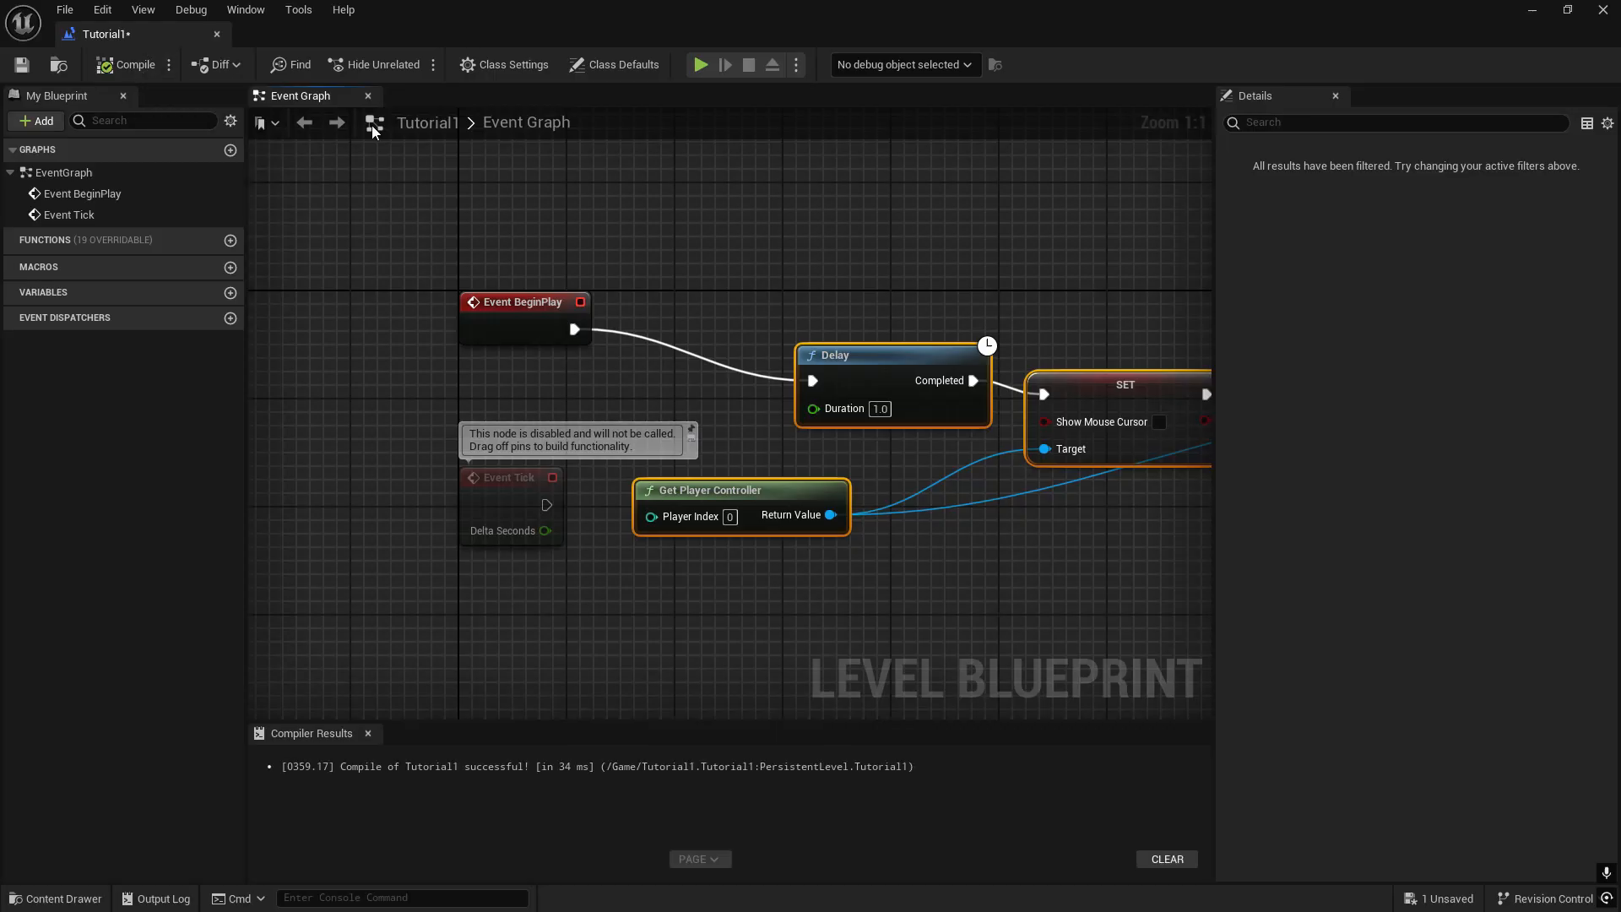
pyautogui.click(1602, 10)
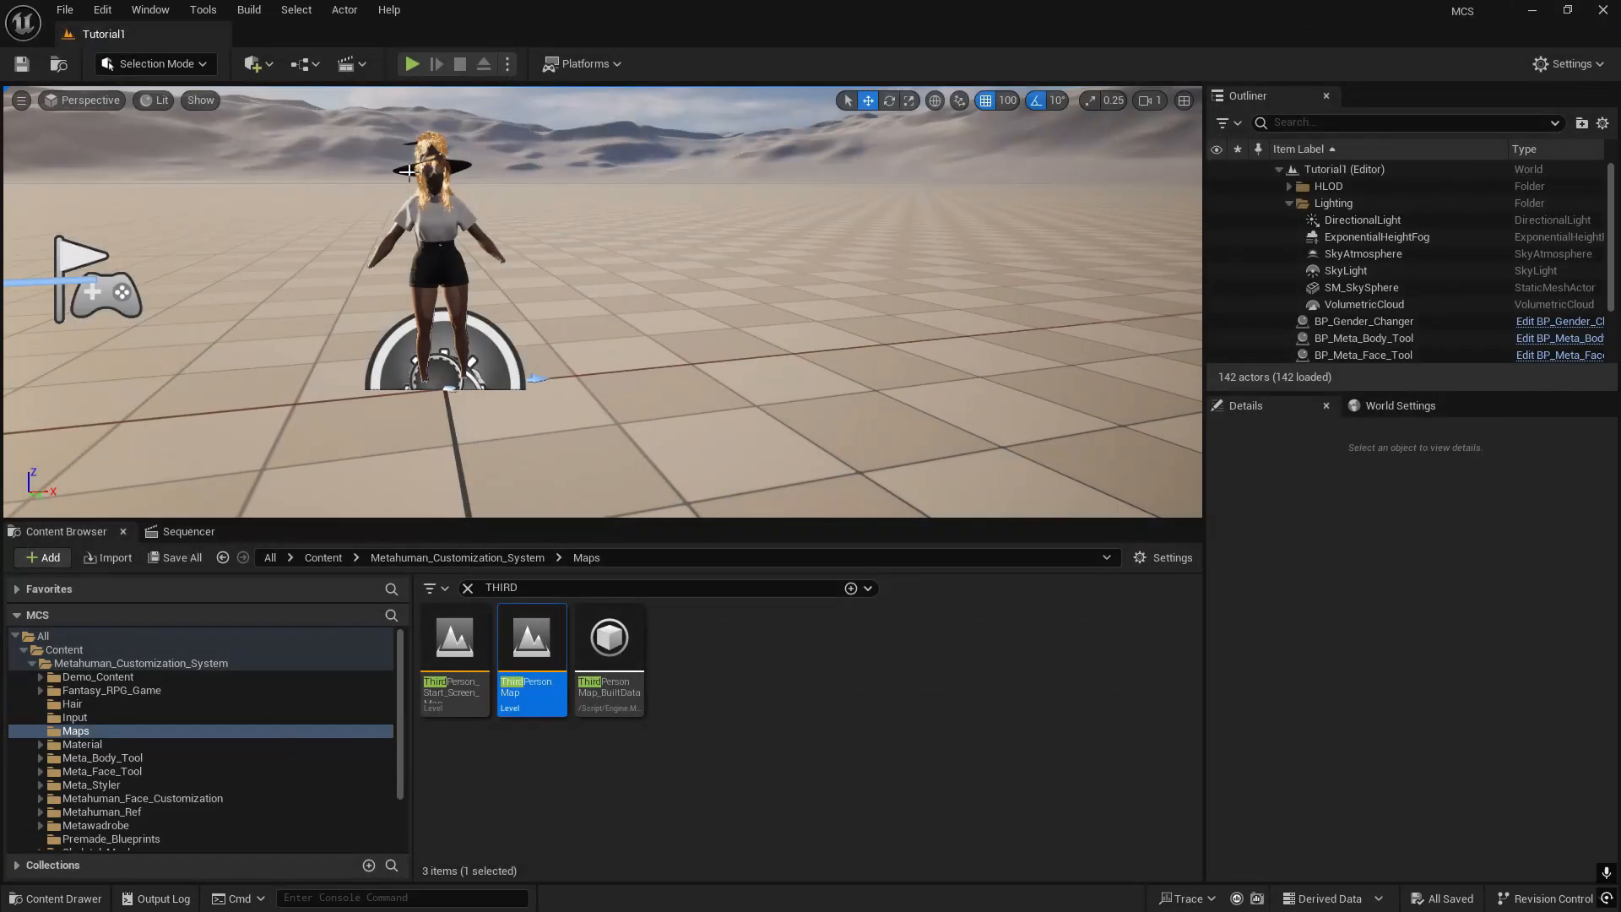
# - Play-test the Tutorial1 level, stop it, and check the message log before returning to the character
pyautogui.click(403, 64)
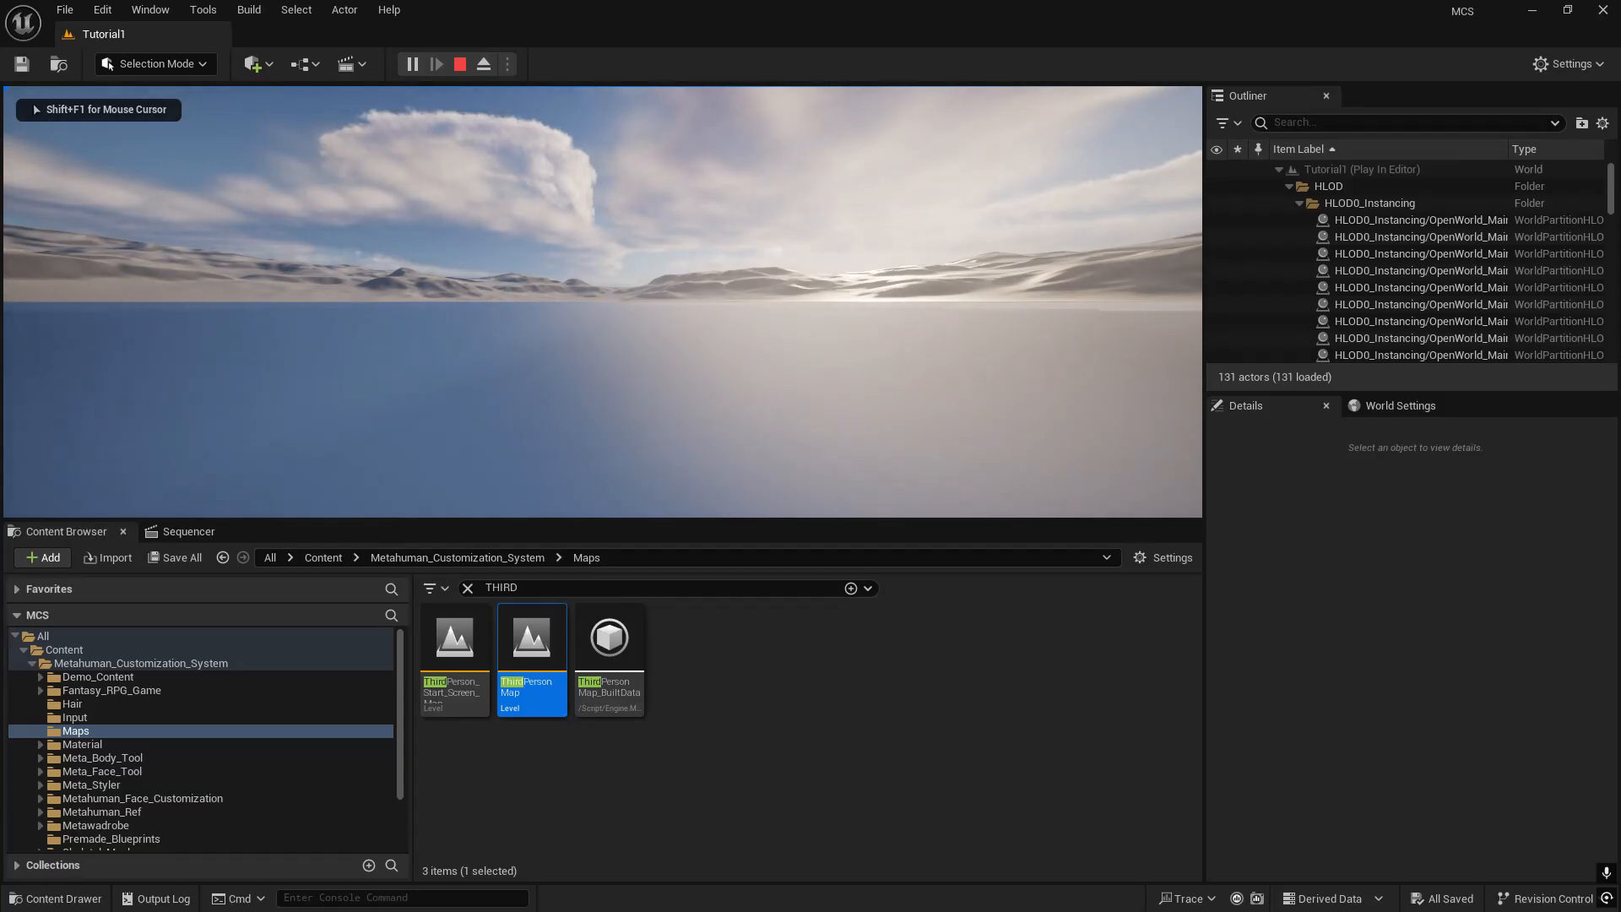
pyautogui.press('Escape')
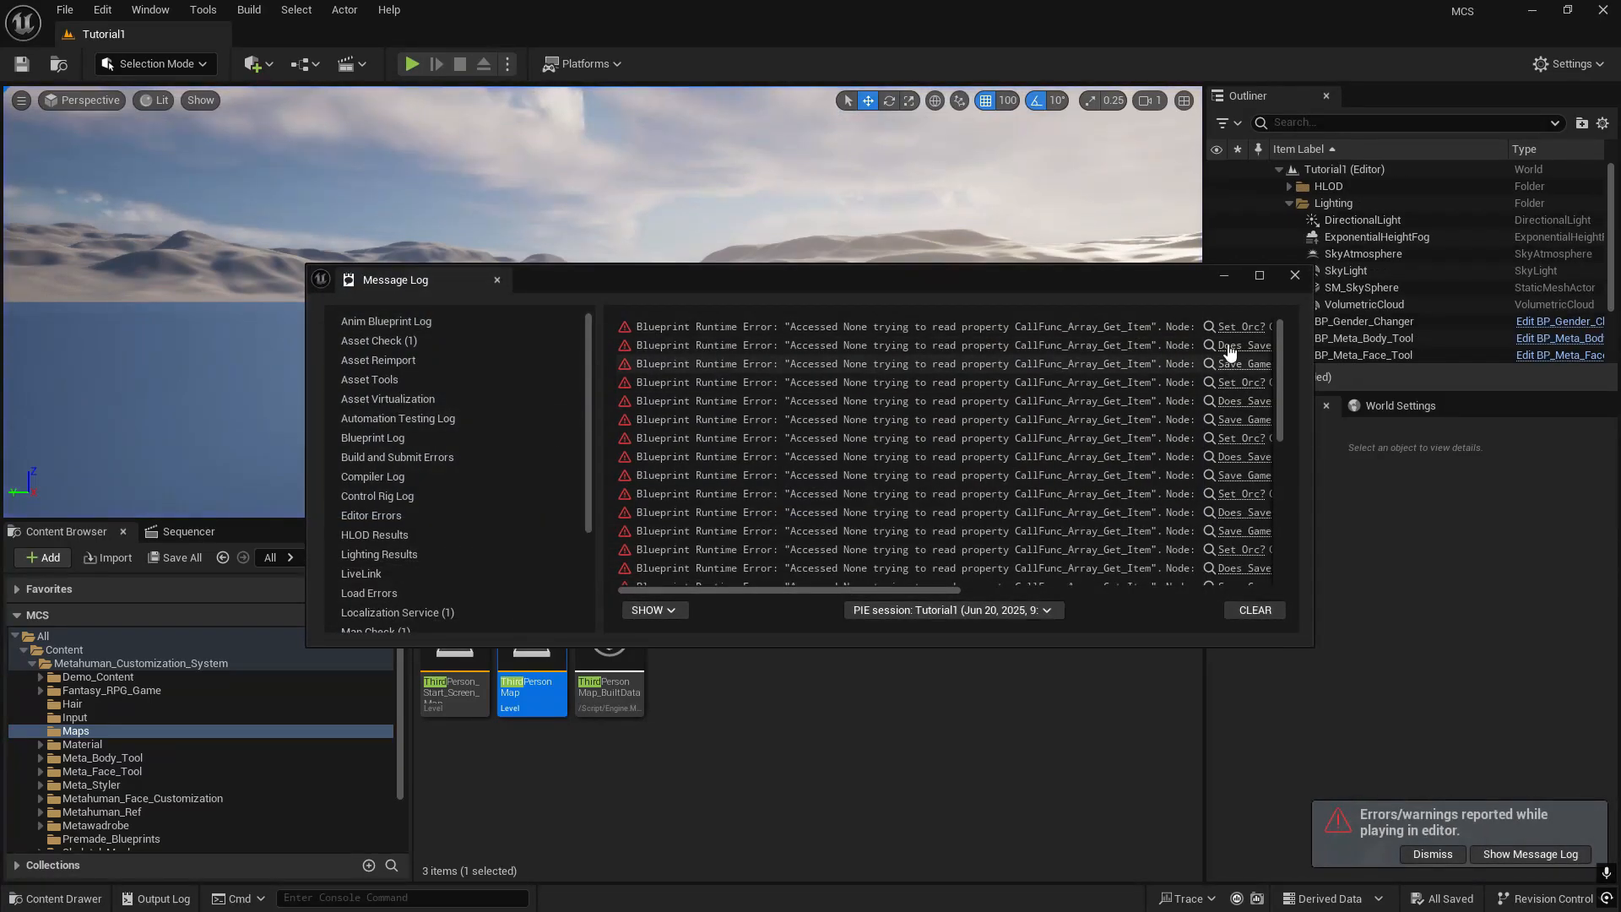
pyautogui.click(1294, 275)
pyautogui.moveTo(737, 338); pyautogui.dragTo(1128, 416, button='right')
pyautogui.click(1530, 854)
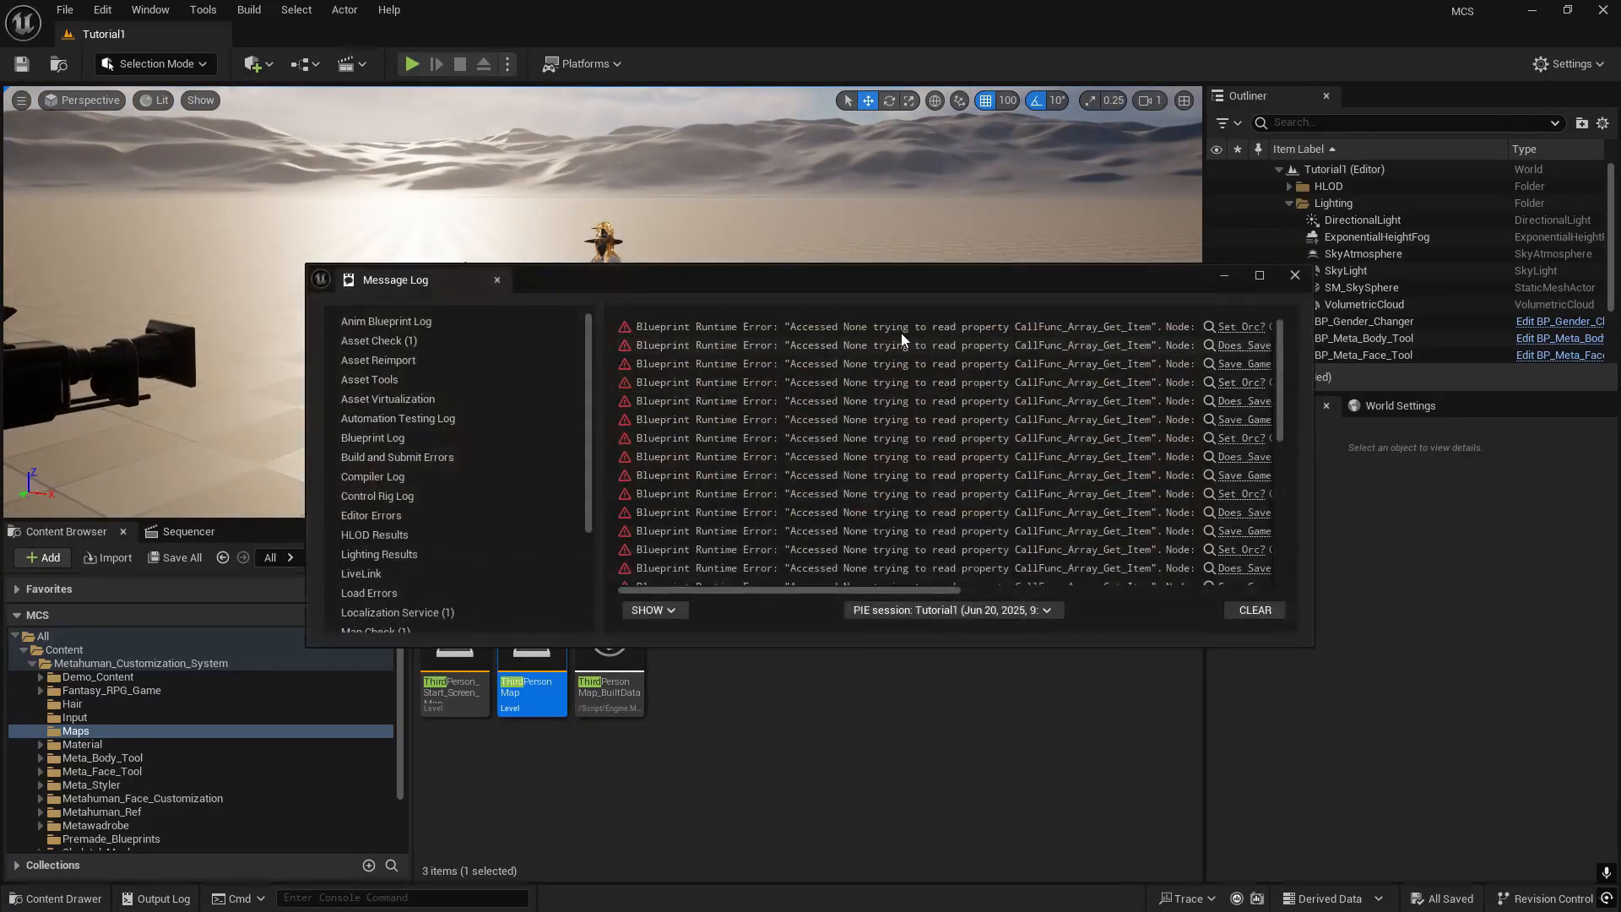
pyautogui.click(1292, 279)
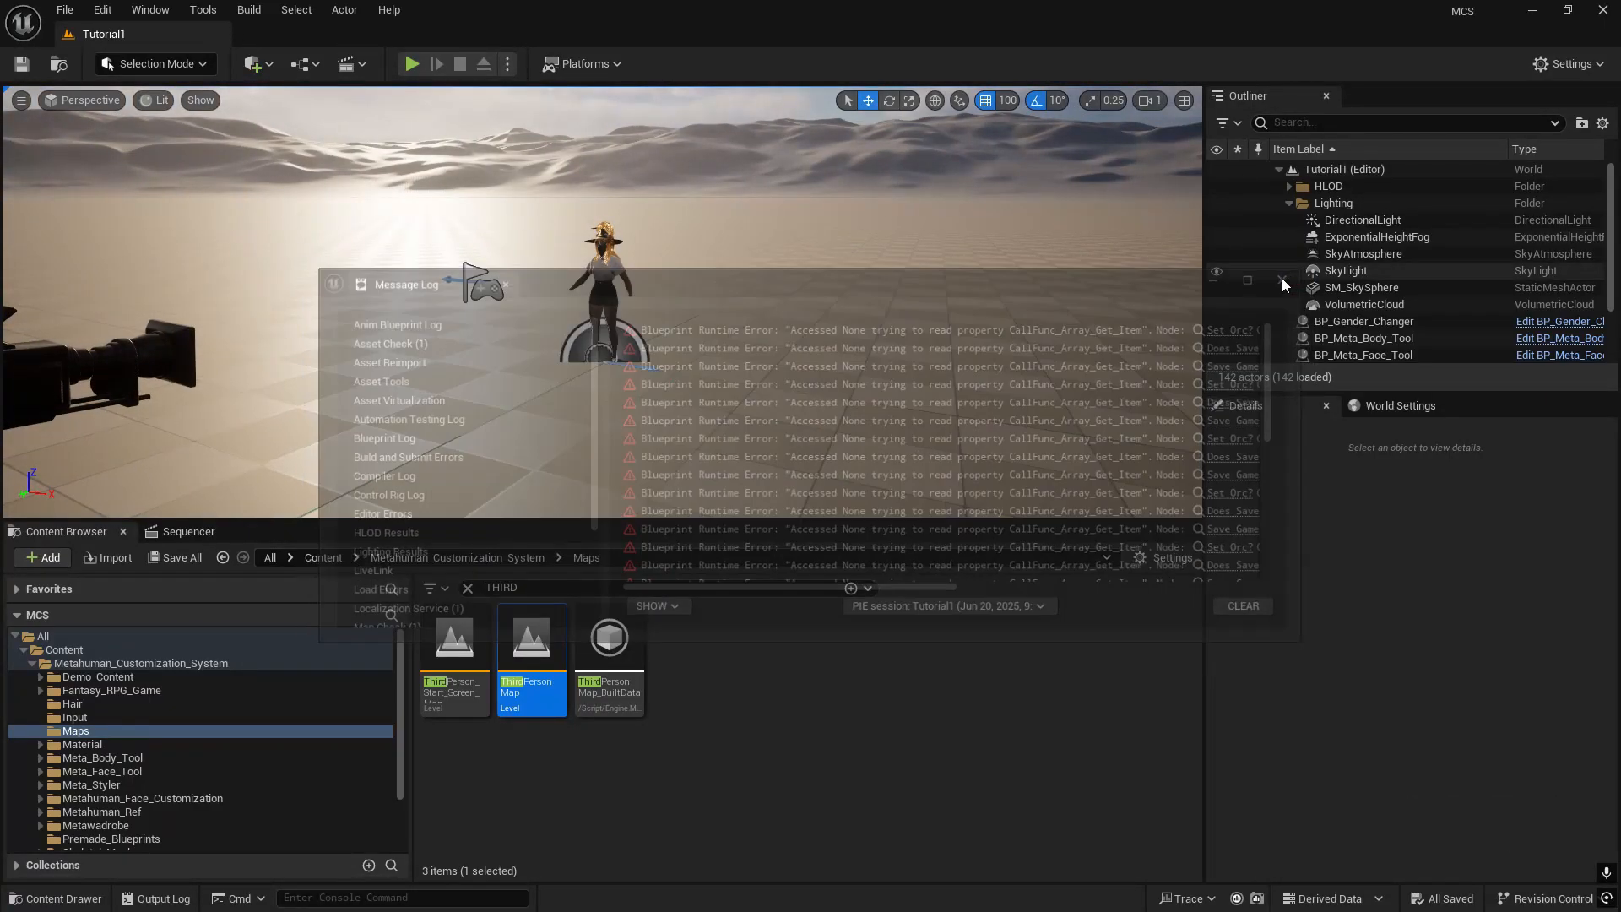
pyautogui.moveTo(760, 338); pyautogui.dragTo(802, 384, button='right')
pyautogui.press('w')
pyautogui.click(301, 69)
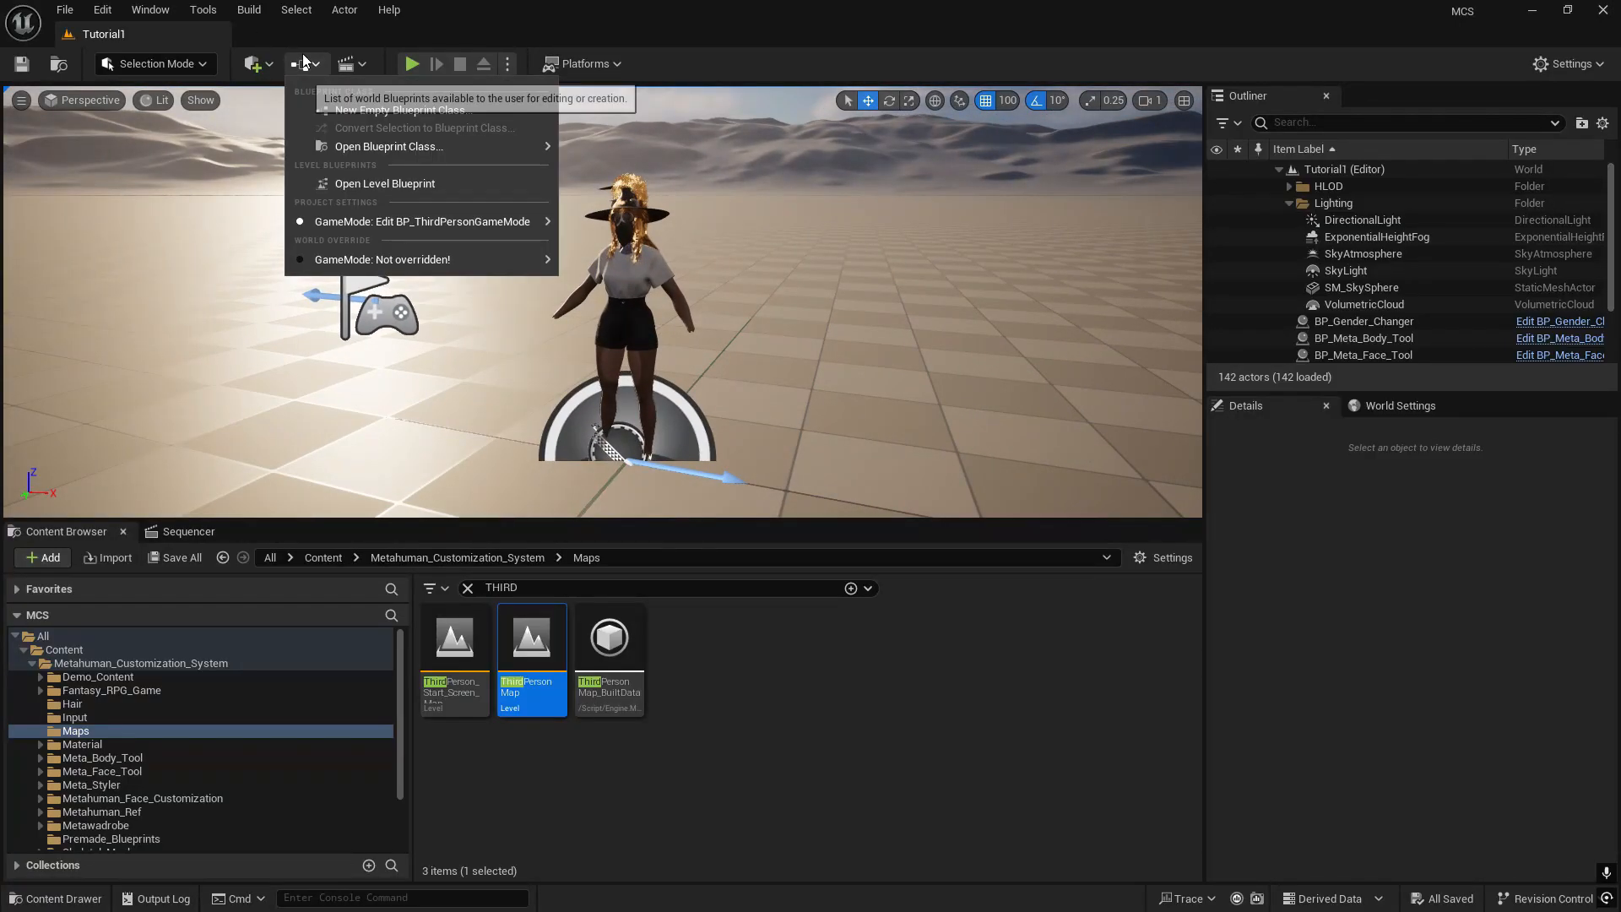
pyautogui.click(725, 9)
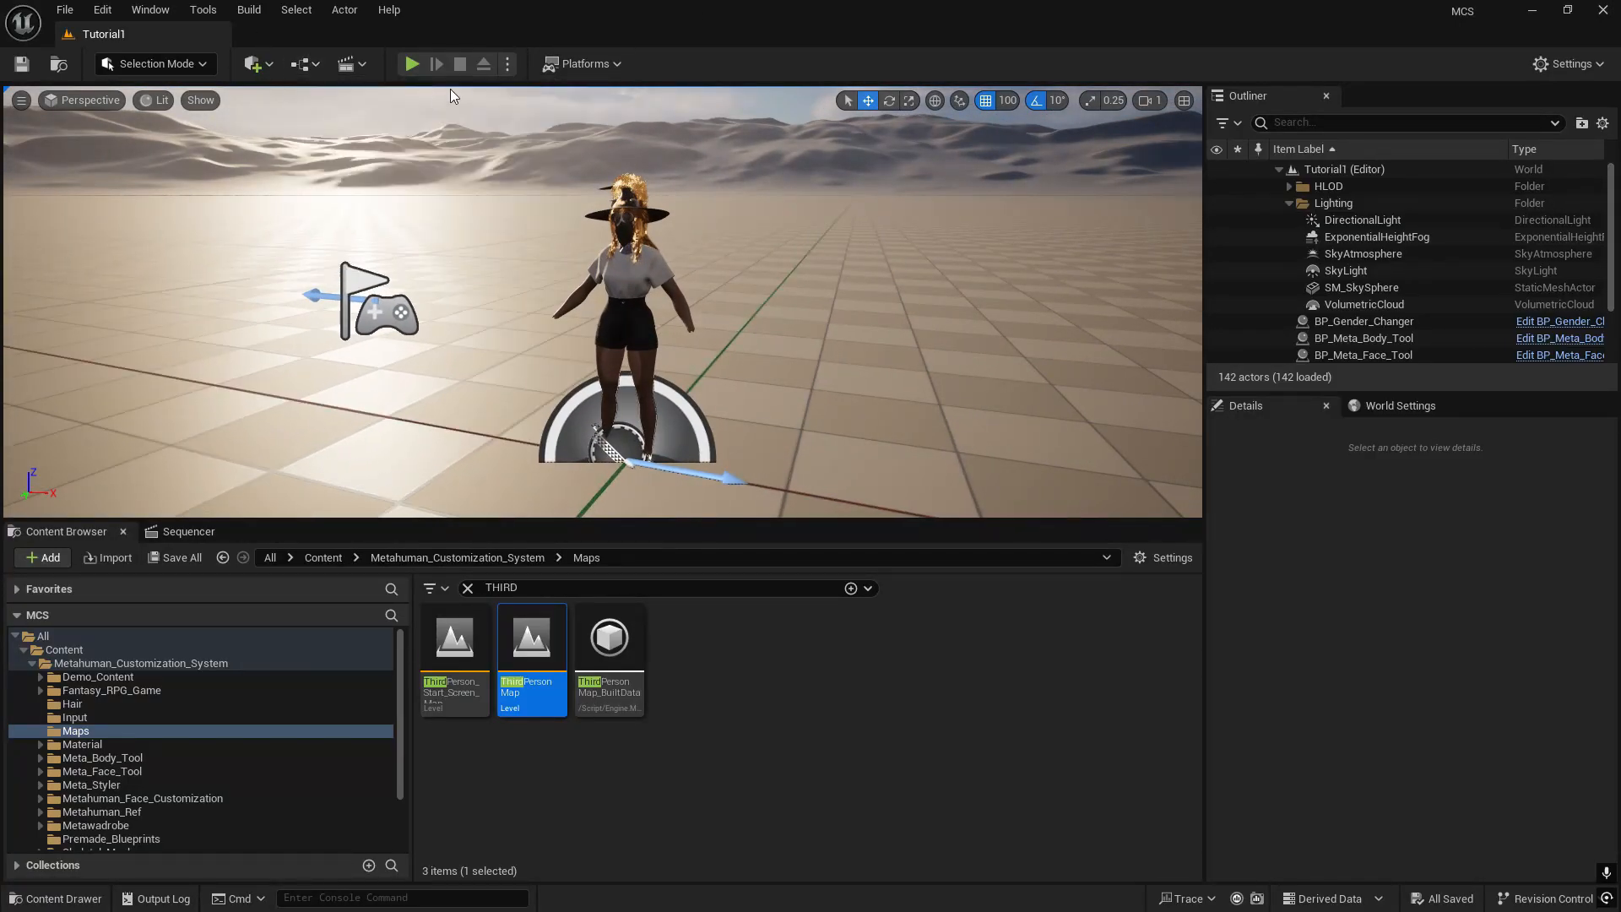
pyautogui.click(308, 68)
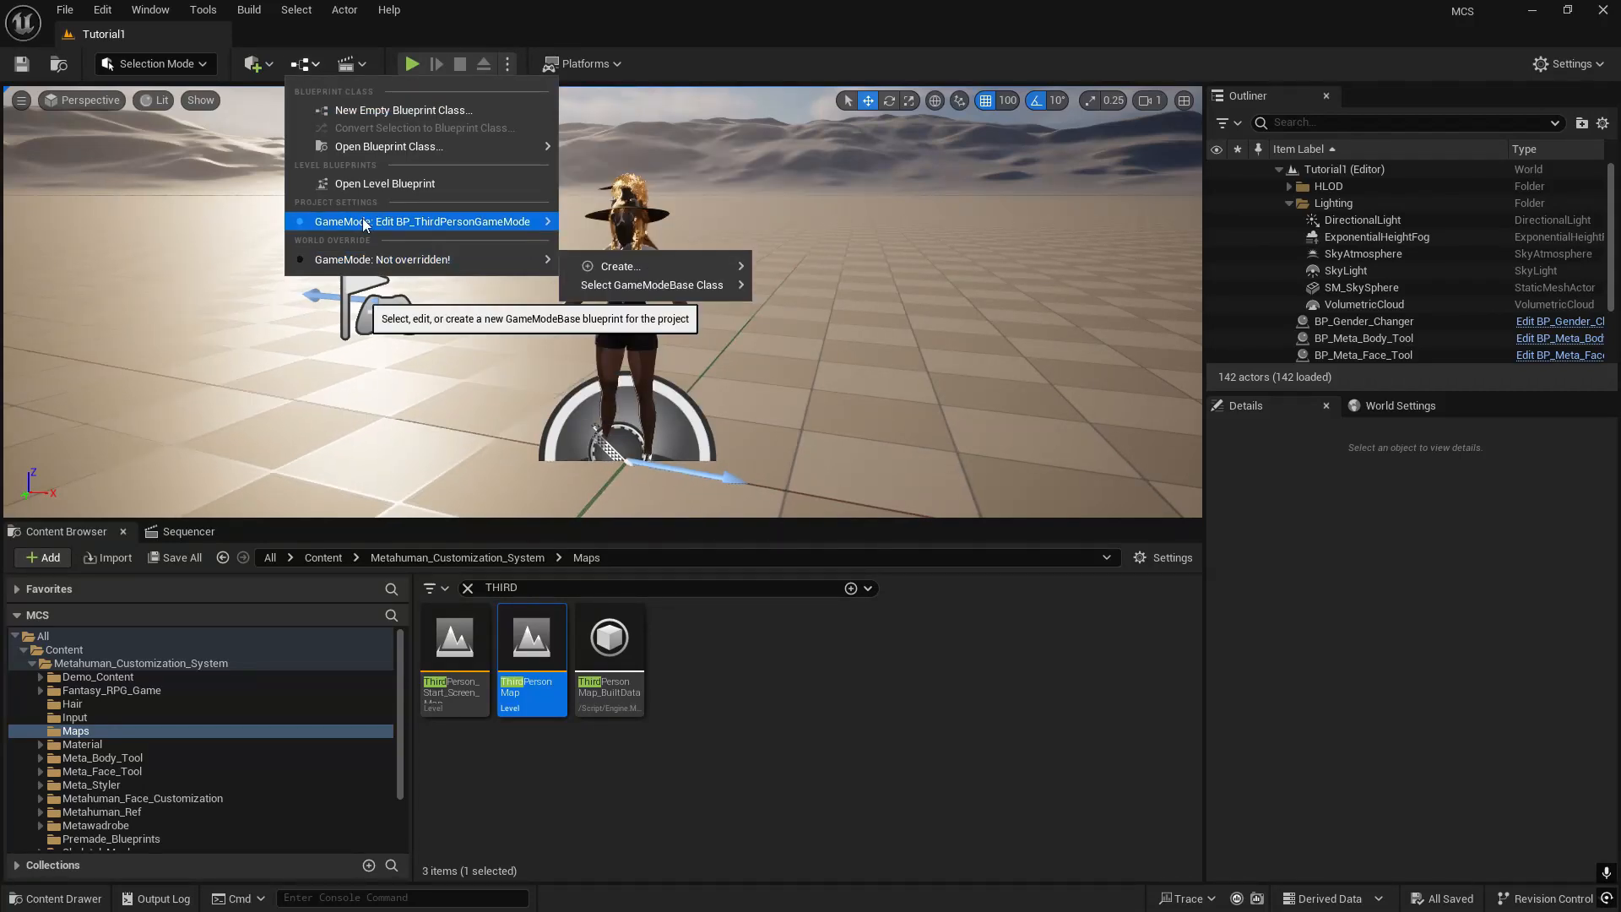
pyautogui.moveTo(417, 222)
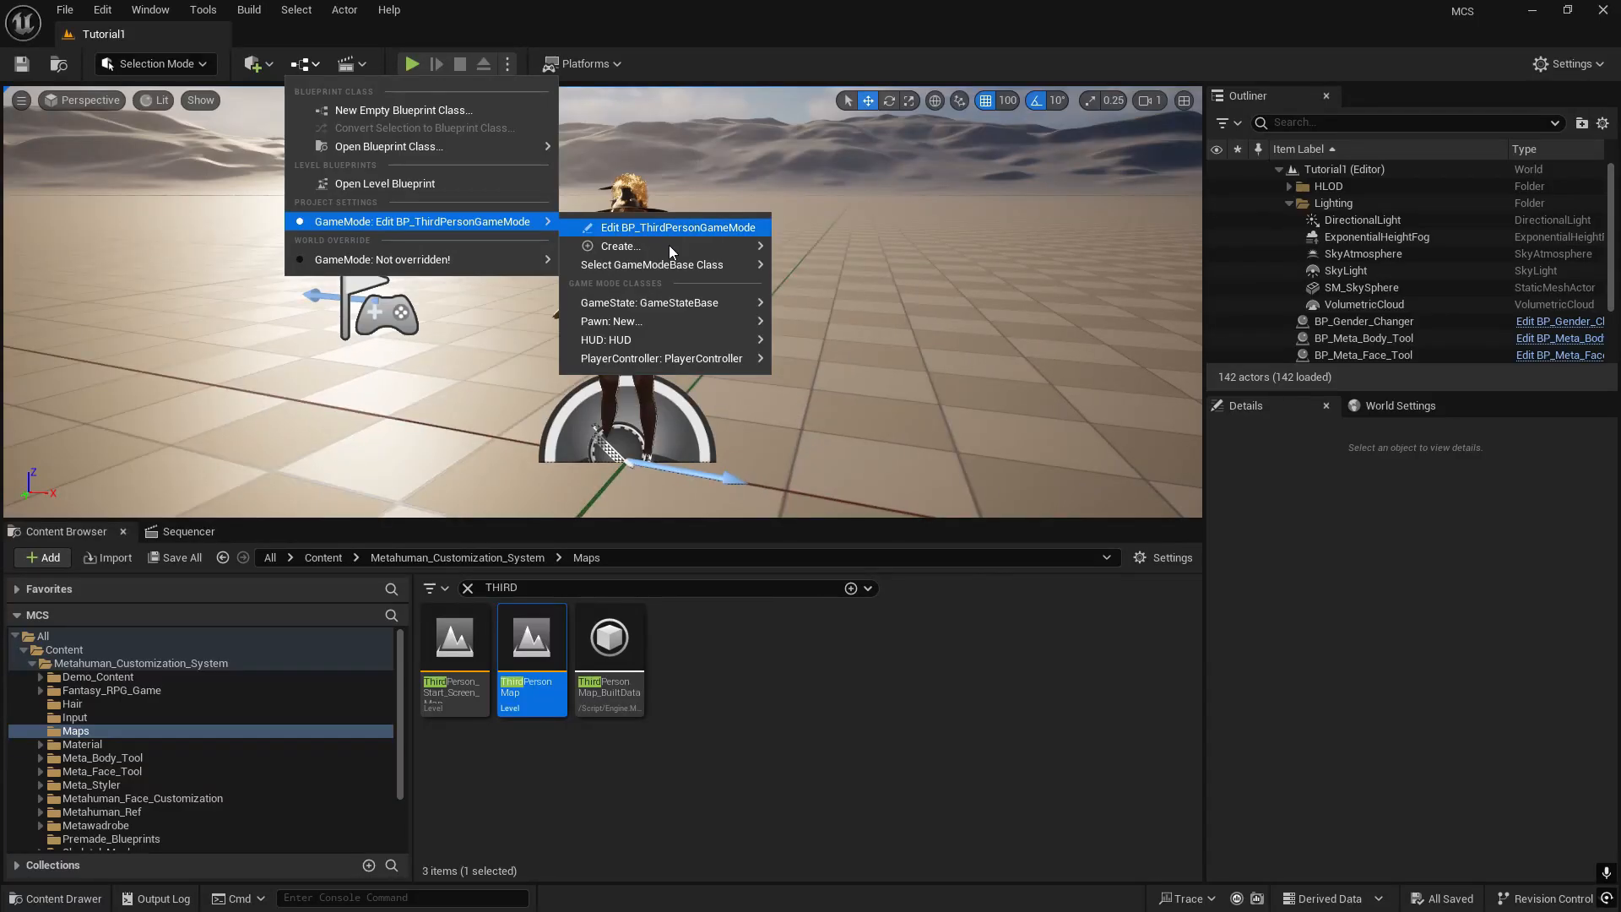
pyautogui.moveTo(680, 264)
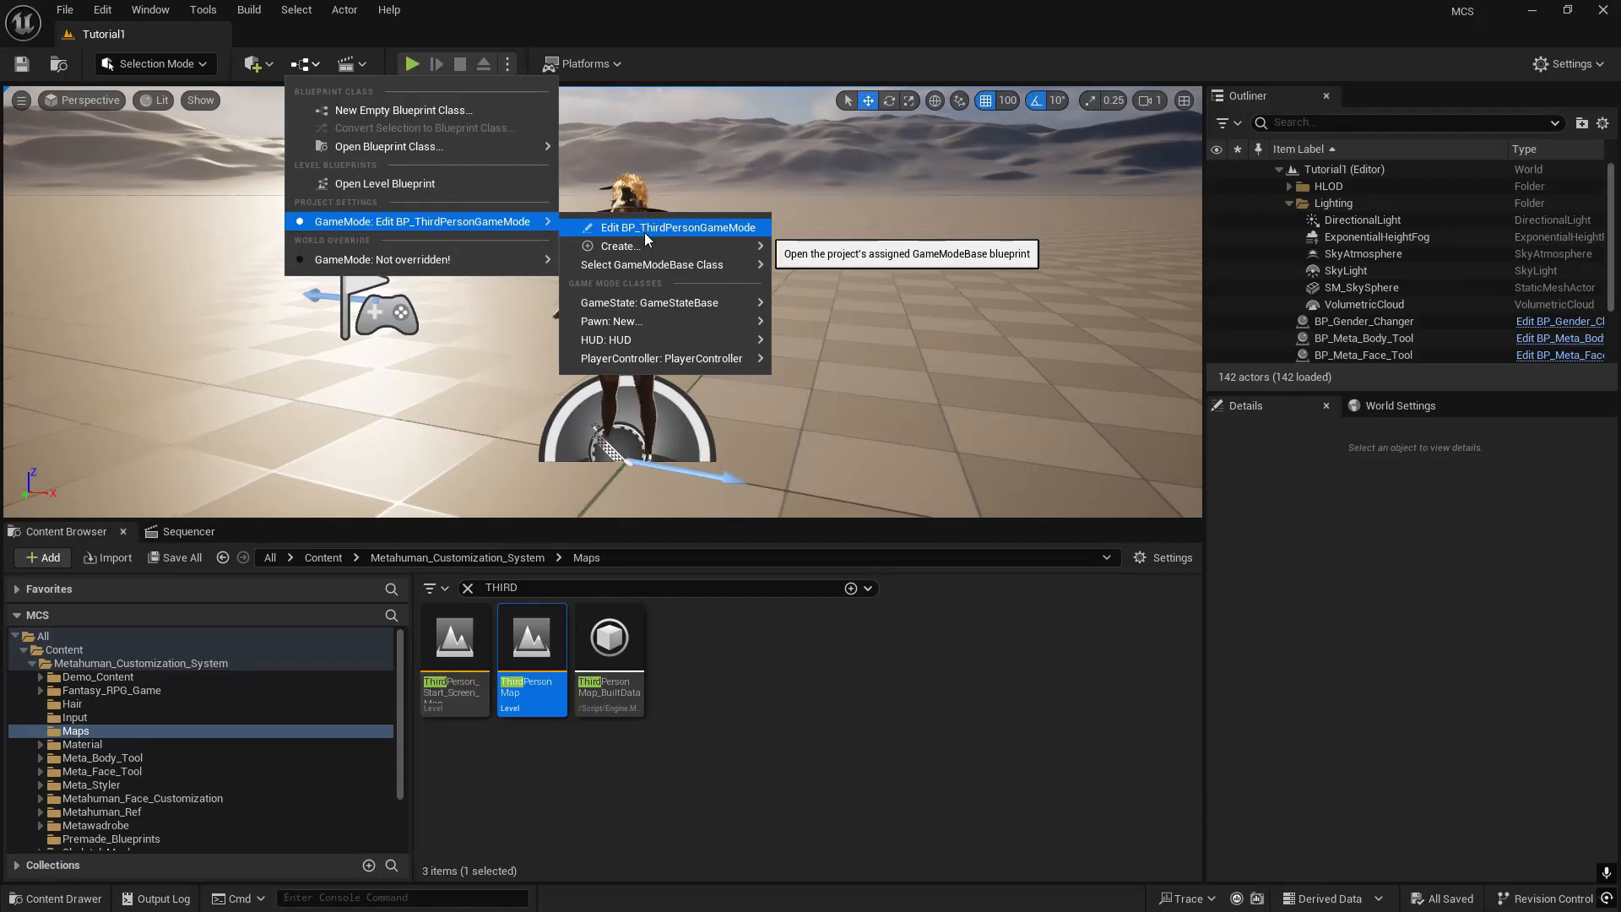
pyautogui.click(855, 346)
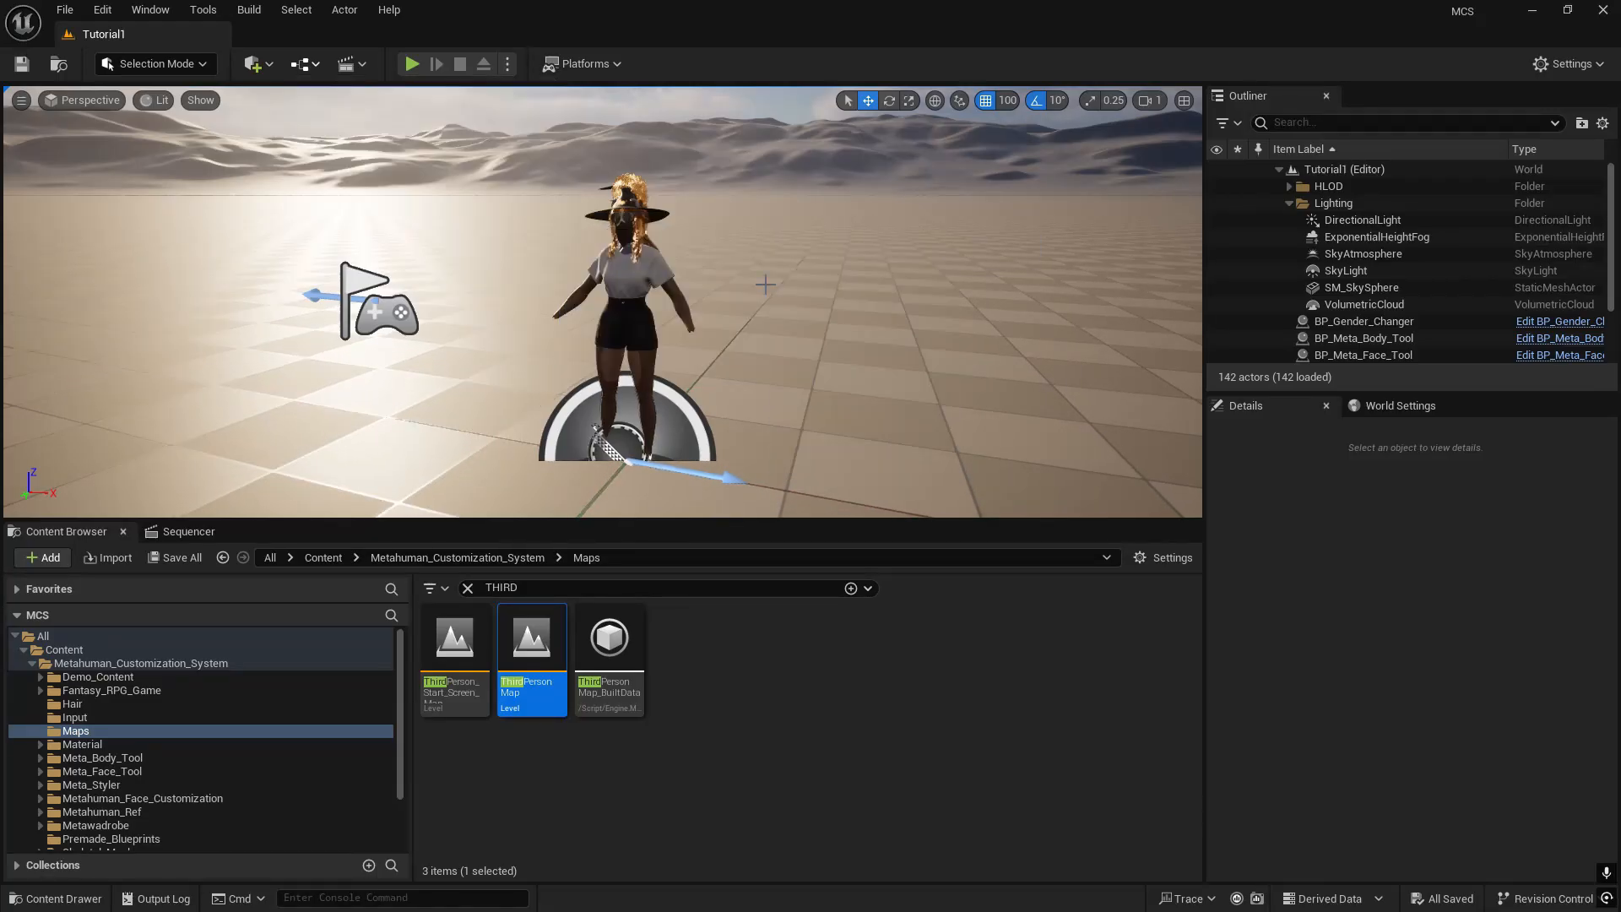
# - Set the project's GameModeBase class to BP_ThirdPersonGameMode
pyautogui.click(305, 64)
pyautogui.moveTo(473, 221)
pyautogui.moveTo(627, 247)
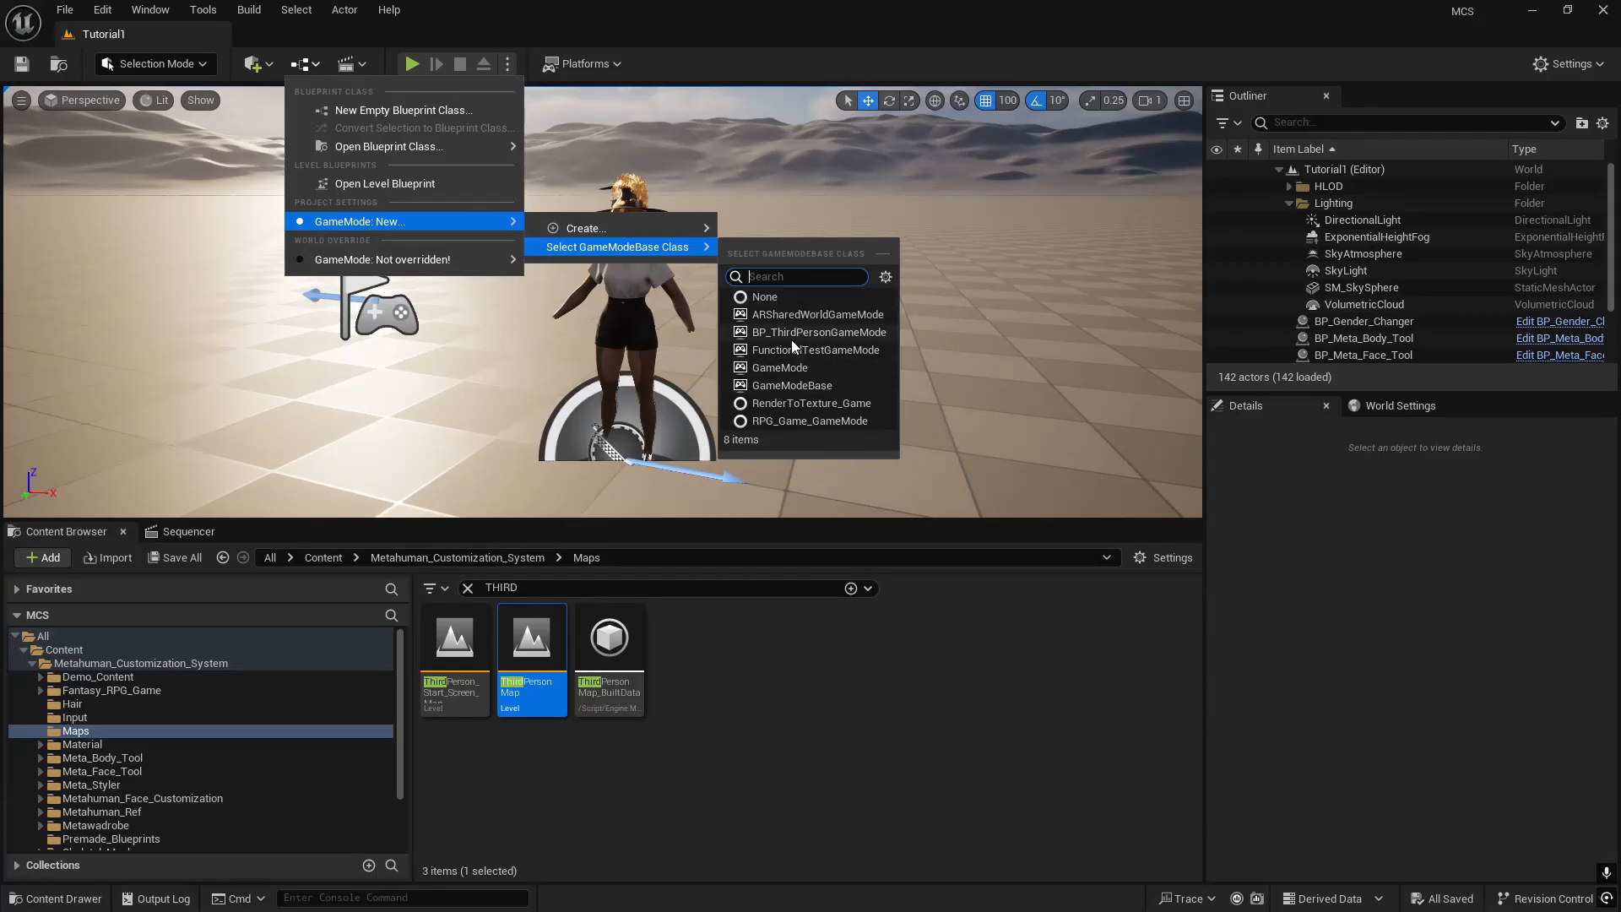
pyautogui.click(792, 338)
# - Open BP_ThirdPersonGameMode, locate its asset in the Content Browser, and minimize the blueprint window
pyautogui.click(304, 69)
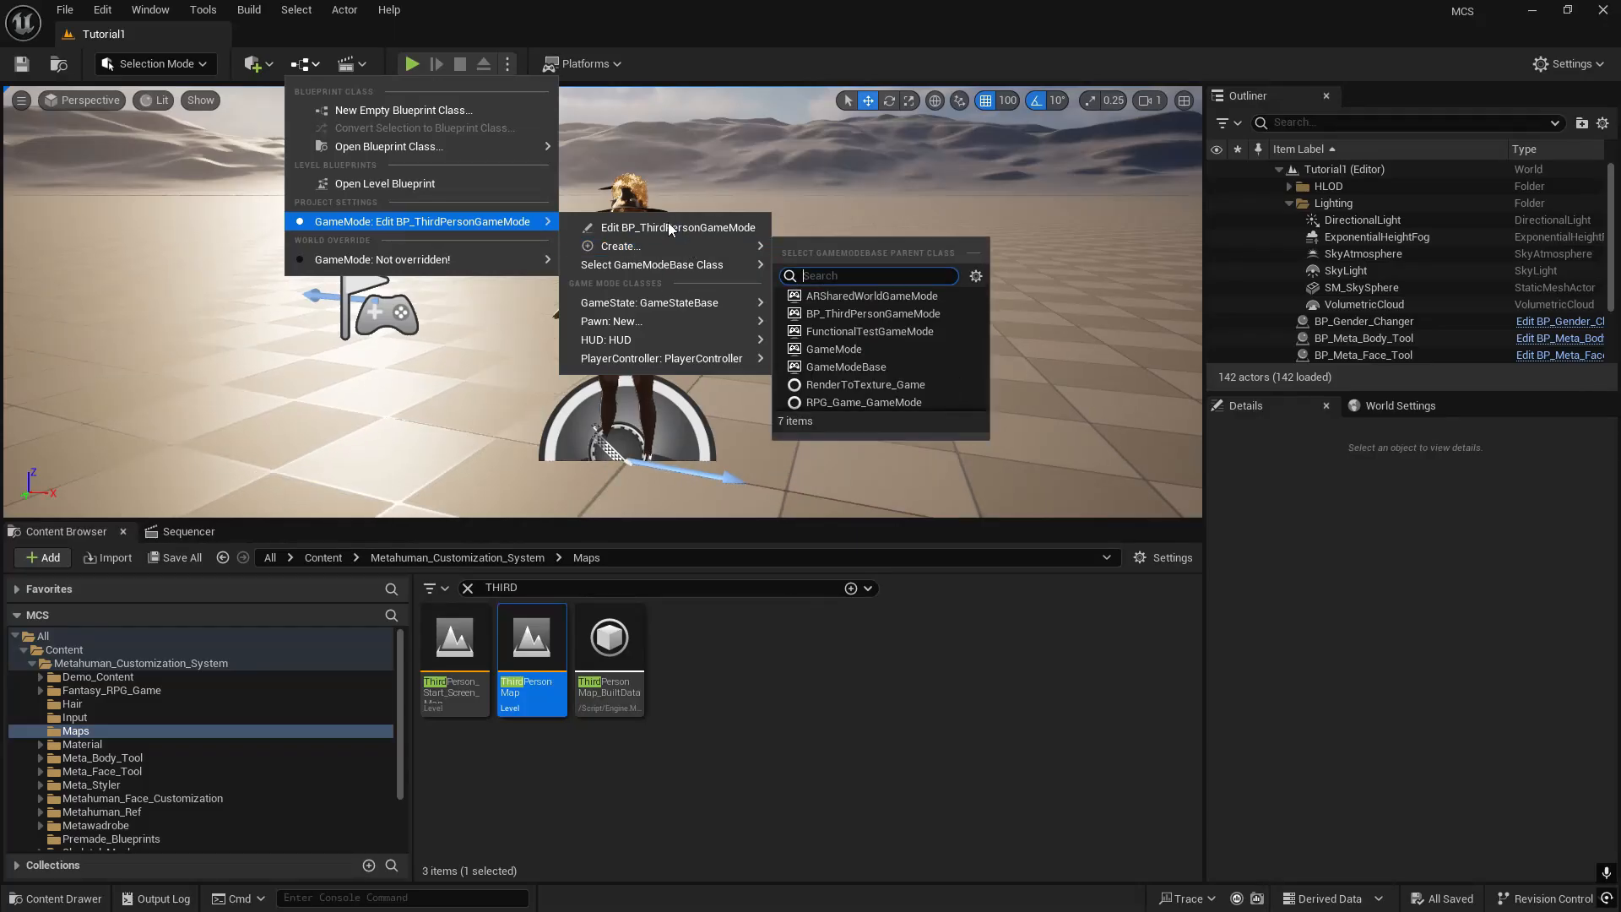
pyautogui.moveTo(703, 278)
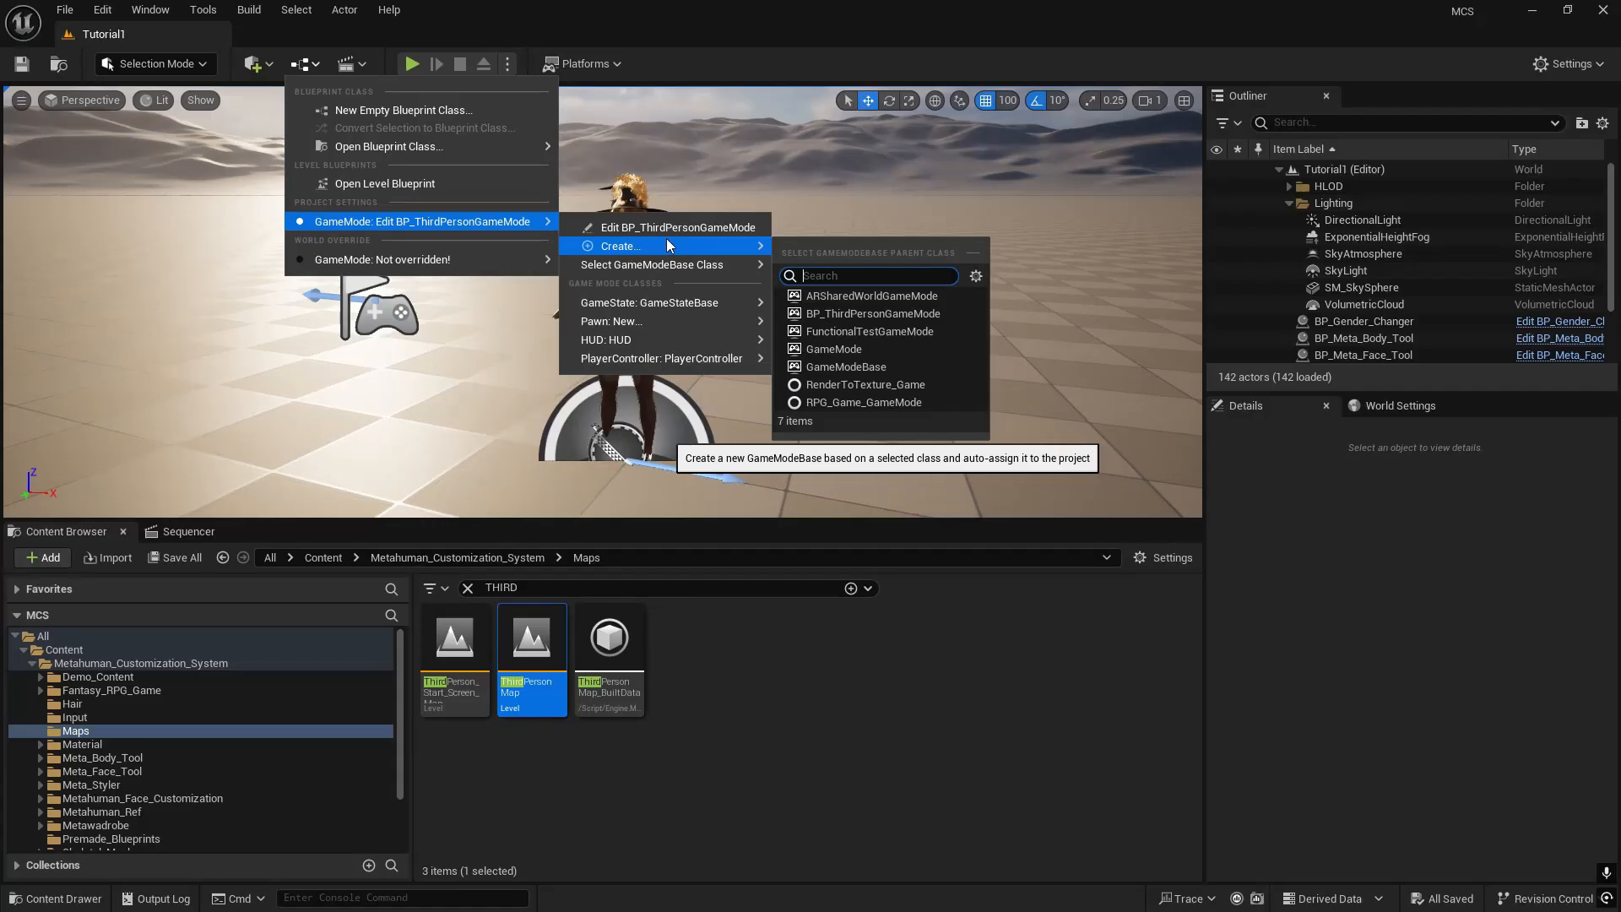
pyautogui.click(620, 226)
pyautogui.moveTo(723, 29); pyautogui.dragTo(1131, 171)
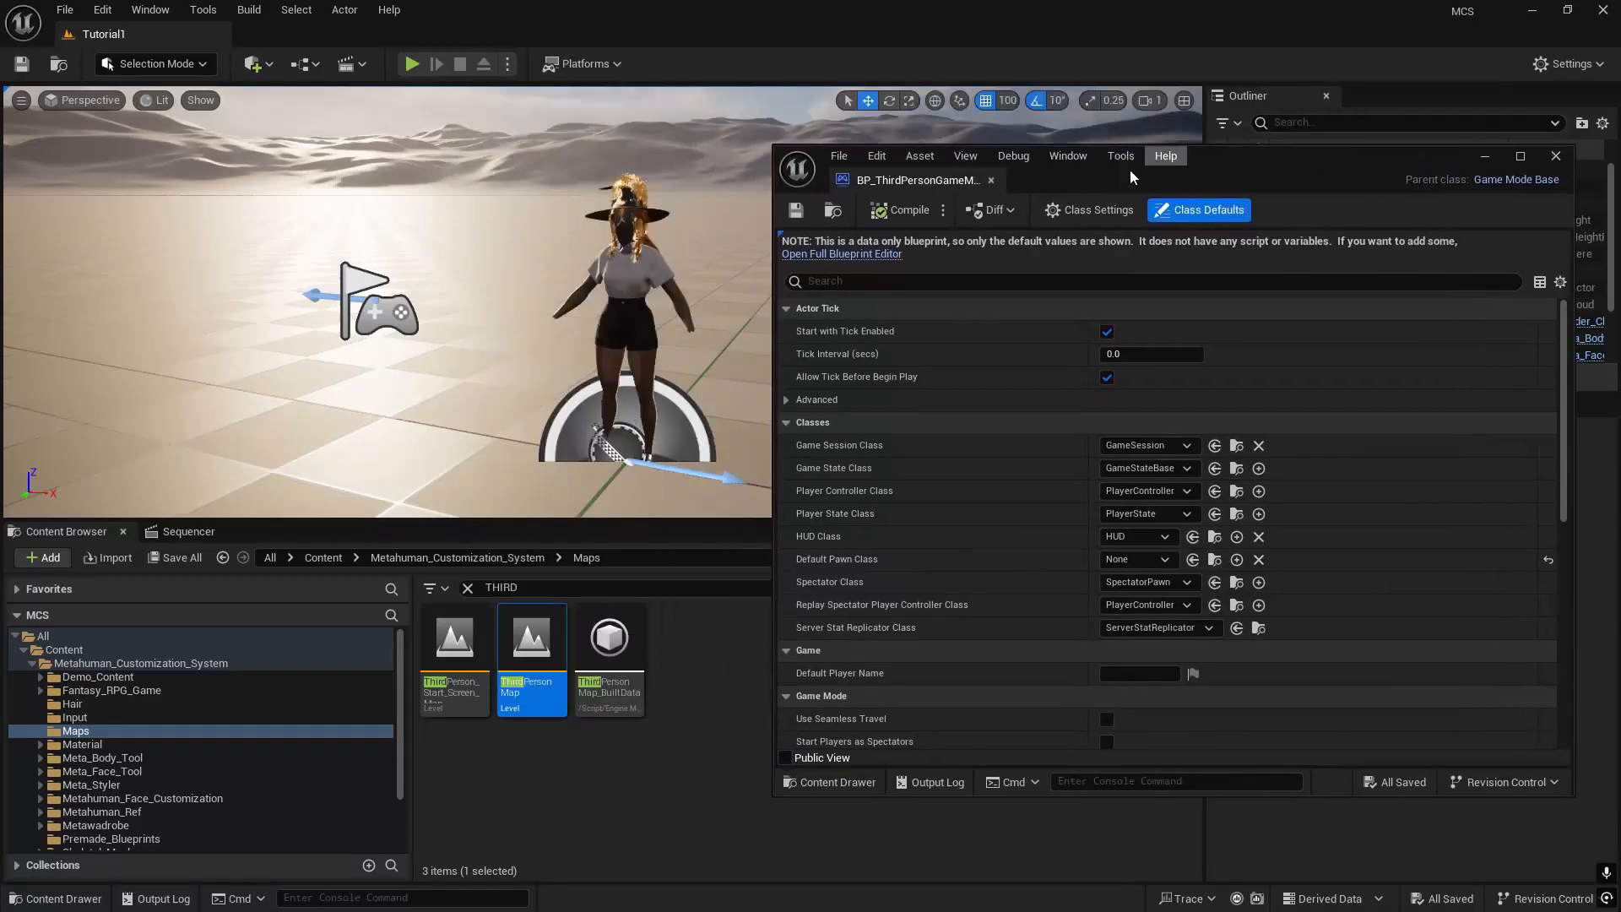
pyautogui.click(832, 212)
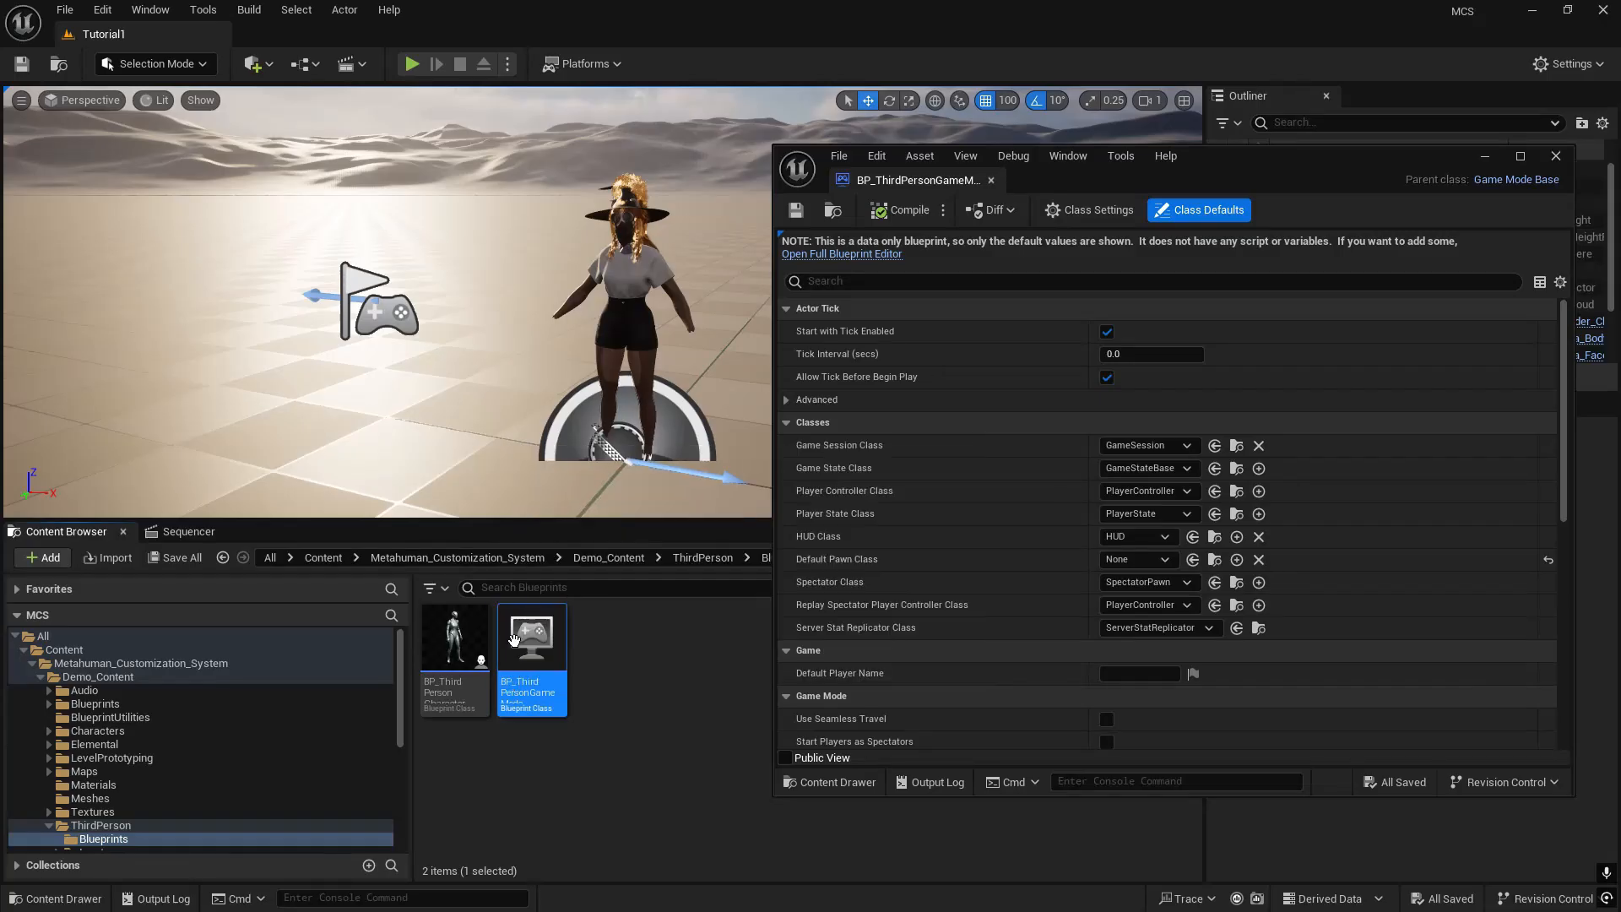
pyautogui.click(1484, 157)
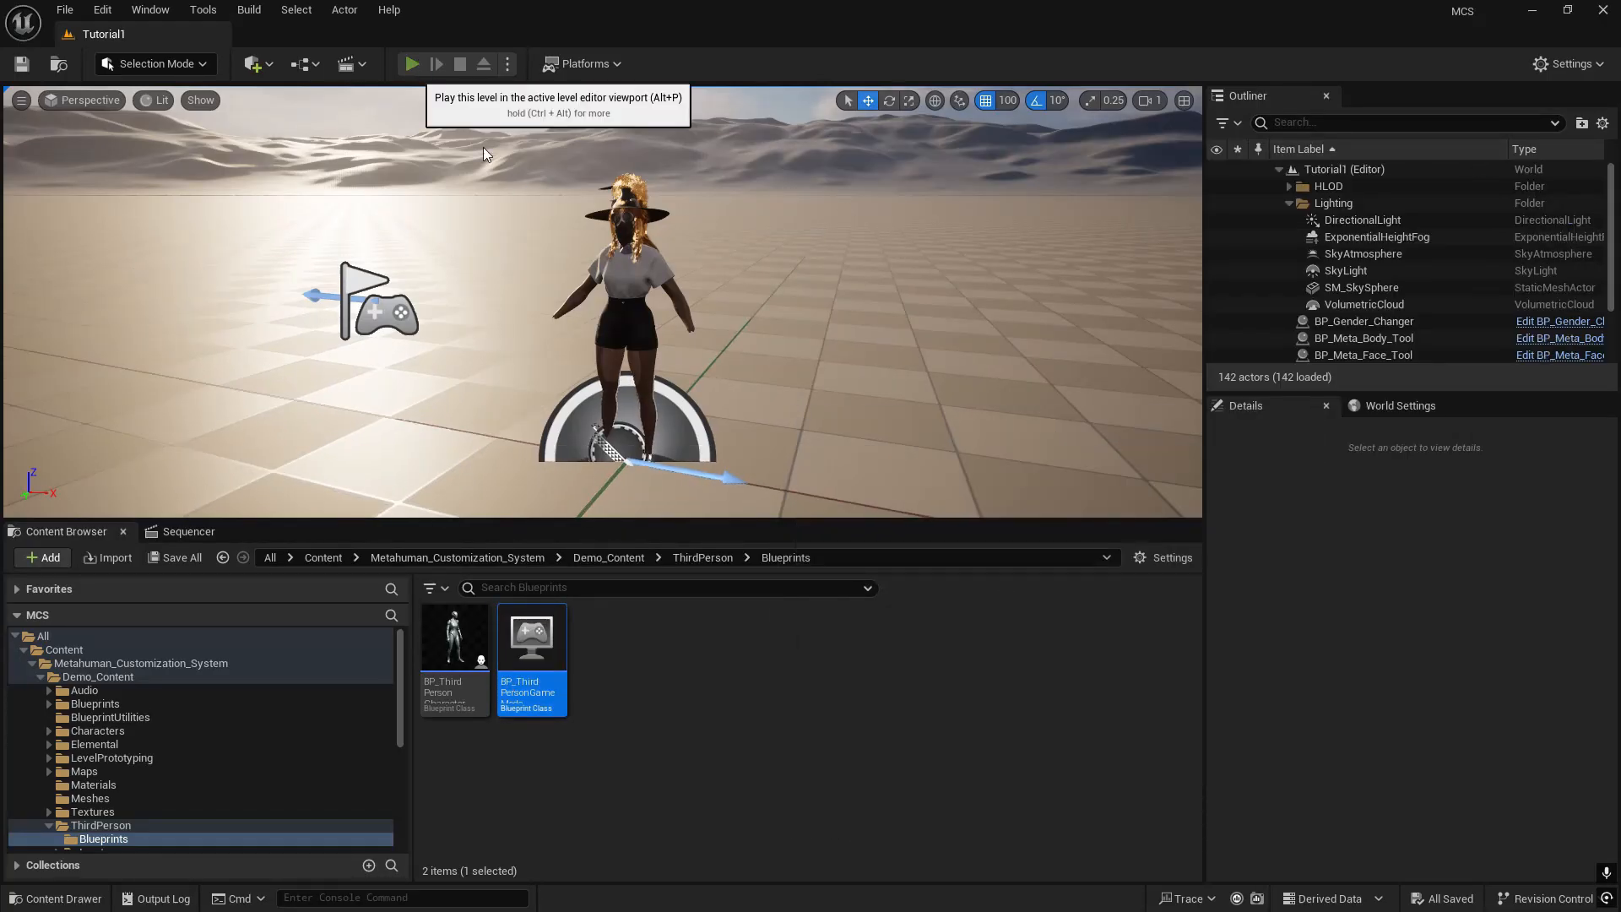
# - Play-test Tutorial1 again, stop it, dismiss the message log, and look over the customization actors in the Outliner
pyautogui.click(413, 64)
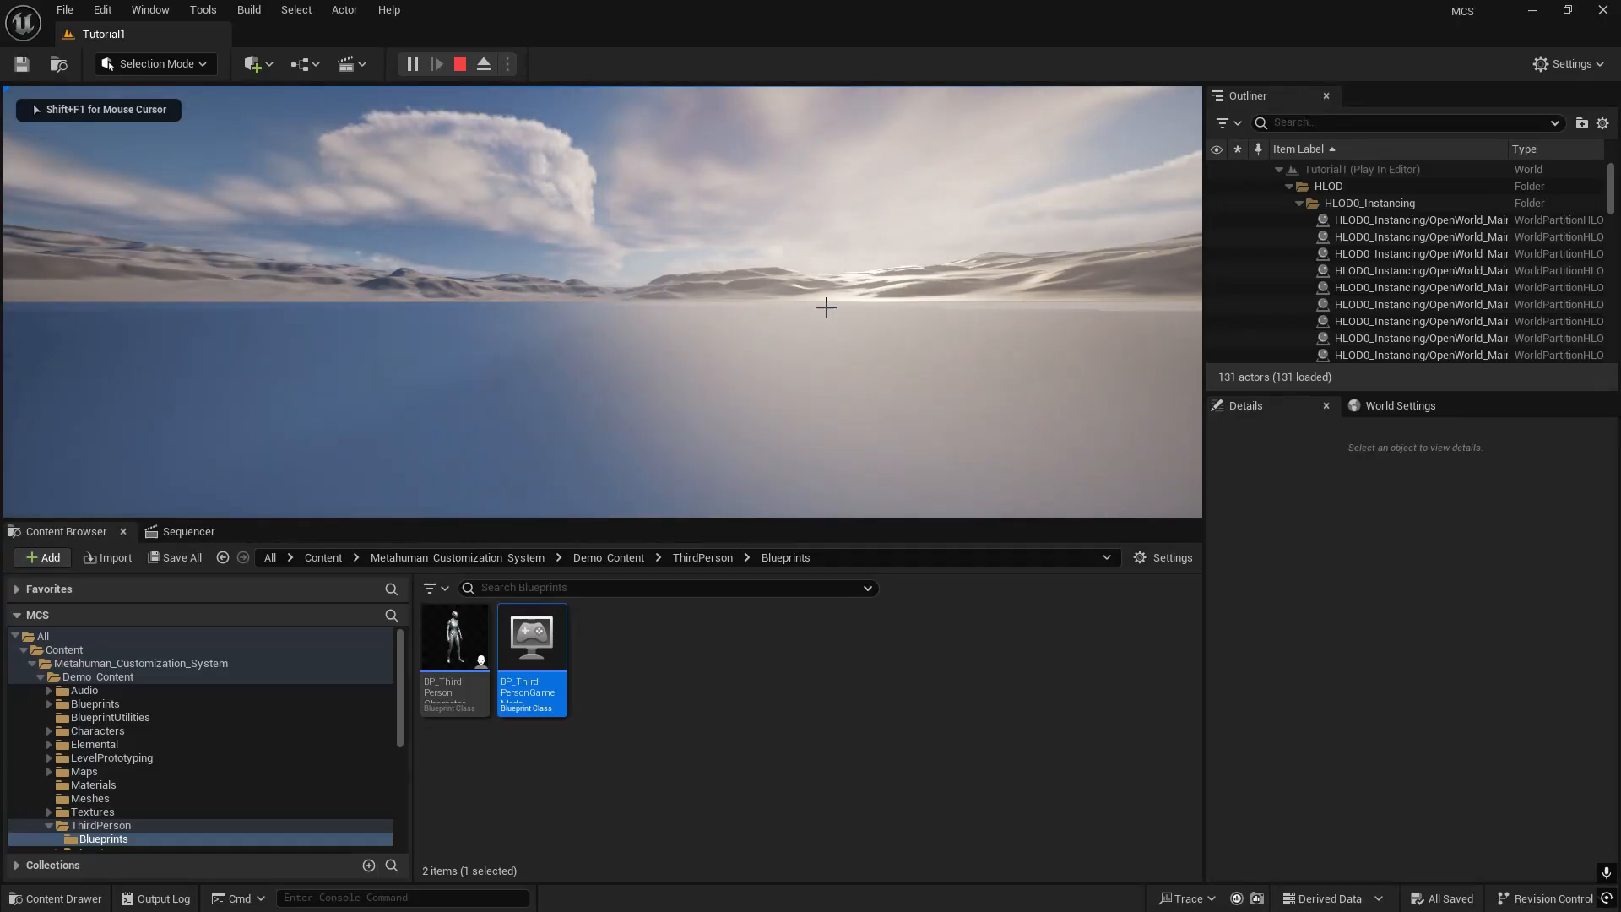
pyautogui.press('Escape')
pyautogui.click(1302, 278)
pyautogui.moveTo(844, 296); pyautogui.dragTo(878, 321, button='right')
pyautogui.scroll(-3, 1477, 268)
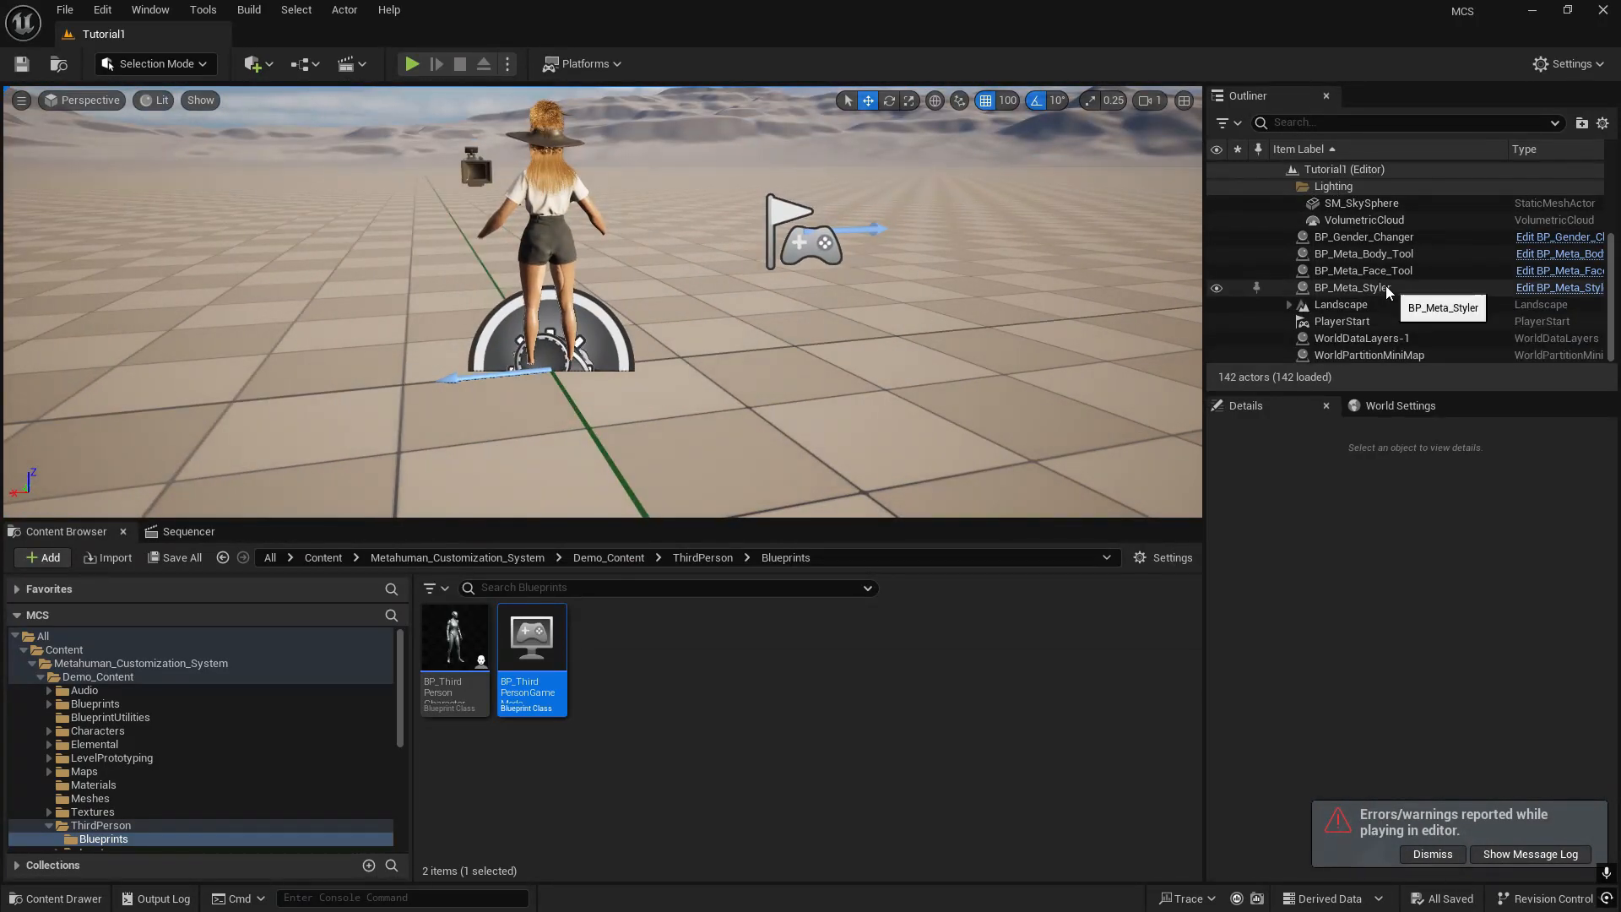
# - Select BP_Gender_Changer, BP_Meta_Body_Tool, BP_Meta_Face_Tool and BP_Meta_Styler together and set their Z location to 70
pyautogui.click(1351, 288)
pyautogui.keyDown('shift'); pyautogui.click(1362, 255); pyautogui.keyUp('shift')
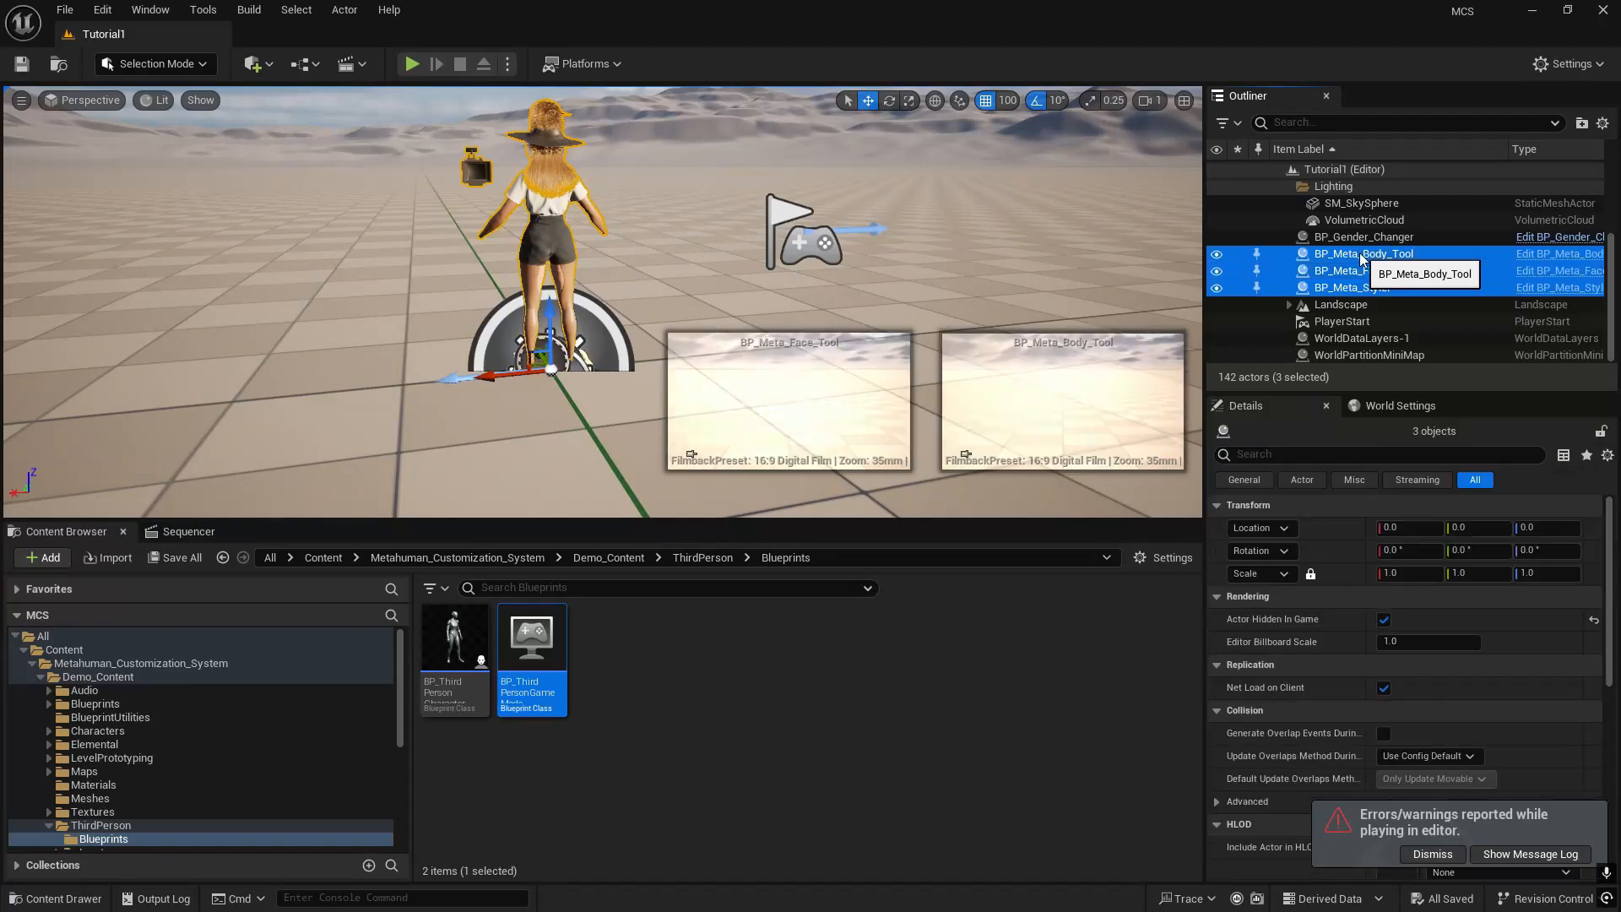
pyautogui.keyDown('shift'); pyautogui.click(1363, 237); pyautogui.keyUp('shift')
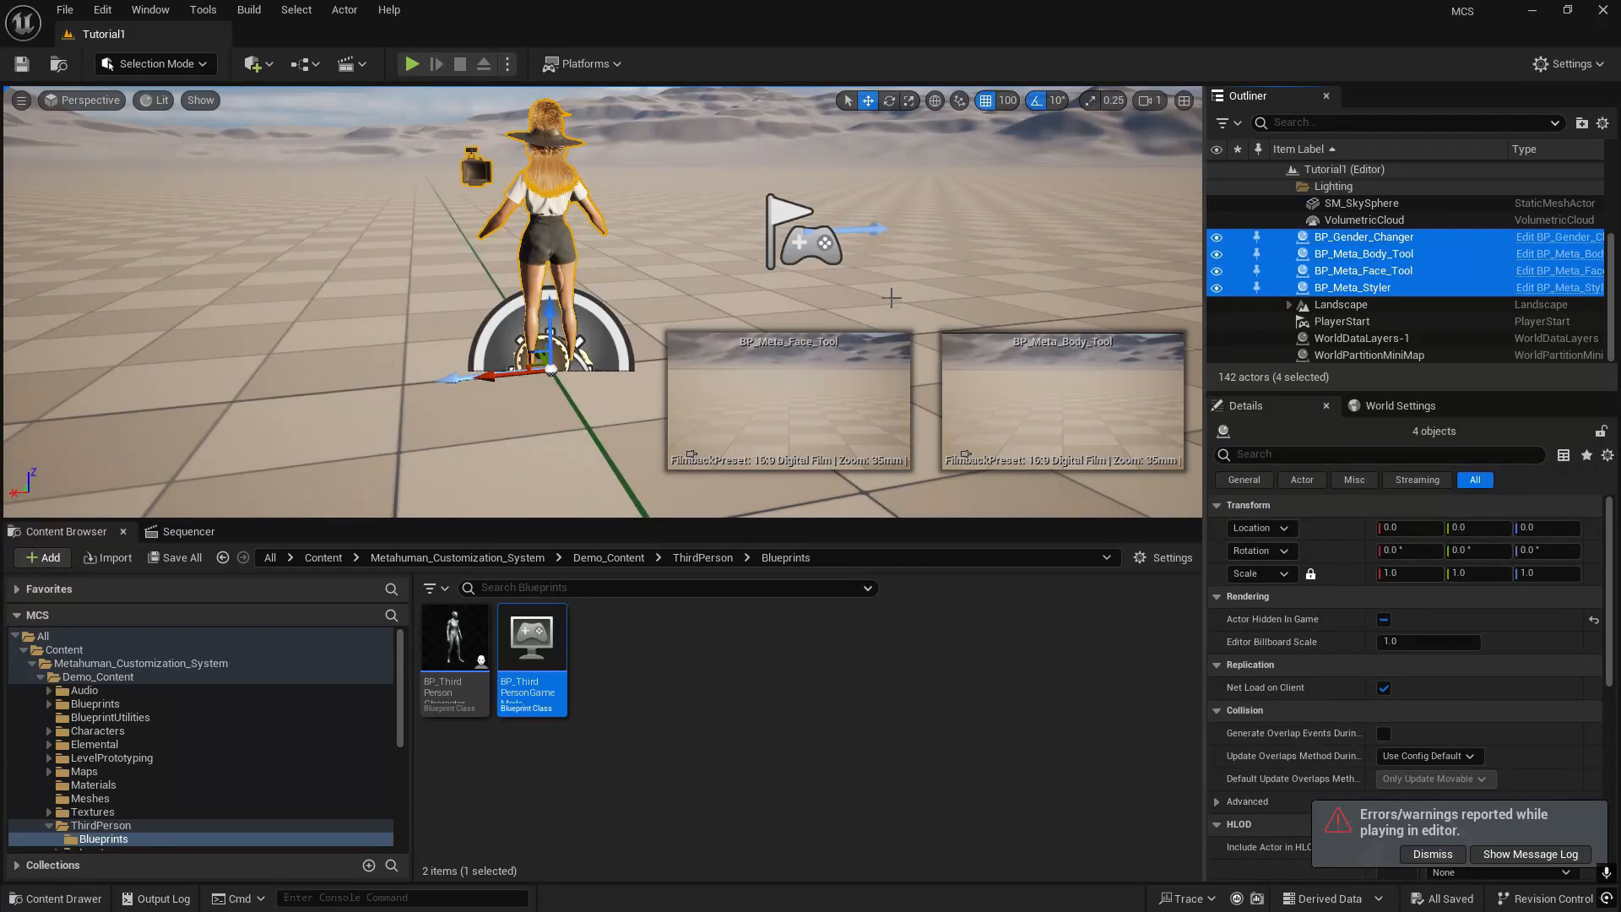
pyautogui.moveTo(539, 420)
pyautogui.mouseDown(button='right')
pyautogui.moveTo(705, 380)
pyautogui.moveTo(824, 399)
pyautogui.moveTo(781, 405)
pyautogui.moveTo(949, 401)
pyautogui.moveTo(535, 407)
pyautogui.mouseUp(button='right')
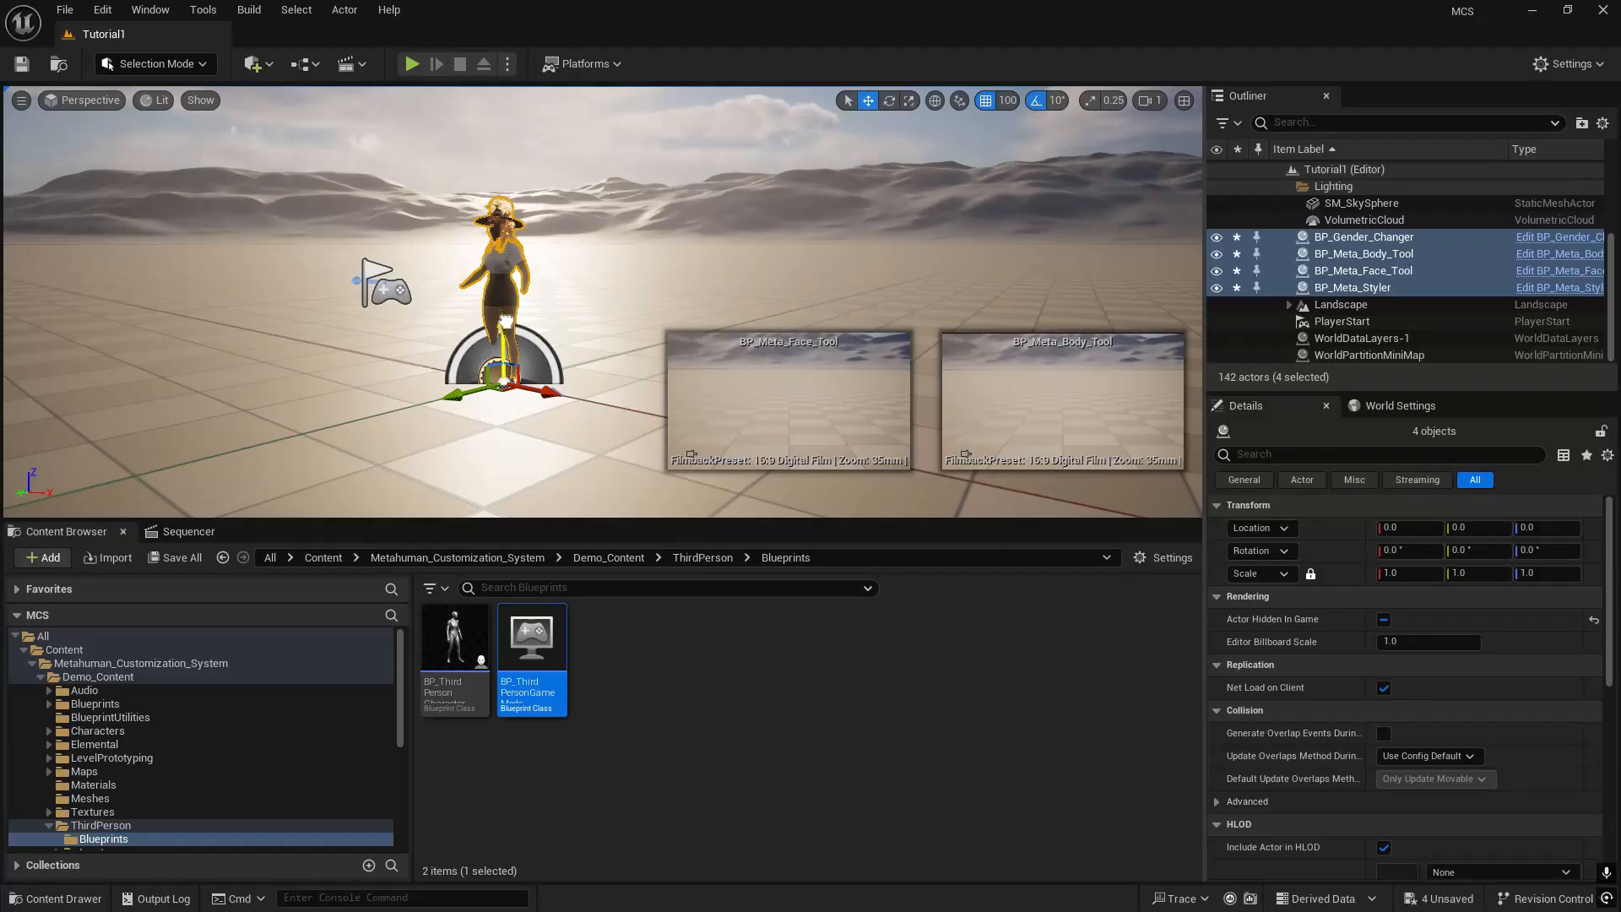
pyautogui.moveTo(508, 298); pyautogui.dragTo(511, 239)
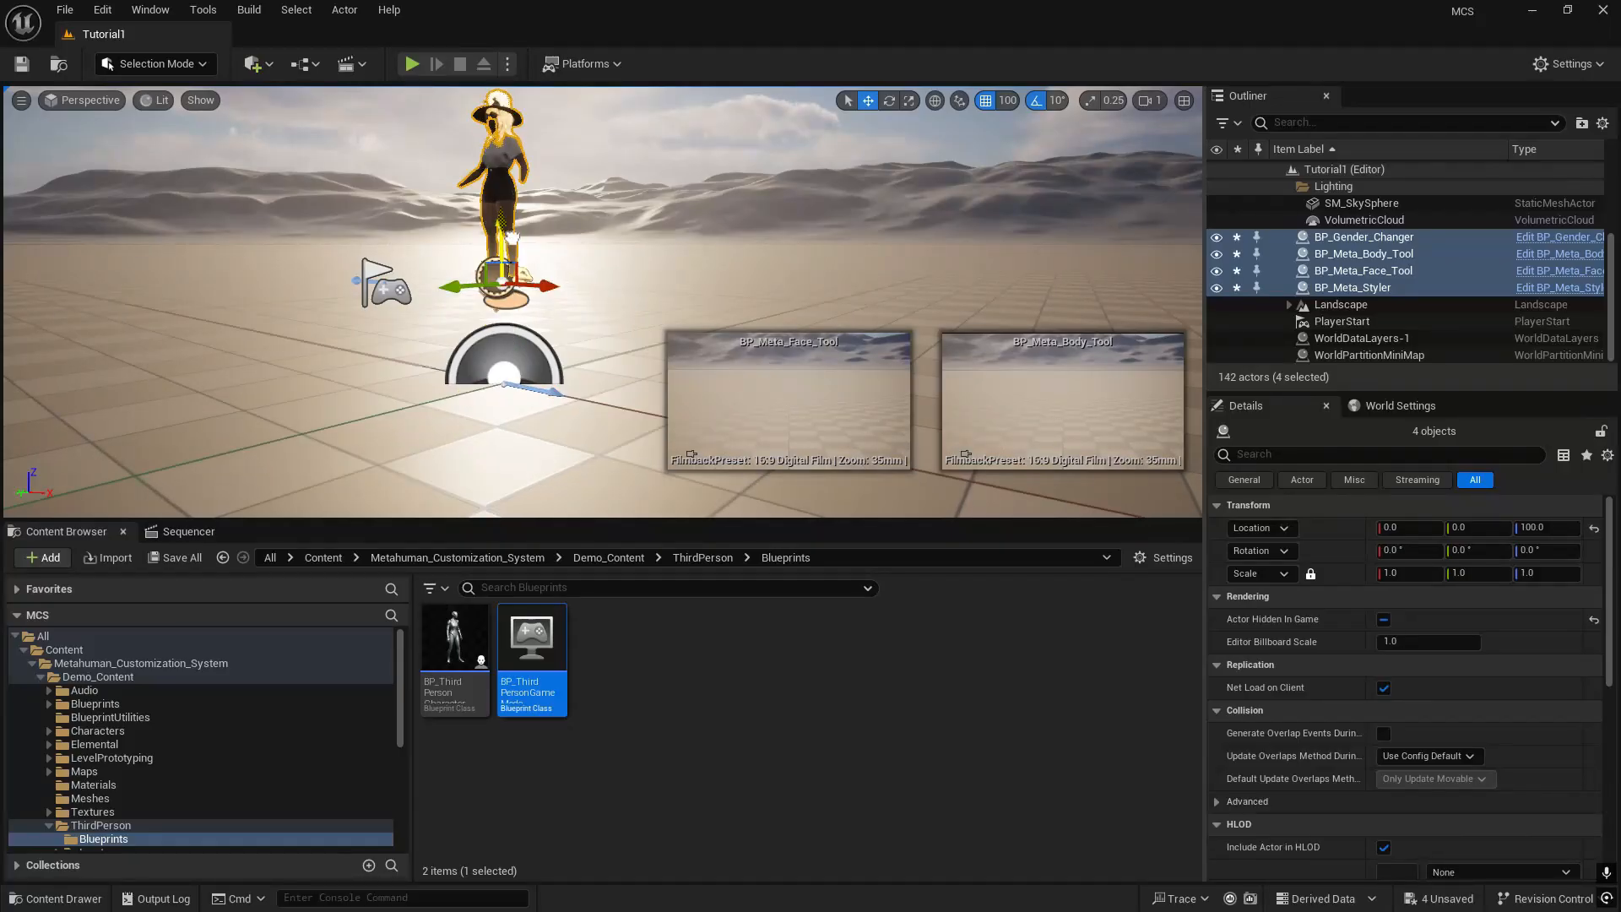
pyautogui.click(1007, 101)
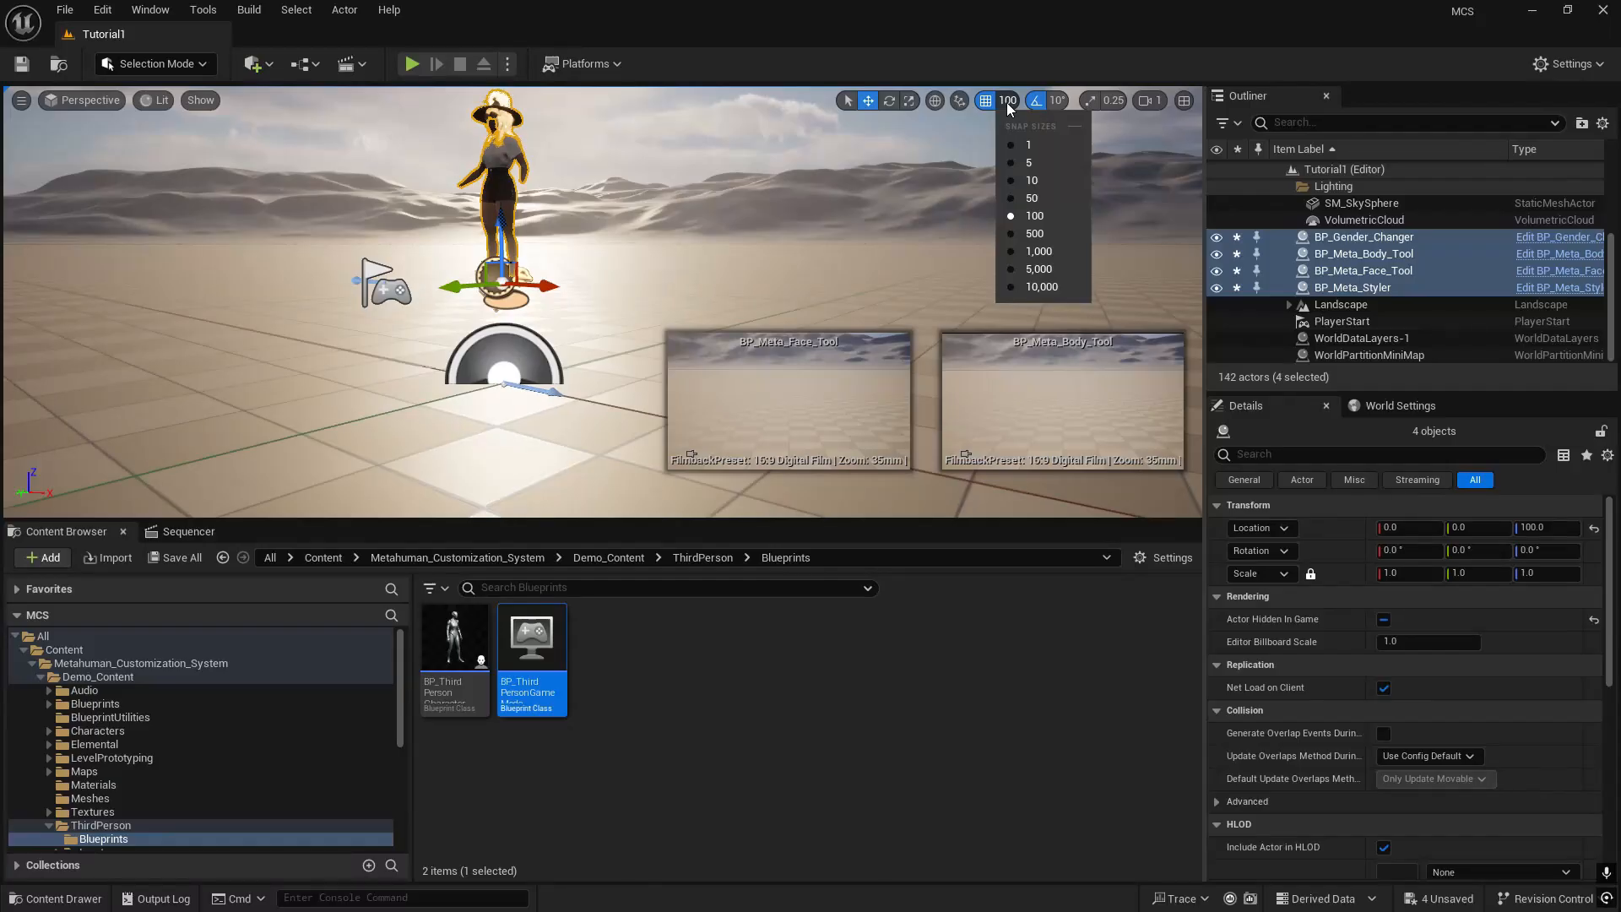
pyautogui.click(1550, 528)
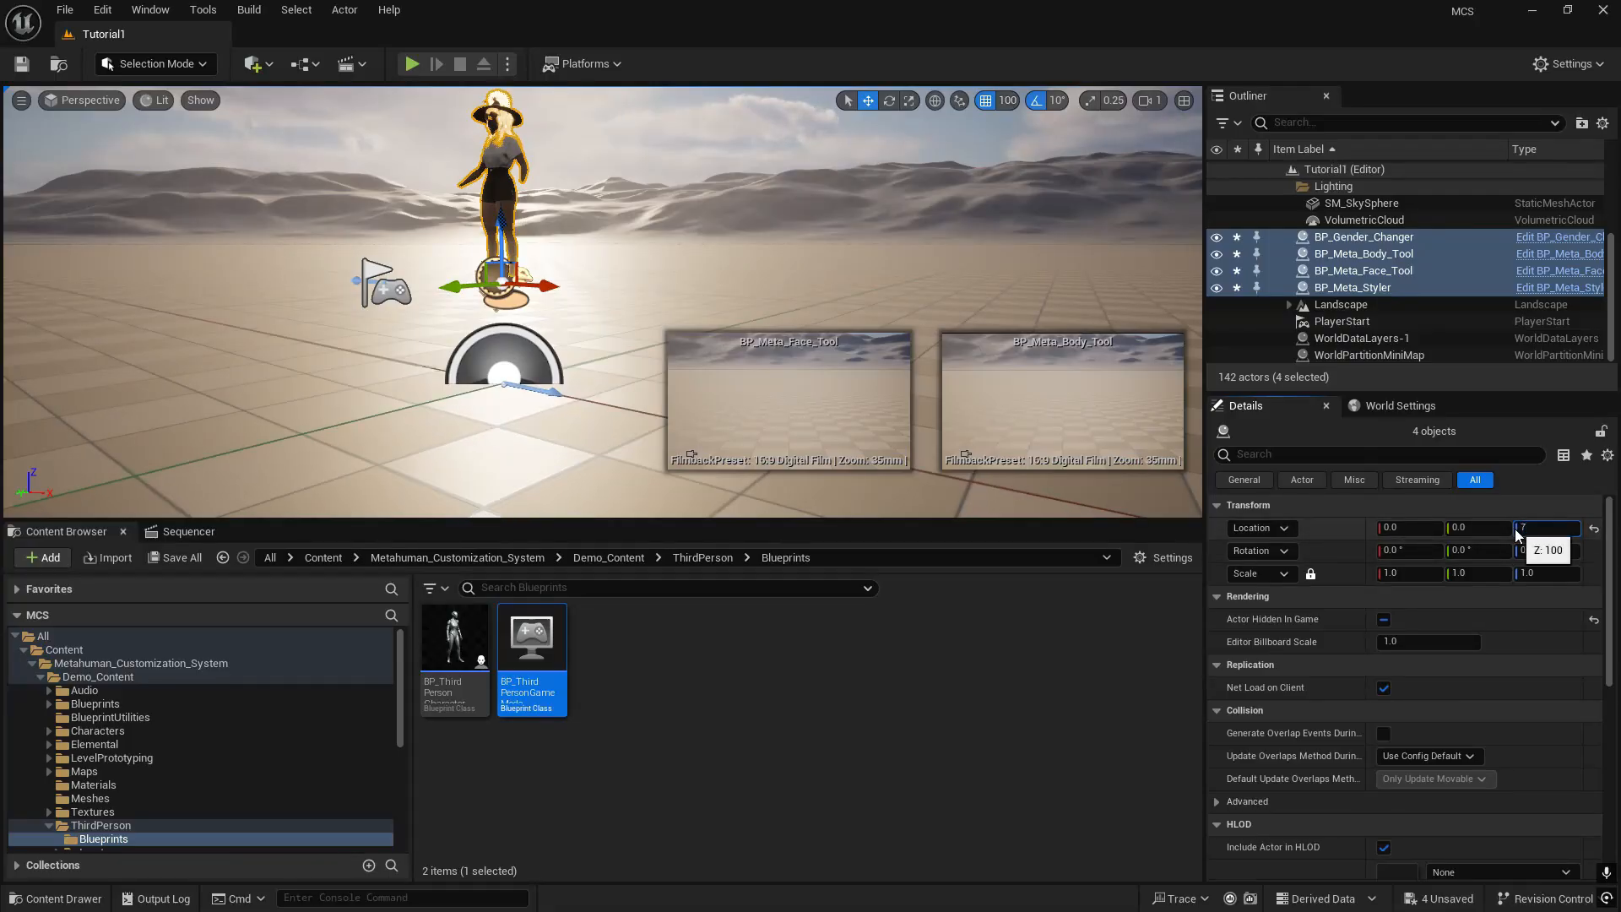
pyautogui.press('Return')
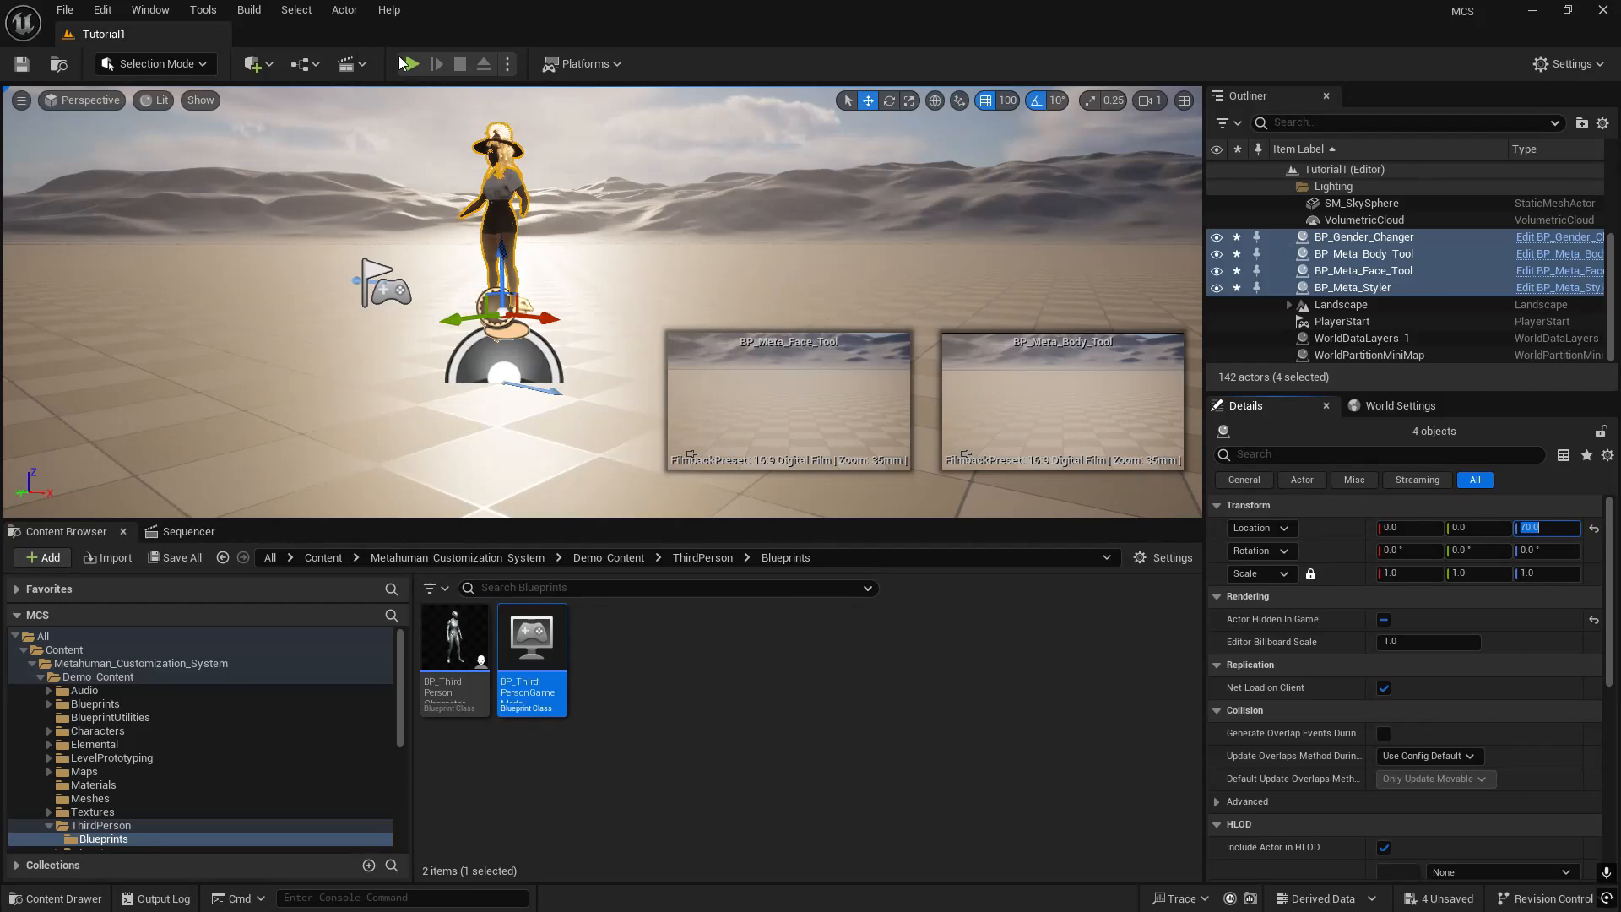
# - Play-test Tutorial1 by running the character around, view it full screen, stop the session, and close the message log
pyautogui.hotkey('alt', 'p')
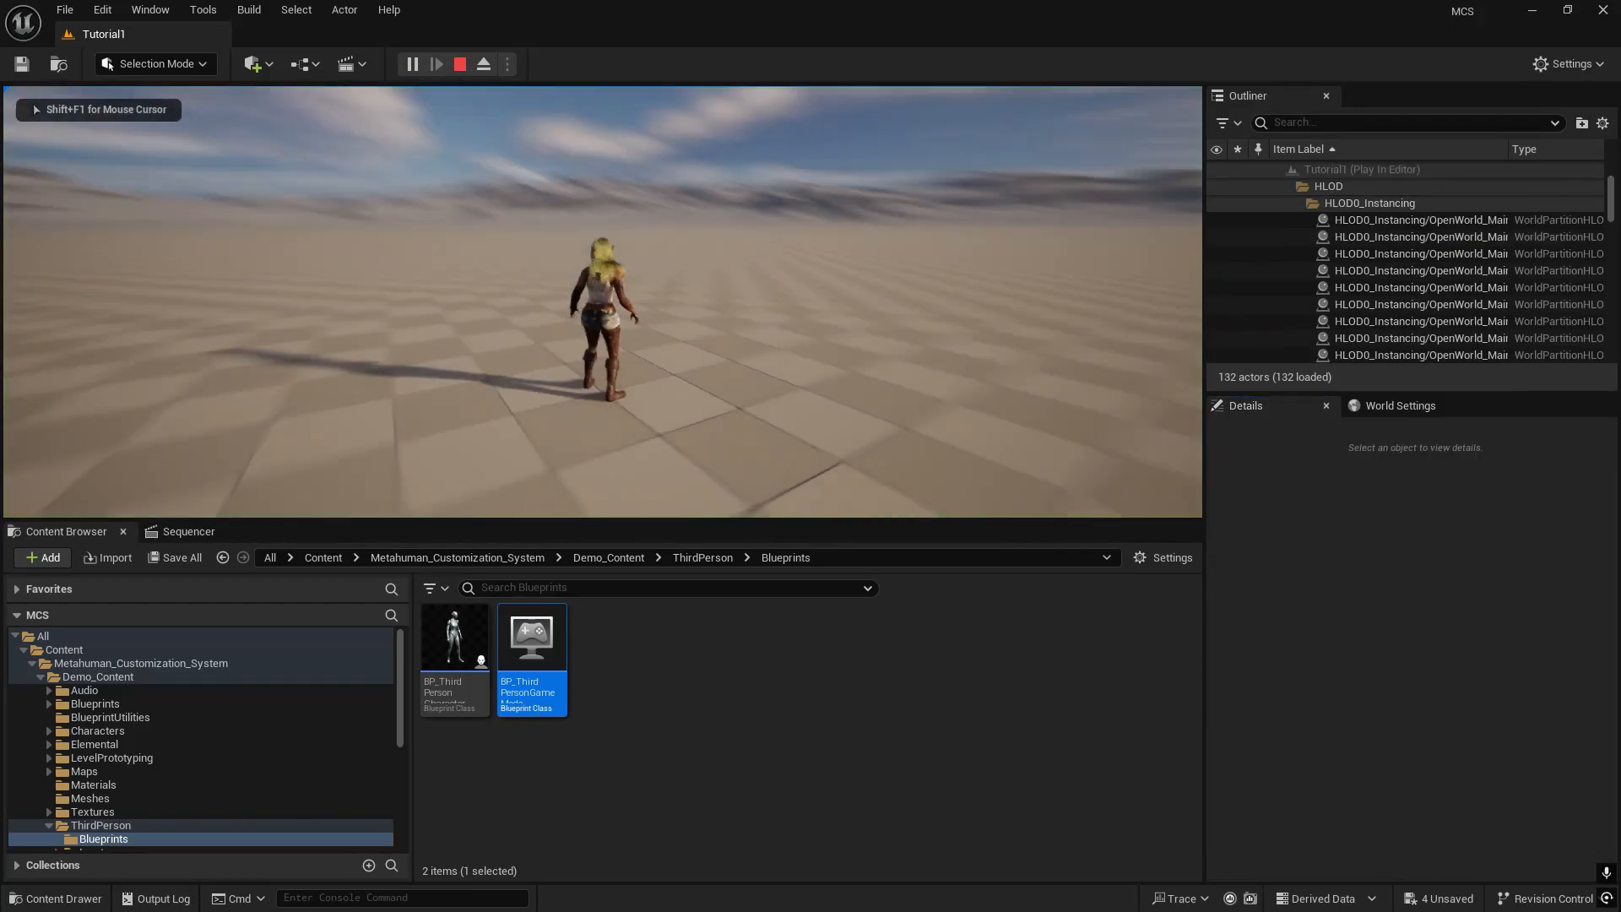
pyautogui.press('s')
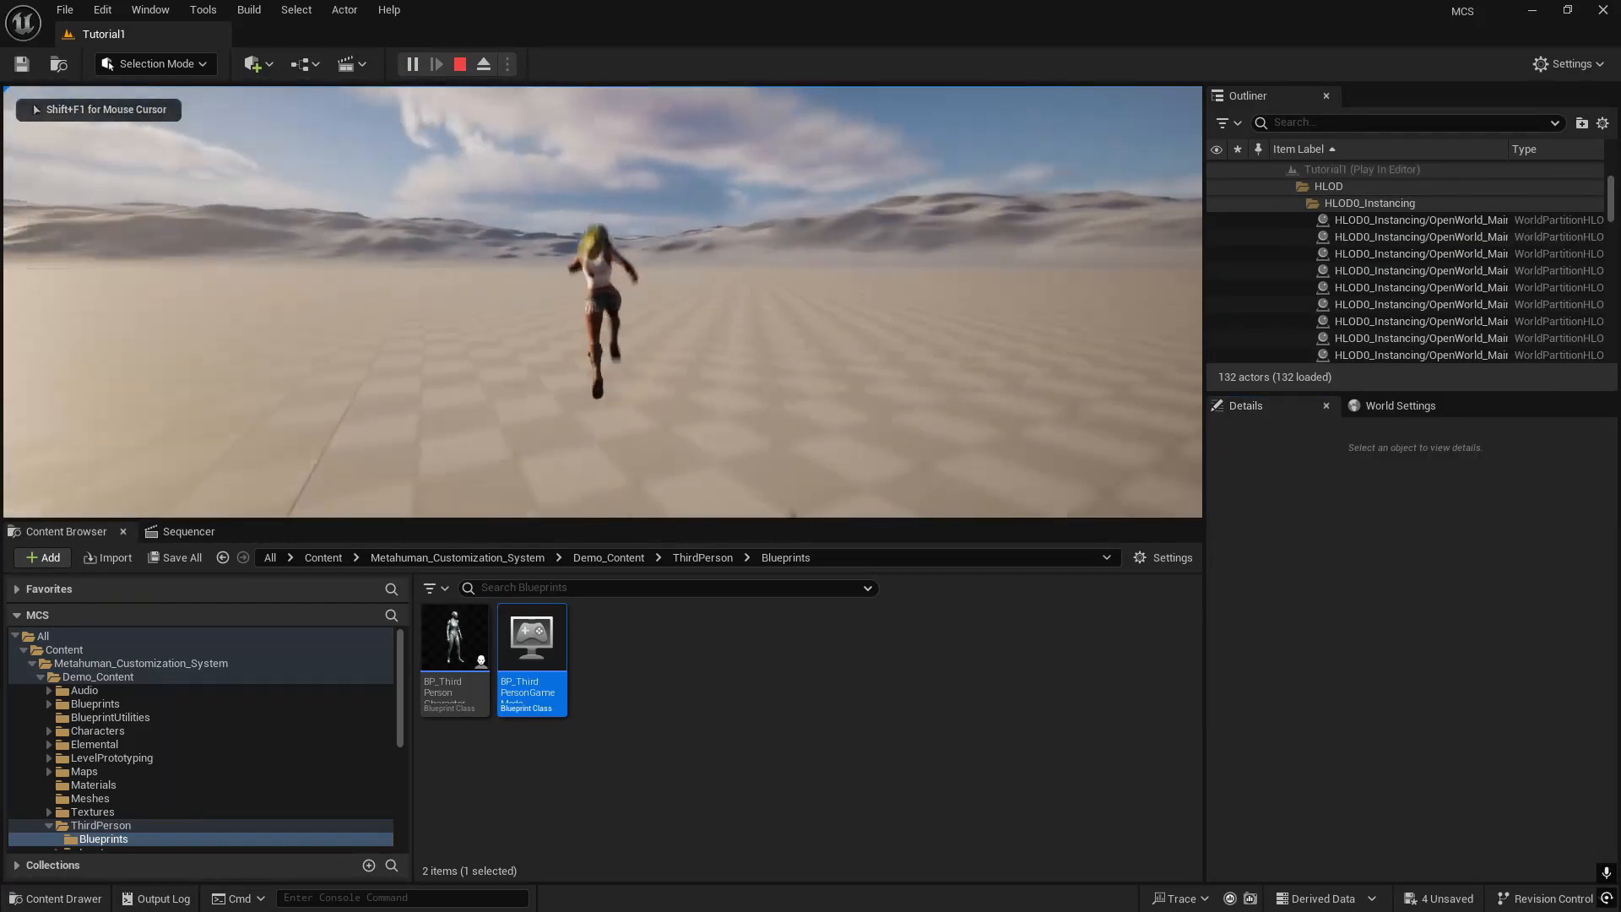
pyautogui.press('d')
pyautogui.press('a')
pyautogui.press('w')
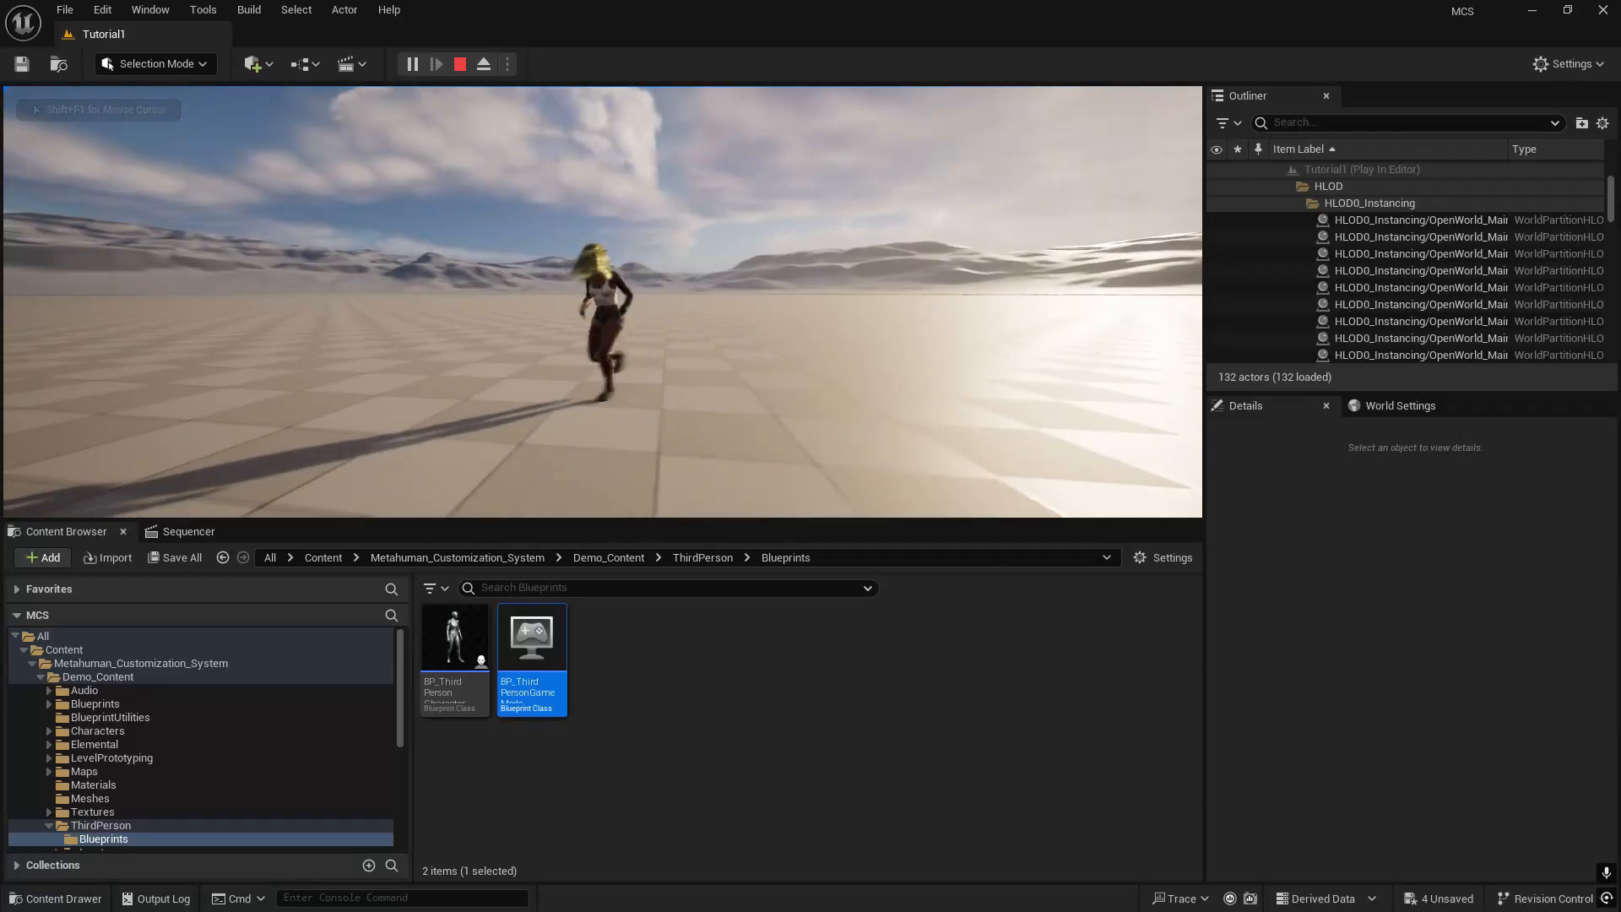
pyautogui.press('s')
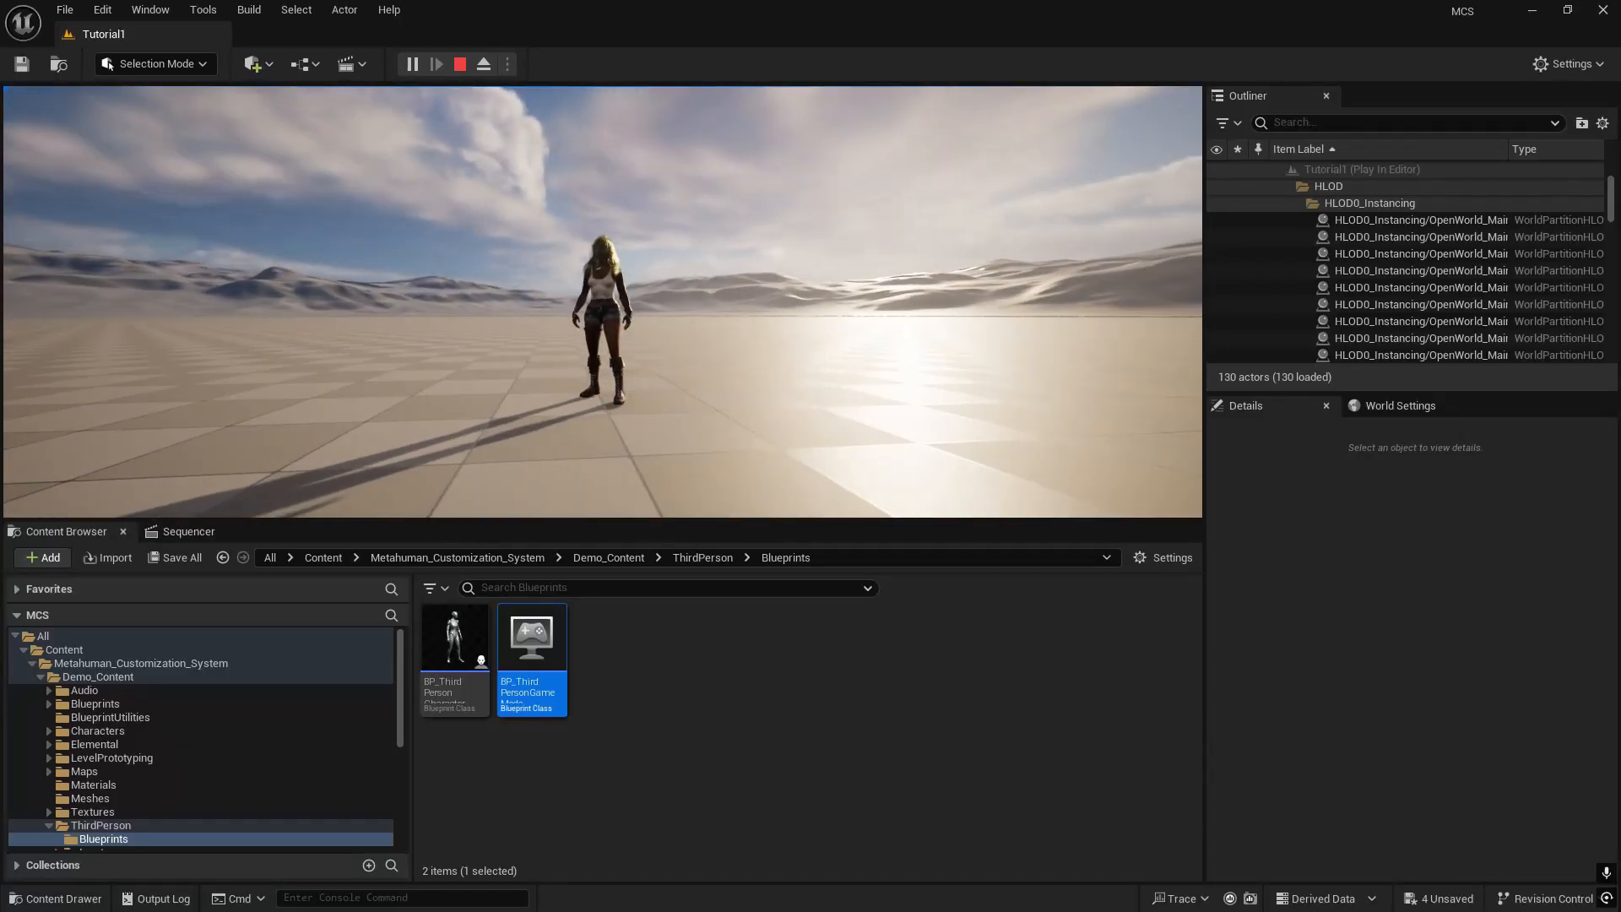
pyautogui.press('F11')
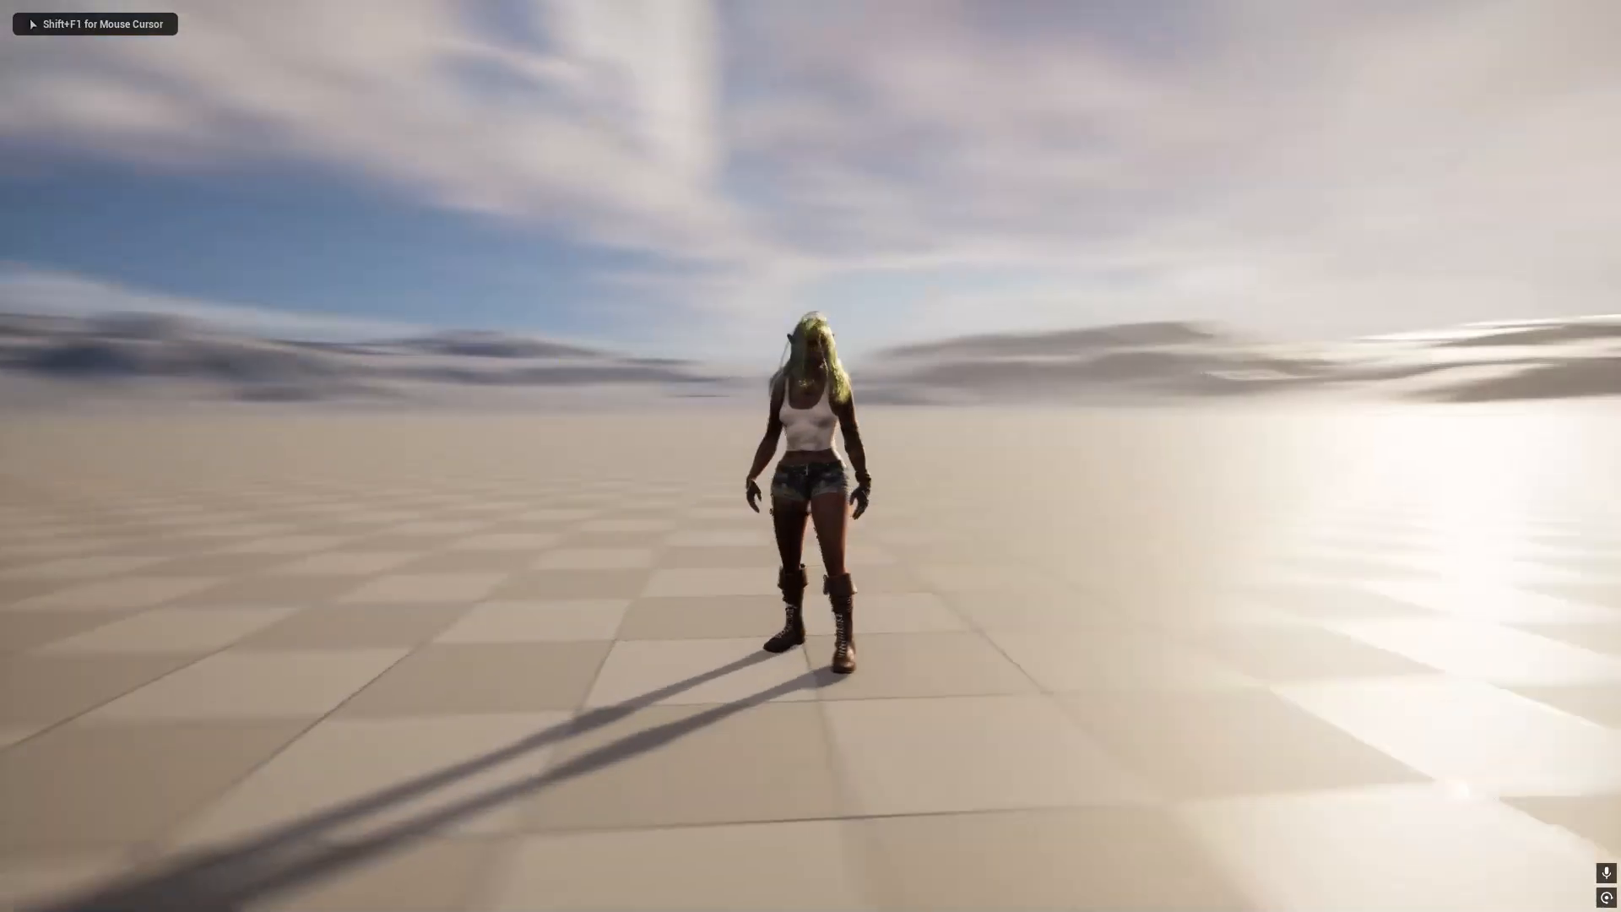
pyautogui.press('s')
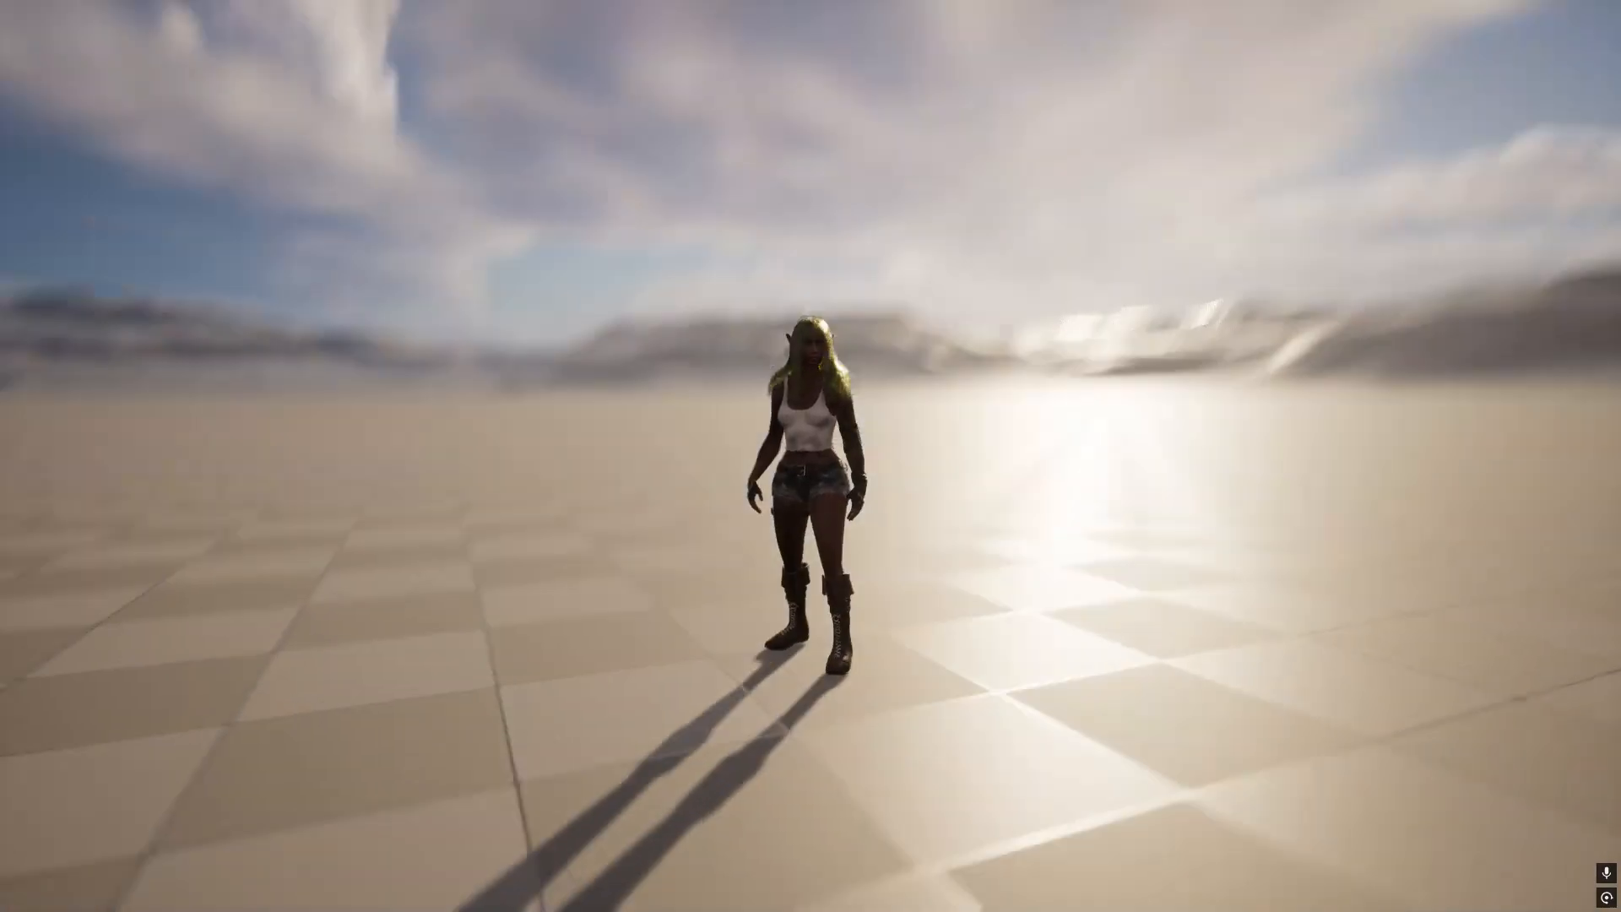
pyautogui.press('Escape')
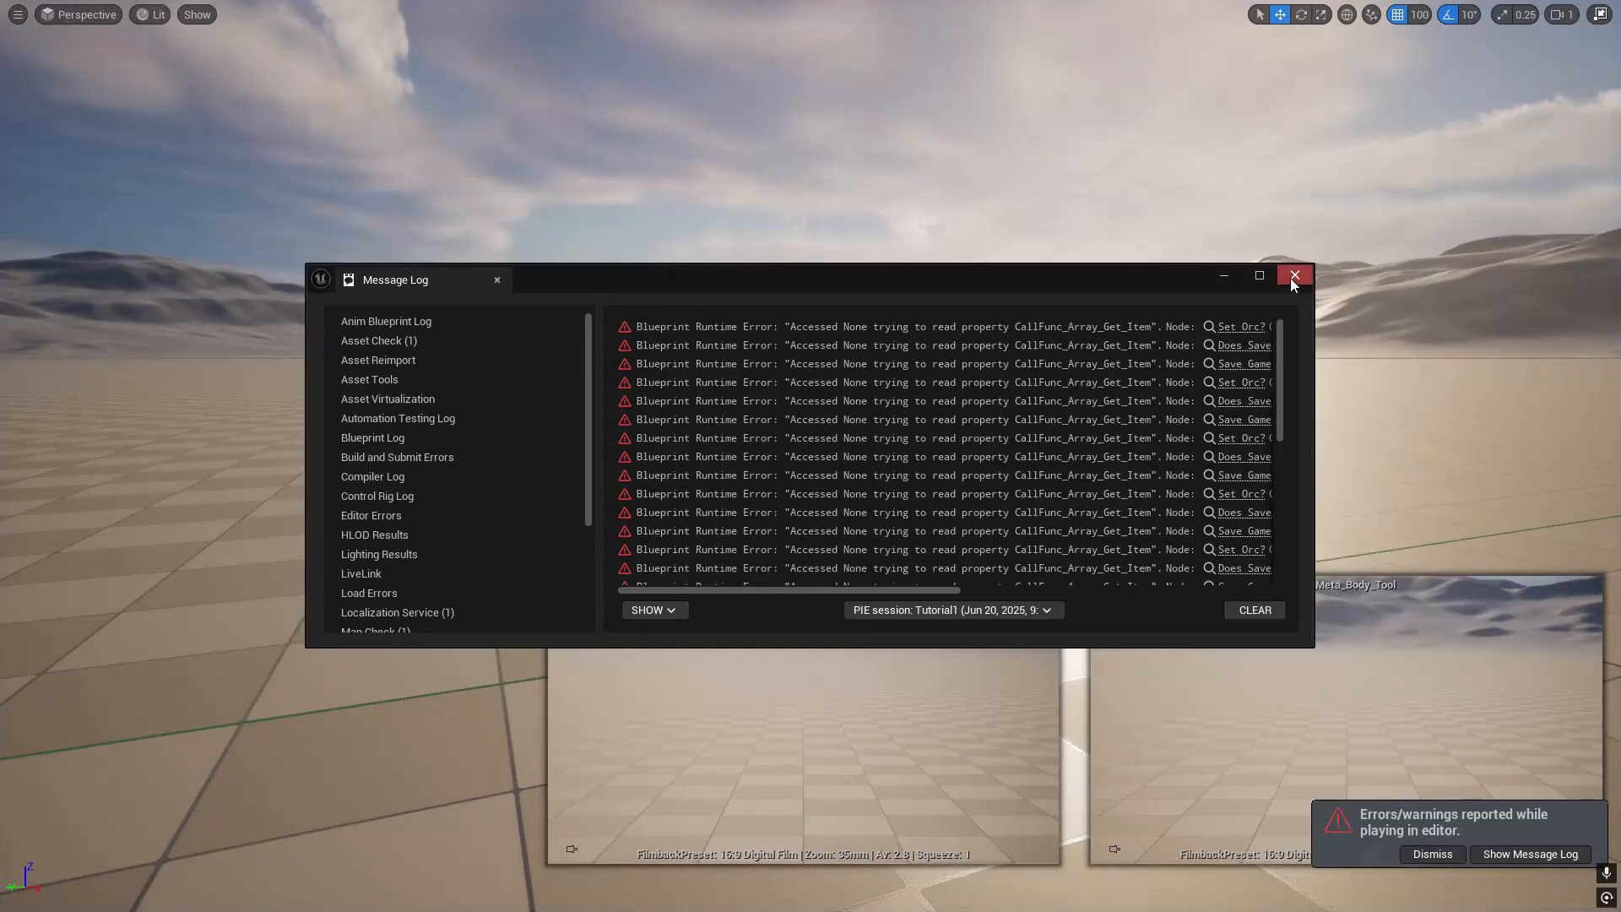
pyautogui.click(1294, 276)
# - Look over the raised customization character from the front and return the viewport from full screen to the editor layout
pyautogui.moveTo(985, 392); pyautogui.dragTo(1047, 382, button='right')
pyautogui.press('w')
pyautogui.press('a')
pyautogui.moveTo(856, 365); pyautogui.dragTo(963, 358, button='right')
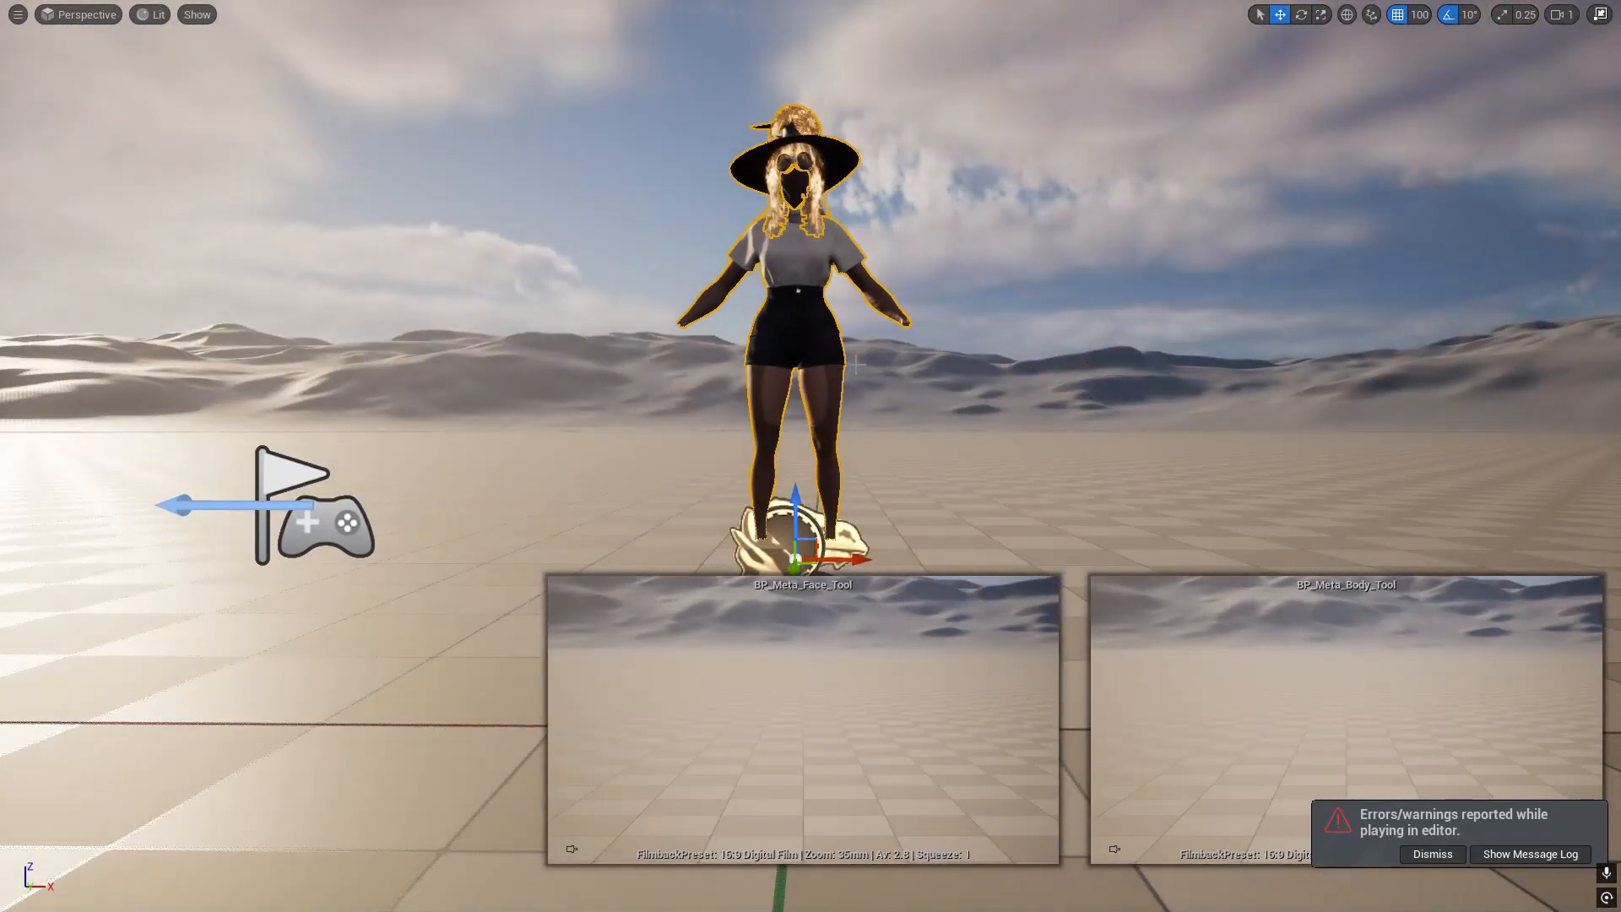
pyautogui.press('F11')
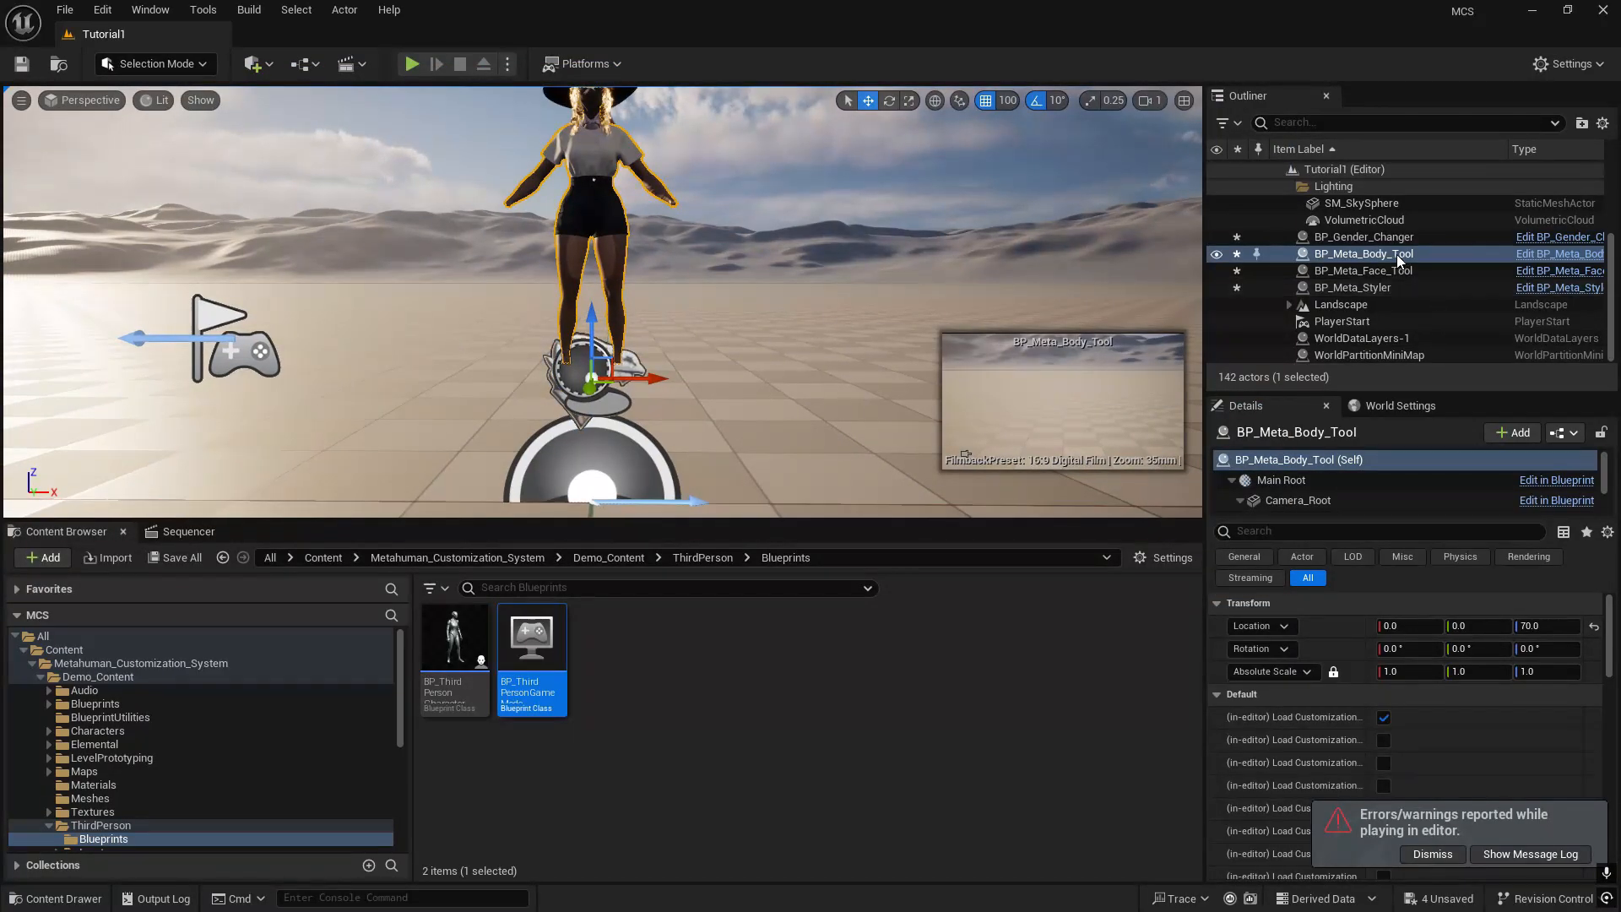
# - Select BP_Meta_Styler and review its male and female playable MetaHuman settings
pyautogui.click(1356, 291)
pyautogui.scroll(-4, 1394, 742)
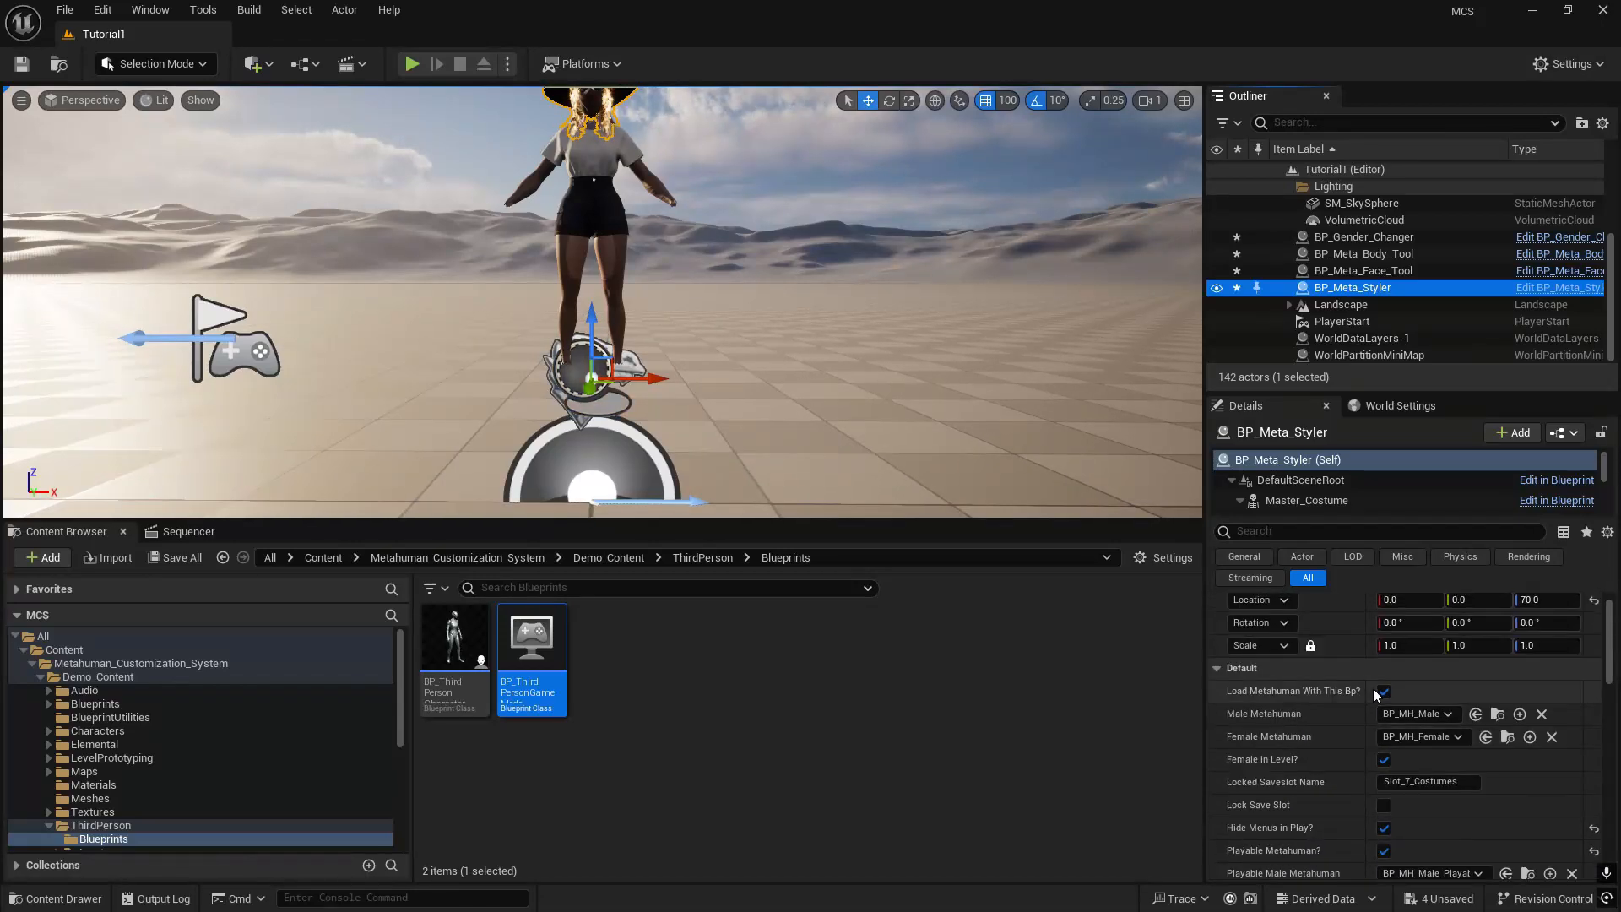
pyautogui.scroll(1, 1371, 743)
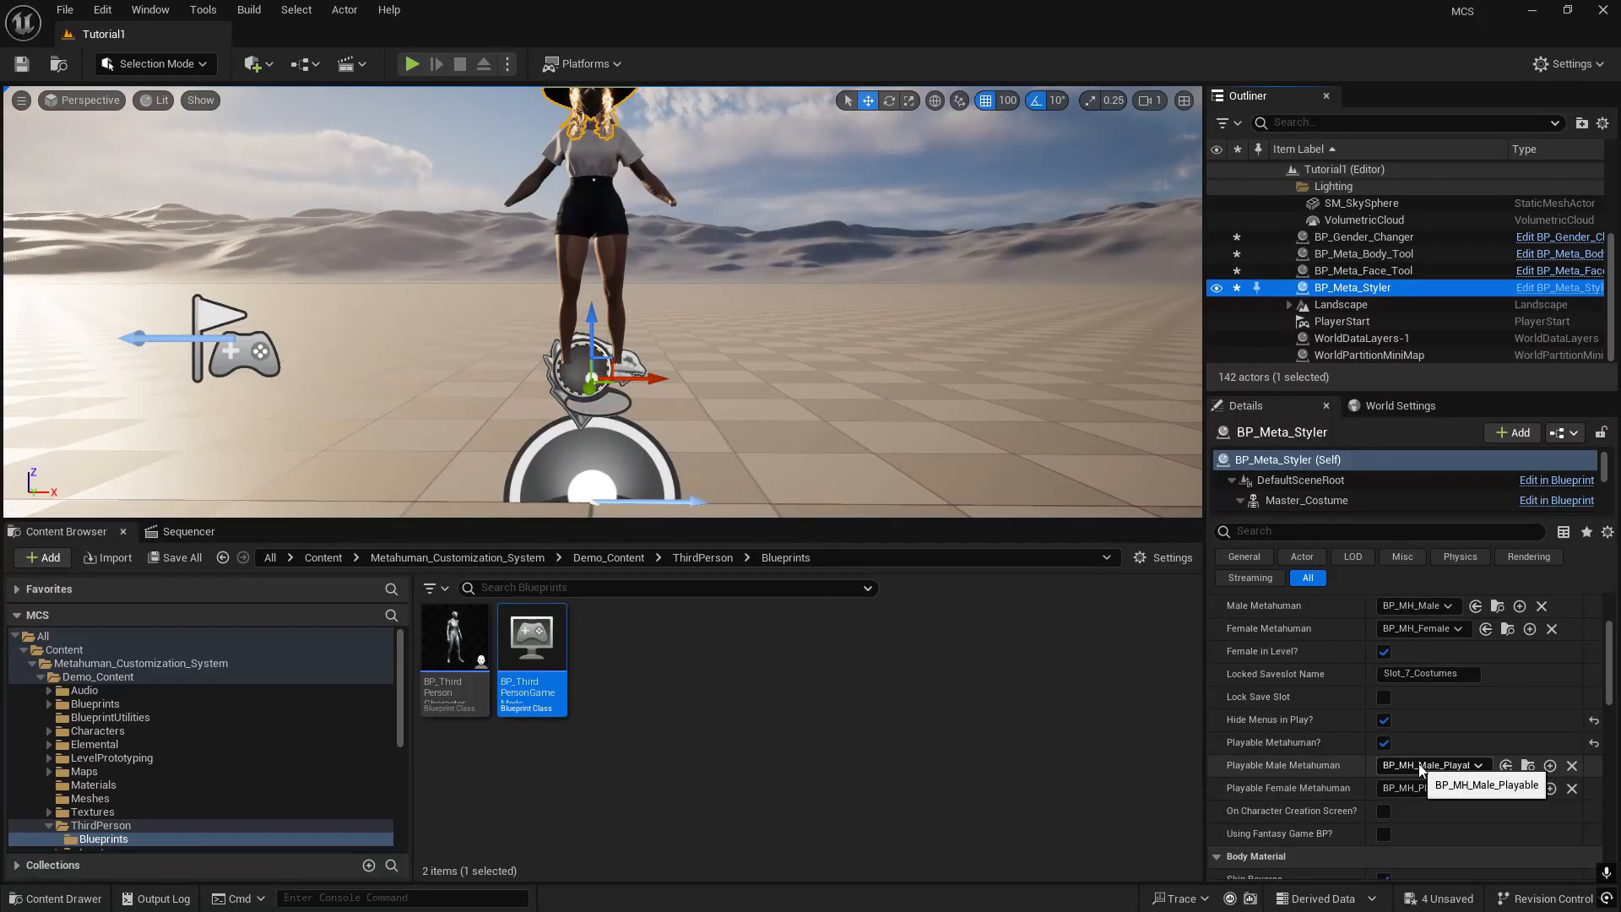
# - Collapse the Demo_Content folder and open Premade_Blueprints inside Metahuman_Customization_System
pyautogui.scroll(-1, 32, 711)
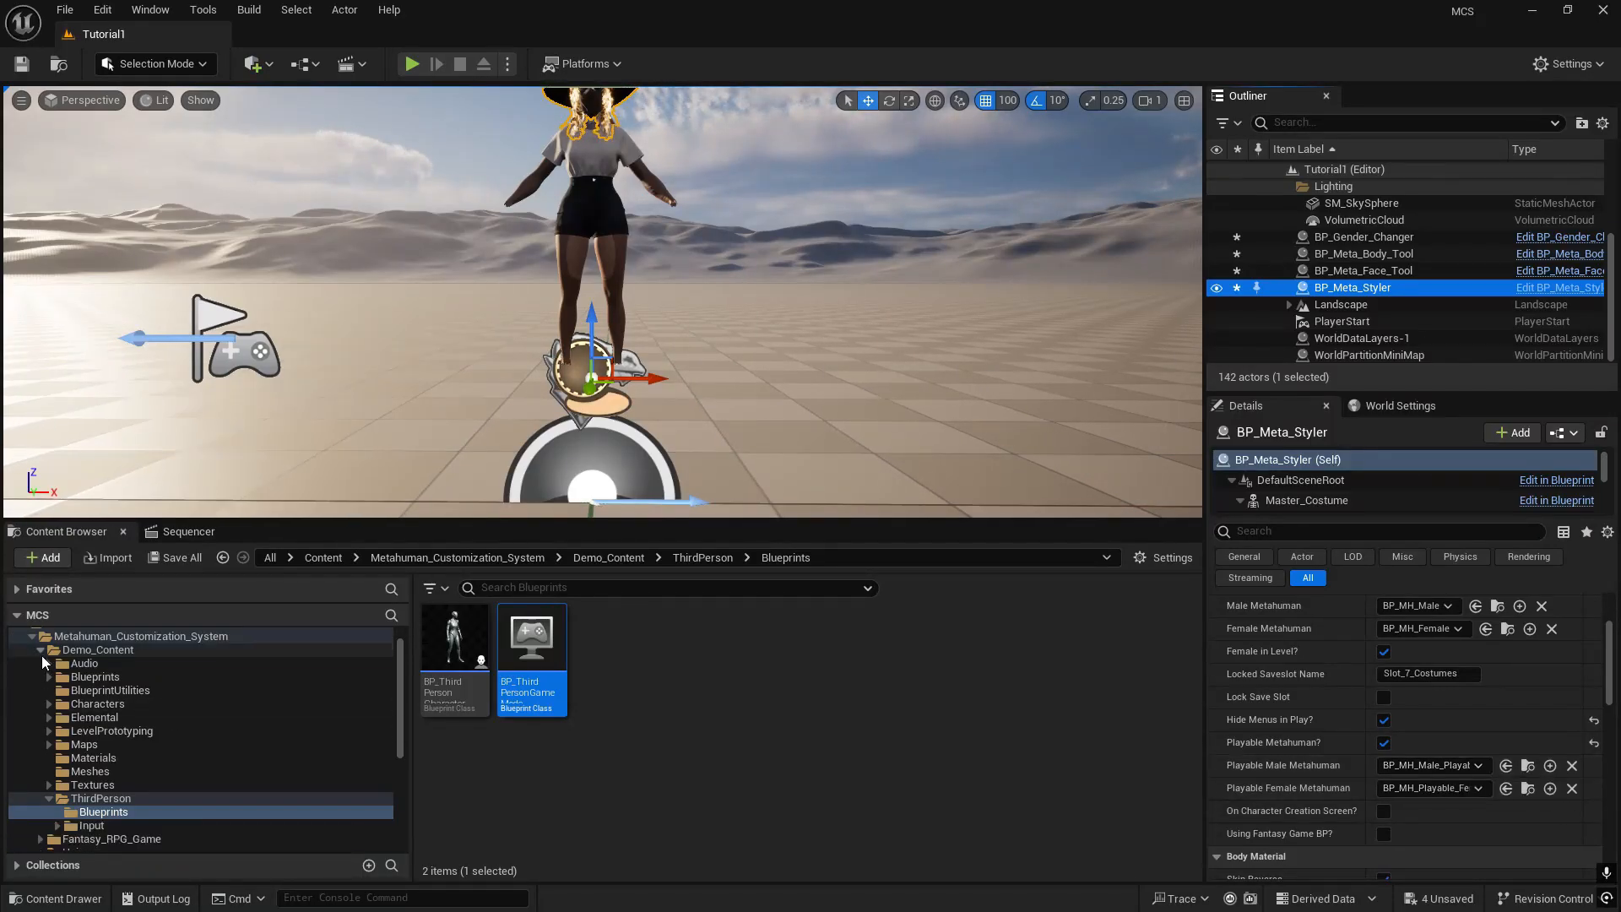
pyautogui.doubleClick(103, 650)
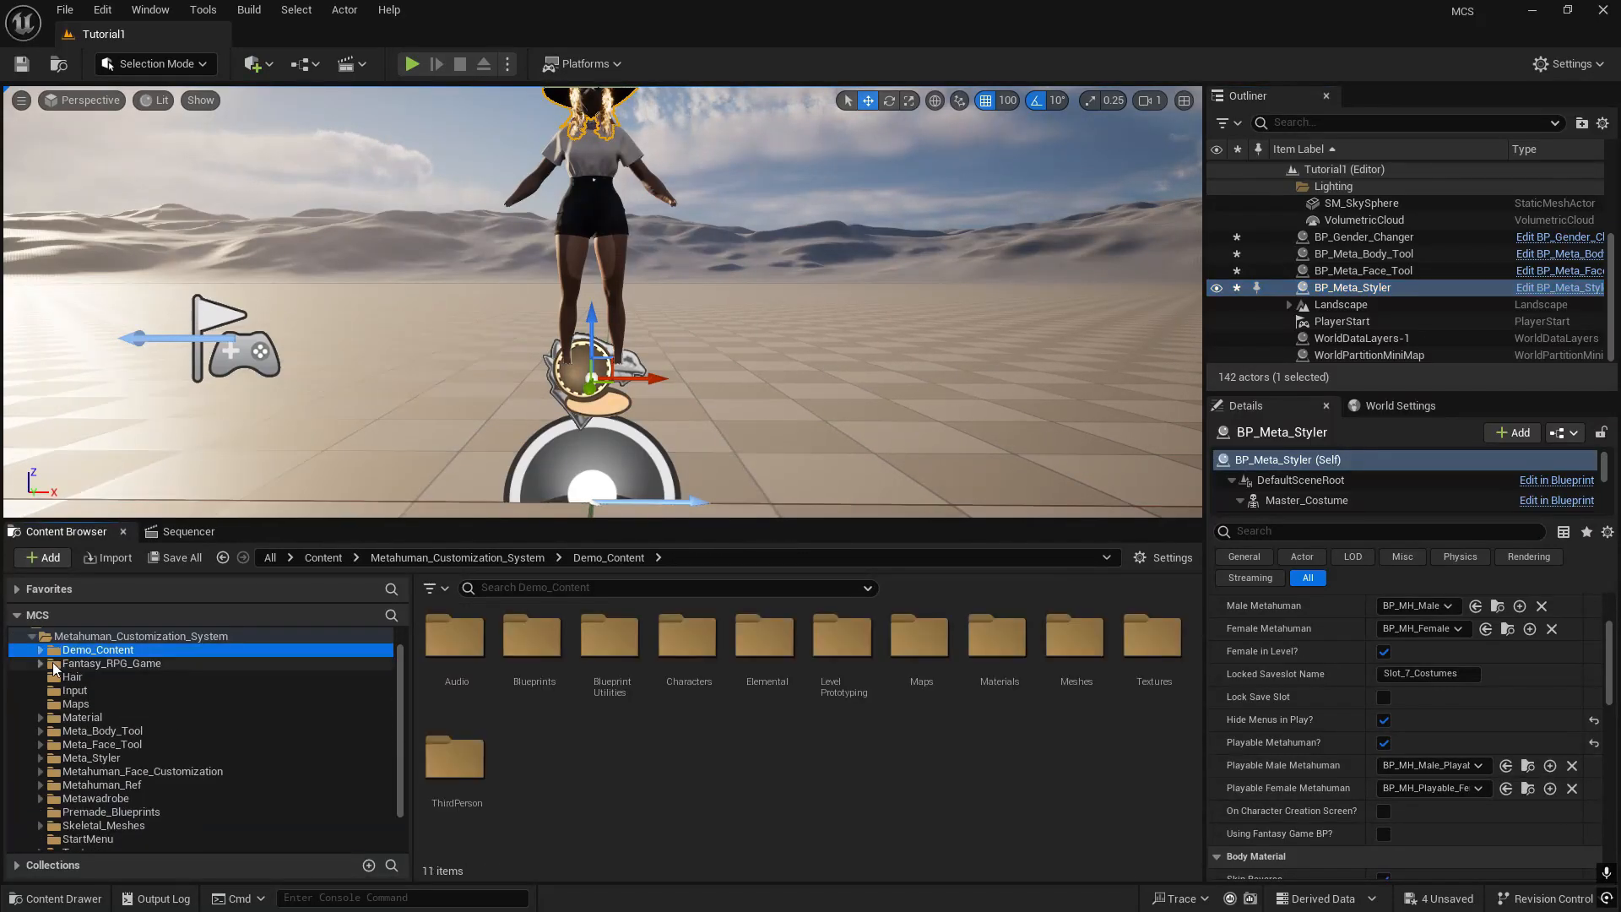
pyautogui.click(124, 636)
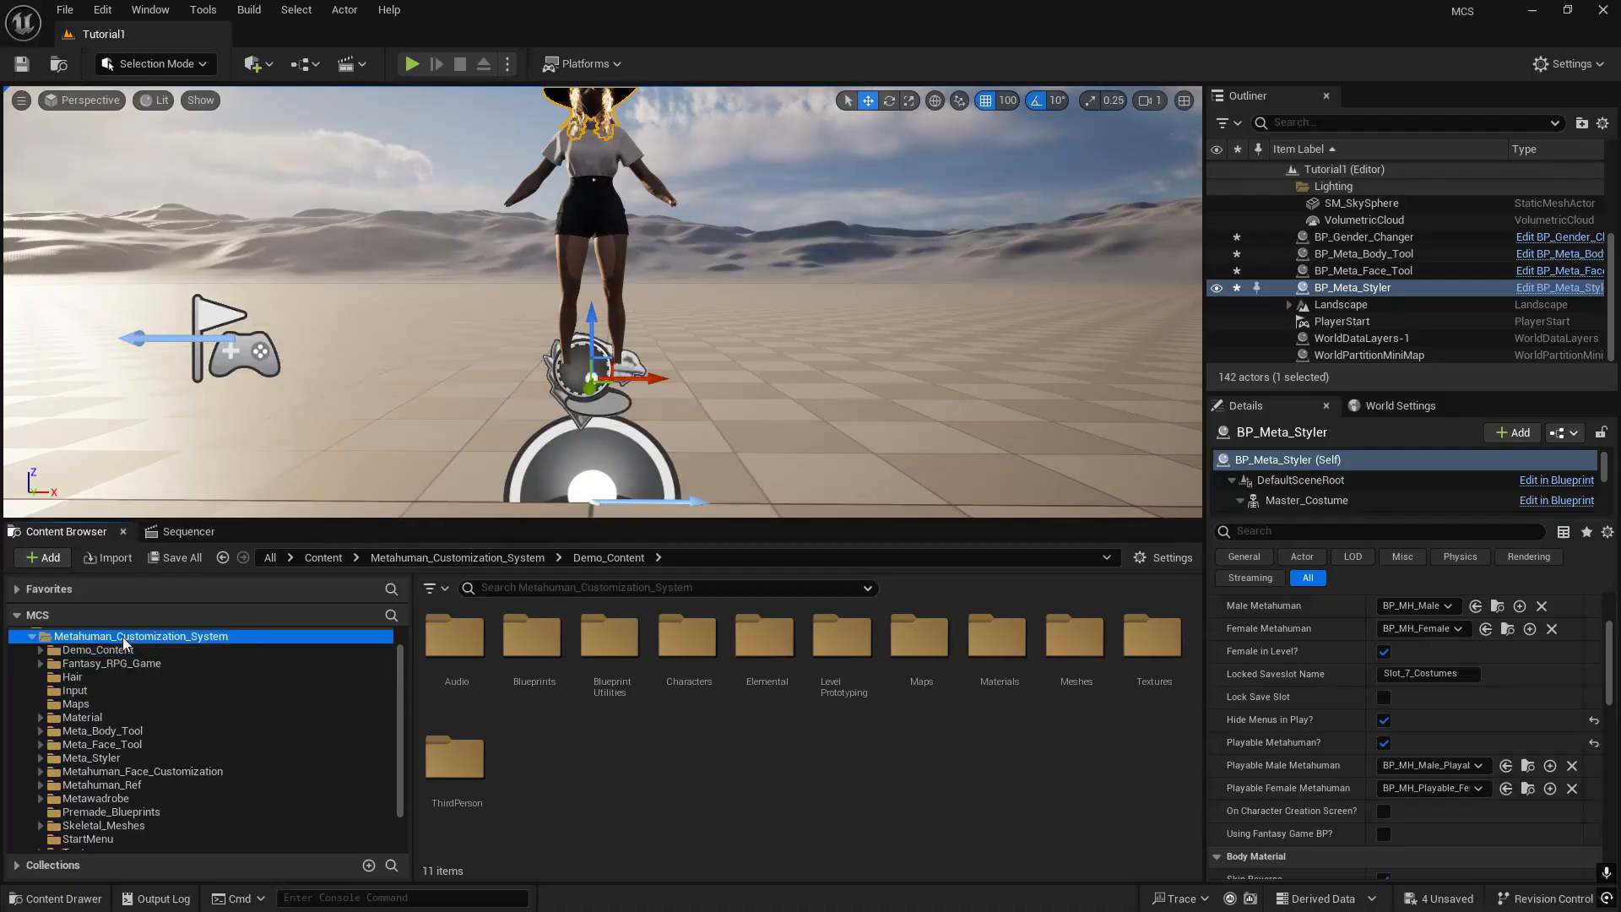
pyautogui.scroll(-1, 121, 810)
pyautogui.click(116, 787)
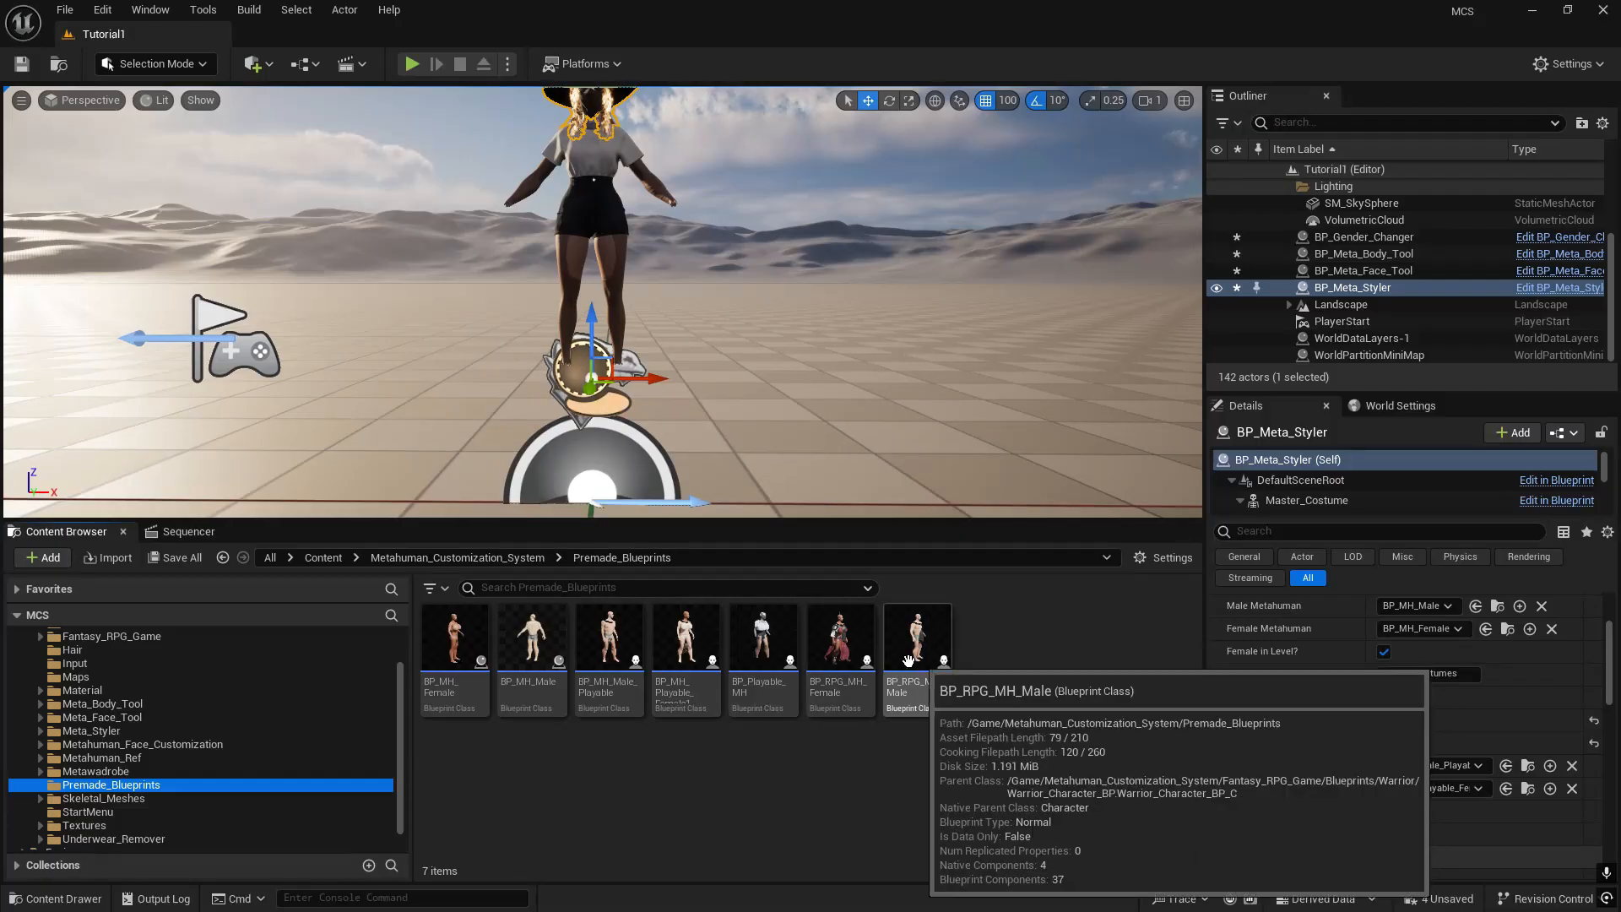
# - Assign BP_RPG_MH_Female and BP_RPG_MH_Male as BP_Meta_Styler's playable female and male MetaHumans, and enable Using Fantasy Game BP
pyautogui.click(956, 789)
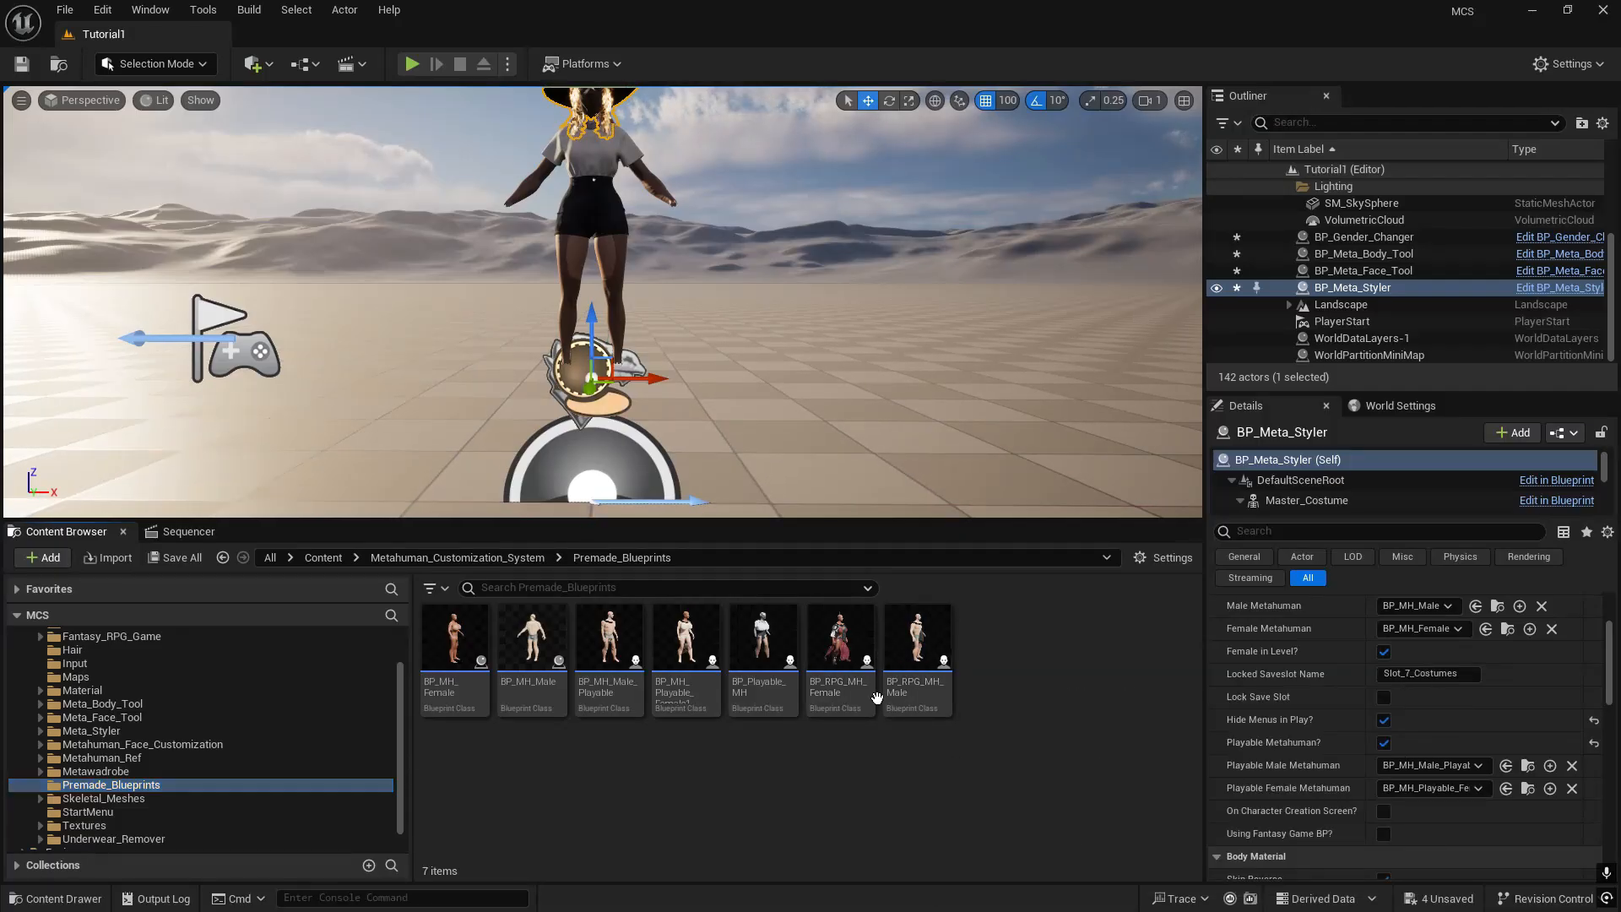
pyautogui.click(840, 663)
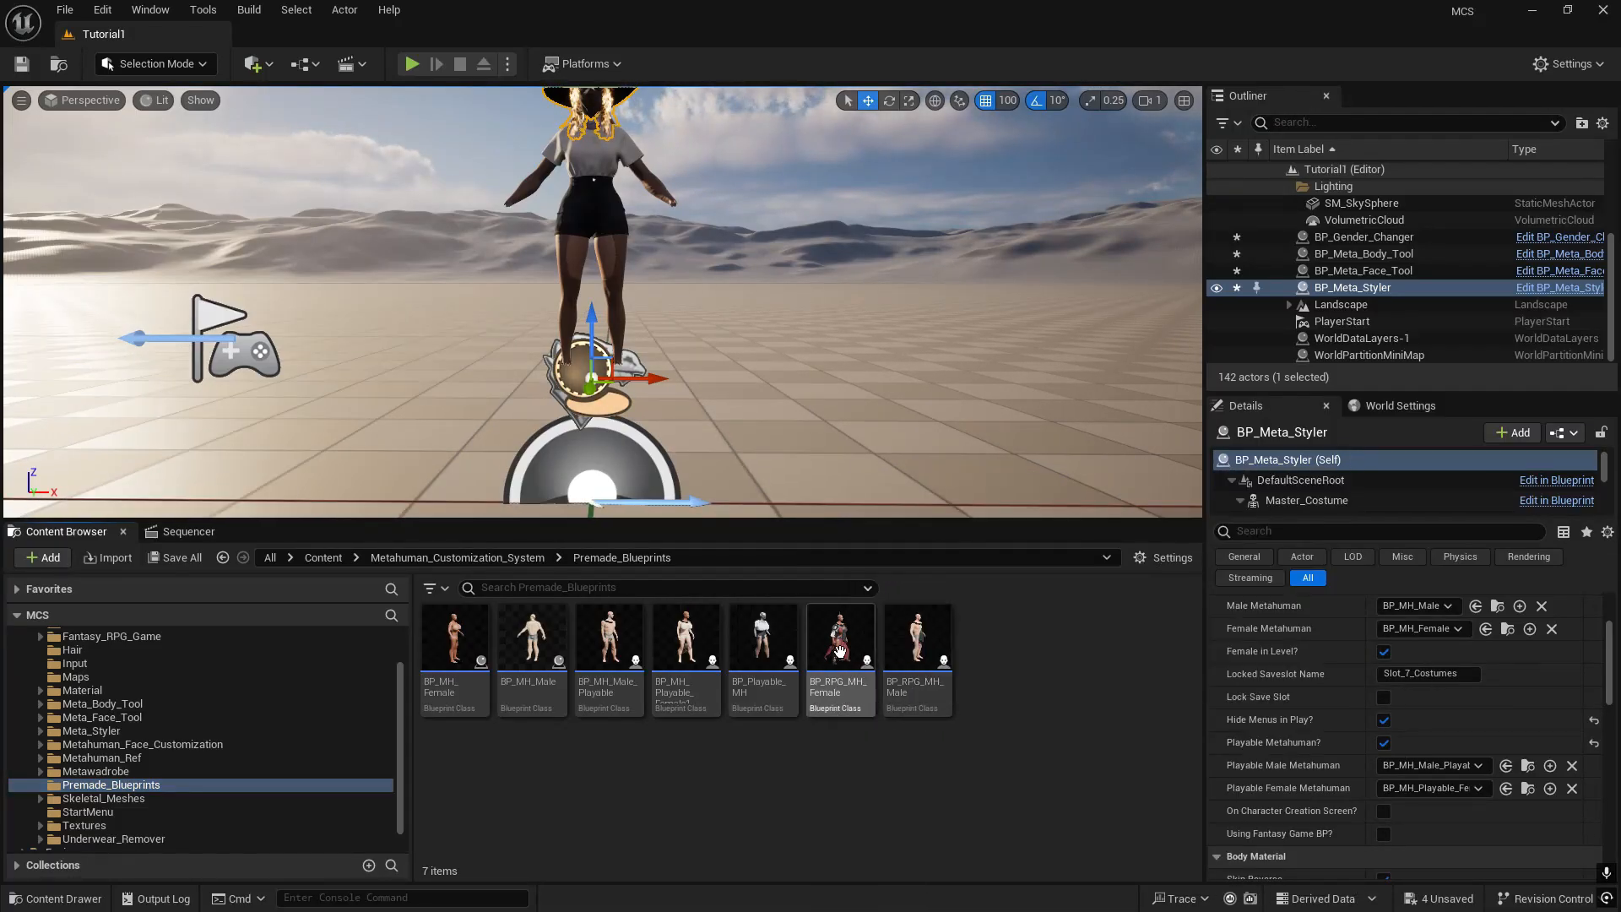
pyautogui.moveTo(841, 658); pyautogui.dragTo(1422, 789)
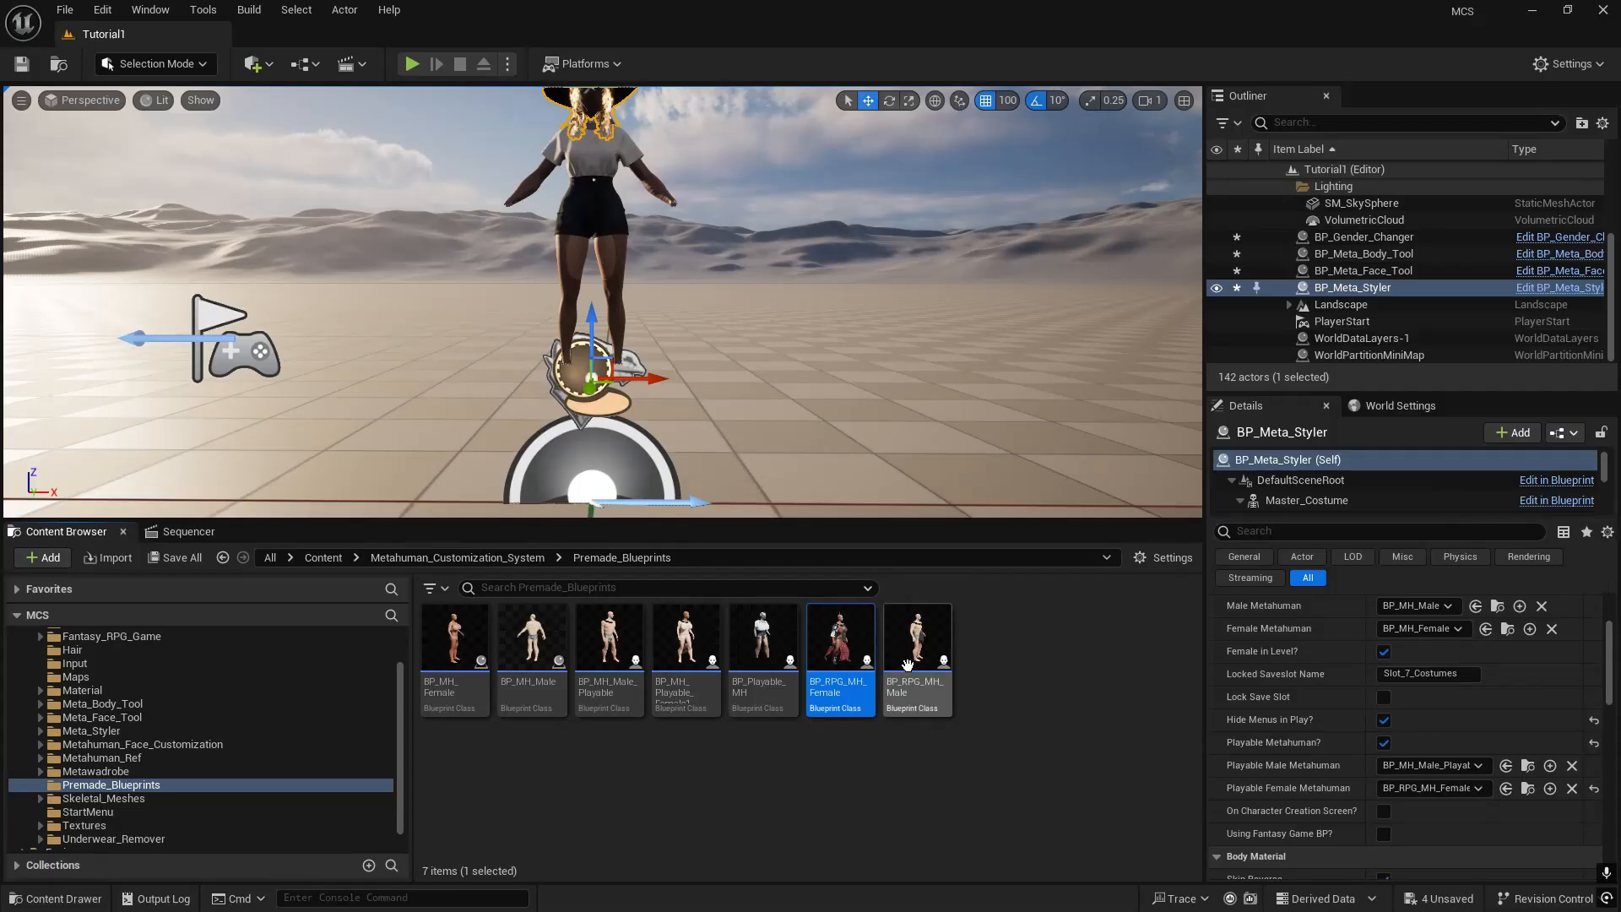
pyautogui.moveTo(907, 664); pyautogui.dragTo(1444, 767)
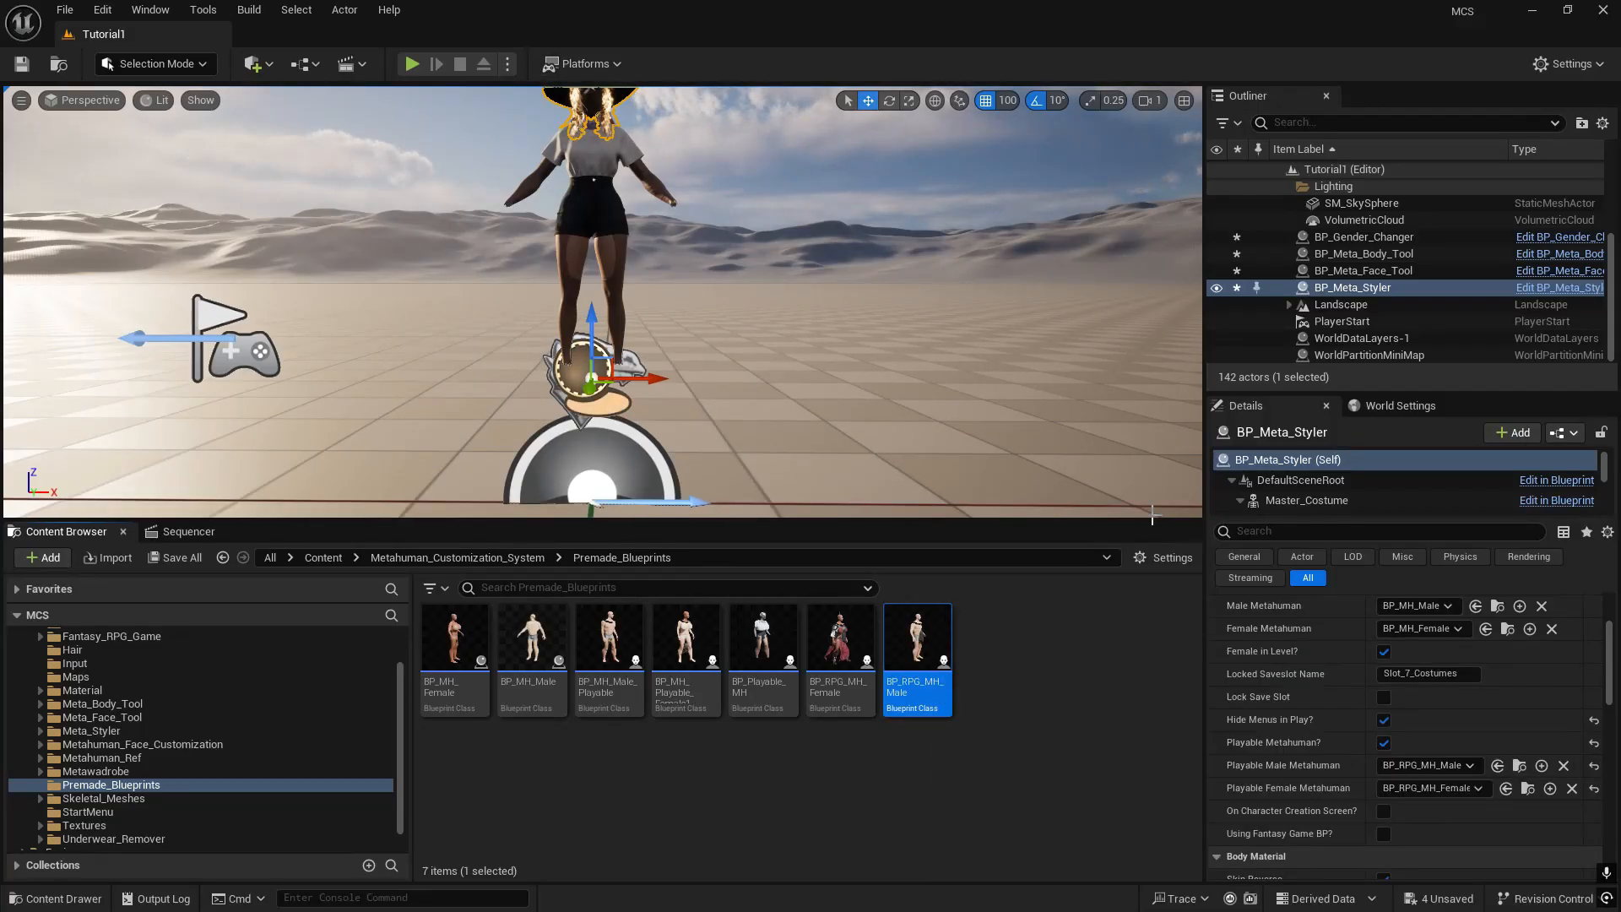
pyautogui.scroll(-2, 1376, 781)
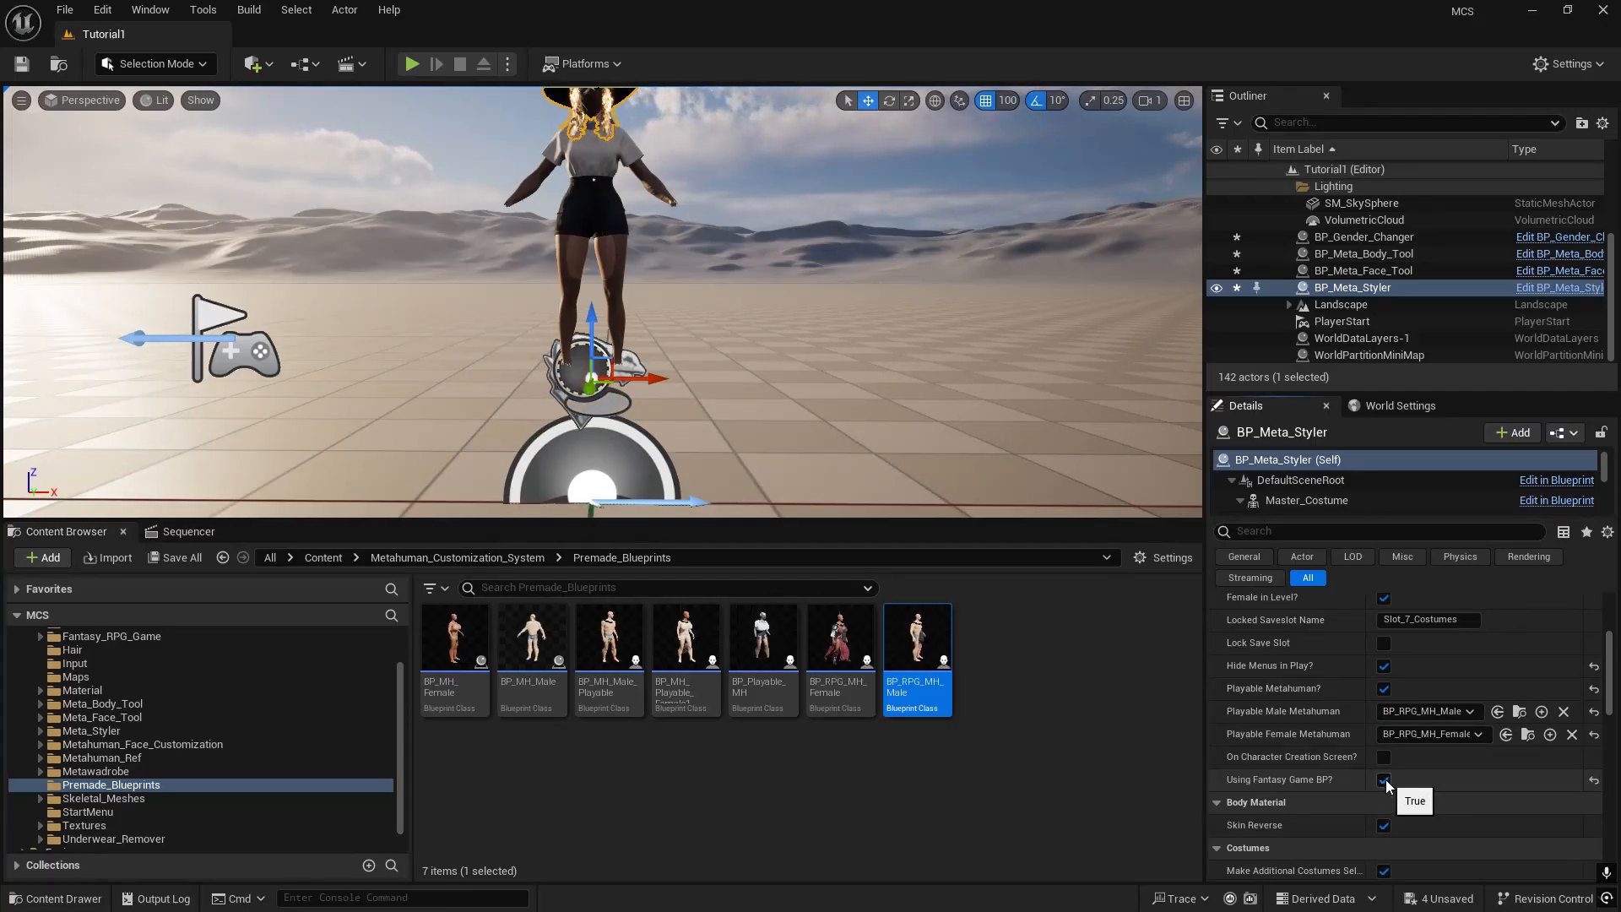
# - Play-test the RPG character with sword and shield in full screen, stop the session, and restore the editor layout with the message log closed
pyautogui.click(412, 64)
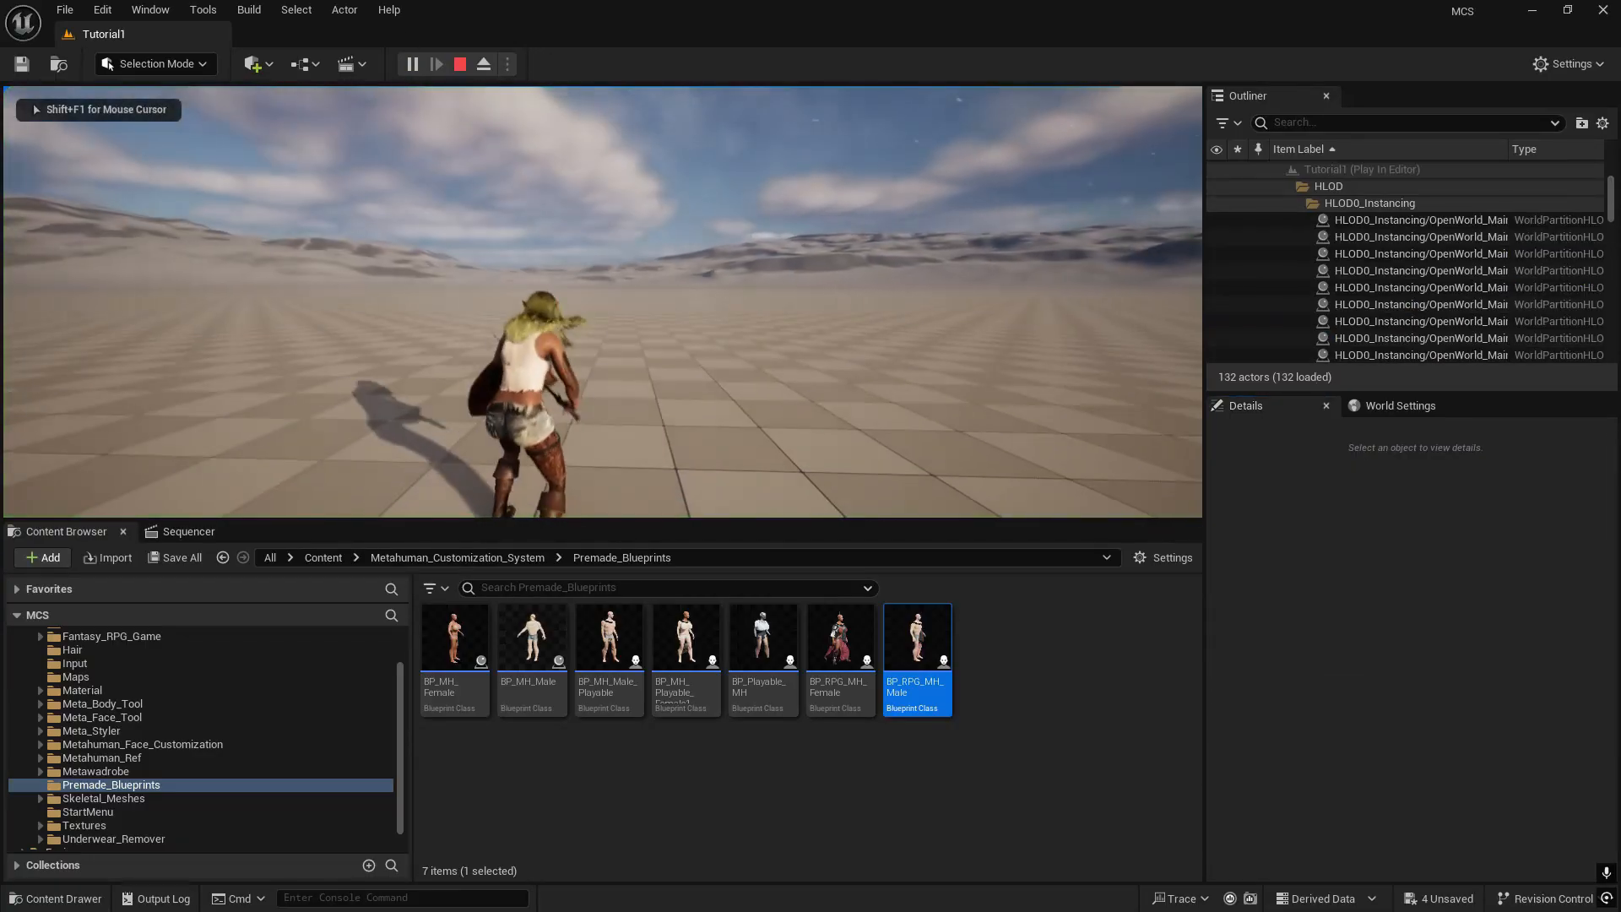
pyautogui.click(603, 302)
pyautogui.click(603, 301)
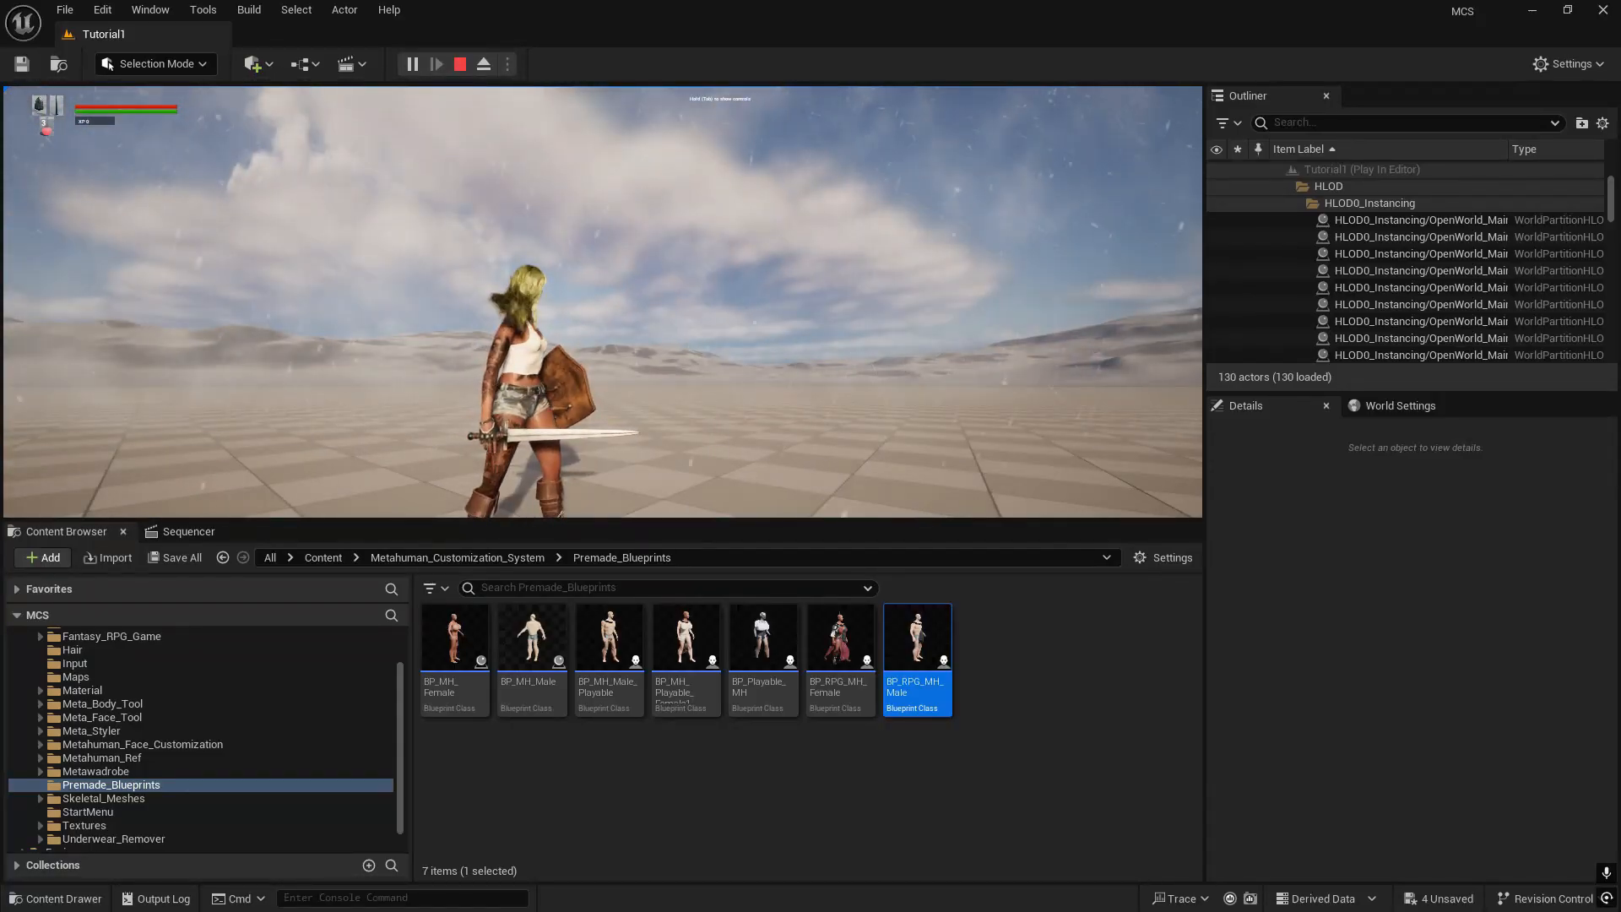
pyautogui.press('F11')
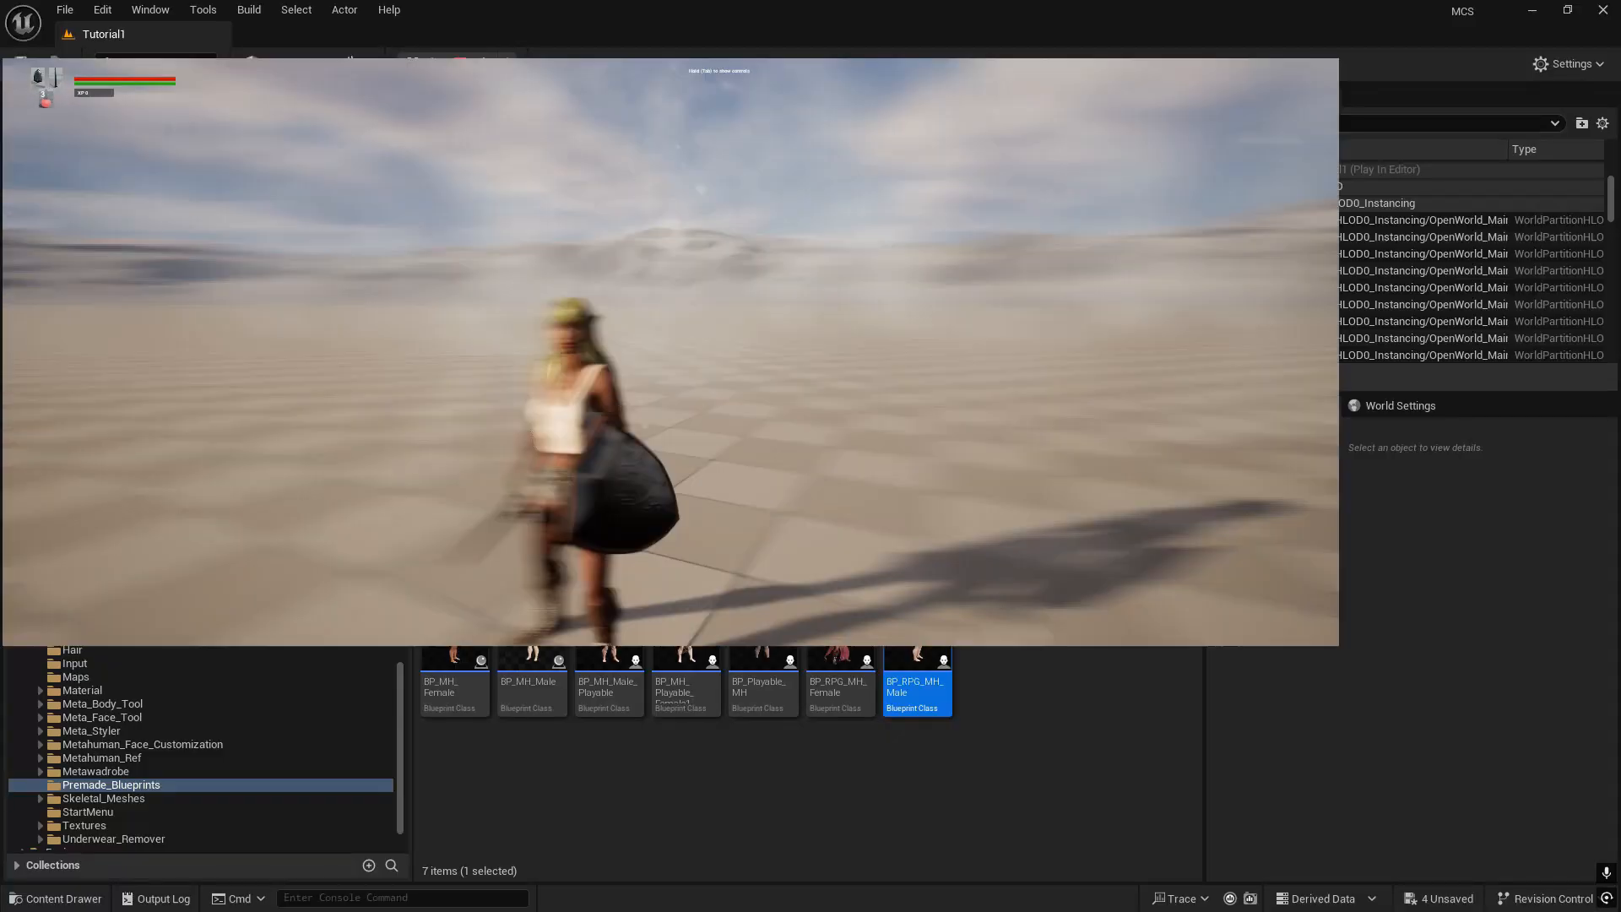
pyautogui.press('w')
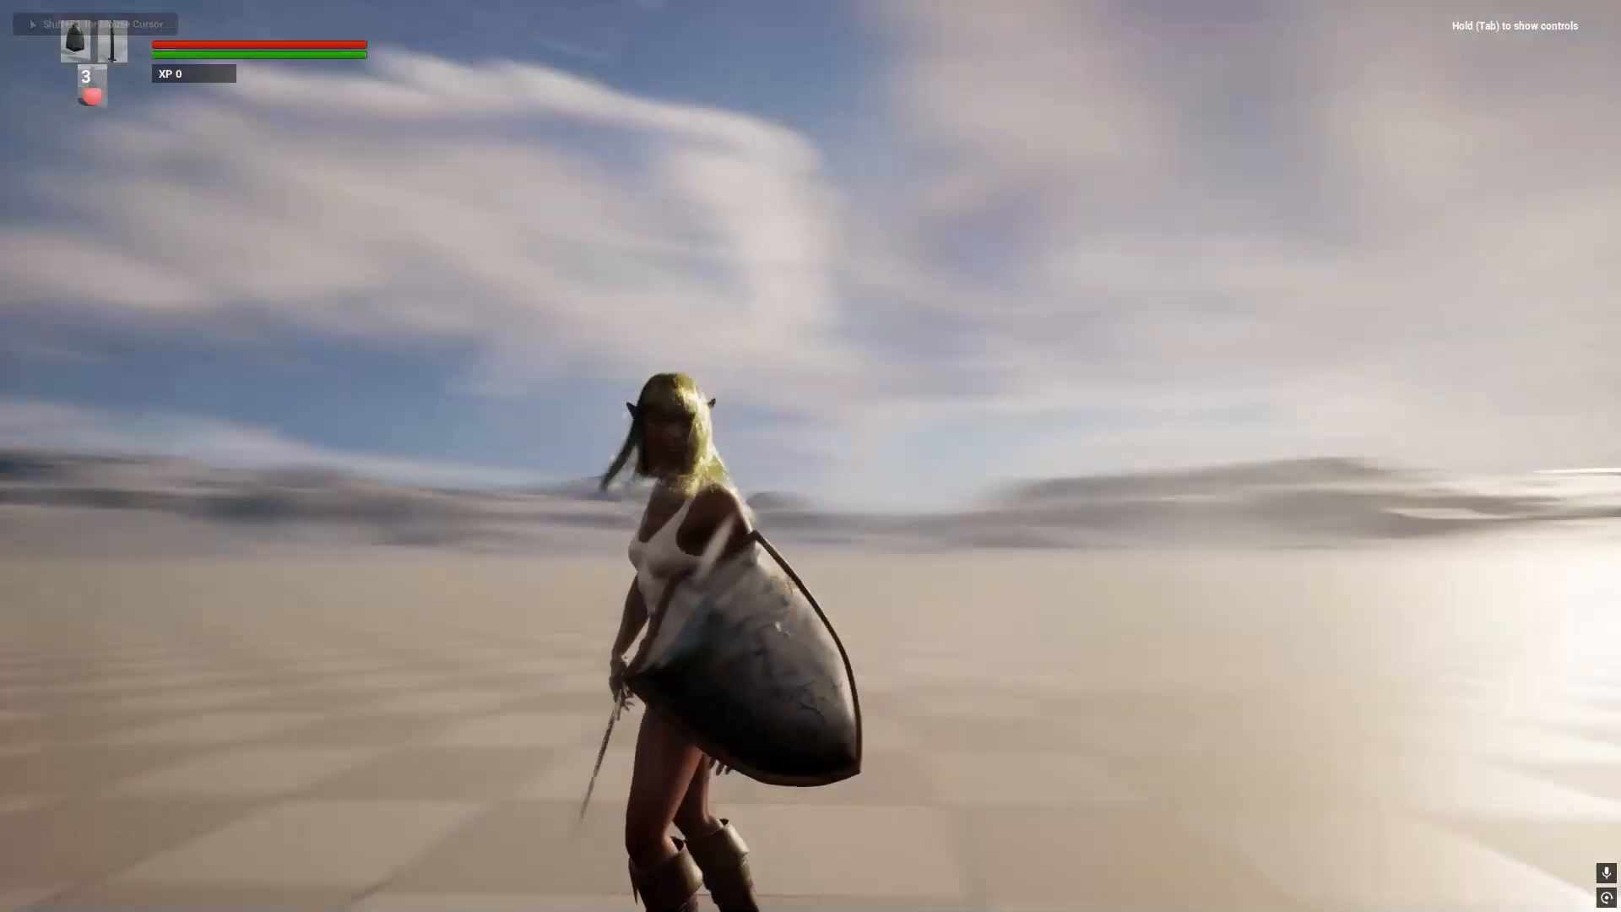
pyautogui.press('Escape')
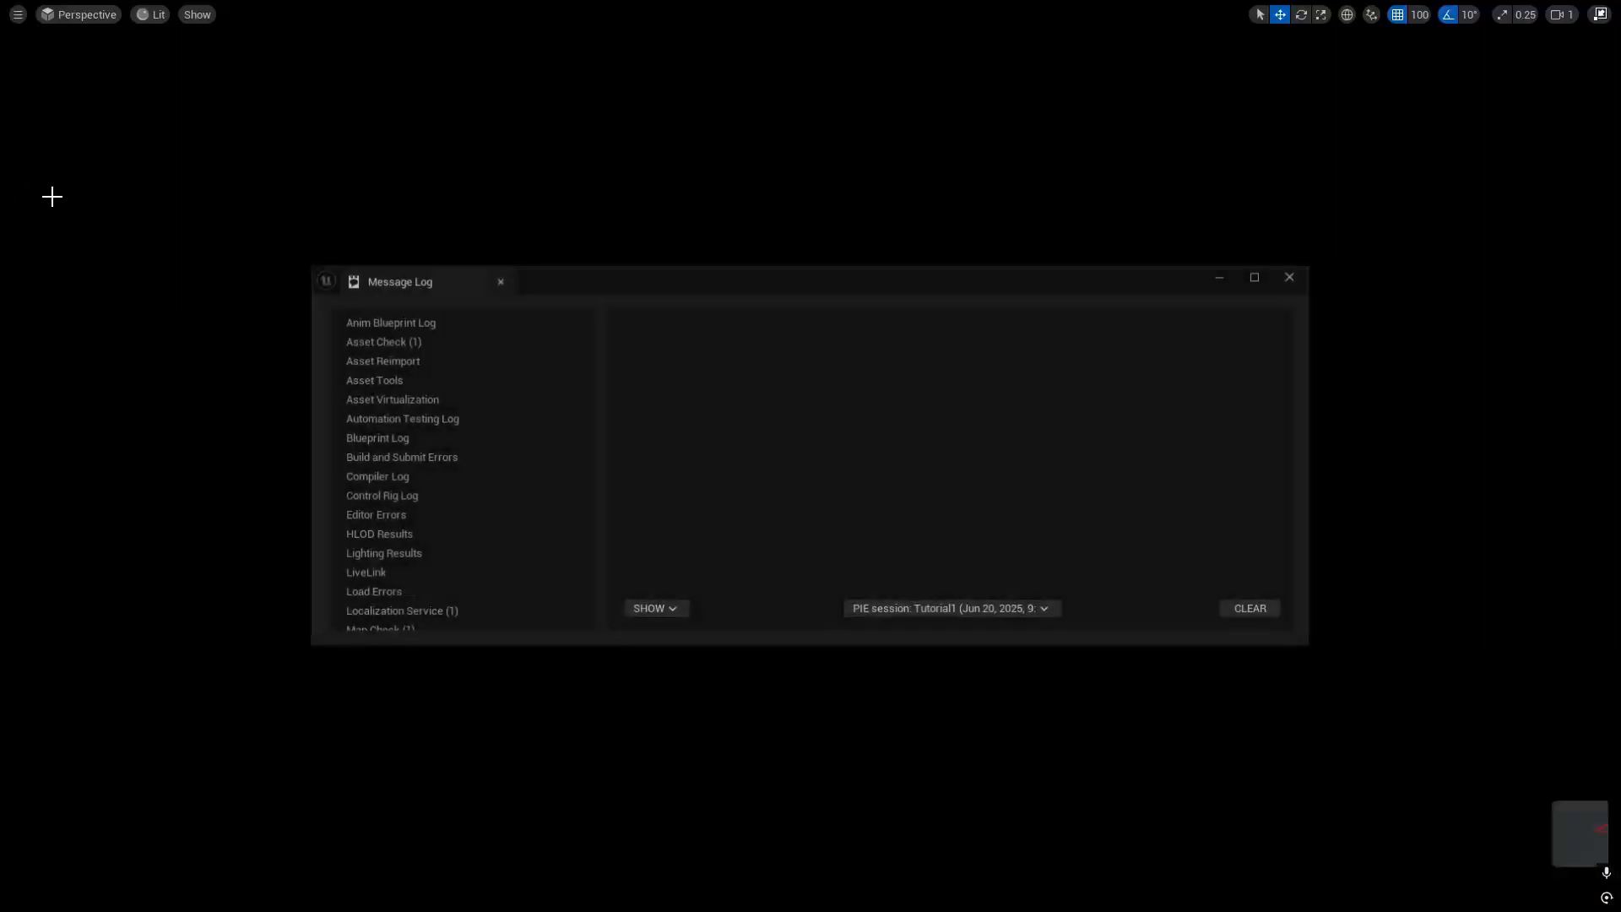
pyautogui.click(1294, 276)
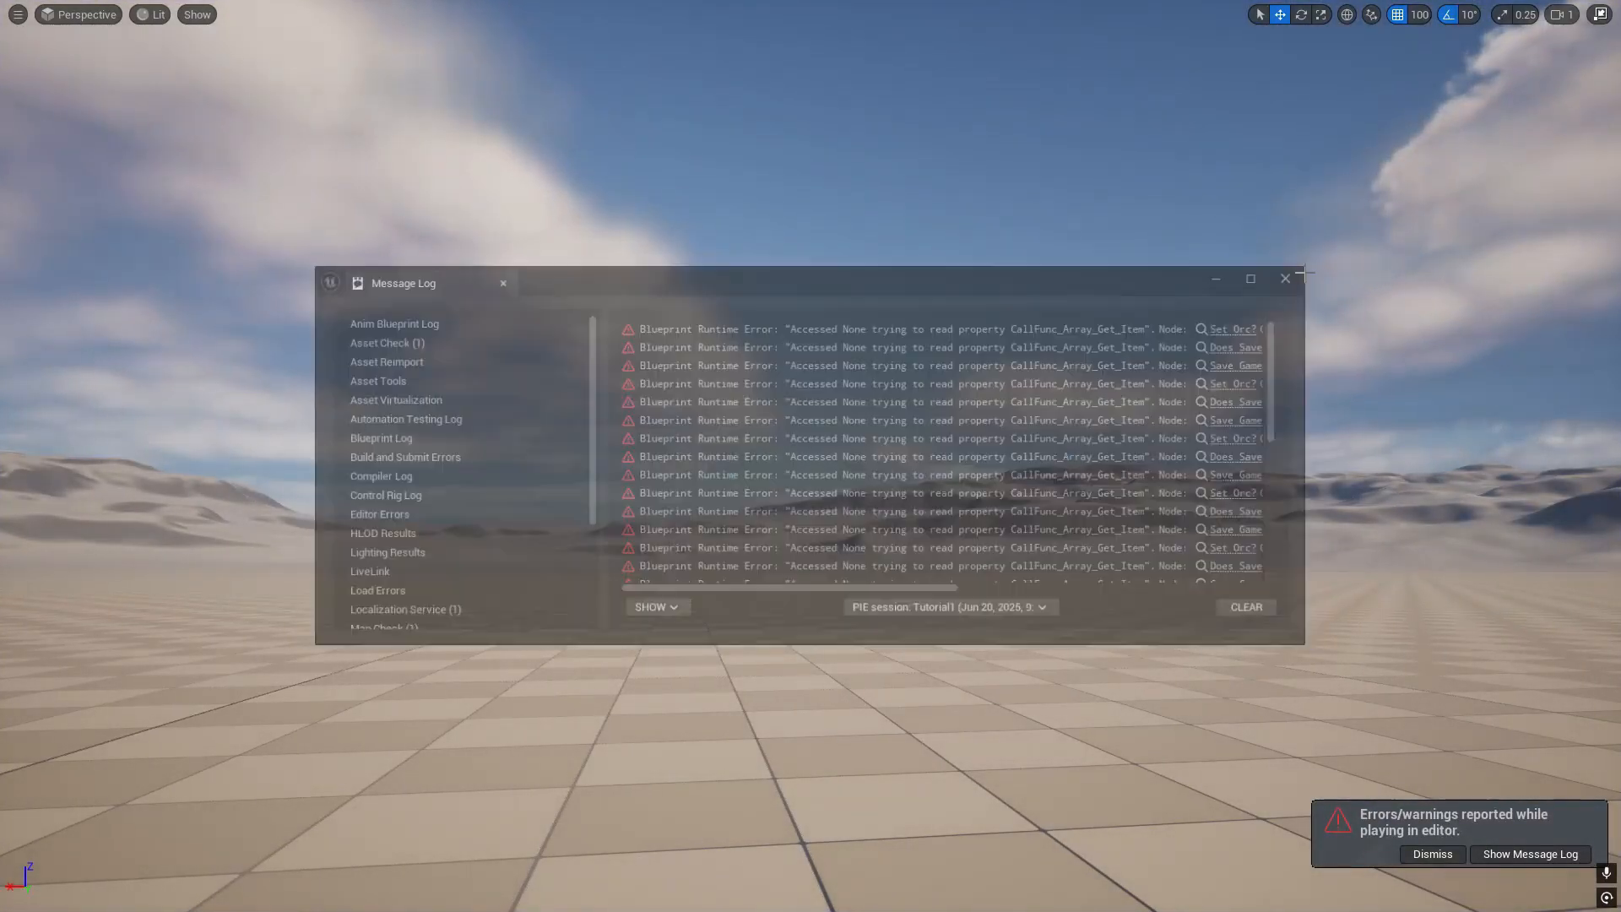
pyautogui.press('F11')
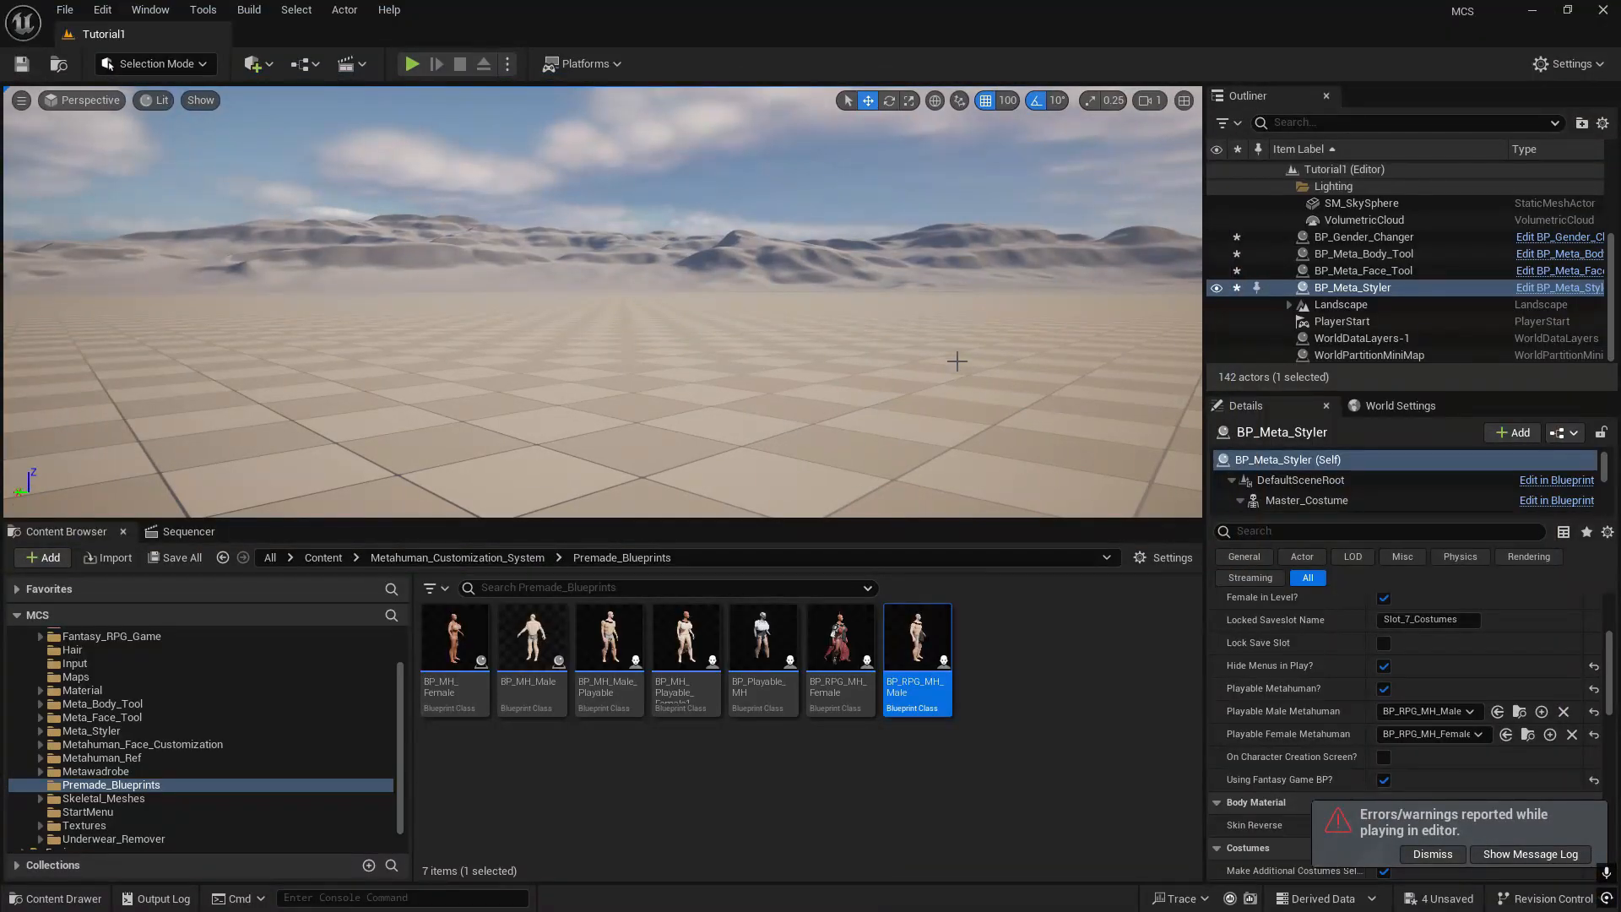
pyautogui.moveTo(952, 360); pyautogui.dragTo(743, 360, button='right')
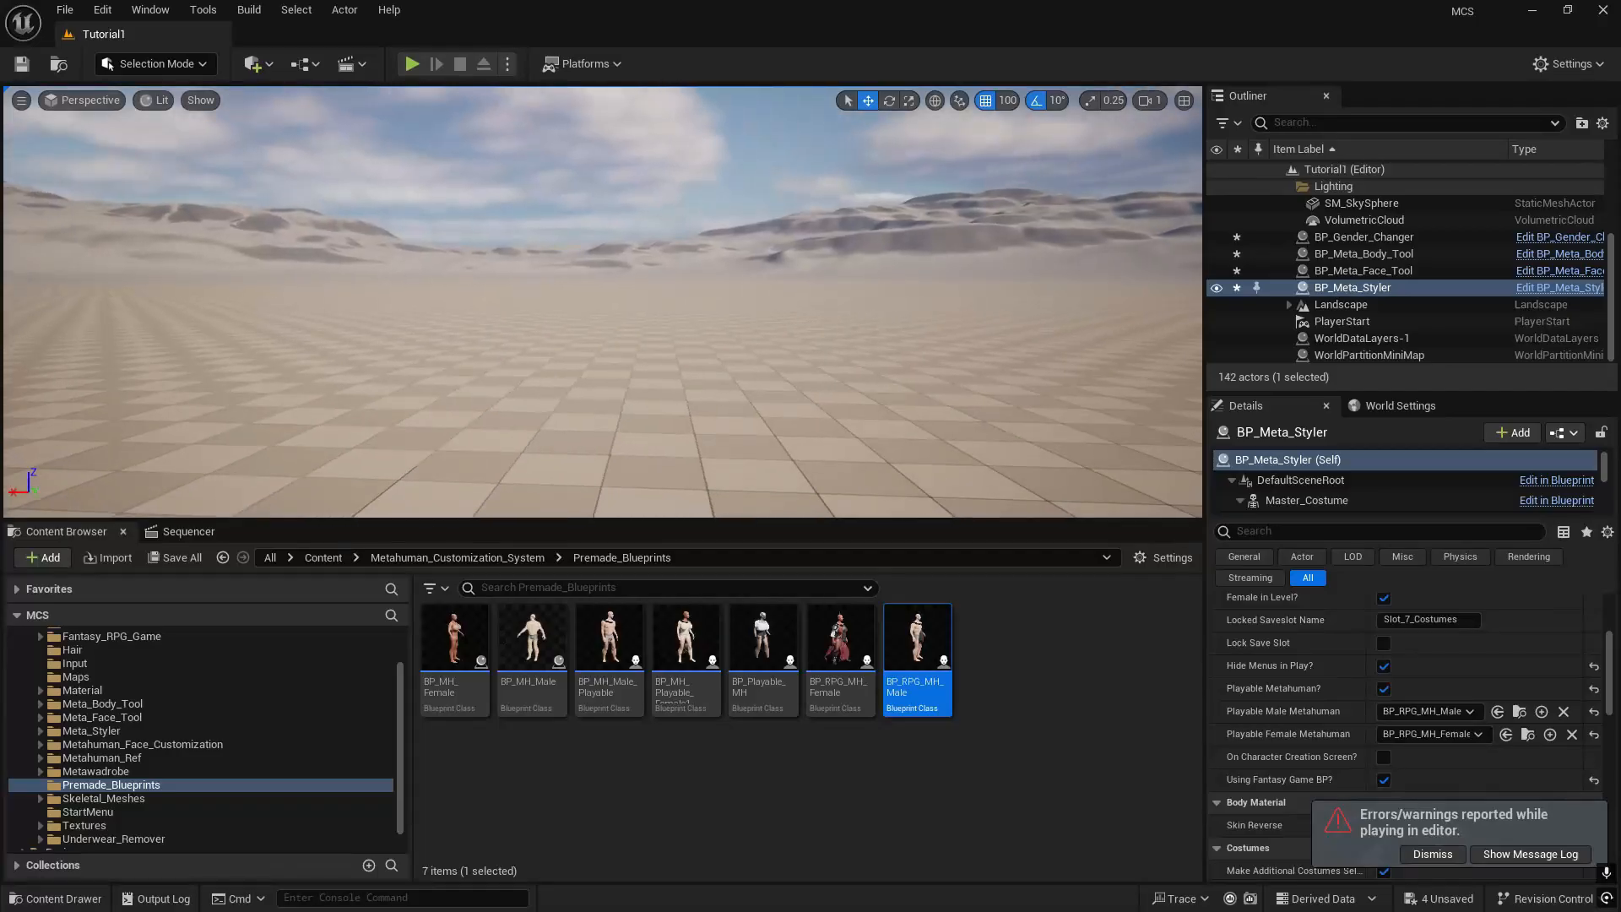
# - Create a new level from the Basic template, saving the four modified MetaHuman tool actors of Tutorial1
pyautogui.moveTo(949, 360); pyautogui.dragTo(625, 346, button='right')
pyautogui.press('f')
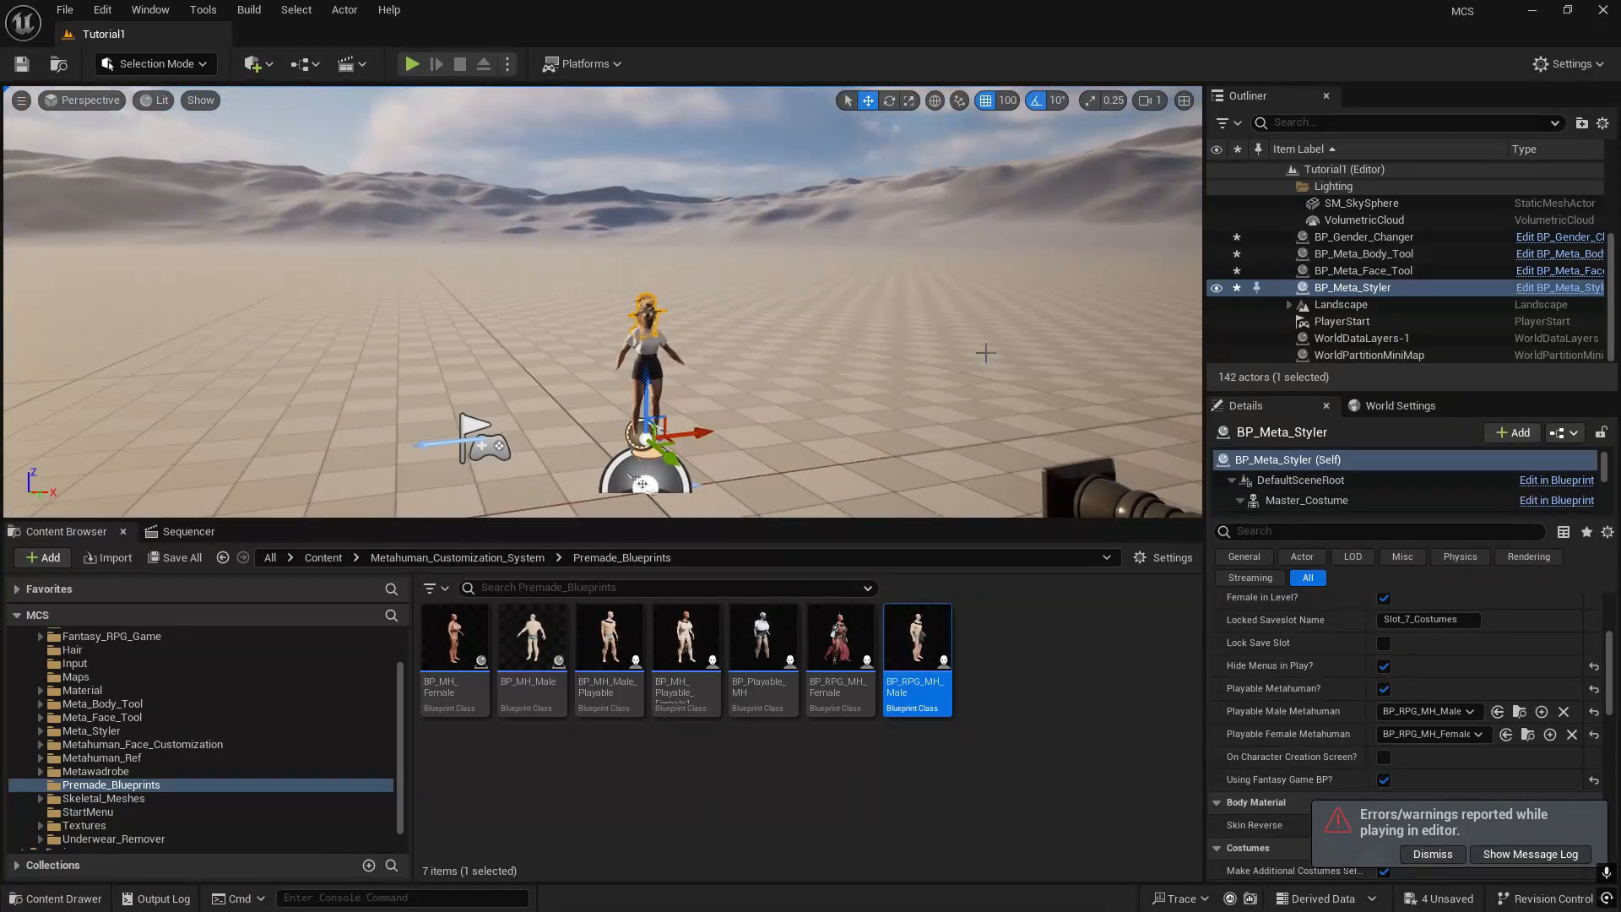
pyautogui.click(59, 9)
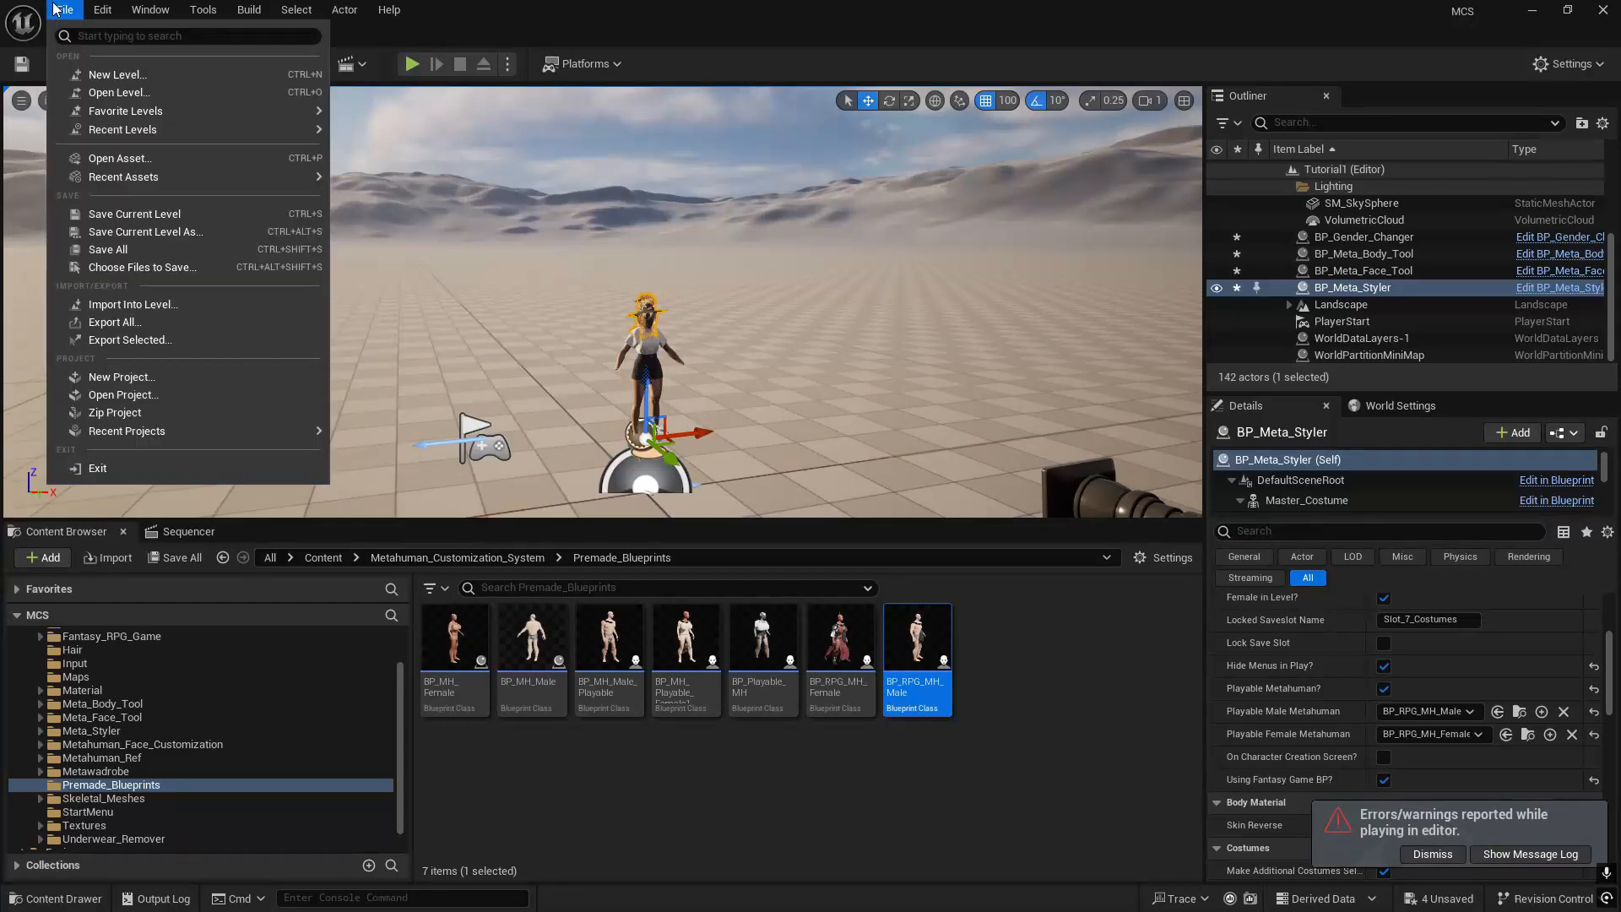
pyautogui.click(159, 71)
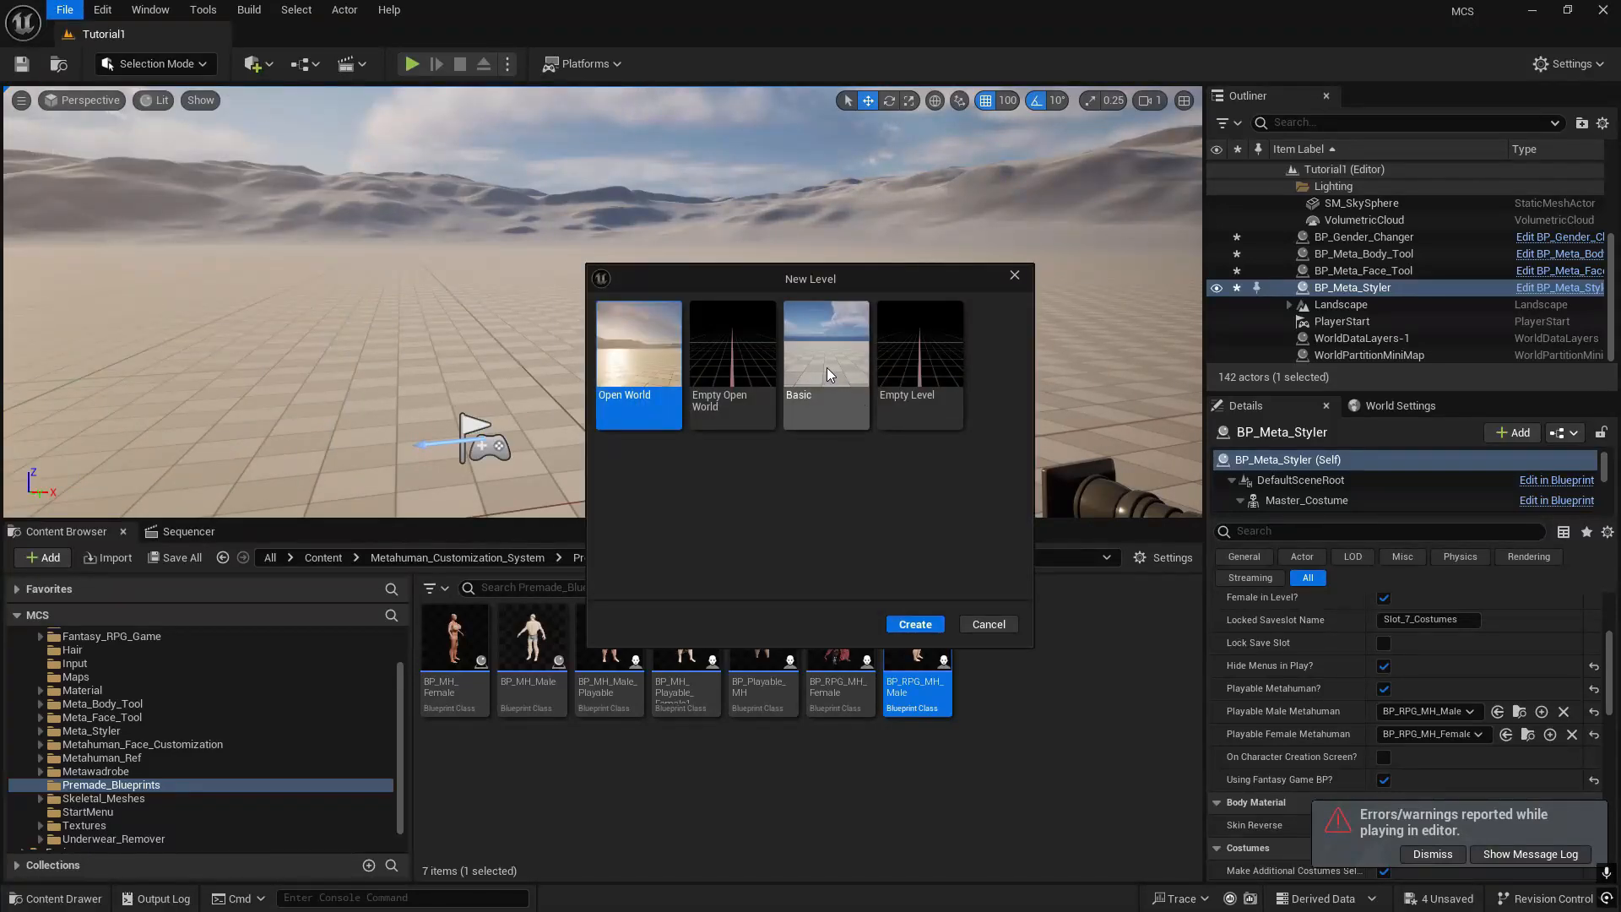
pyautogui.doubleClick(829, 362)
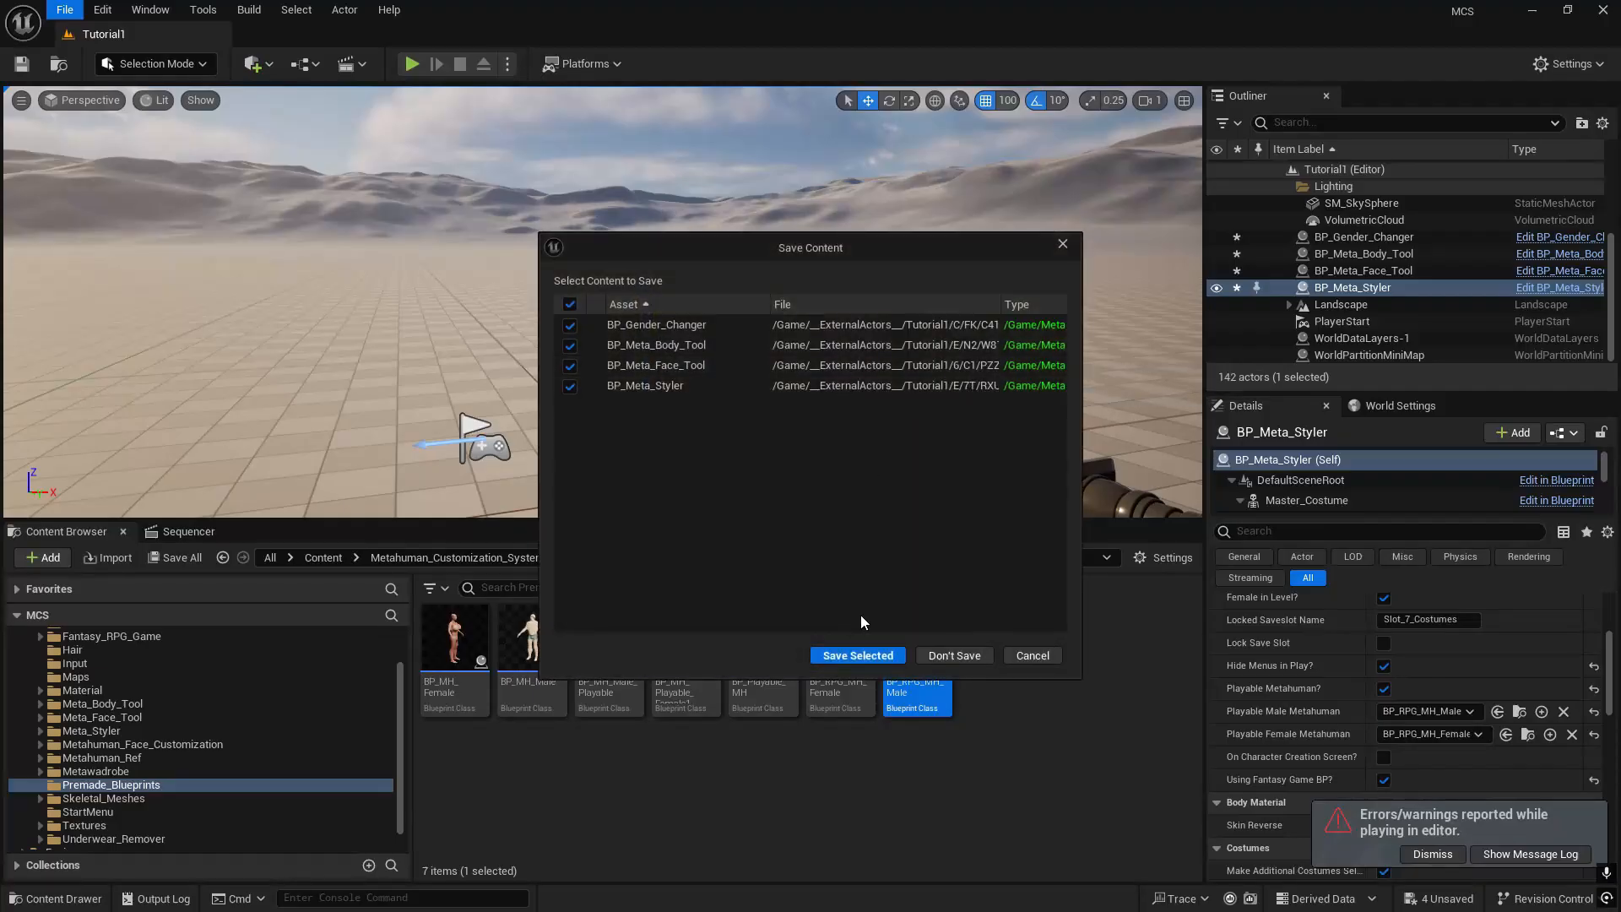
pyautogui.click(857, 657)
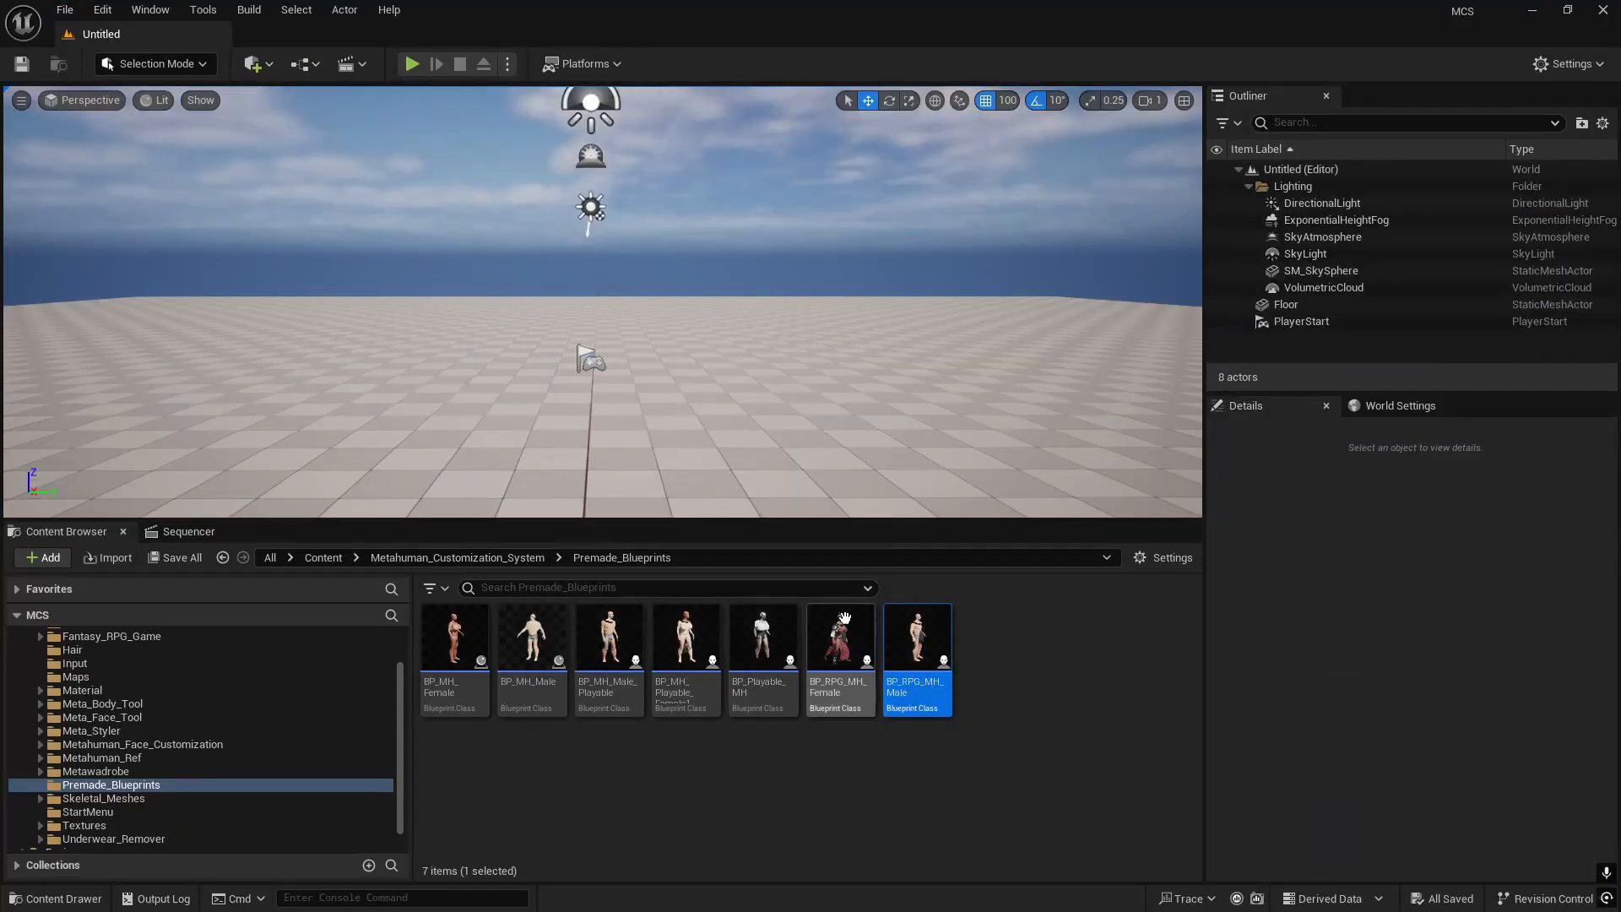
# - Add BP_Meta_Body_Tool from Meta_Body_Tool's Blueprints folder to the level and set its location to 0, 0, 0
pyautogui.scroll(3, 127, 689)
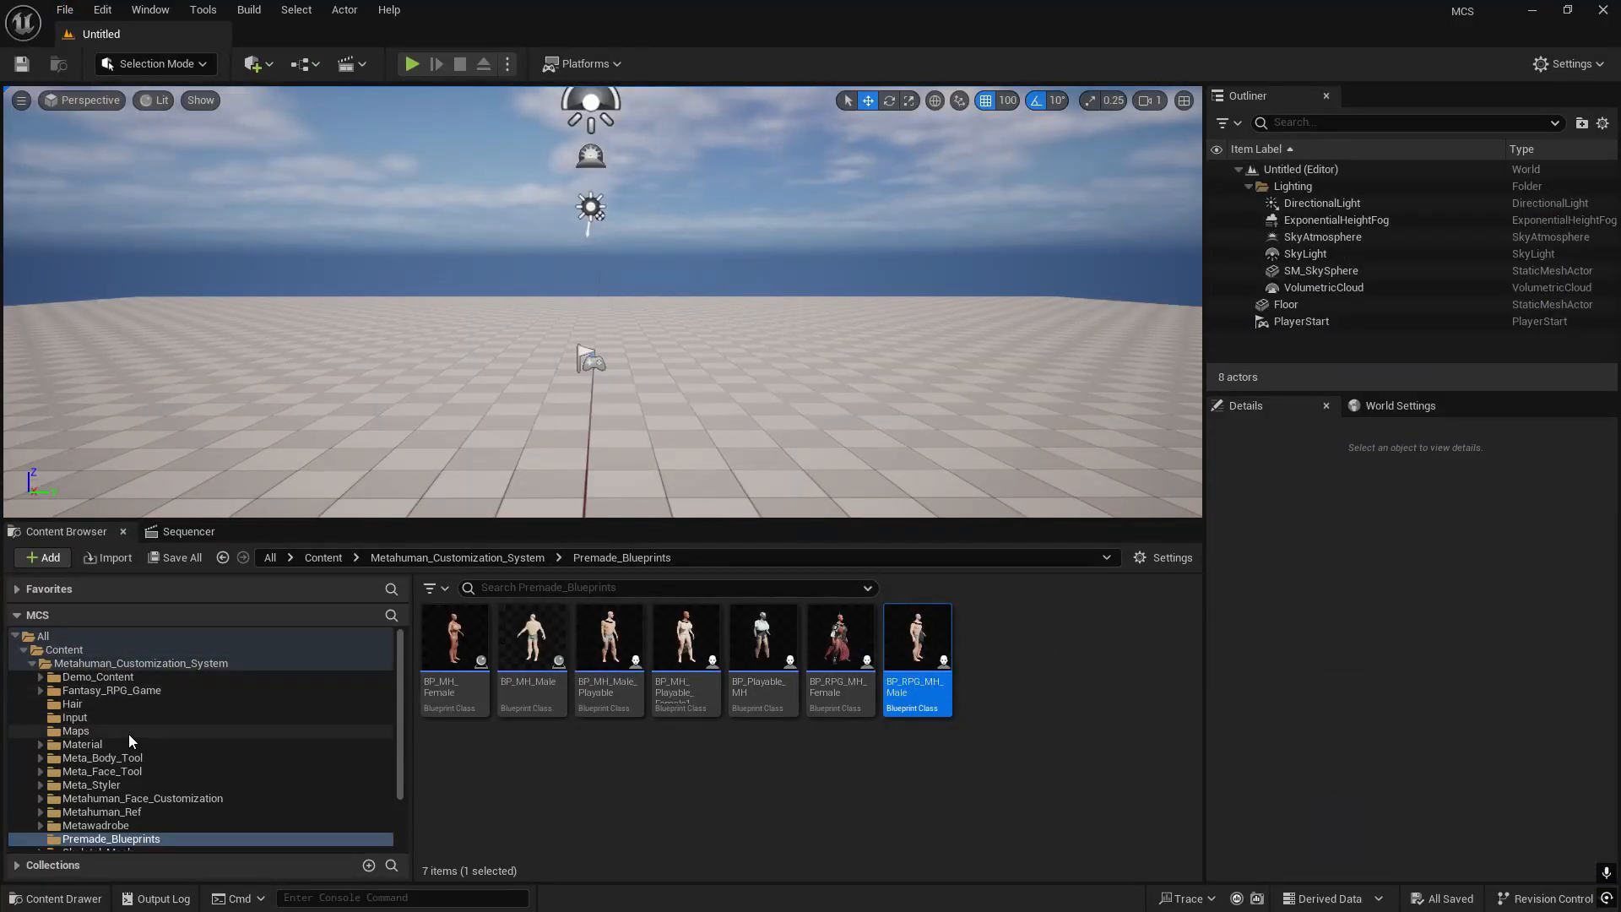
pyautogui.scroll(-2, 131, 747)
pyautogui.scroll(-2, 133, 762)
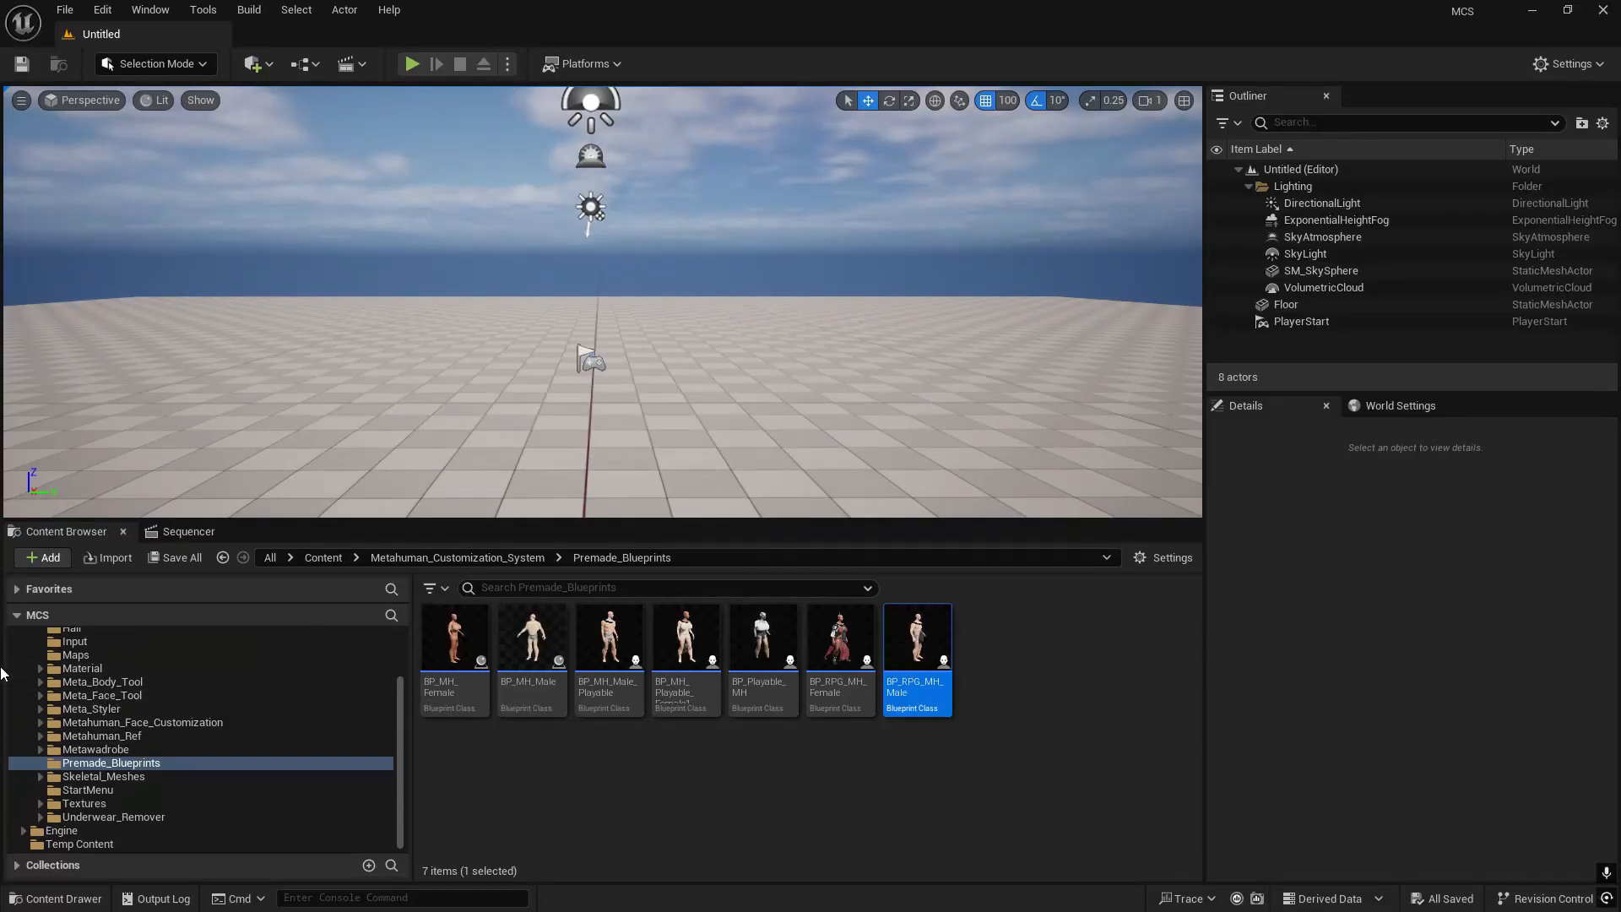
pyautogui.click(84, 683)
pyautogui.scroll(3, 80, 688)
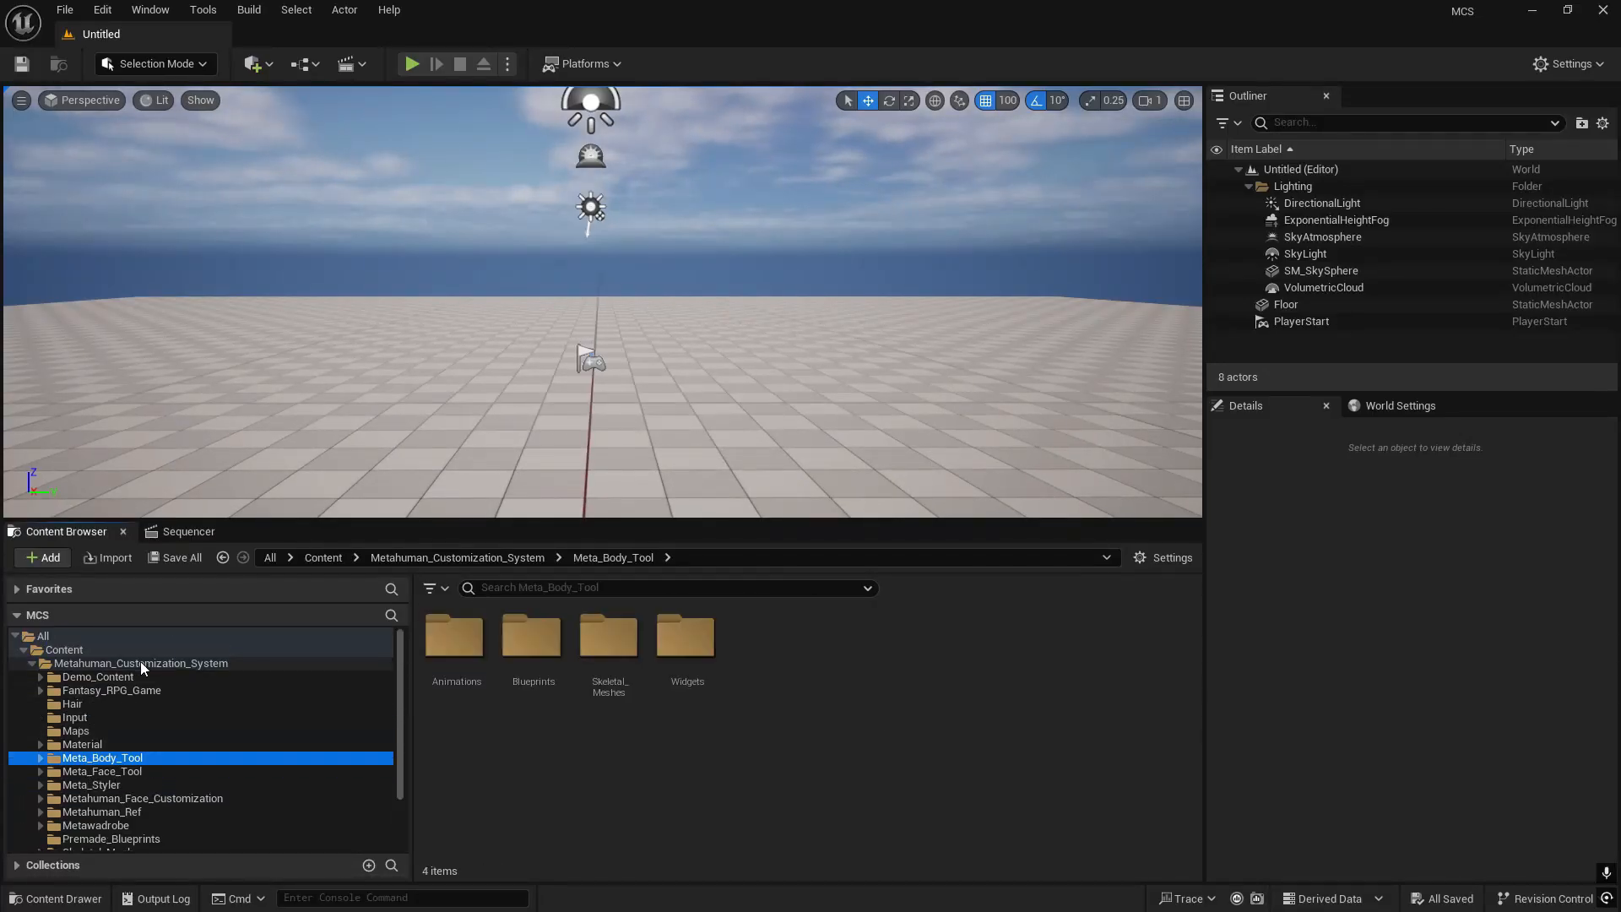
pyautogui.doubleClick(534, 669)
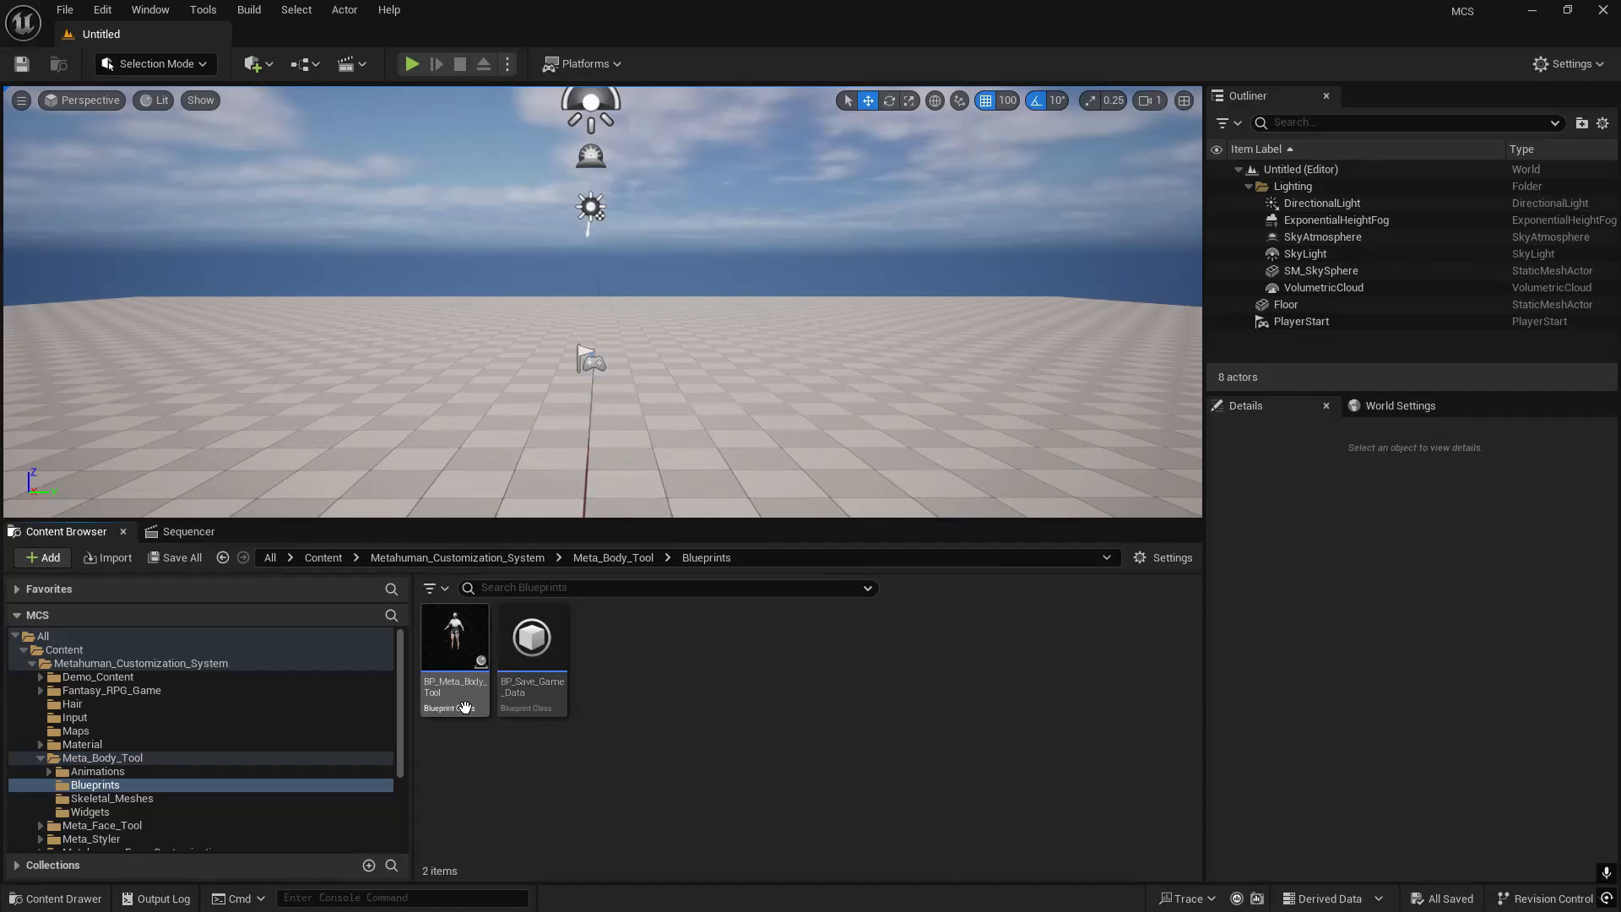
pyautogui.moveTo(464, 708); pyautogui.dragTo(676, 376)
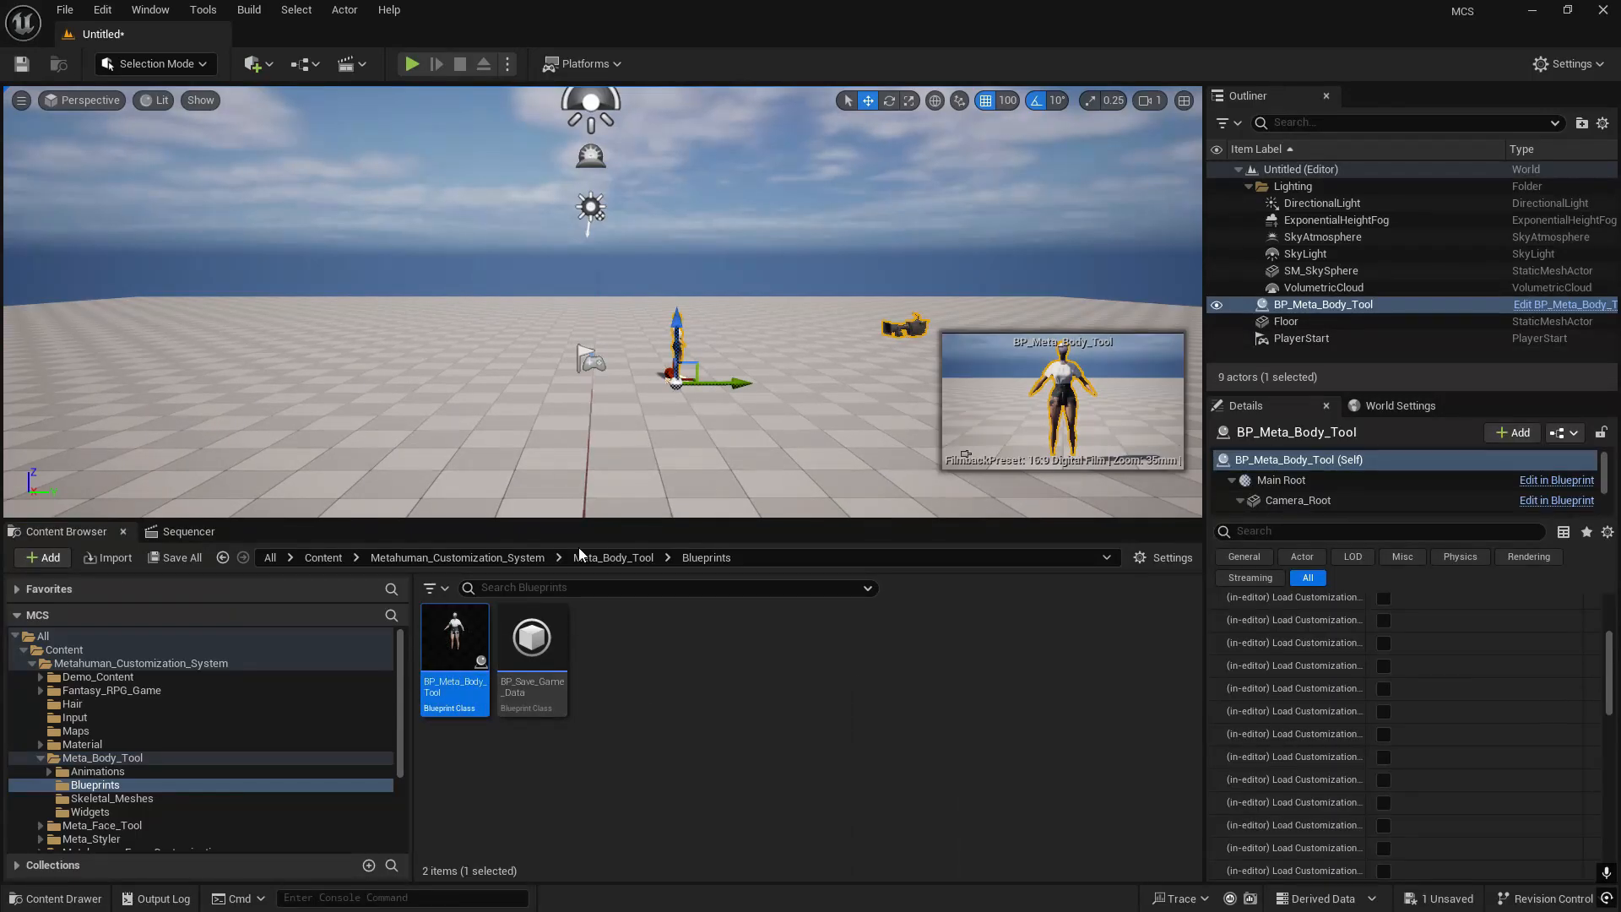
pyautogui.scroll(3, 1453, 608)
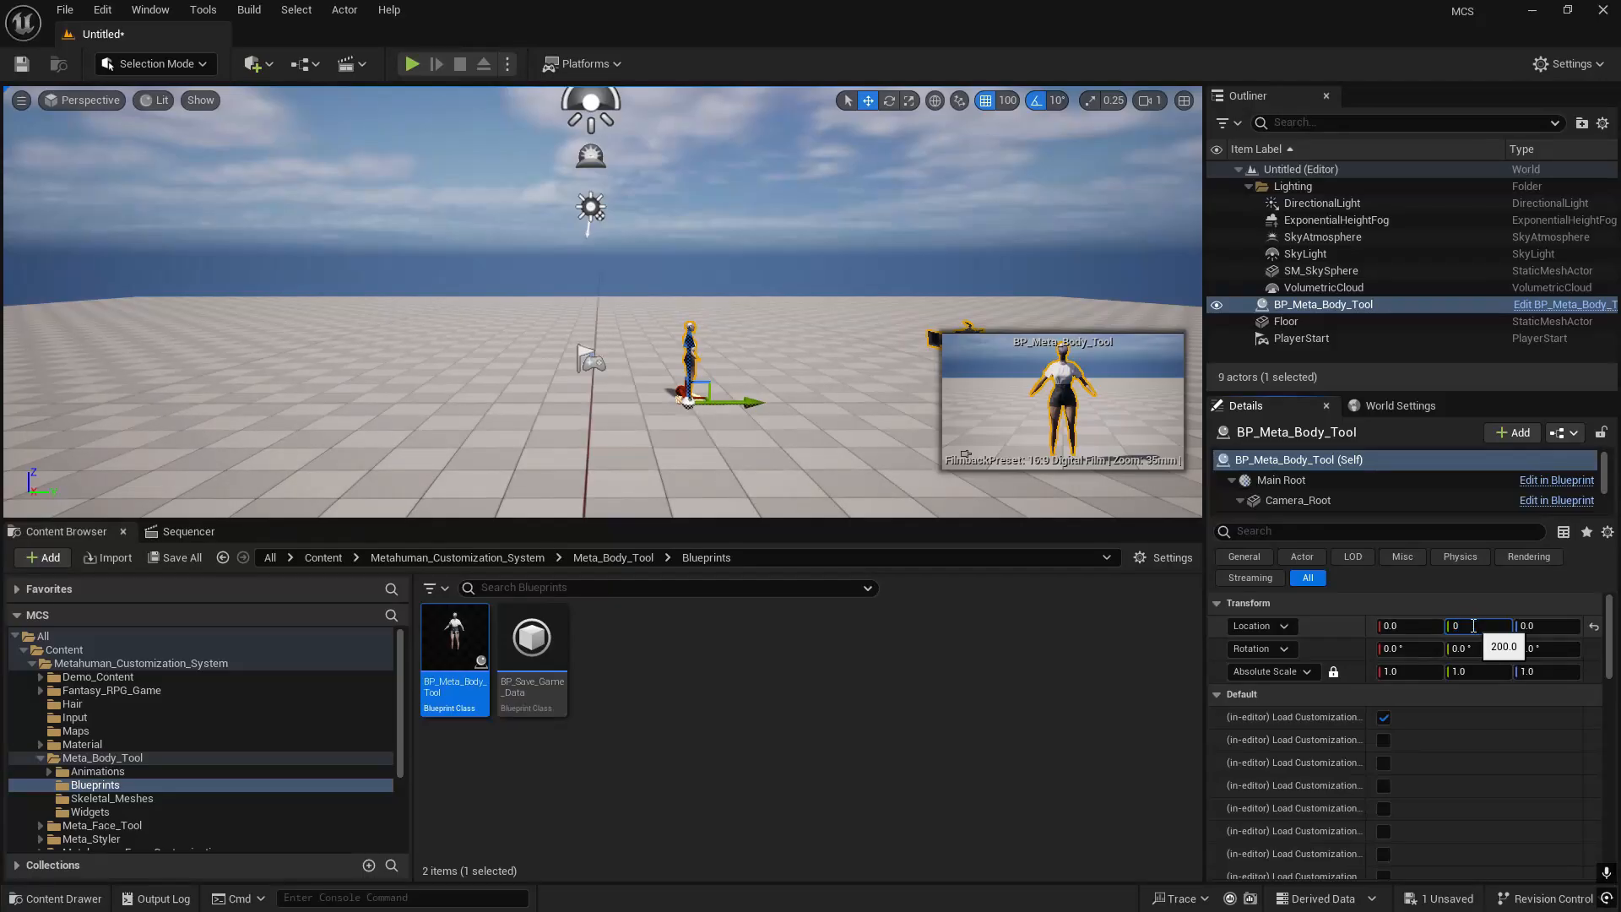
# - Add BP_Meta_Face_Tool from Meta_Face_Tool's Blueprints folder to the level and set its location to 0, 0, 0
pyautogui.scroll(-2, 152, 789)
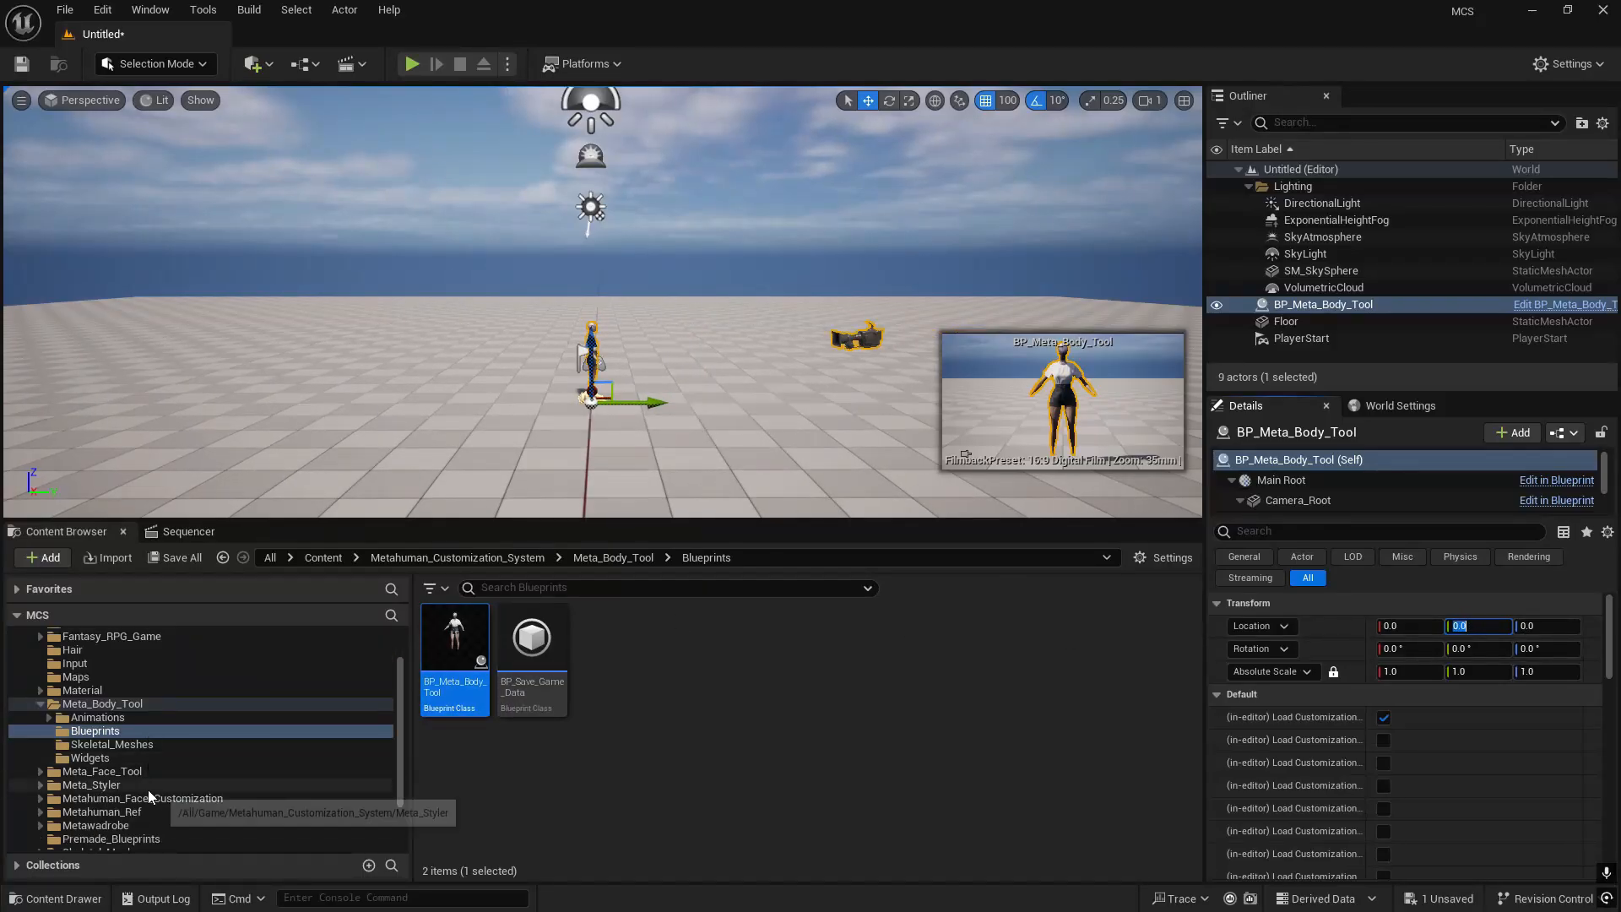
pyautogui.click(113, 772)
pyautogui.click(530, 654)
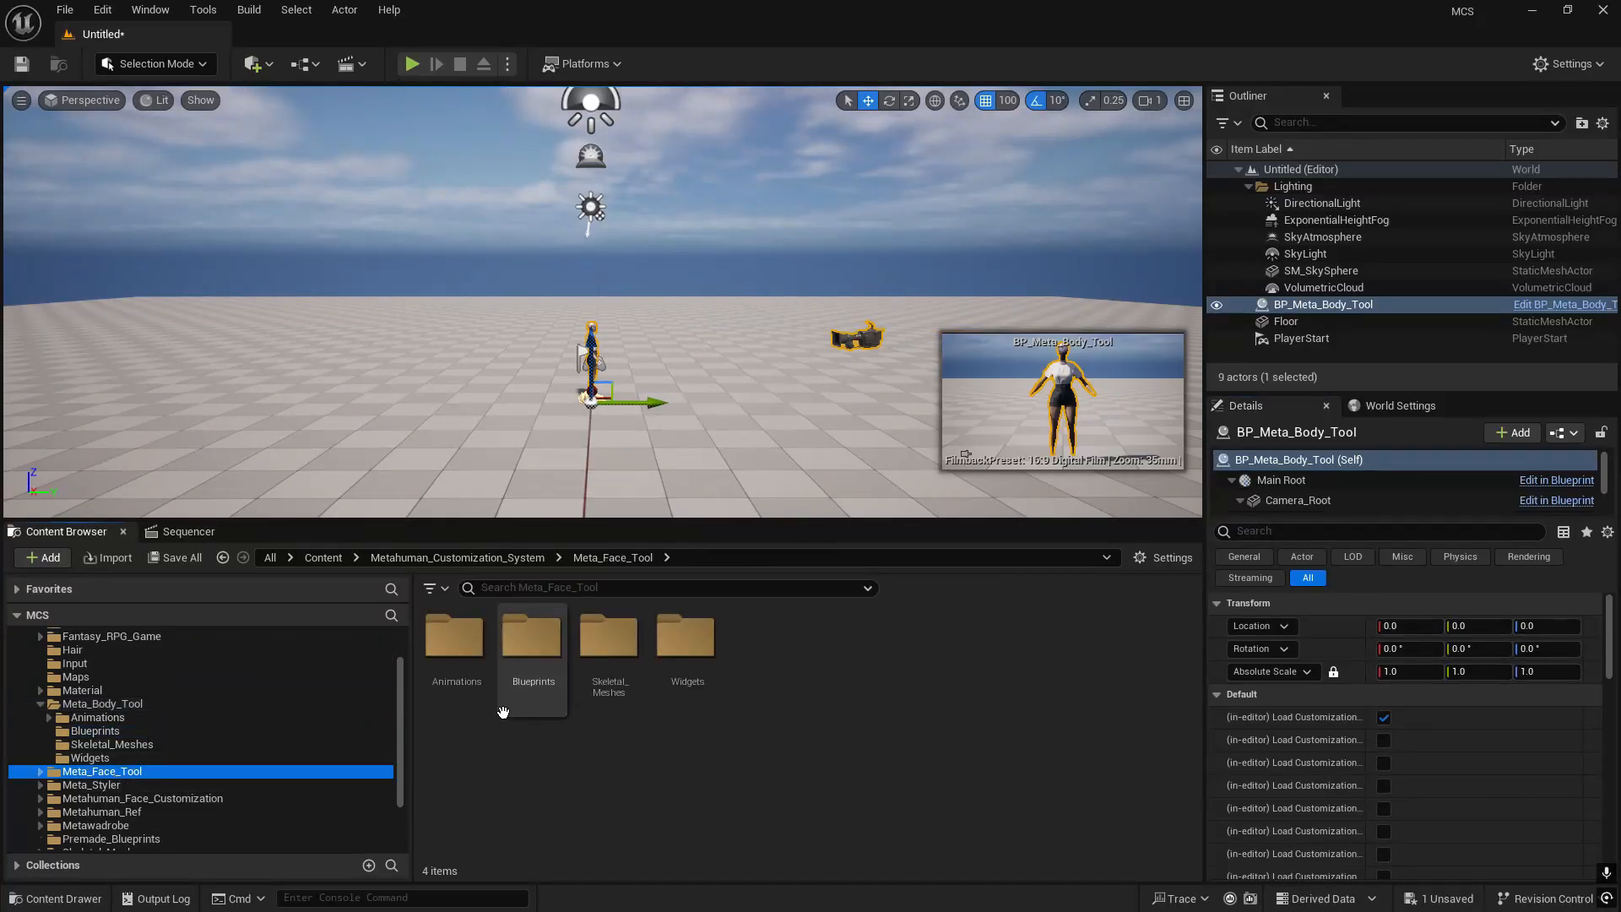
pyautogui.doubleClick(530, 654)
pyautogui.moveTo(453, 685); pyautogui.dragTo(760, 405)
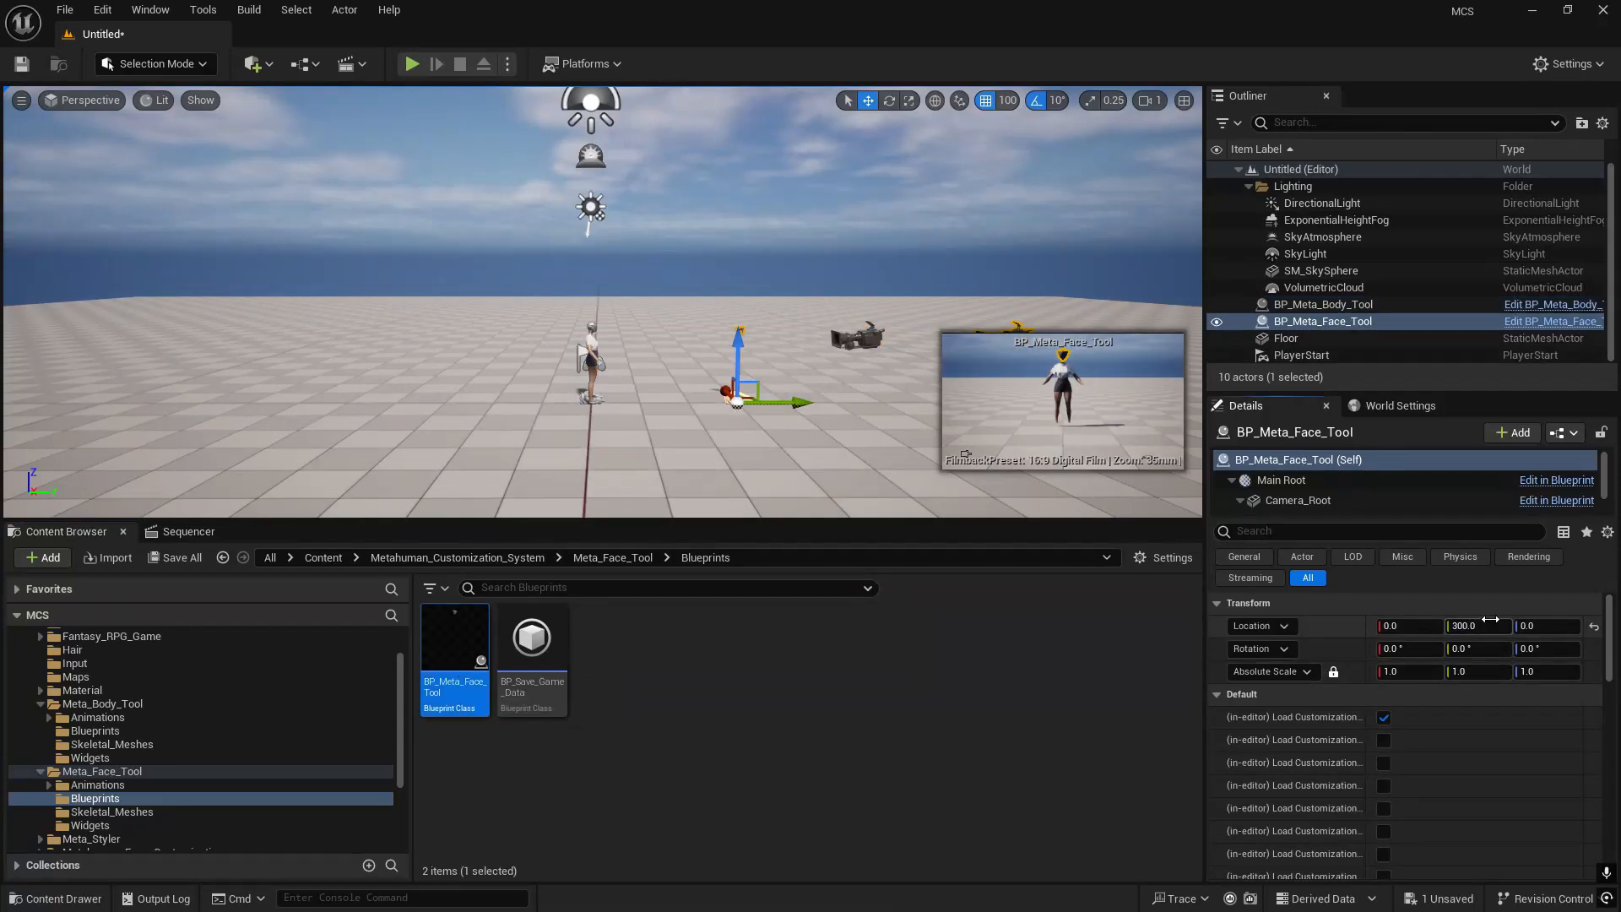
pyautogui.press('Return')
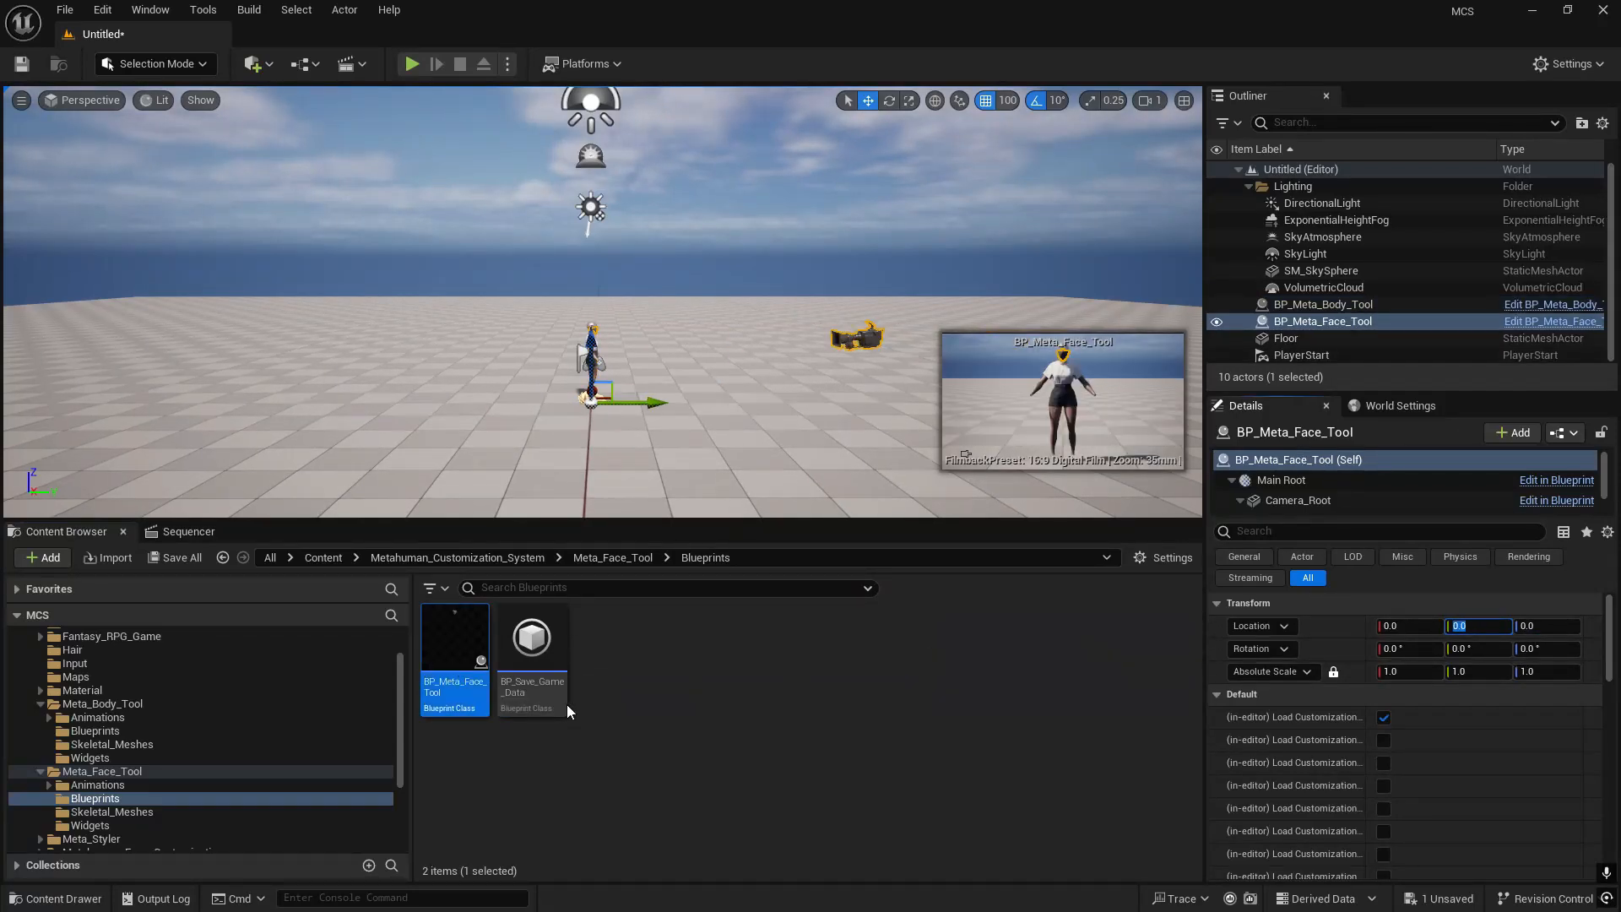
# - Add BP_Meta_Styler from the Meta_Styler blueprints folder to the level and set its location to 0, 0, 0
pyautogui.scroll(-2, 80, 789)
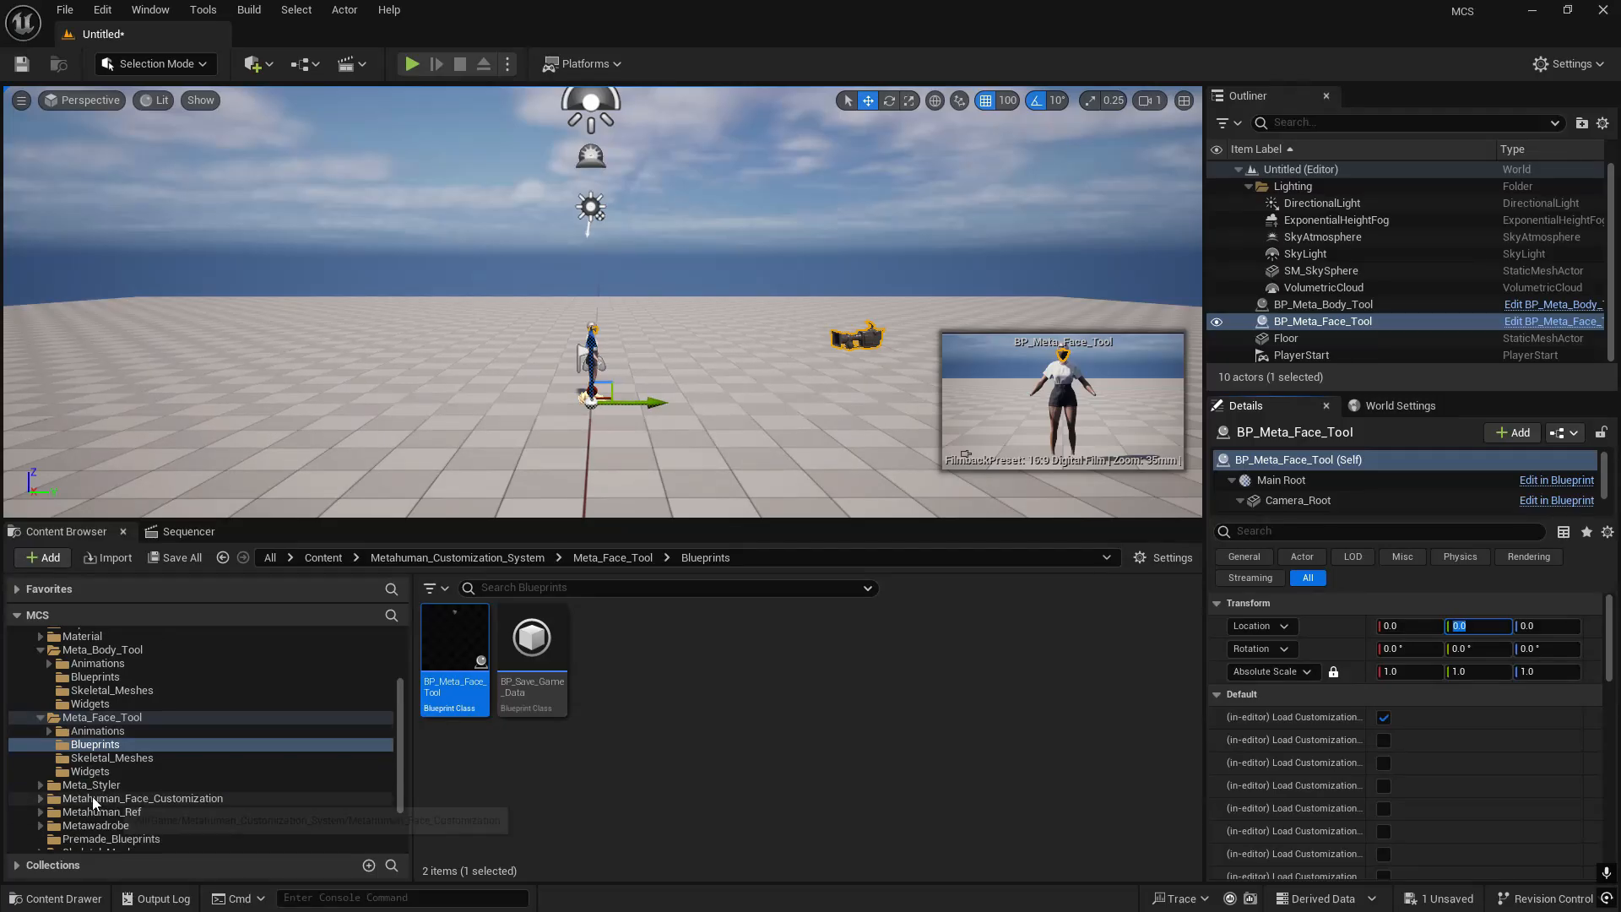
pyautogui.click(90, 785)
pyautogui.doubleClick(90, 785)
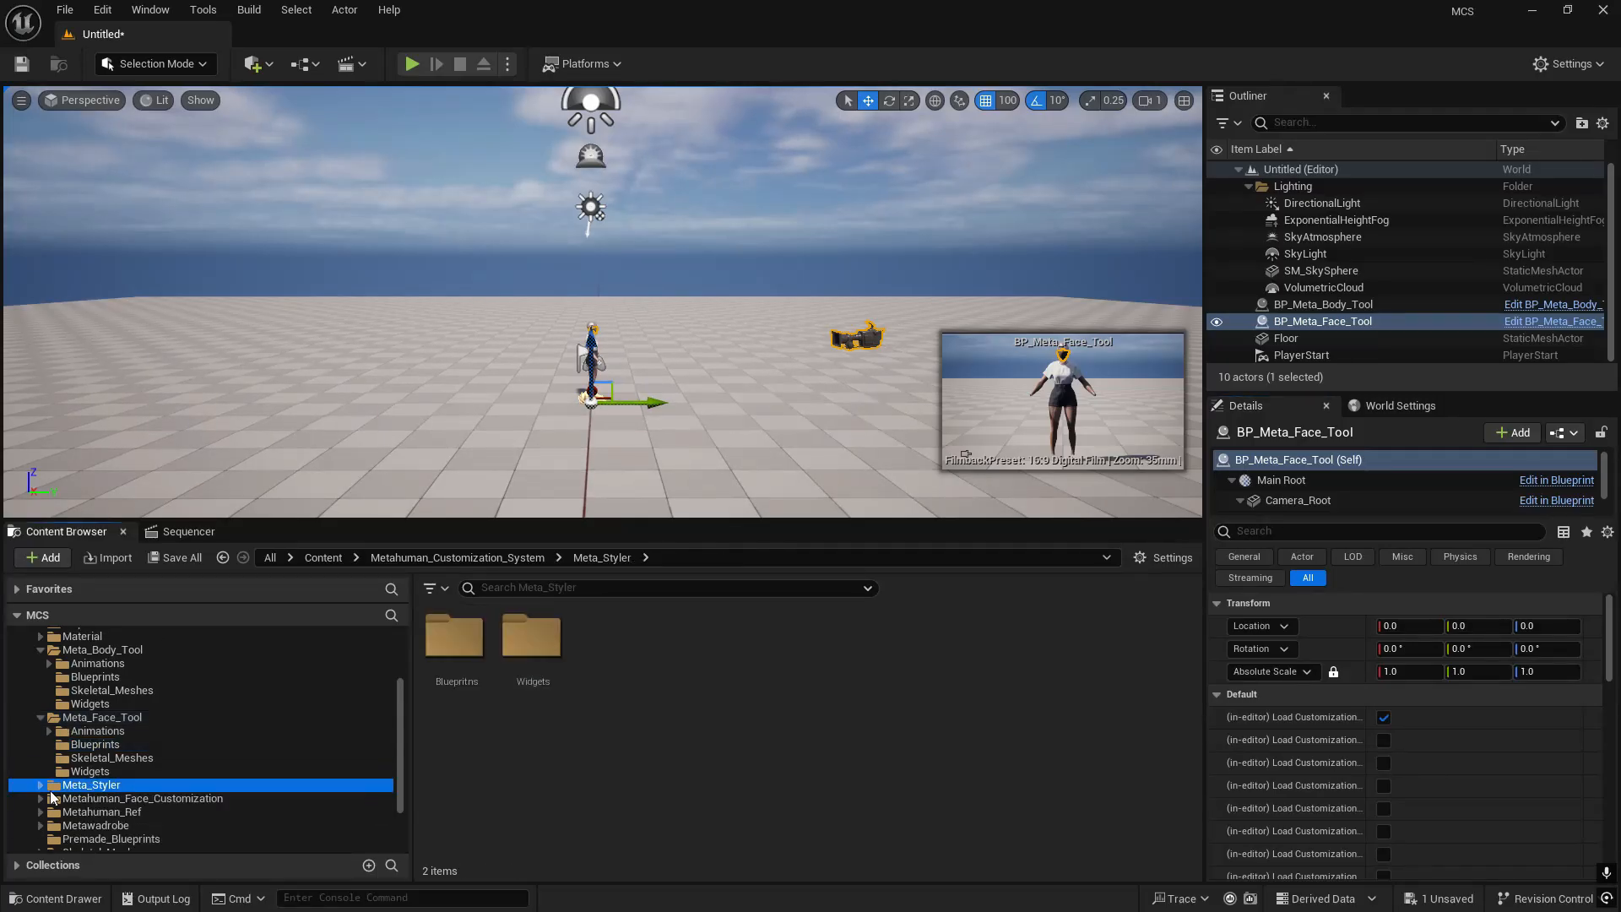
pyautogui.doubleClick(454, 642)
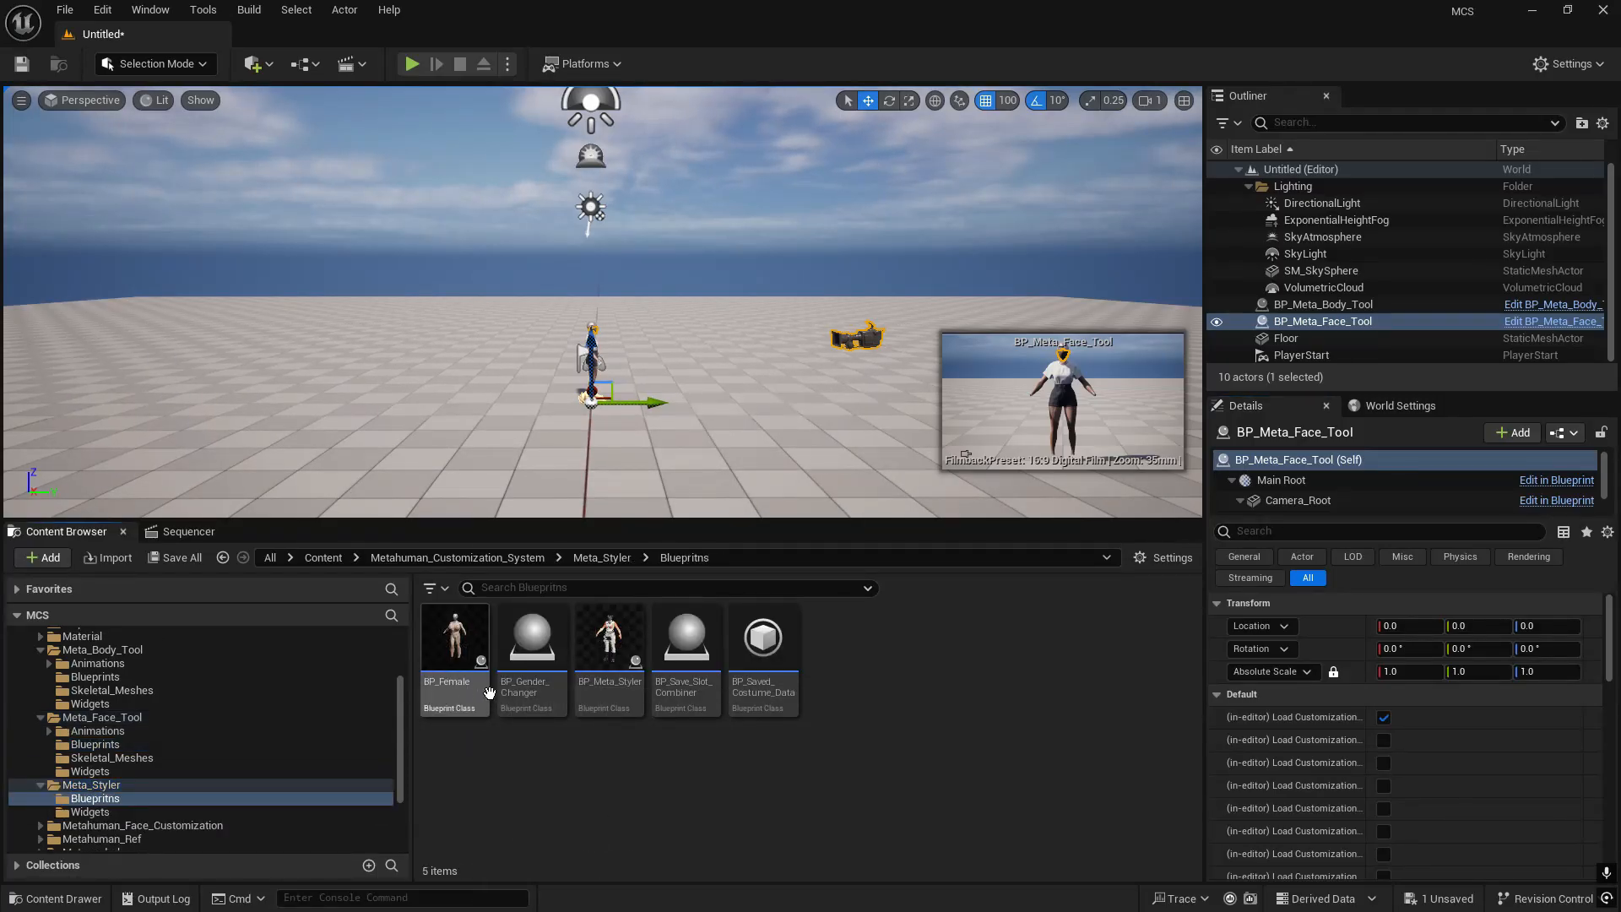
pyautogui.click(610, 646)
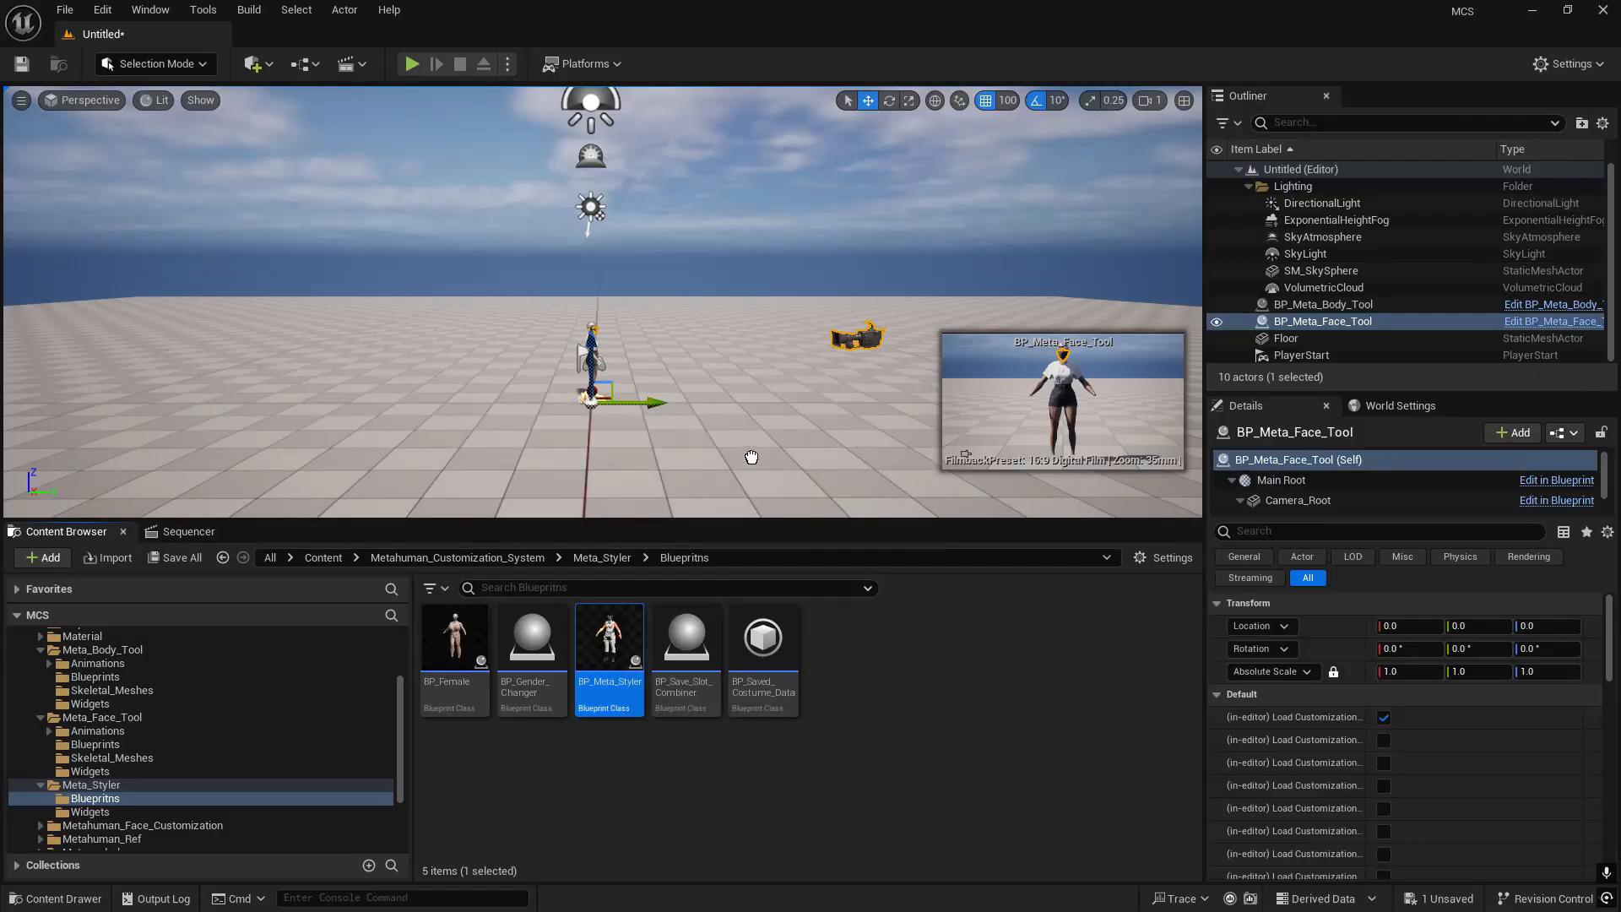
pyautogui.moveTo(699, 424); pyautogui.dragTo(704, 422)
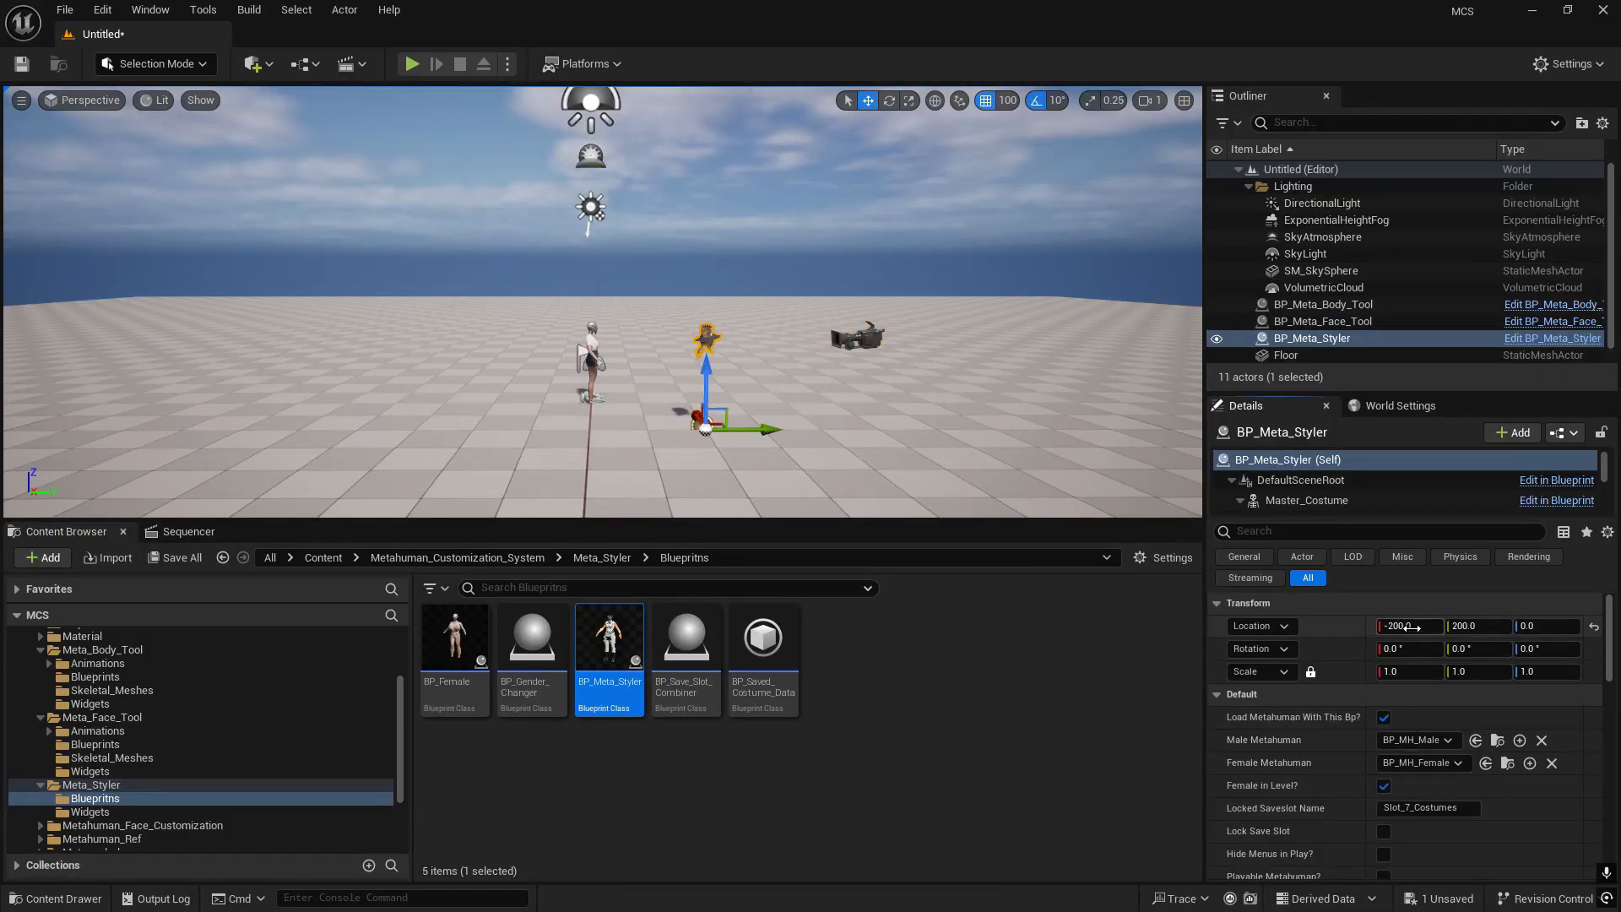
pyautogui.click(1467, 626)
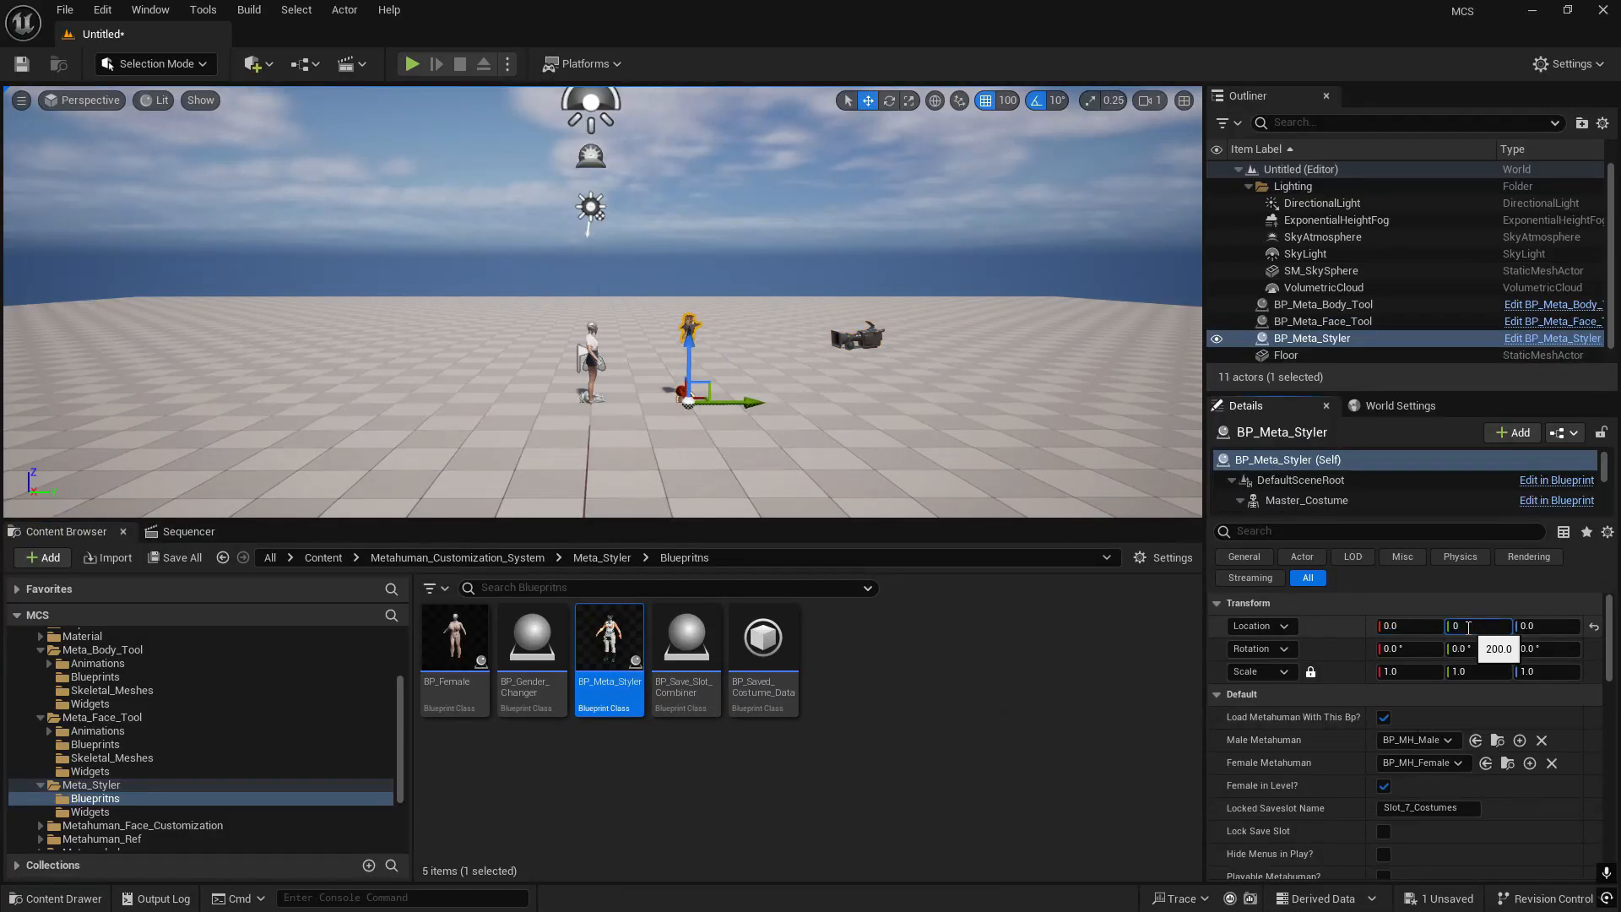
pyautogui.press('Return')
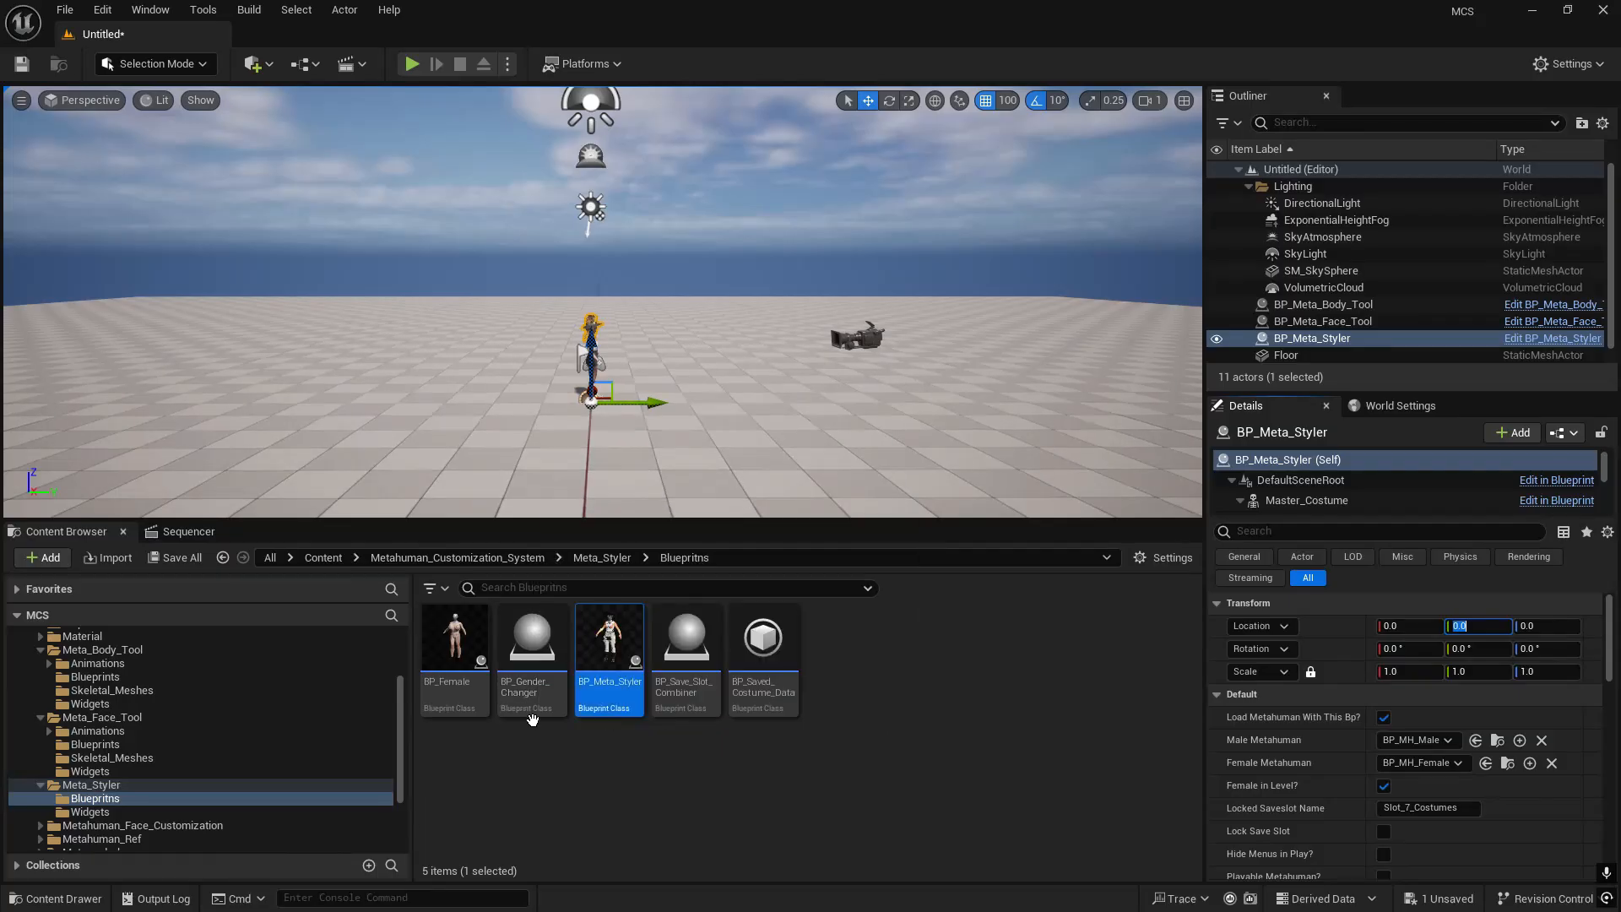
# - Place BP_Gender_Changer on the floor beside the character, at about X -100, Y 300
pyautogui.click(532, 646)
pyautogui.moveTo(759, 423); pyautogui.dragTo(761, 425)
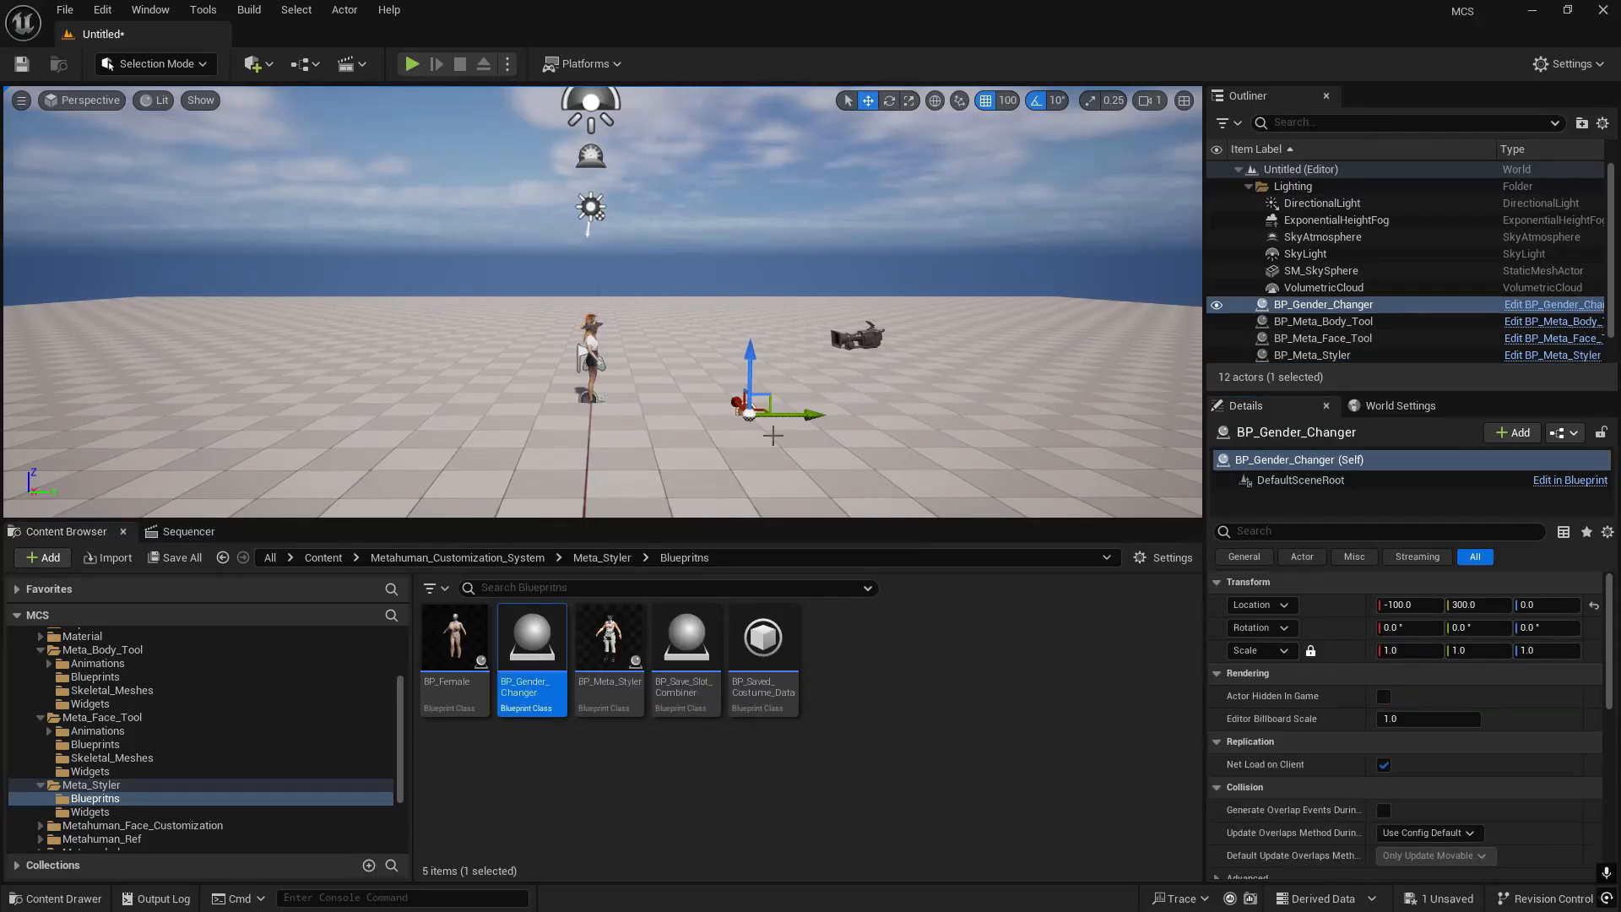
pyautogui.moveTo(903, 439); pyautogui.dragTo(814, 437, button='right')
pyautogui.press('d')
pyautogui.press('w')
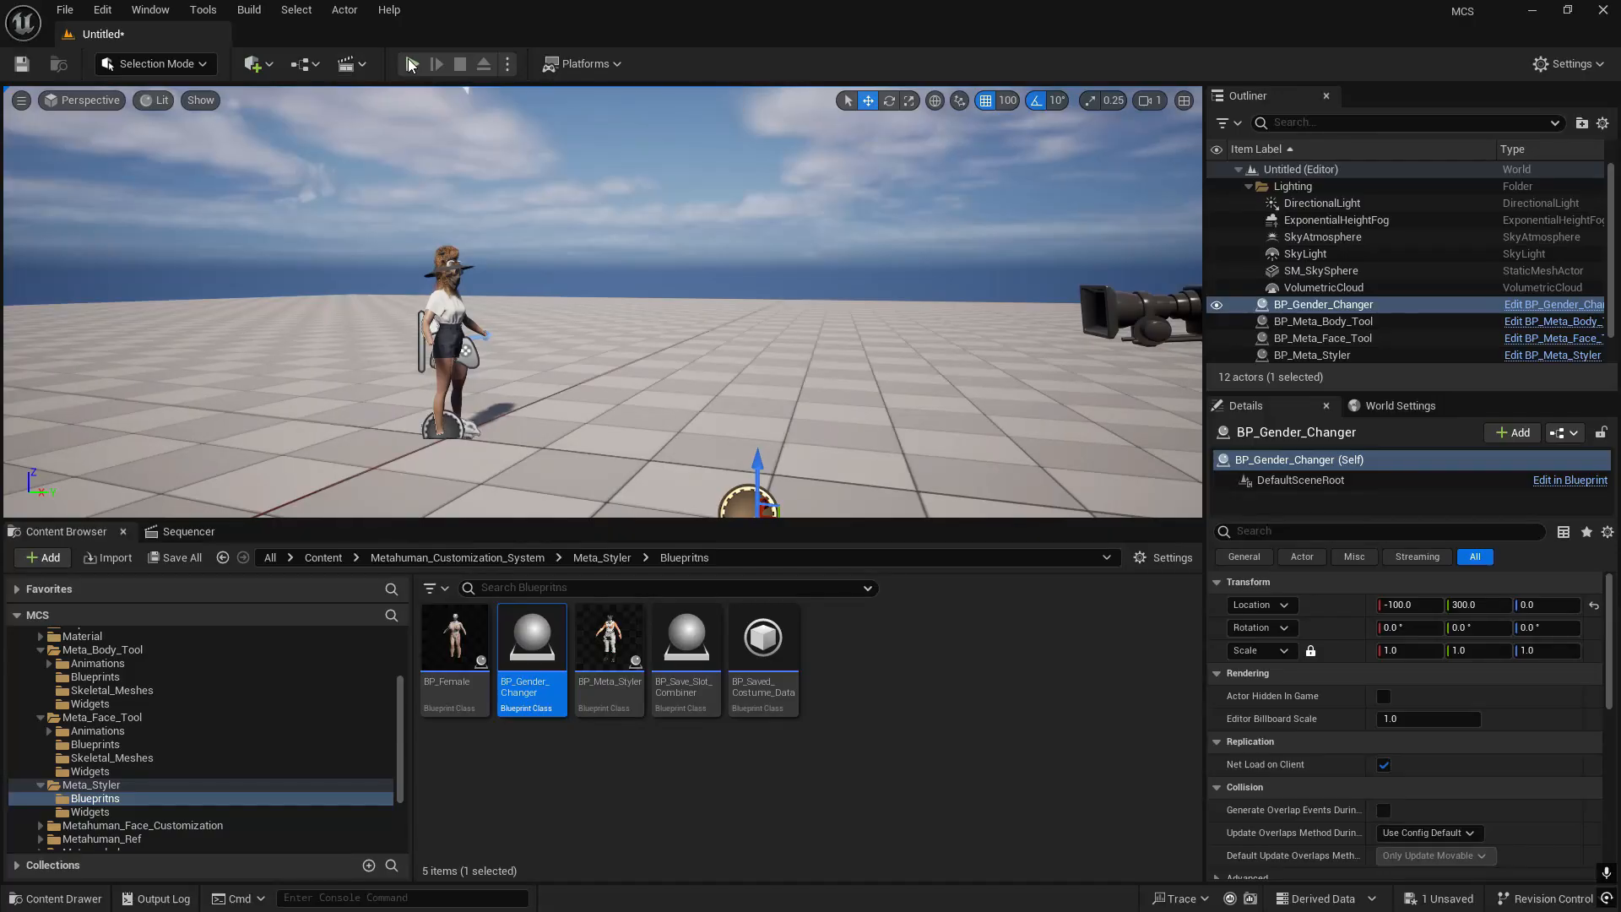
# - Play-test the new level with its customization menus, stop the session, and bring the character back into view
pyautogui.click(412, 64)
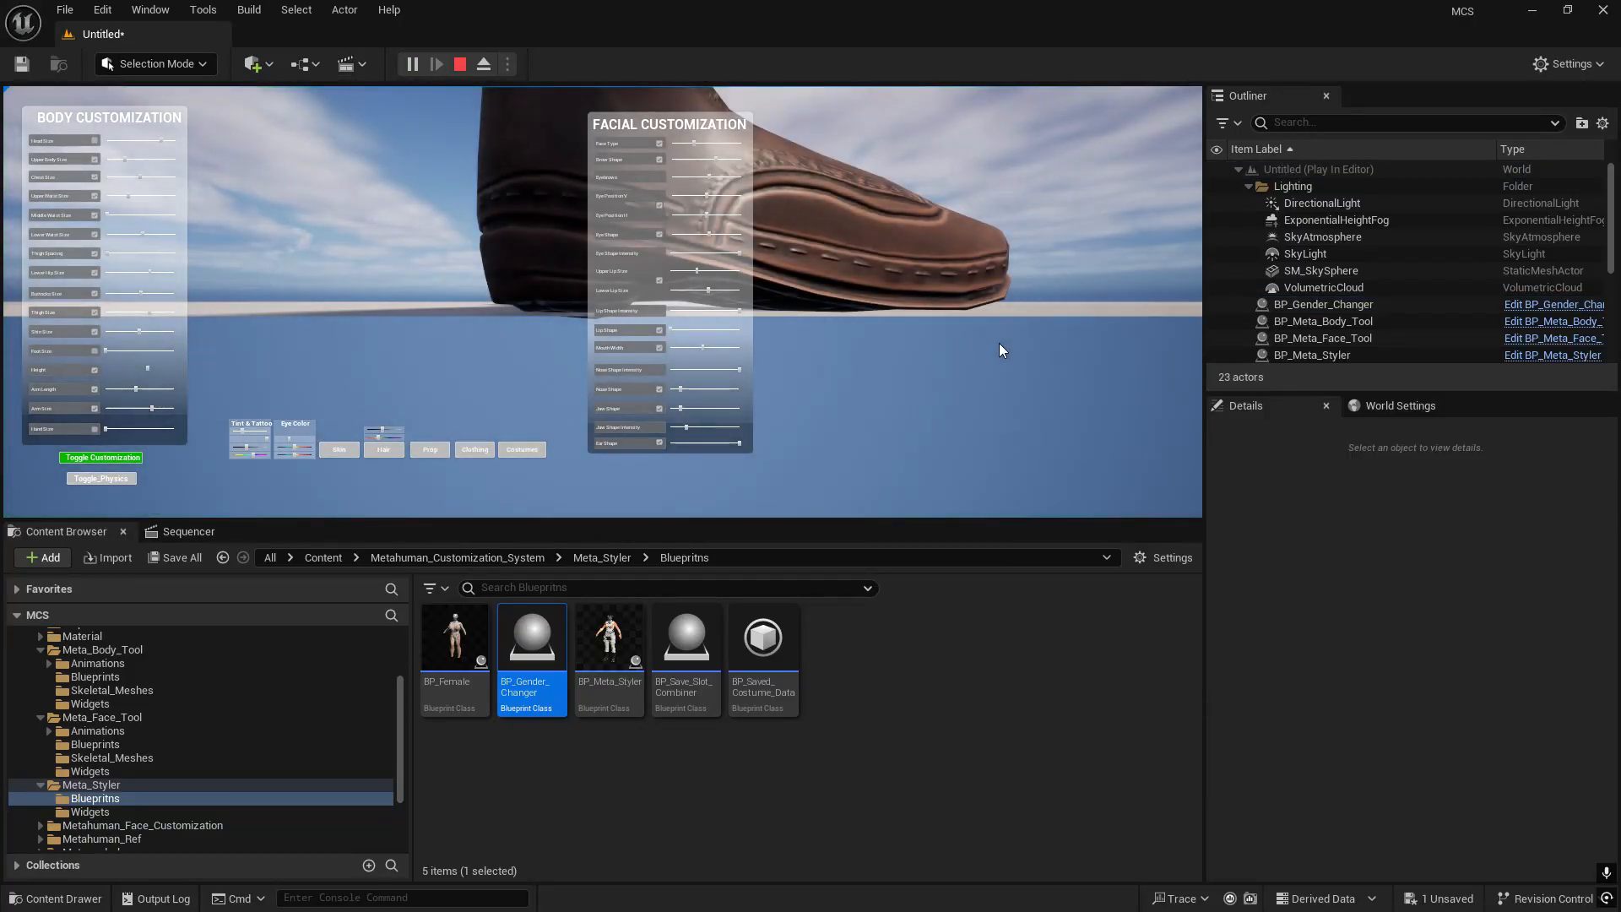
pyautogui.click(460, 64)
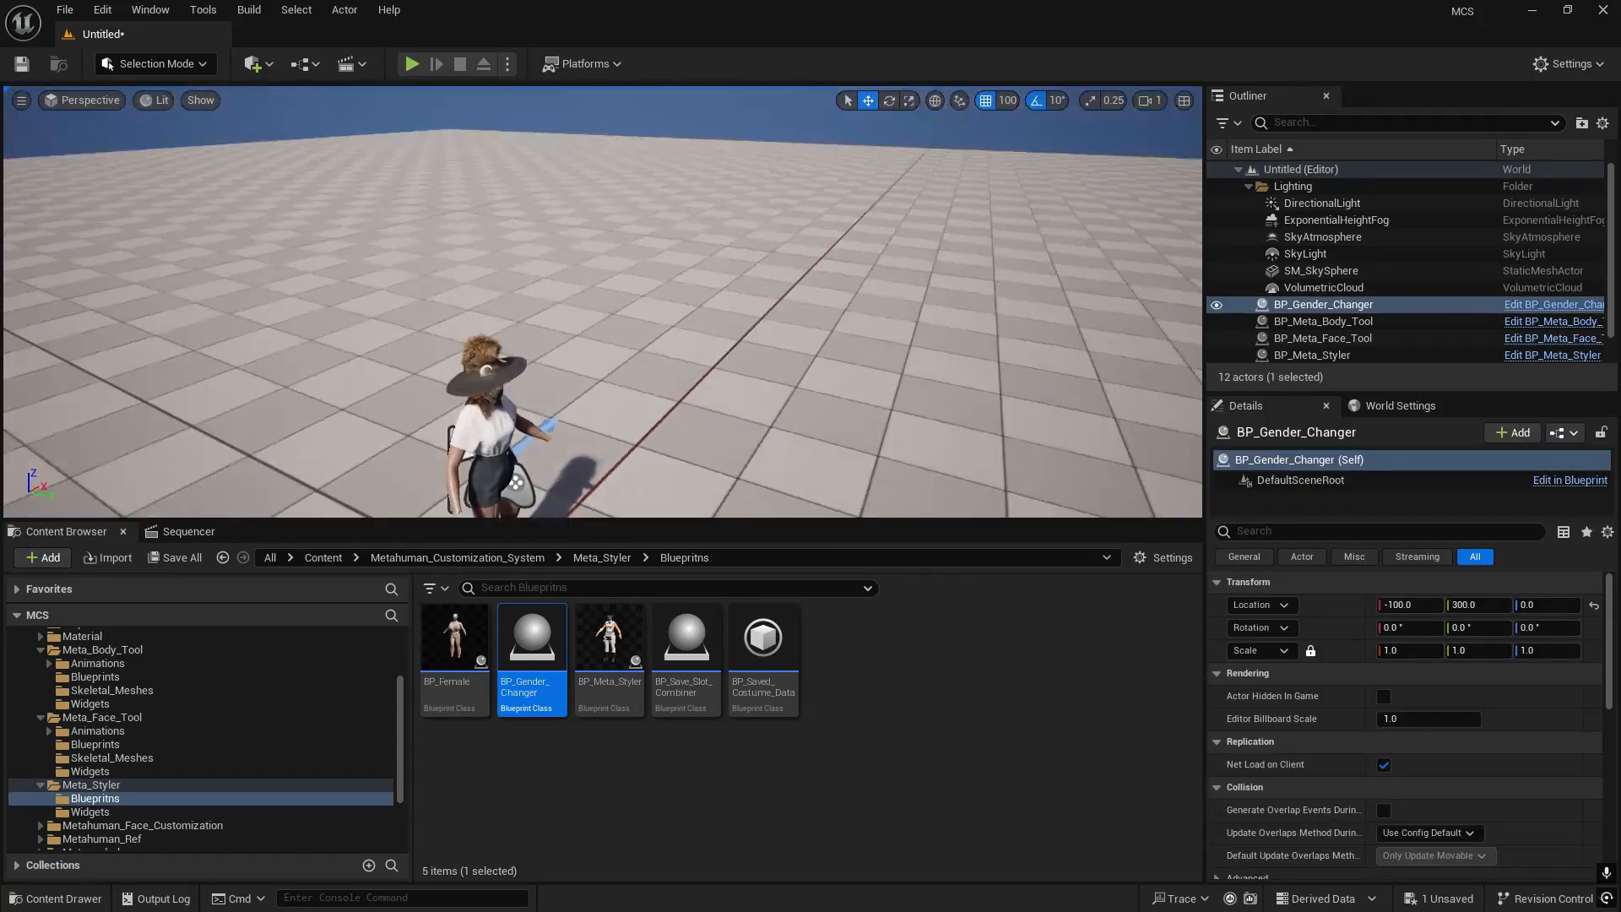
pyautogui.moveTo(591, 304)
pyautogui.mouseDown(button='right')
pyautogui.moveTo(667, 317)
pyautogui.moveTo(582, 282)
pyautogui.moveTo(608, 291)
pyautogui.mouseUp(button='right')
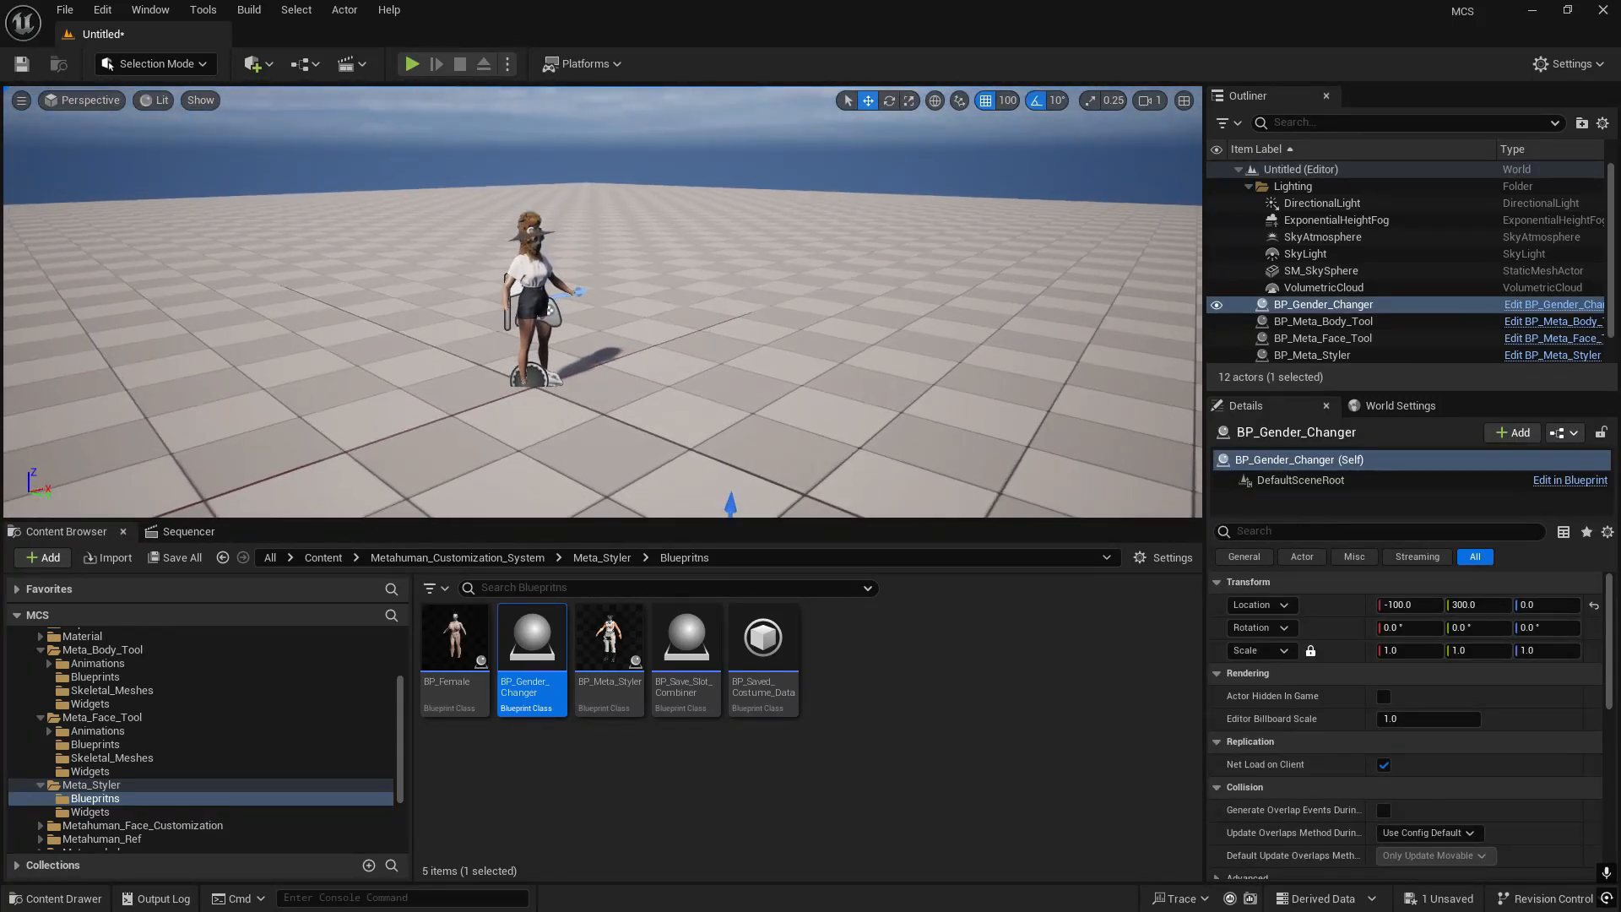
pyautogui.moveTo(622, 159); pyautogui.dragTo(605, 158, button='right')
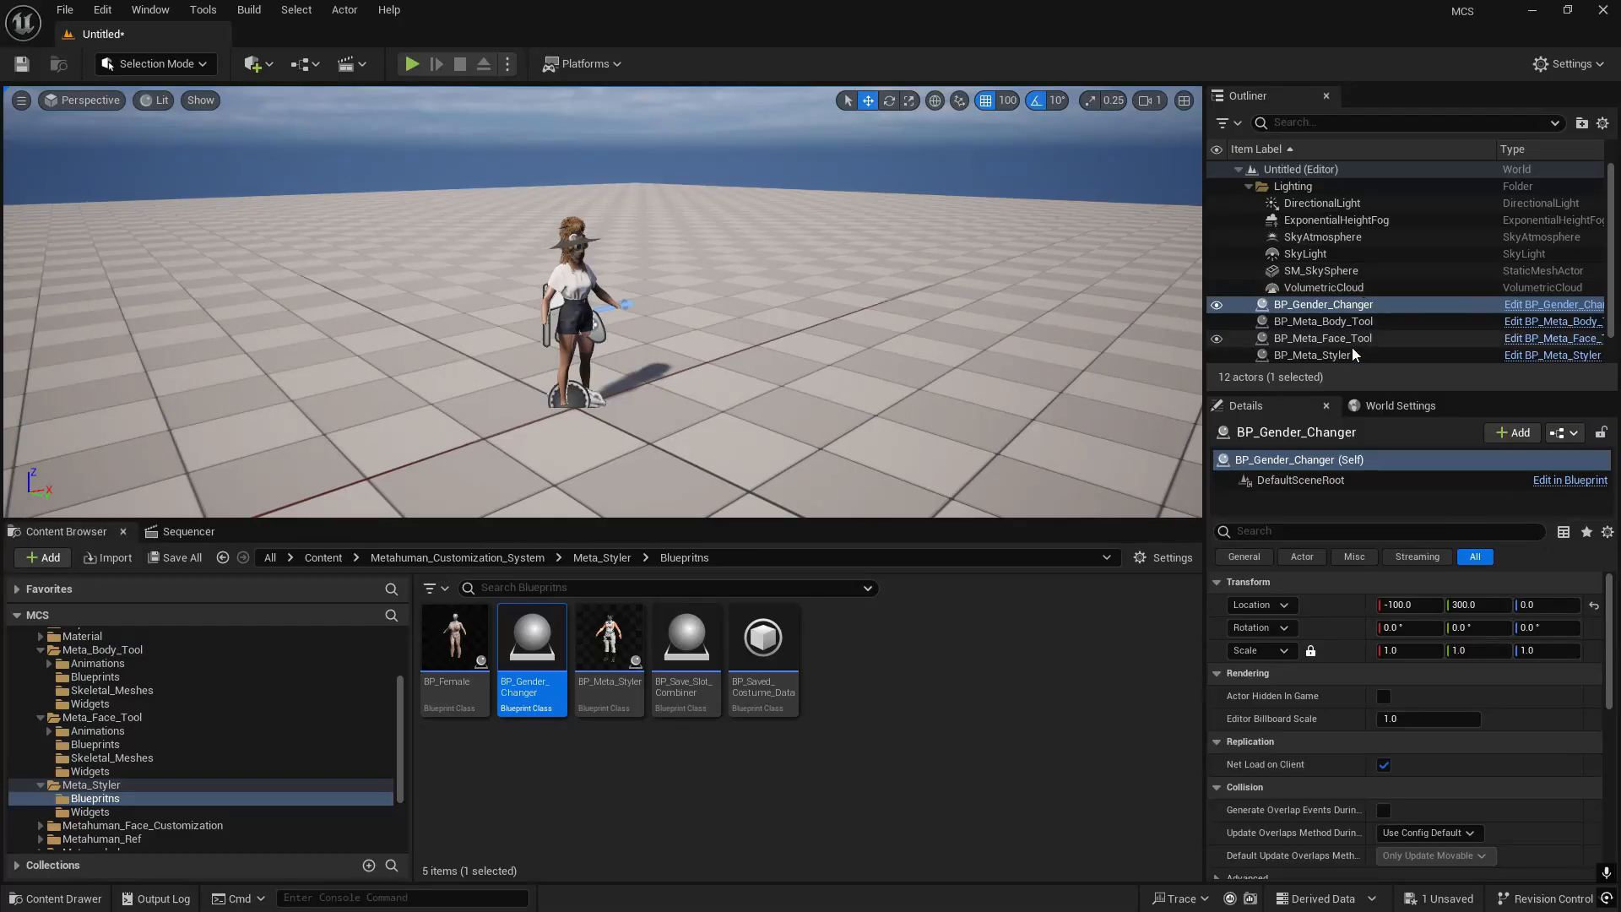
# - Enable Playable Metahuman and Hide Menus in Play on BP_Meta_Styler
pyautogui.click(1326, 354)
pyautogui.scroll(-4, 1401, 739)
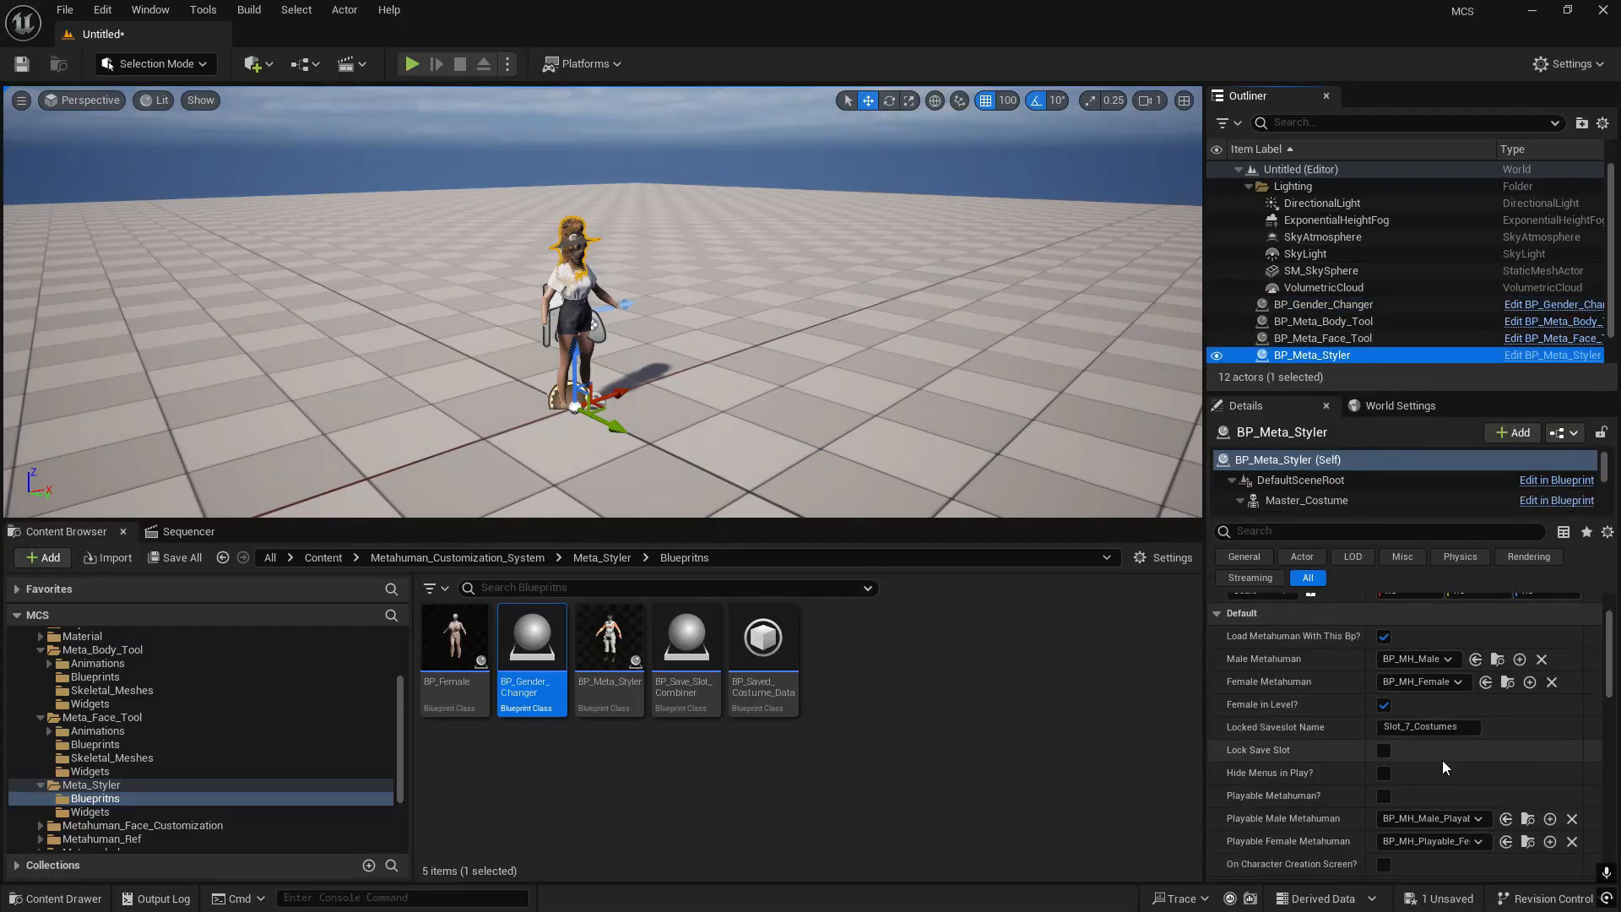
pyautogui.scroll(-1, 1446, 726)
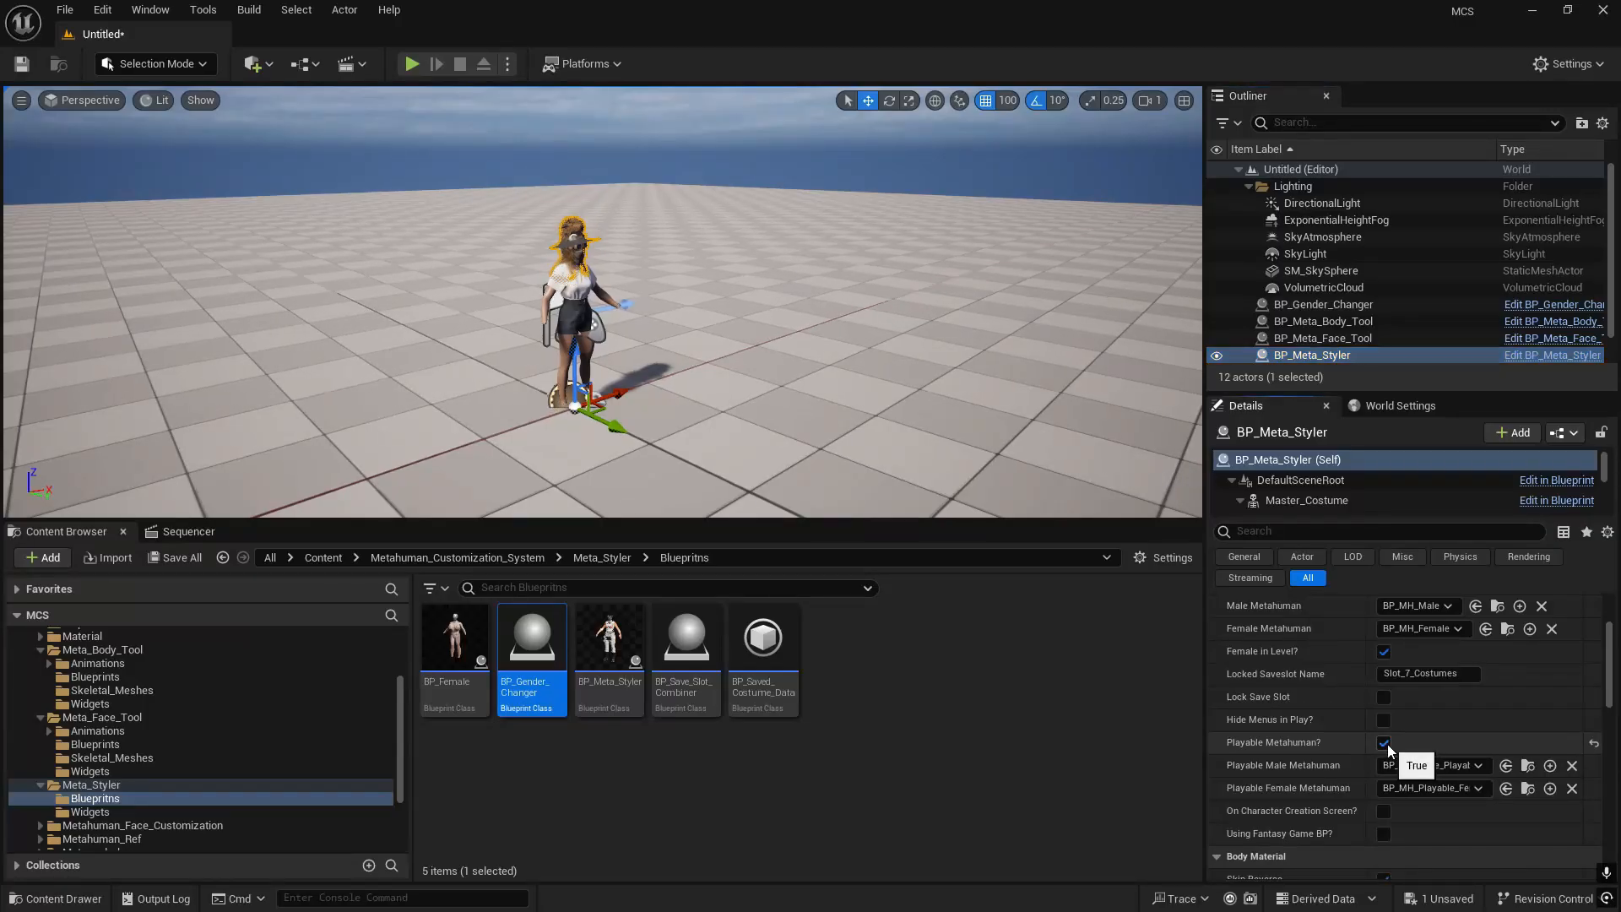
pyautogui.scroll(-2, 1386, 743)
pyautogui.click(1380, 689)
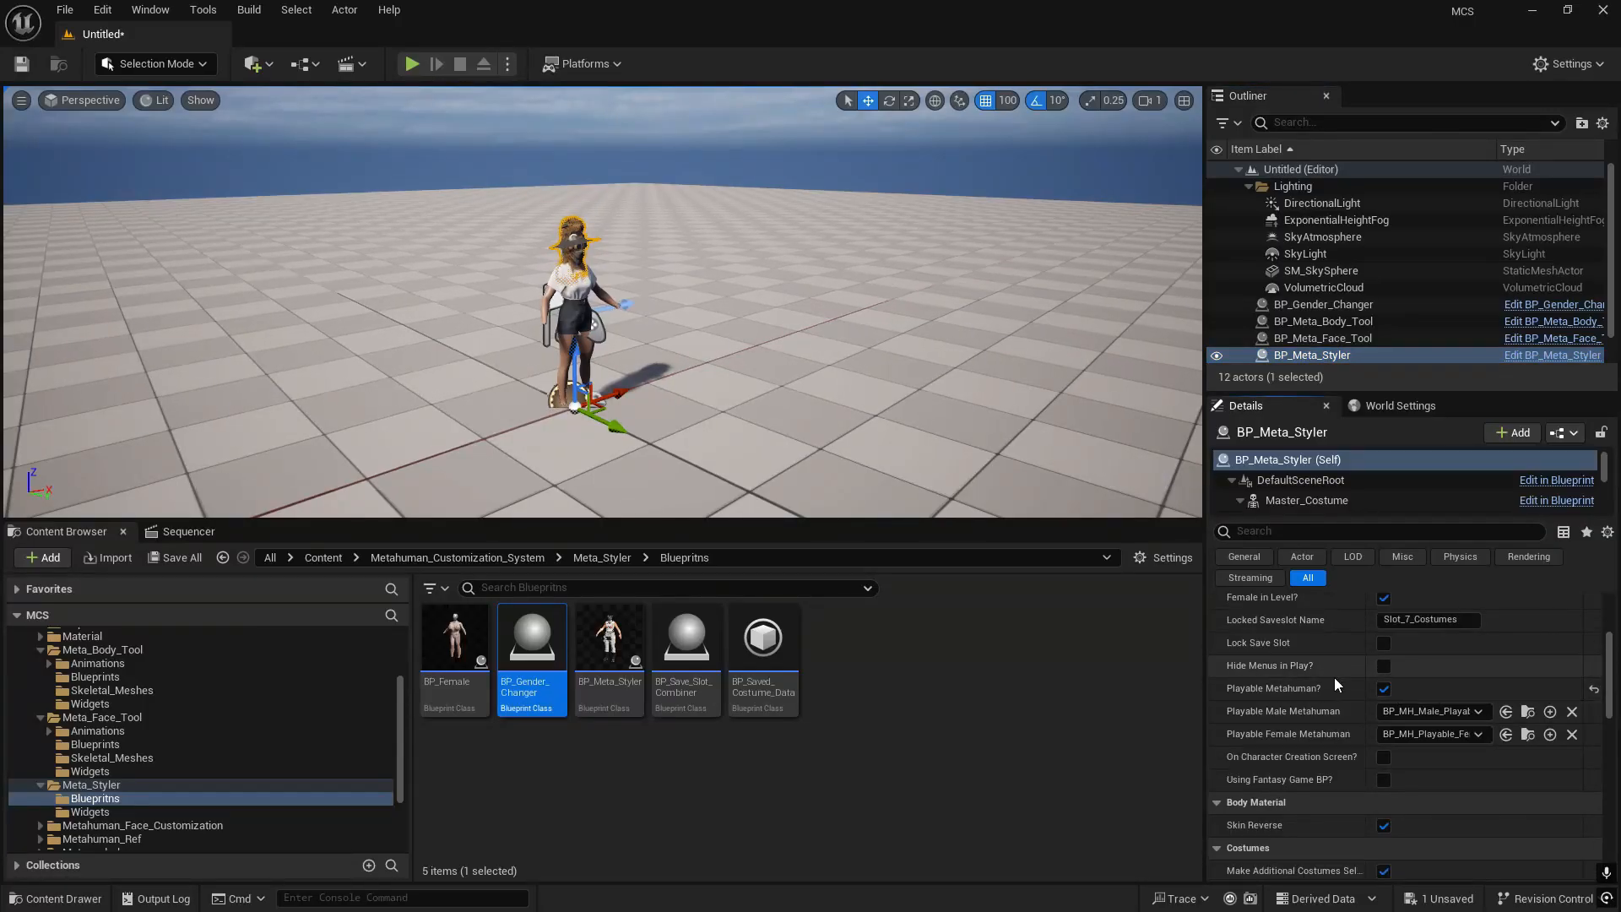
pyautogui.click(1385, 667)
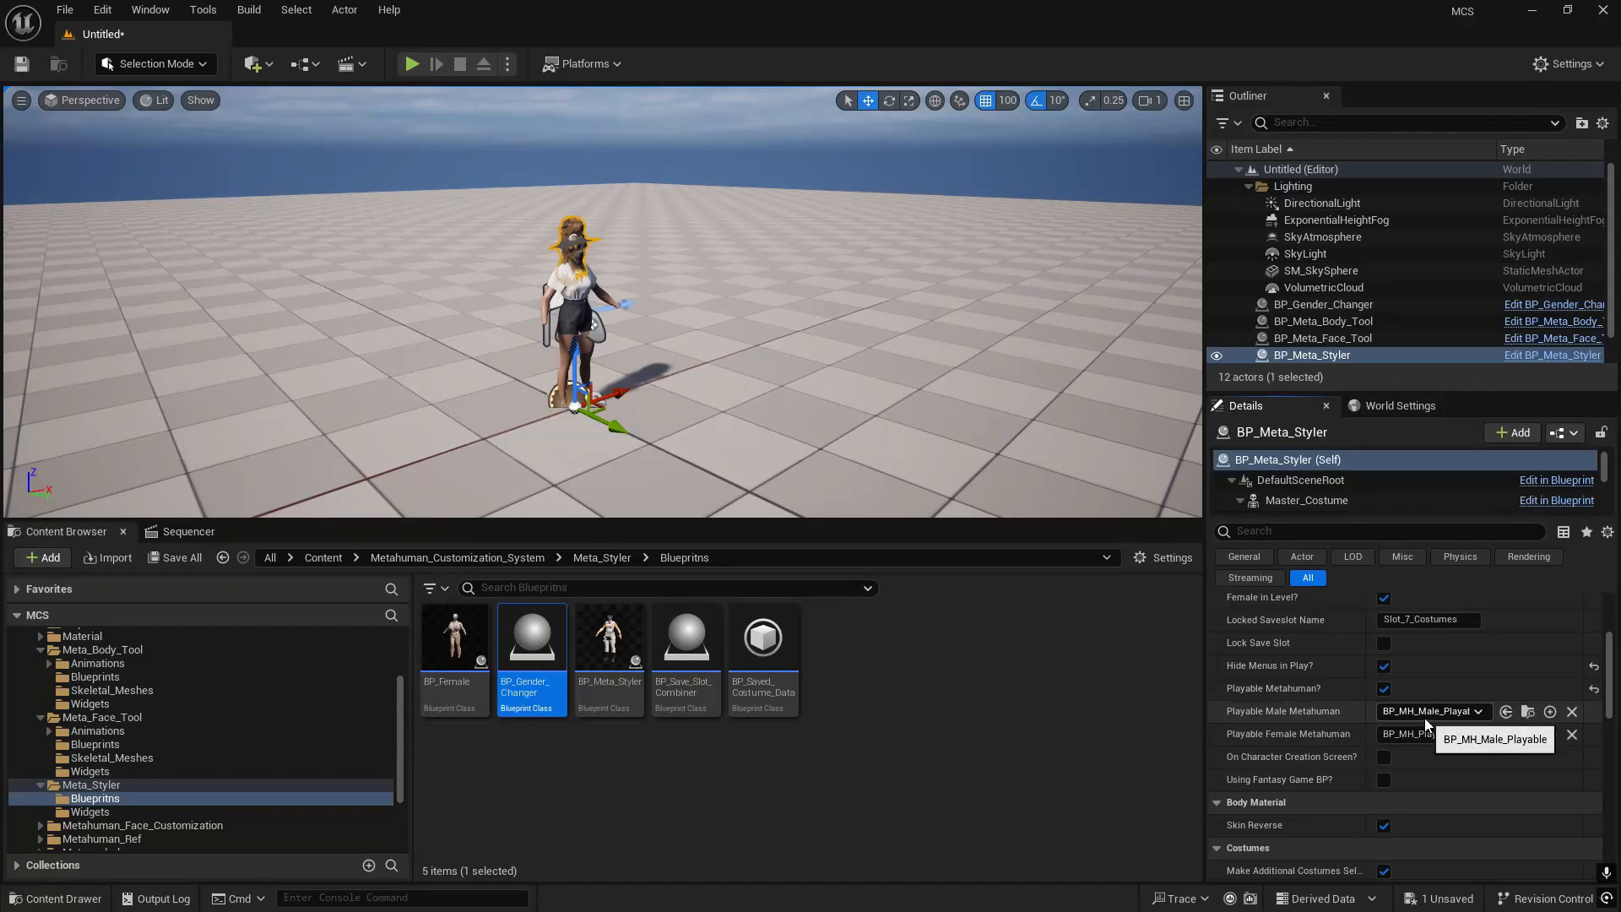
# - Play-test the level by running and jumping the playable MetaHuman around the standing character, and stop the session
pyautogui.moveTo(760, 337); pyautogui.dragTo(587, 304, button='right')
pyautogui.press('w')
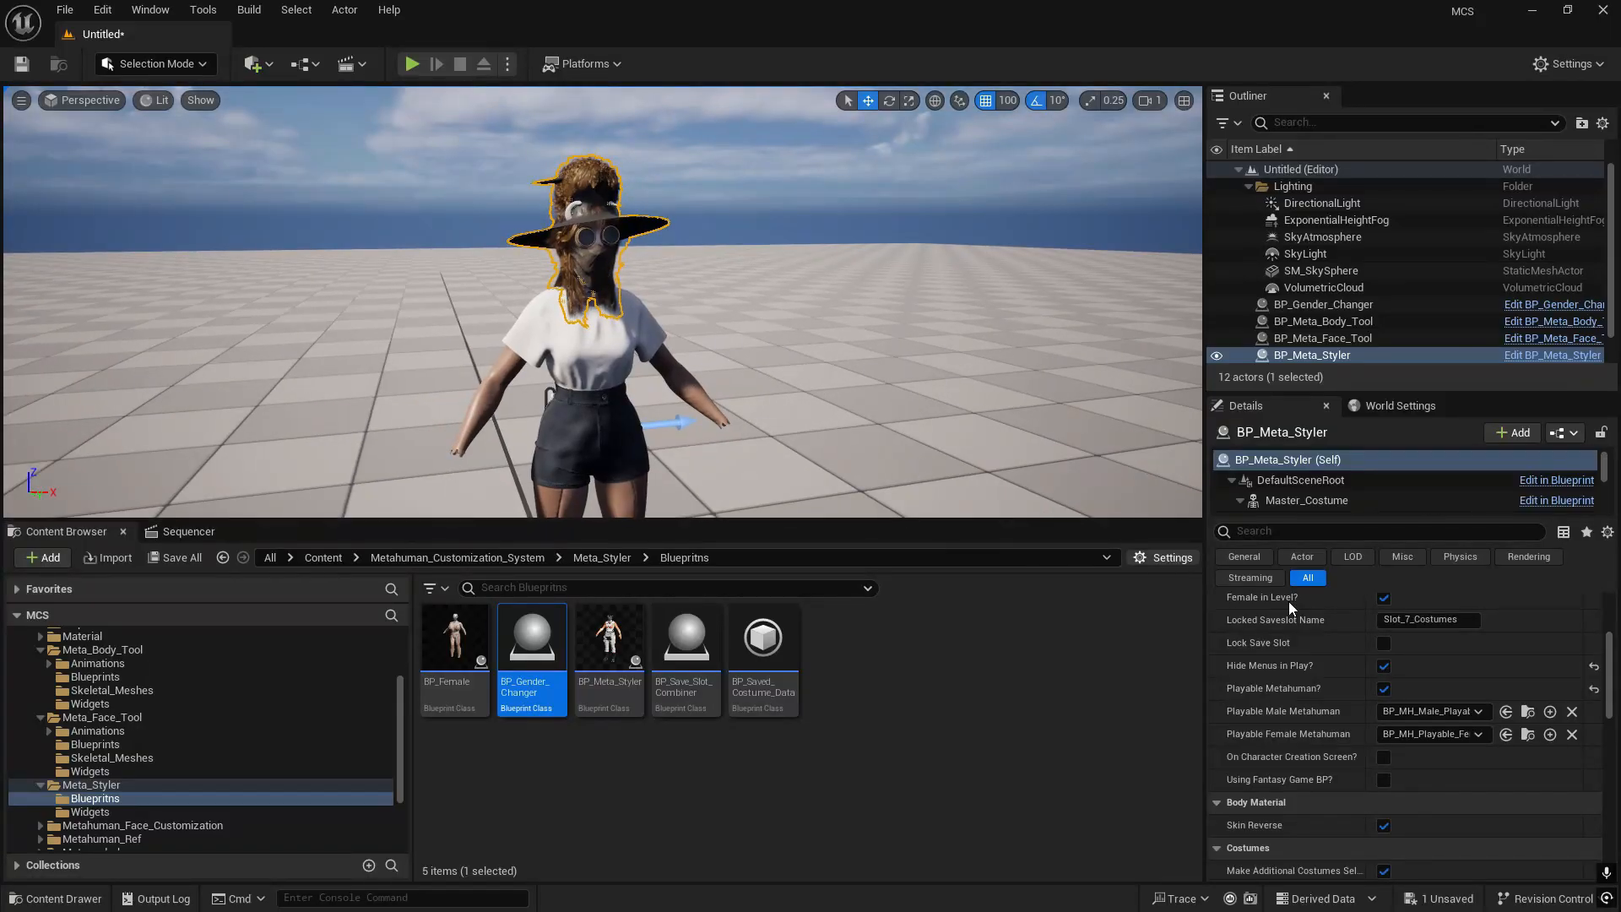
pyautogui.scroll(5, 1476, 682)
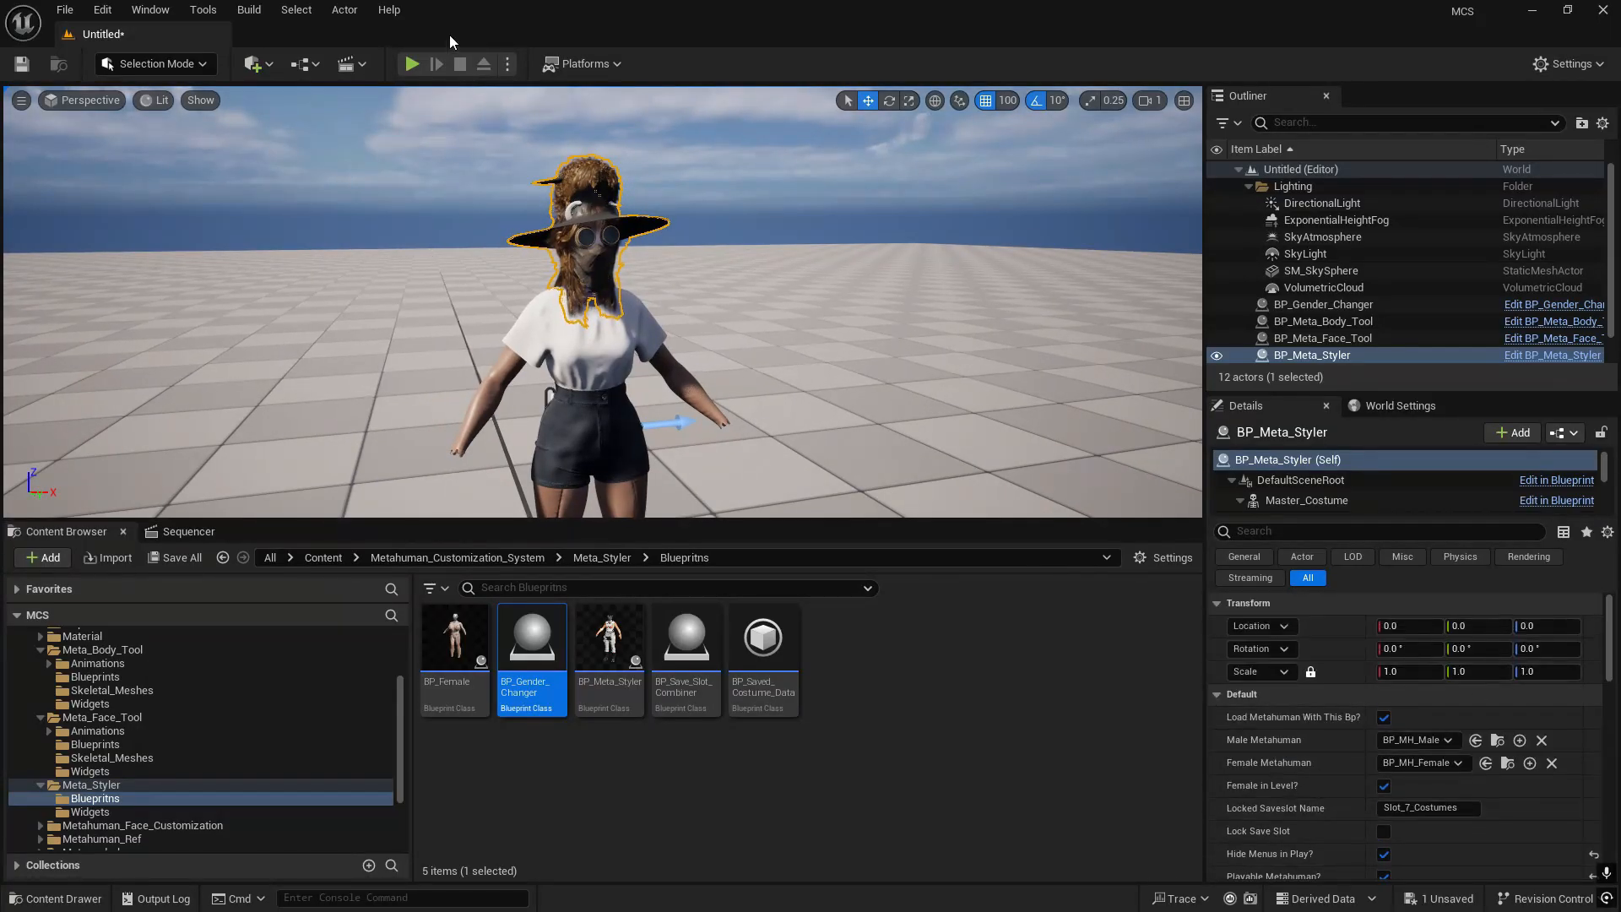
pyautogui.click(411, 64)
pyautogui.press('w')
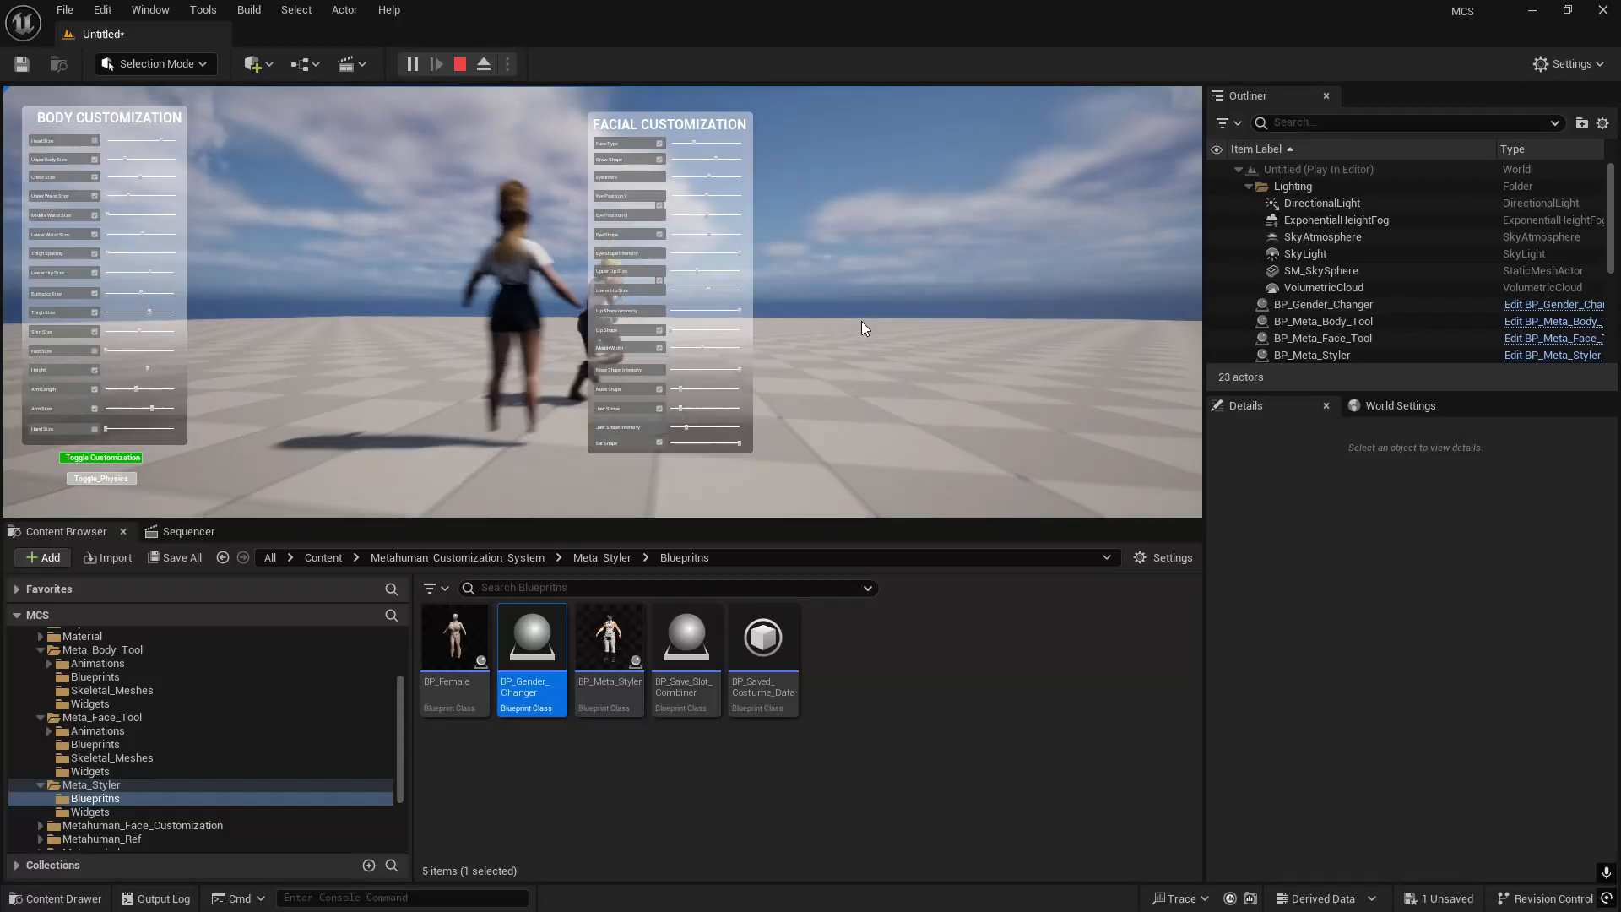
pyautogui.moveTo(861, 321); pyautogui.dragTo(625, 359)
pyautogui.press('w')
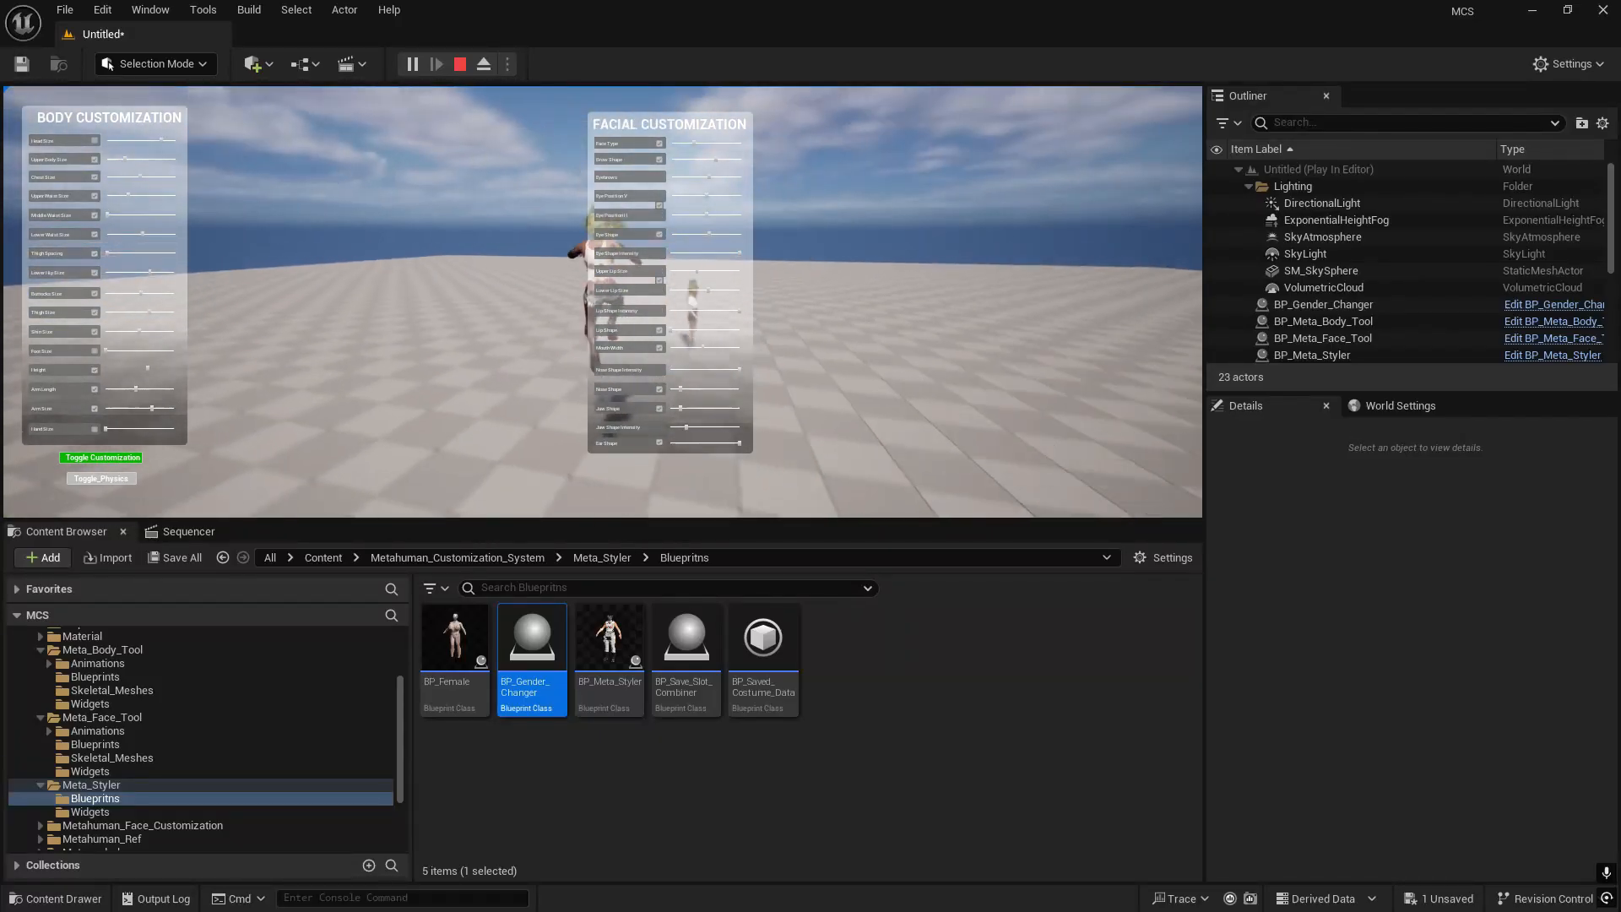
pyautogui.press('space')
pyautogui.press('w')
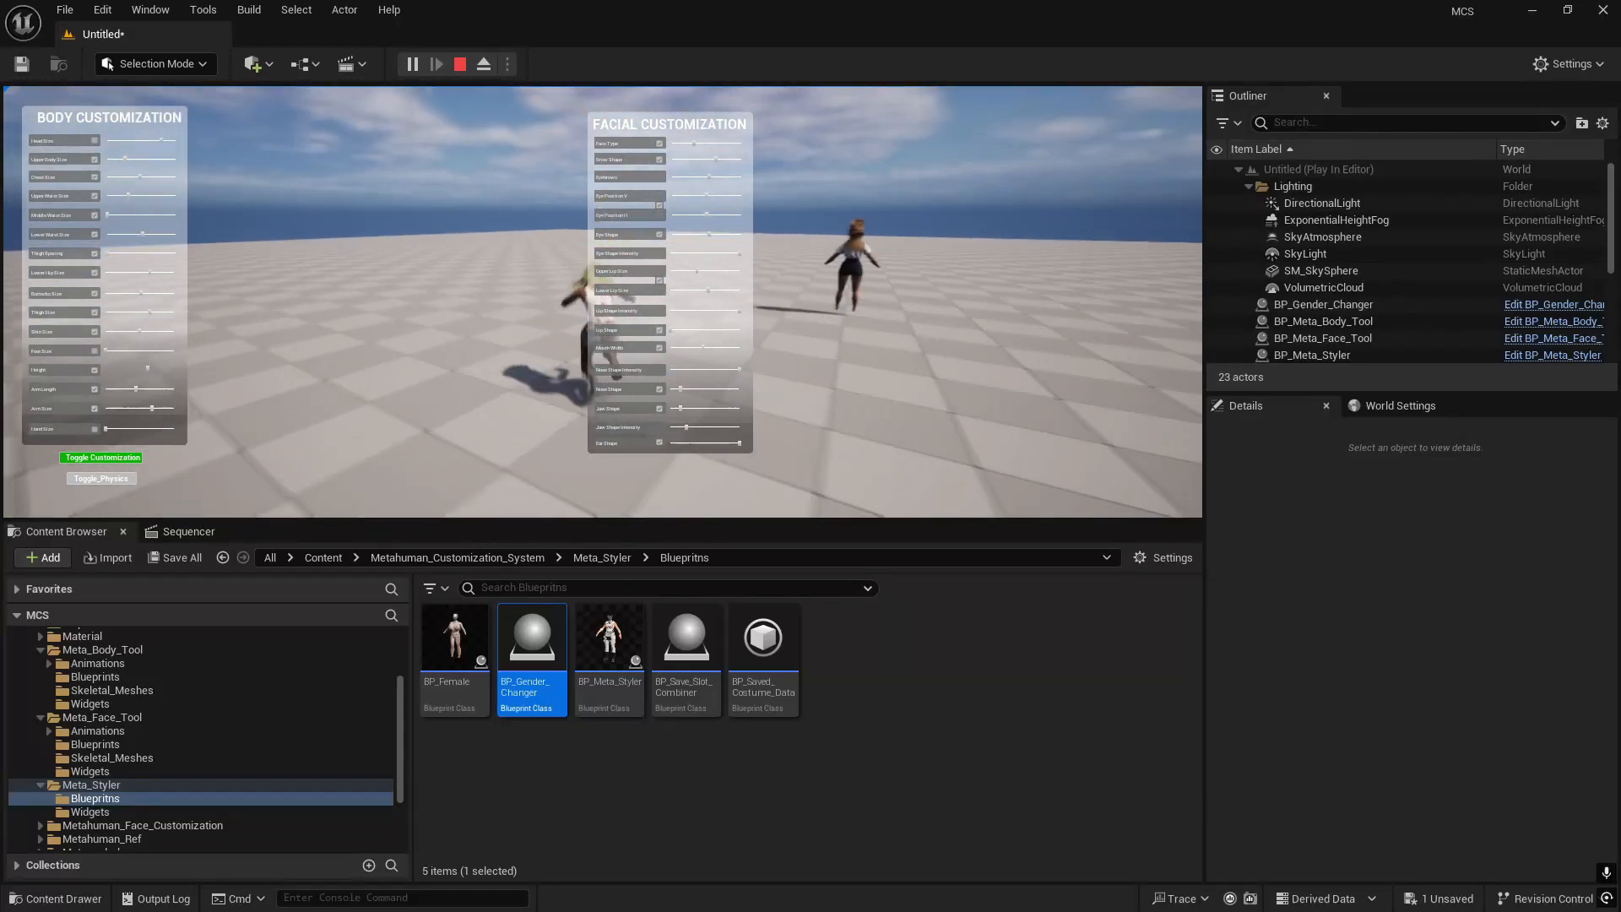
pyautogui.press('w')
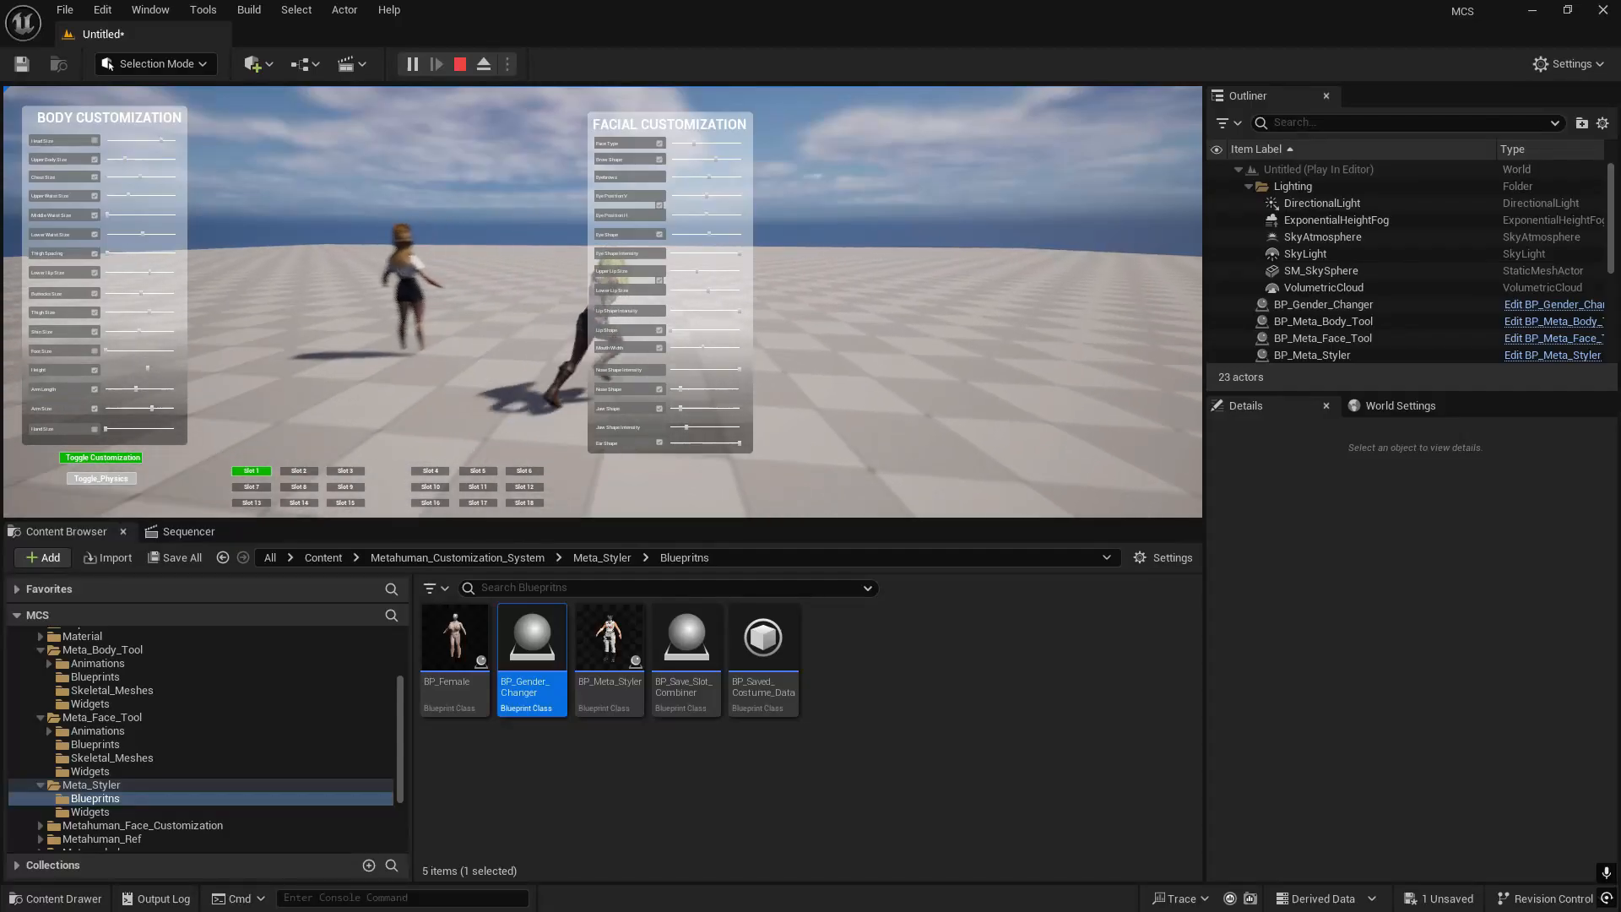
pyautogui.press('w')
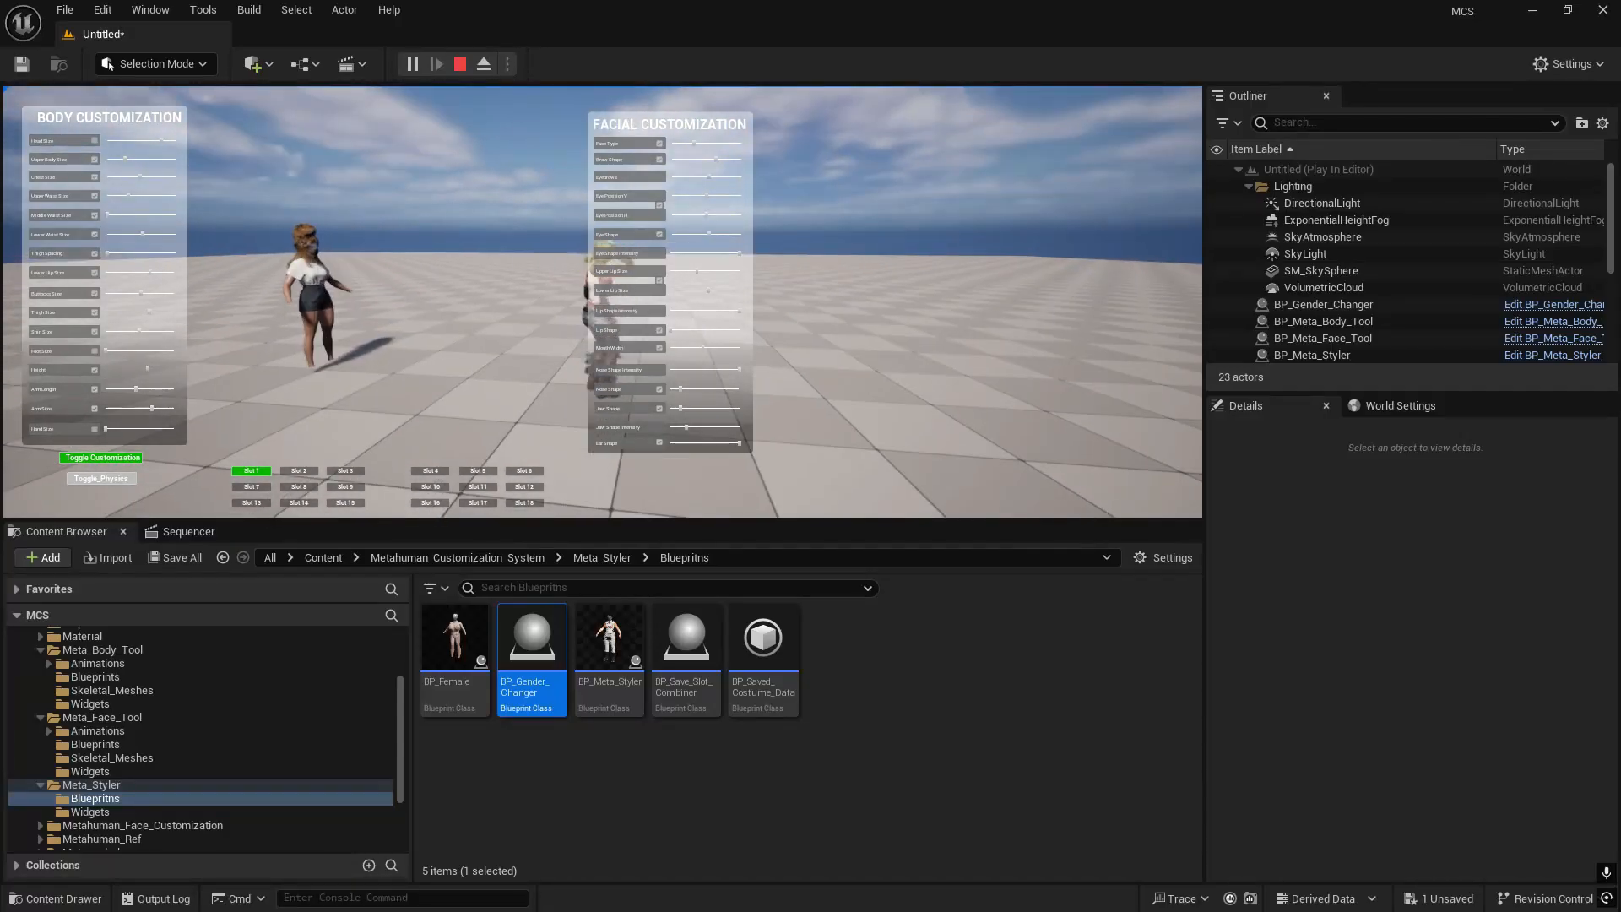
pyautogui.press('d')
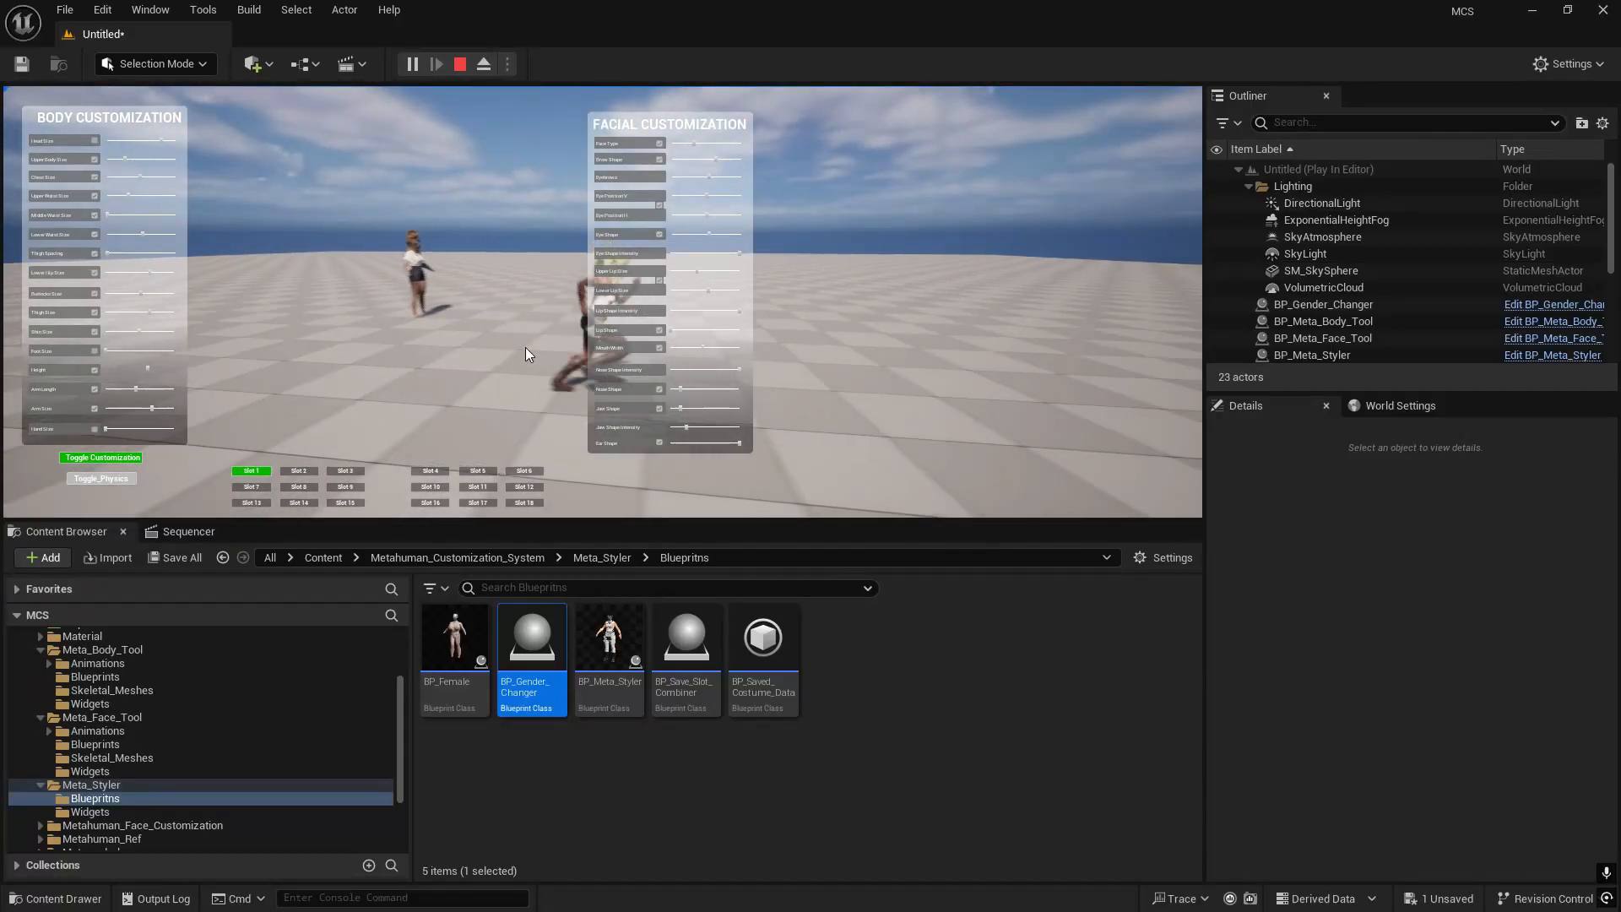
pyautogui.press('w')
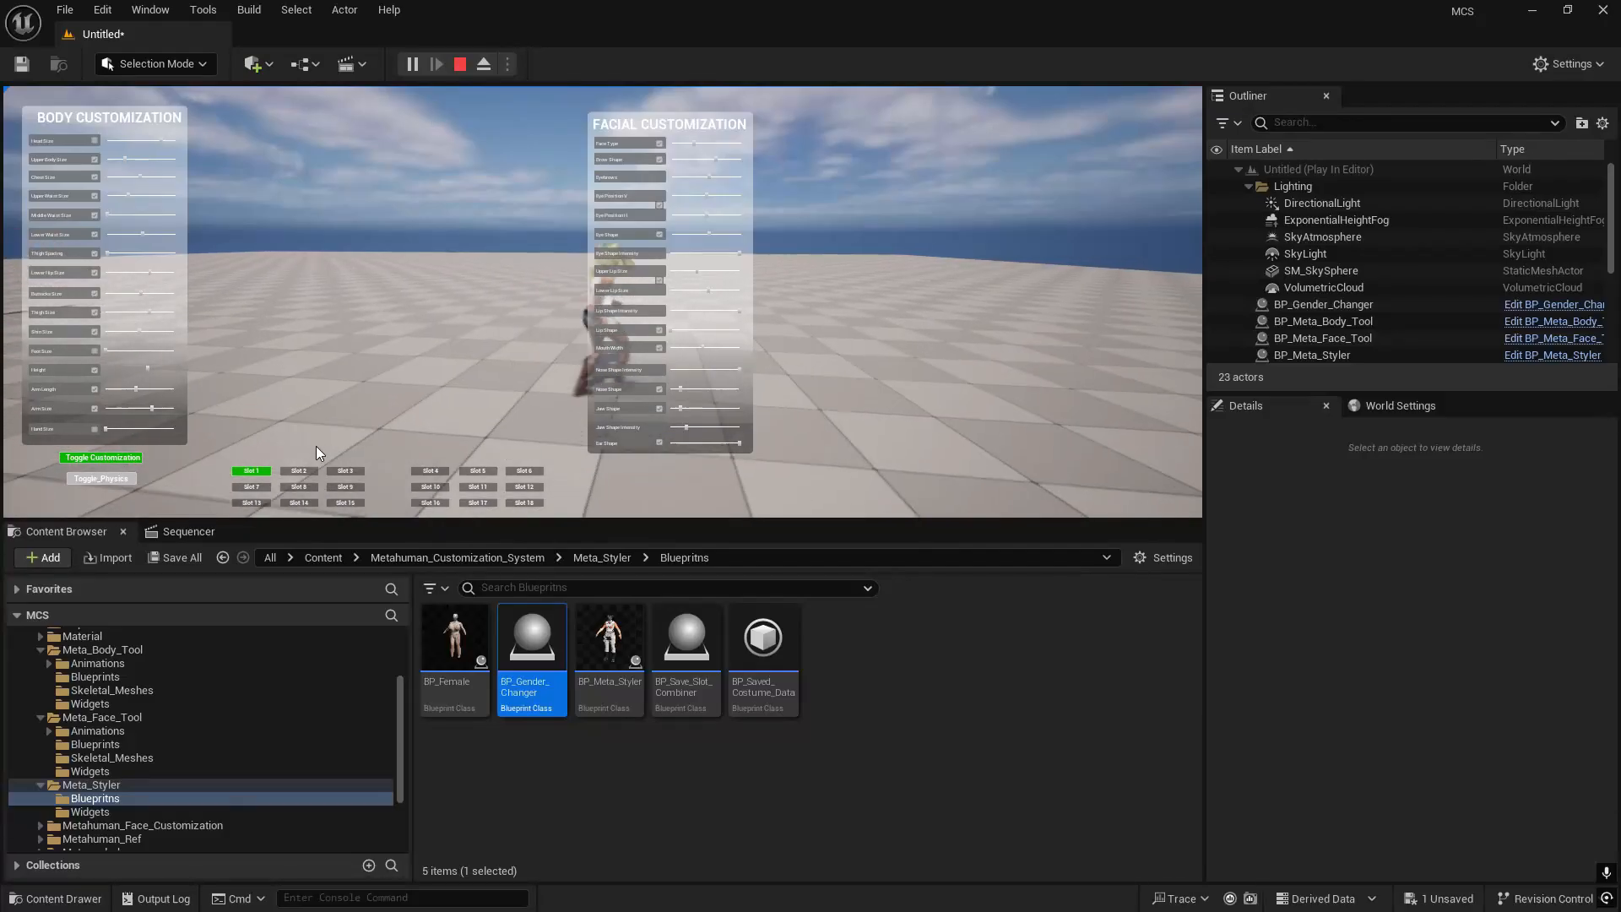
pyautogui.press('a')
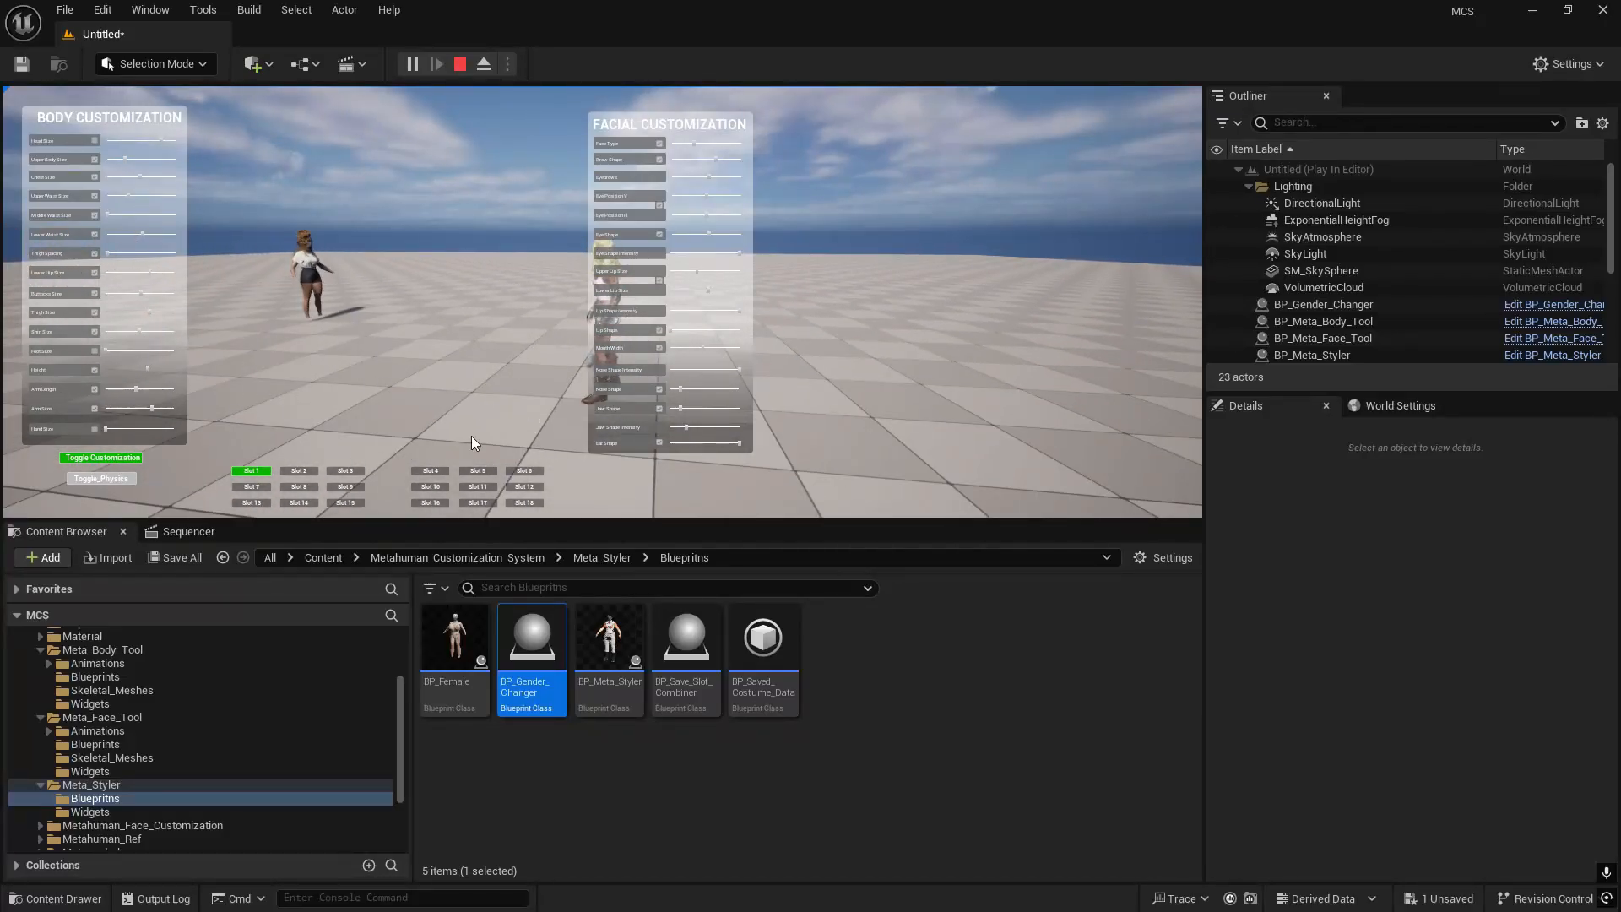
pyautogui.press('w')
pyautogui.press('a')
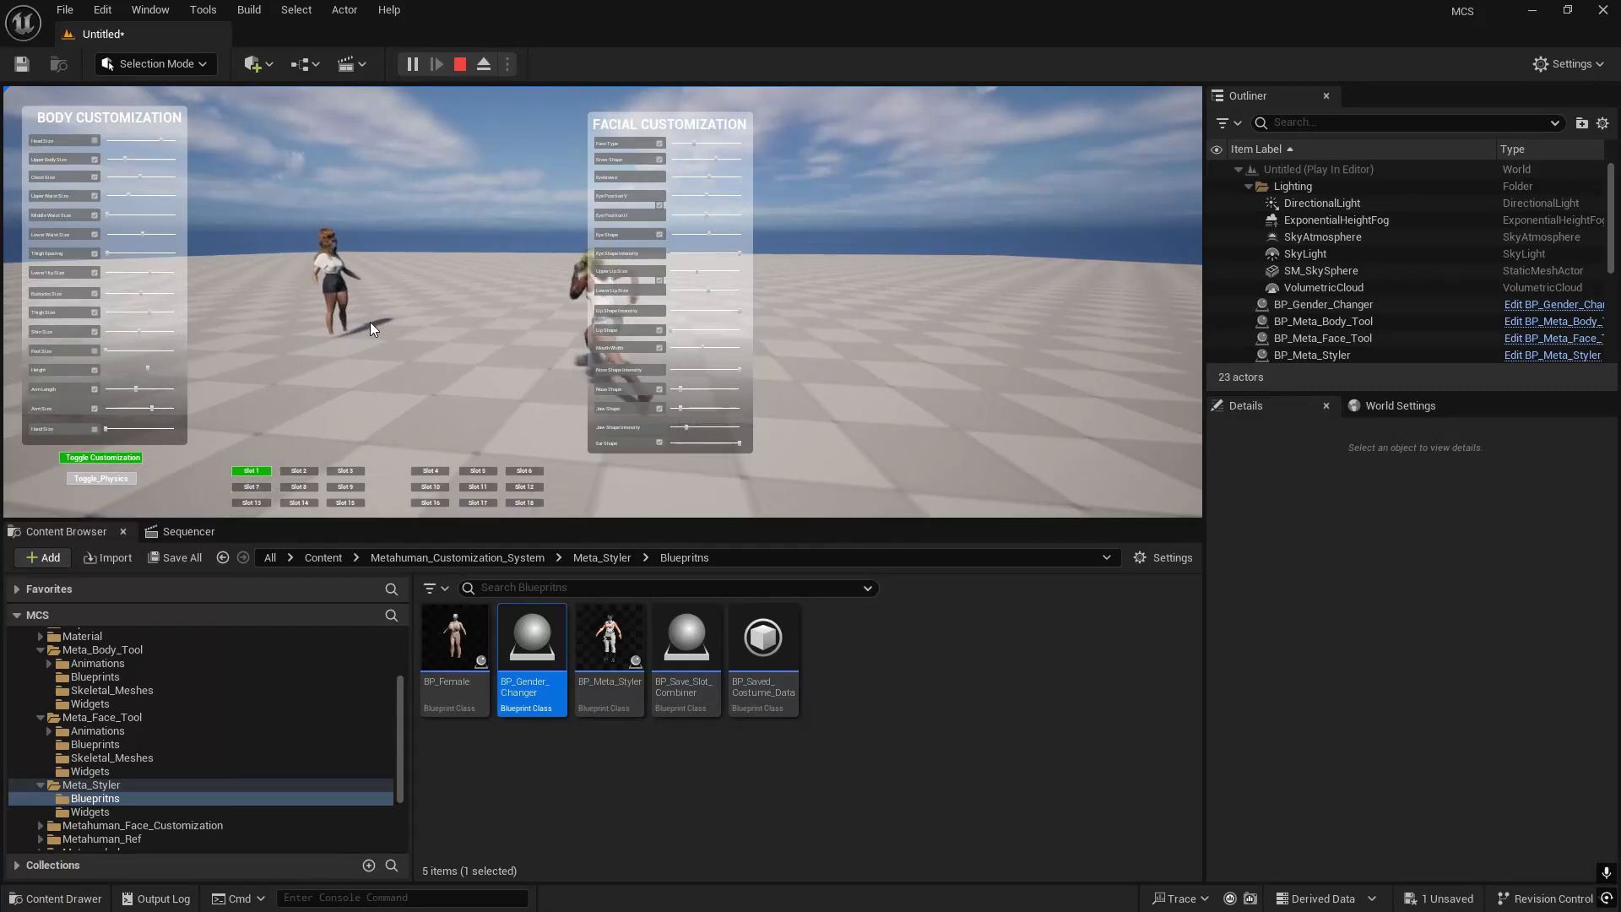
pyautogui.press('w')
pyautogui.press('a')
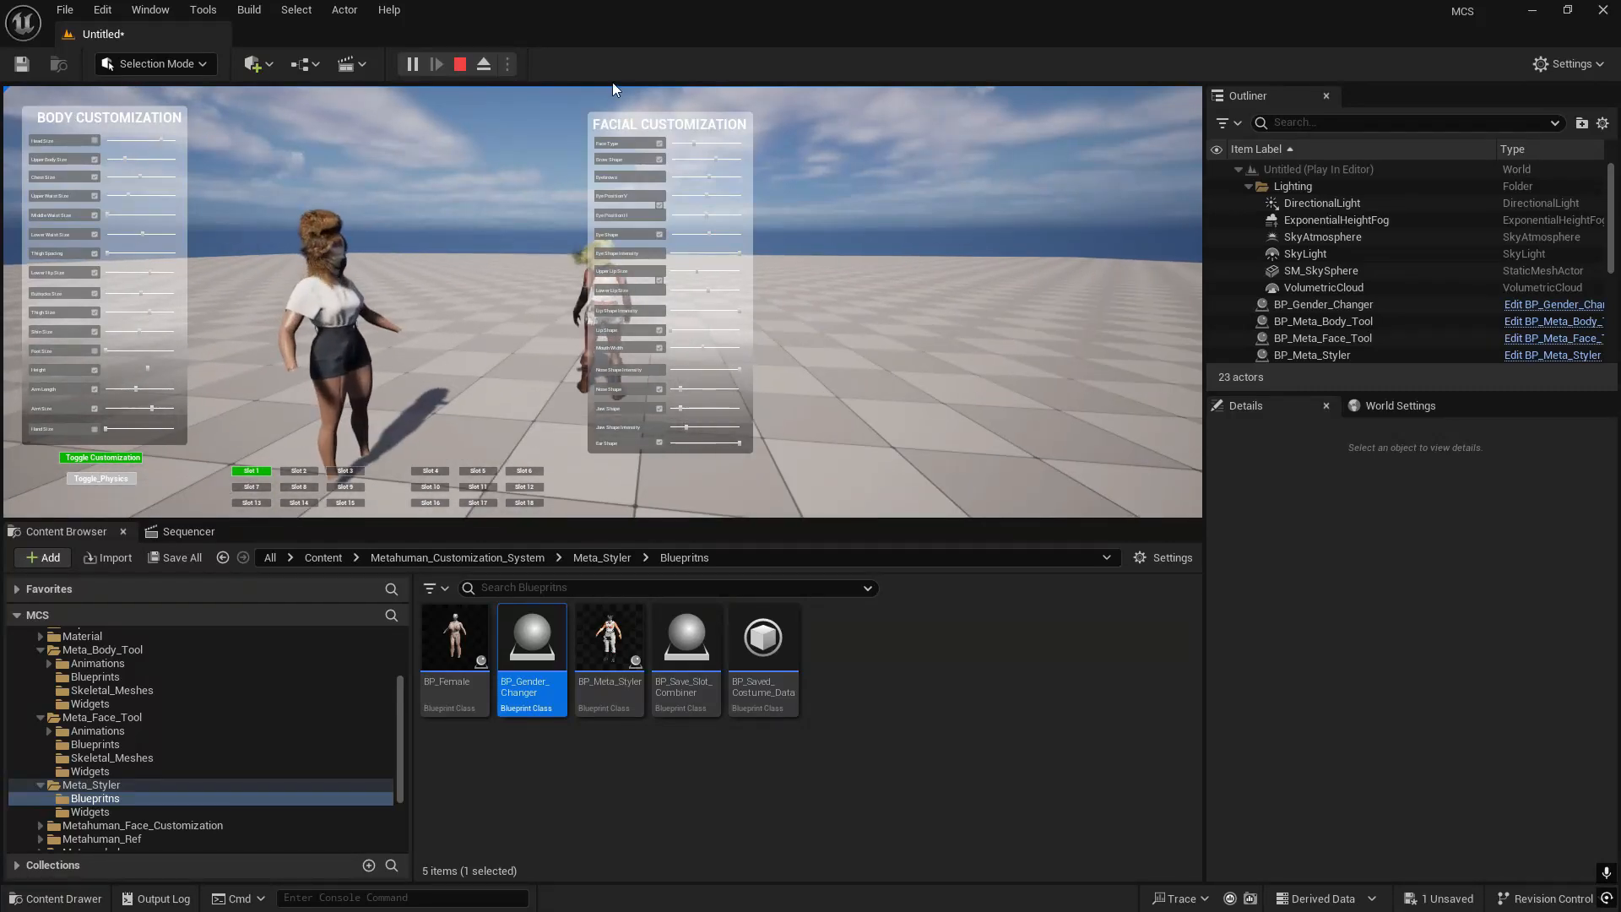
pyautogui.press('Escape')
# - Enable Hide Menus in Play on both BP_Meta_Face_Tool and BP_Meta_Body_Tool
pyautogui.moveTo(650, 241); pyautogui.dragTo(460, 239, button='right')
pyautogui.click(1322, 337)
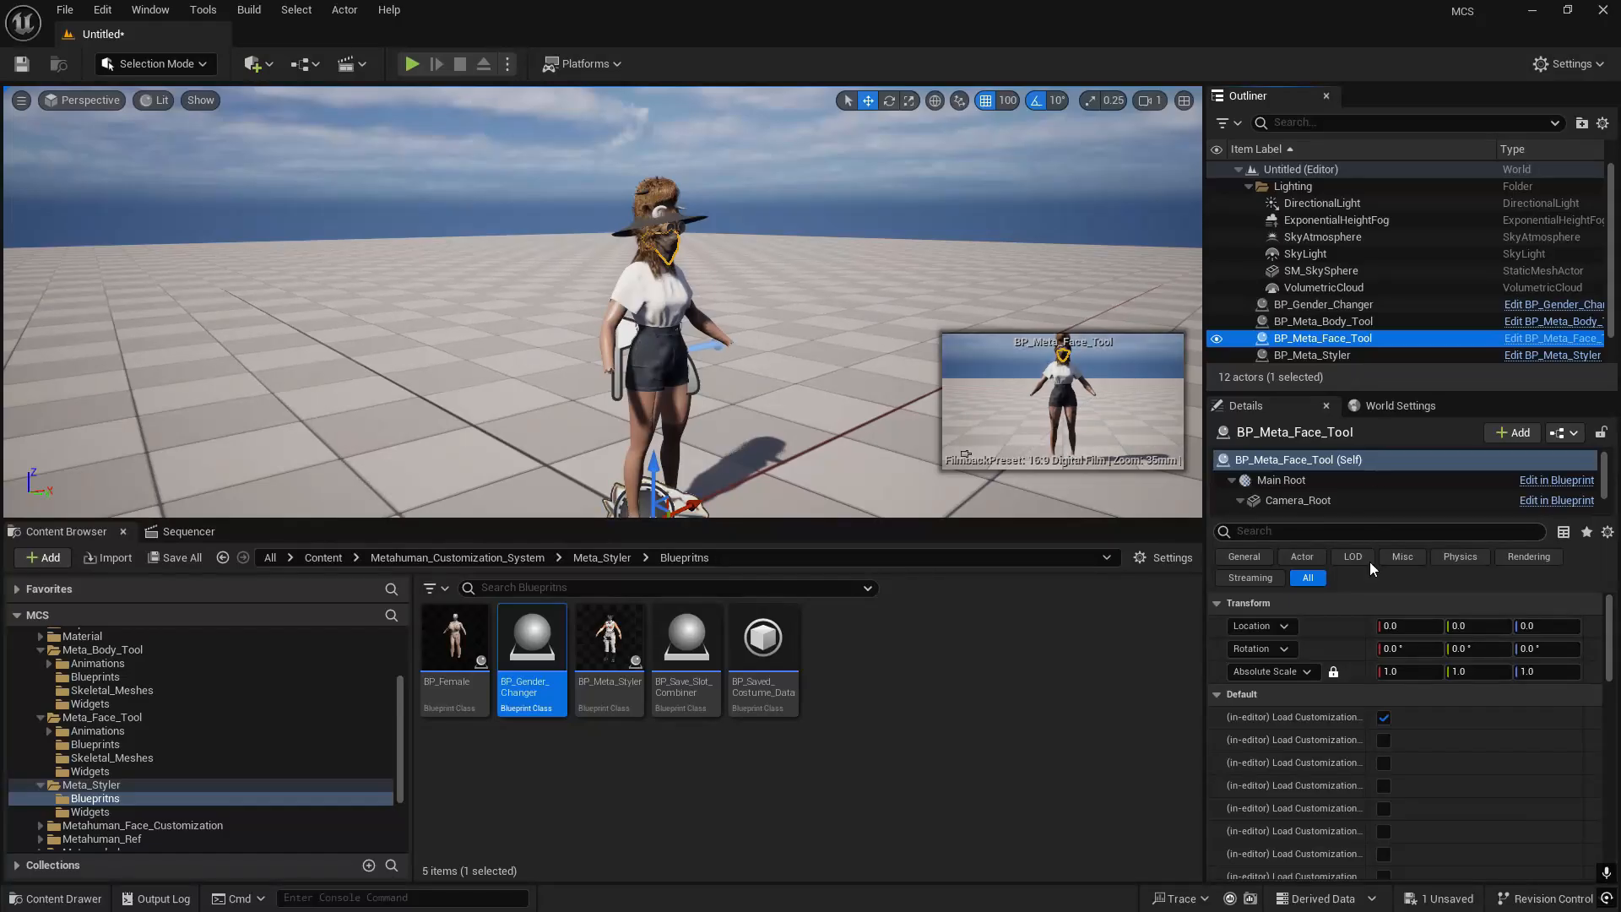
pyautogui.scroll(-3, 1426, 781)
pyautogui.scroll(-3, 1426, 779)
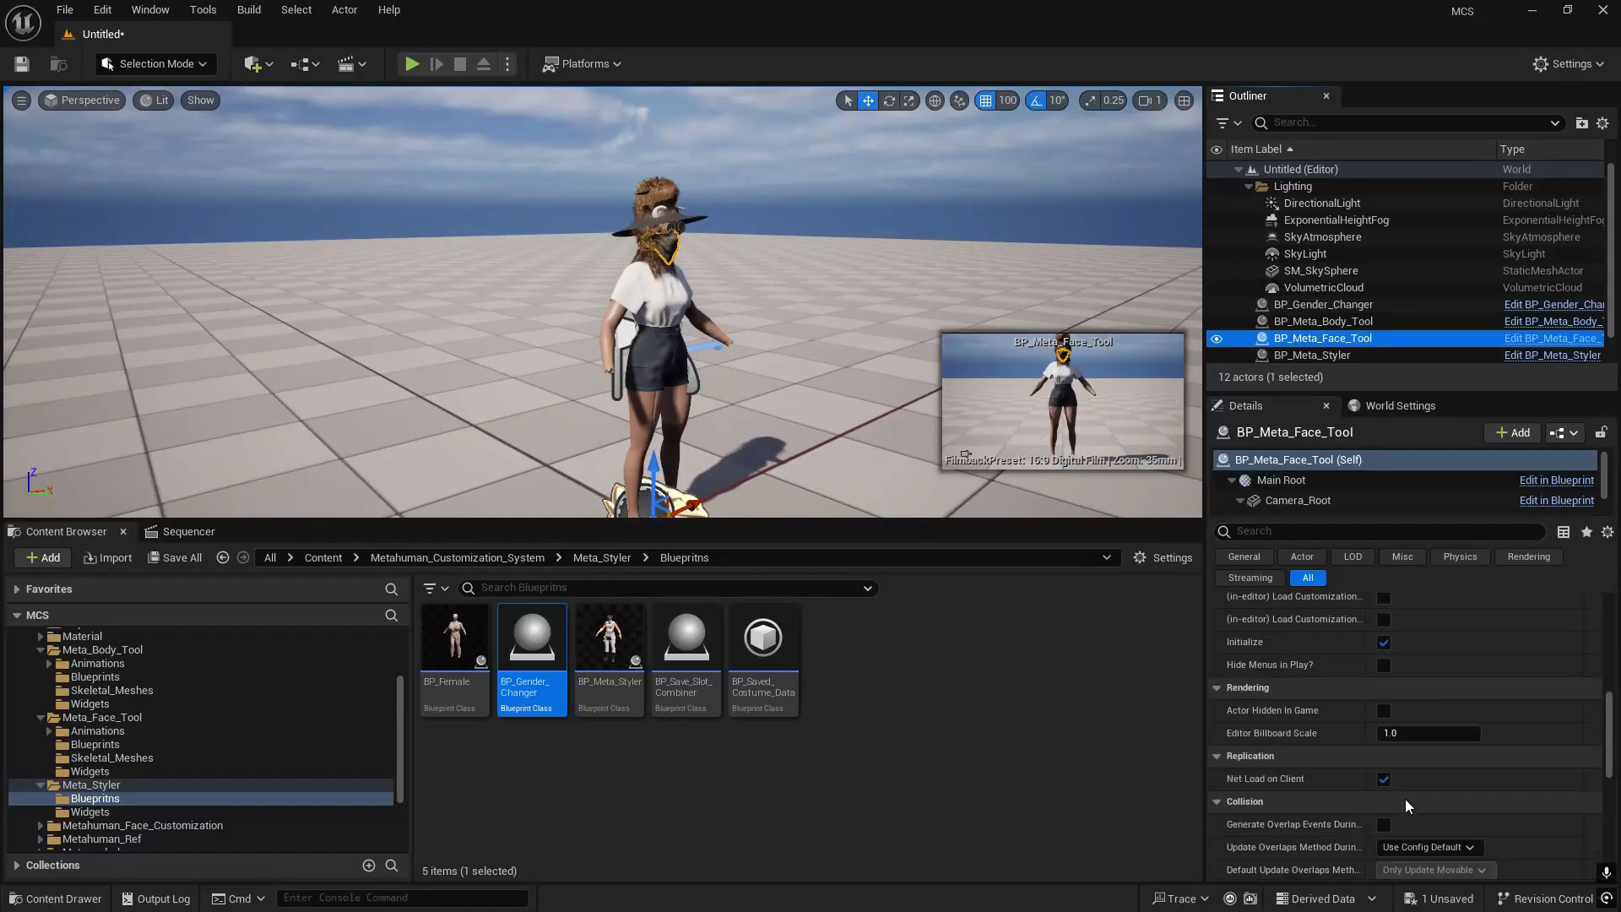
pyautogui.scroll(-3, 1406, 776)
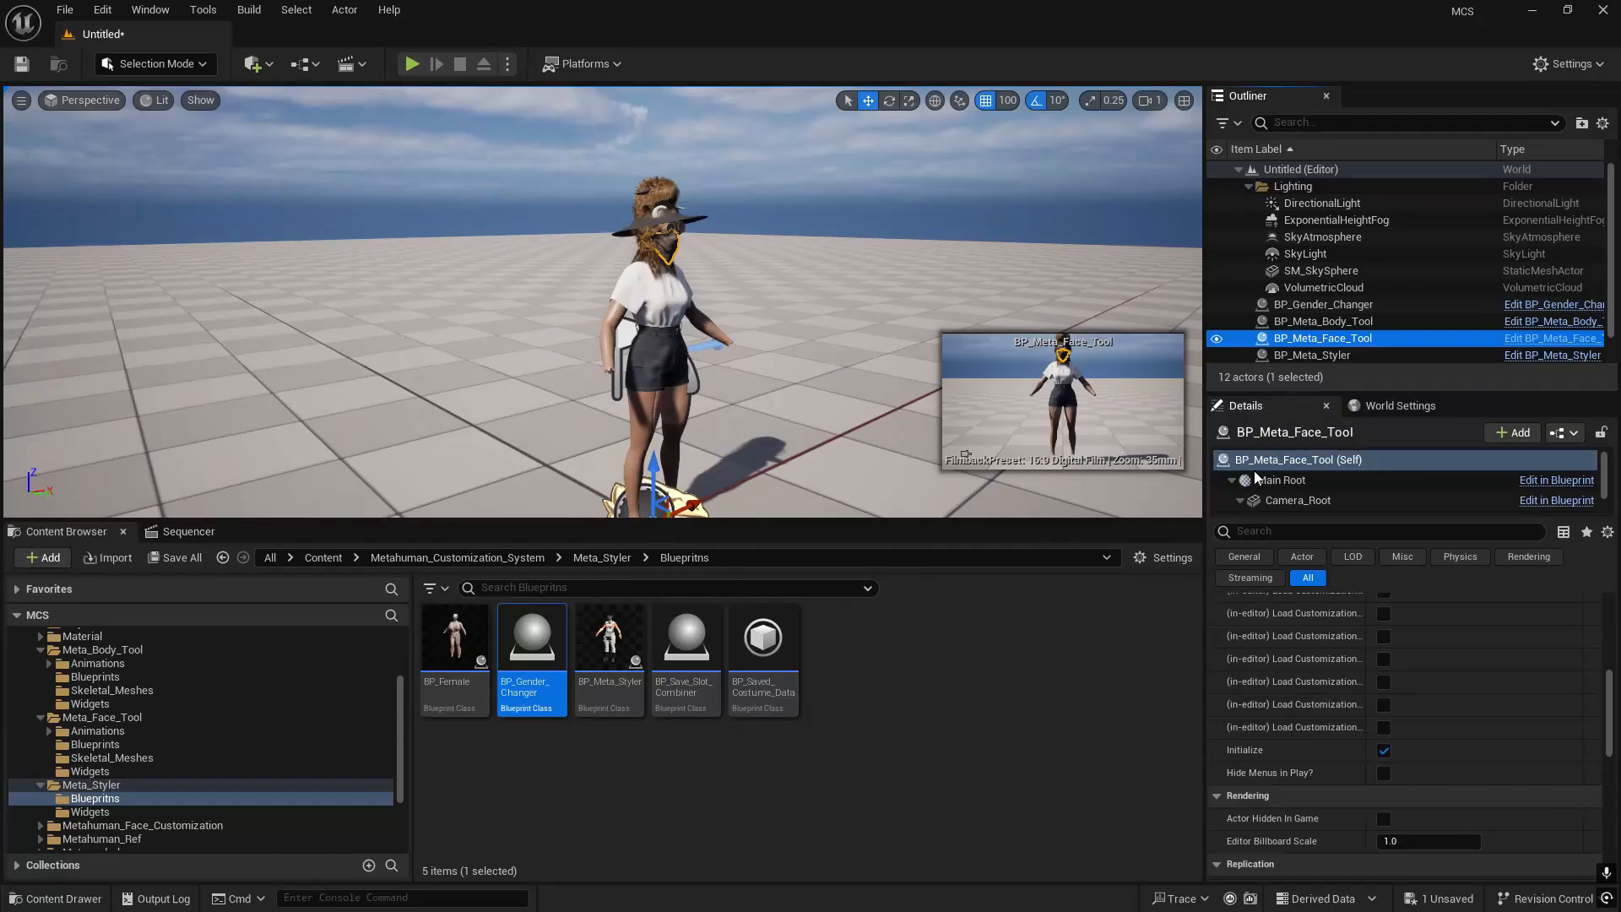
pyautogui.click(1382, 779)
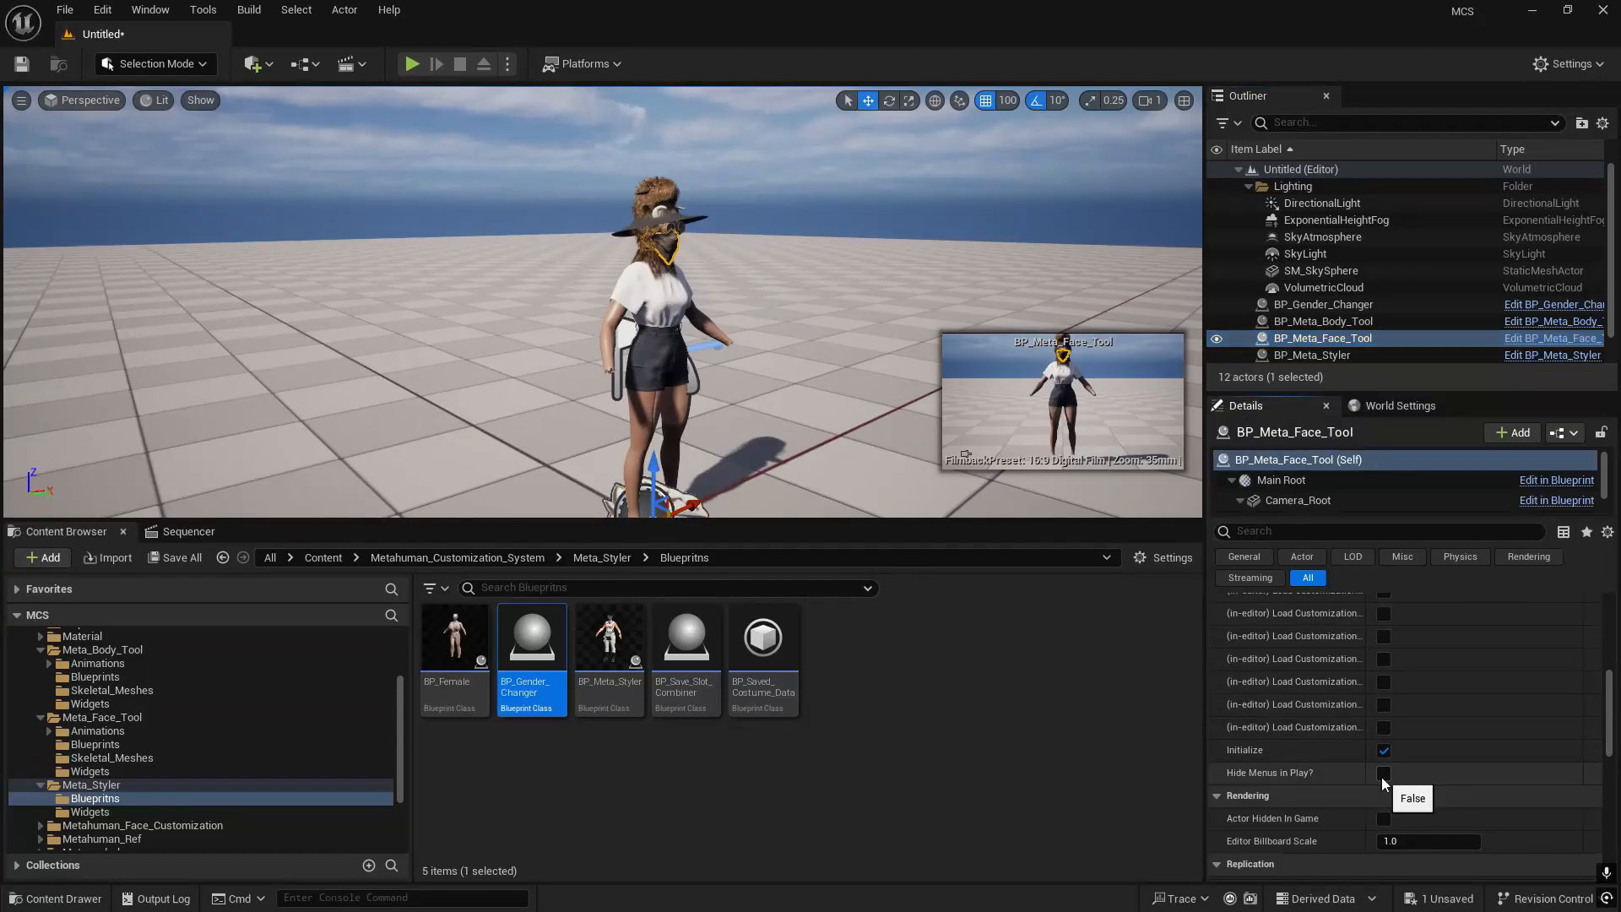
pyautogui.click(1344, 321)
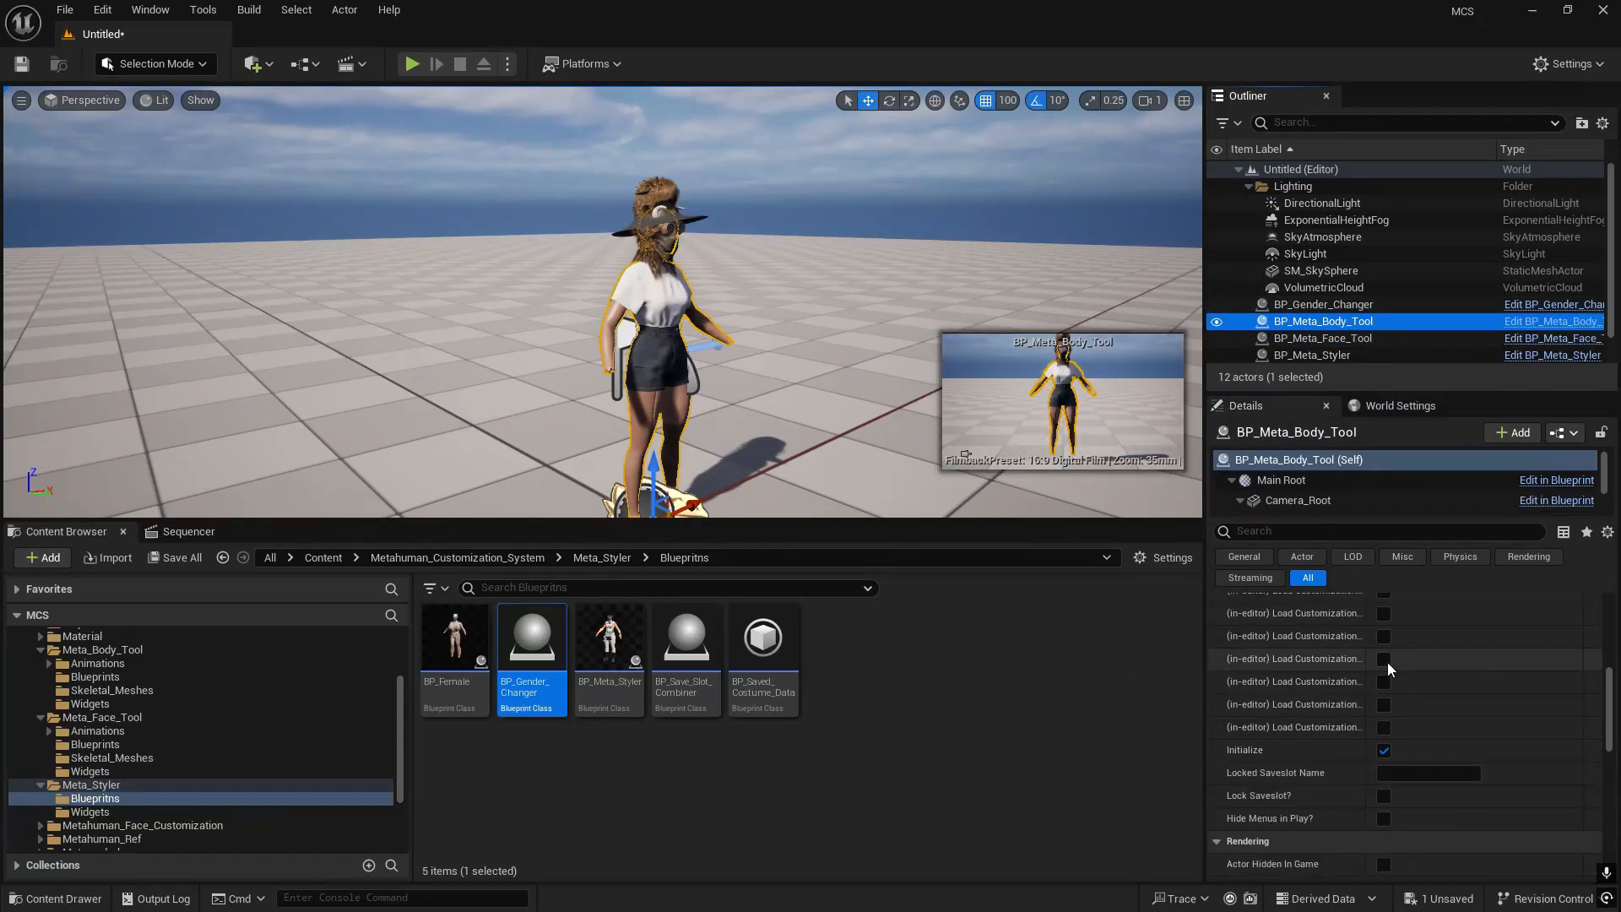
pyautogui.click(1385, 819)
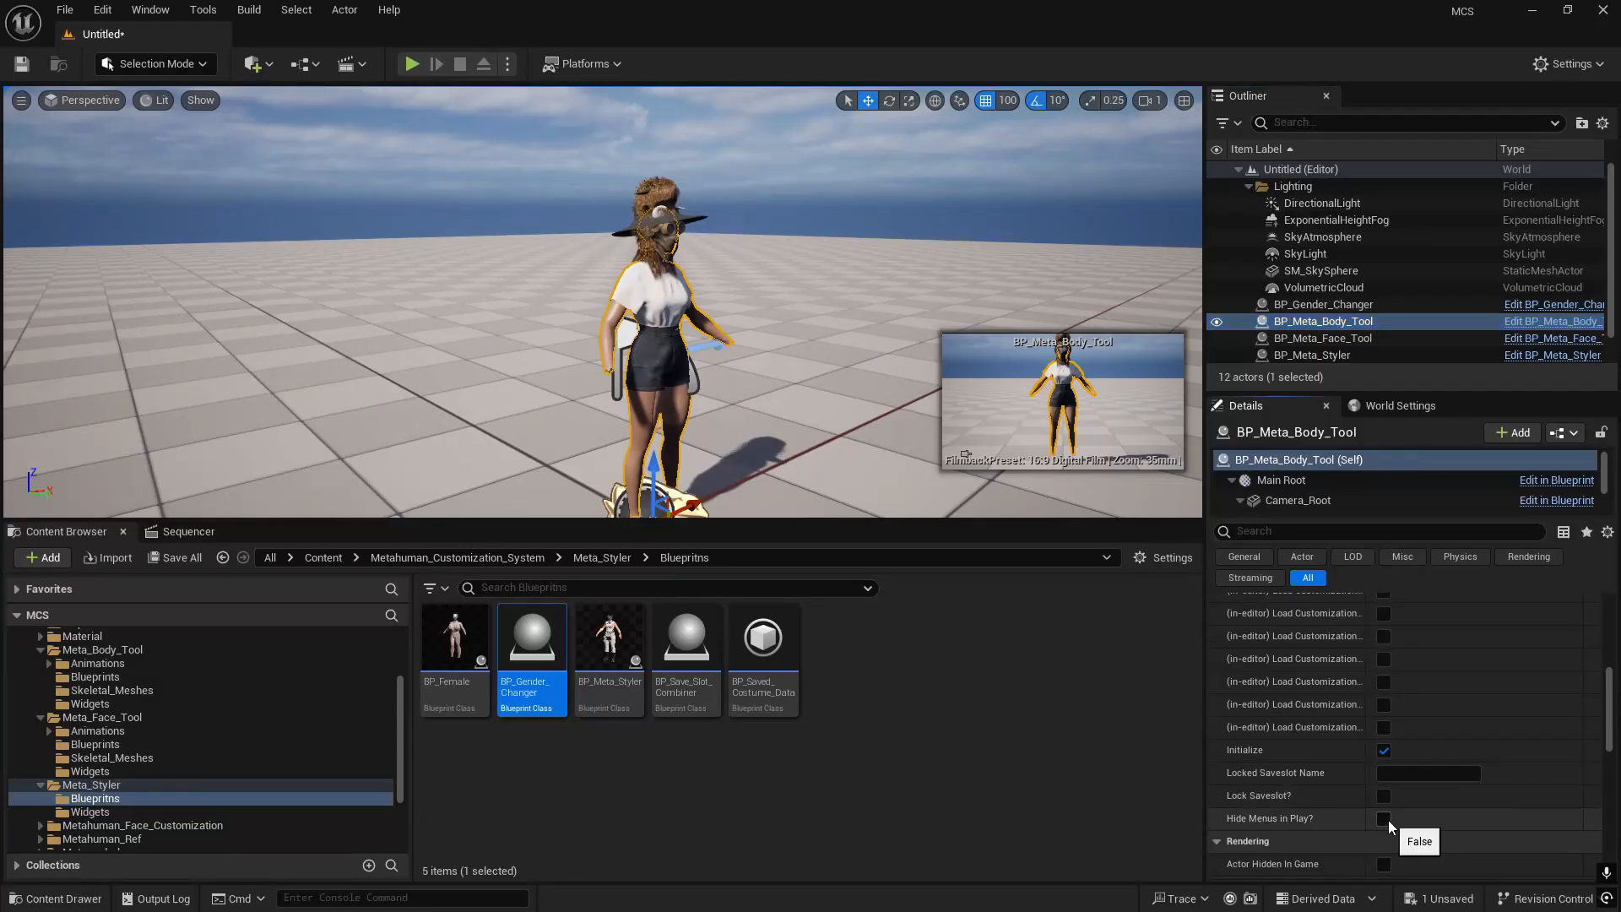
# - Play-test the level again with the face and body menus hidden, running the character in all directions, and end the session
pyautogui.click(413, 64)
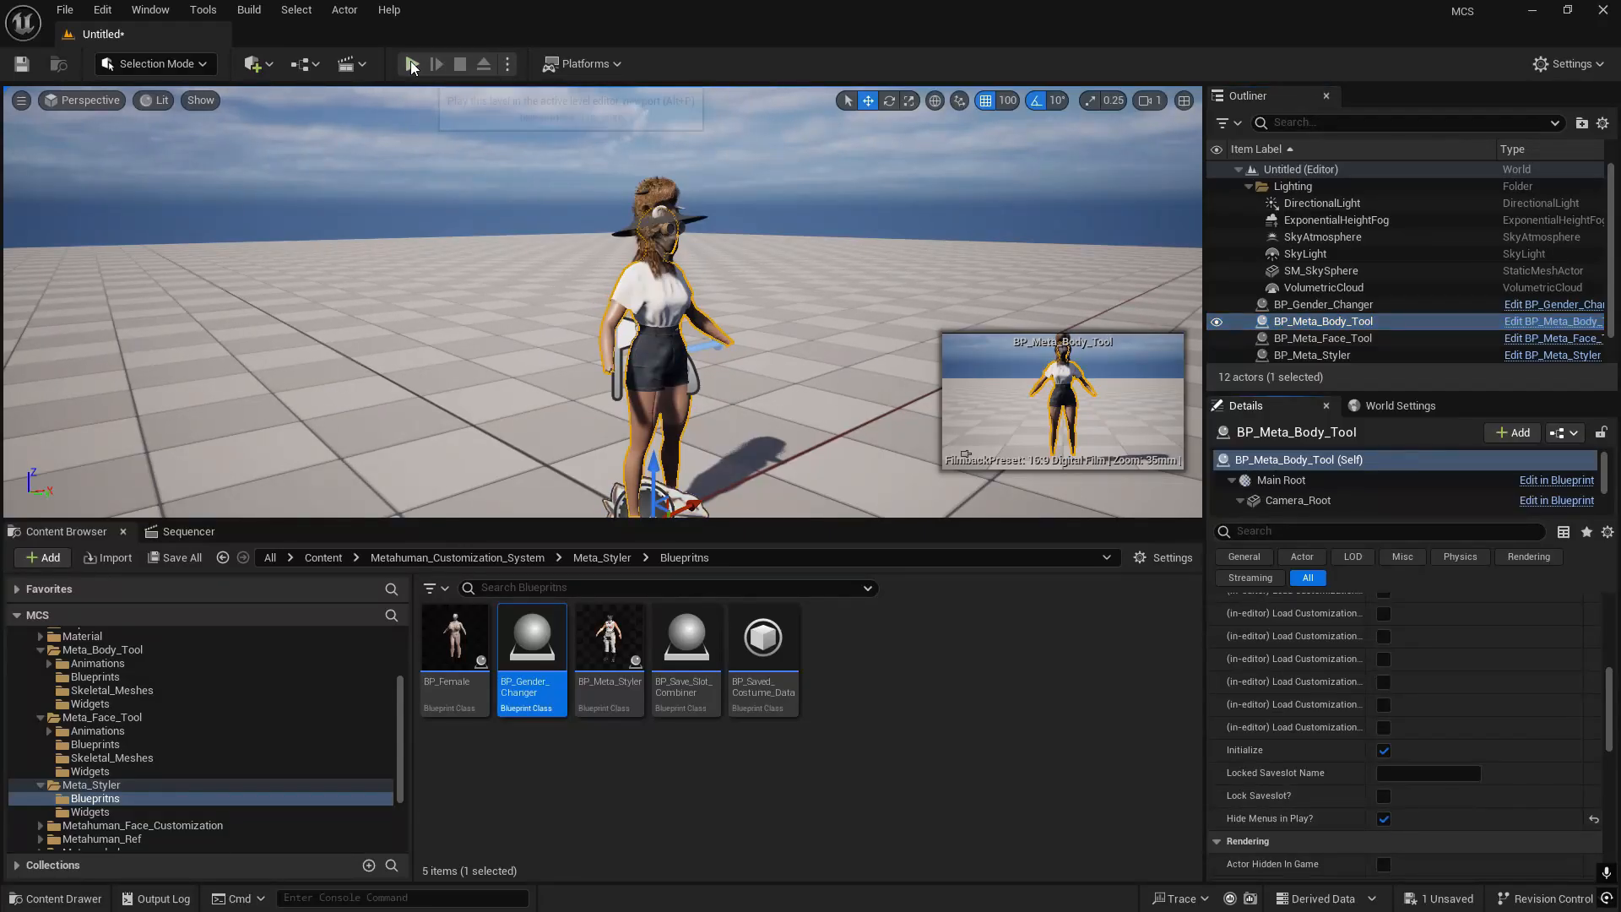
pyautogui.click(509, 249)
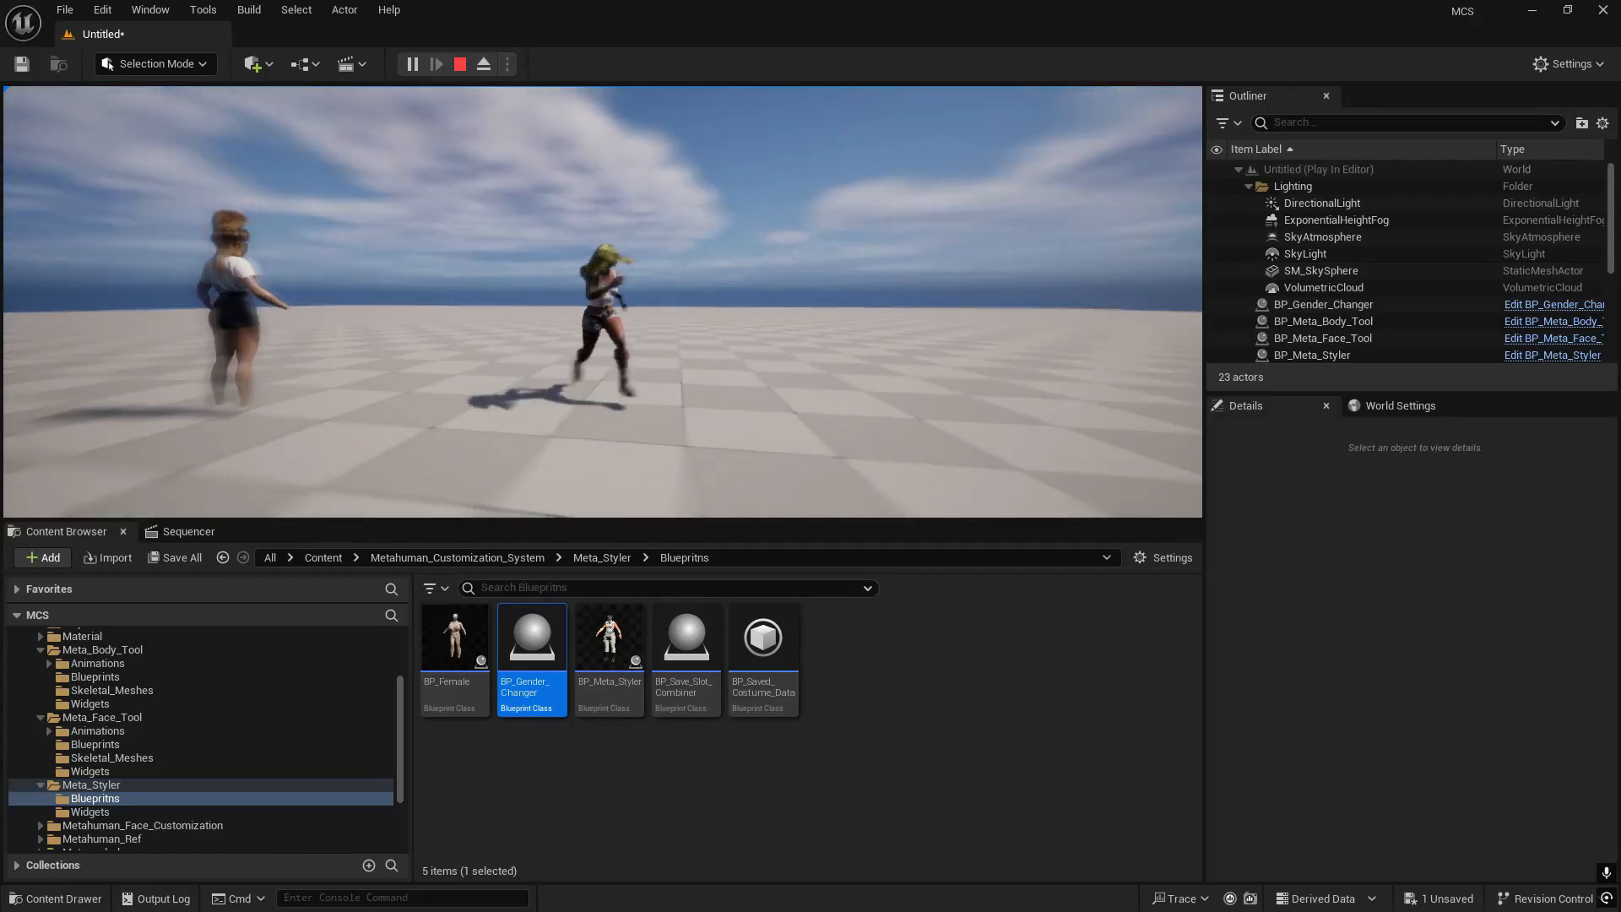
pyautogui.press('s')
pyautogui.press('a')
pyautogui.press('d')
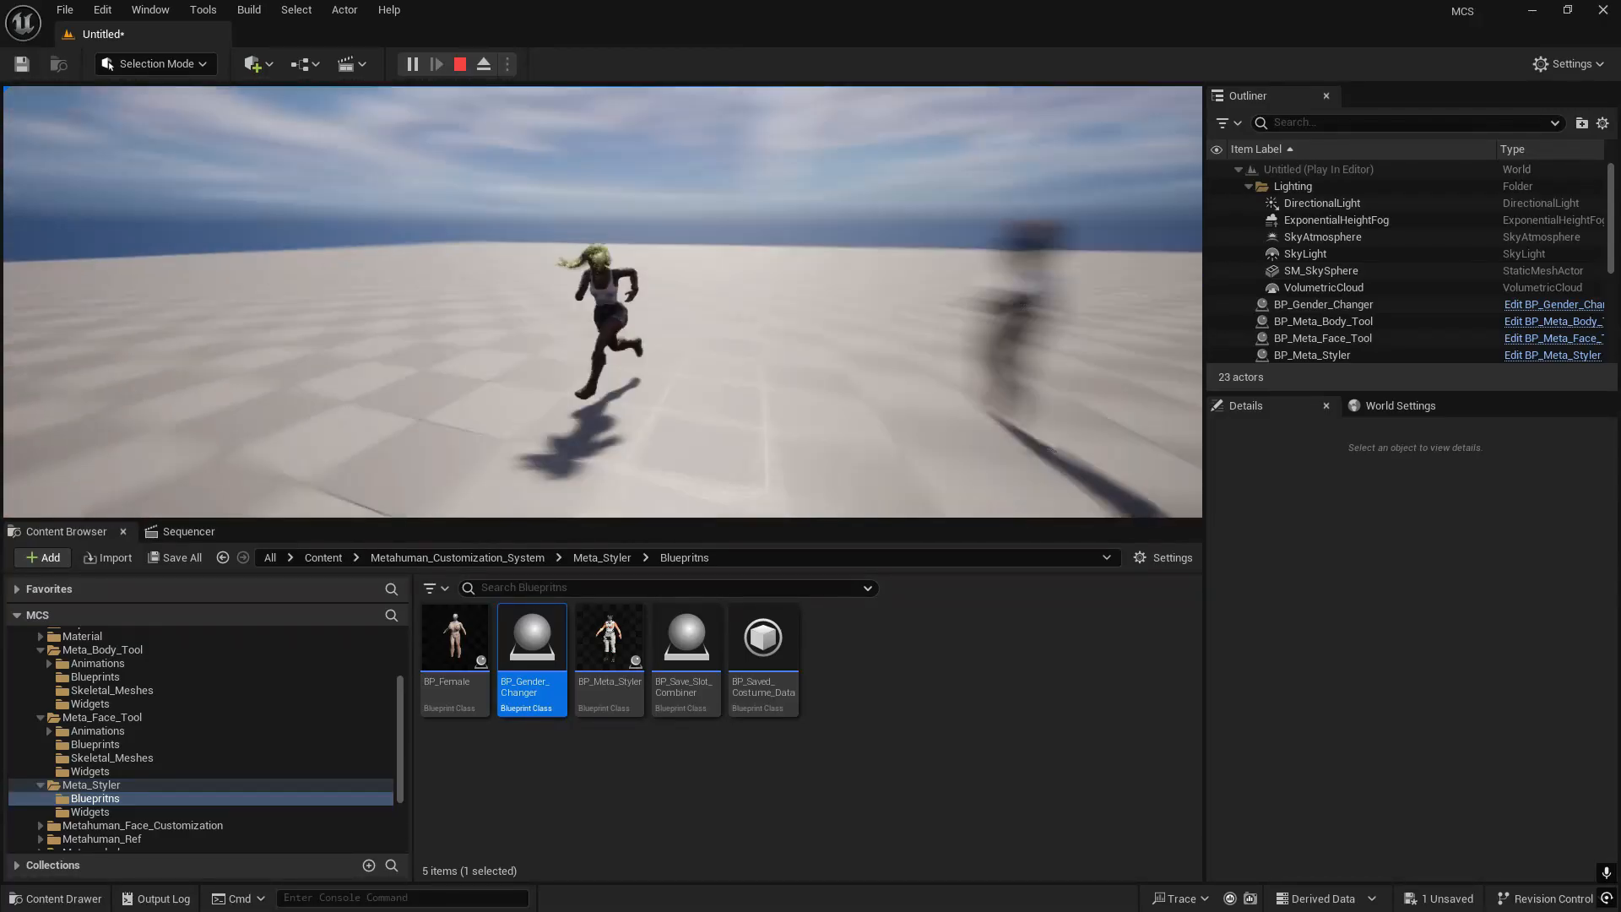
pyautogui.hotkey('shift', 'F1')
pyautogui.press('w')
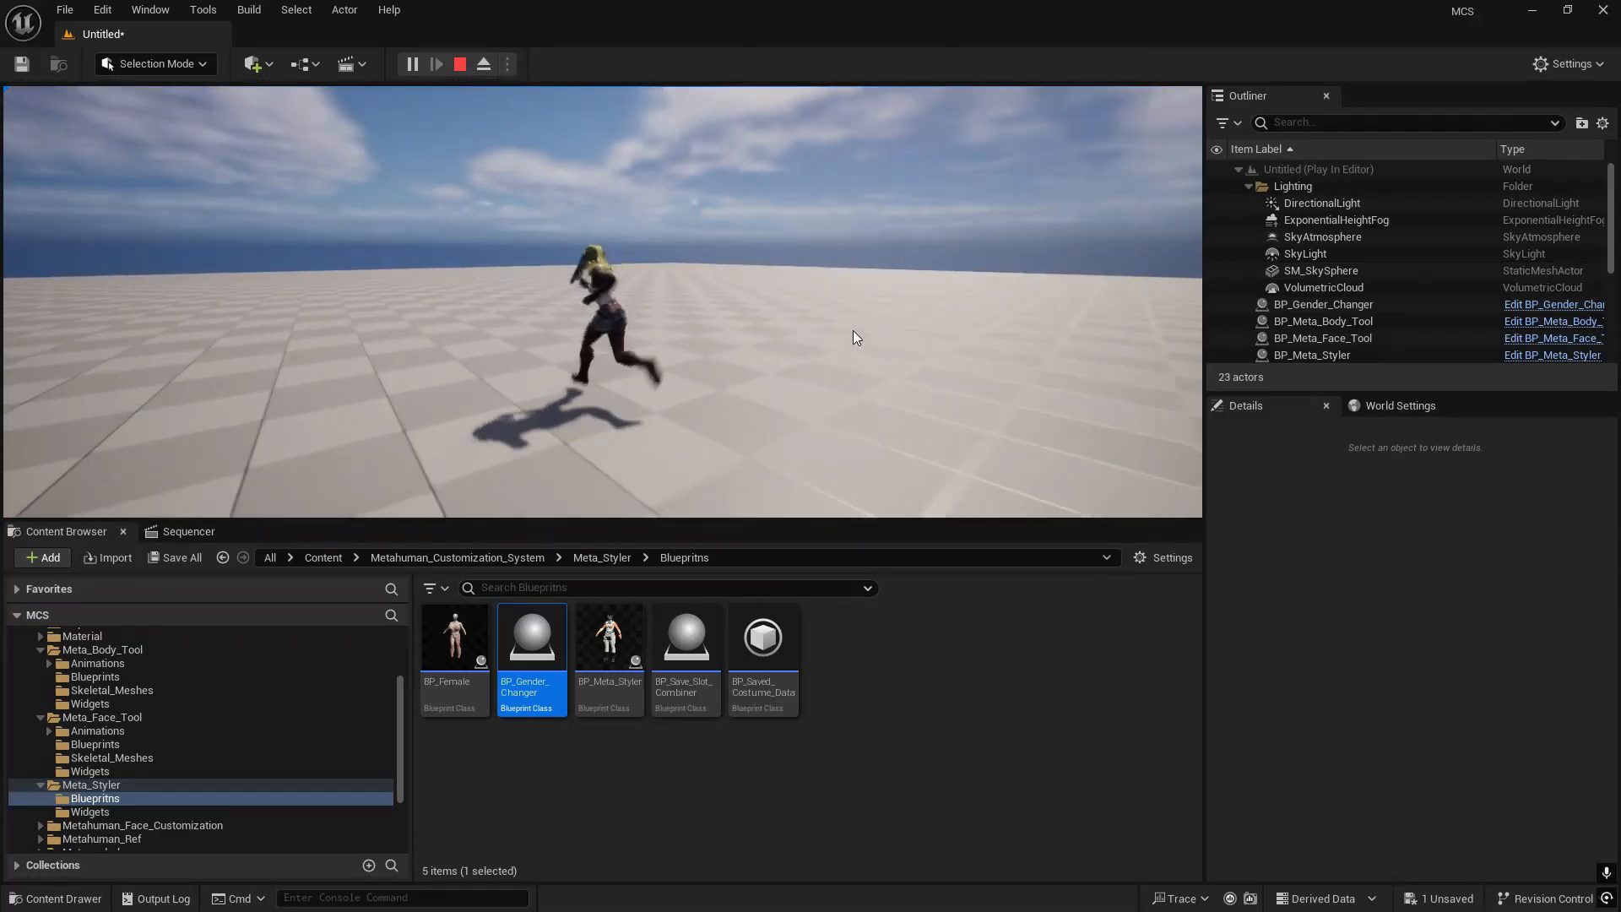
pyautogui.press('s')
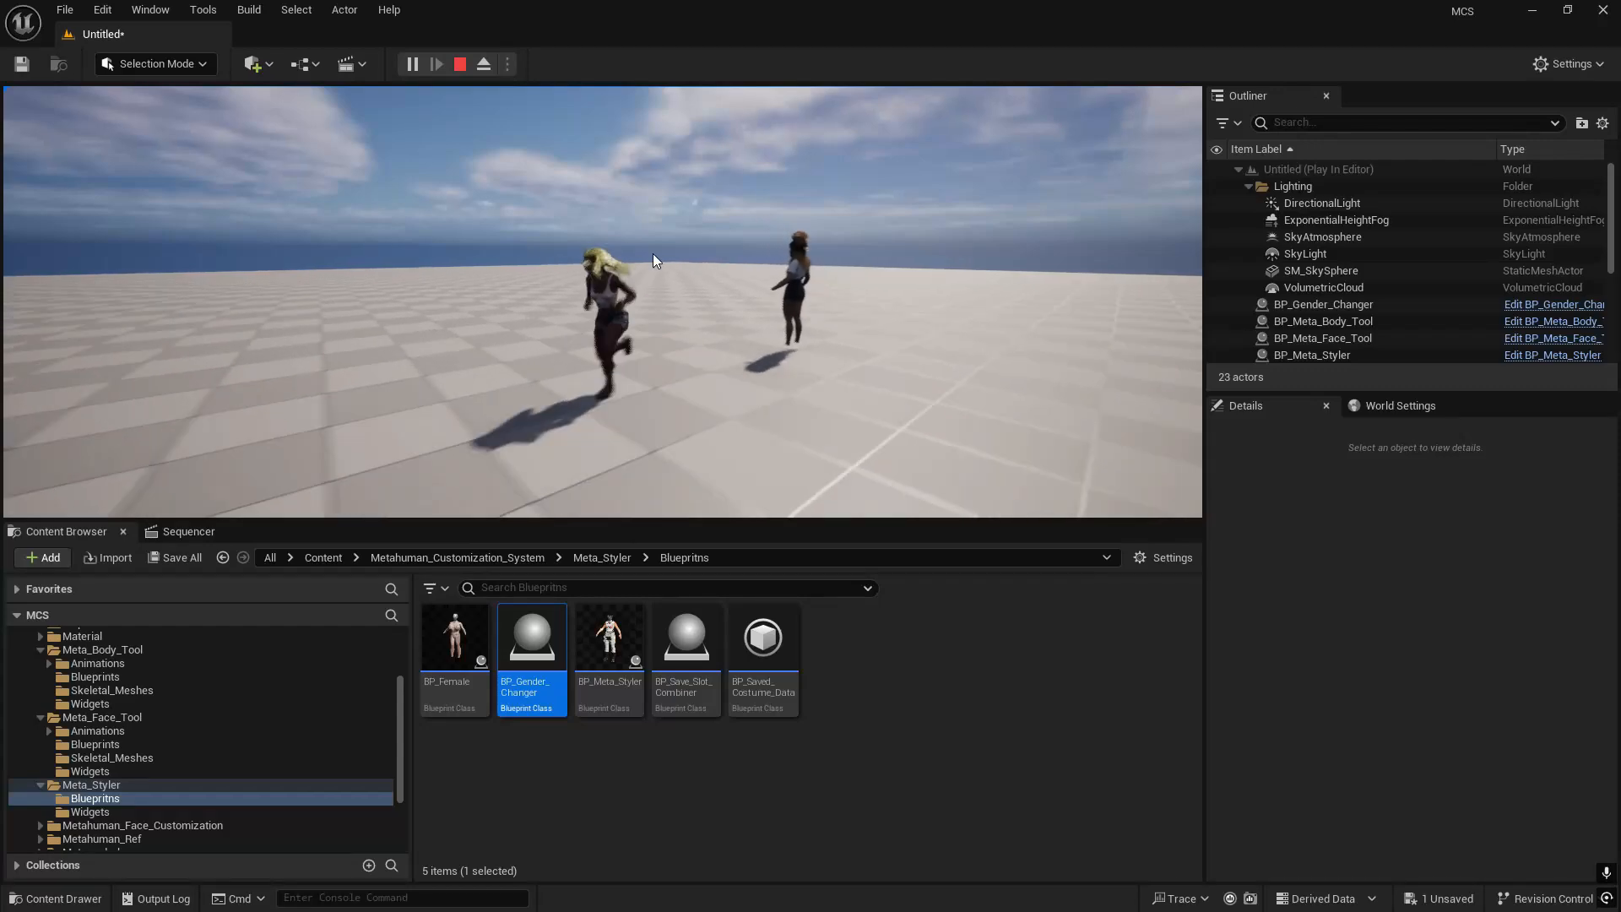
pyautogui.press('a')
pyautogui.click(738, 268)
pyautogui.press('d')
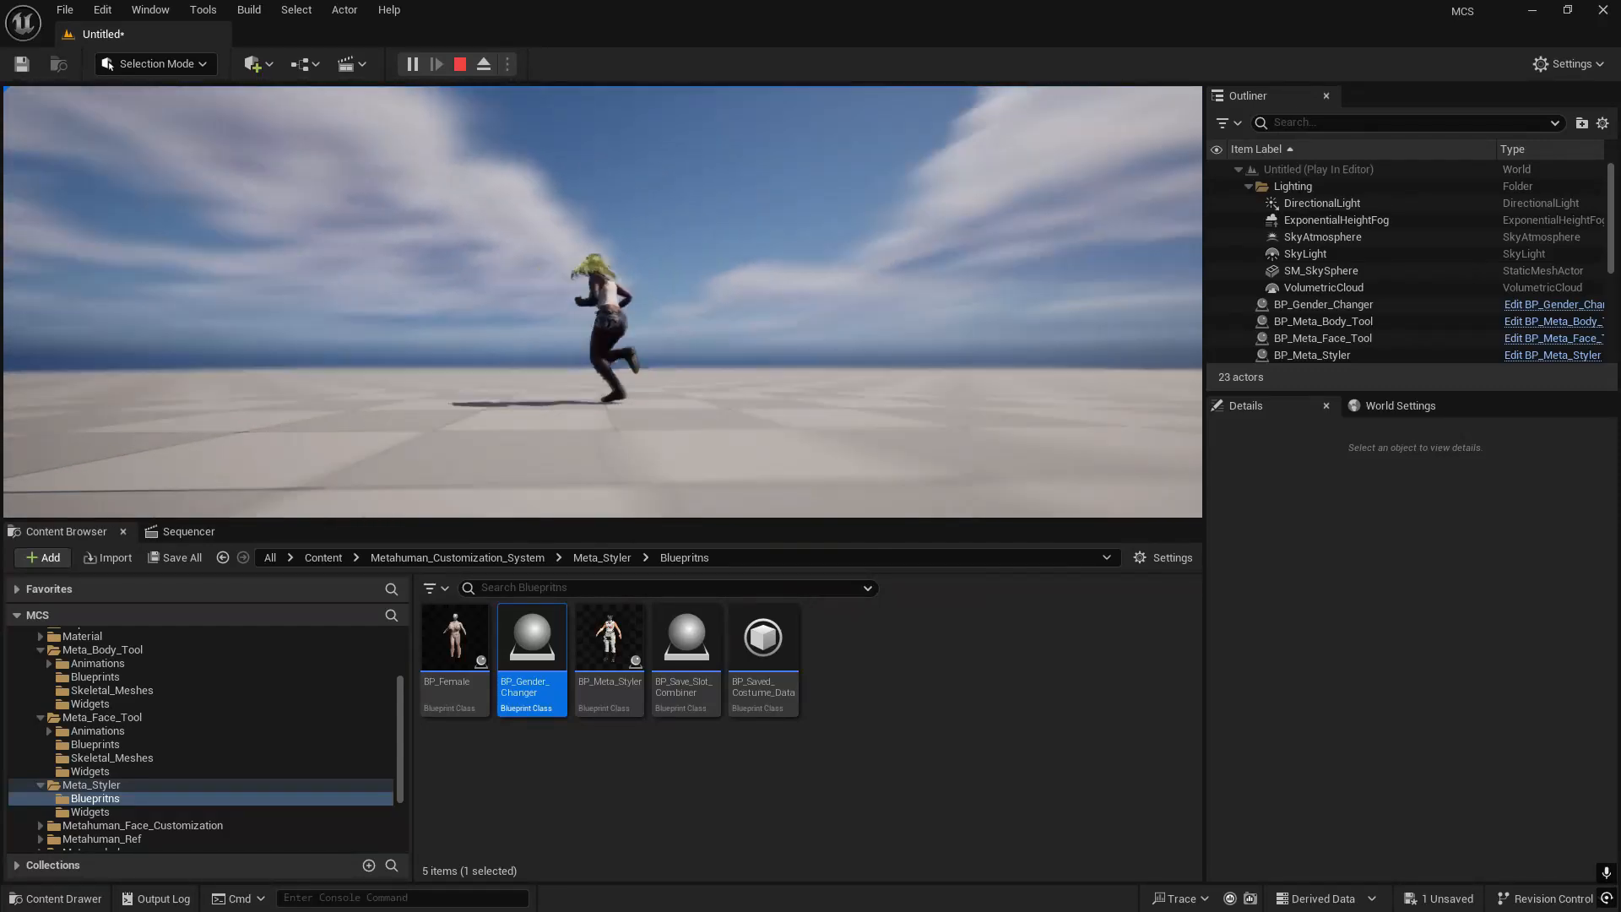
pyautogui.press('w')
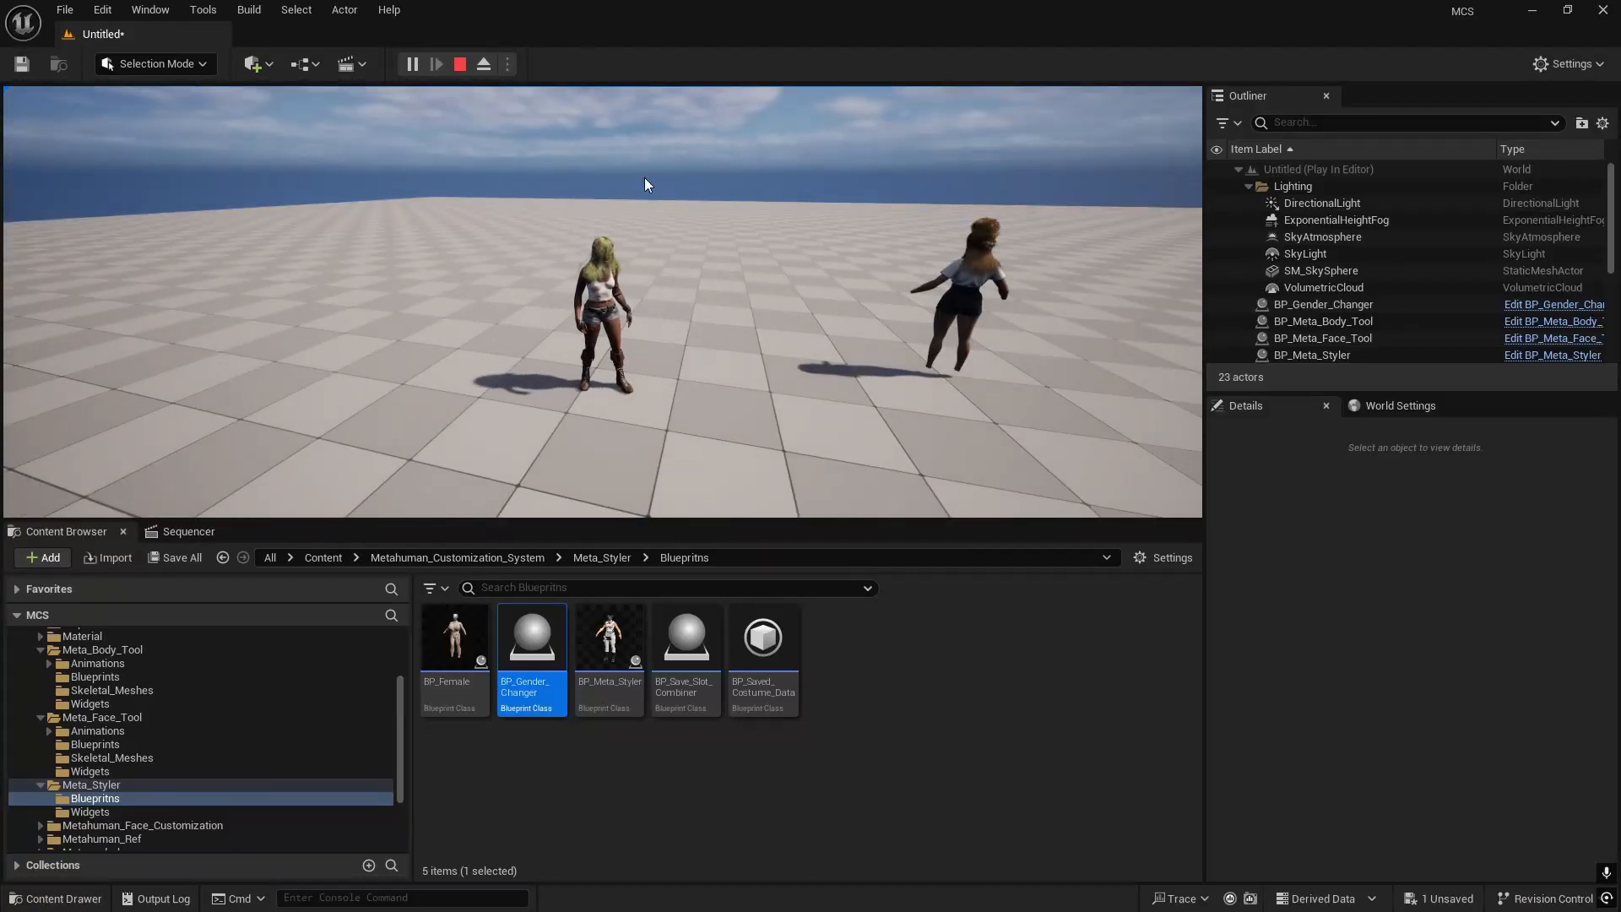
pyautogui.press('Escape')
pyautogui.moveTo(769, 228); pyautogui.dragTo(557, 291, button='right')
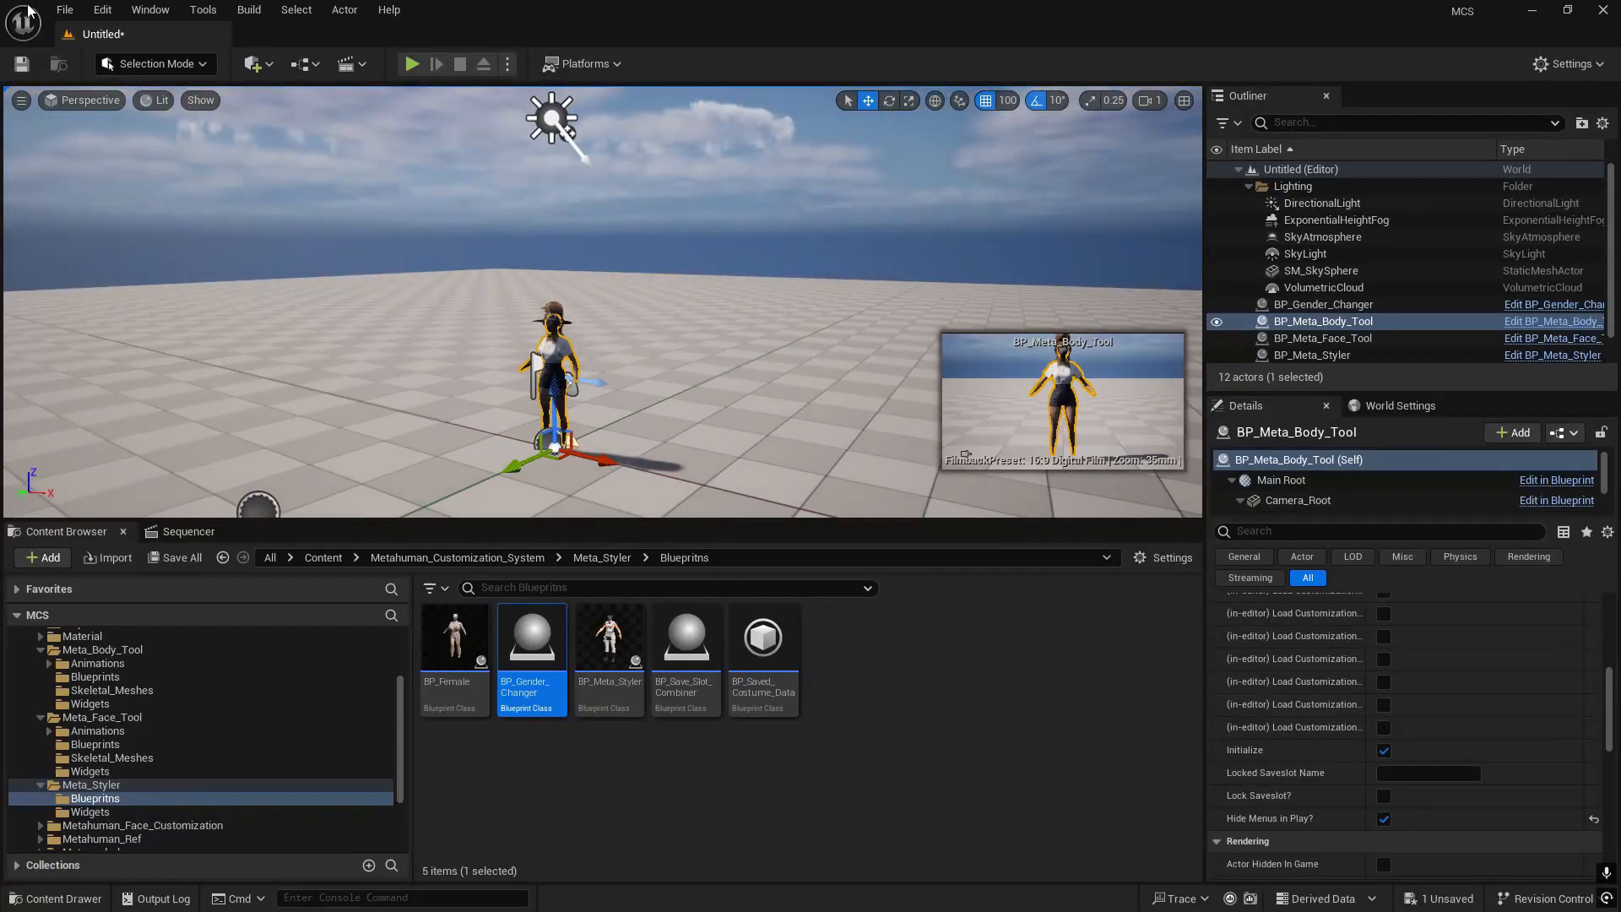
# - Open the recent level ThirdPersonMap, saving the current untitled level as Tutorial2 in the Content folder
pyautogui.click(64, 9)
pyautogui.moveTo(287, 130)
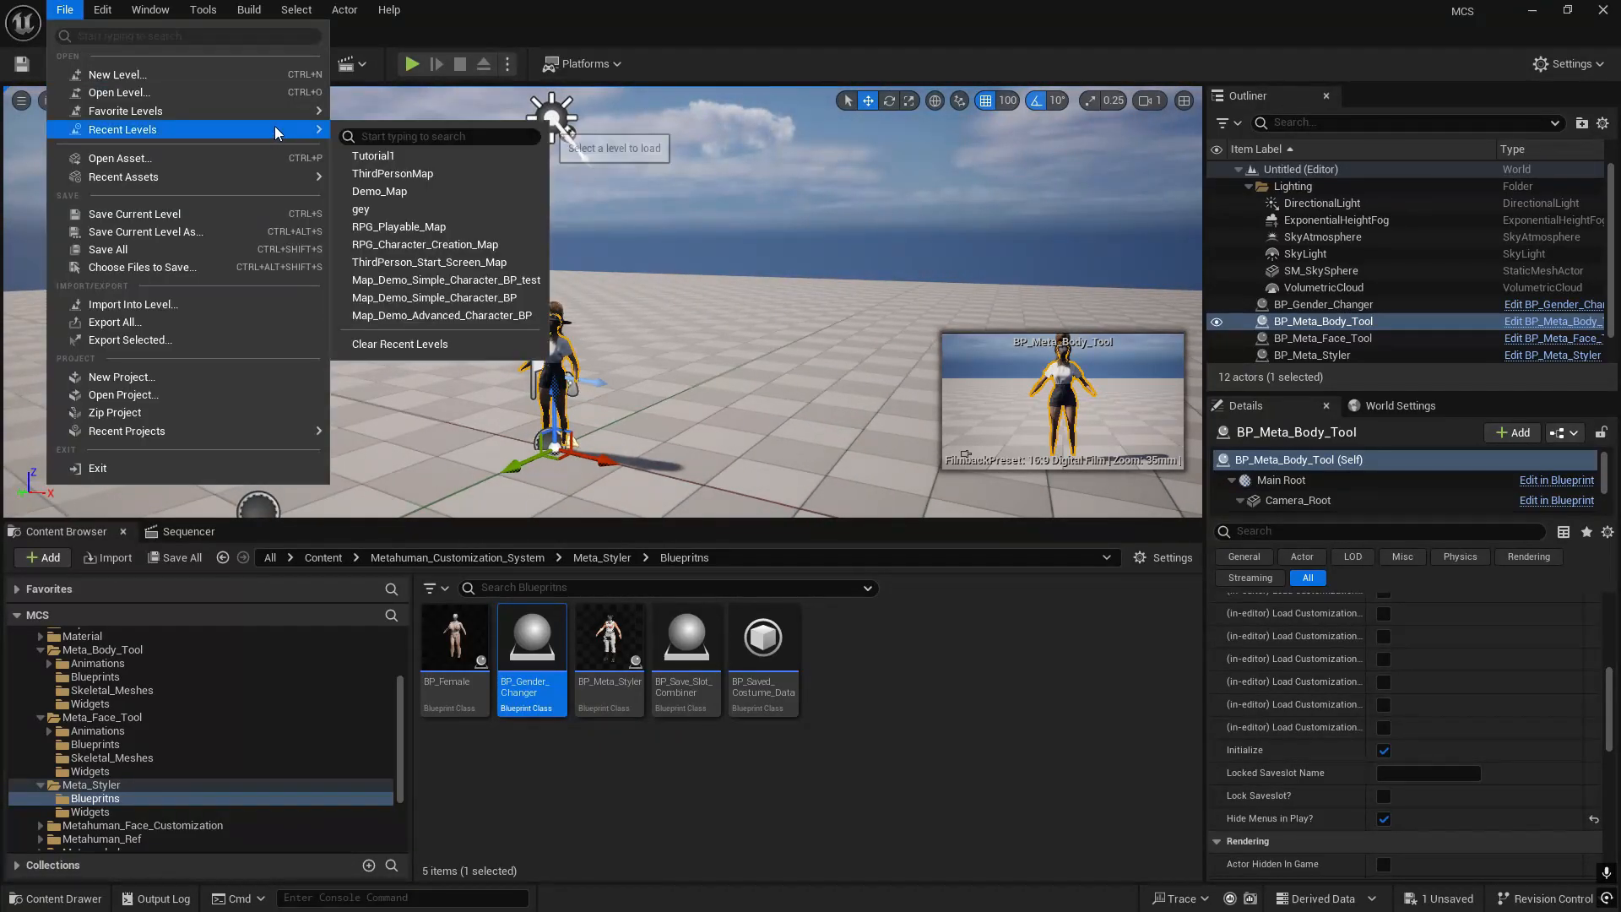
pyautogui.click(390, 174)
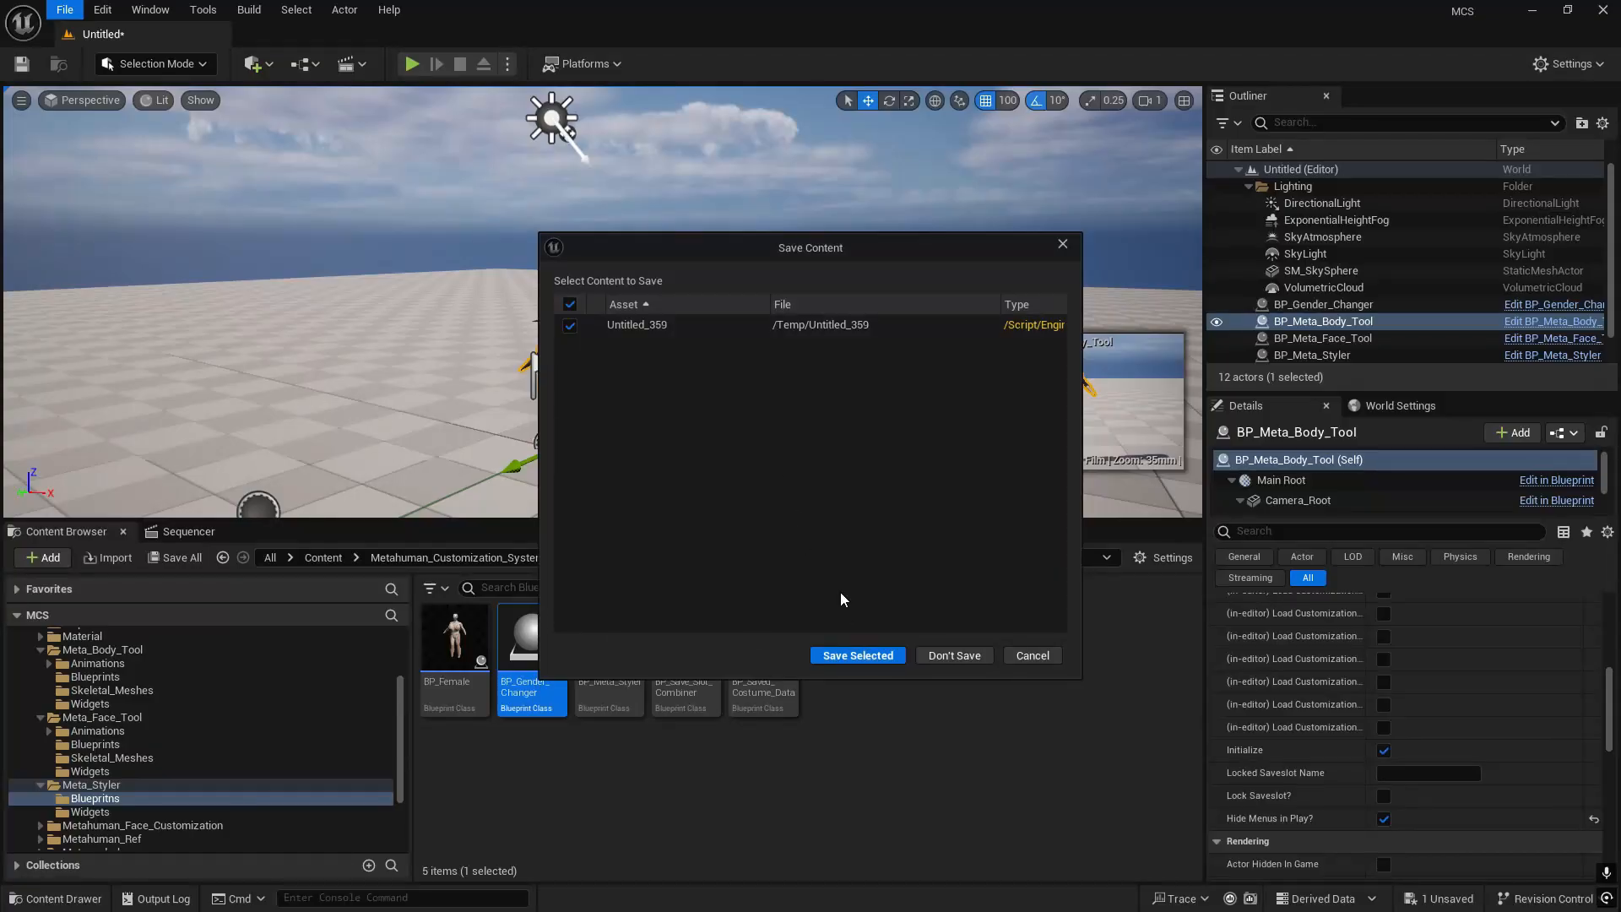
pyautogui.click(856, 656)
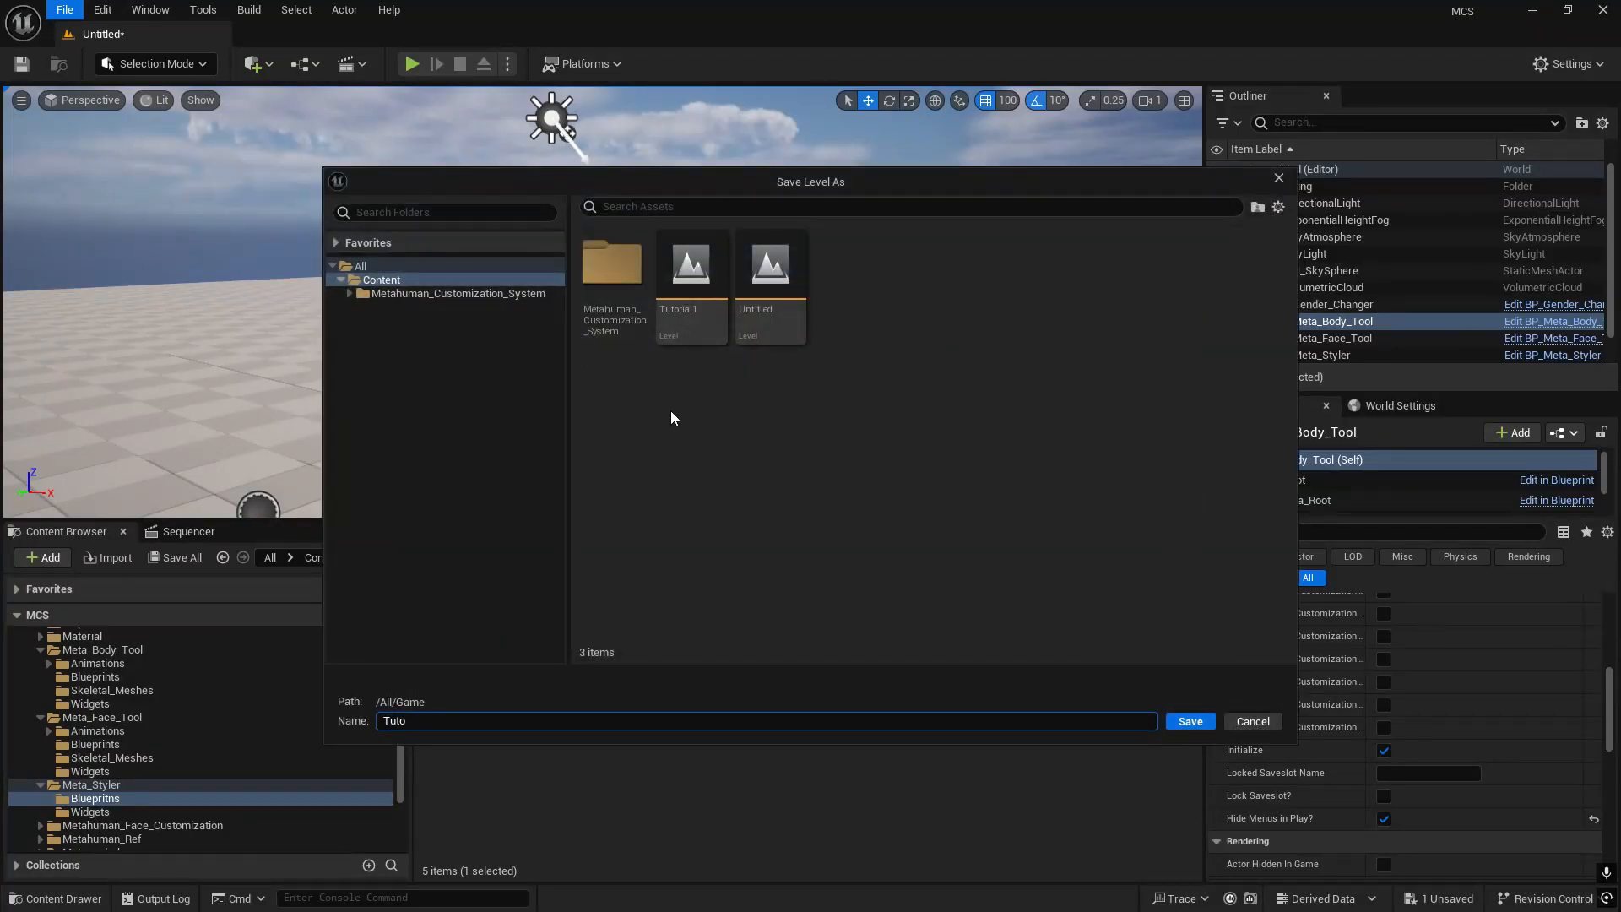
pyautogui.press('Return')
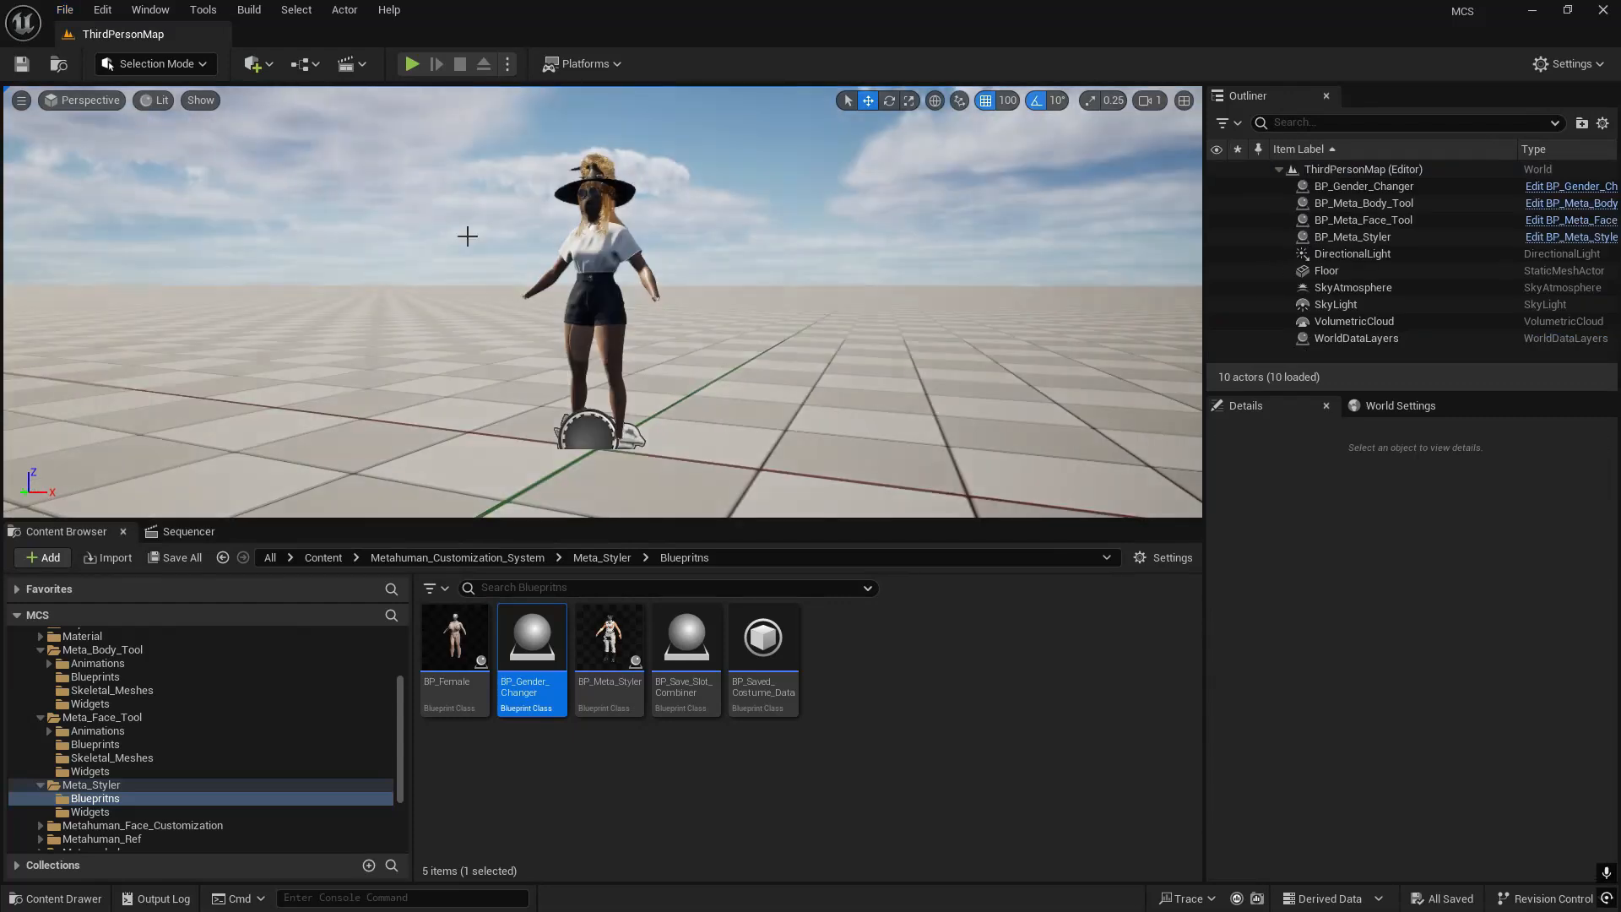
# - Copy the nodes after Event BeginPlay, including Set Input Mode Game Only, from ThirdPersonMap's level blueprint and close the blueprint
pyautogui.click(297, 68)
pyautogui.click(369, 185)
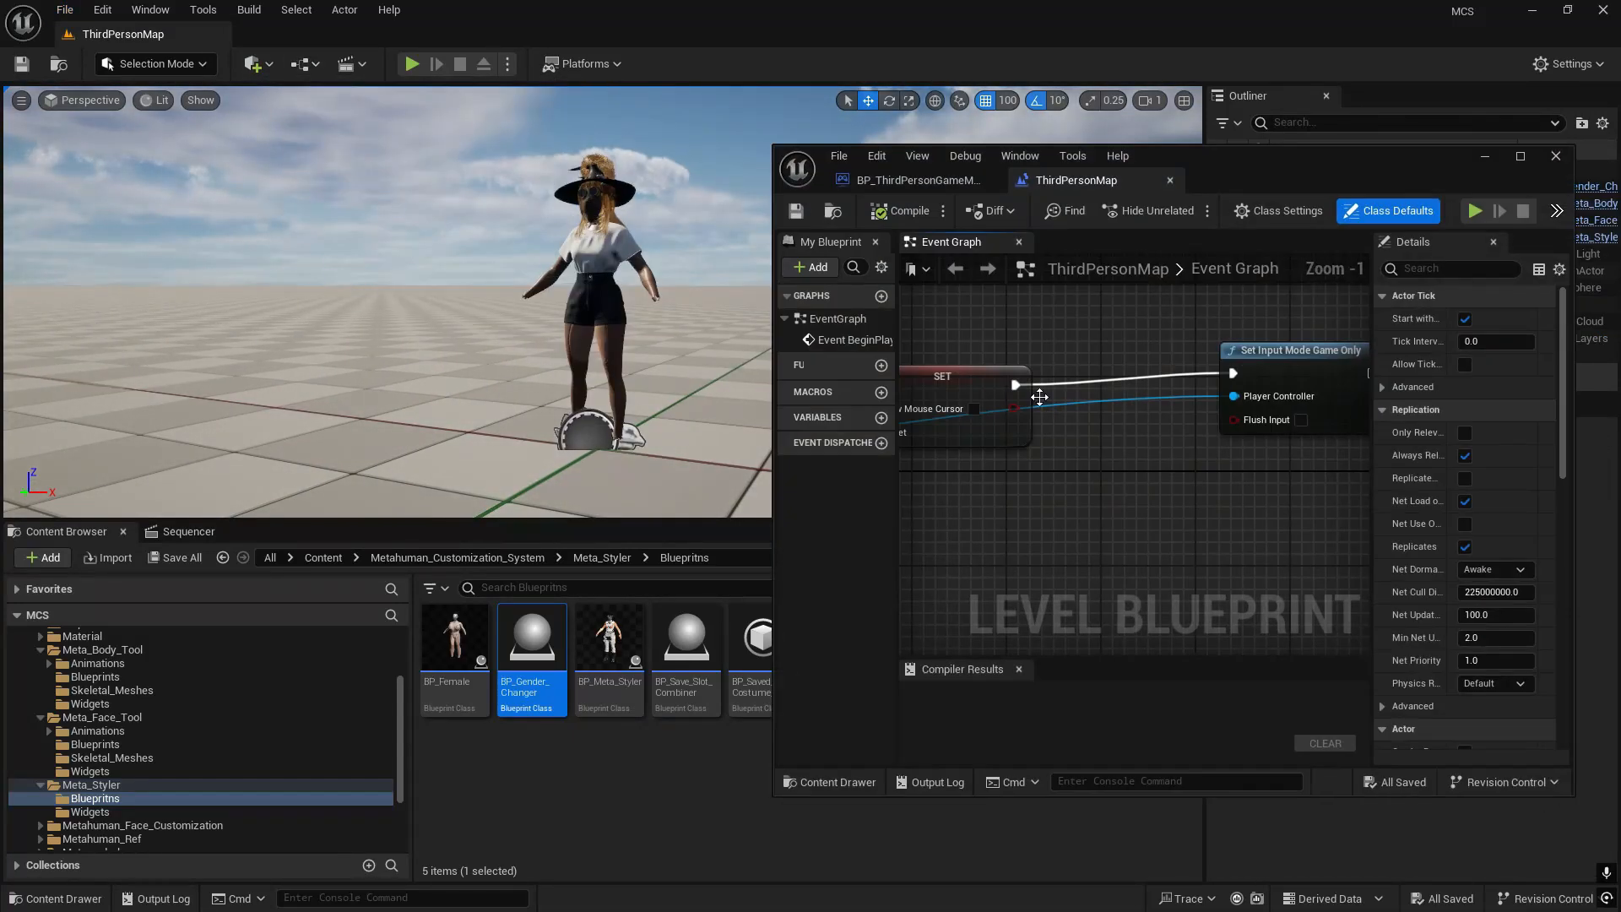
pyautogui.scroll(-5, 1020, 445)
pyautogui.moveTo(1017, 470); pyautogui.dragTo(1201, 500, button='right')
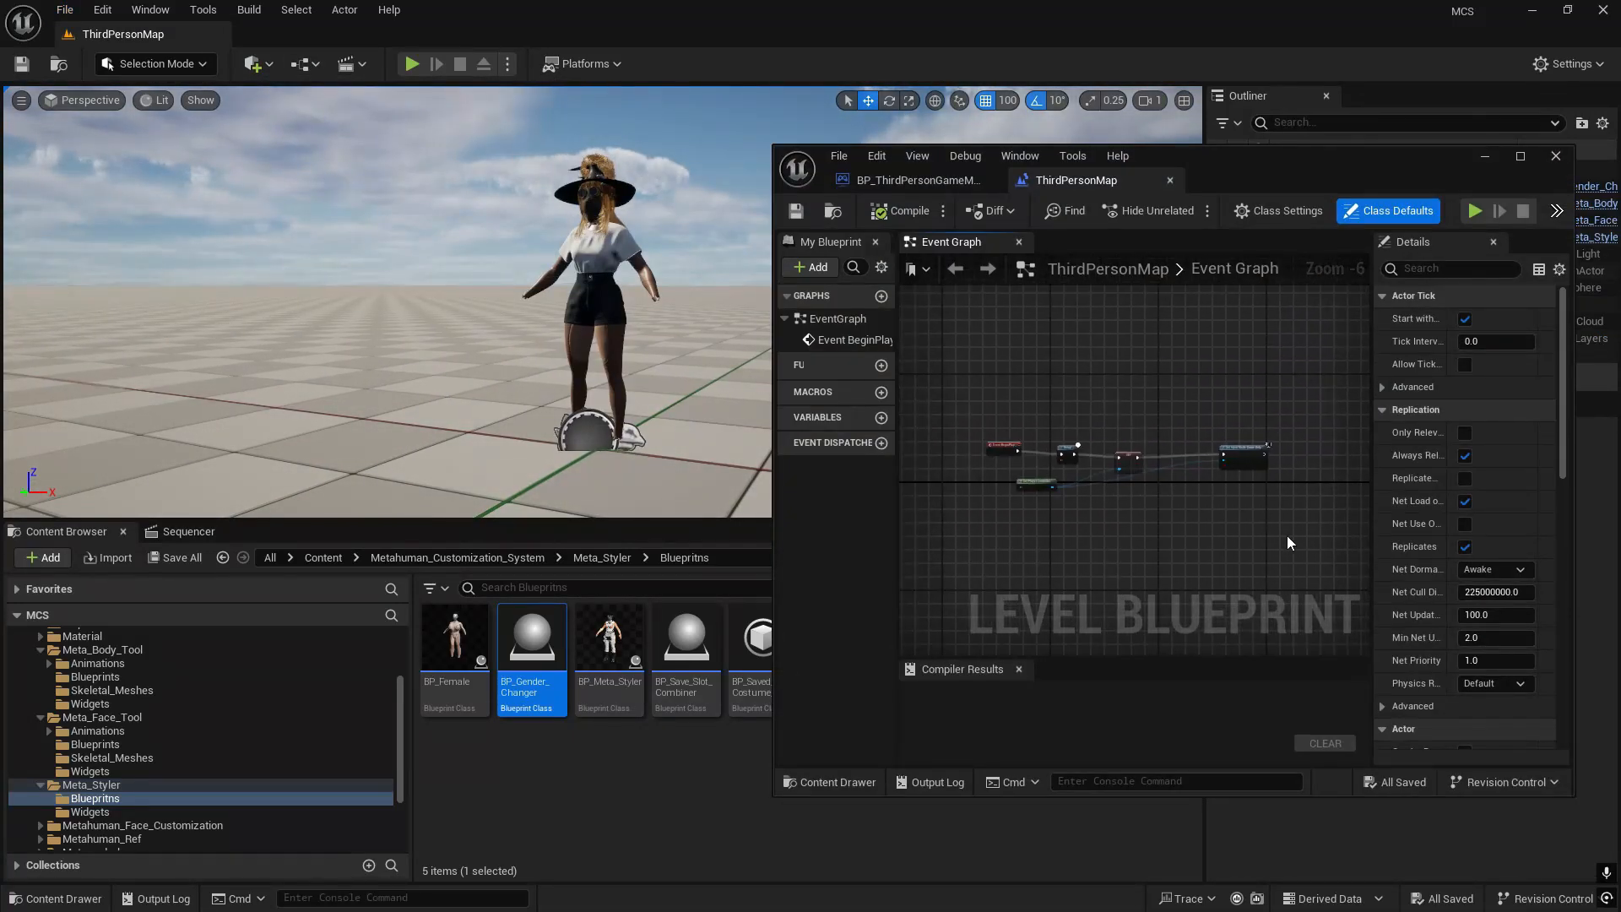
pyautogui.moveTo(1045, 422); pyautogui.dragTo(1045, 422)
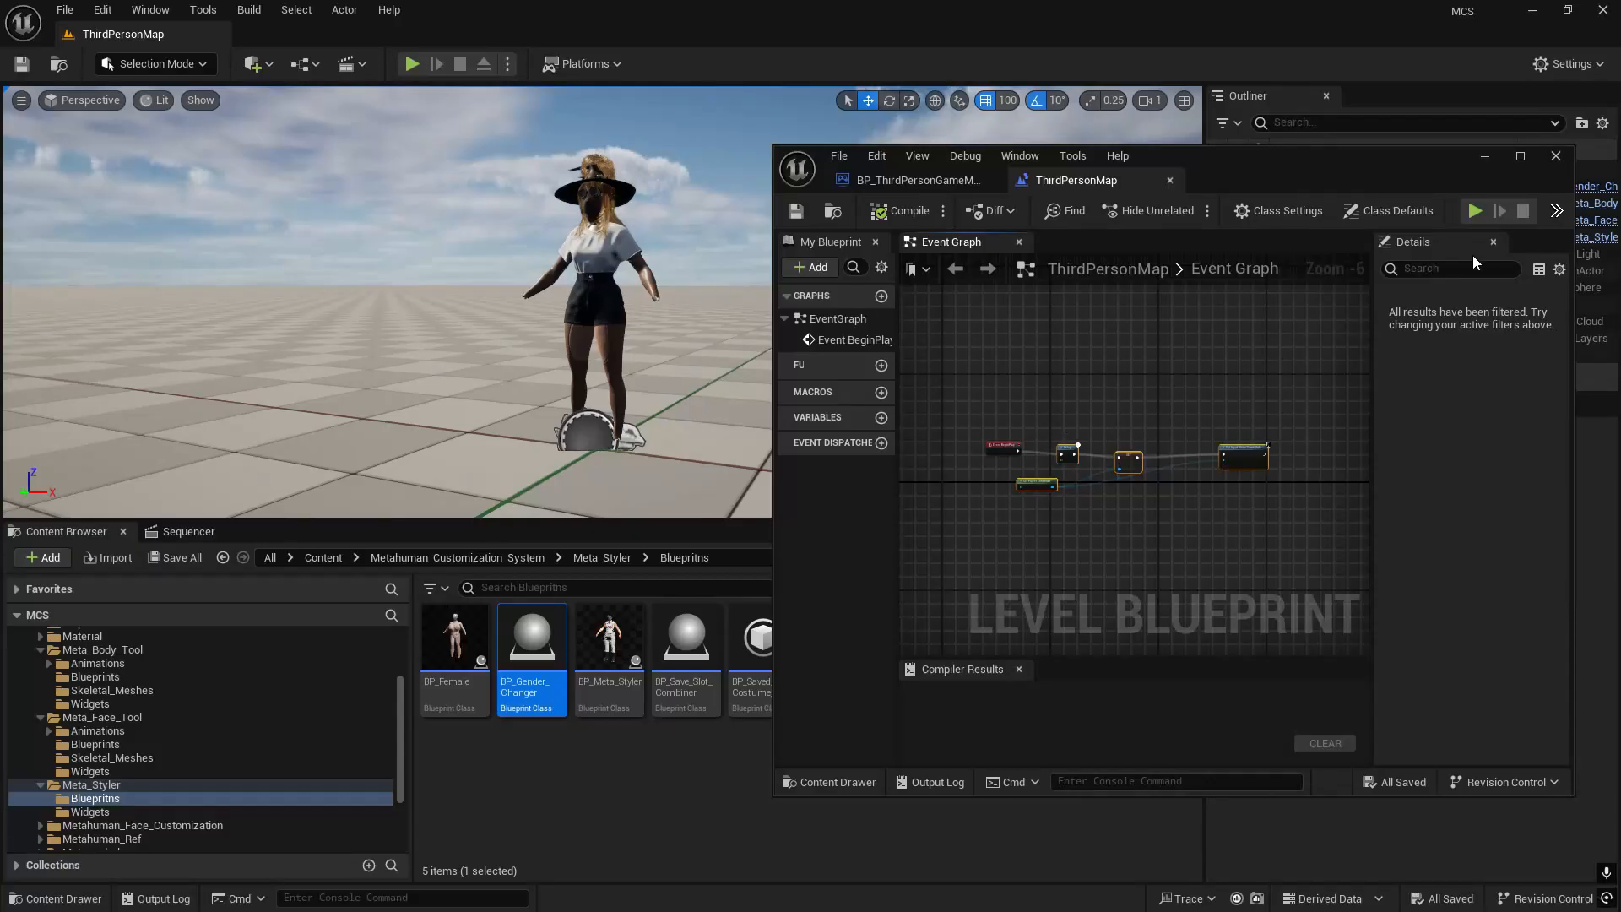
pyautogui.click(1555, 156)
# - Reopen the recent level Tutorial2
pyautogui.click(64, 9)
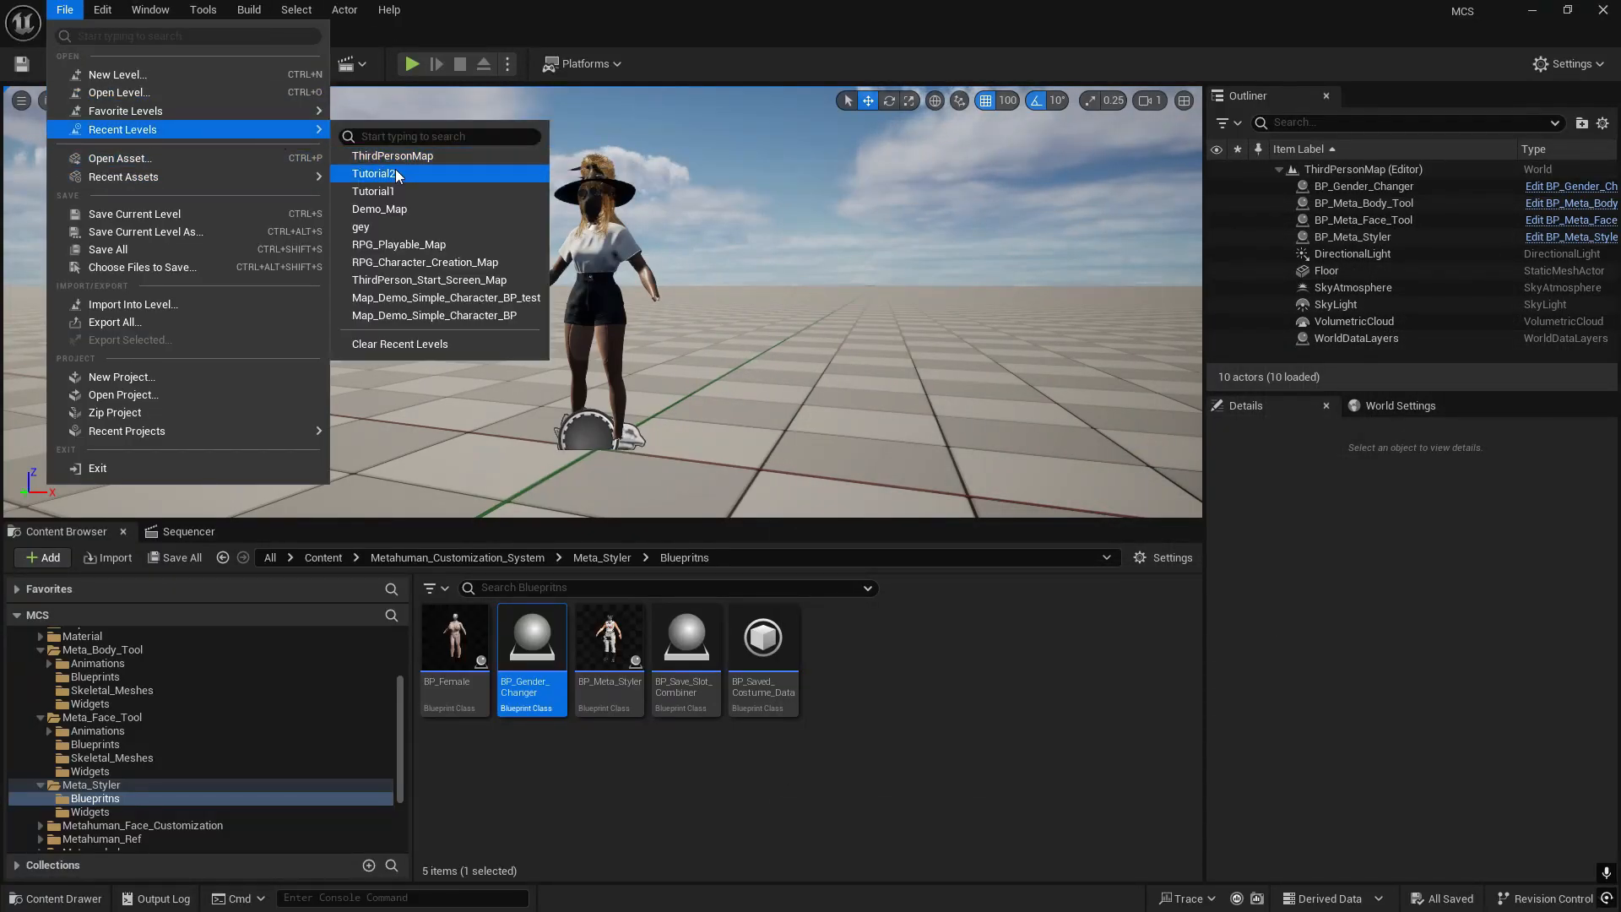
pyautogui.click(394, 178)
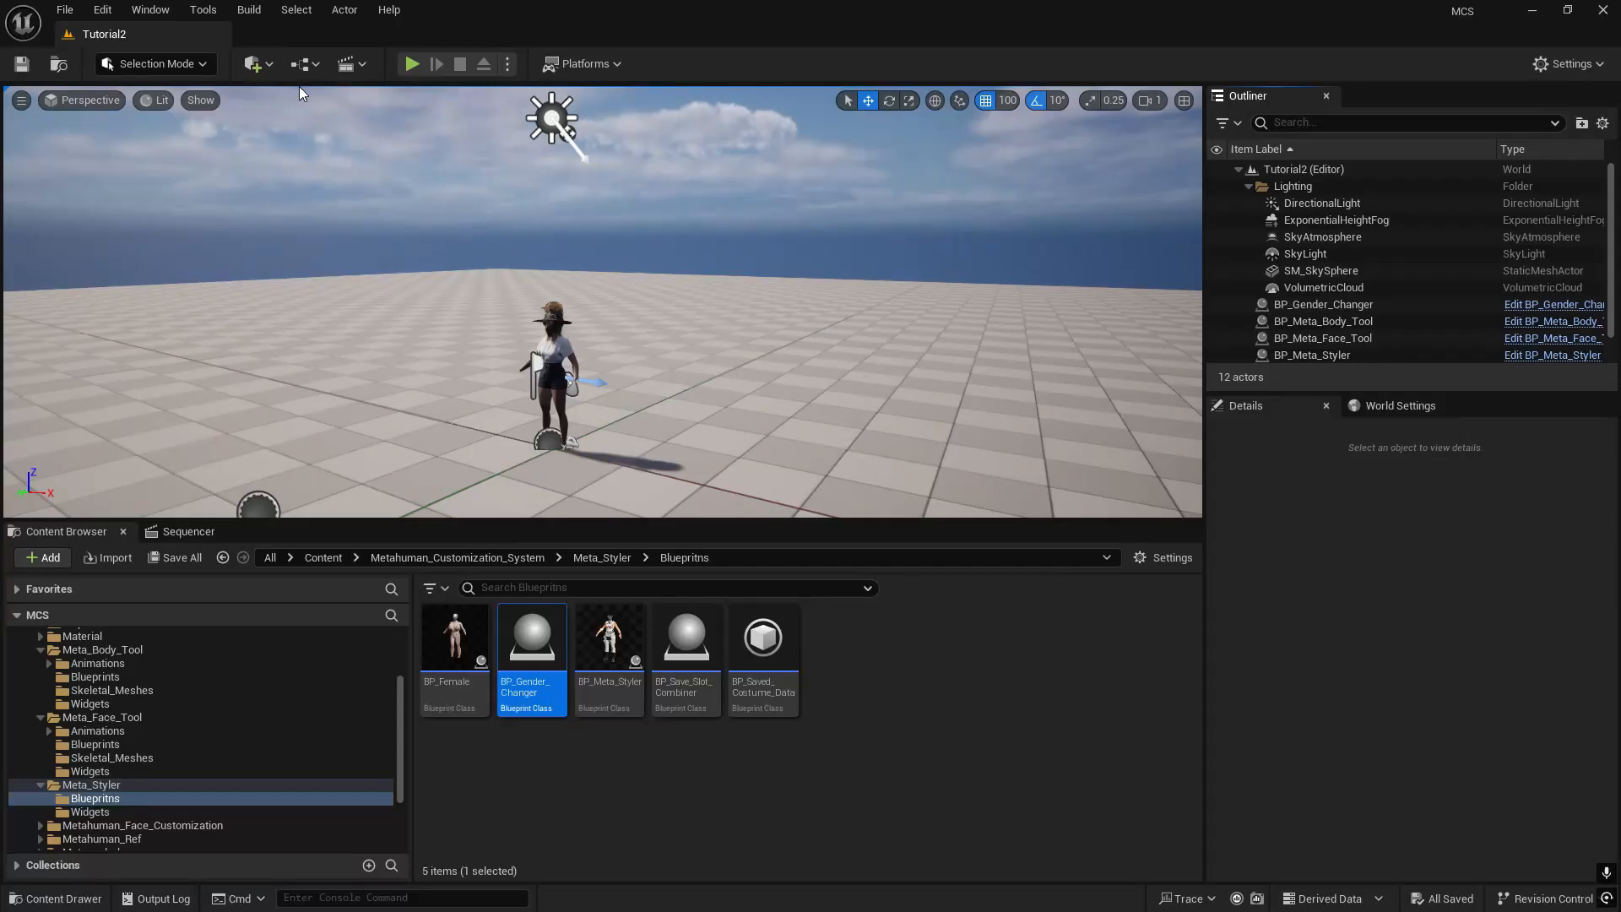
# - Paste the copied nodes into Tutorial2's level blueprint, connect them to Event BeginPlay and minimize the blueprint window
pyautogui.click(309, 61)
pyautogui.click(413, 184)
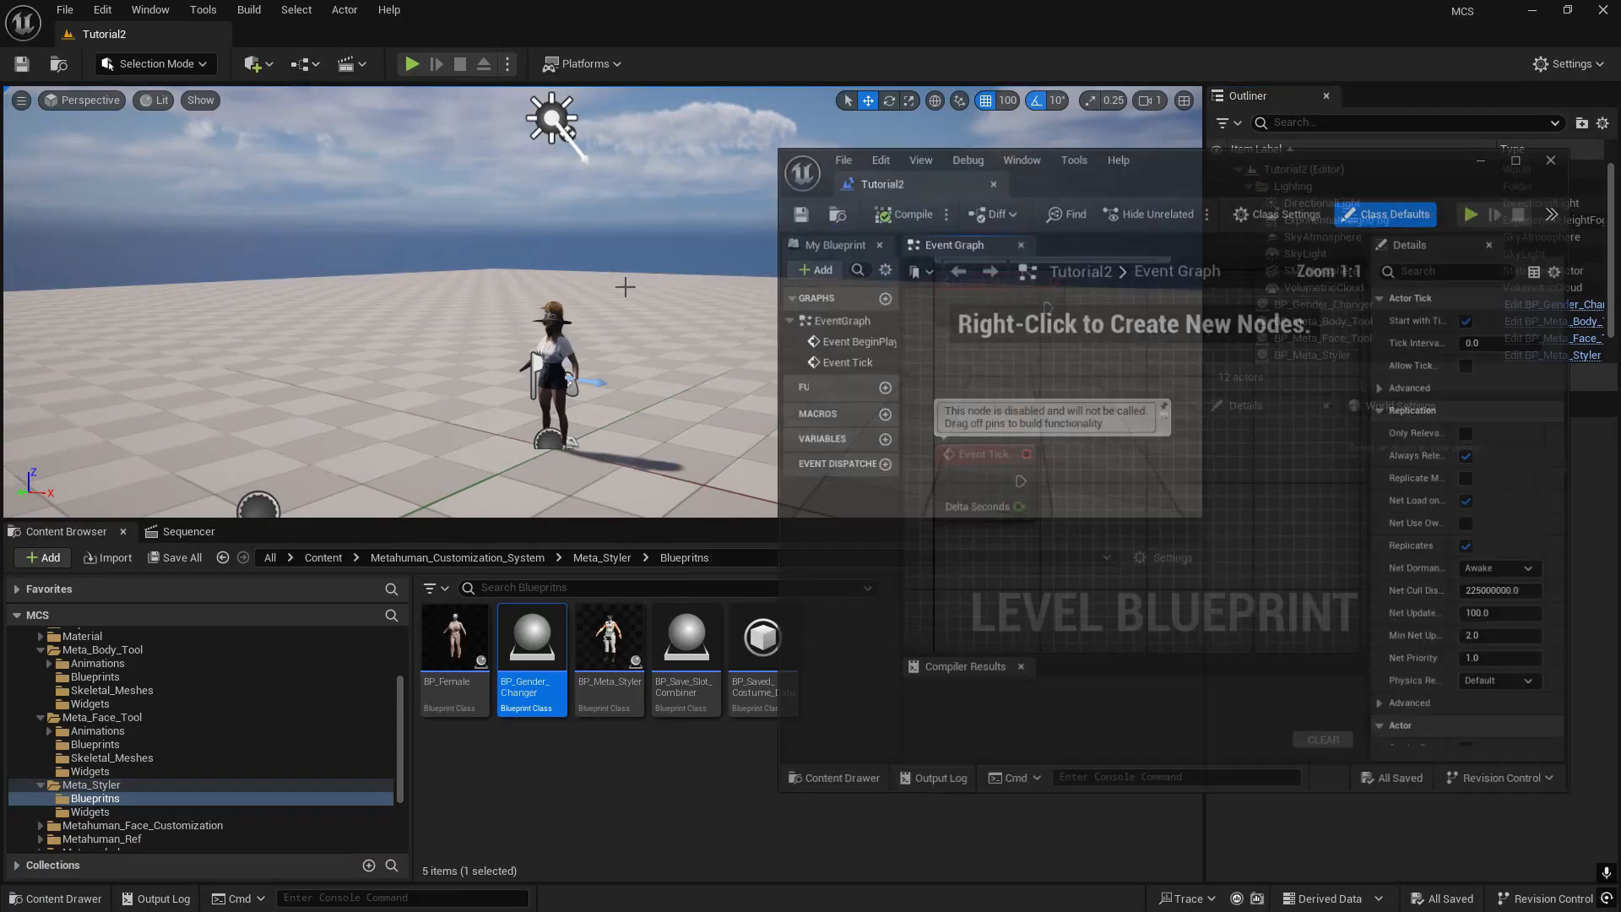
pyautogui.doubleClick(1188, 171)
pyautogui.moveTo(759, 345); pyautogui.dragTo(633, 445, button='right')
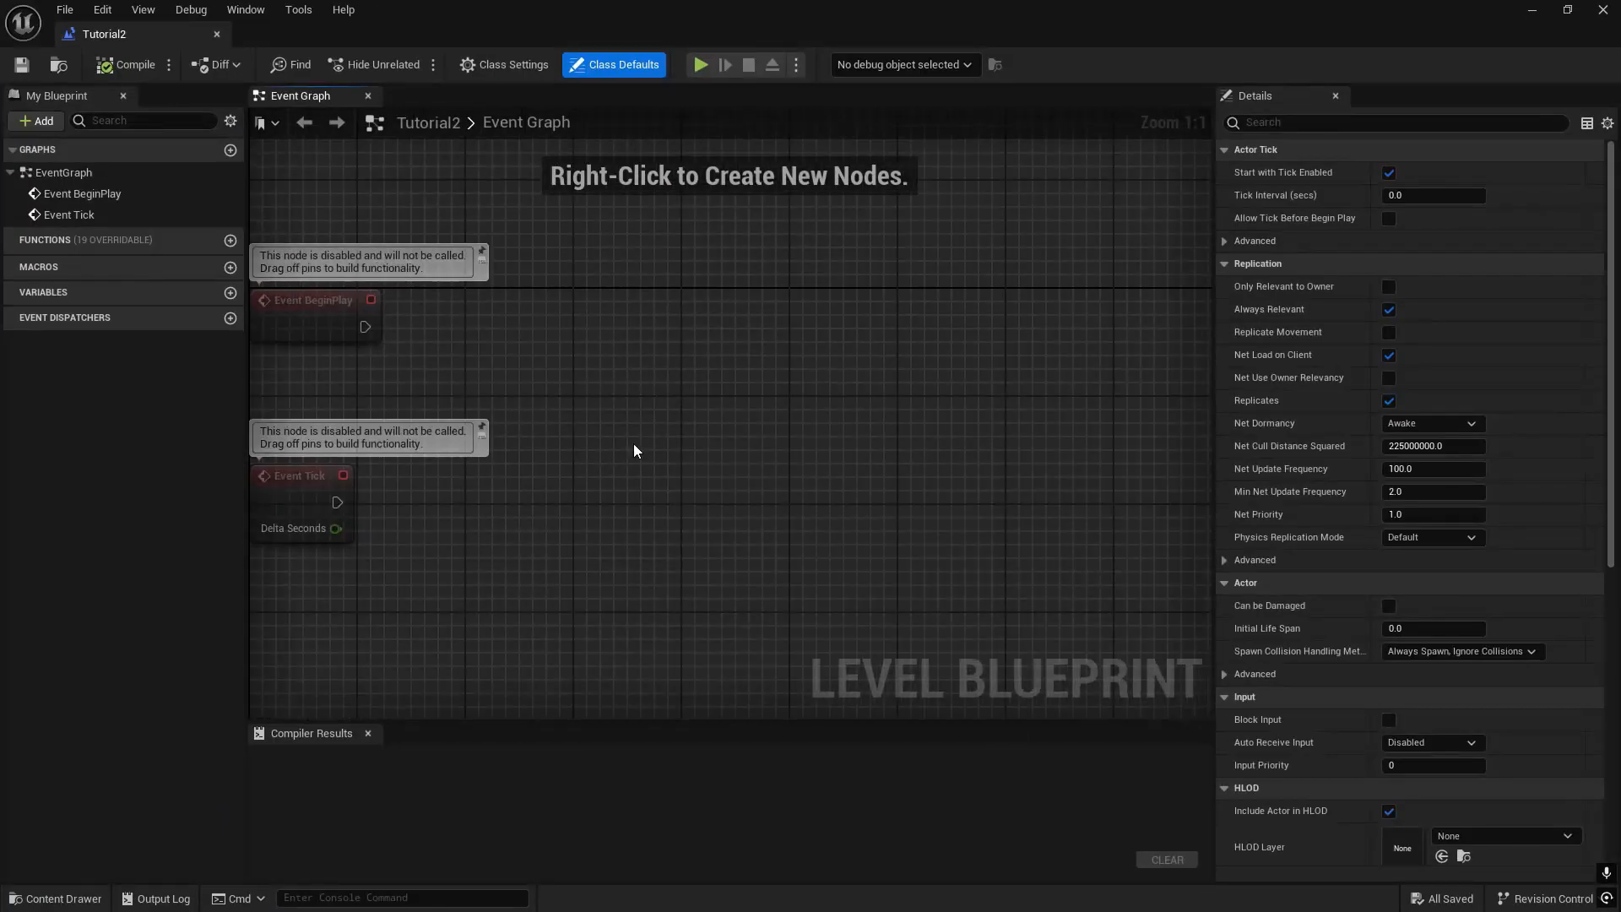
pyautogui.hotkey('ctrl', 'v')
pyautogui.moveTo(361, 328); pyautogui.dragTo(551, 297)
pyautogui.click(1532, 10)
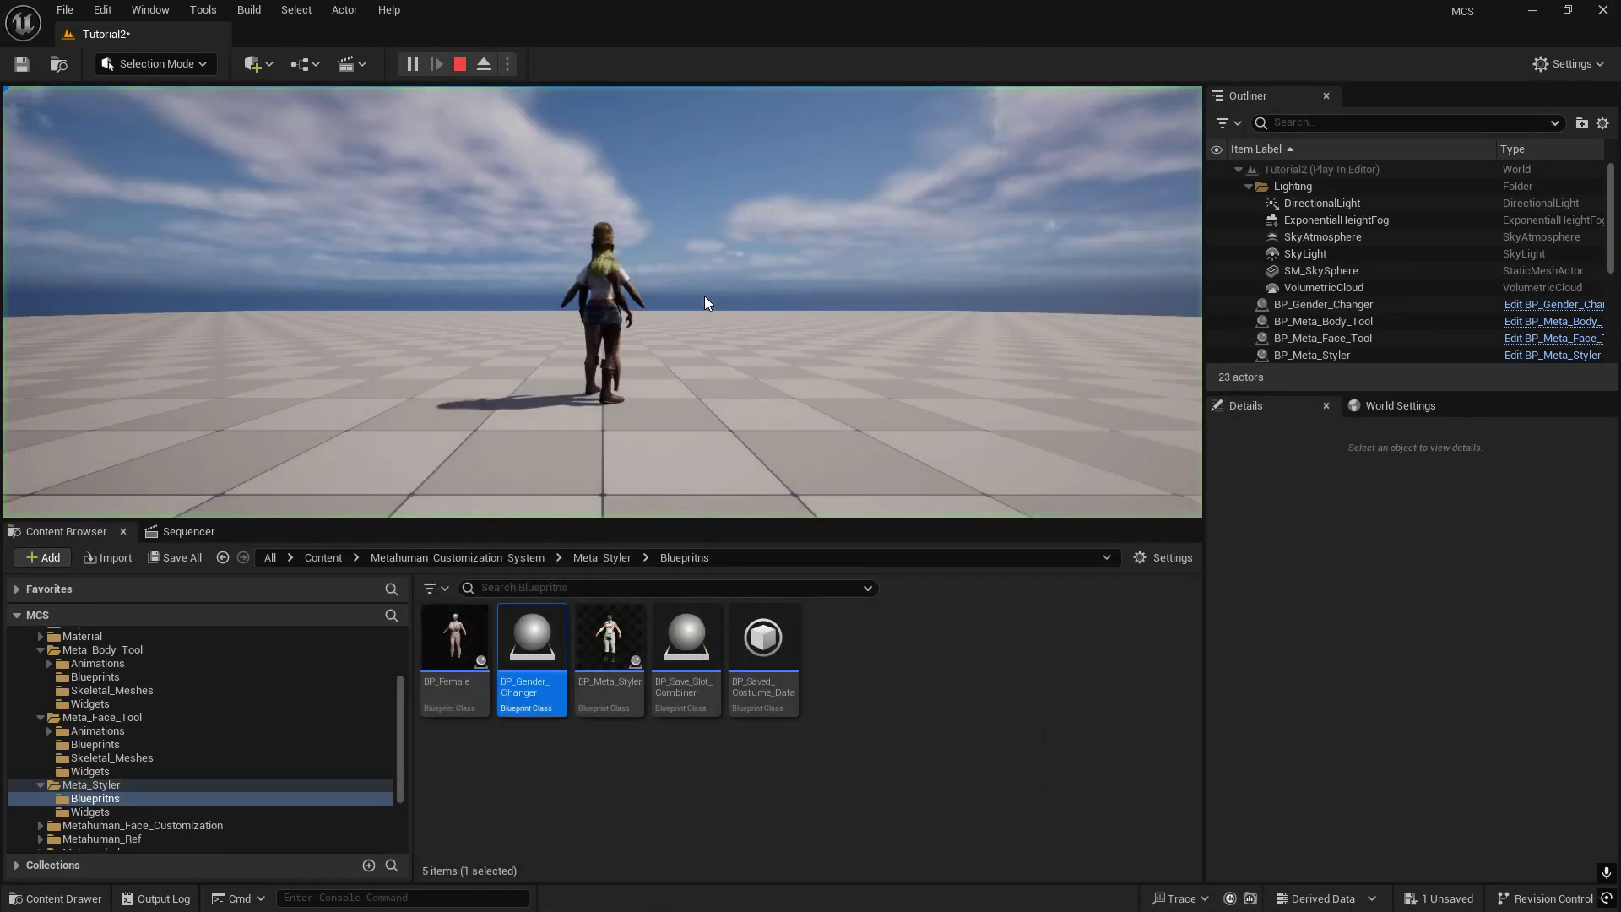
# - Play-test Tutorial2 in full screen, running the MetaHuman around and jumping, and end the session and full-screen view
pyautogui.click(704, 295)
pyautogui.press('F11')
pyautogui.press('w')
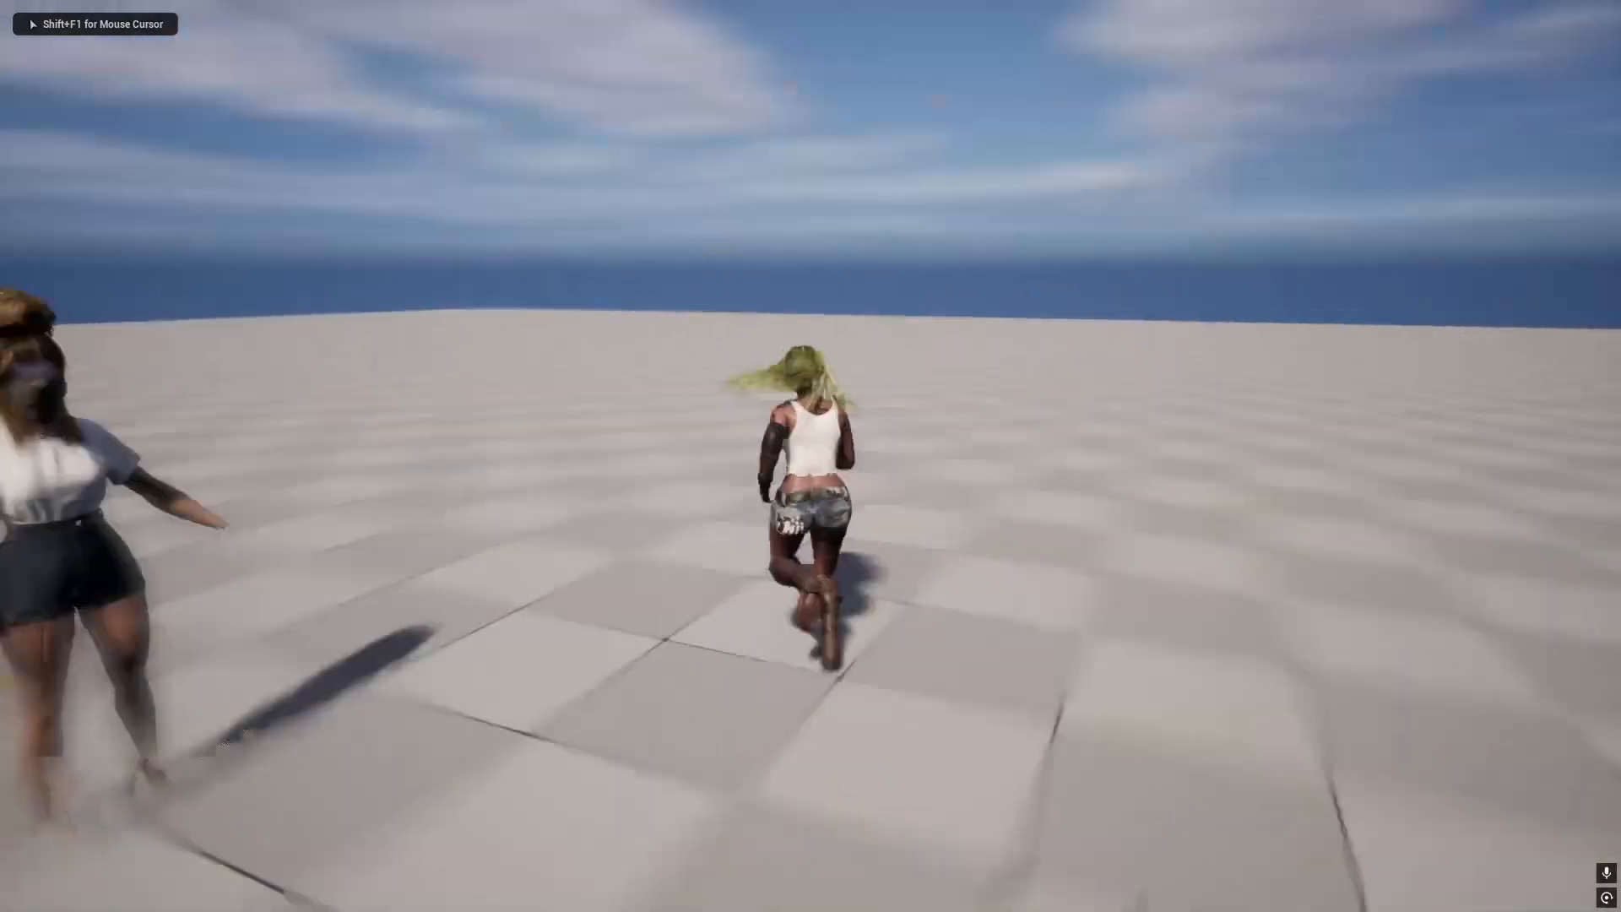
pyautogui.press('d')
pyautogui.press('a')
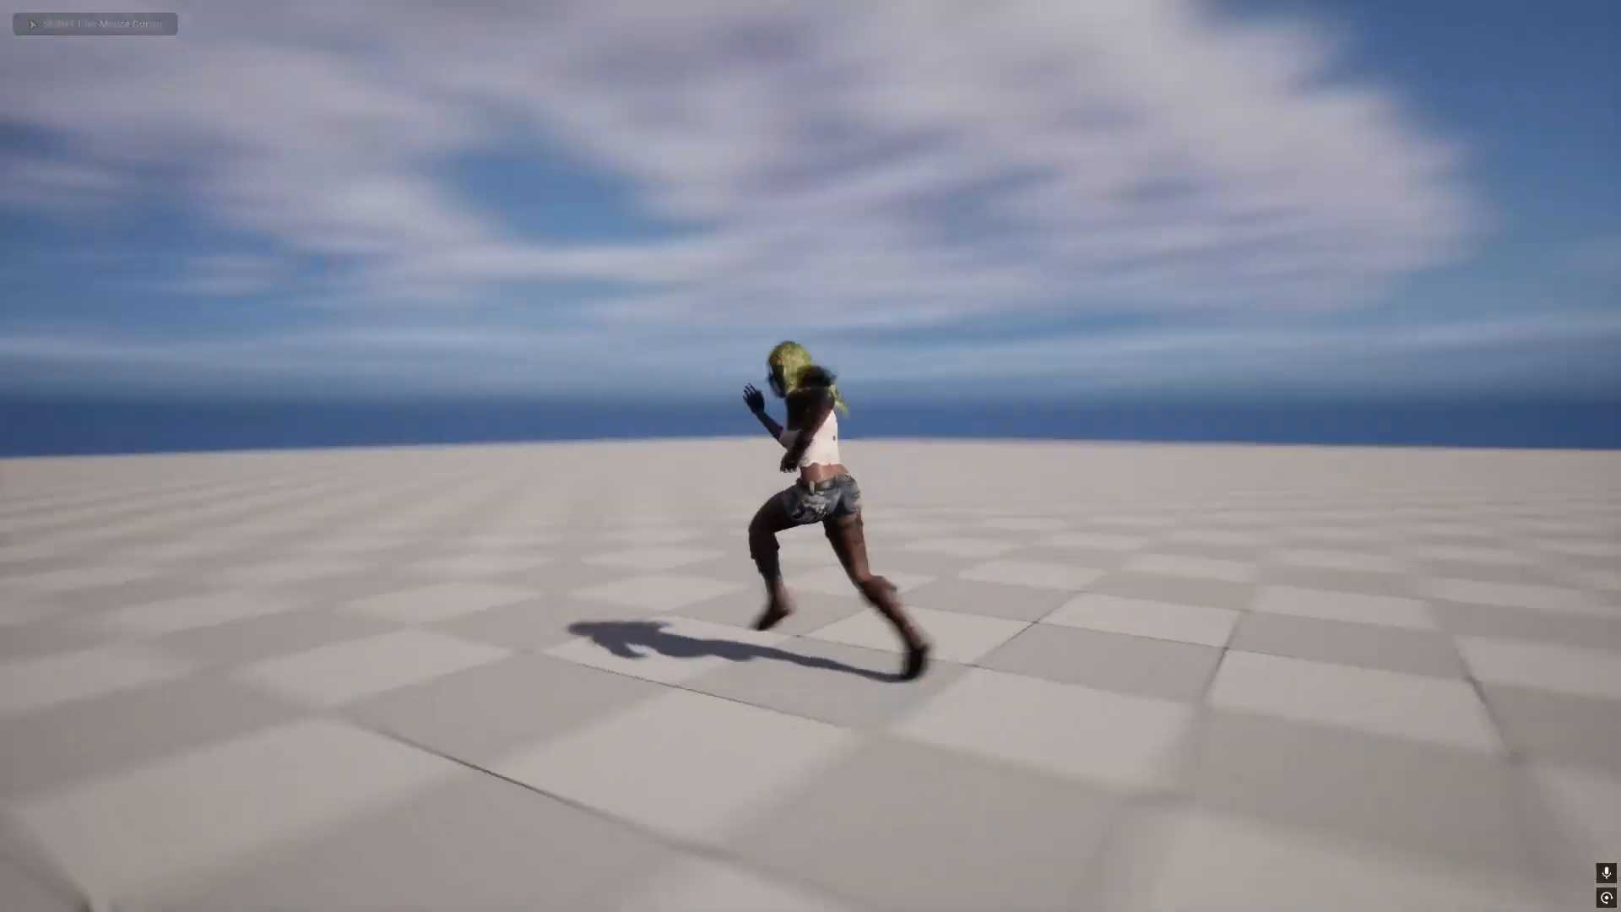
pyautogui.press('w')
pyautogui.press('space')
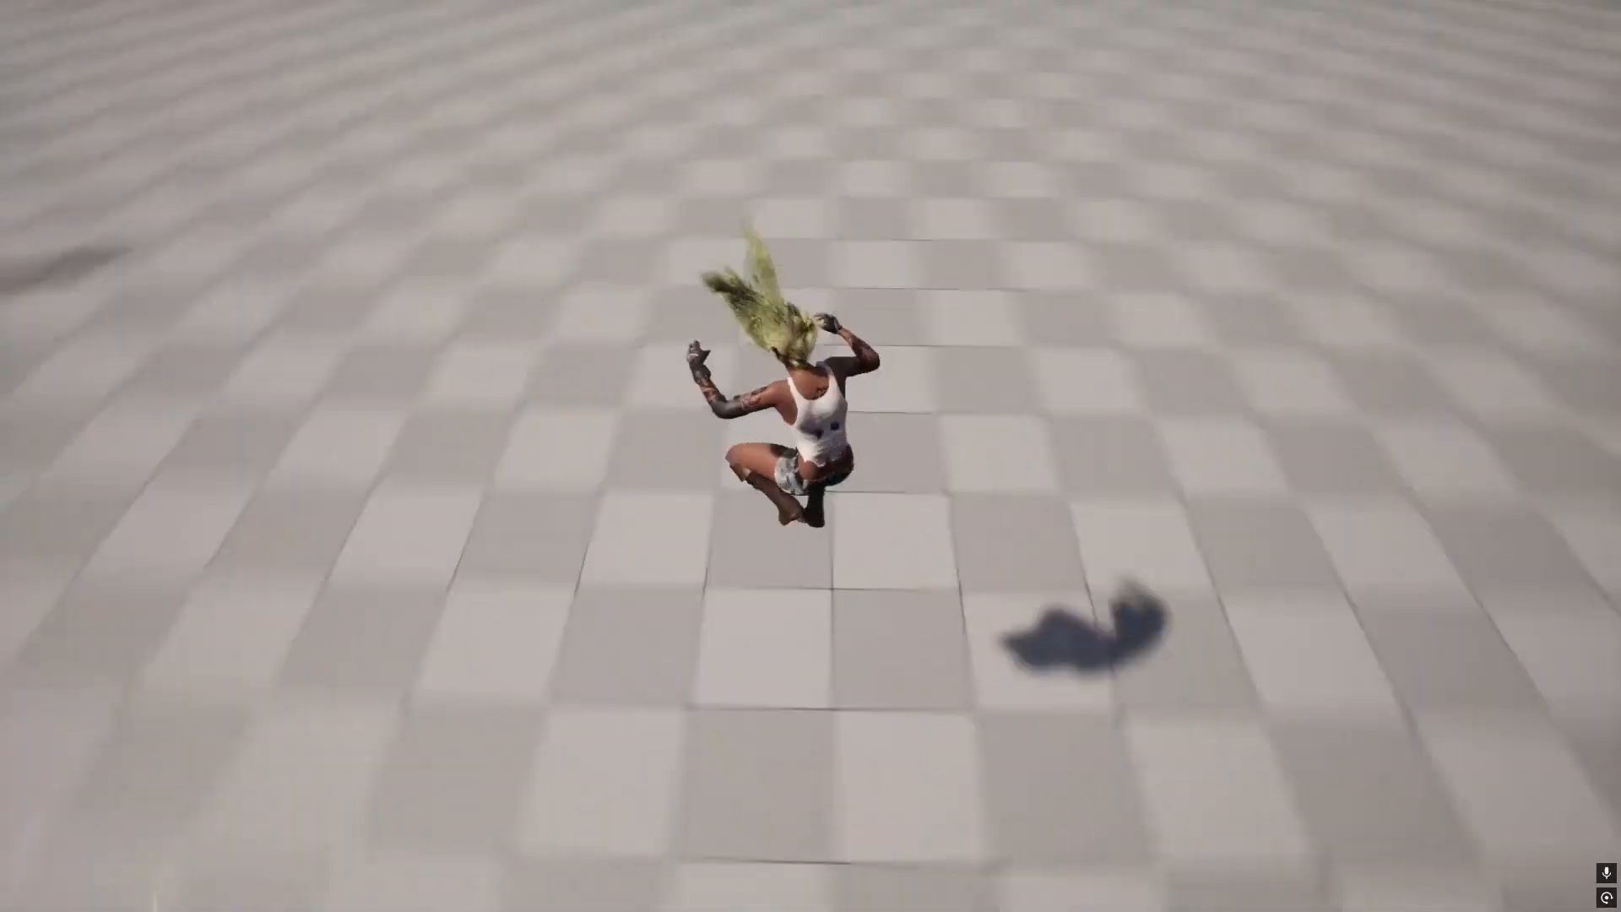
pyautogui.press('d')
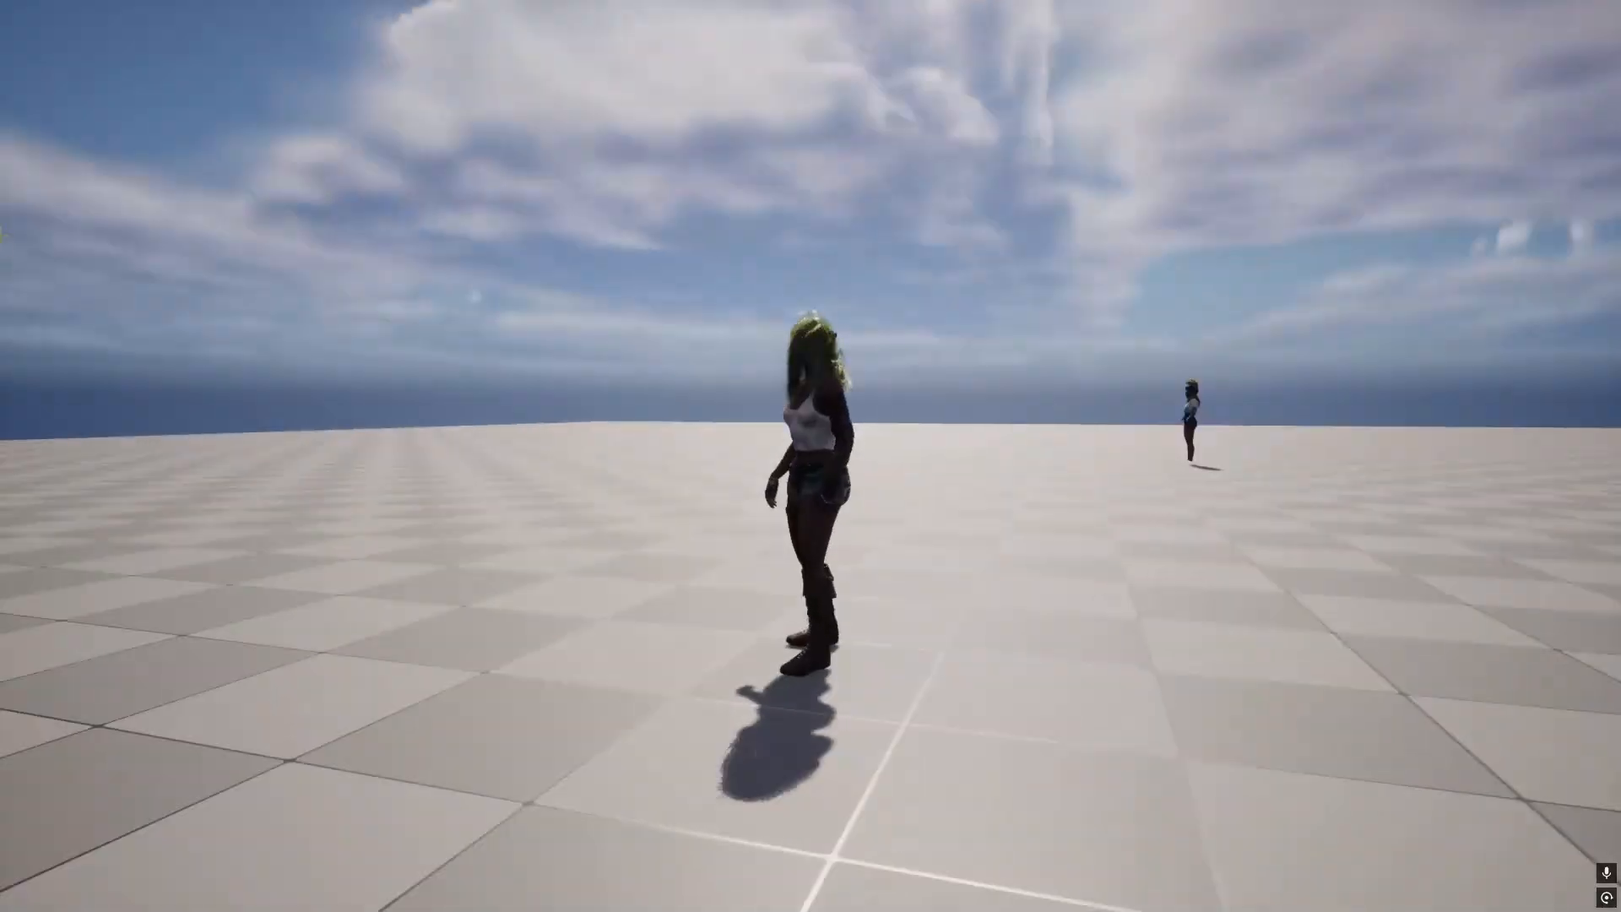
pyautogui.press('Escape')
pyautogui.moveTo(811, 456); pyautogui.dragTo(1118, 452, button='right')
pyautogui.press('w')
pyautogui.press('a')
pyautogui.press('a')
pyautogui.press('w')
pyautogui.press('F11')
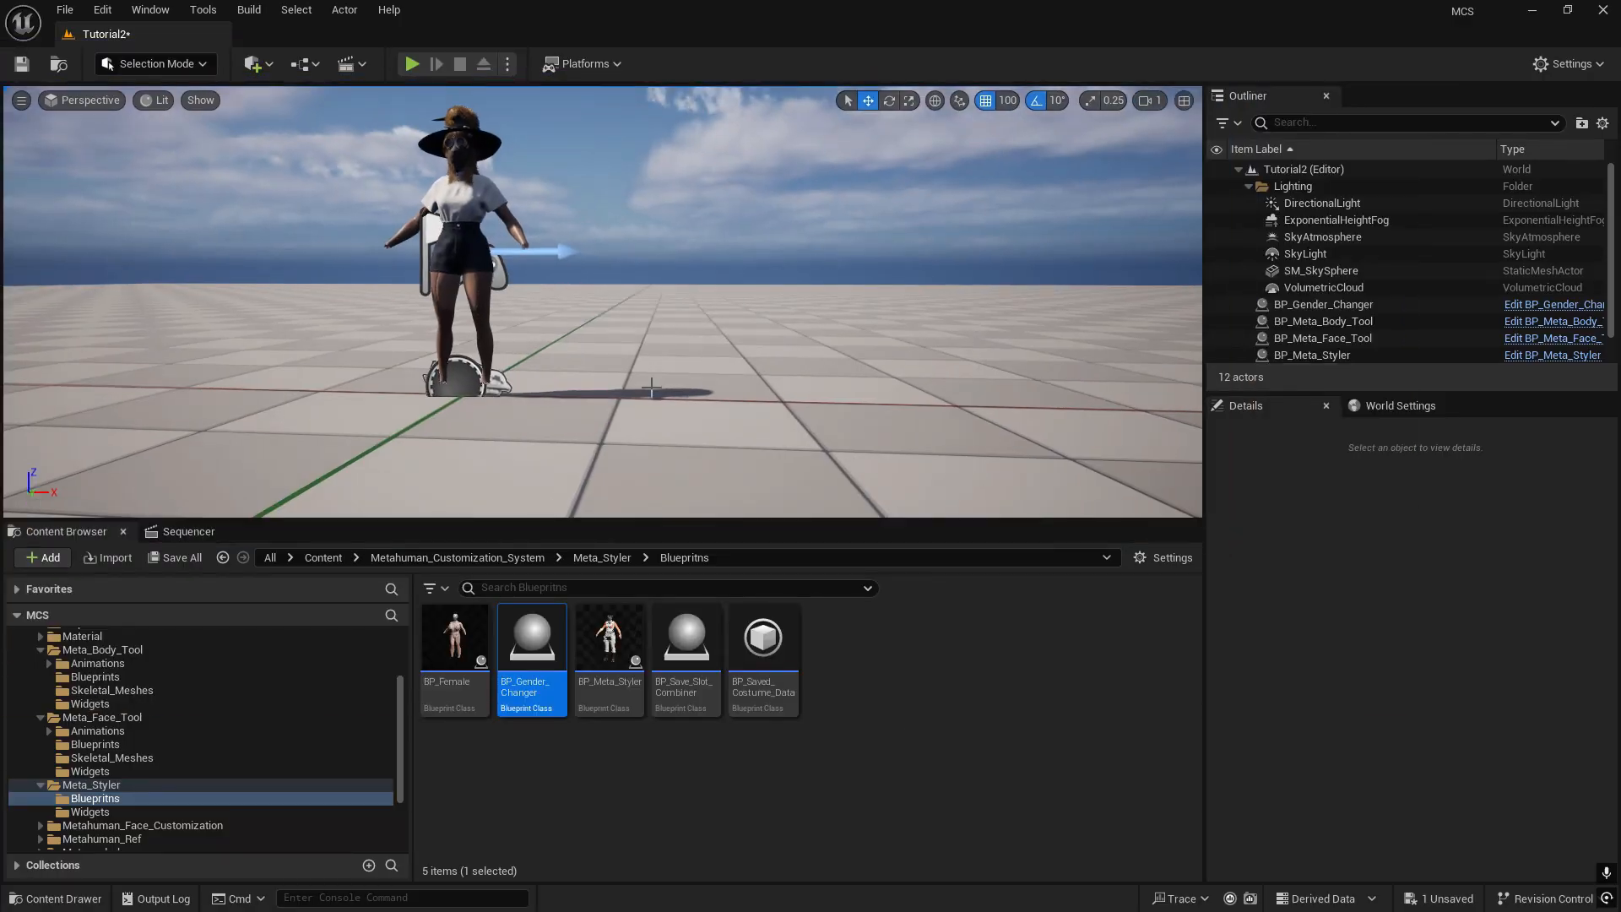
# - Select and copy the BP_Meta_Styler, BP_Meta_Face_Tool, BP_Meta_Body_Tool and BP_Gender_Changer actors in Tutorial2
pyautogui.press('a')
pyautogui.press('e')
pyautogui.moveTo(651, 387)
pyautogui.mouseDown(button='right')
pyautogui.moveTo(698, 380)
pyautogui.moveTo(664, 380)
pyautogui.mouseUp(button='right')
pyautogui.press('s')
pyautogui.press('w')
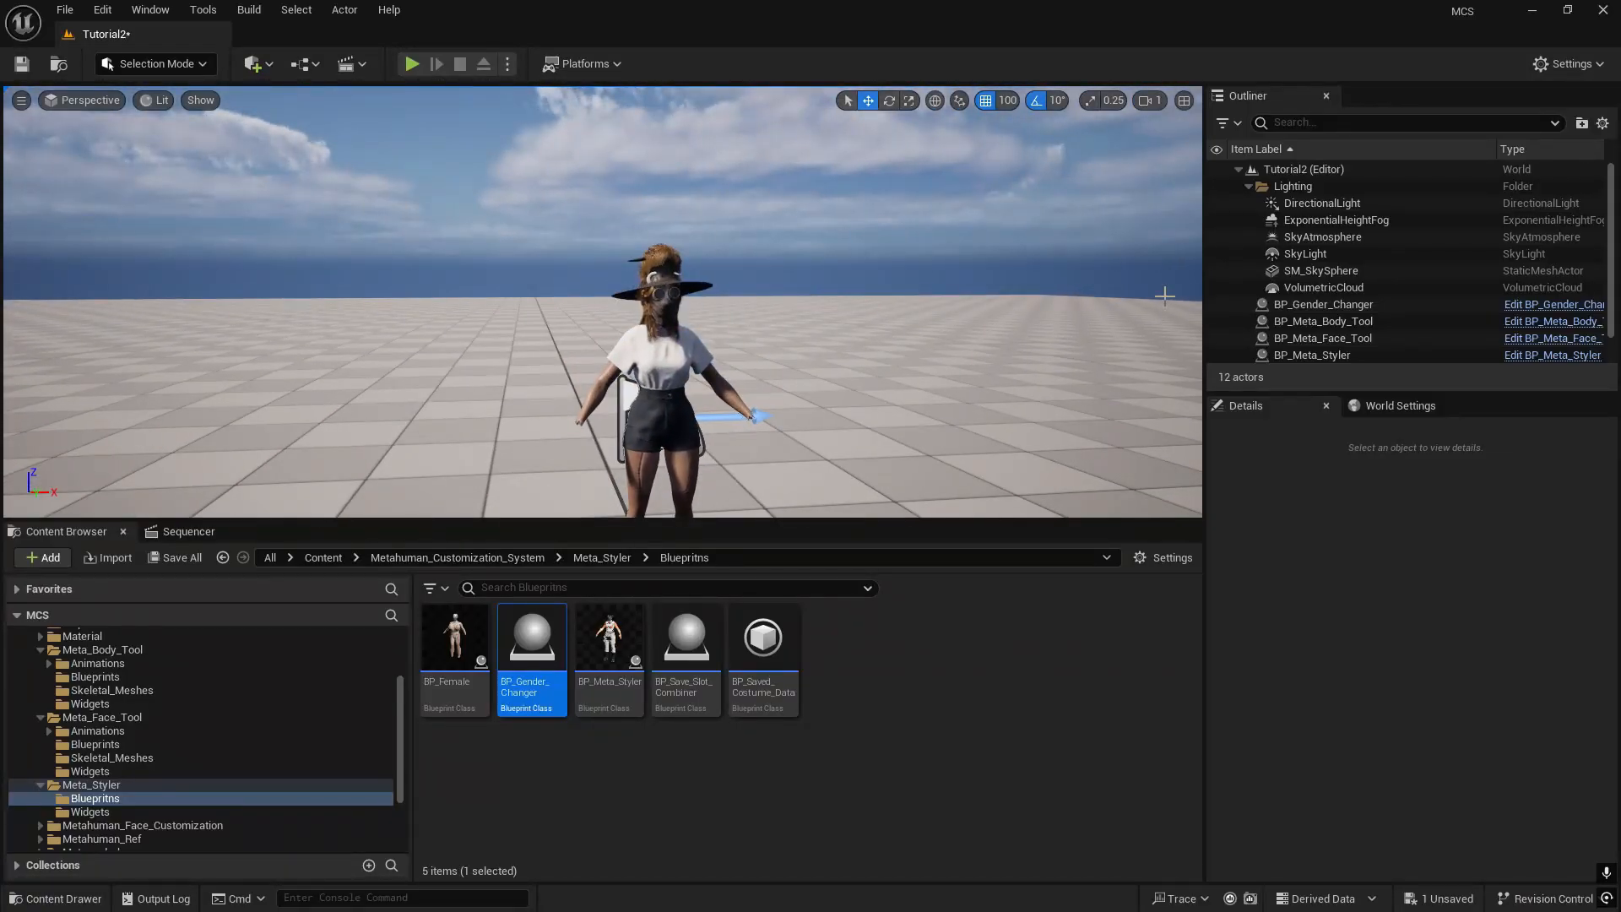
pyautogui.scroll(-1, 1346, 286)
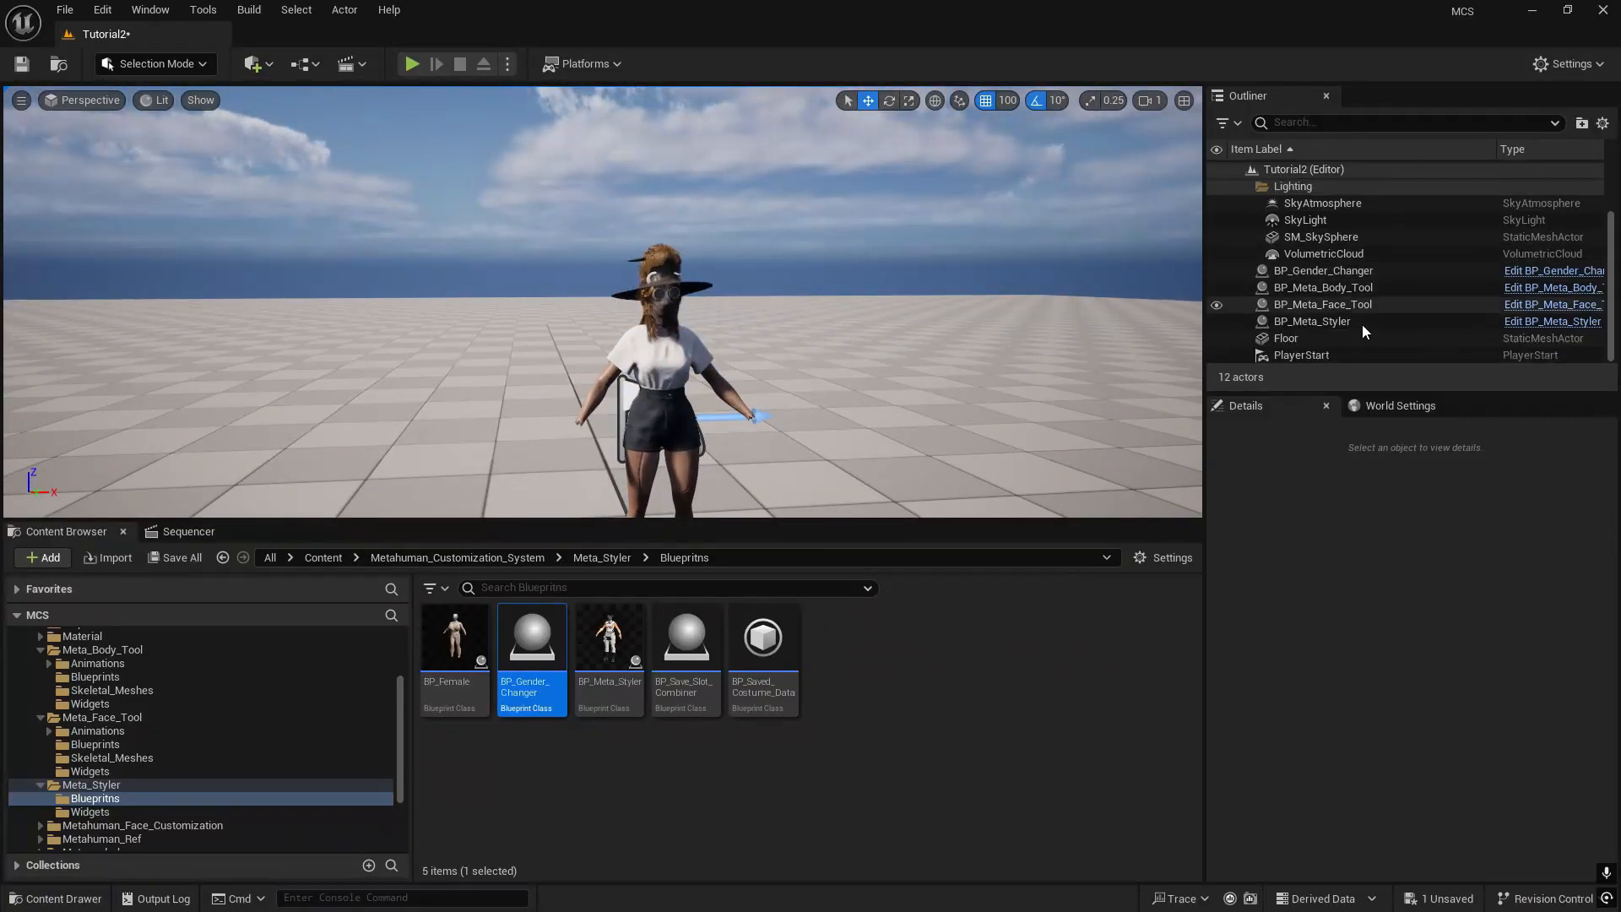
pyautogui.click(1314, 324)
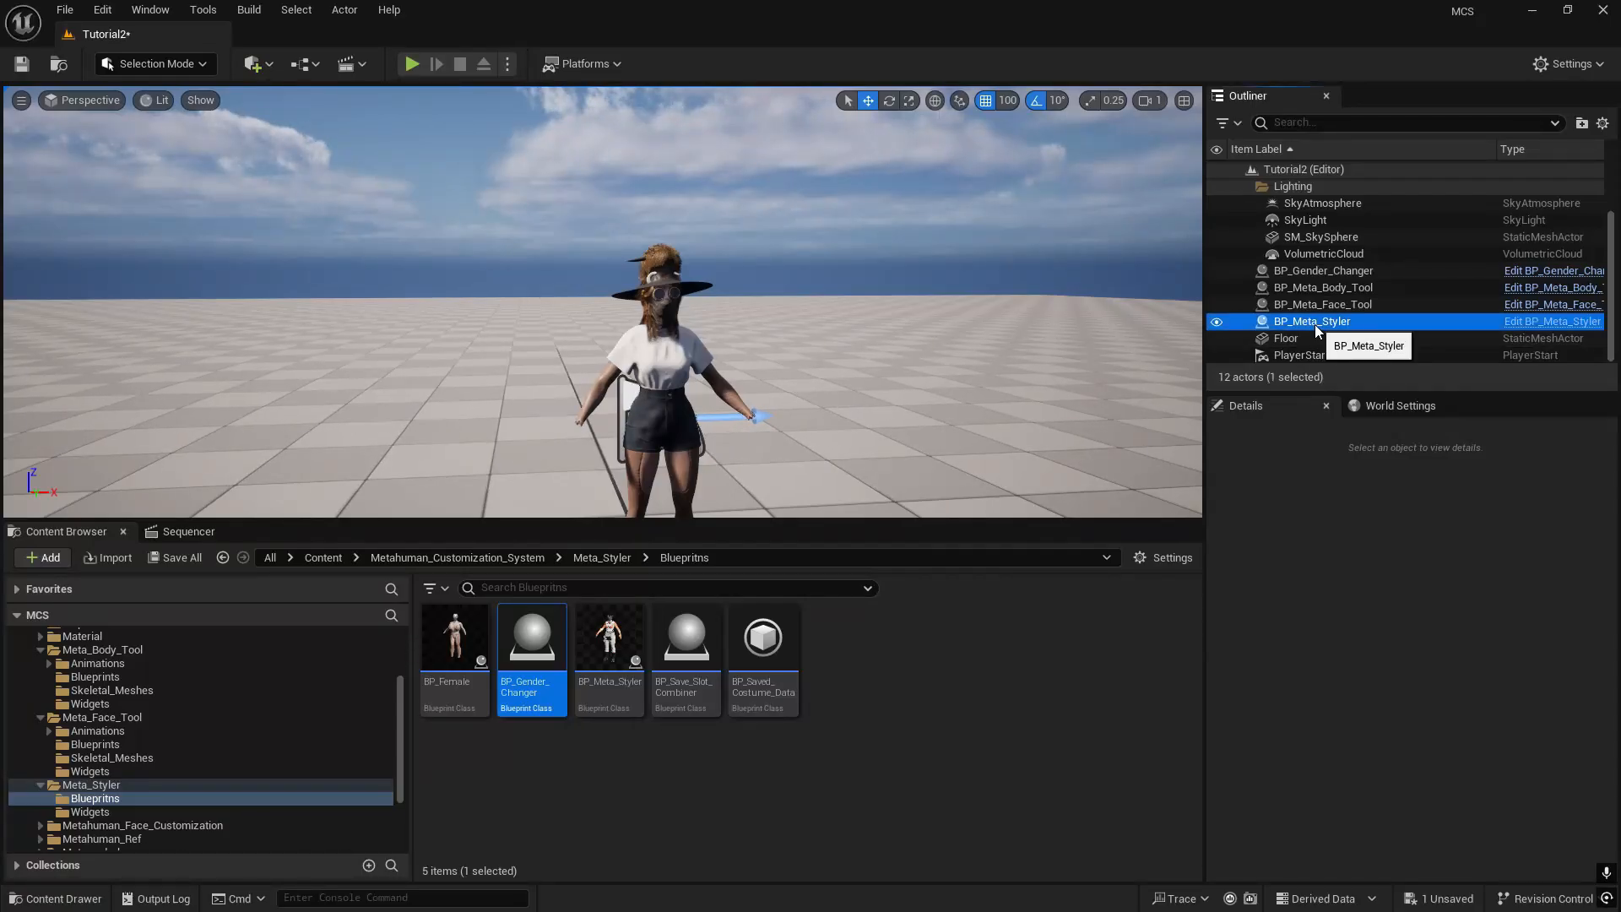
pyautogui.keyDown('ctrl'); pyautogui.click(1341, 305); pyautogui.keyUp('ctrl')
pyautogui.keyDown('ctrl'); pyautogui.click(1346, 289); pyautogui.keyUp('ctrl')
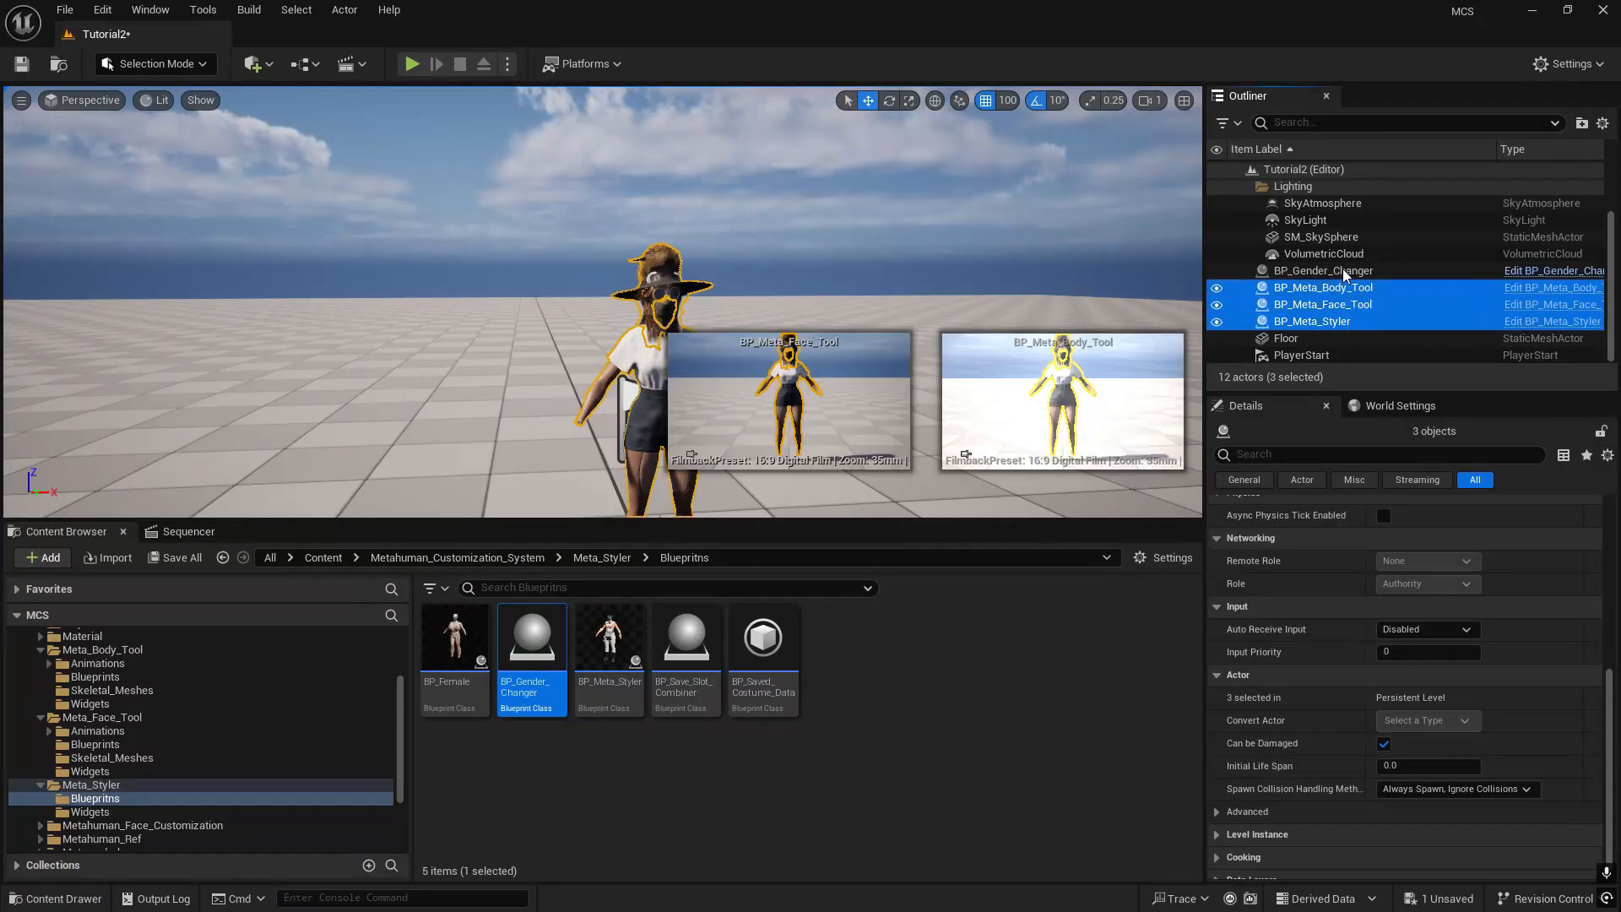
pyautogui.keyDown('ctrl'); pyautogui.click(1346, 271); pyautogui.keyUp('ctrl')
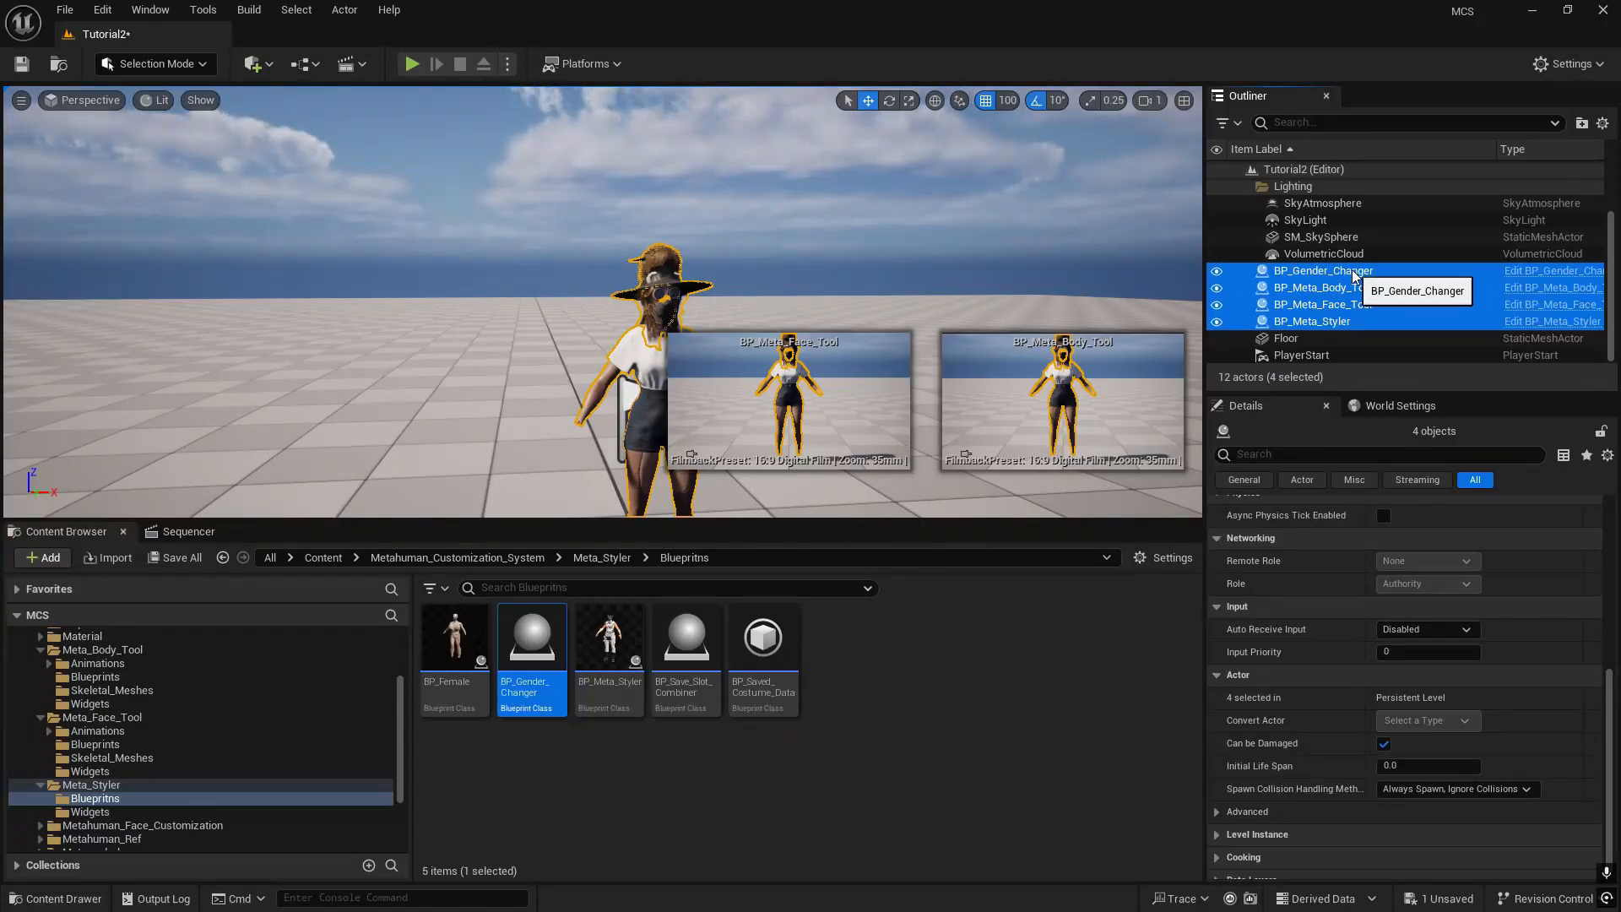
# - Create a new Basic level, saving the changes to Tutorial2, and paste the four copied customization actors into it
pyautogui.click(66, 10)
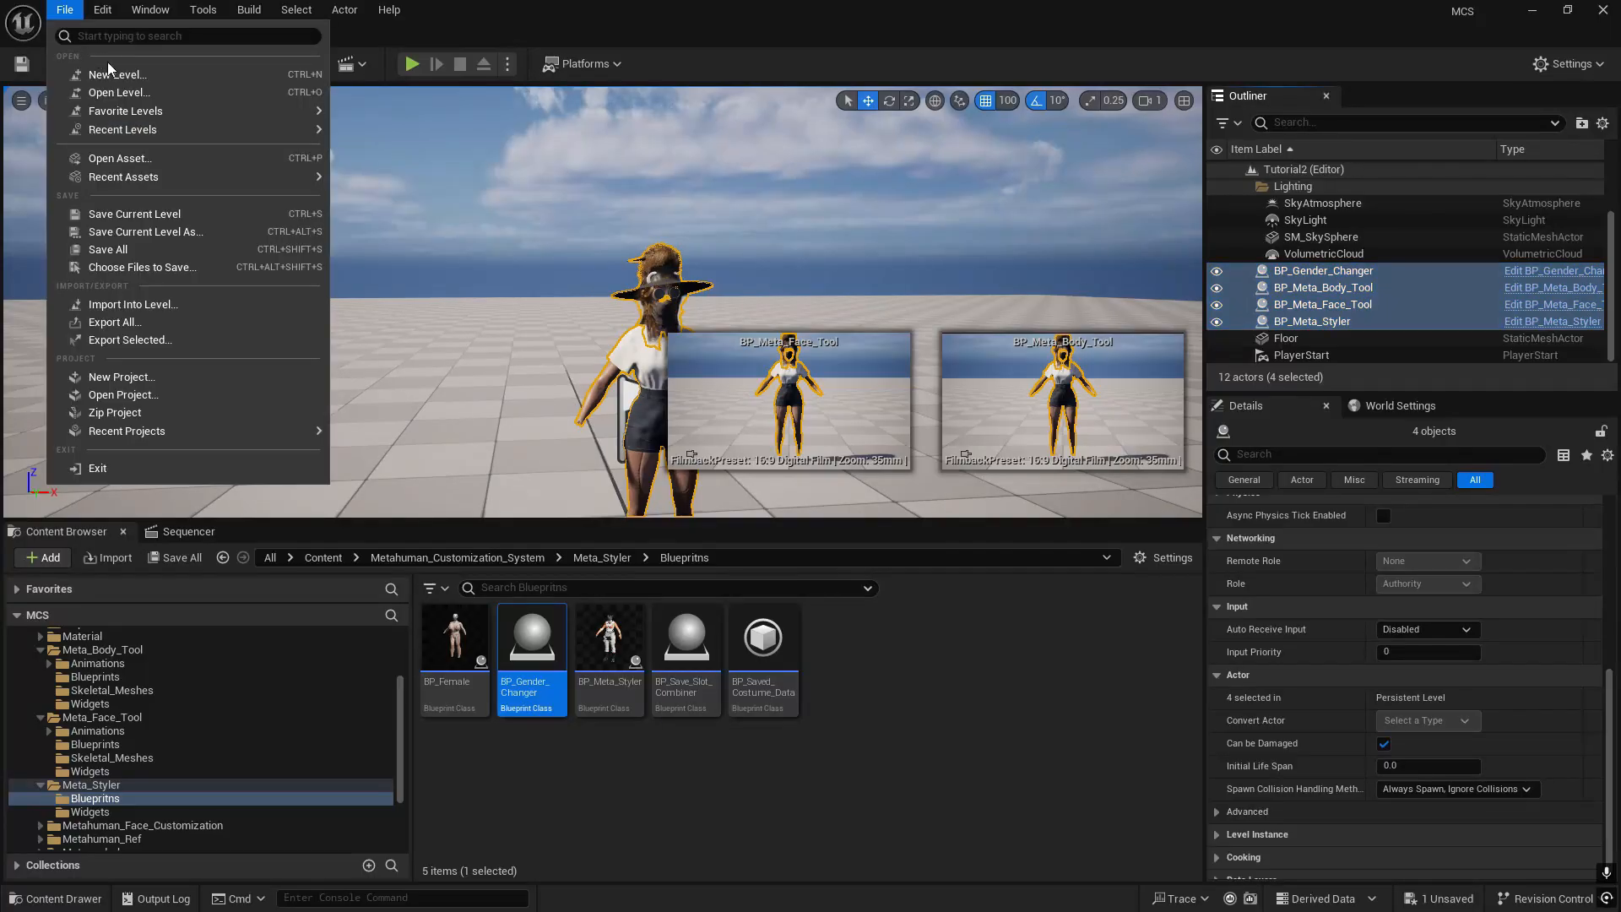
pyautogui.click(110, 73)
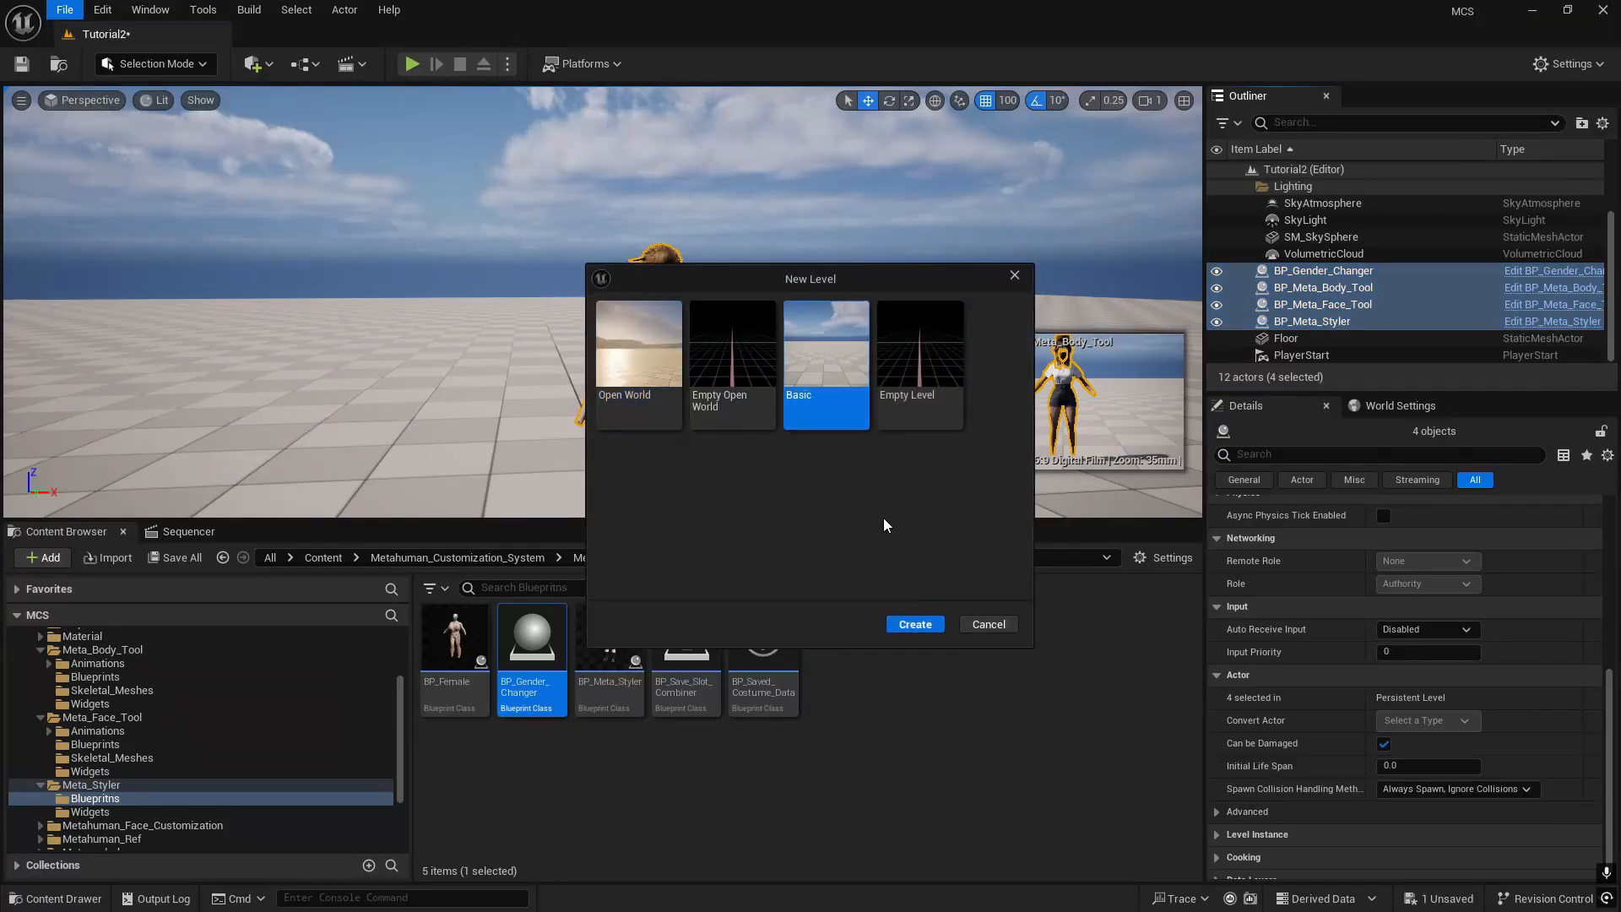
pyautogui.click(916, 624)
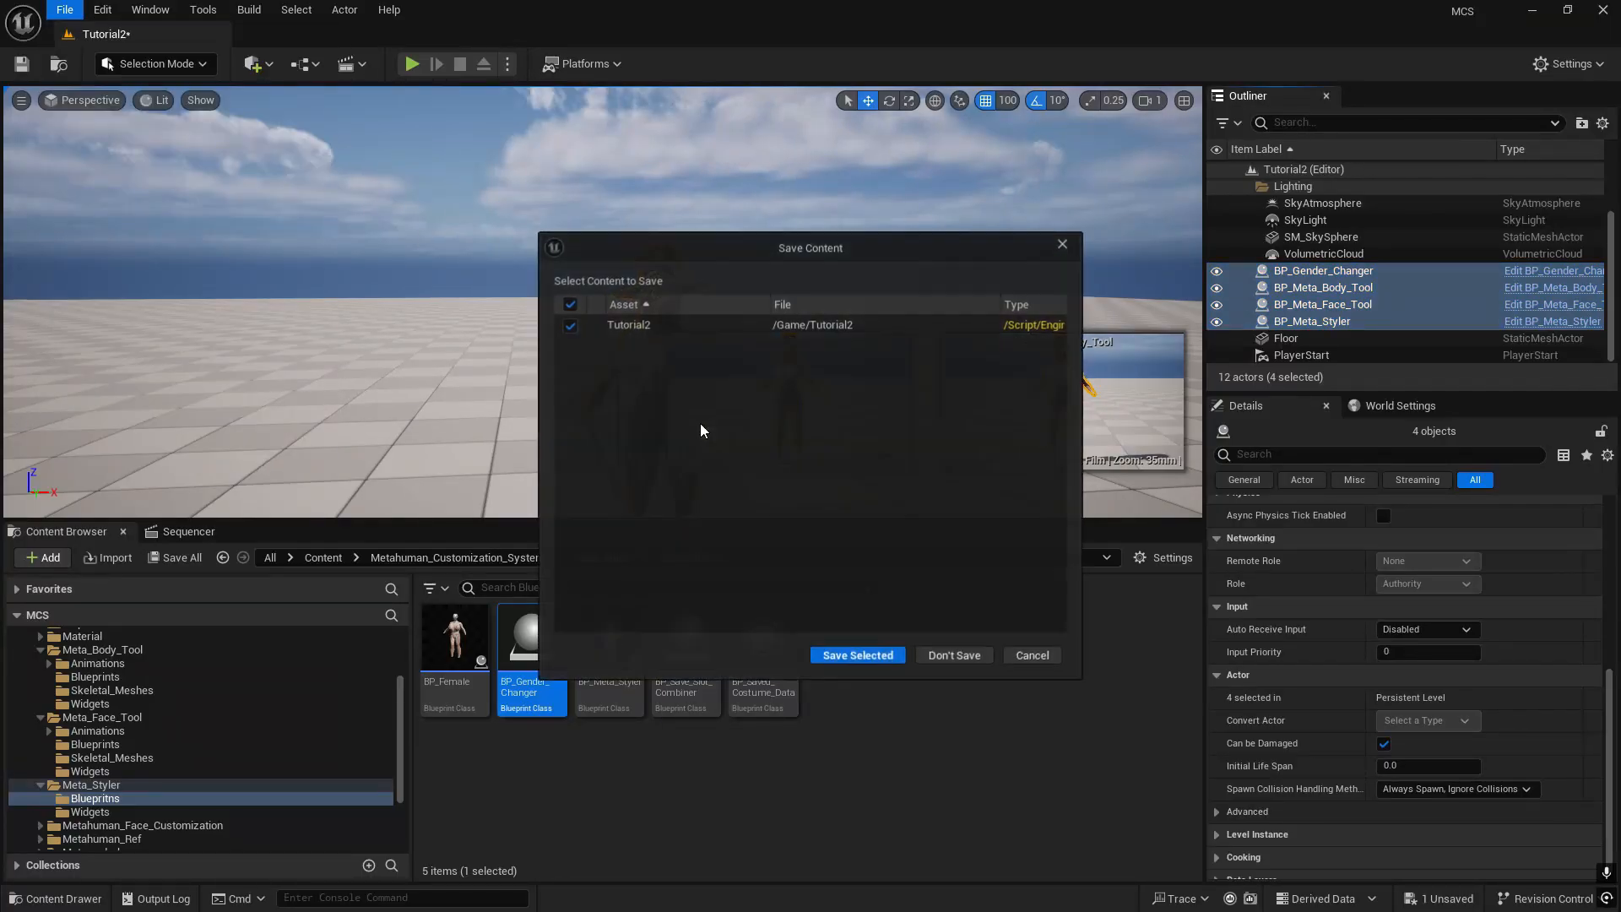
pyautogui.click(851, 654)
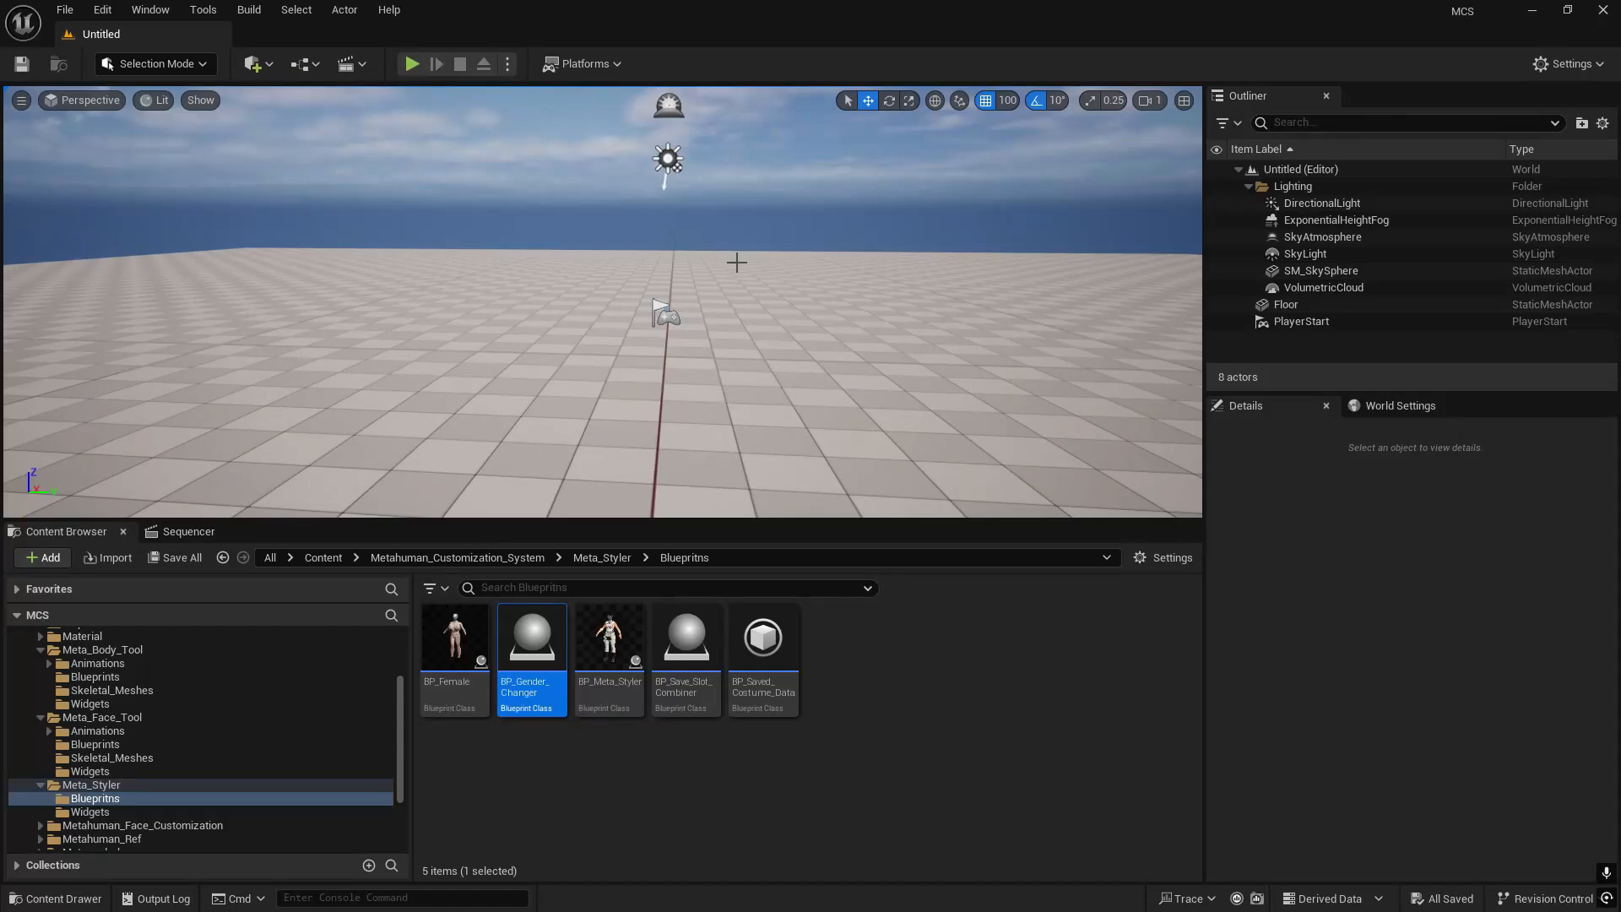
pyautogui.hotkey('ctrl', 'v')
# - Play-test the new level, running the MetaHuman around the placed character, and end the session
pyautogui.click(413, 65)
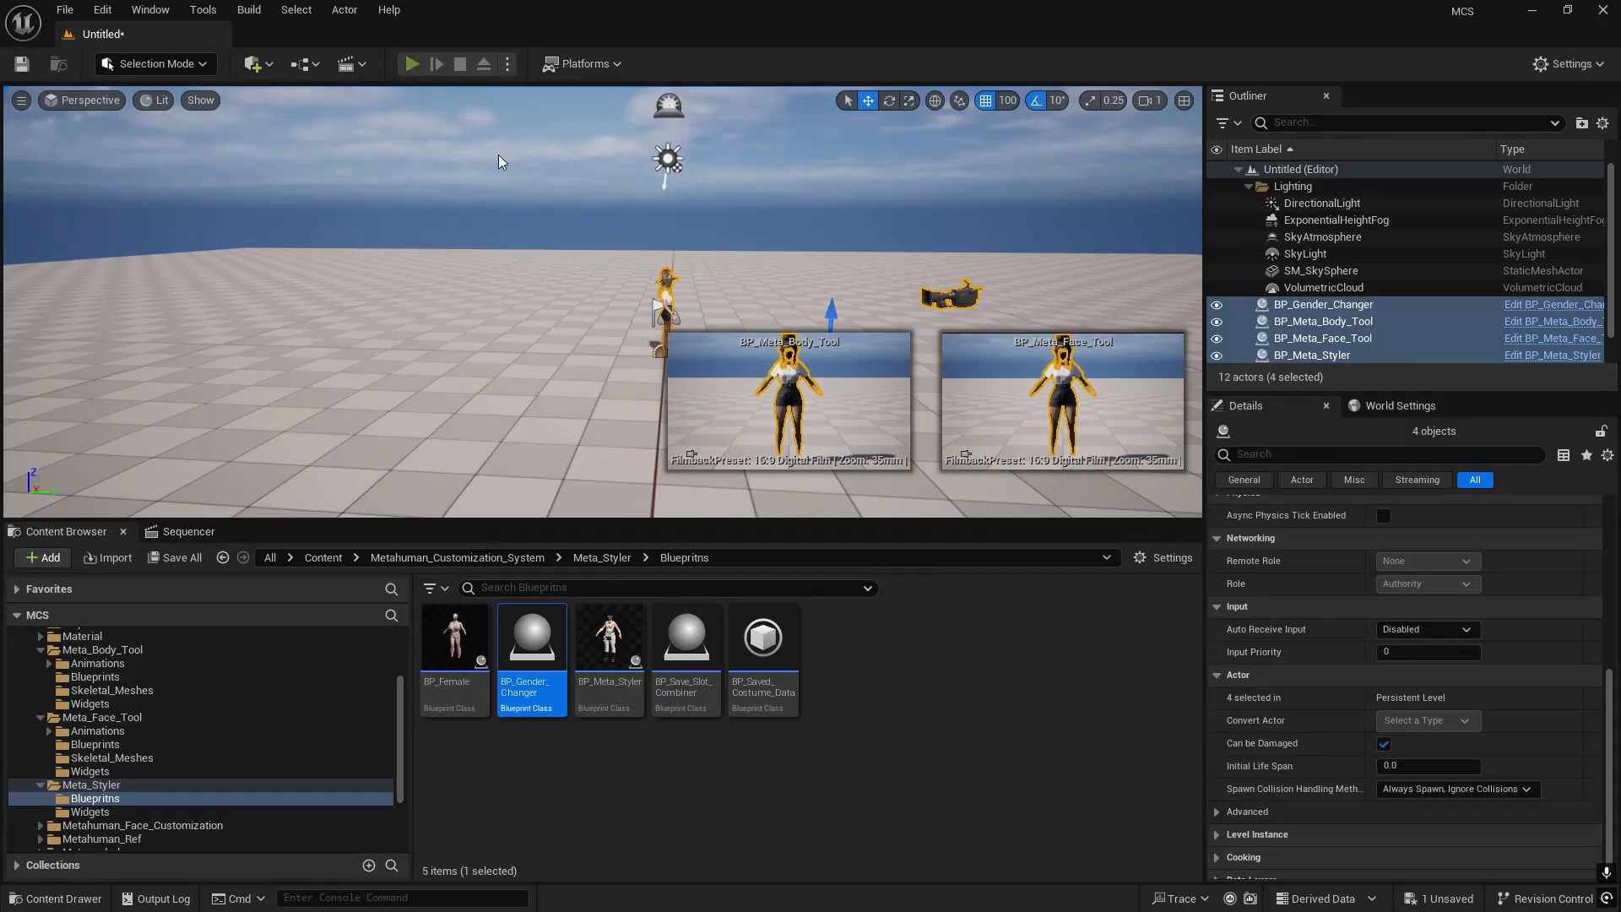
pyautogui.press('a')
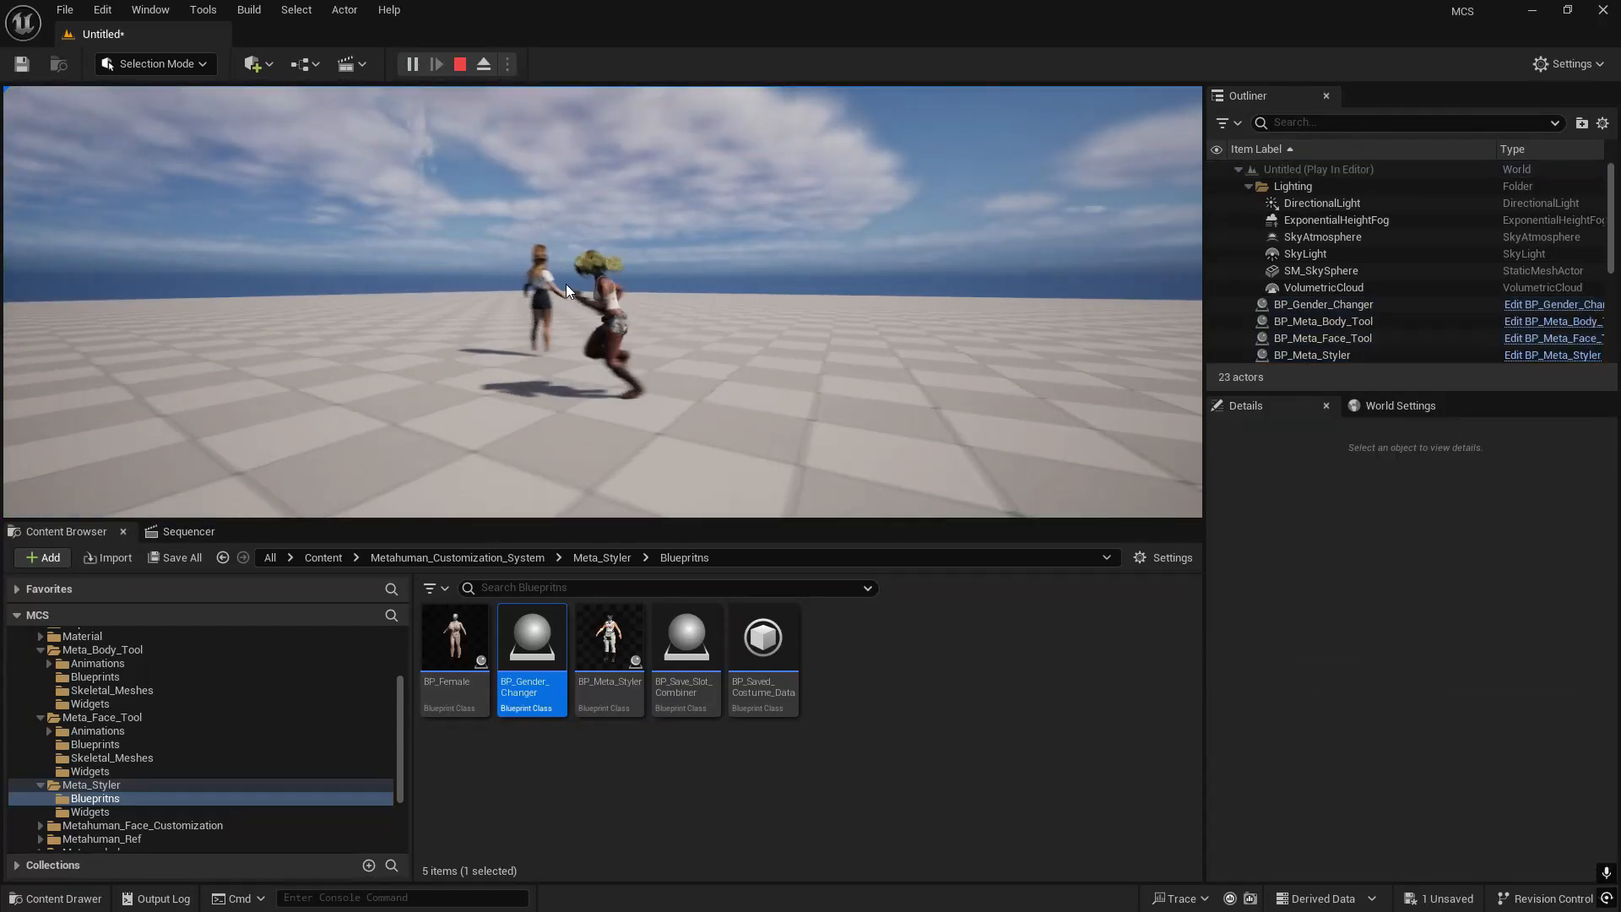
pyautogui.click(616, 285)
pyautogui.press('s')
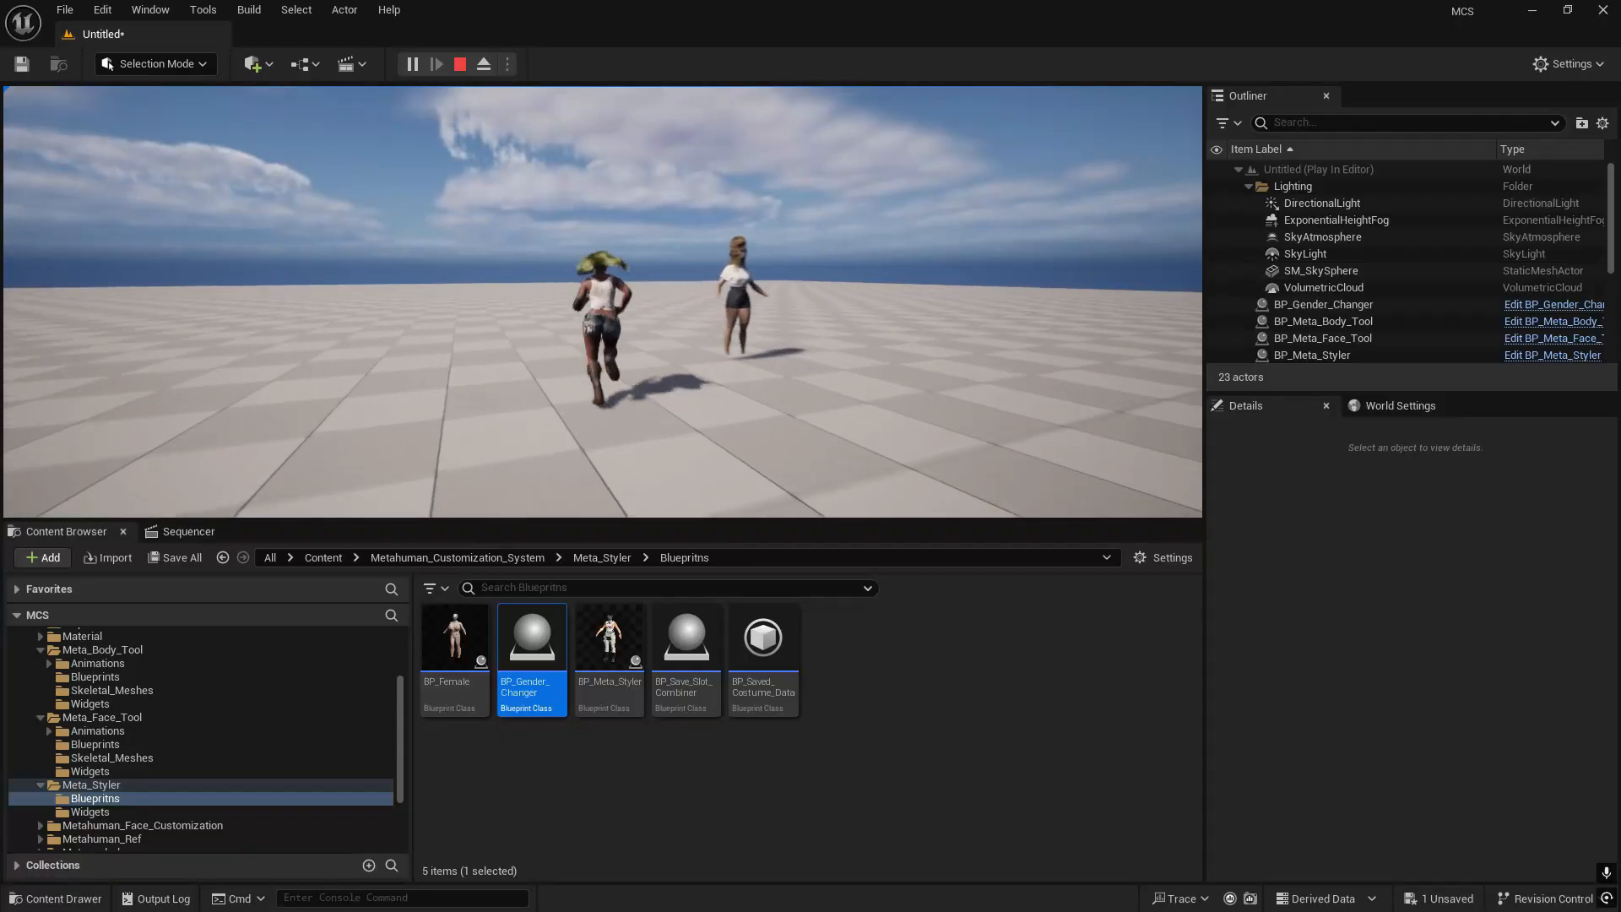
pyautogui.press('Escape')
# - Review BP_Meta_Styler's default settings in the new level, including Lock Save Slot, Hide Menus in Play? and Playable Metahuman?
pyautogui.moveTo(787, 256); pyautogui.dragTo(601, 219, button='right')
pyautogui.press('d')
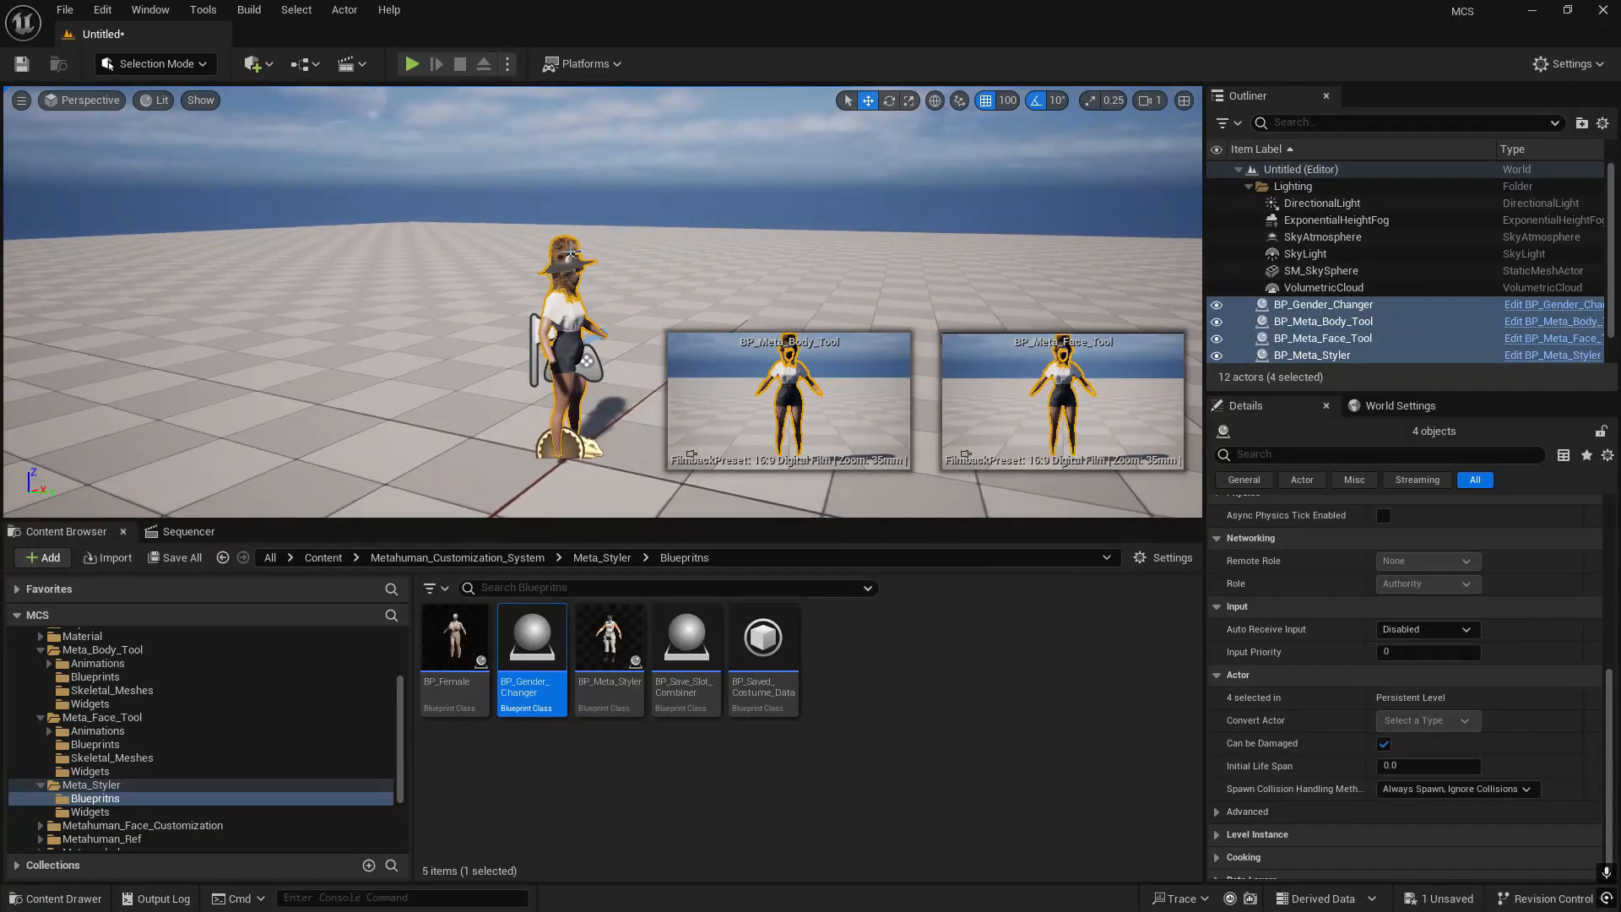
pyautogui.click(1317, 355)
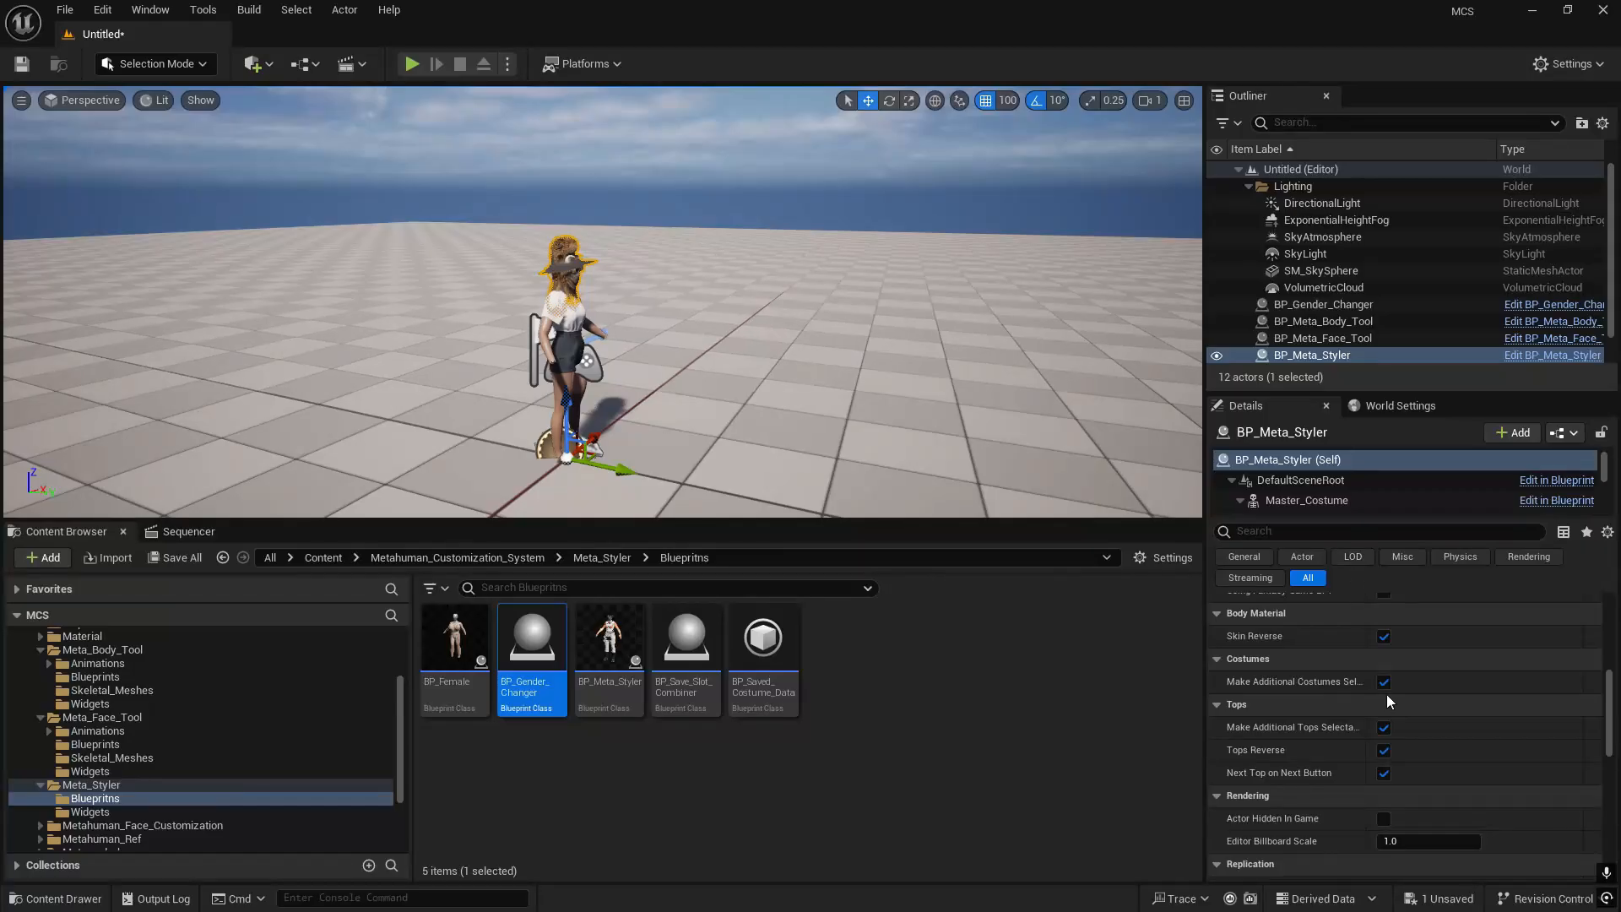
pyautogui.scroll(4, 1386, 694)
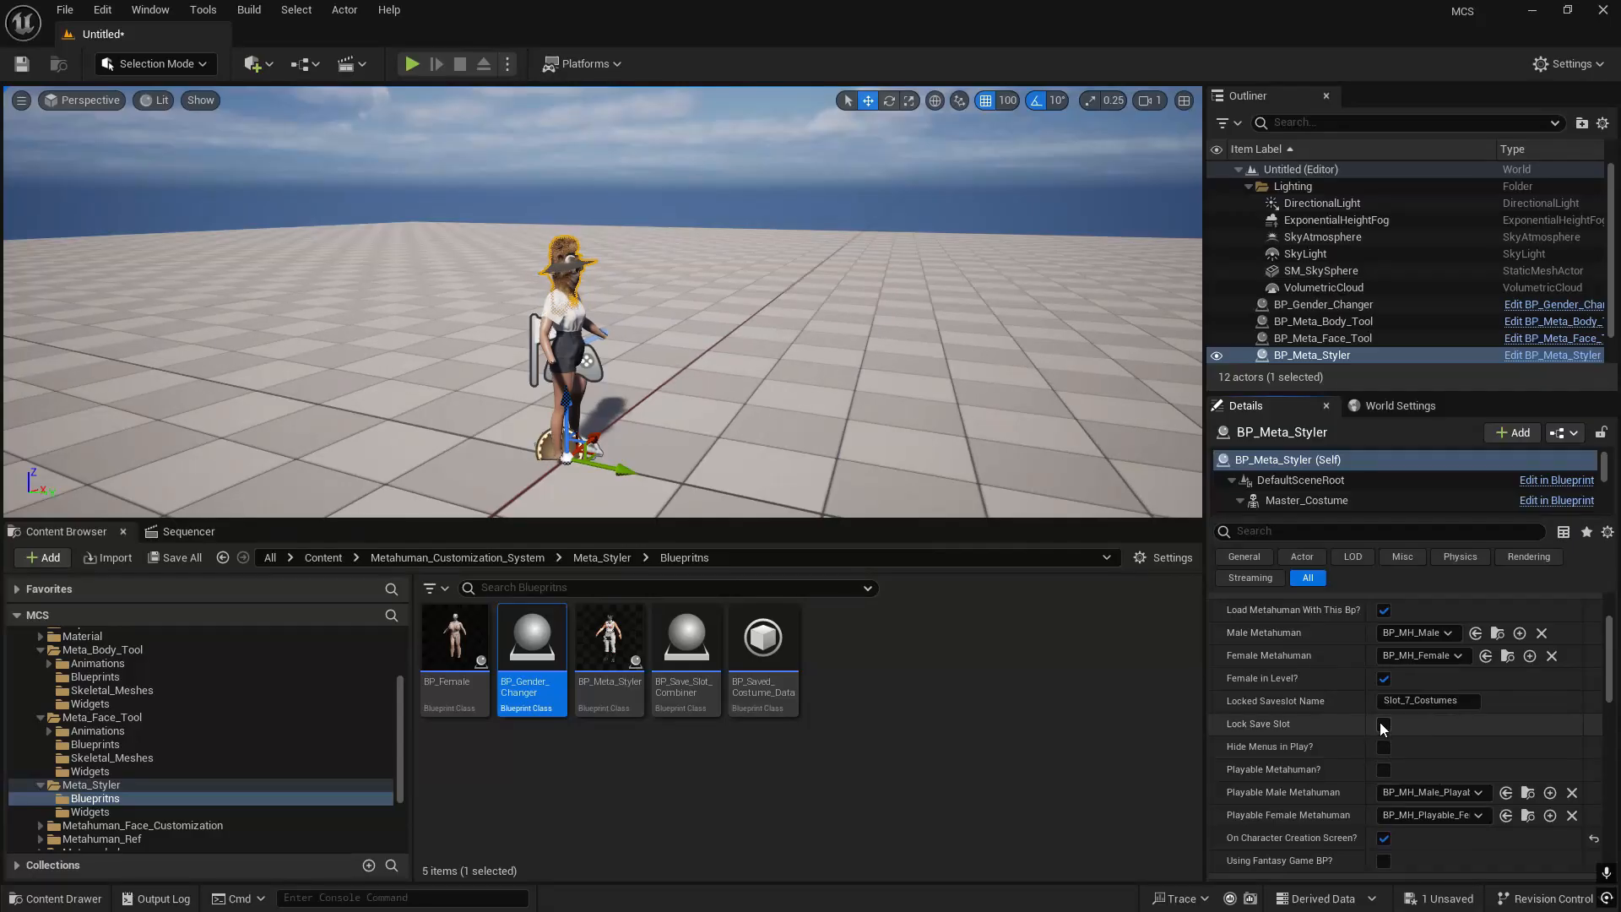
pyautogui.scroll(3, 1374, 691)
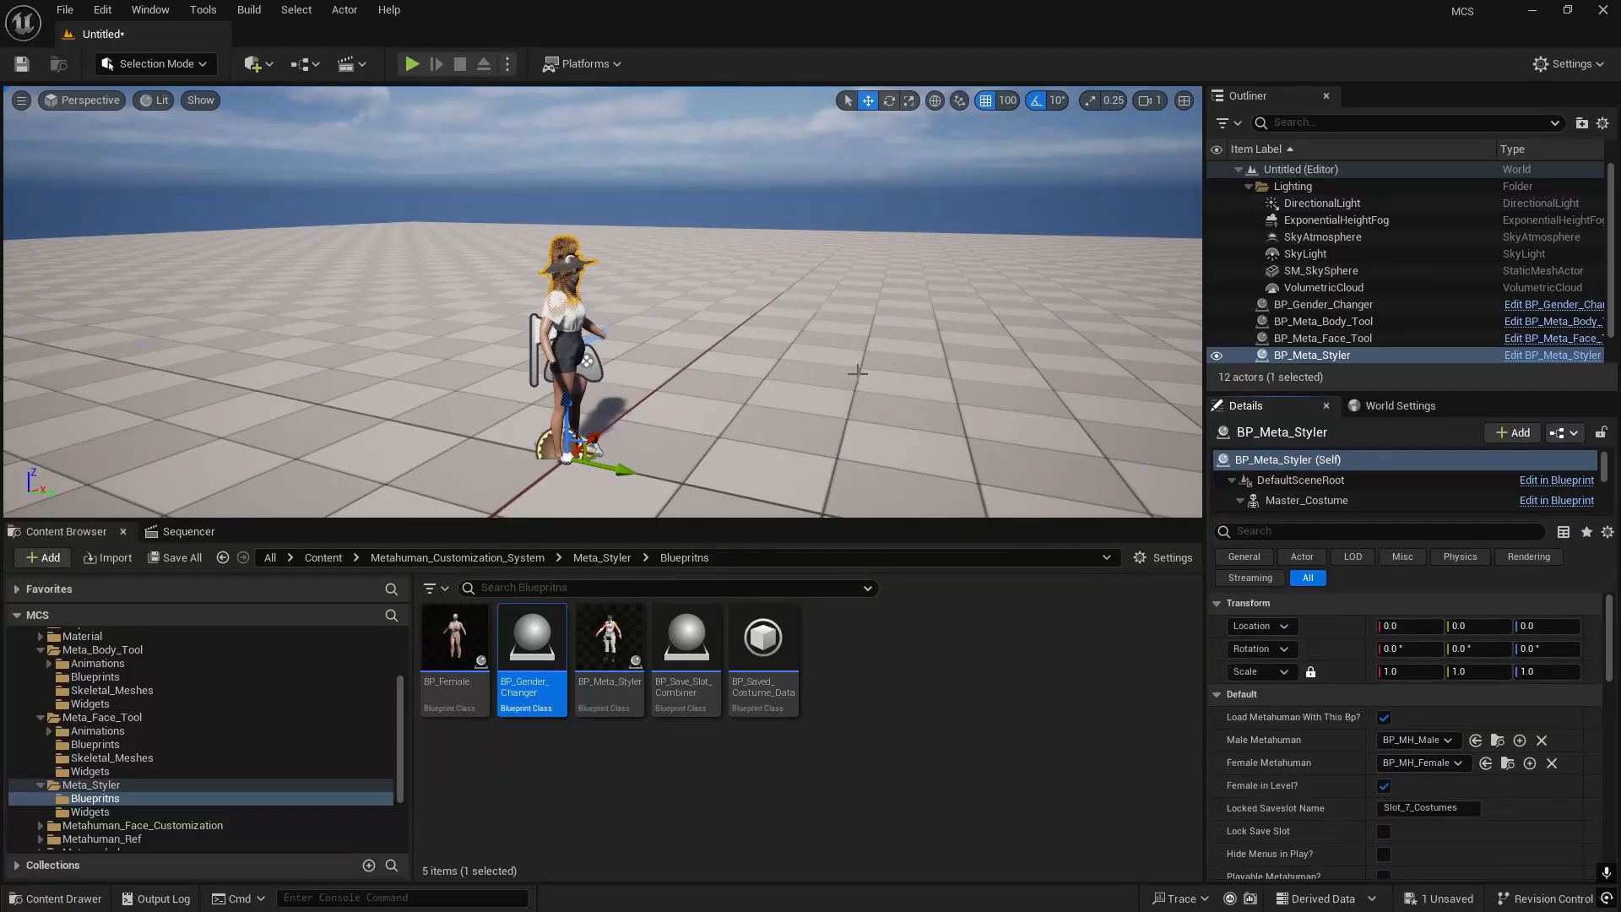
# - Disable Hide Menus in Play? for both BP_Meta_Face_Tool and BP_Meta_Body_Tool
pyautogui.click(1324, 338)
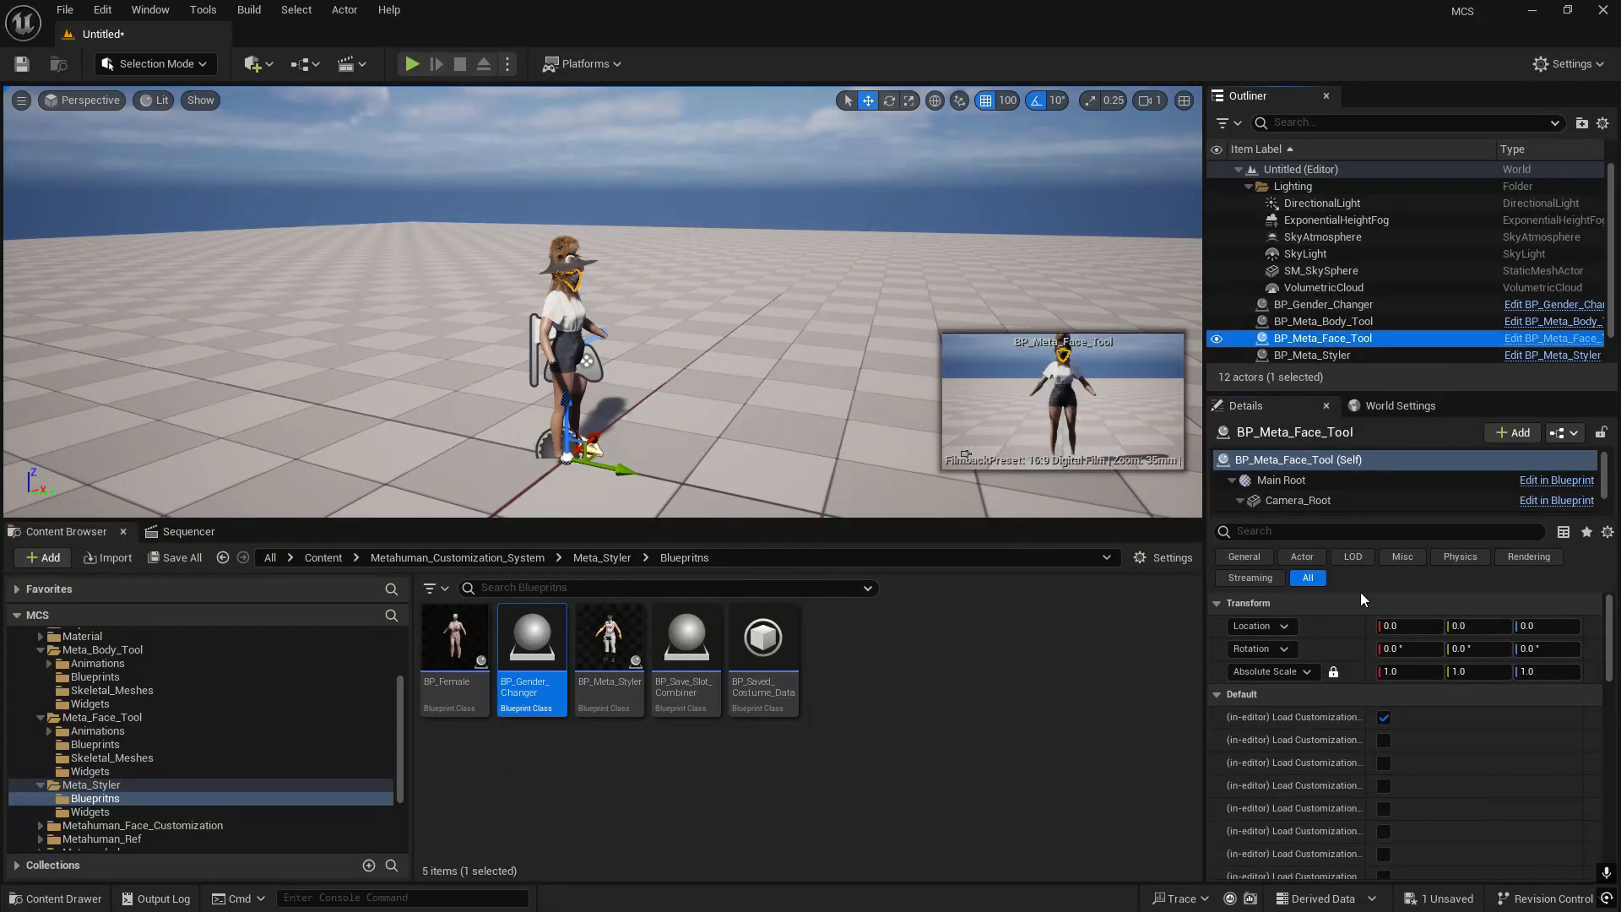
pyautogui.scroll(-5, 1414, 737)
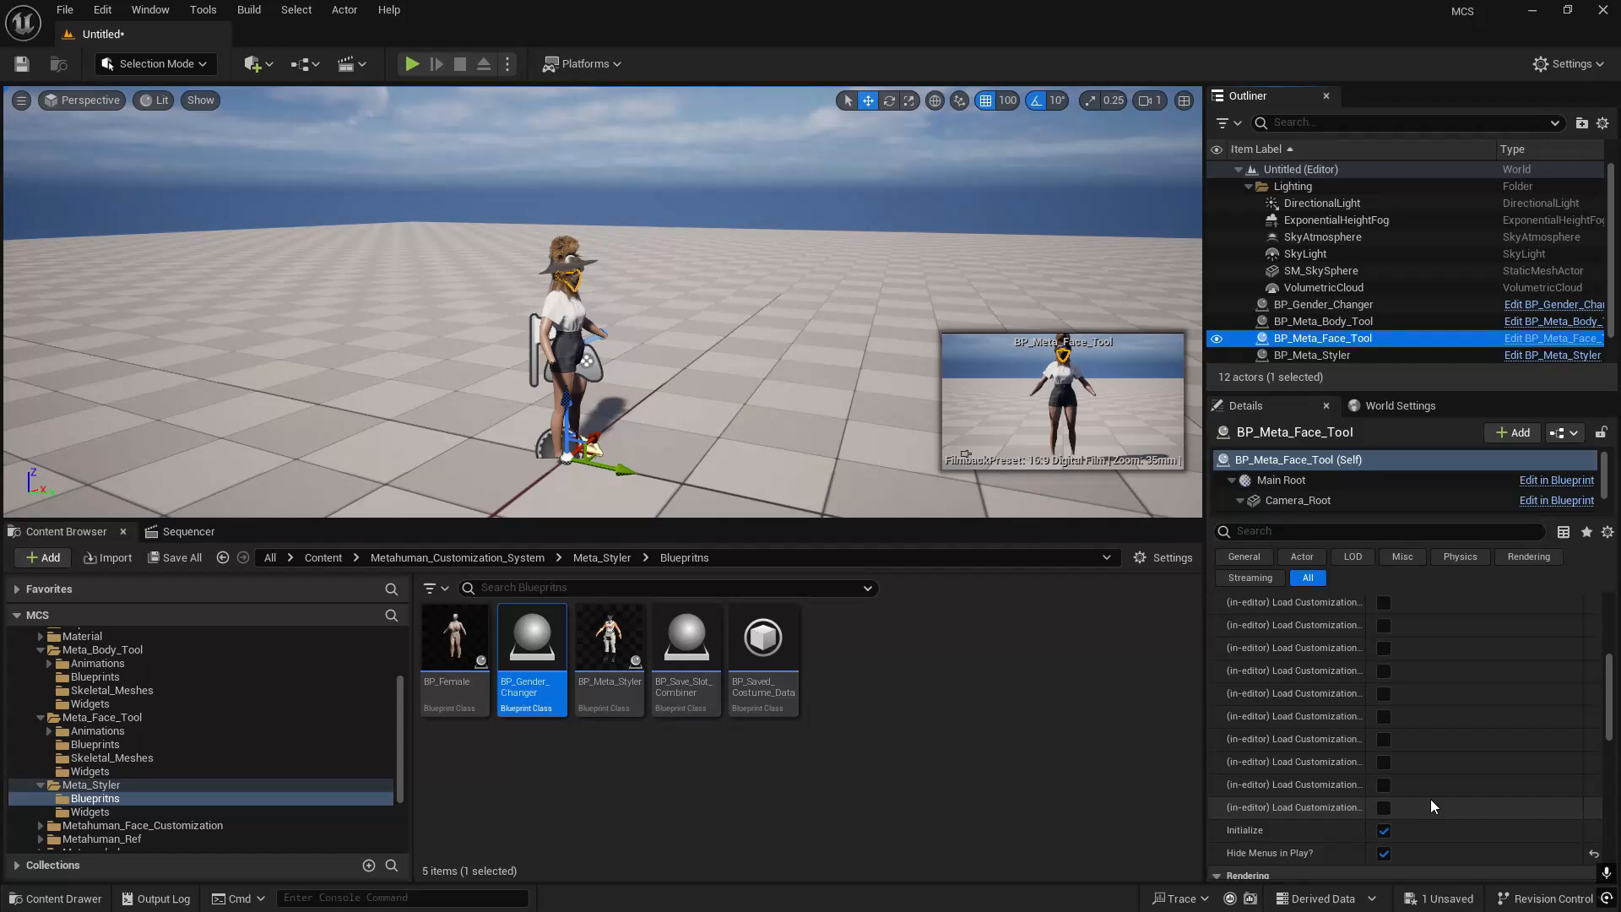
pyautogui.click(1384, 853)
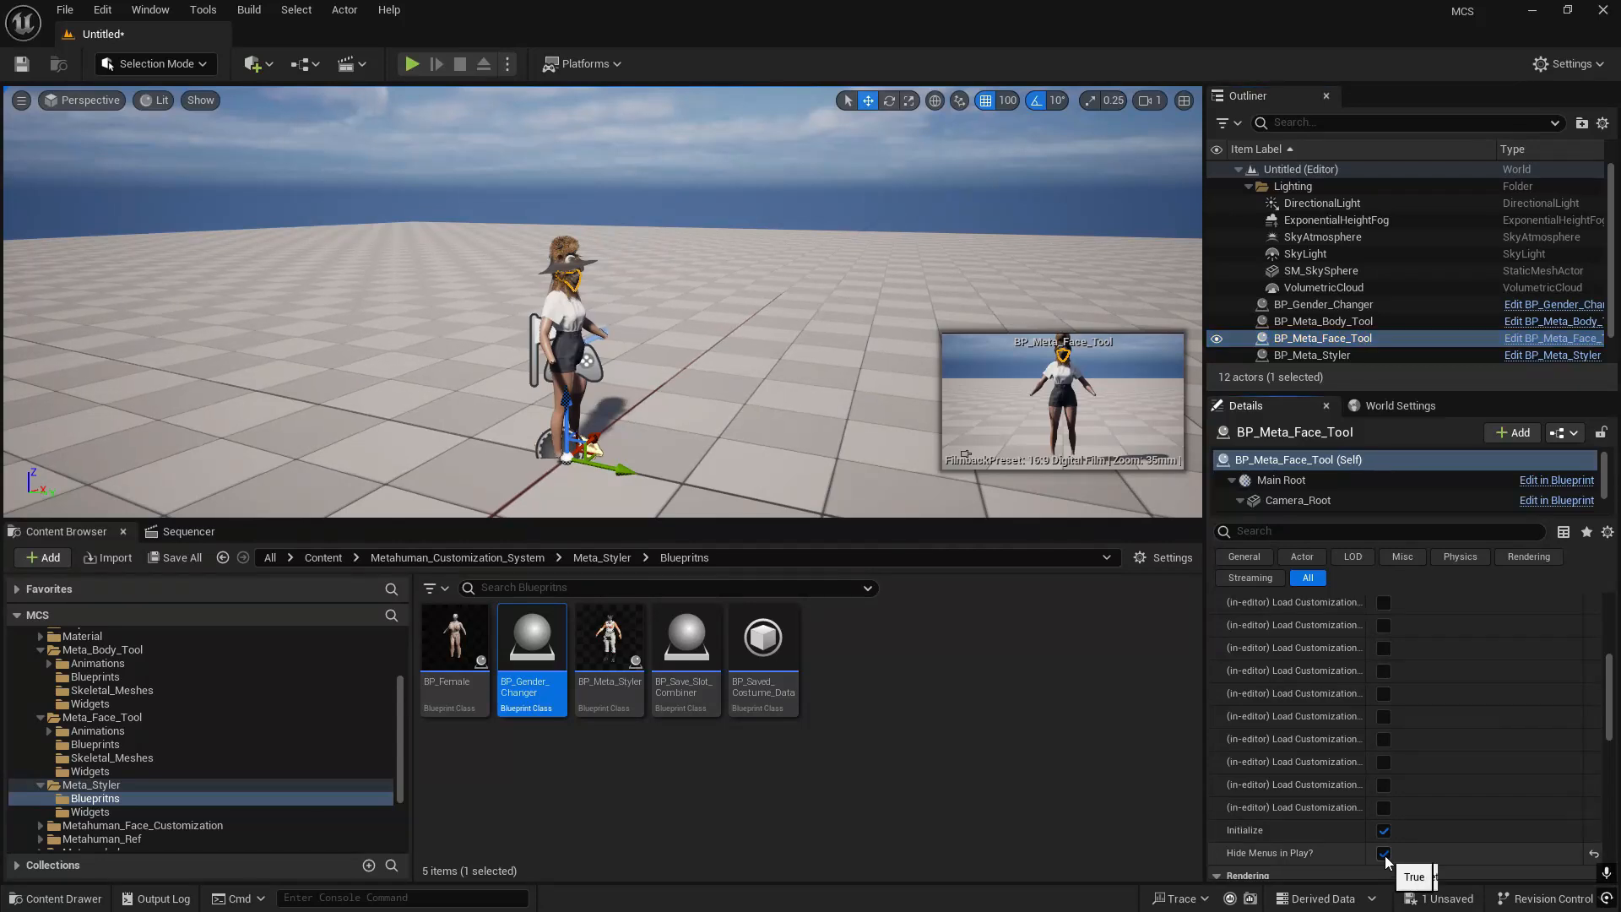
pyautogui.click(1333, 321)
pyautogui.scroll(-3, 1425, 760)
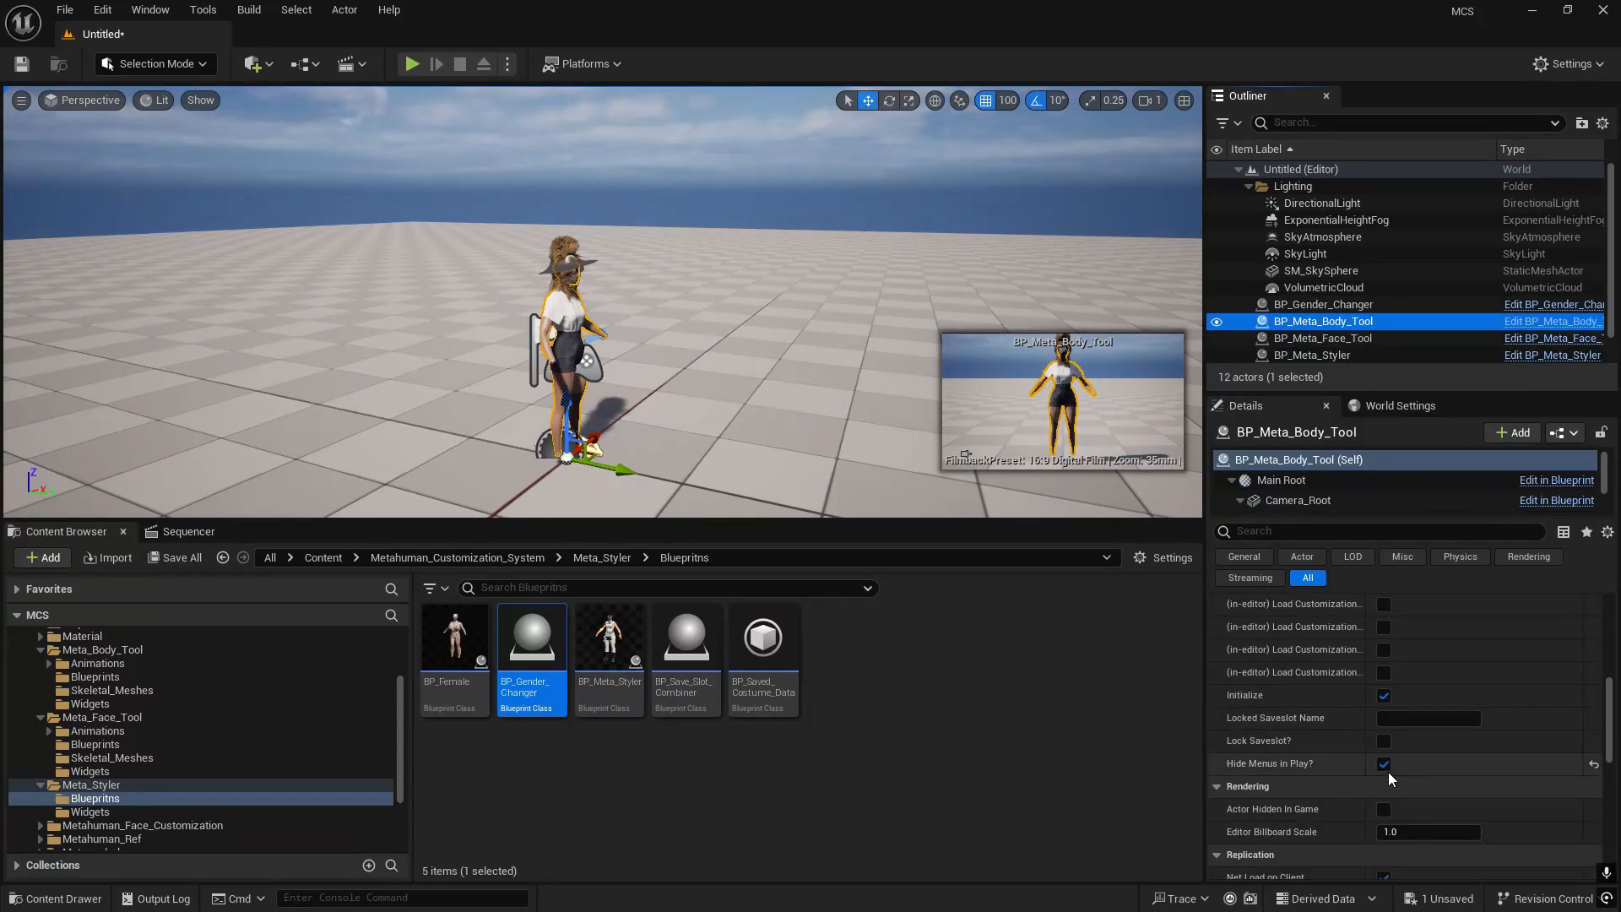
pyautogui.click(1383, 763)
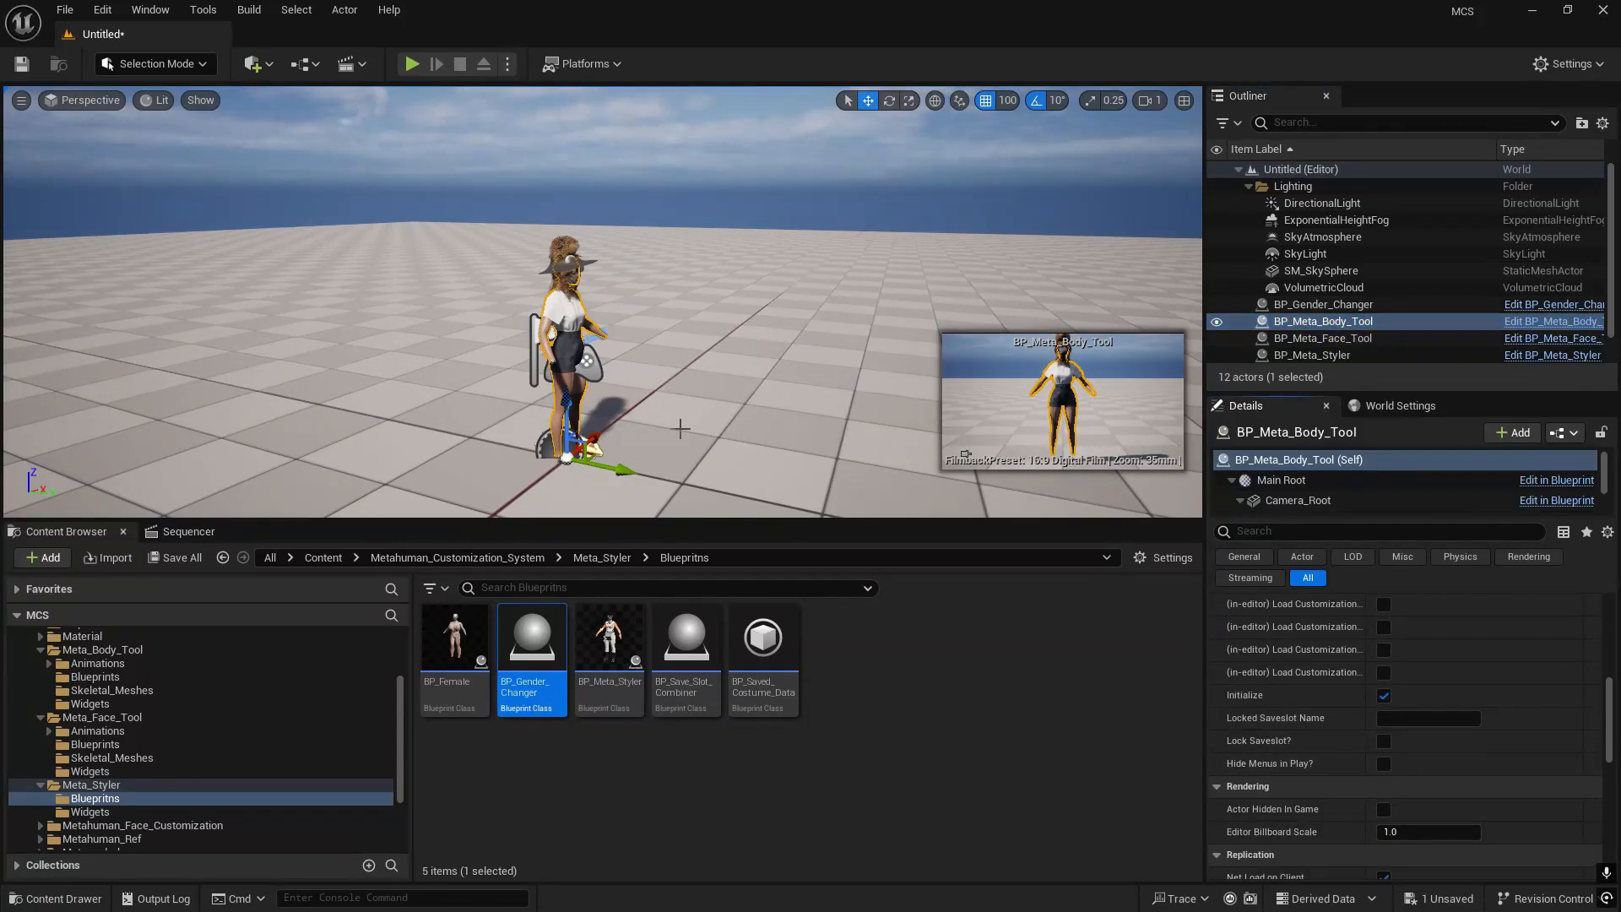
# - Open the new level's level blueprint and add a reference to the BP_Meta_Body_Tool actor in its event graph
pyautogui.click(305, 63)
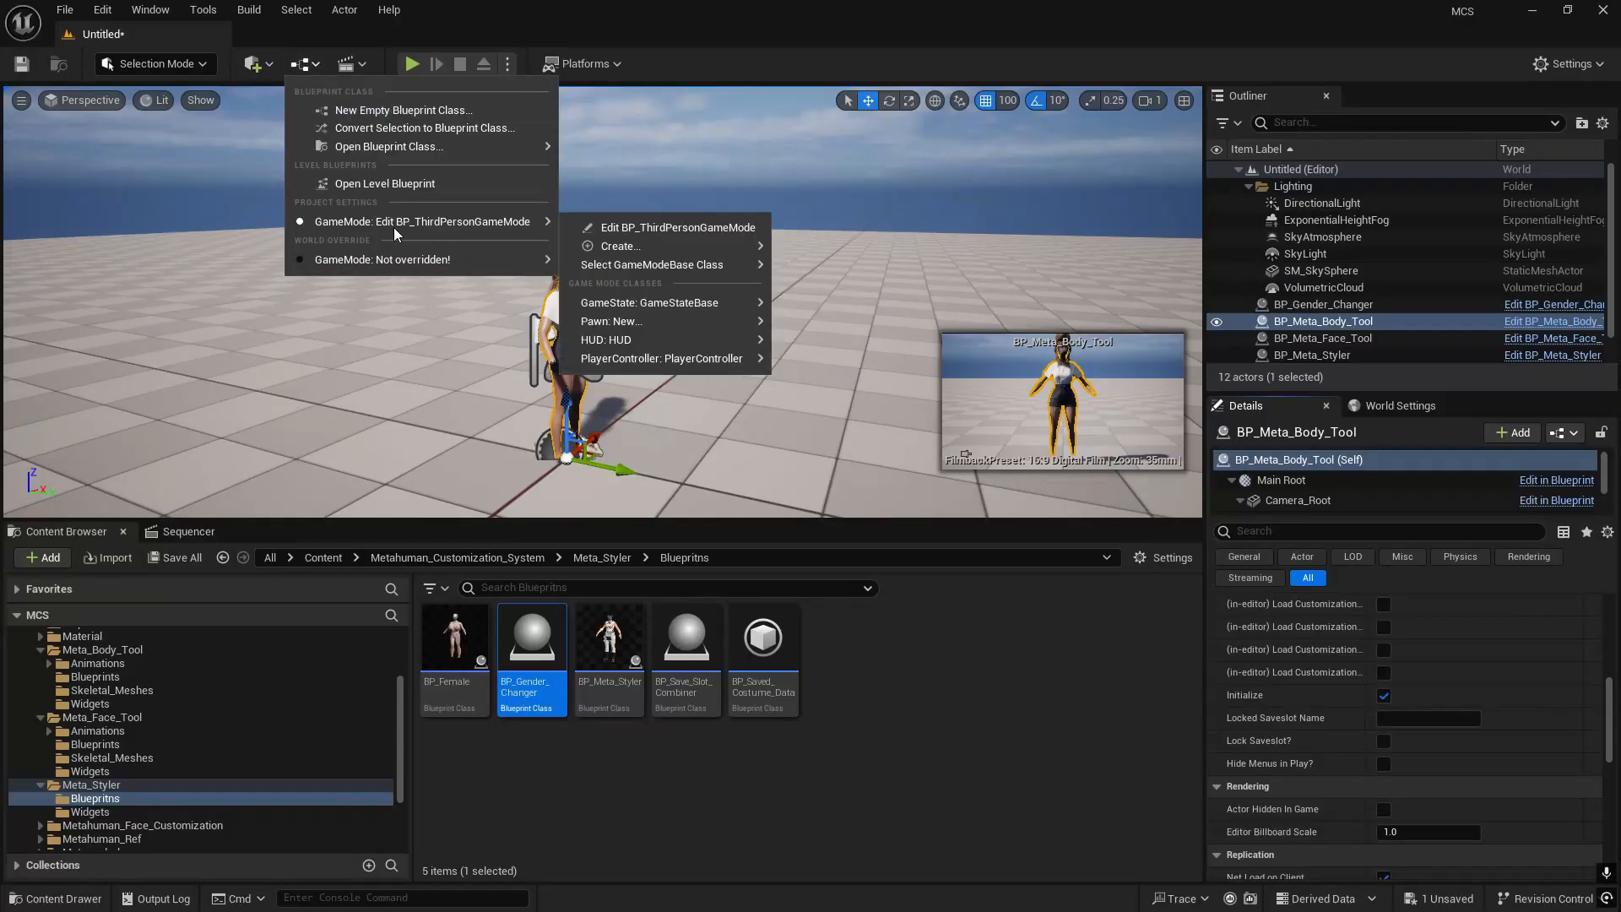
pyautogui.click(361, 183)
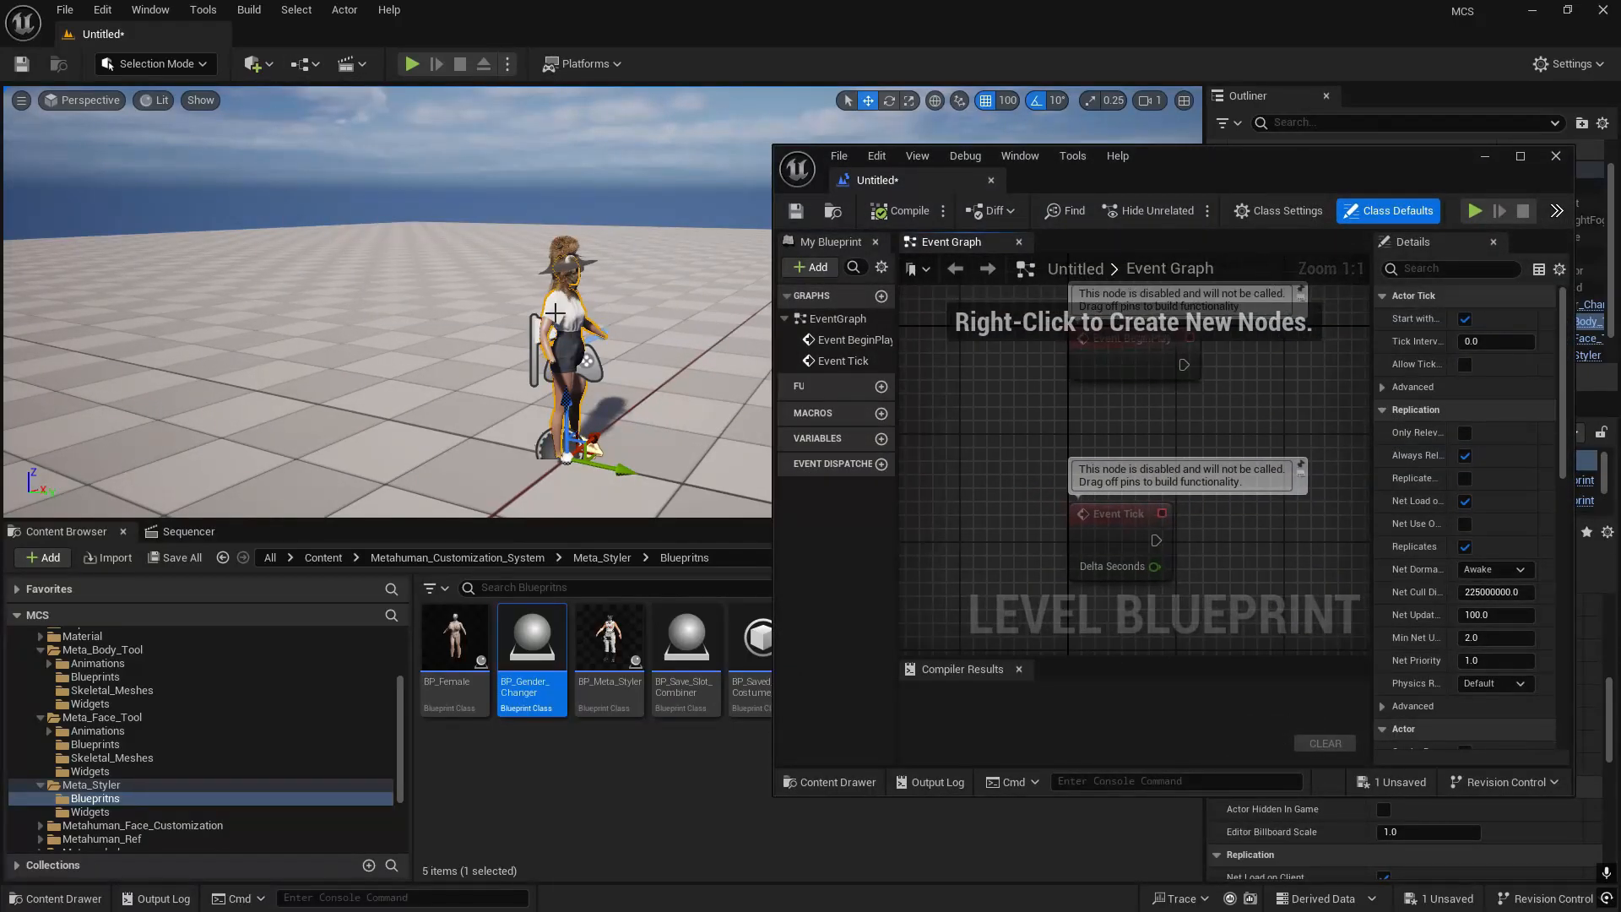
pyautogui.moveTo(1241, 190); pyautogui.dragTo(405, 208)
pyautogui.click(1323, 325)
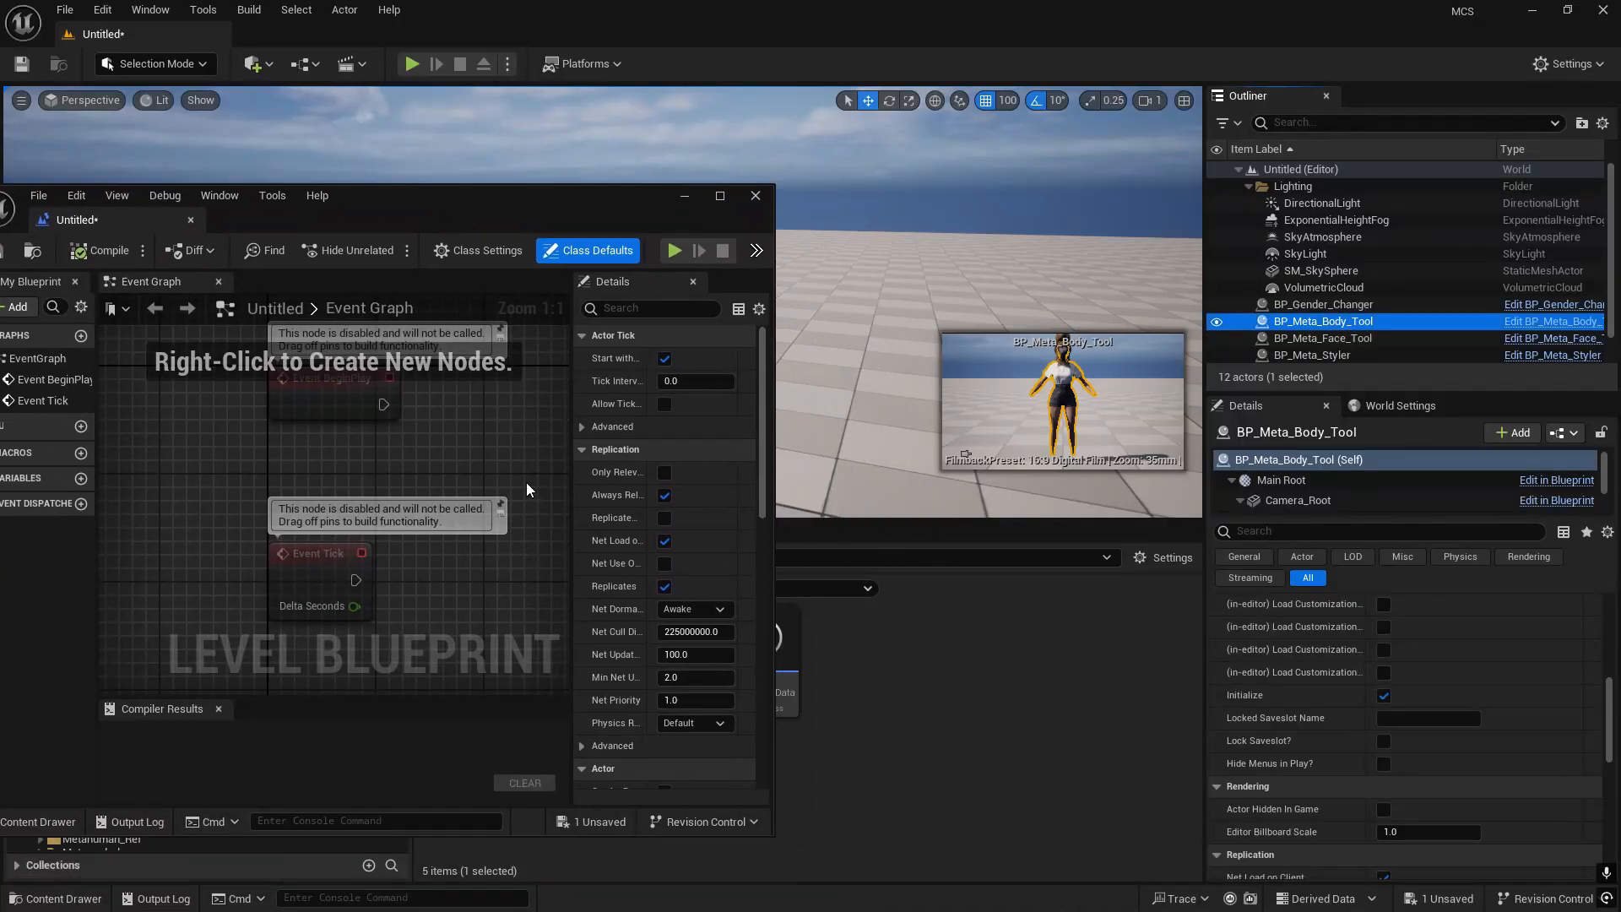
pyautogui.rightClick(368, 464)
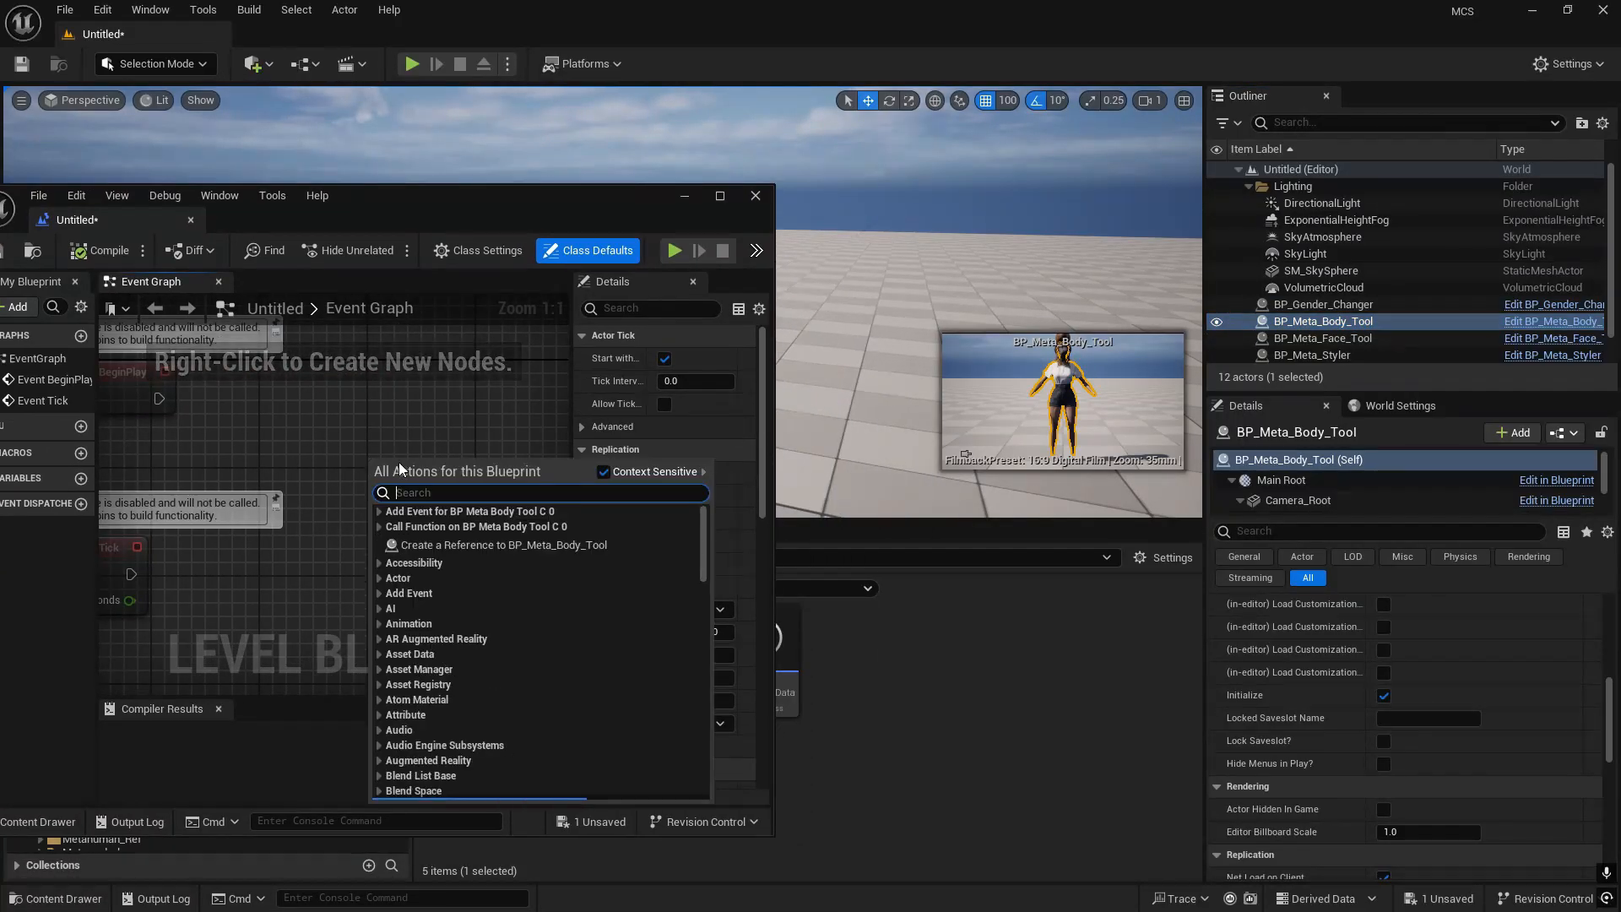
pyautogui.click(505, 546)
# - Add a Set View Target with Blend node from the unfiltered, non-context-sensitive action list and arrange it beside the BP_Meta_Body_Tool reference
pyautogui.moveTo(372, 382); pyautogui.dragTo(356, 439, button='right')
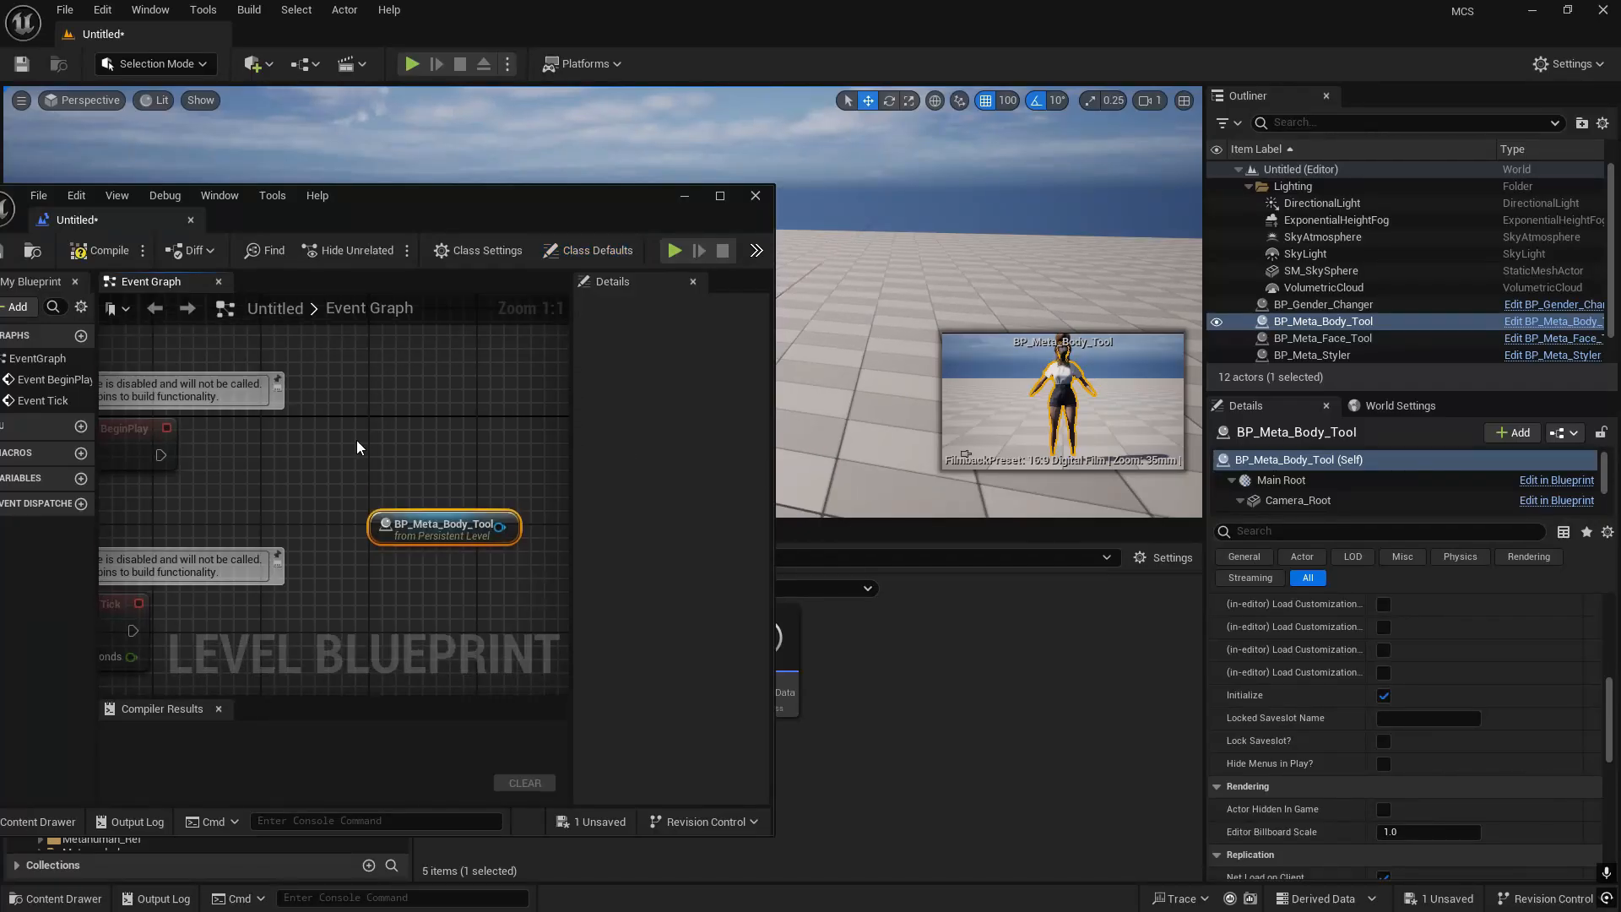
pyautogui.rightClick(393, 368)
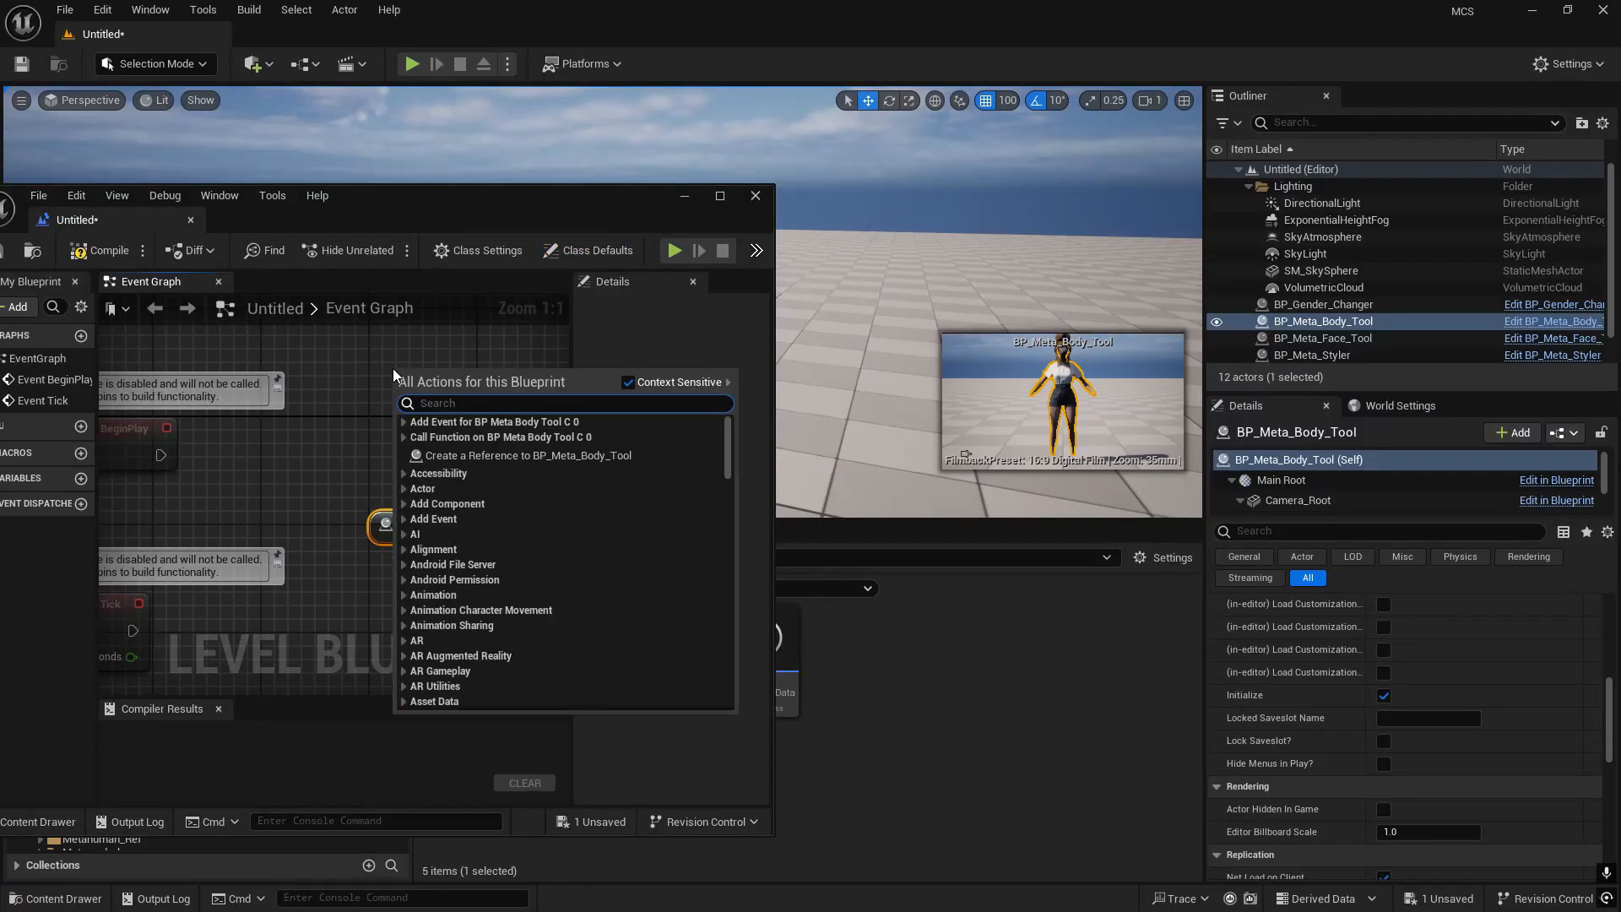
pyautogui.click(628, 382)
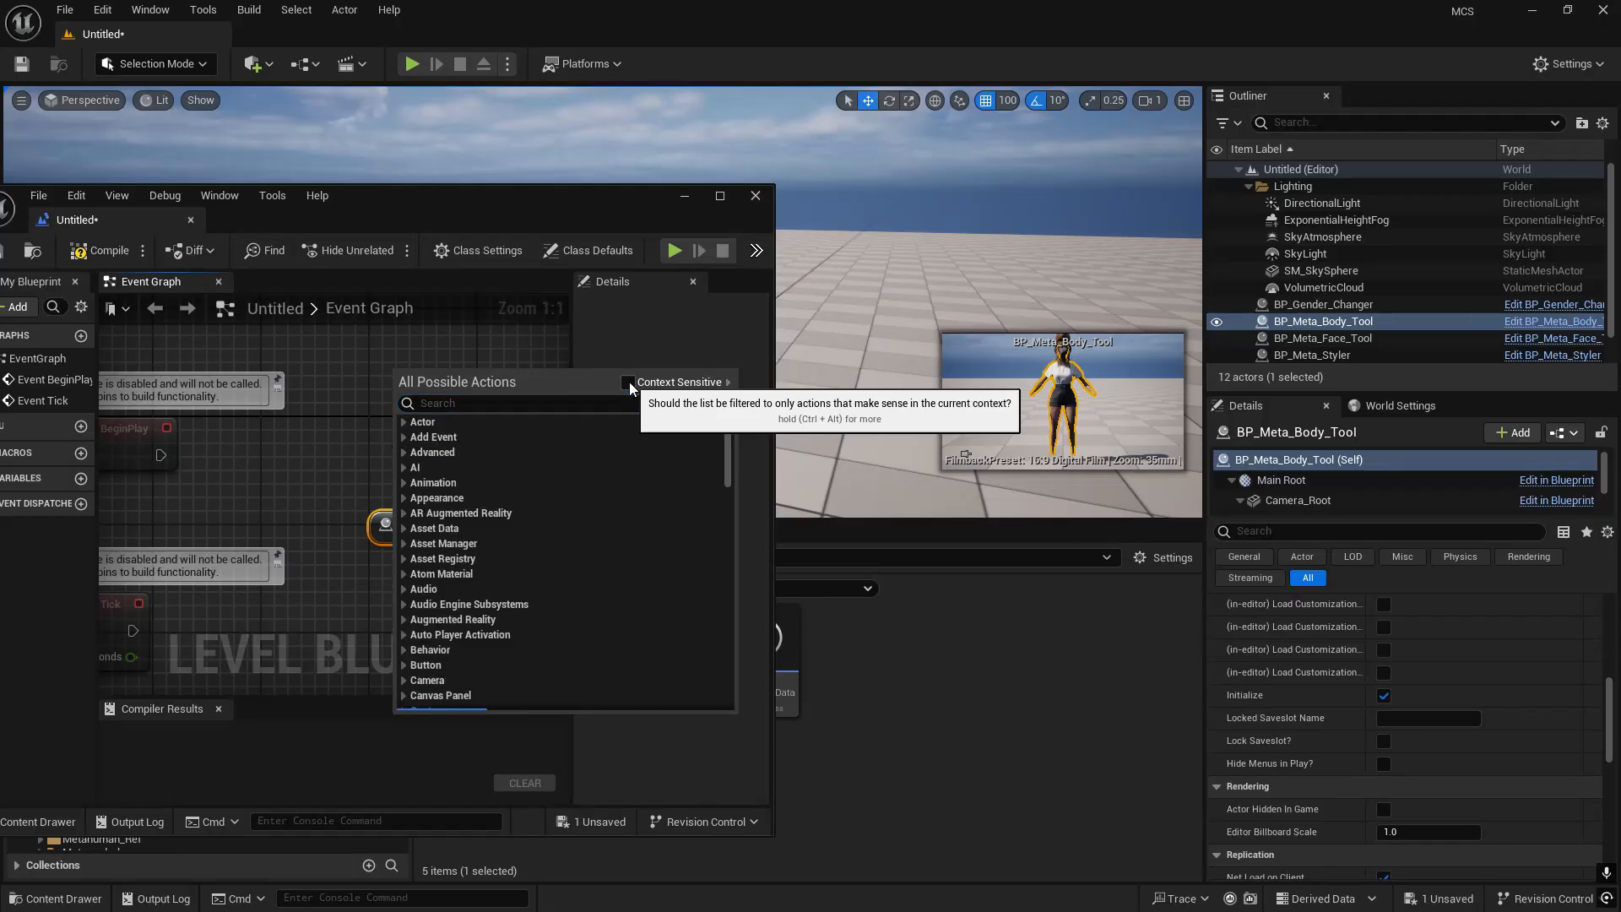
pyautogui.write('blend')
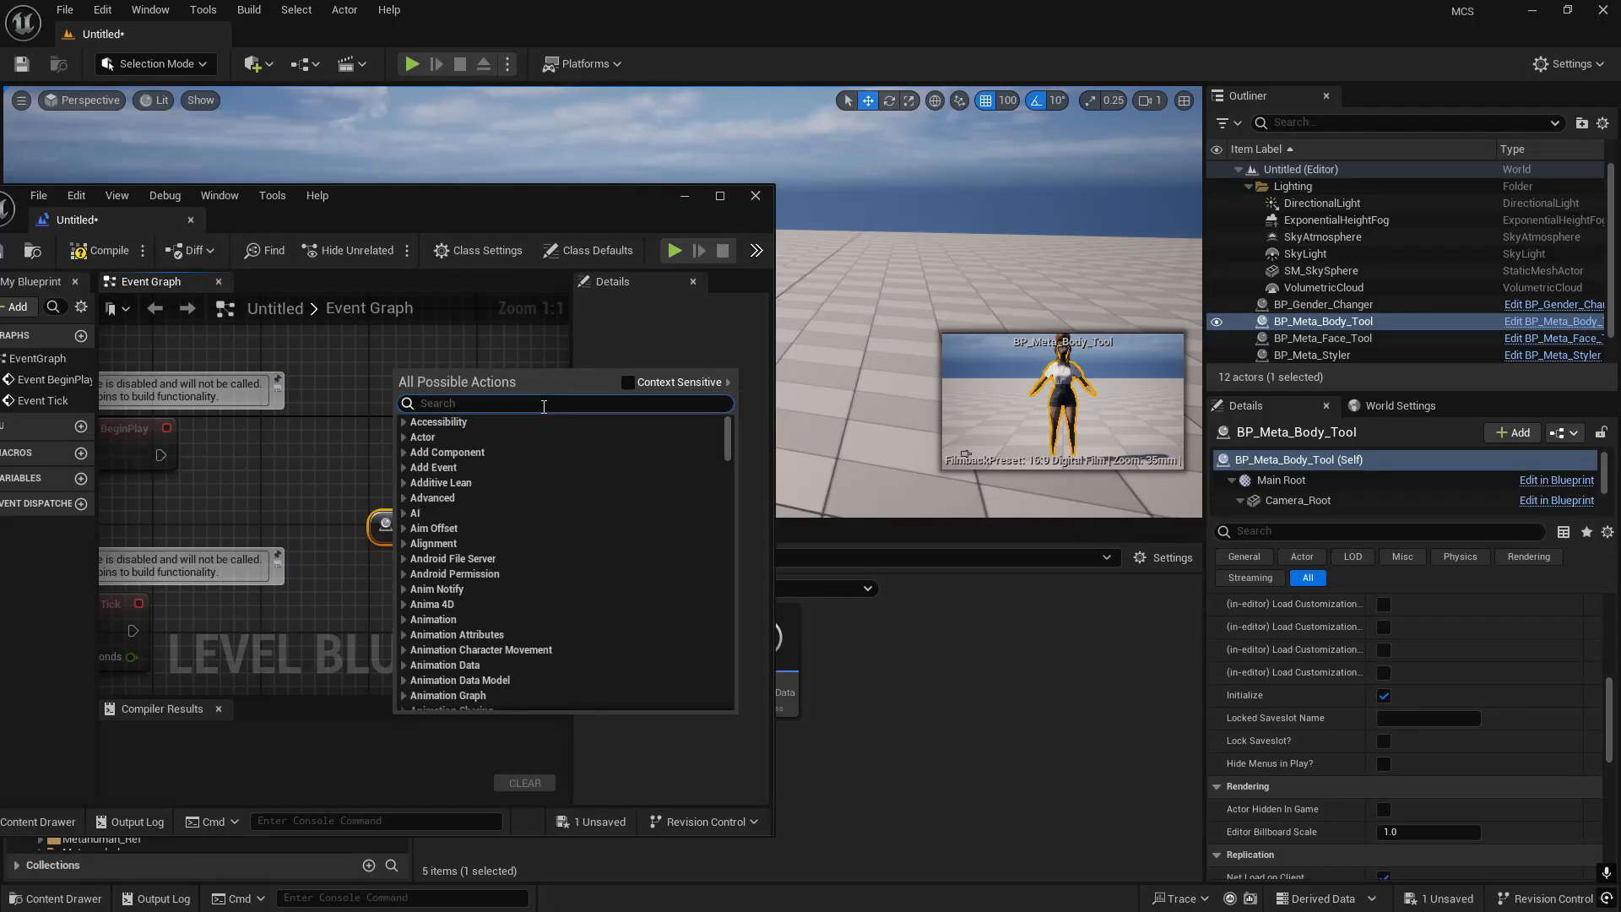
pyautogui.write(' with view')
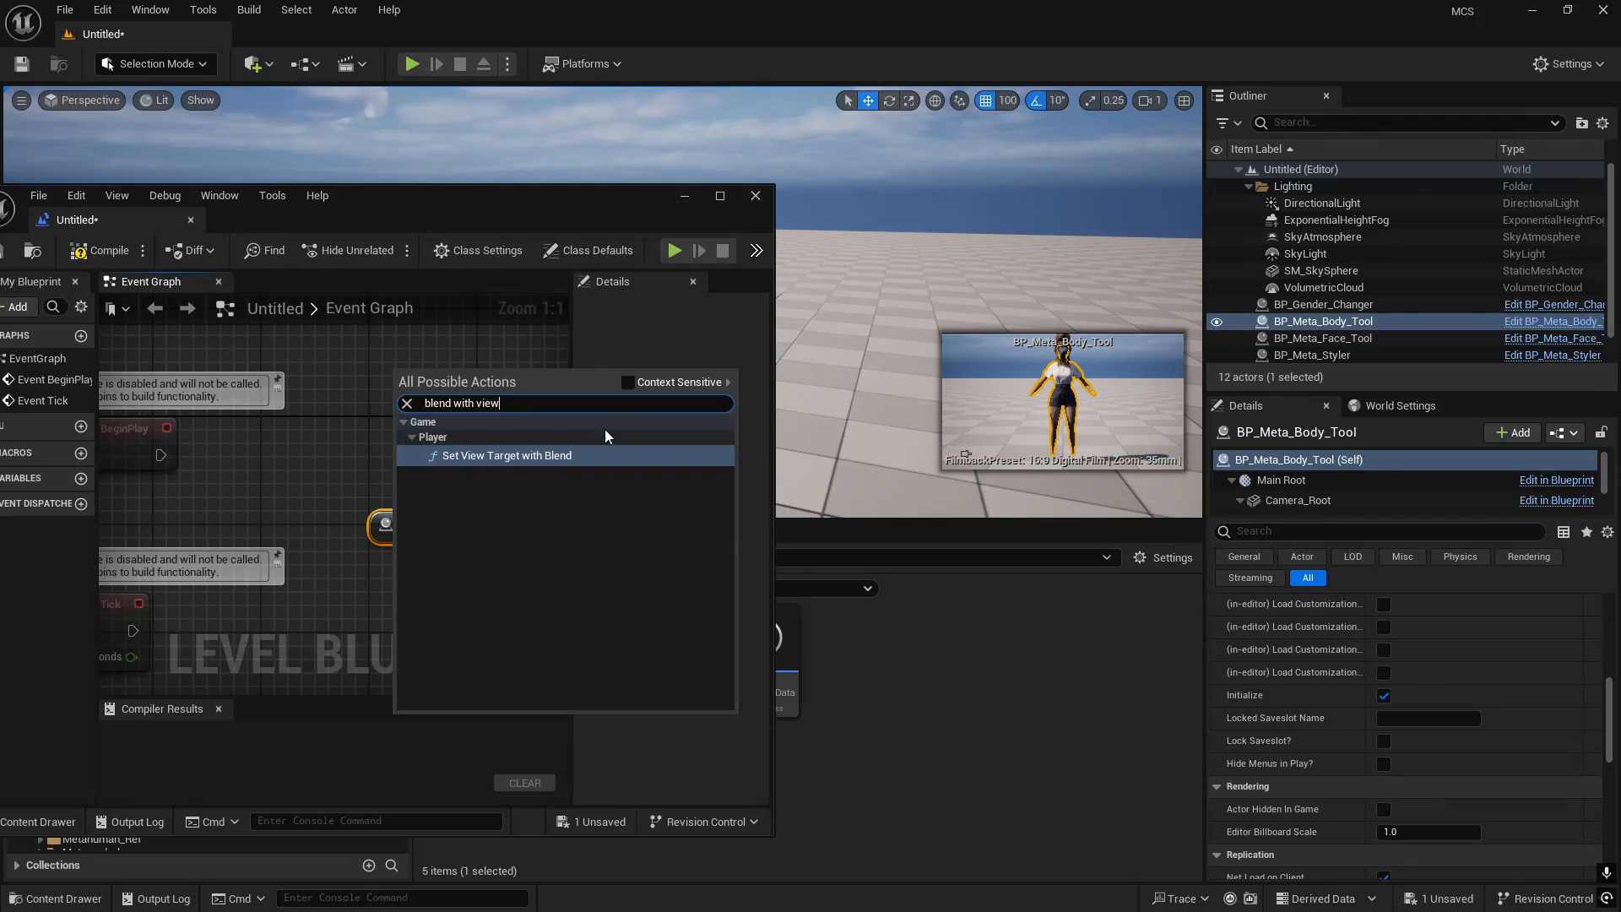
pyautogui.click(480, 456)
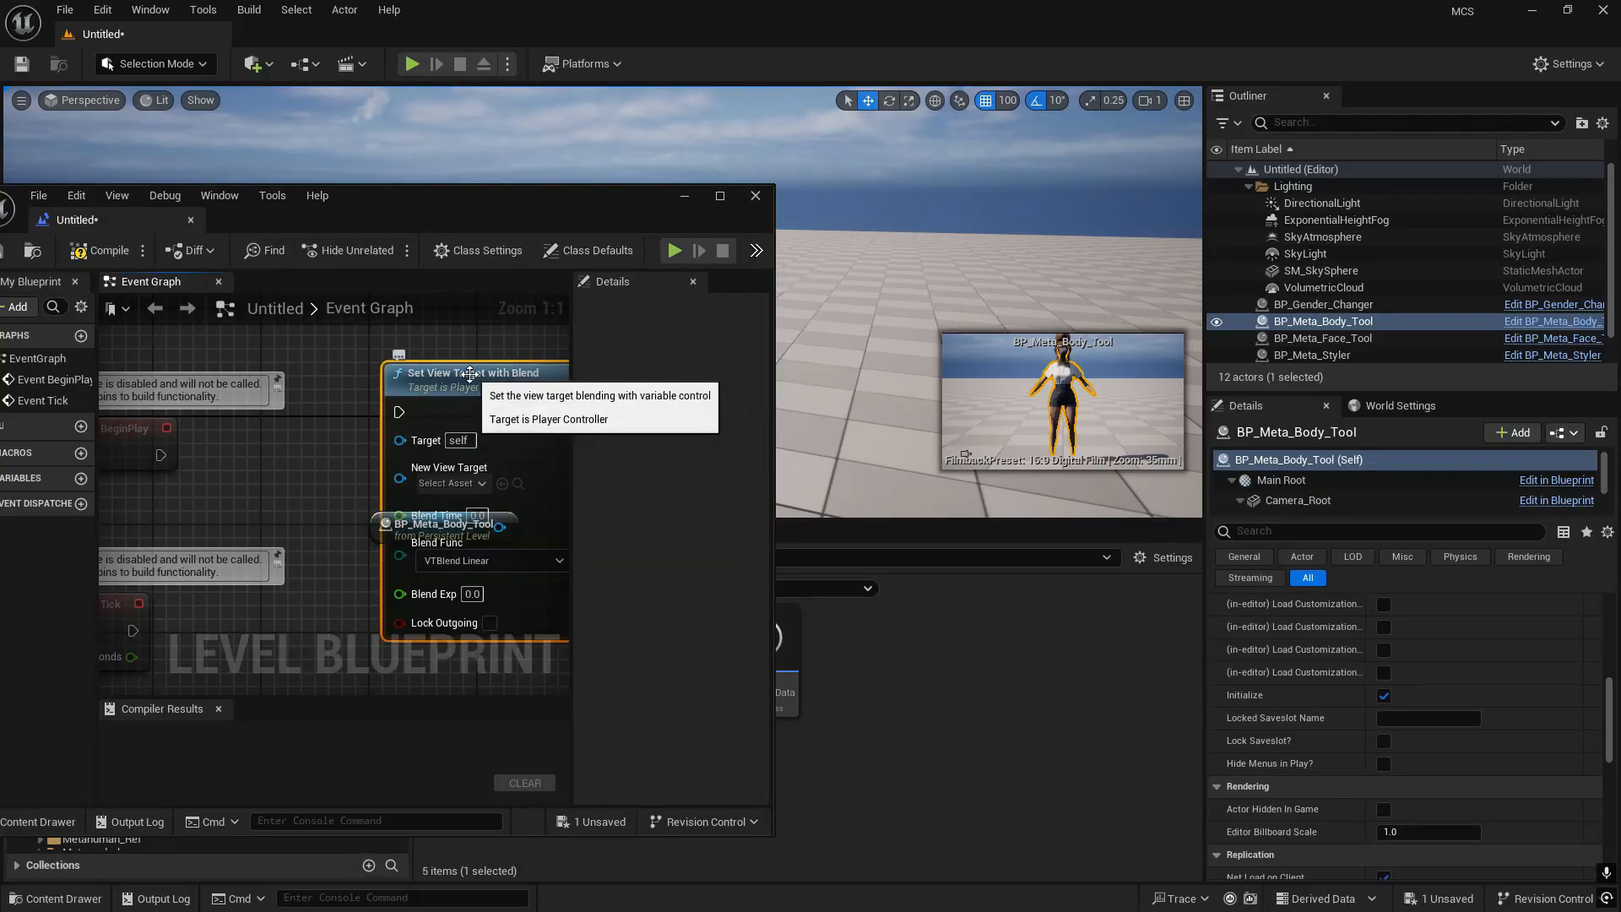
pyautogui.moveTo(470, 372); pyautogui.dragTo(619, 389)
pyautogui.moveTo(347, 389); pyautogui.dragTo(228, 471, button='right')
pyautogui.scroll(-1, 233, 456)
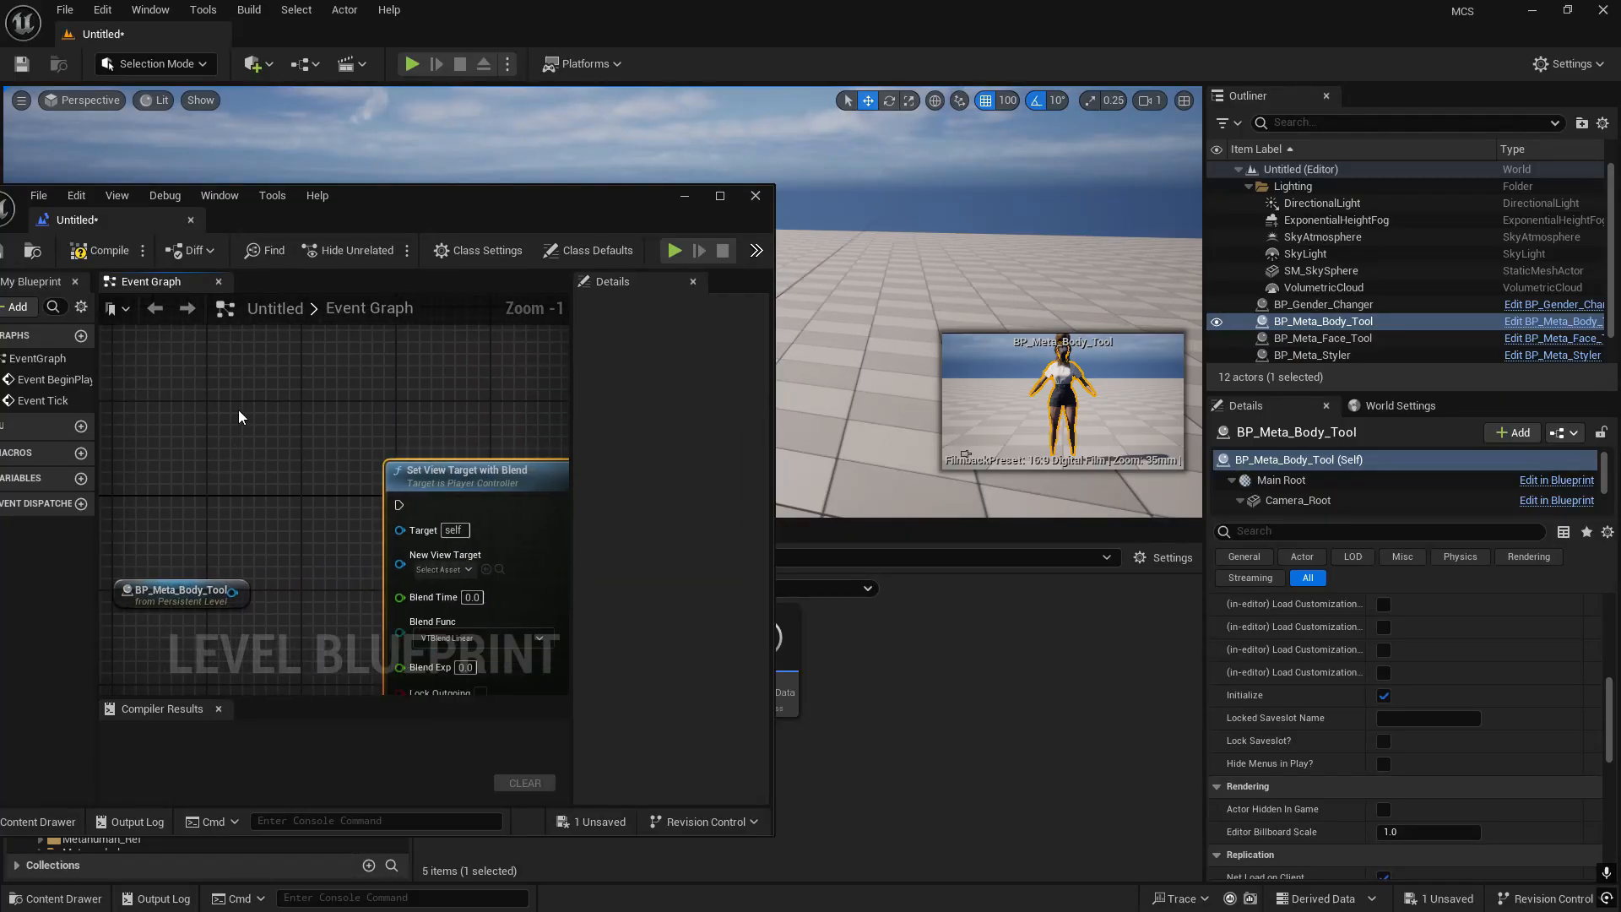
# - Compare the node search results for "vie blend" with Context Sensitive filtering on and off, without adding a node
pyautogui.rightClick(230, 372)
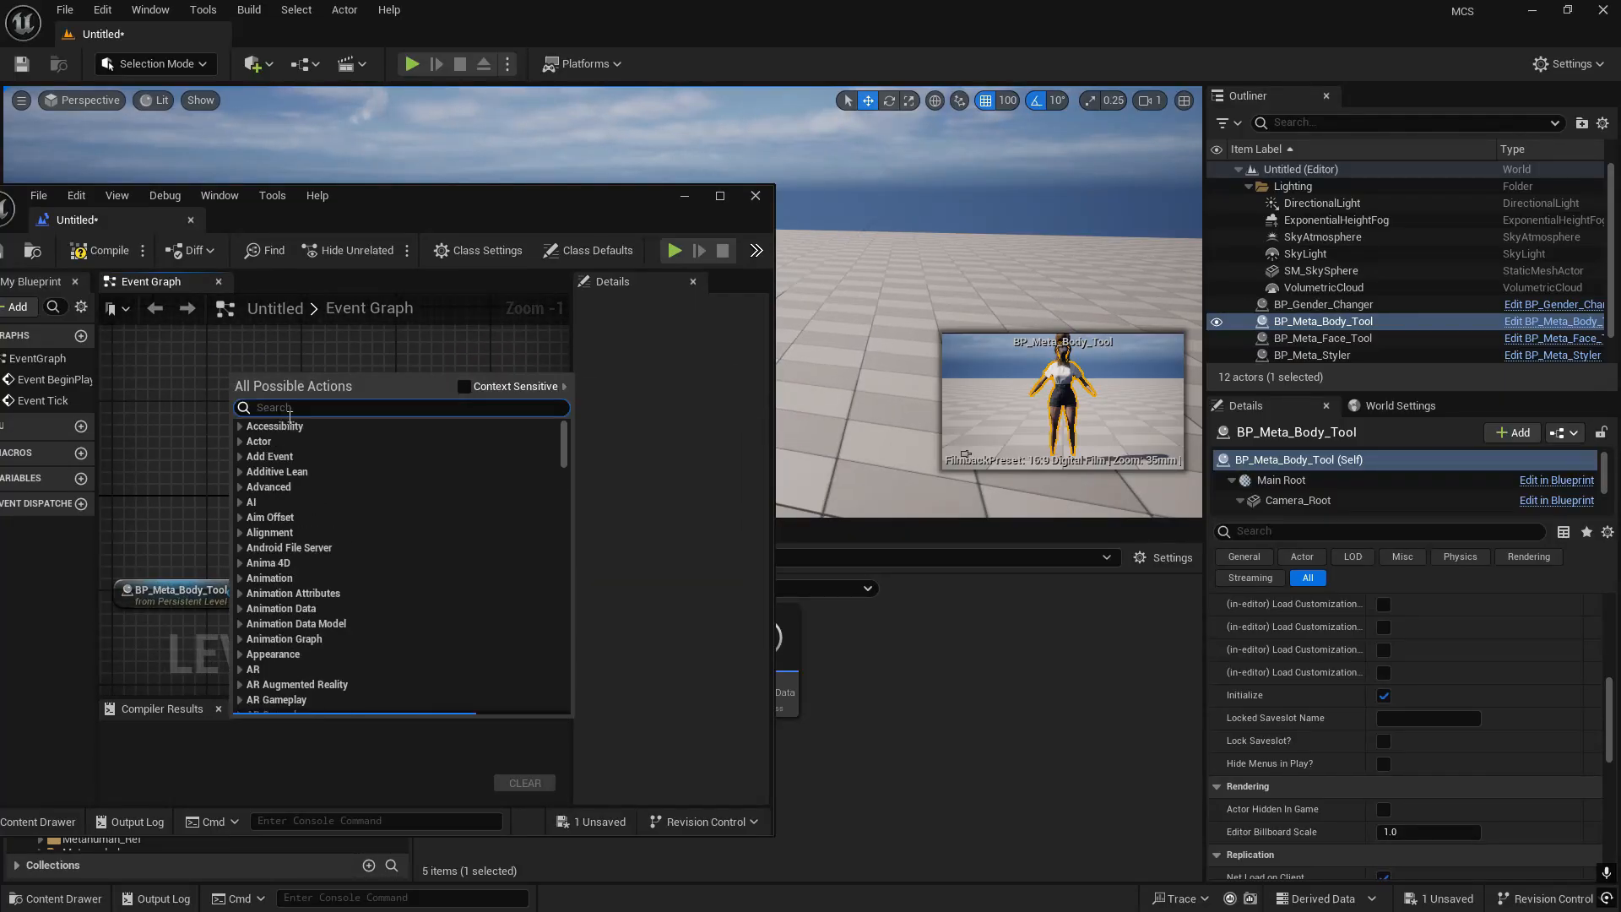
pyautogui.click(464, 387)
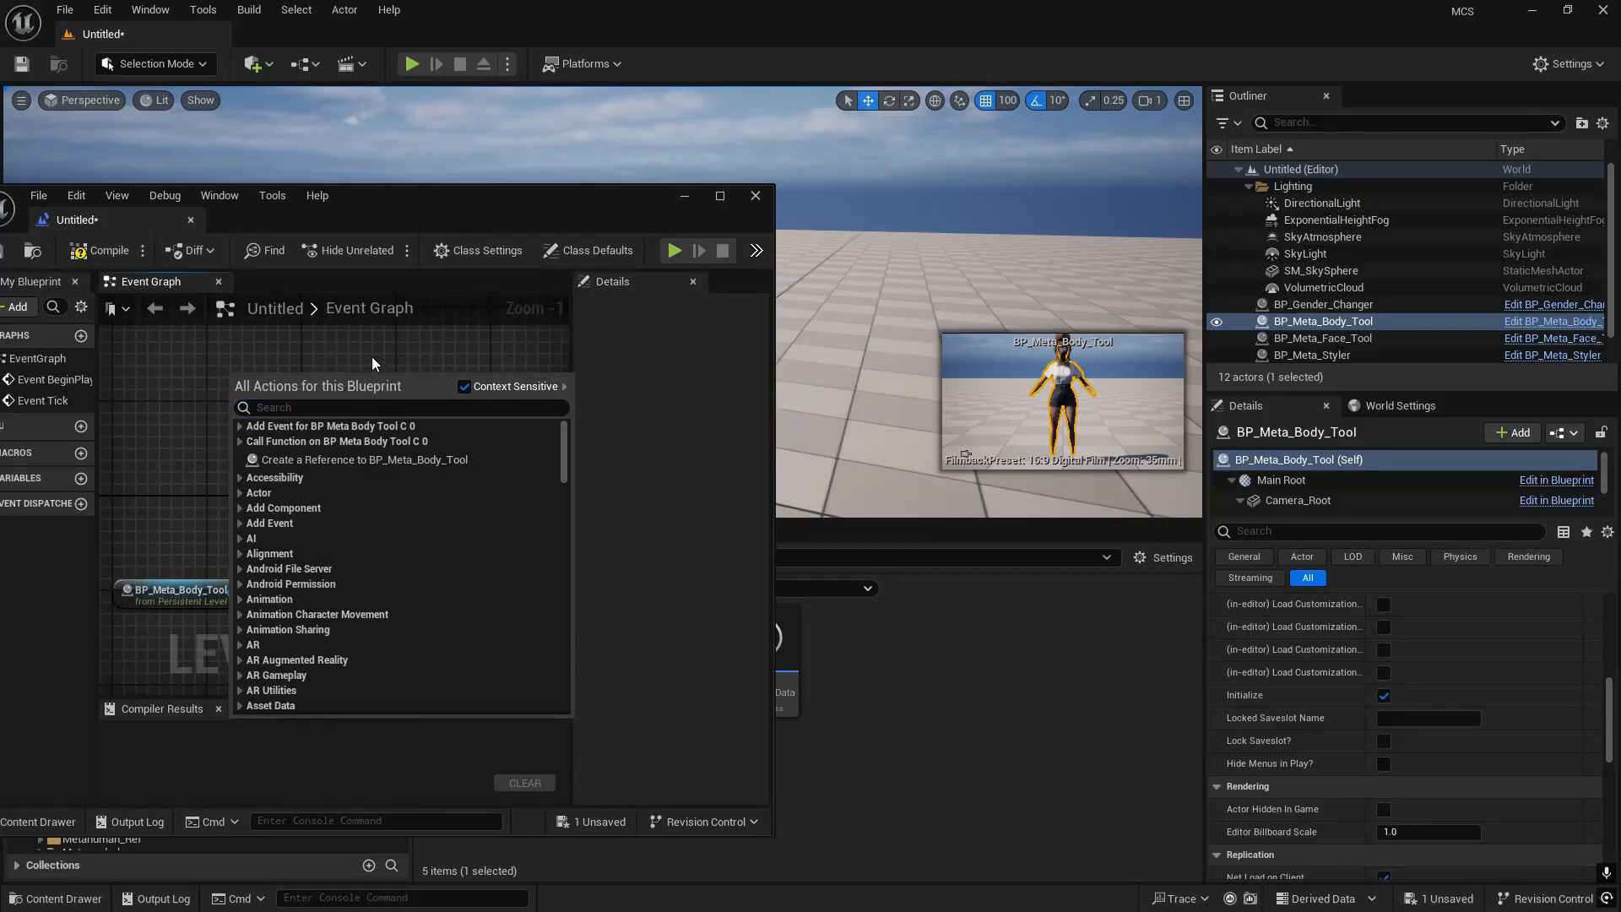
pyautogui.moveTo(370, 356); pyautogui.dragTo(356, 359, button='right')
pyautogui.rightClick(266, 441)
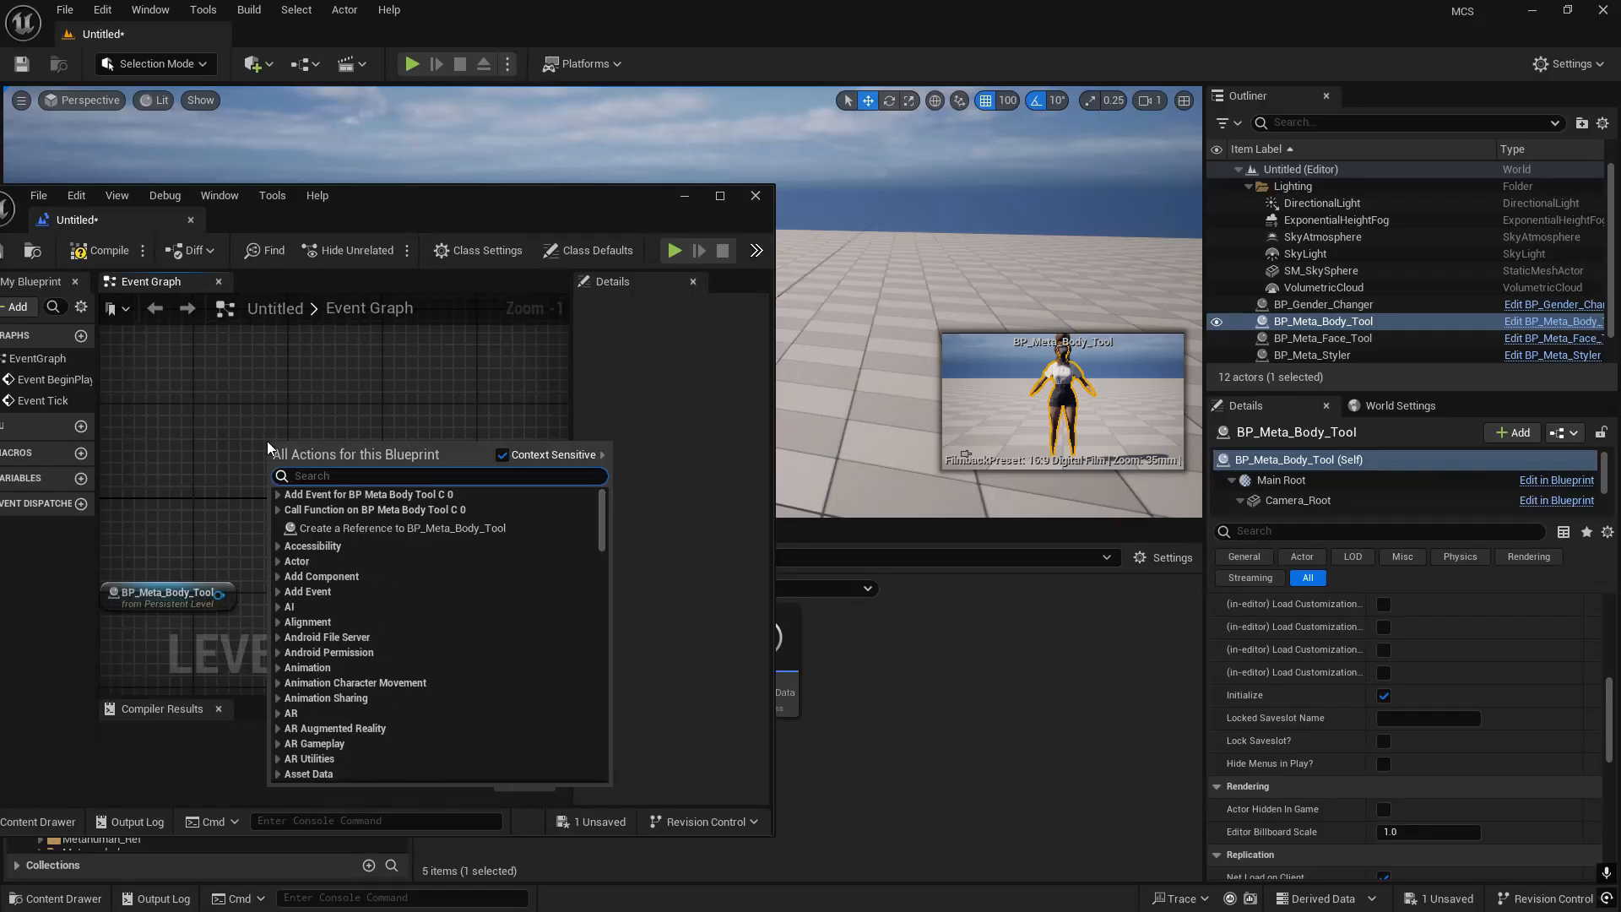
pyautogui.write('vie b')
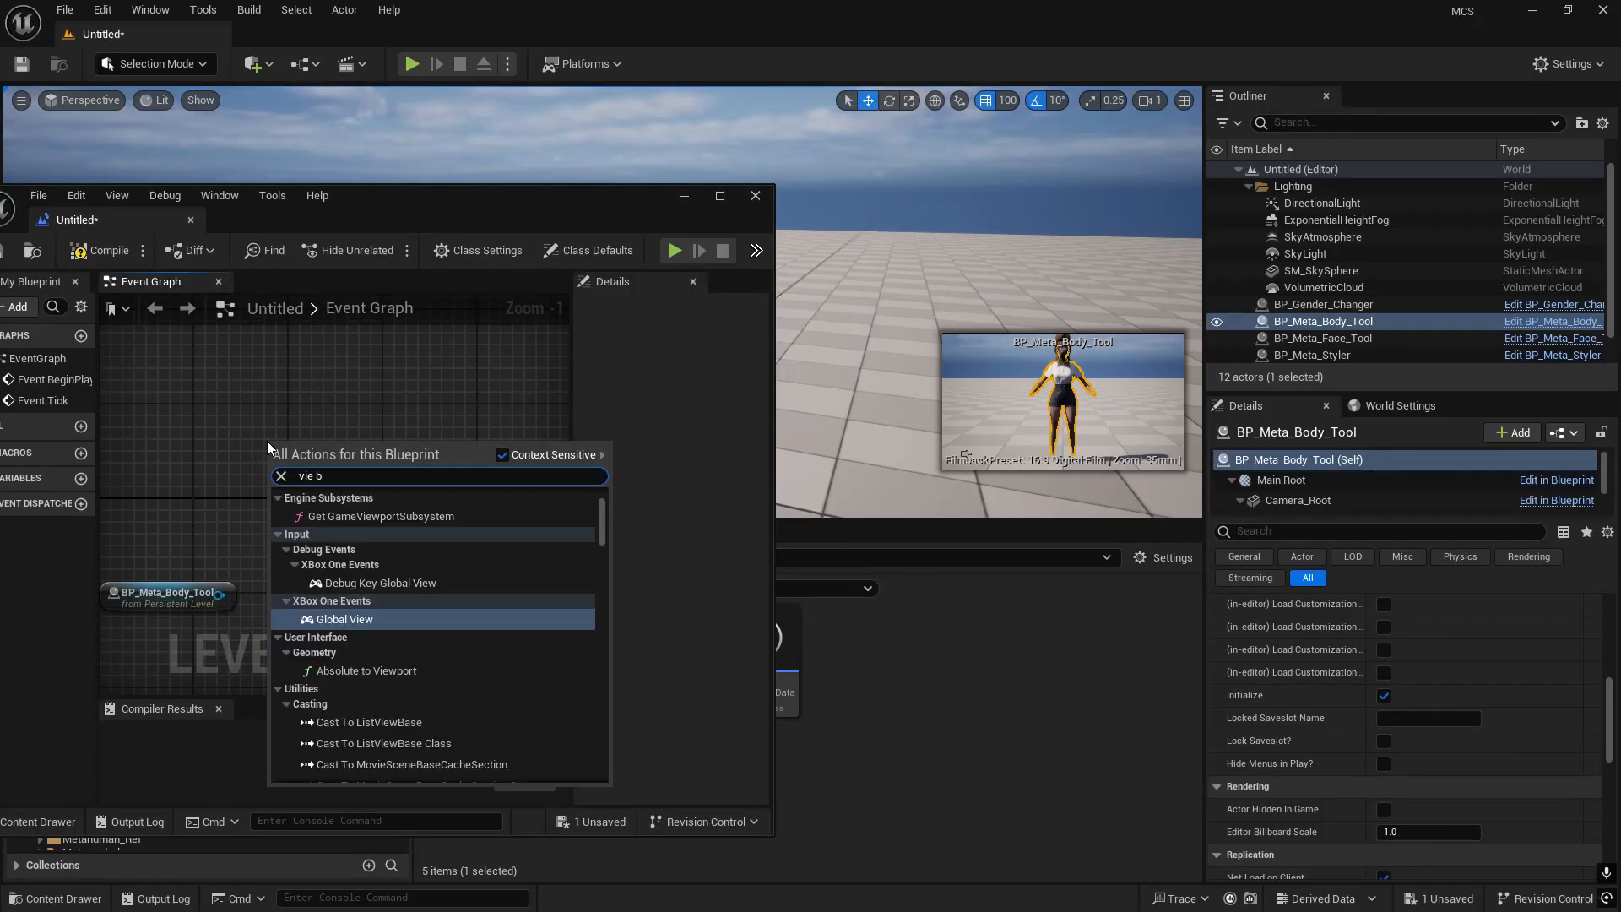
pyautogui.write('lend')
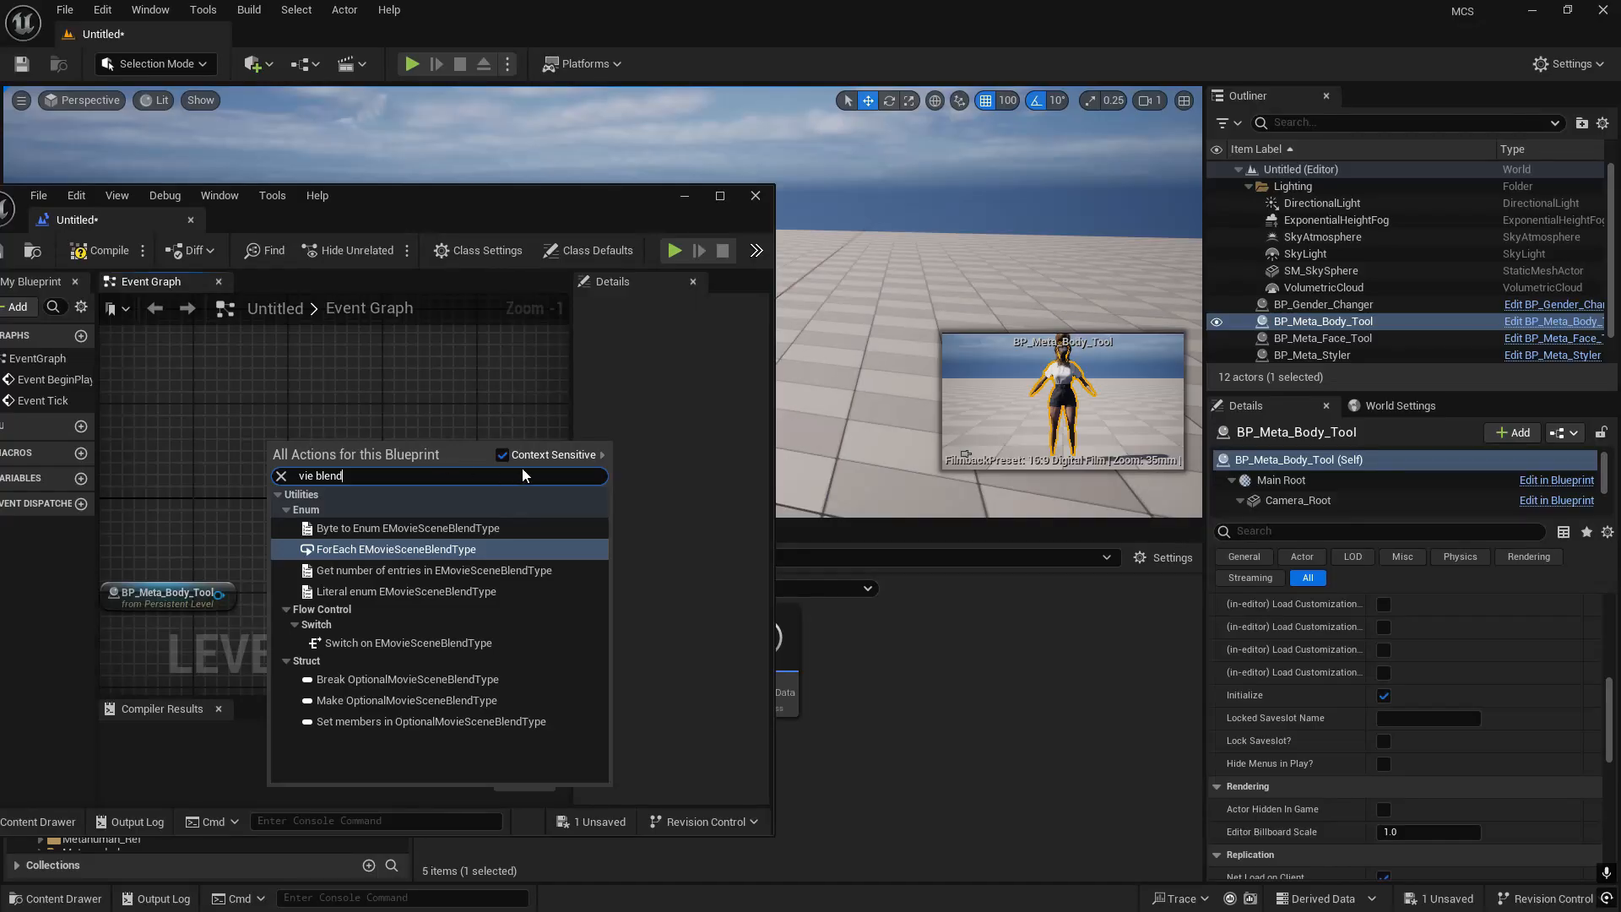
pyautogui.click(502, 454)
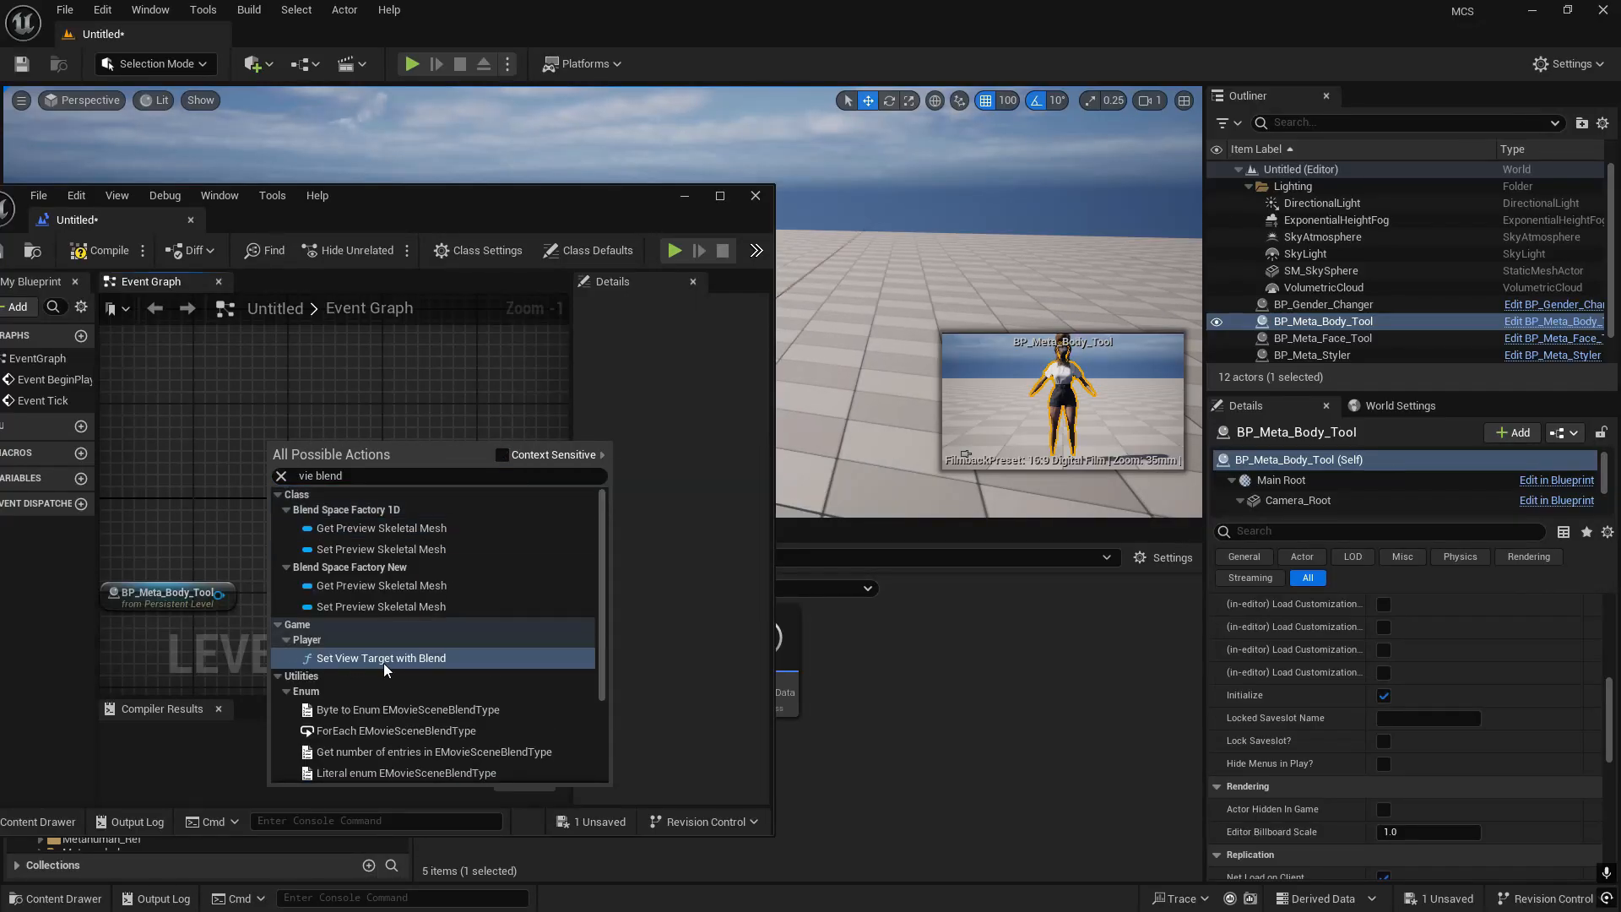
pyautogui.click(502, 456)
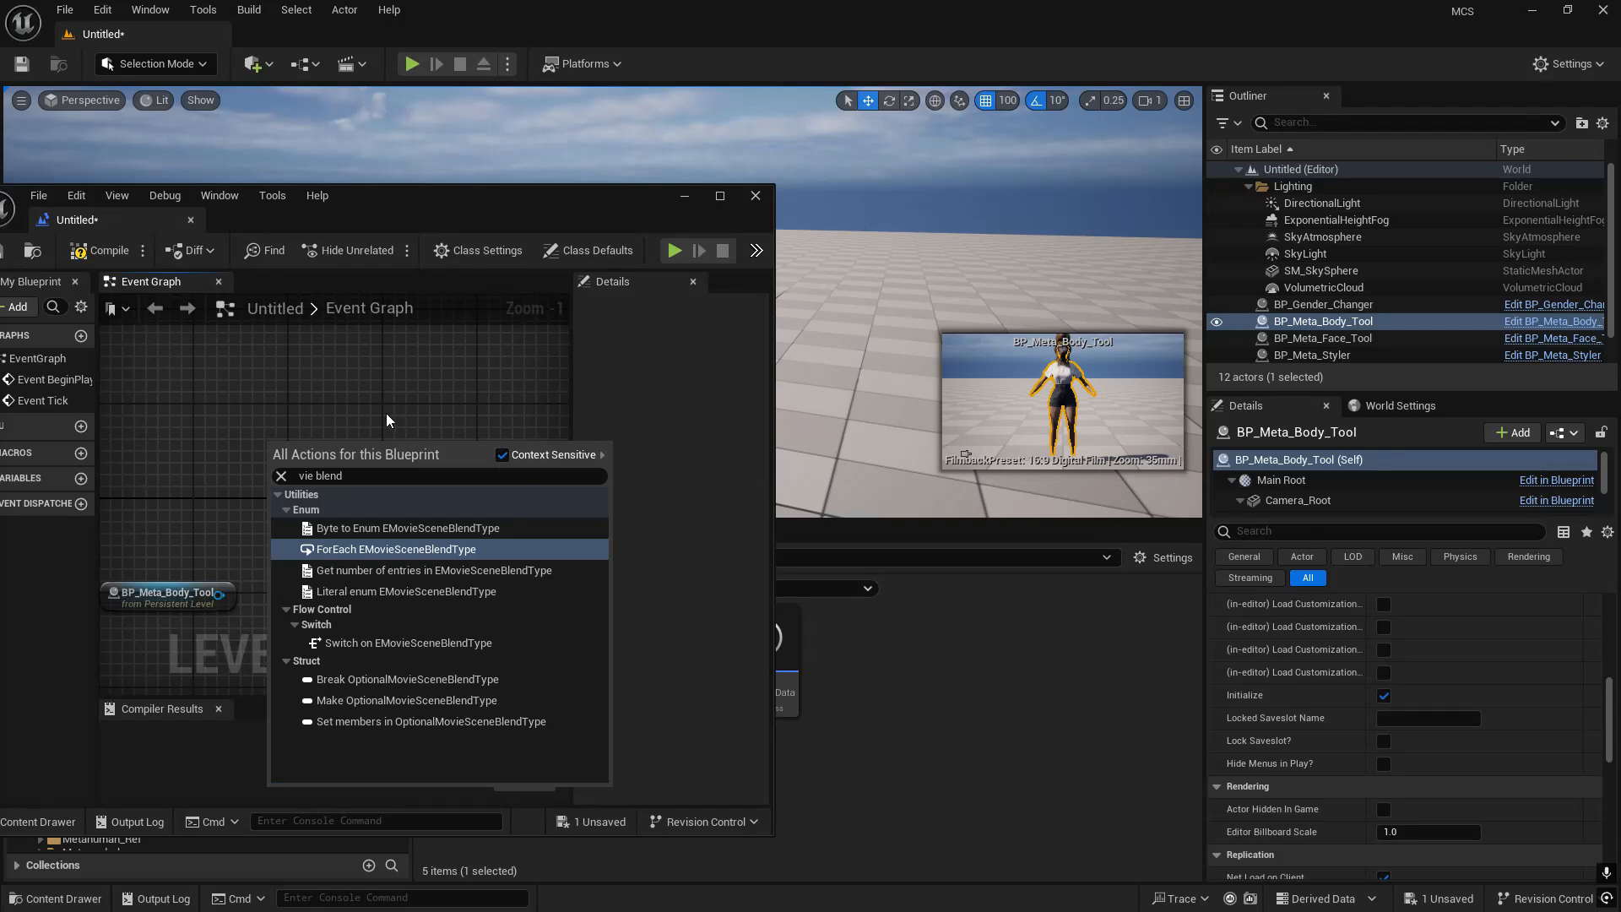
pyautogui.press('Return')
pyautogui.click(420, 384)
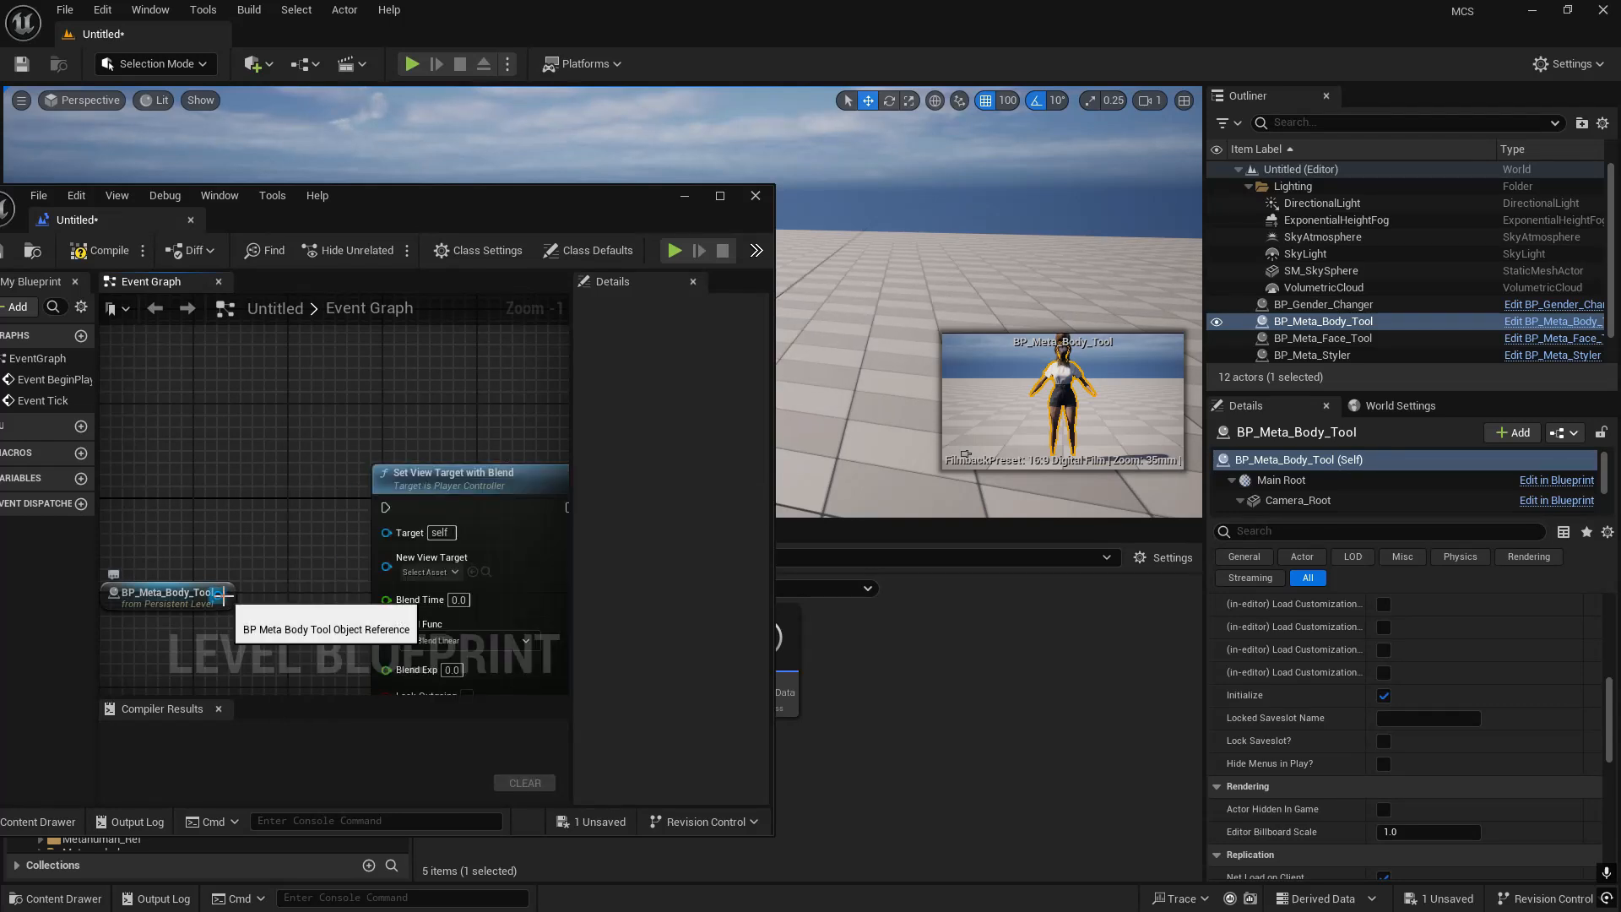
# - Rearrange the nodes and connect the BP_Meta_Body_Tool reference to New View Target on Set View Target with Blend
pyautogui.moveTo(302, 549); pyautogui.dragTo(301, 551)
pyautogui.moveTo(464, 486); pyautogui.dragTo(393, 427)
pyautogui.moveTo(171, 635); pyautogui.dragTo(287, 629, button='right')
pyautogui.moveTo(278, 593); pyautogui.dragTo(437, 500)
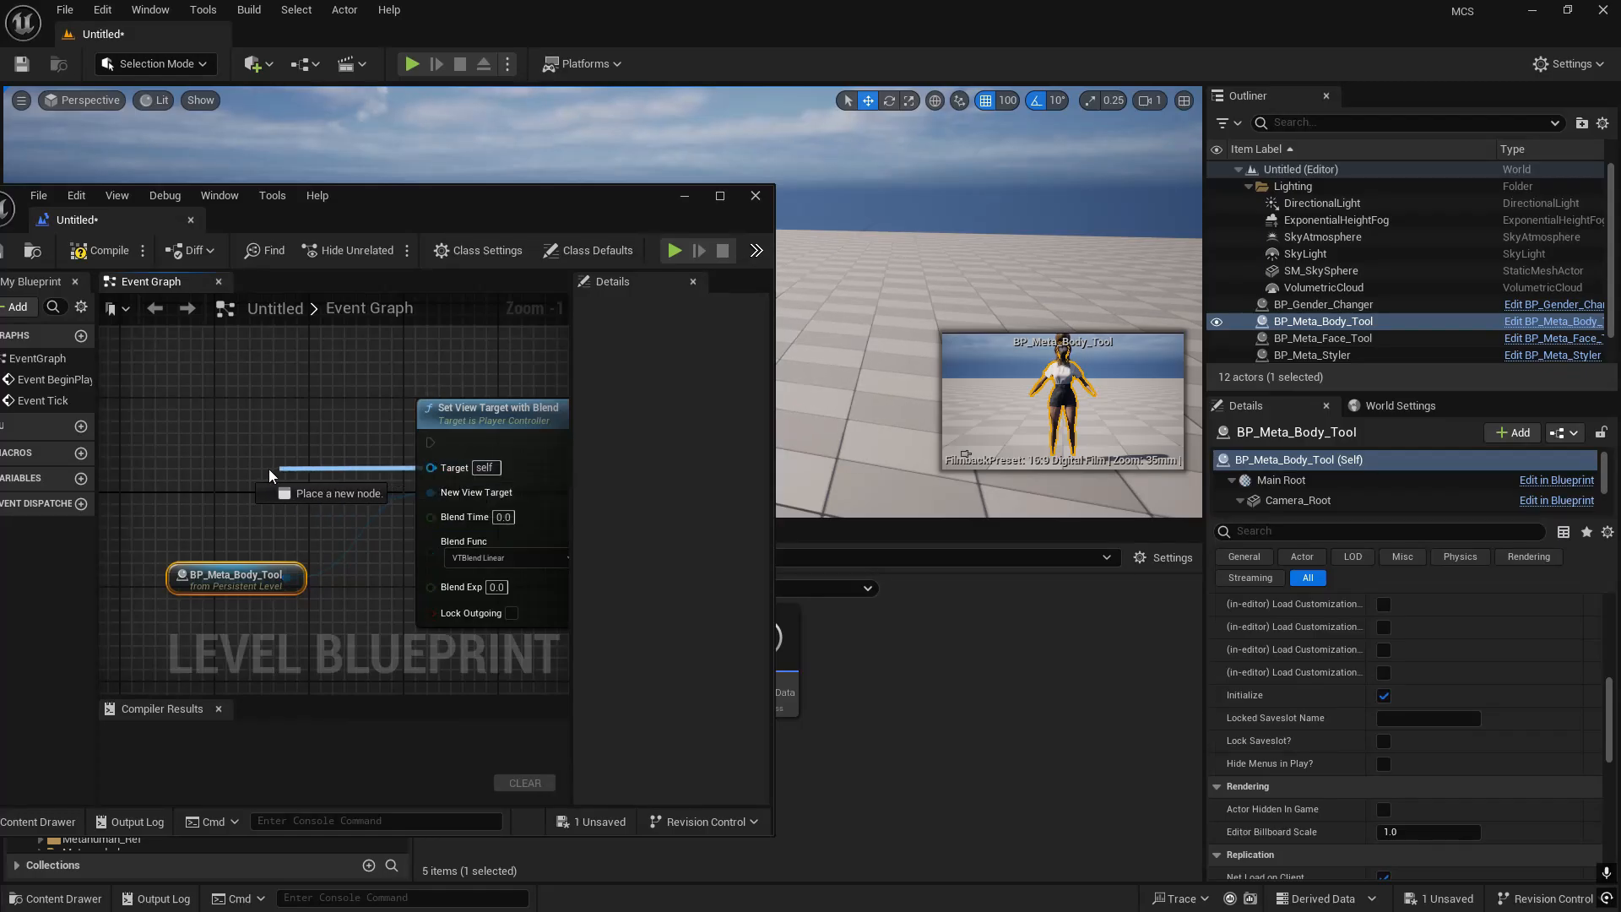
pyautogui.moveTo(269, 469); pyautogui.dragTo(269, 468)
pyautogui.click(363, 460)
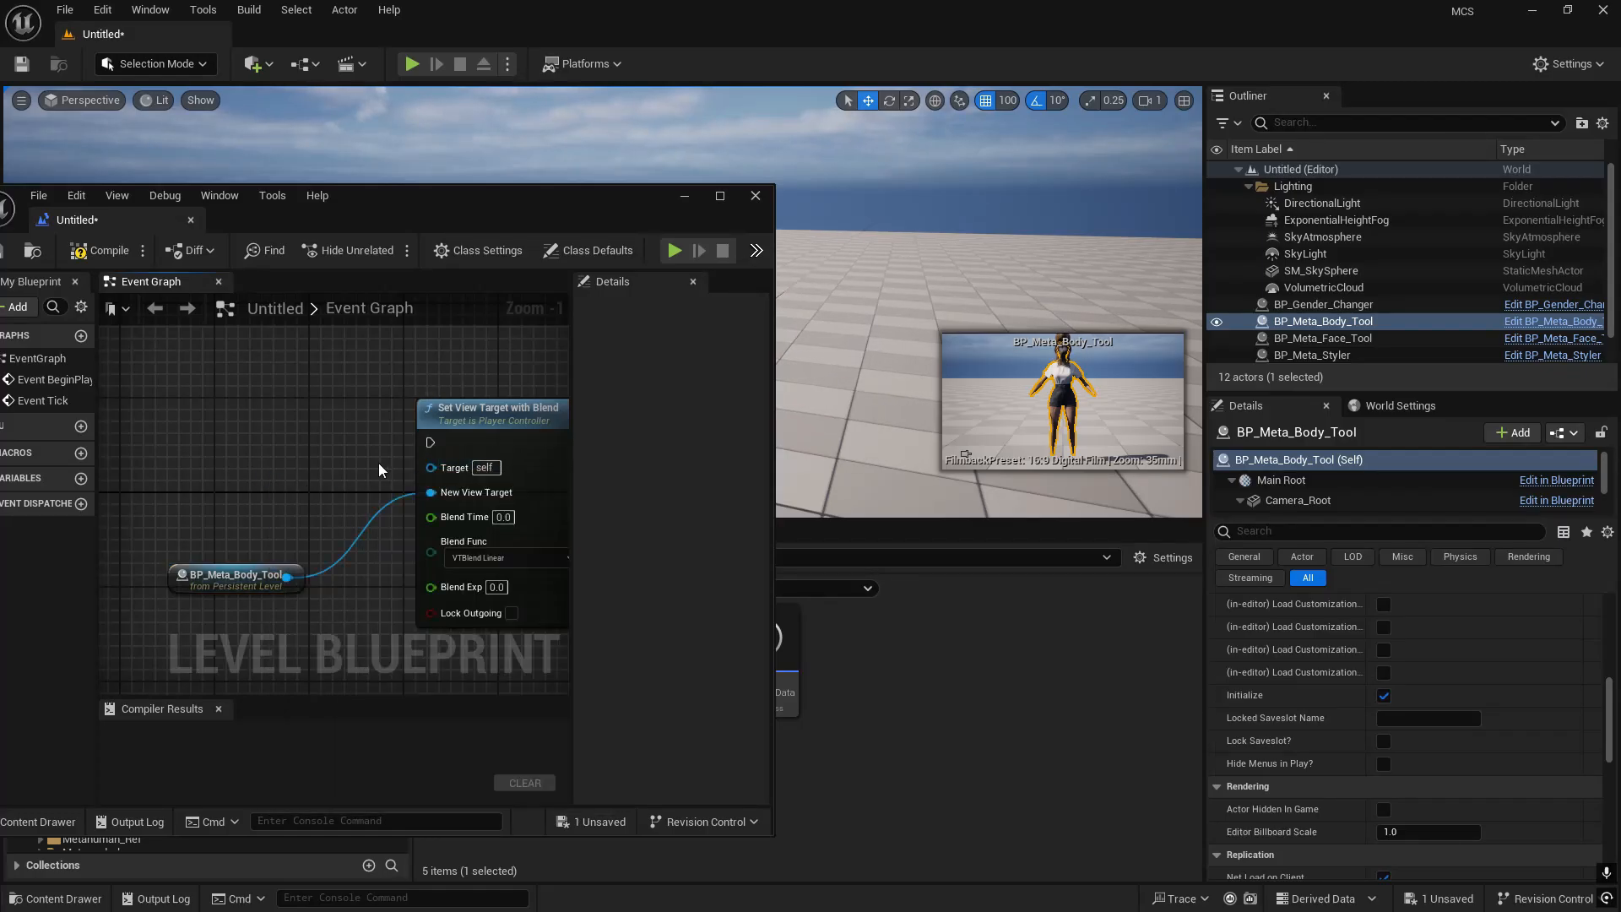
# - Add a Get Player Controller node feeding the Target input of Set View Target with Blend
pyautogui.moveTo(431, 468); pyautogui.dragTo(230, 470)
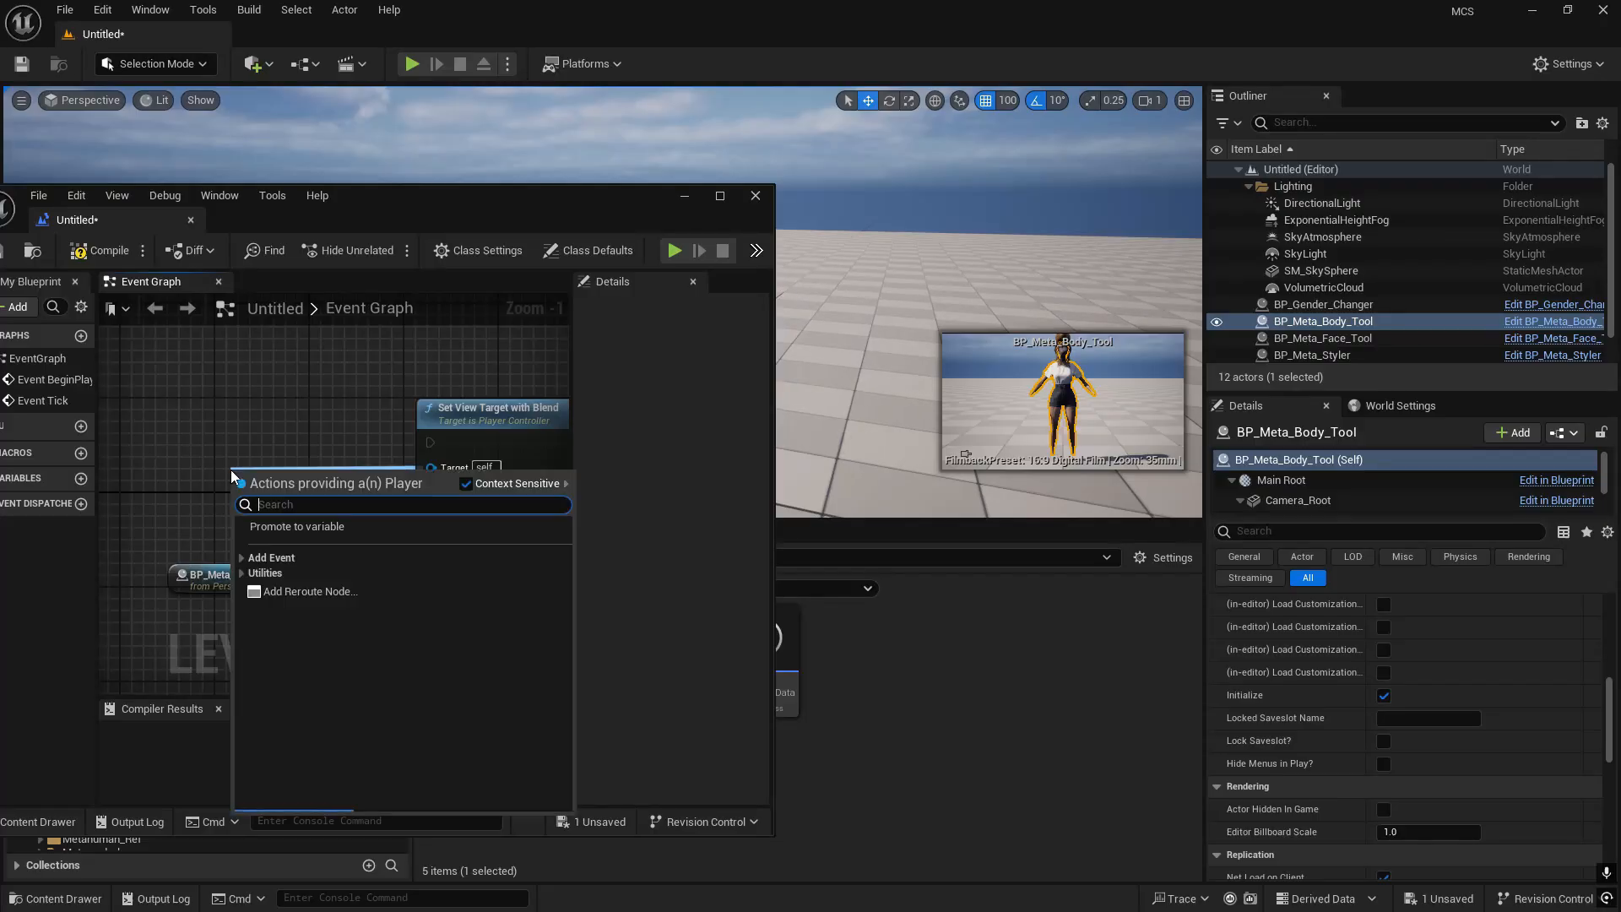
pyautogui.write('get pla')
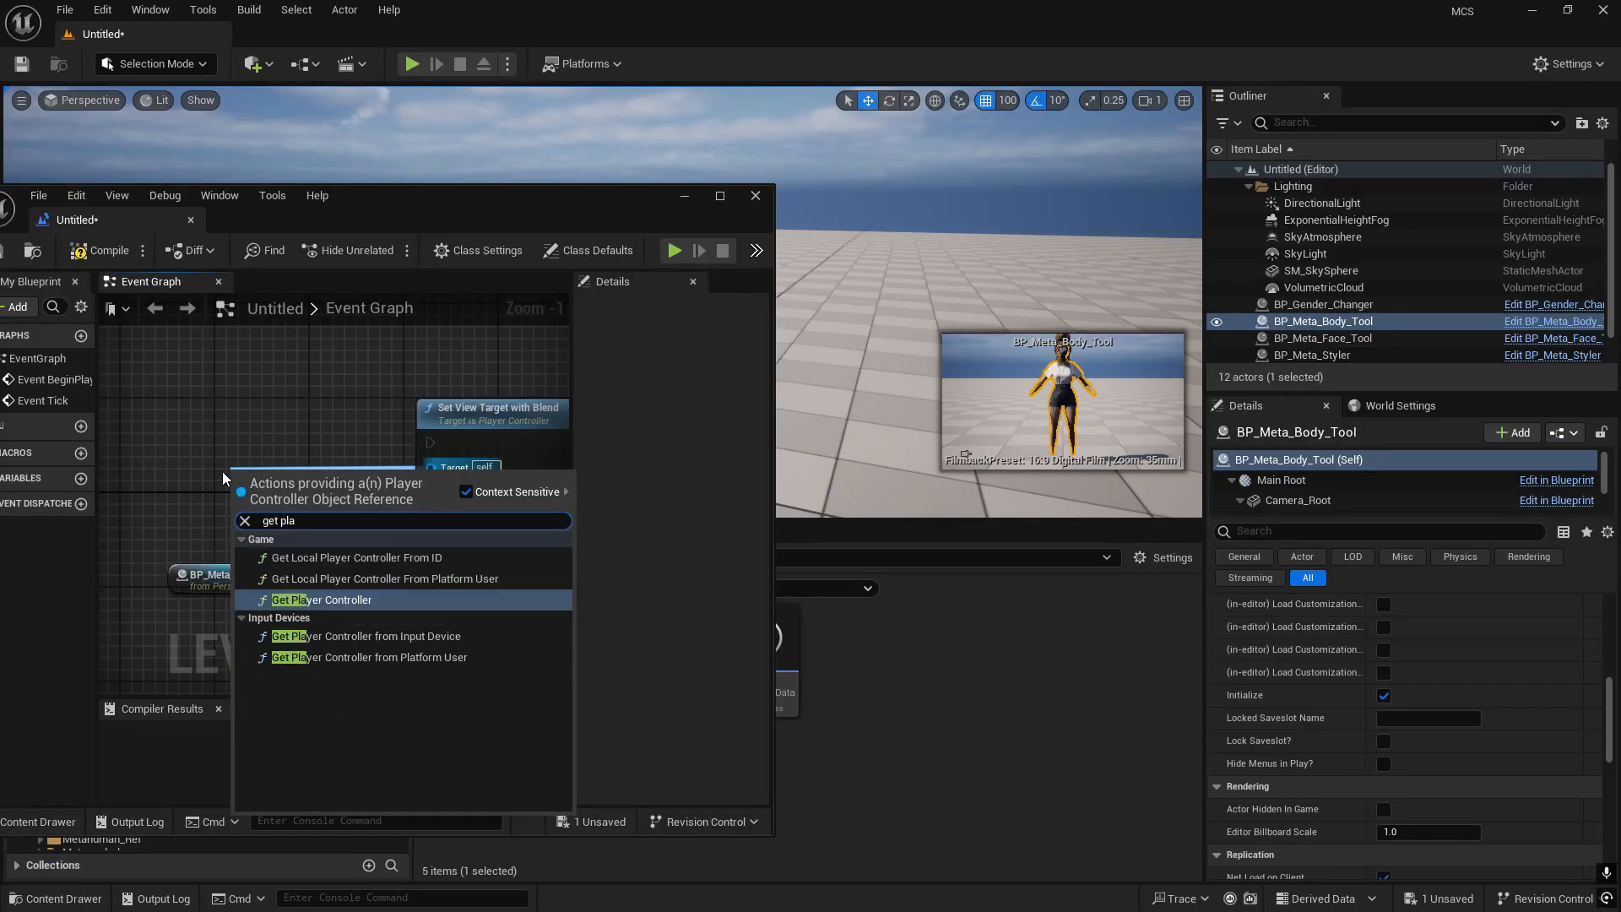
pyautogui.click(380, 597)
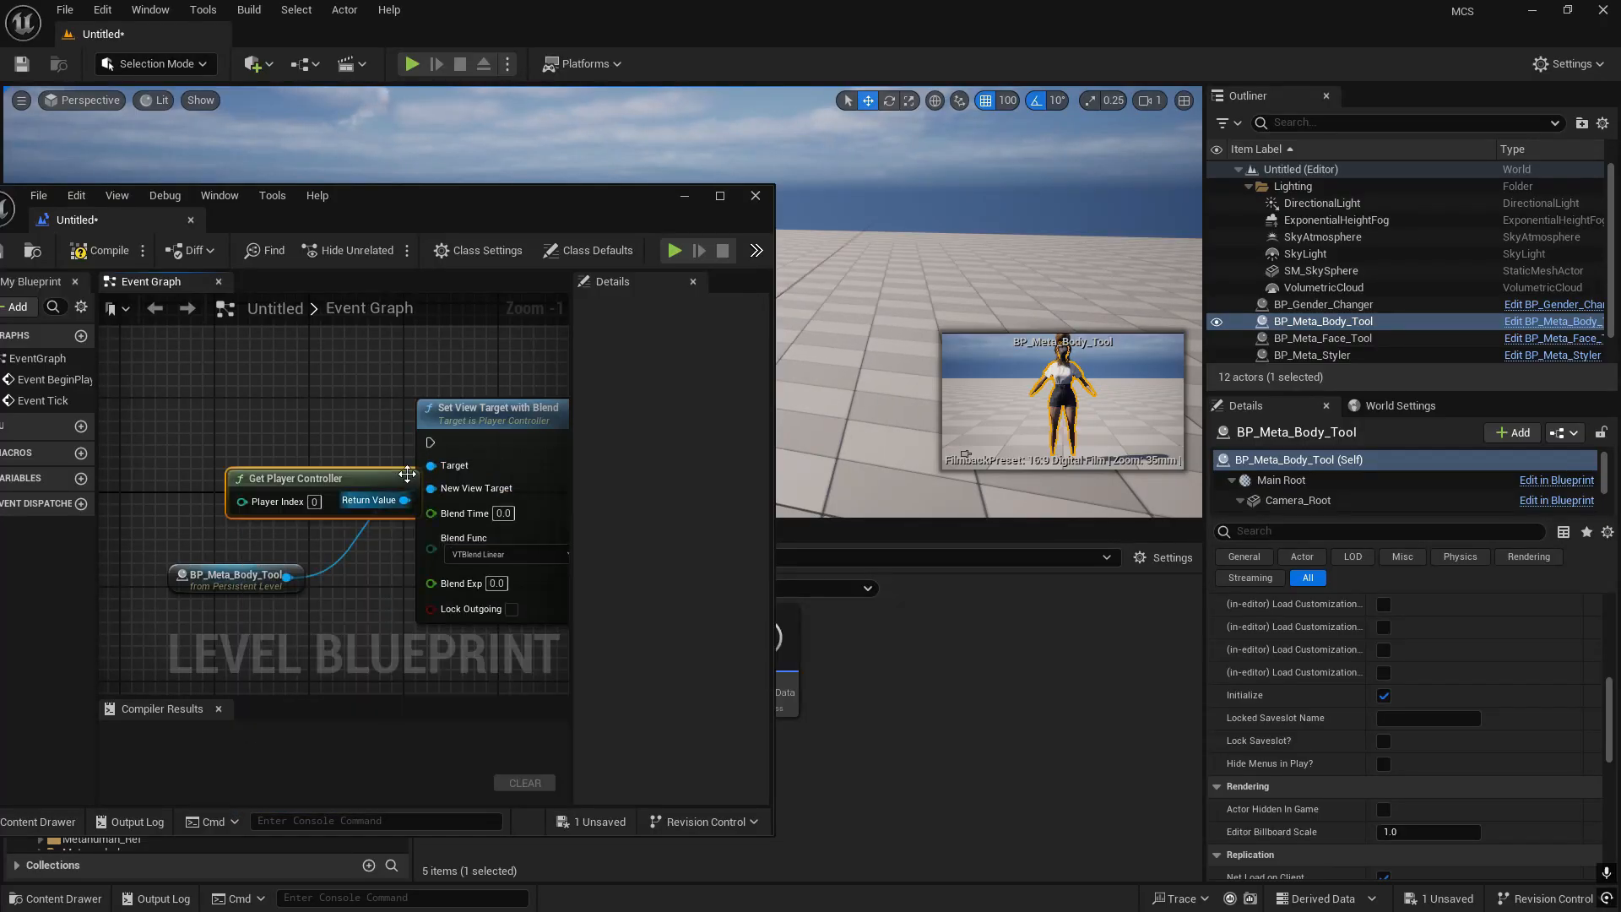
# - Connect Event BeginPlay to the execution input of Set View Target with Blend, check the finished graph, and close the level blueprint
pyautogui.moveTo(320, 445); pyautogui.dragTo(390, 447)
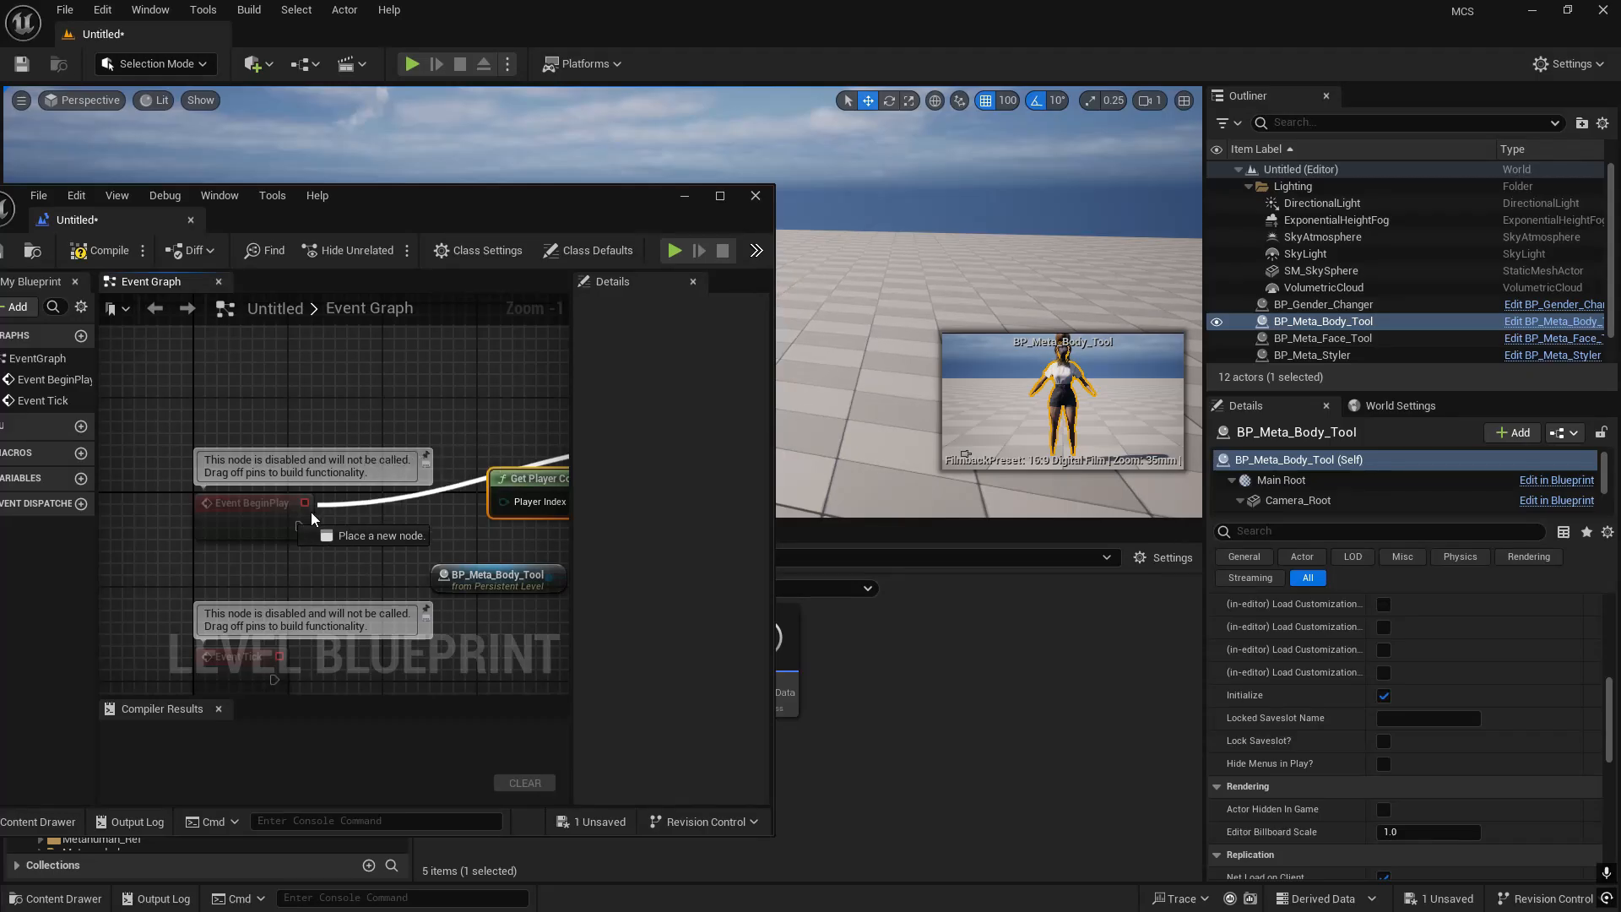
pyautogui.moveTo(291, 528); pyautogui.dragTo(303, 529)
pyautogui.moveTo(473, 540); pyautogui.dragTo(217, 525, button='right')
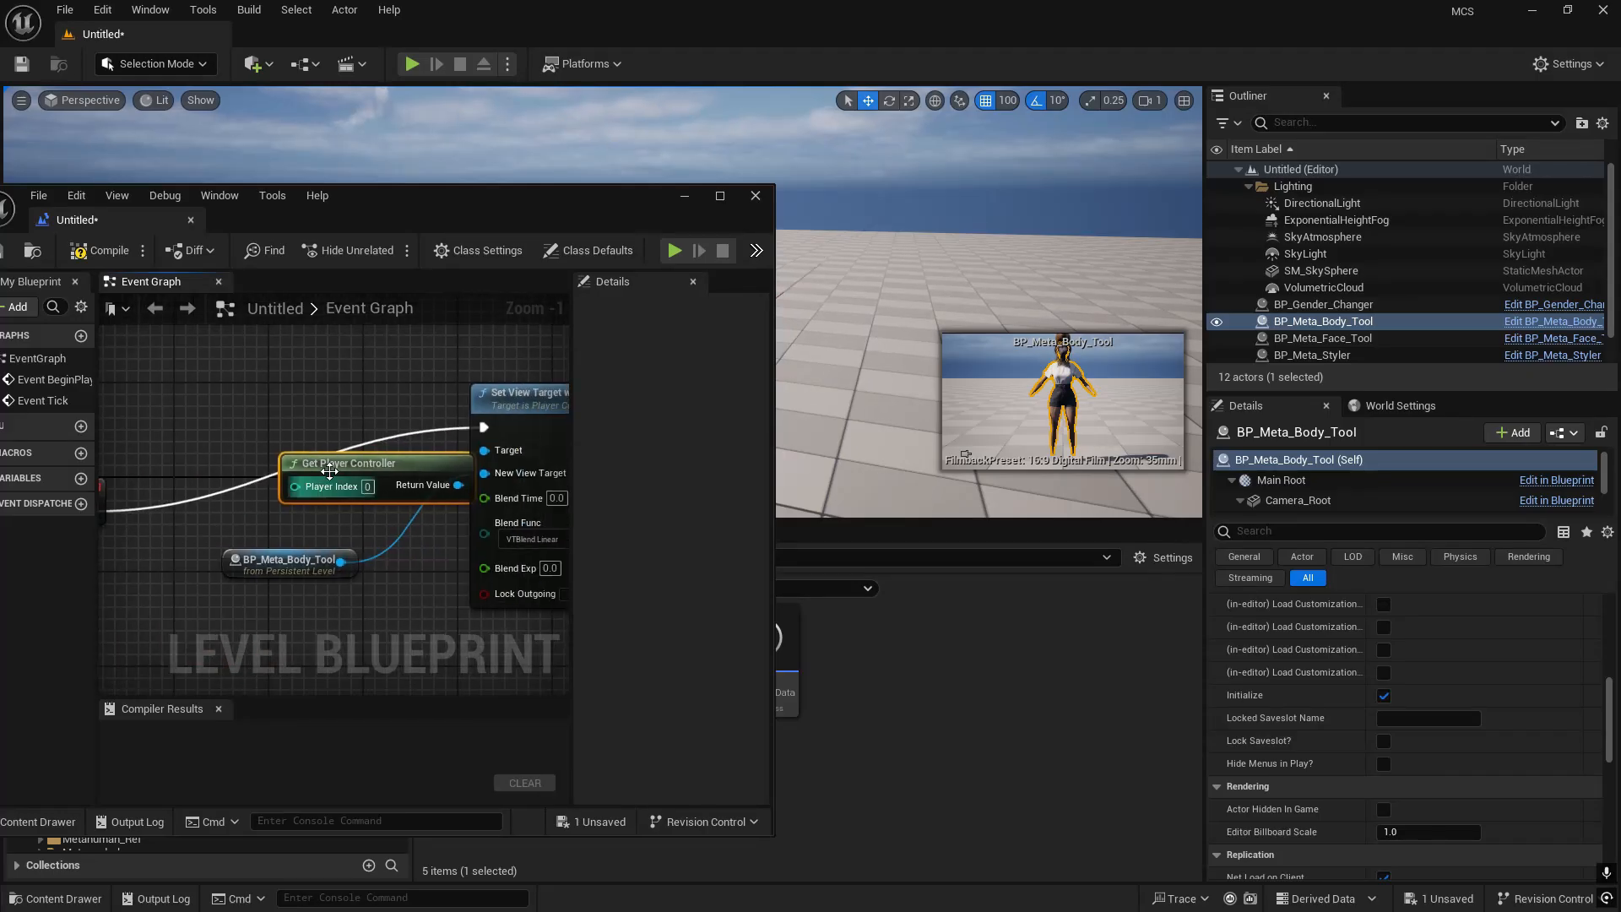
pyautogui.scroll(-3, 372, 432)
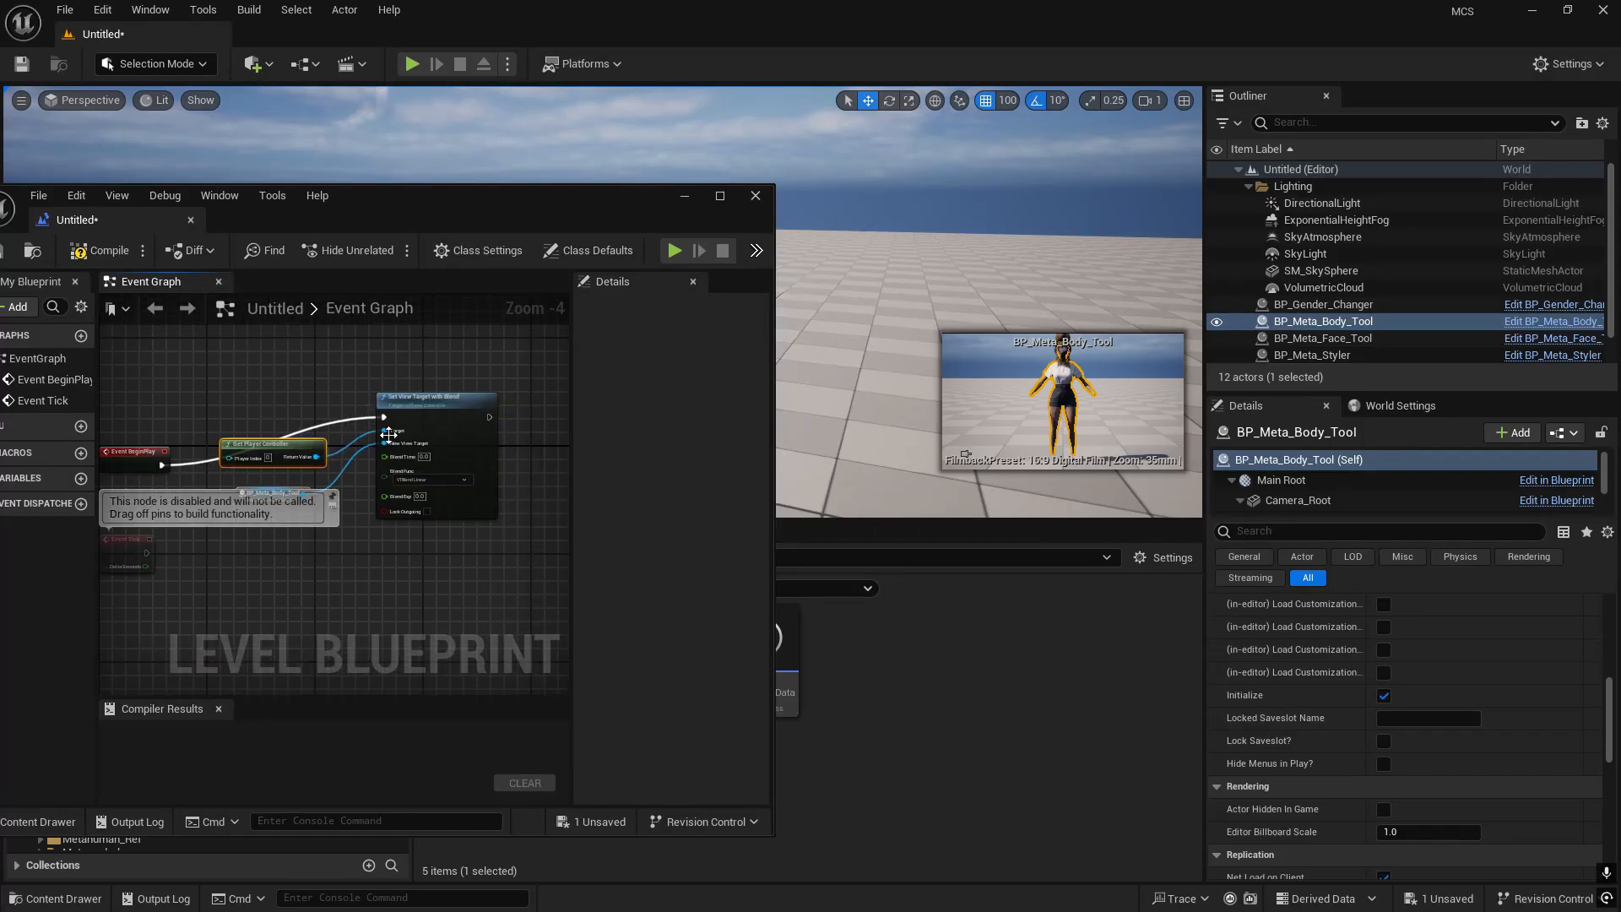
pyautogui.doubleClick(587, 208)
pyautogui.scroll(4, 583, 598)
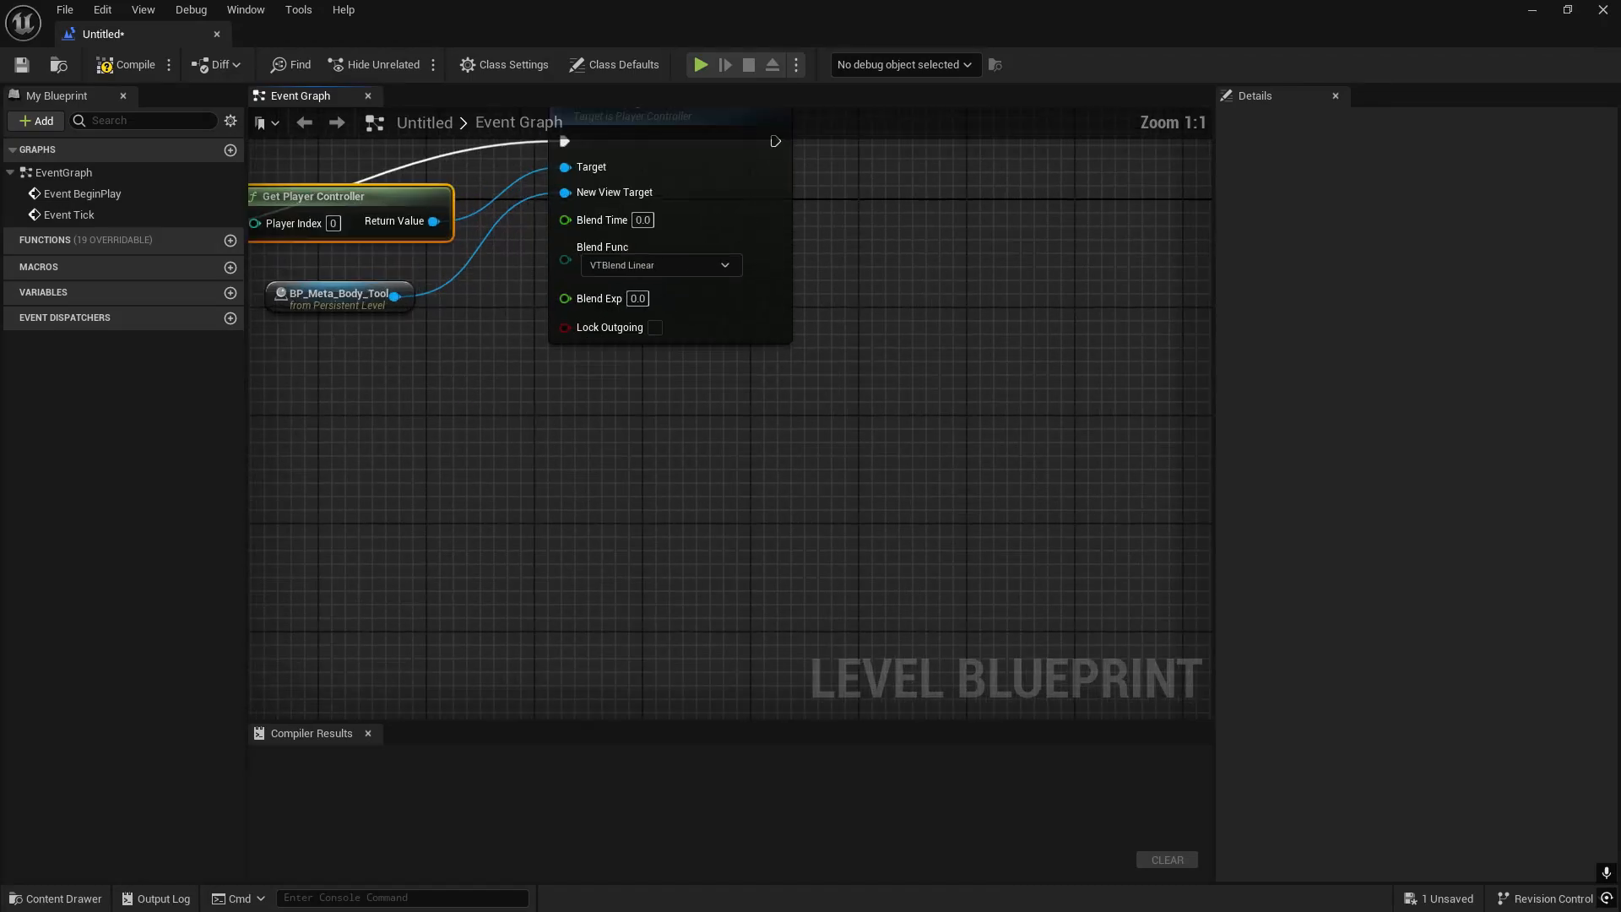
pyautogui.click(1602, 10)
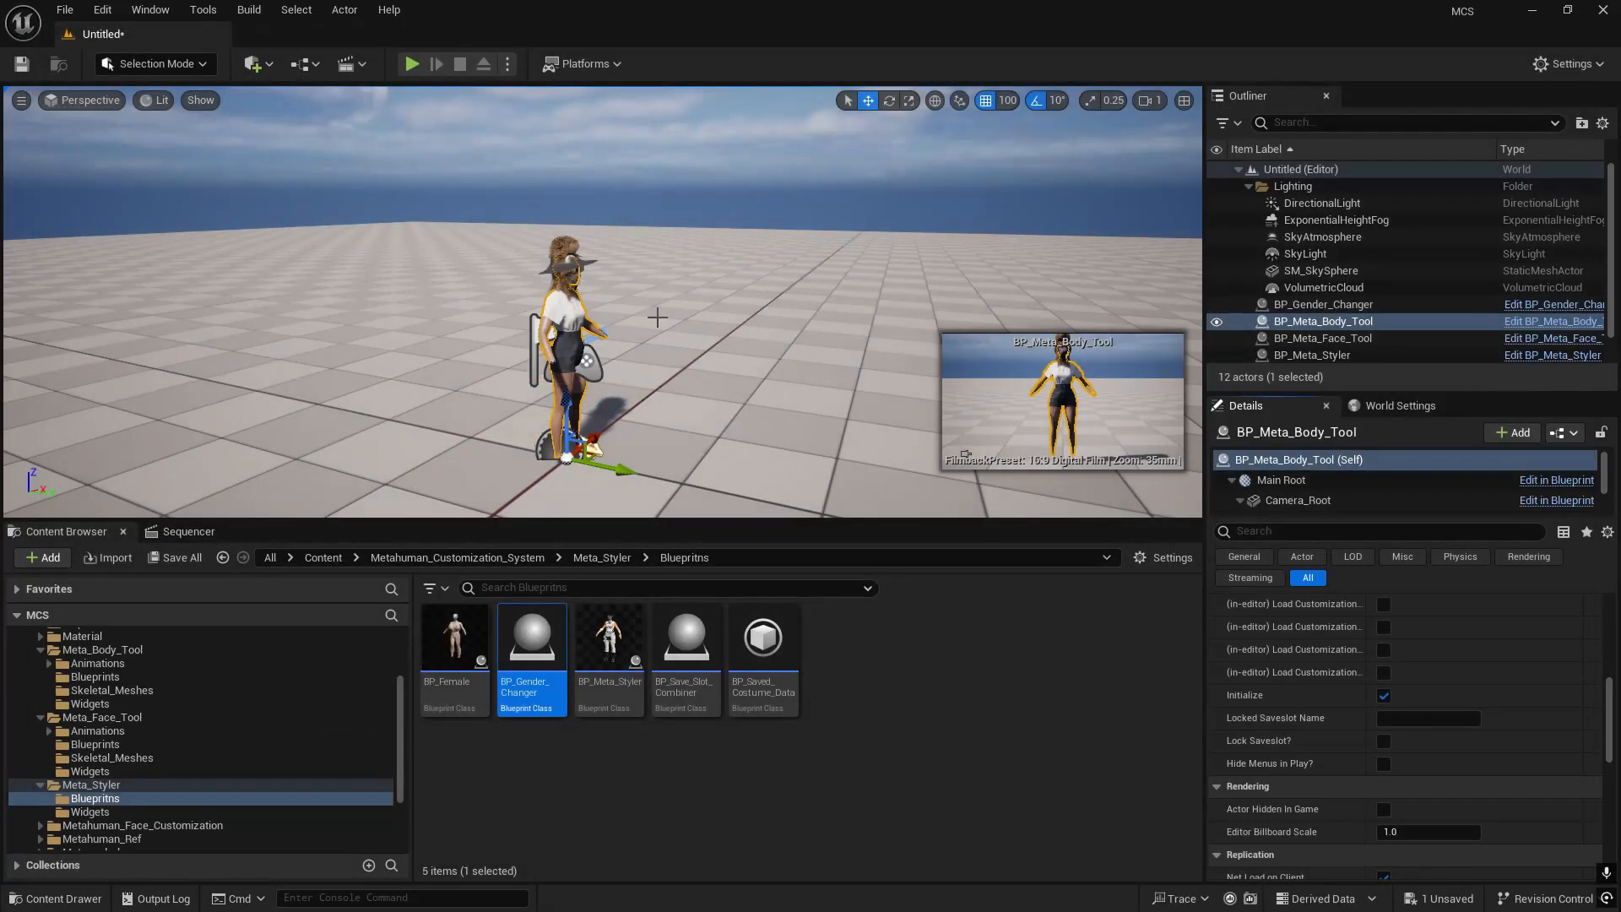
# - Play-test the level in full screen, rotating the character behind the body and facial customization menus, and end the session
pyautogui.moveTo(648, 319); pyautogui.dragTo(623, 336, button='right')
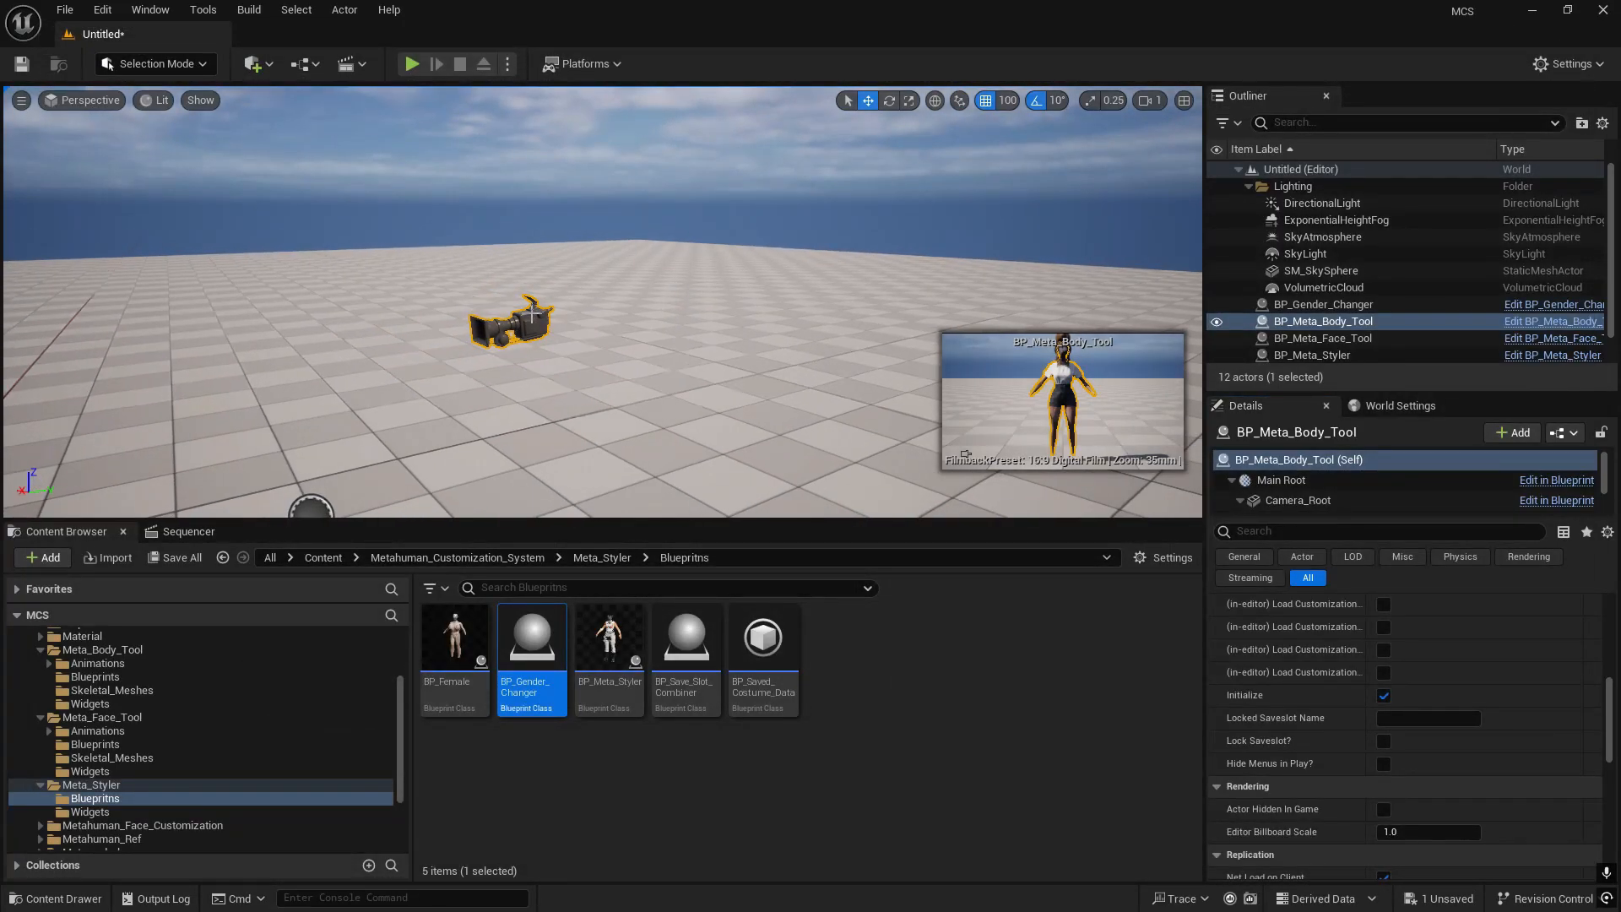
pyautogui.moveTo(532, 314); pyautogui.dragTo(427, 319, button='right')
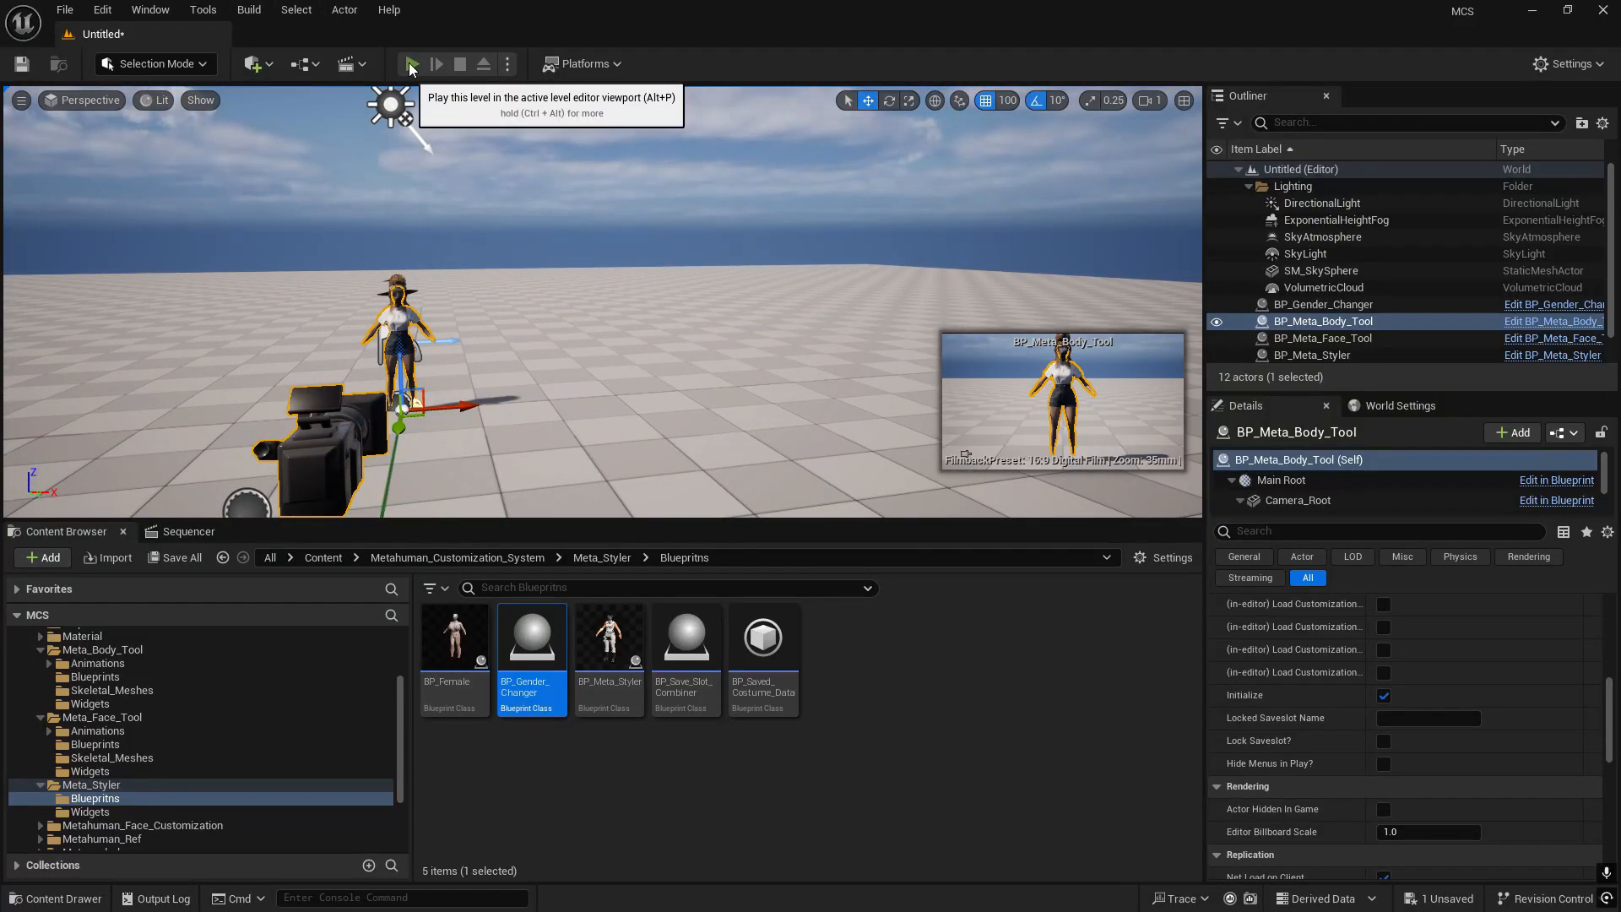
pyautogui.click(410, 63)
pyautogui.press('F11')
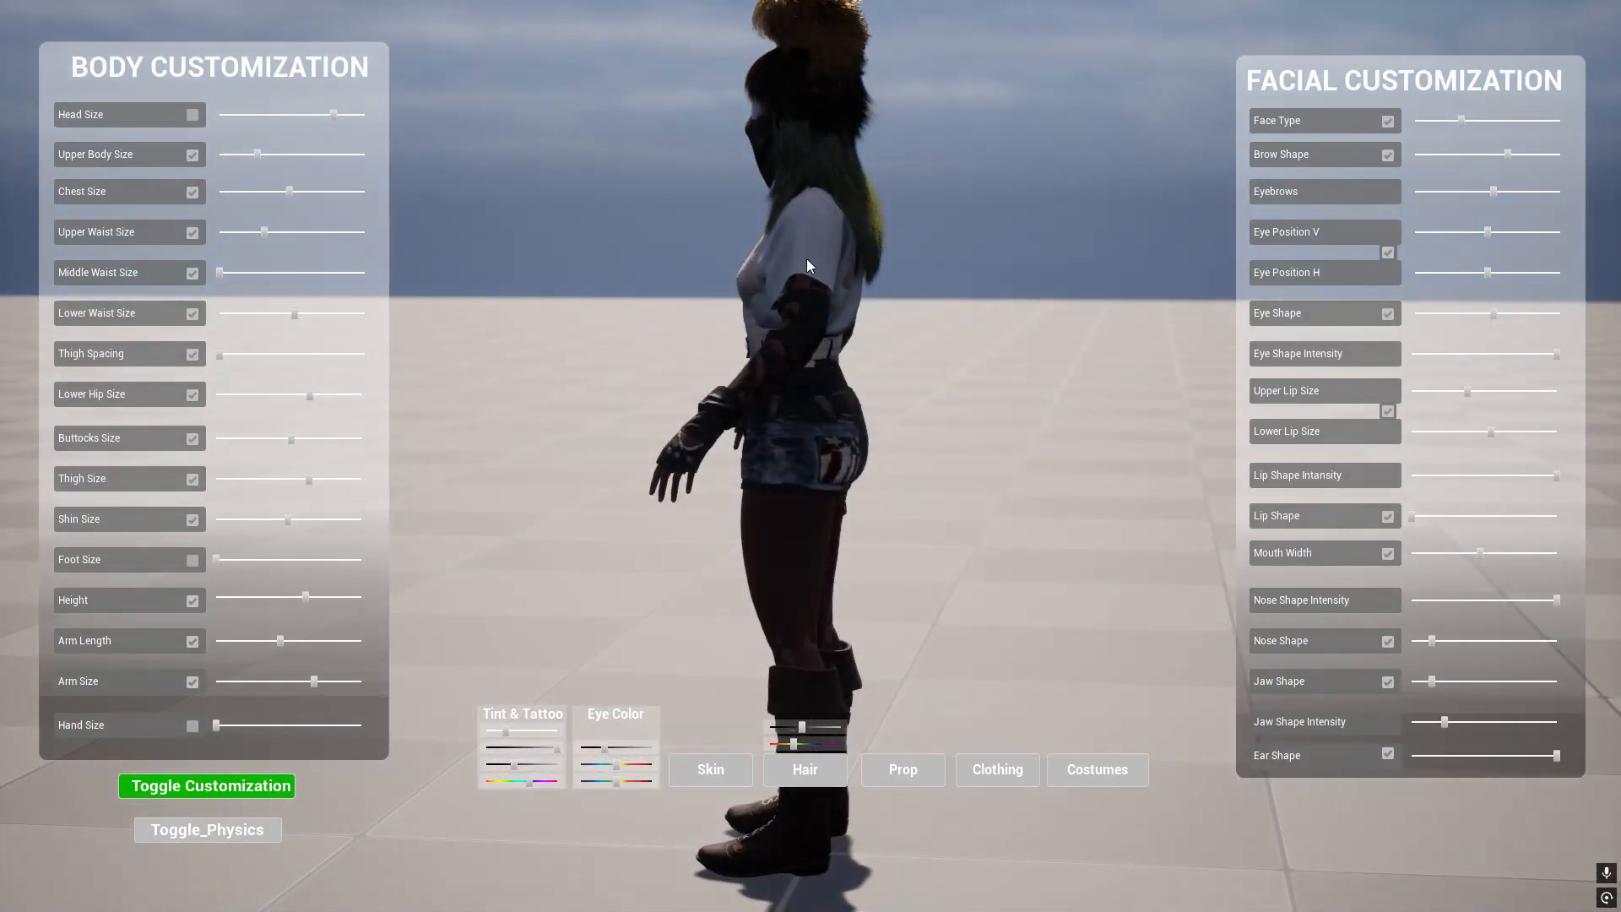
pyautogui.moveTo(766, 347); pyautogui.dragTo(975, 369)
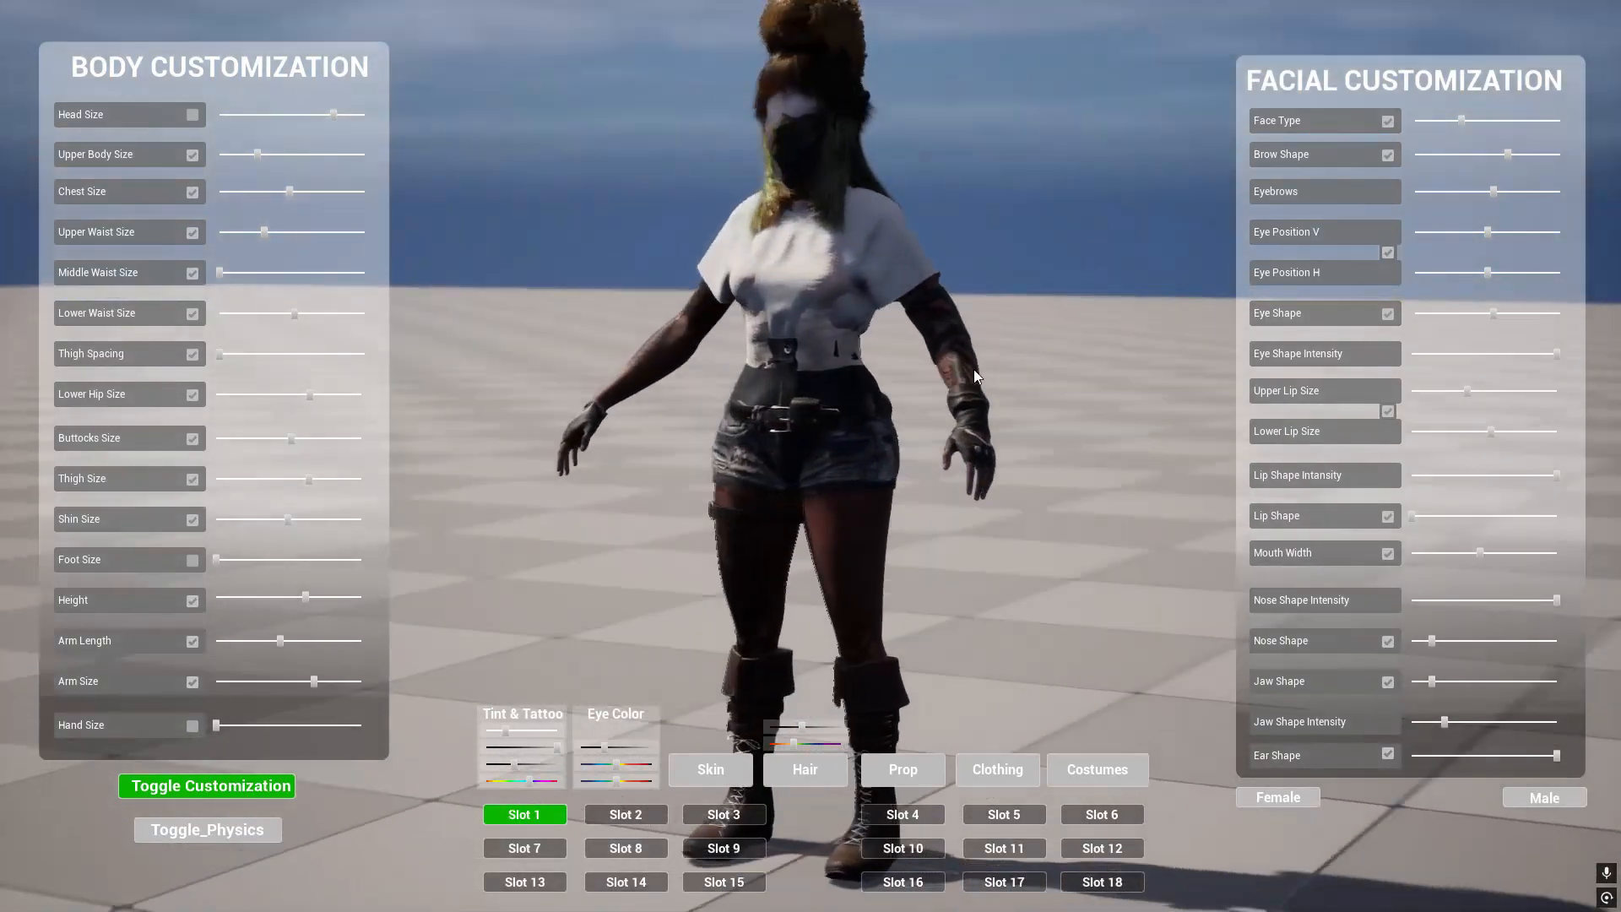
pyautogui.press('Escape')
pyautogui.moveTo(1029, 432); pyautogui.dragTo(1053, 425, button='right')
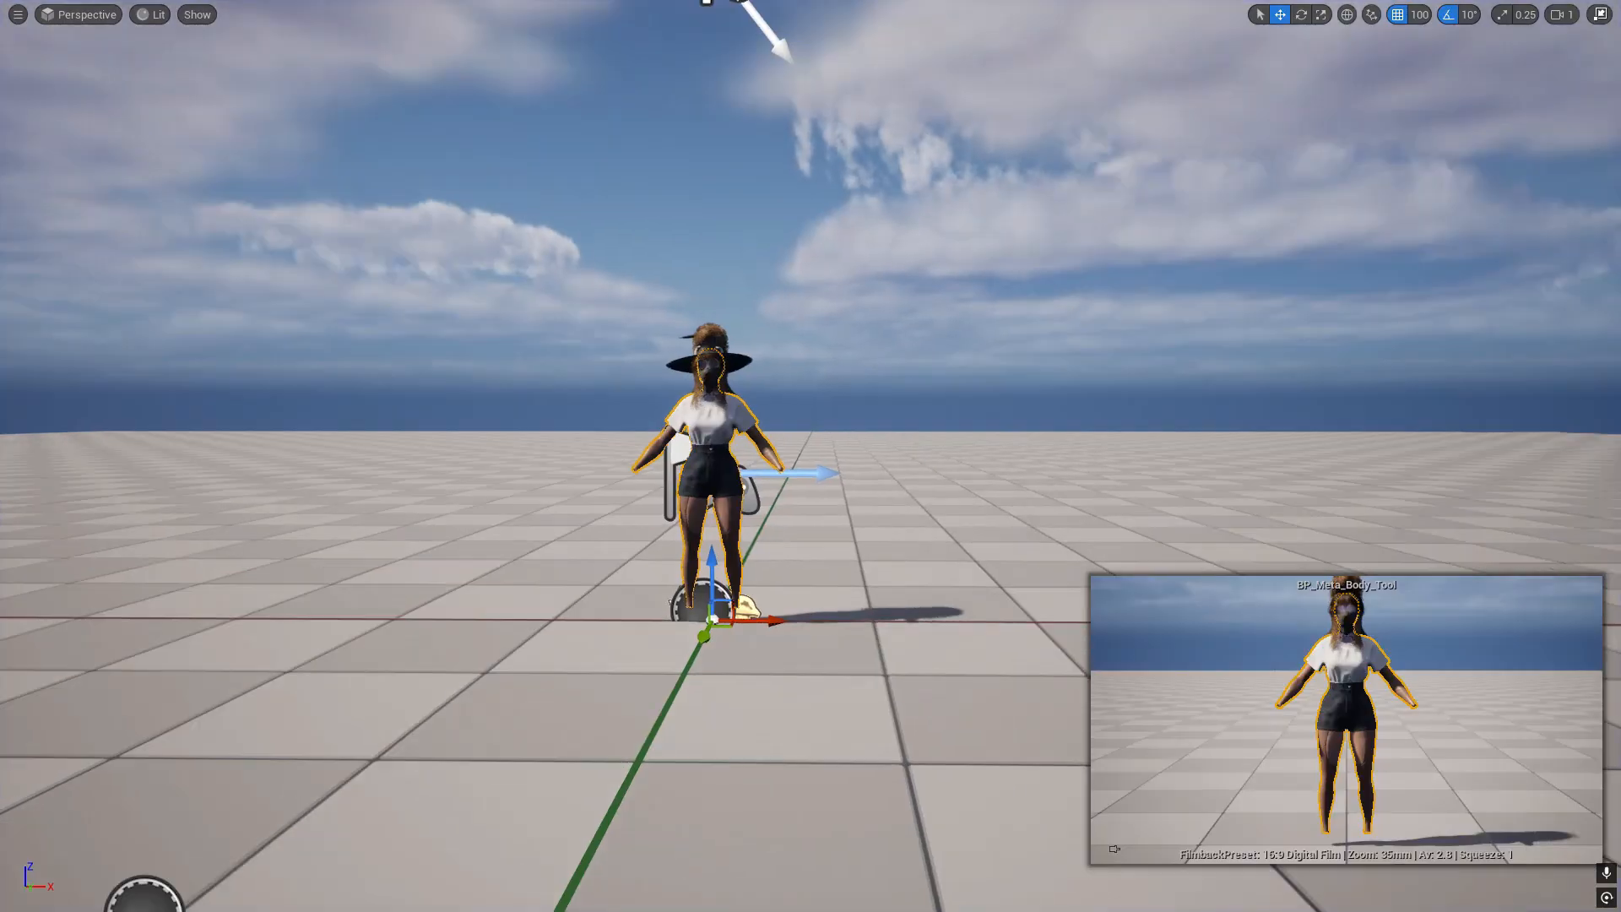
pyautogui.press('F11')
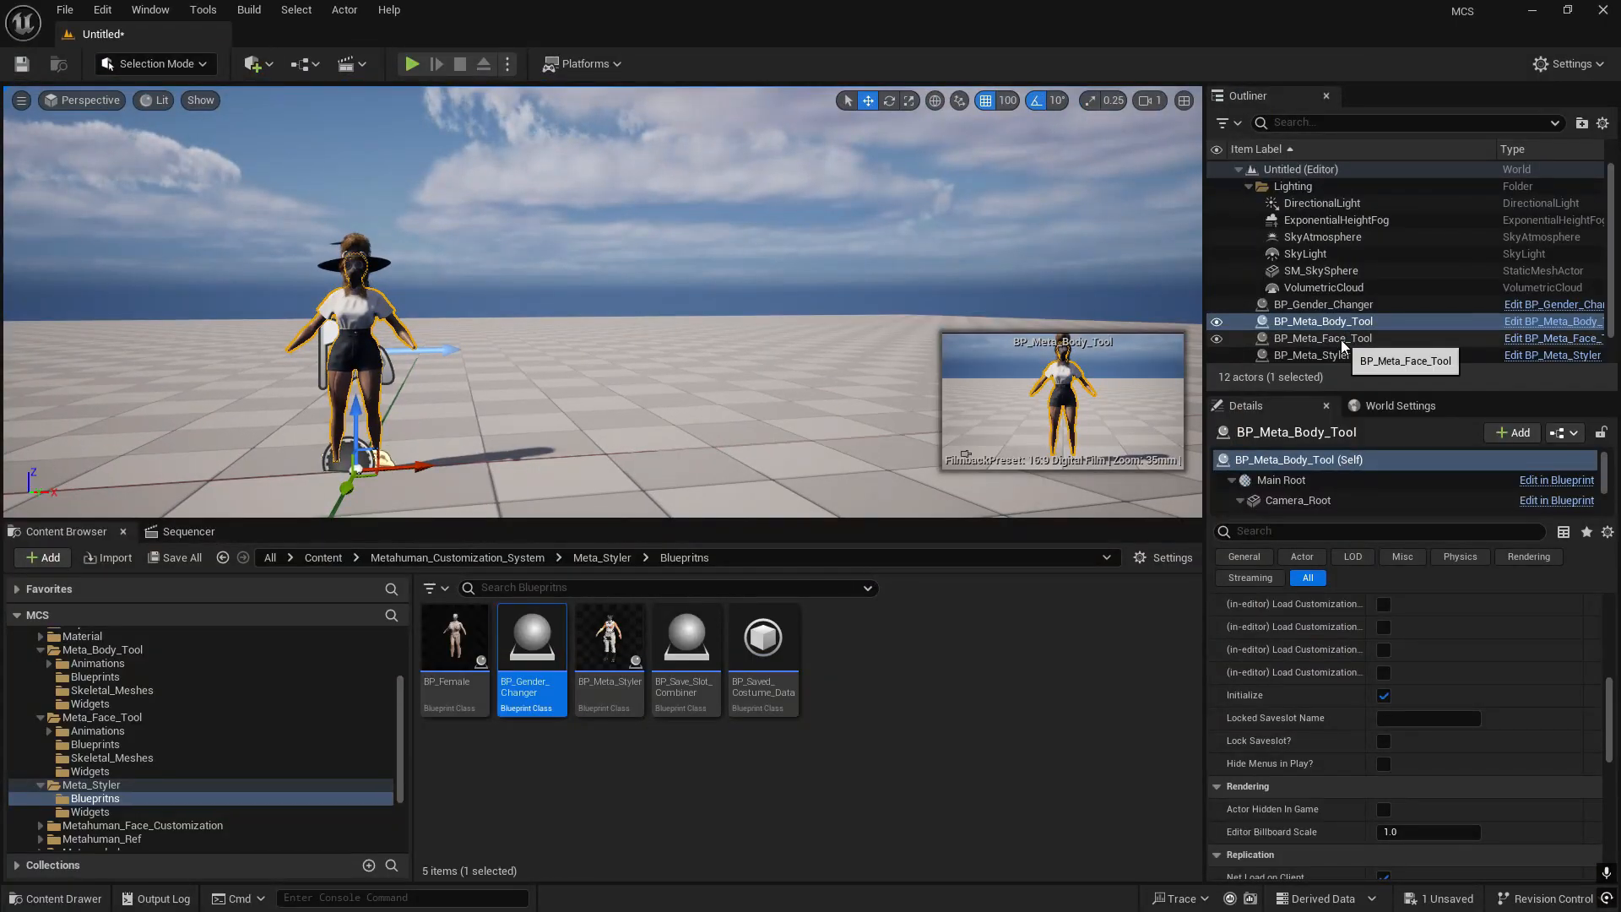
# - Select the four actors BP_Gender_Changer, BP_Meta_Body_Tool, BP_Meta_Face_Tool and BP_Meta_Styler together in the level
pyautogui.click(1341, 340)
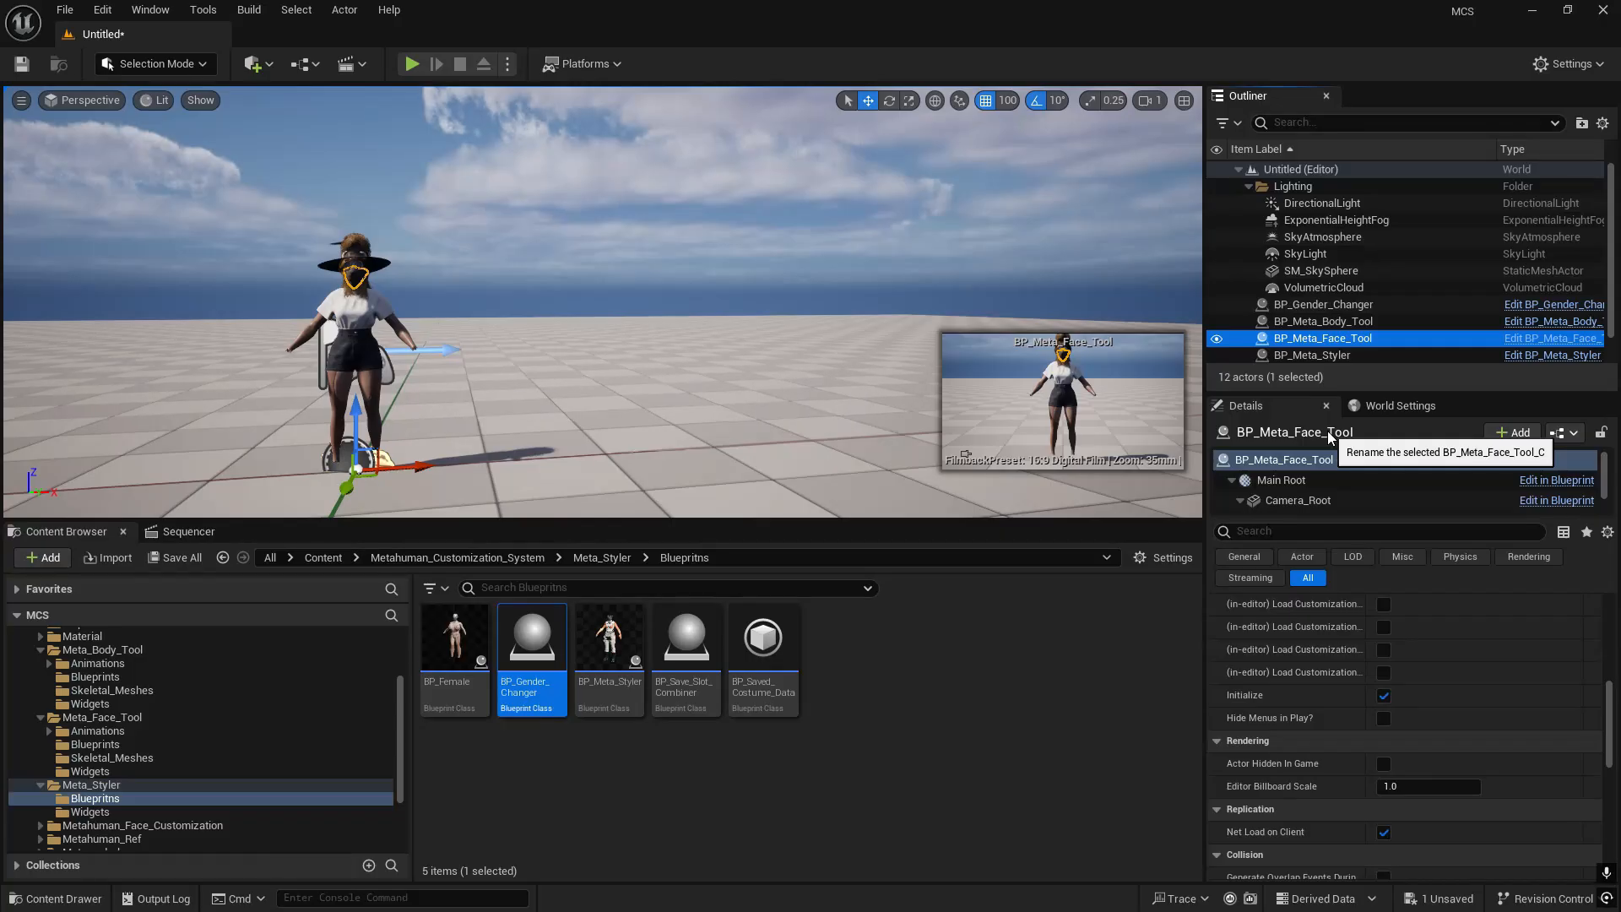
pyautogui.moveTo(760, 326); pyautogui.dragTo(633, 332, button='right')
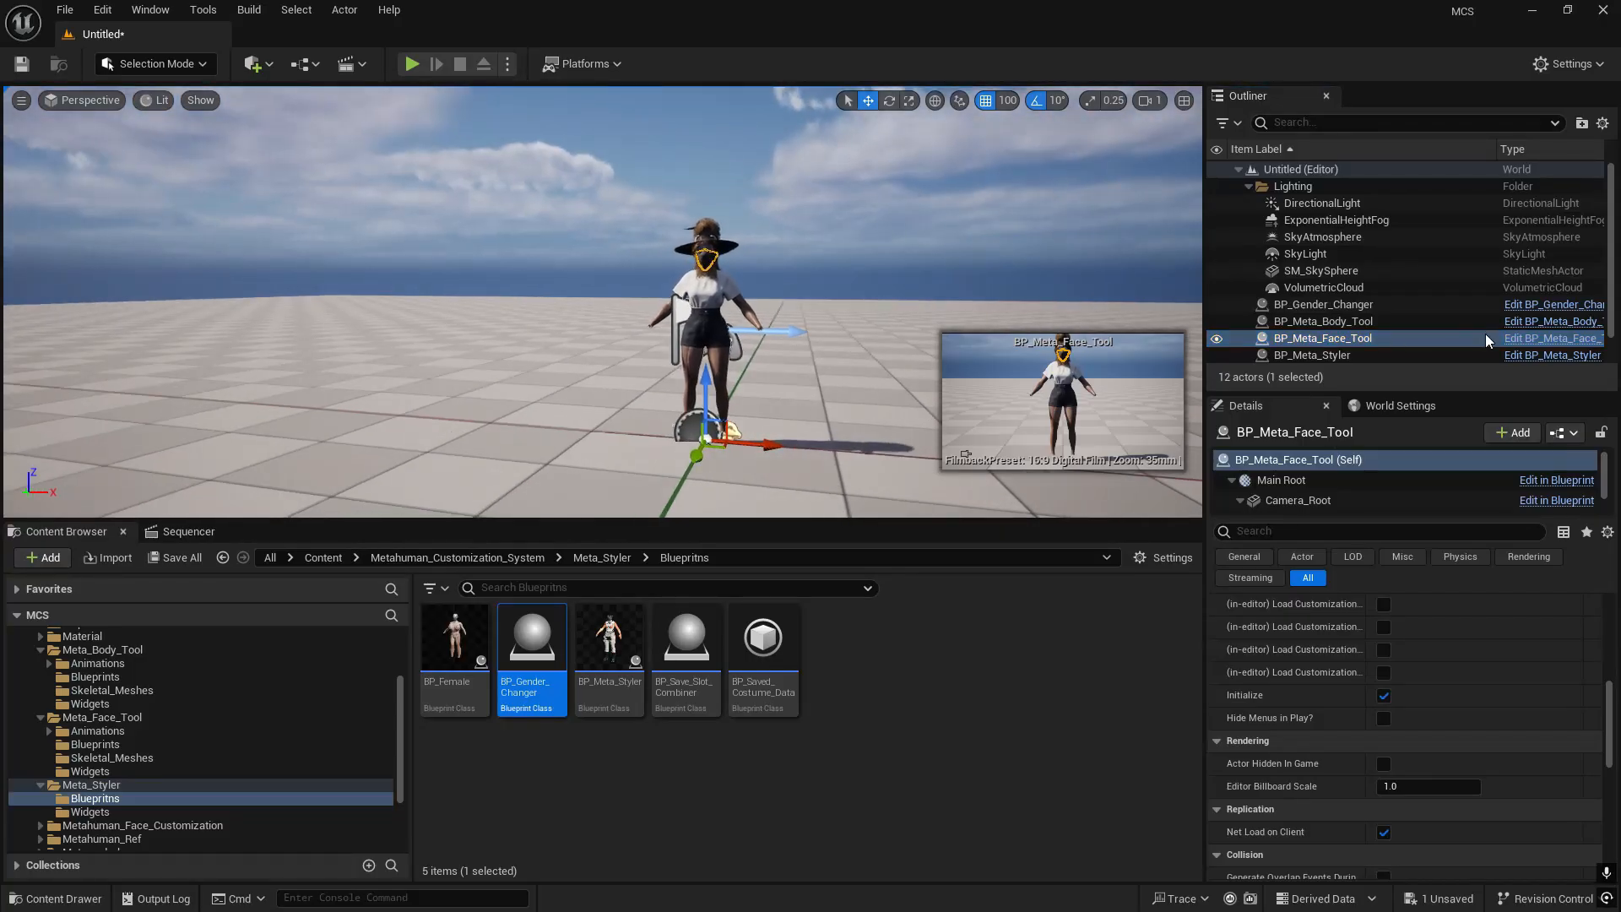
pyautogui.click(1370, 309)
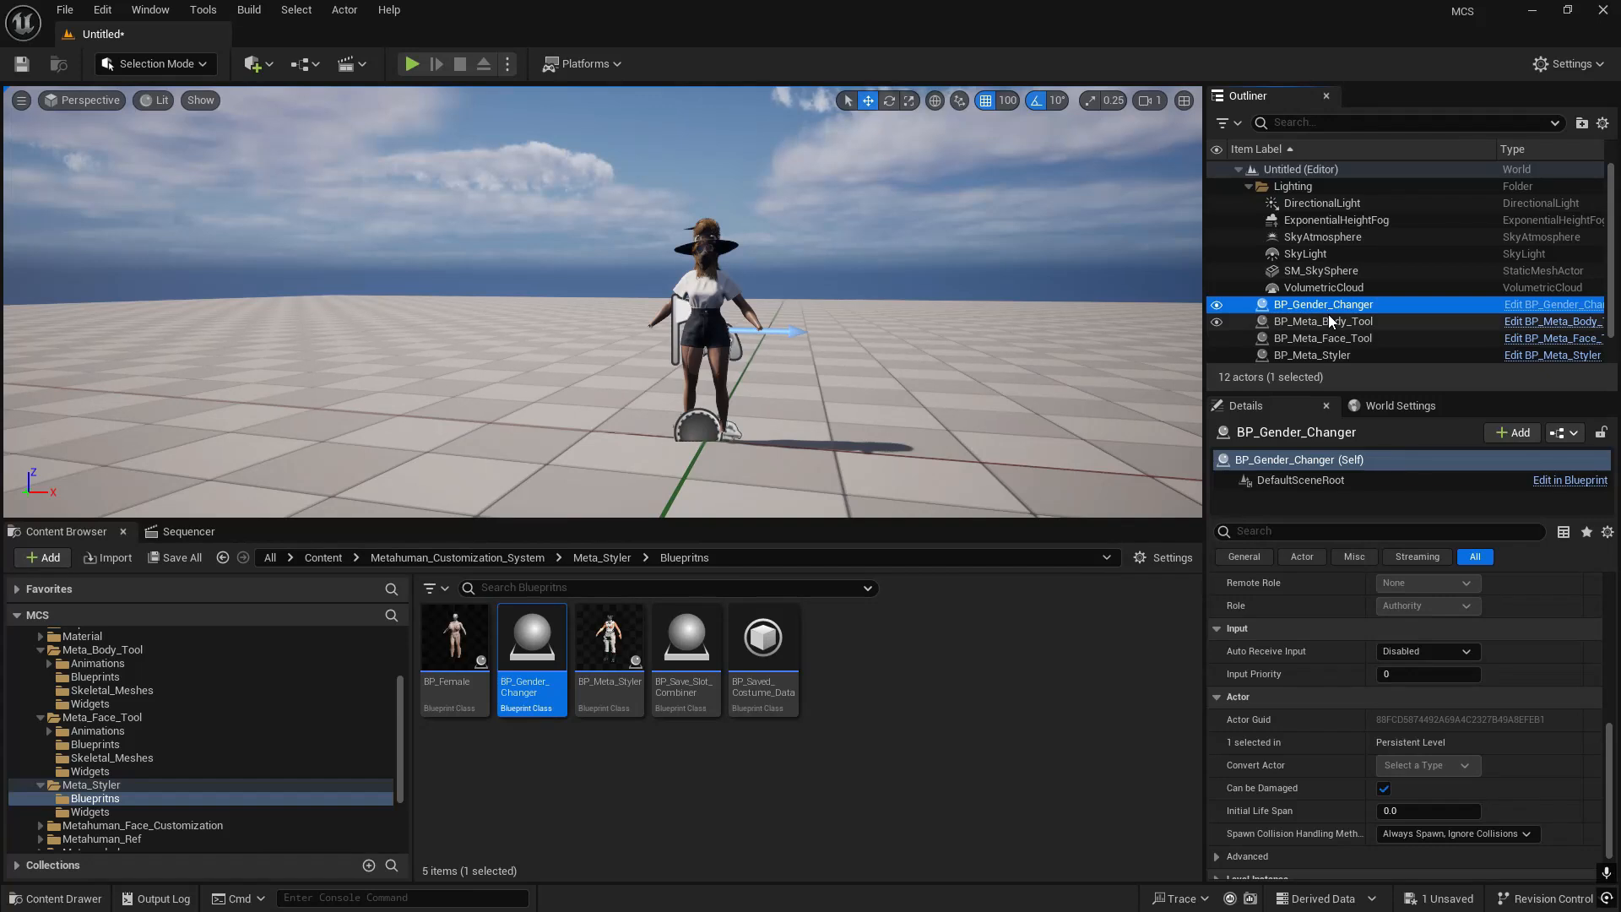
pyautogui.scroll(-1, 1336, 337)
pyautogui.keyDown('shift'); pyautogui.click(1334, 348); pyautogui.keyUp('shift')
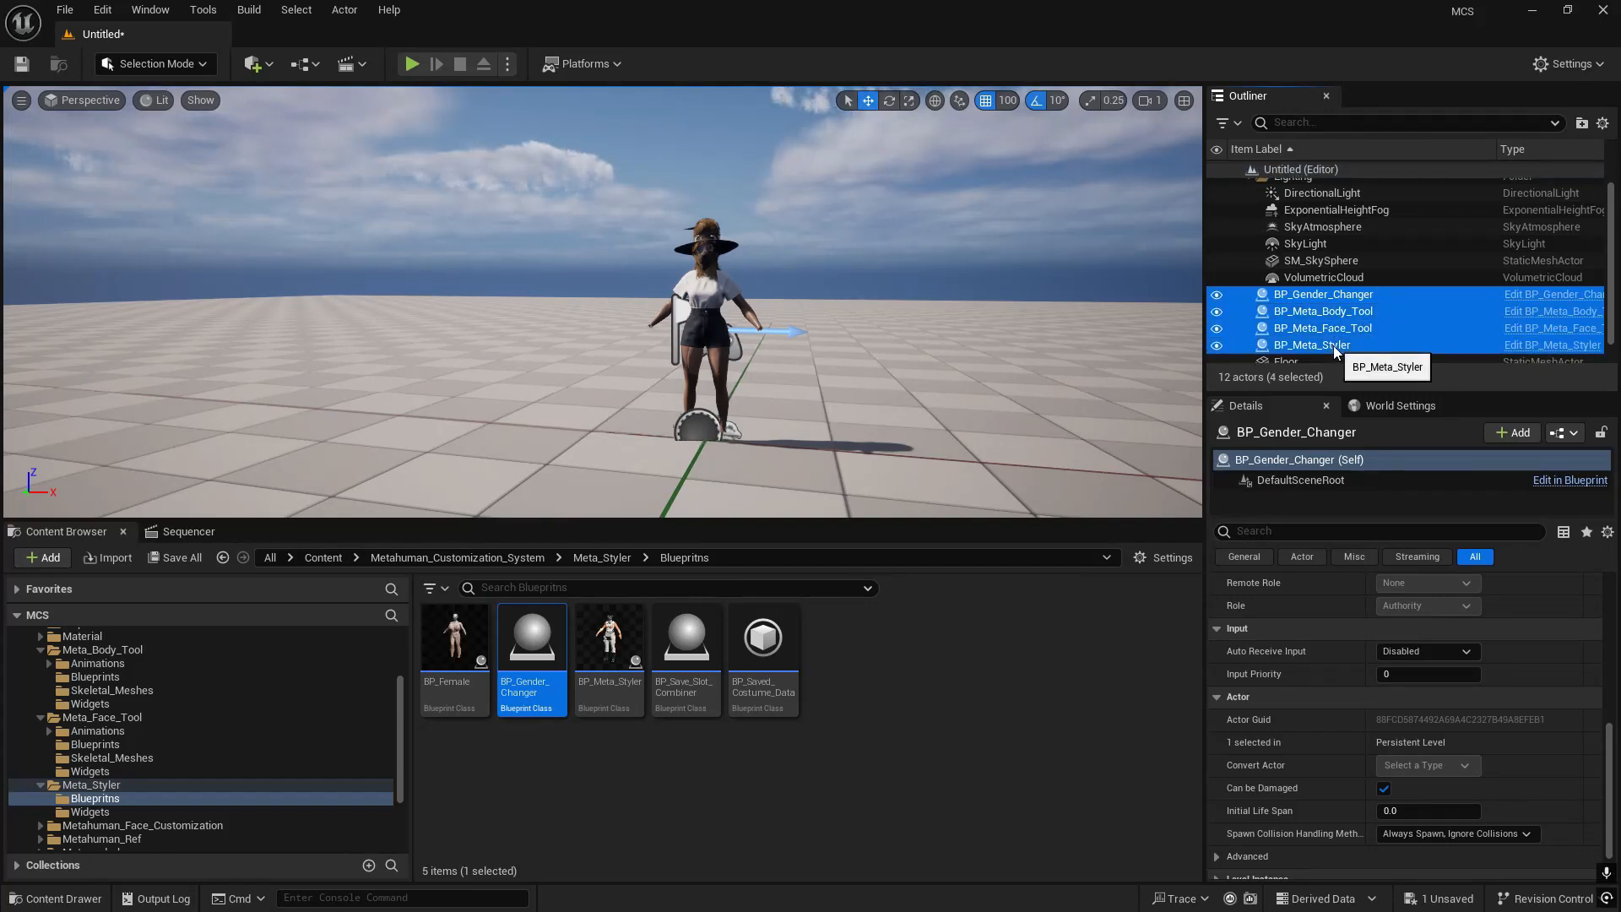
# - Filter the four selected actors' properties by "hidden" and enable Actor Hidden In Game for all of them
pyautogui.click(1263, 453)
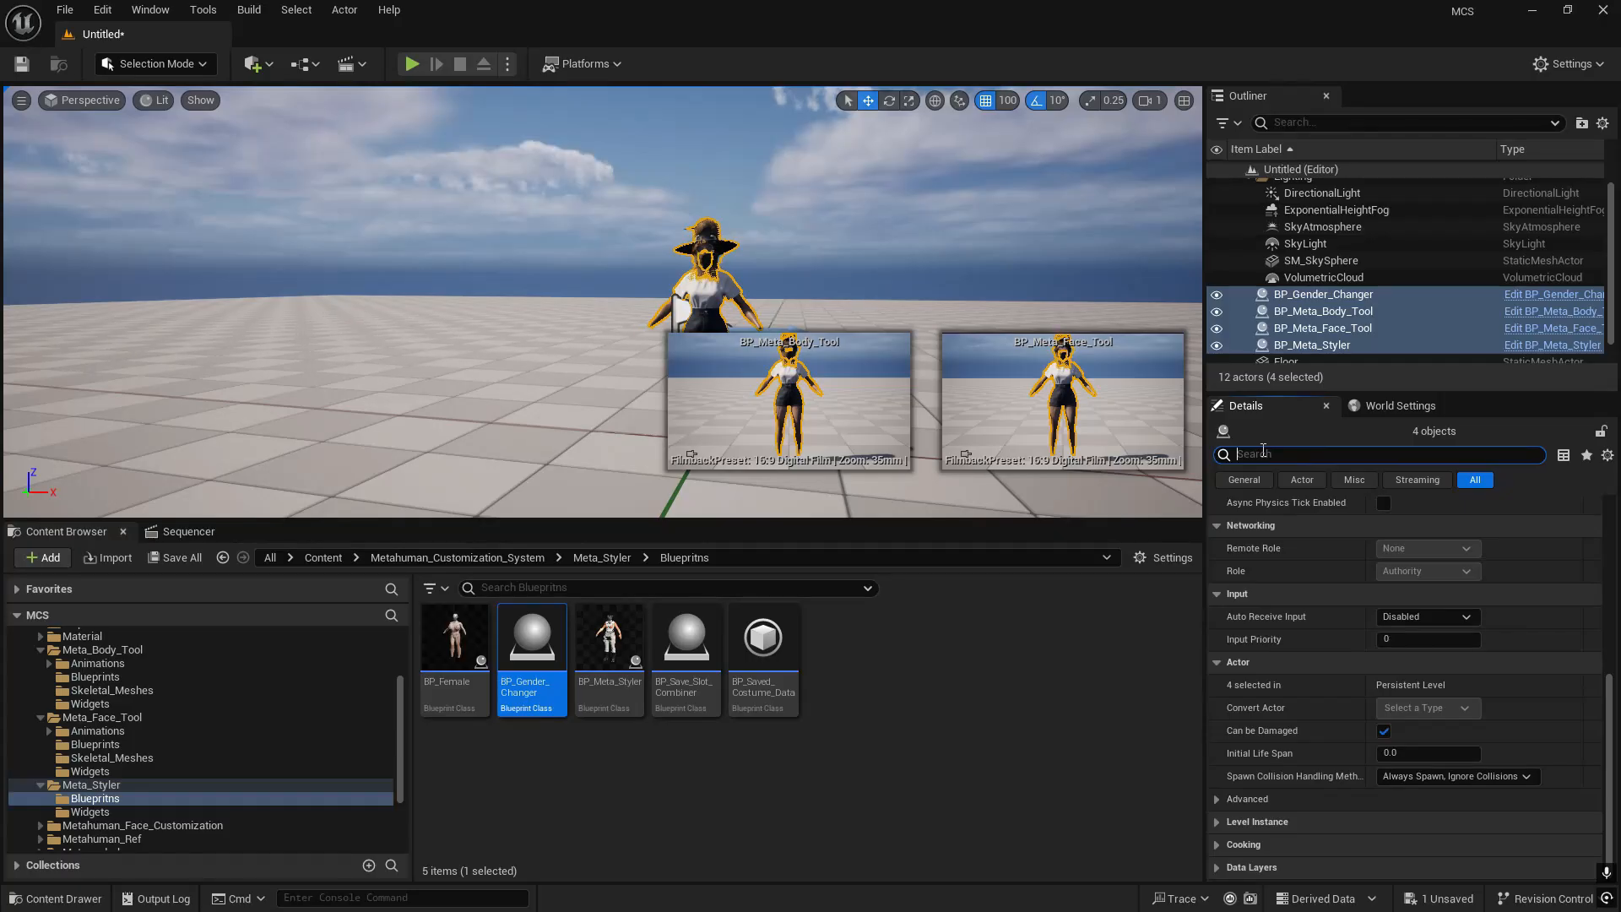
pyautogui.write('vis')
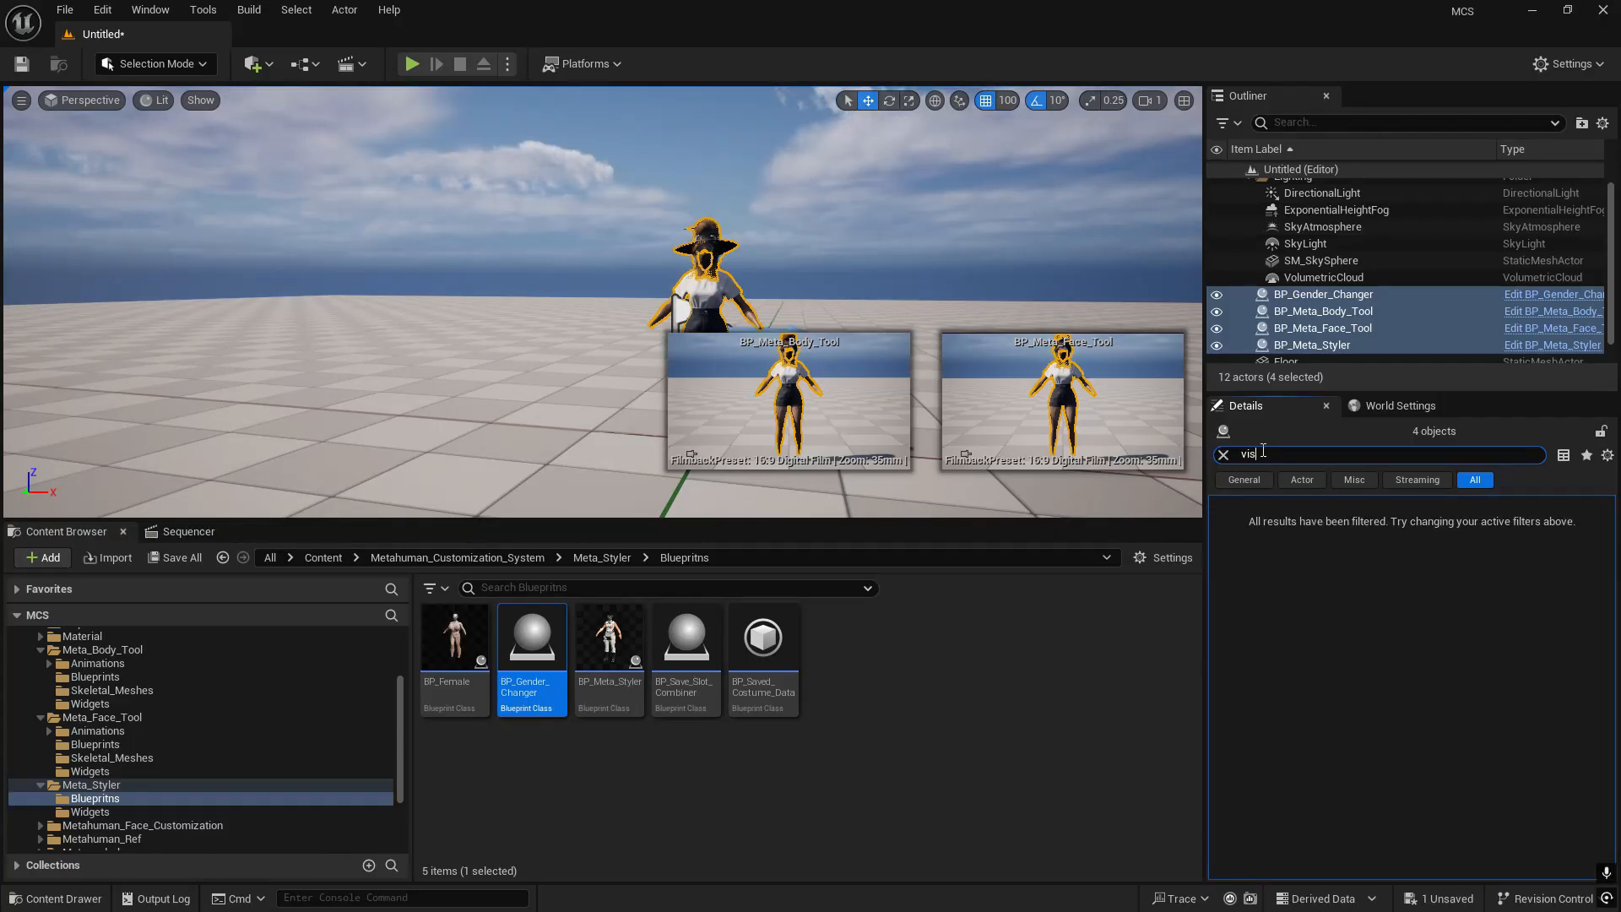
pyautogui.write('ihidd')
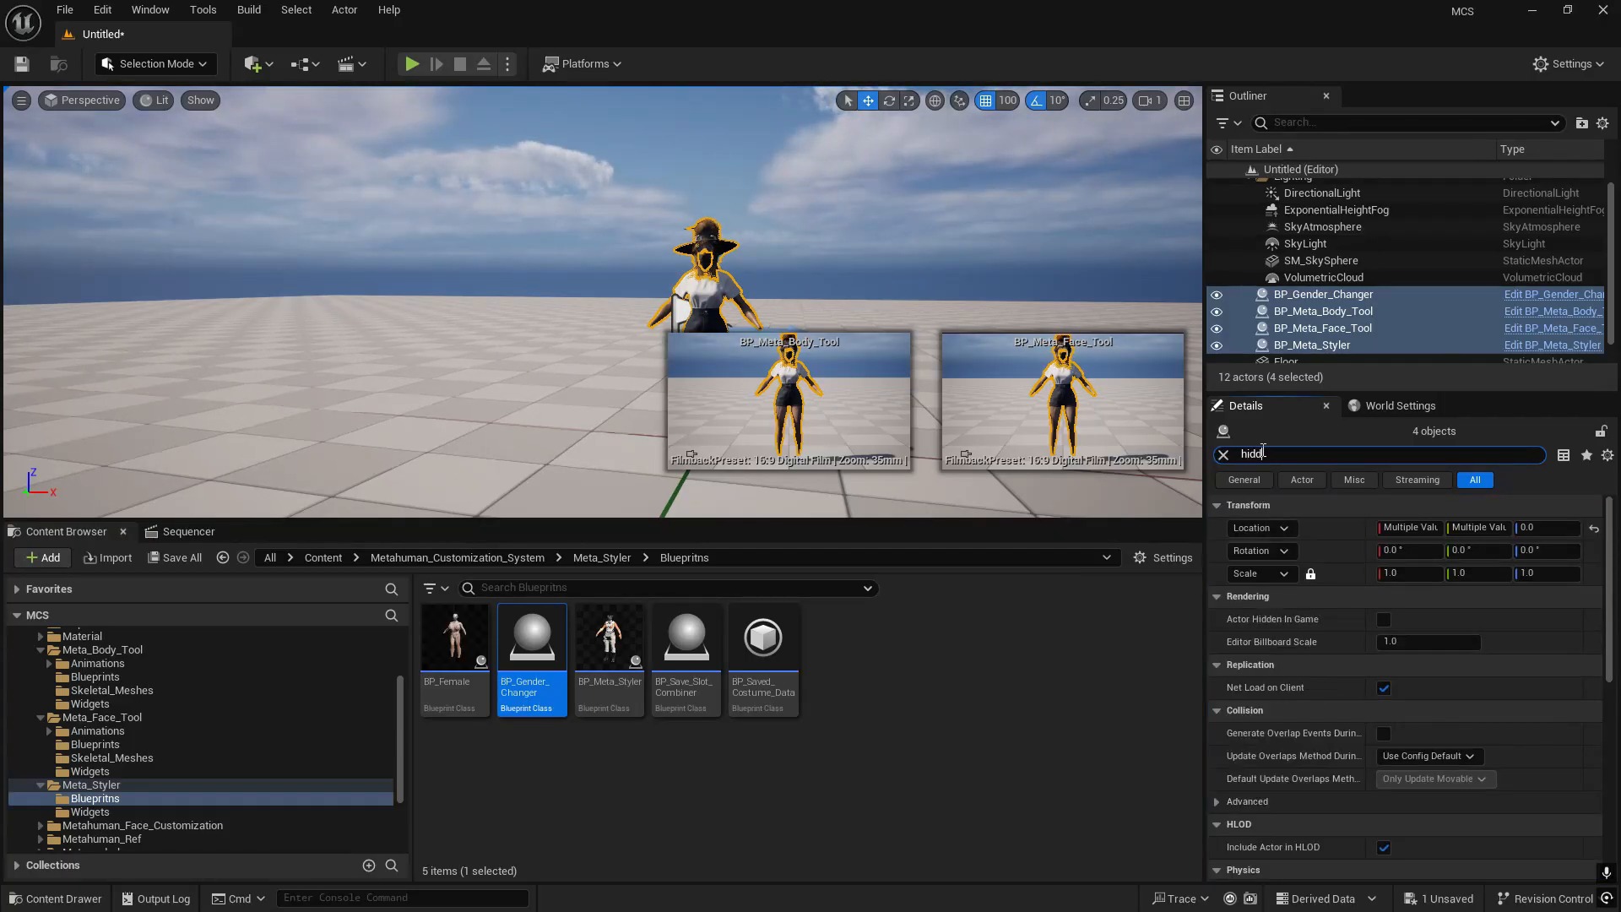
pyautogui.write('en')
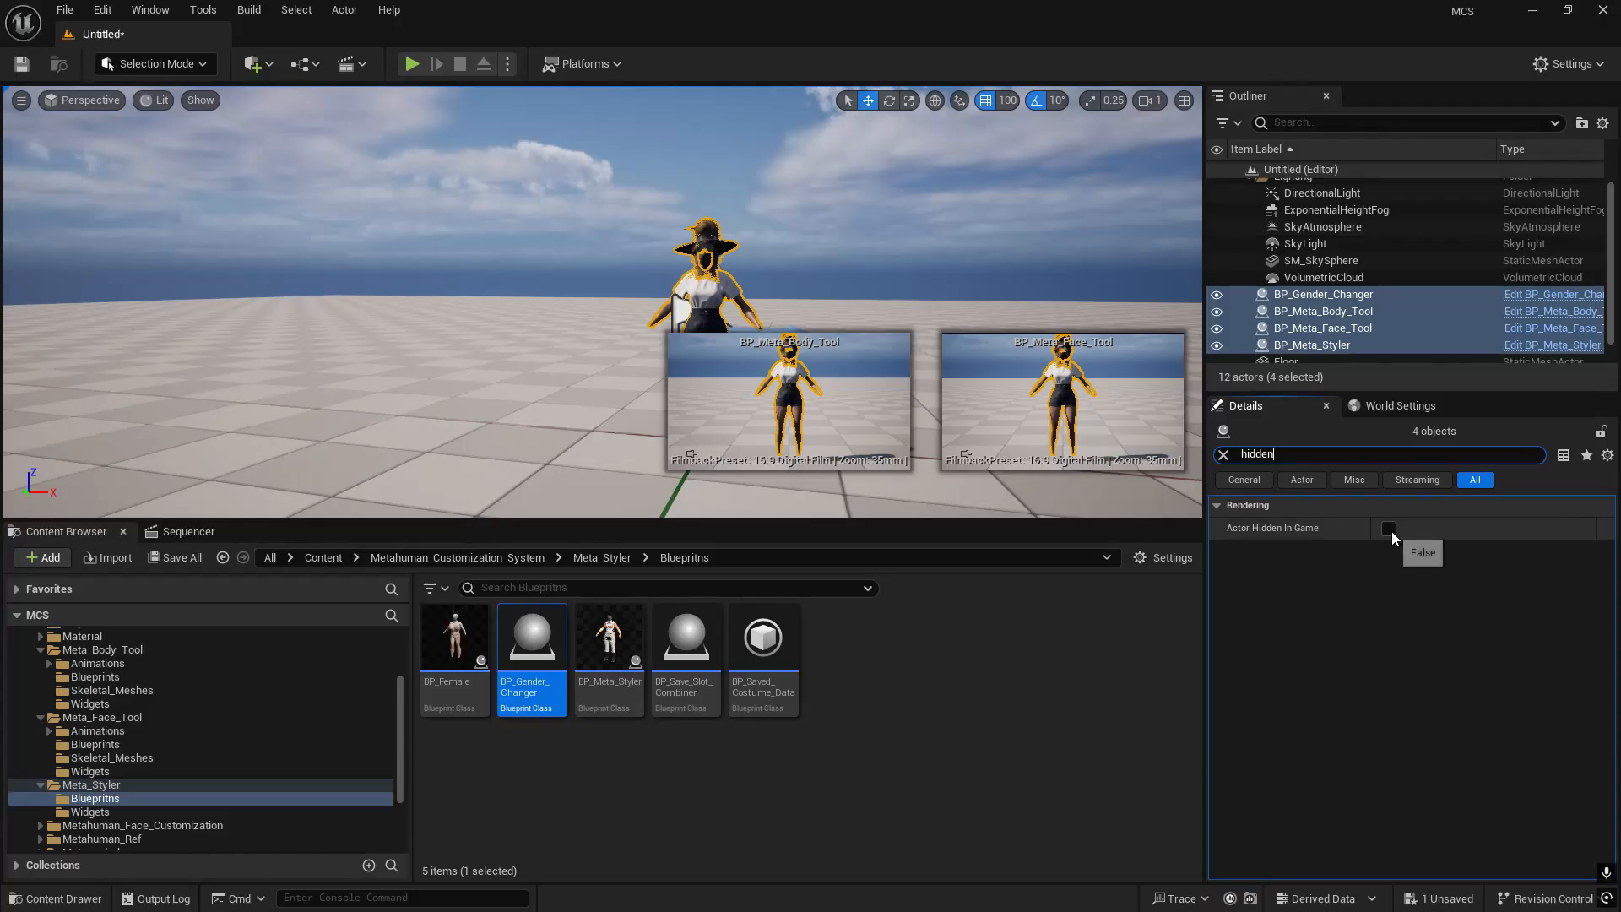
pyautogui.click(1389, 529)
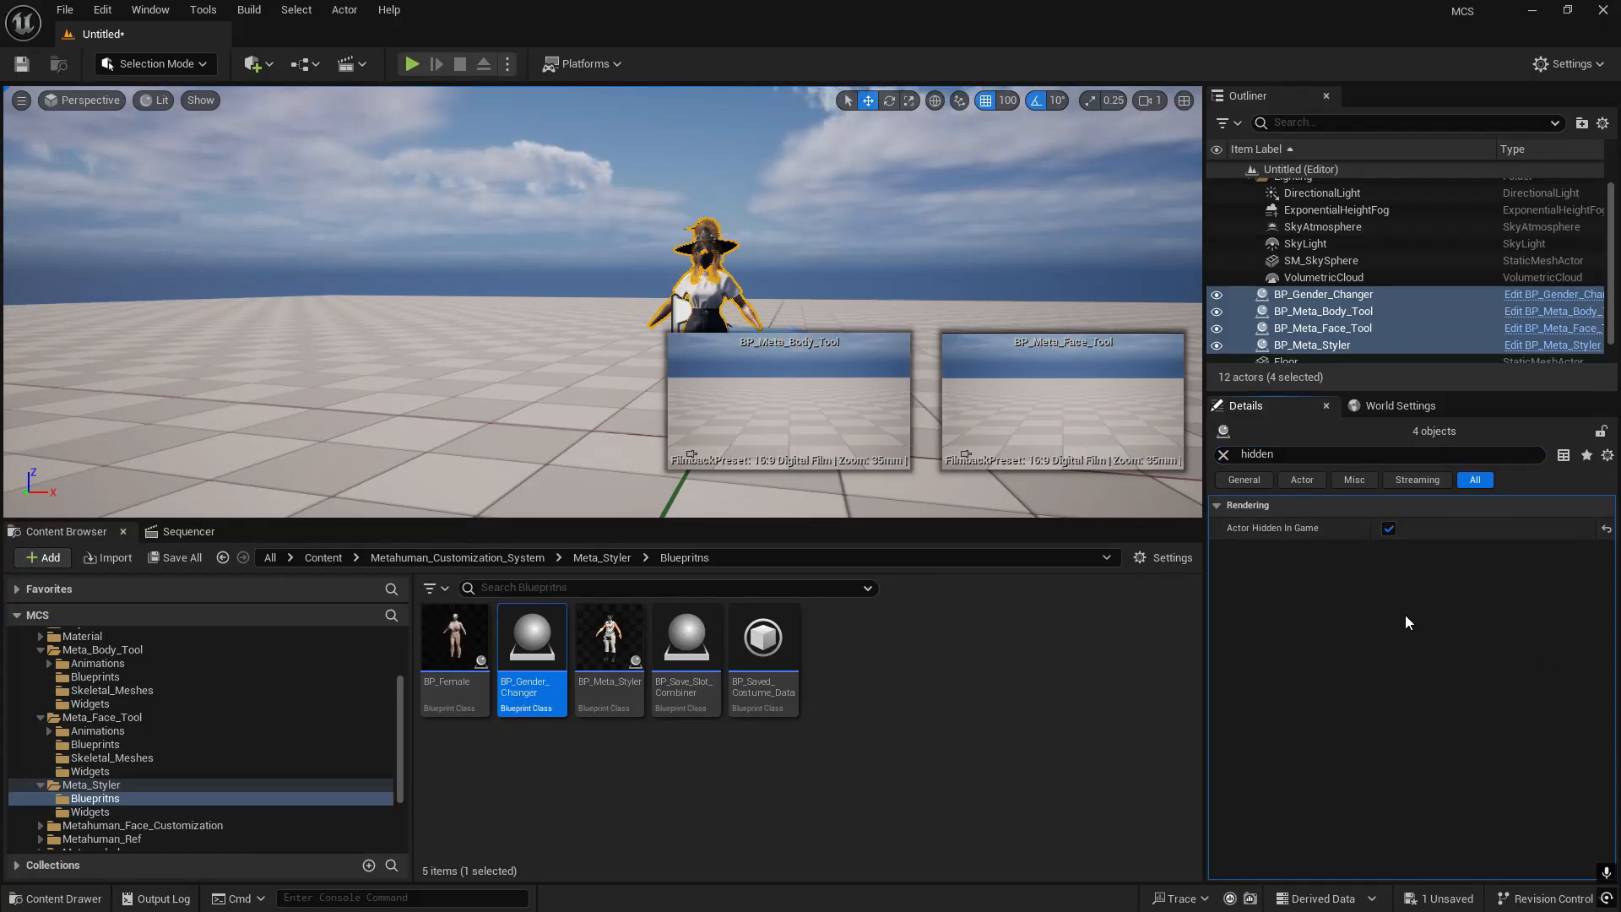
# - Play-test the level in full screen to check that only the customized character shows, and end the session
pyautogui.click(409, 62)
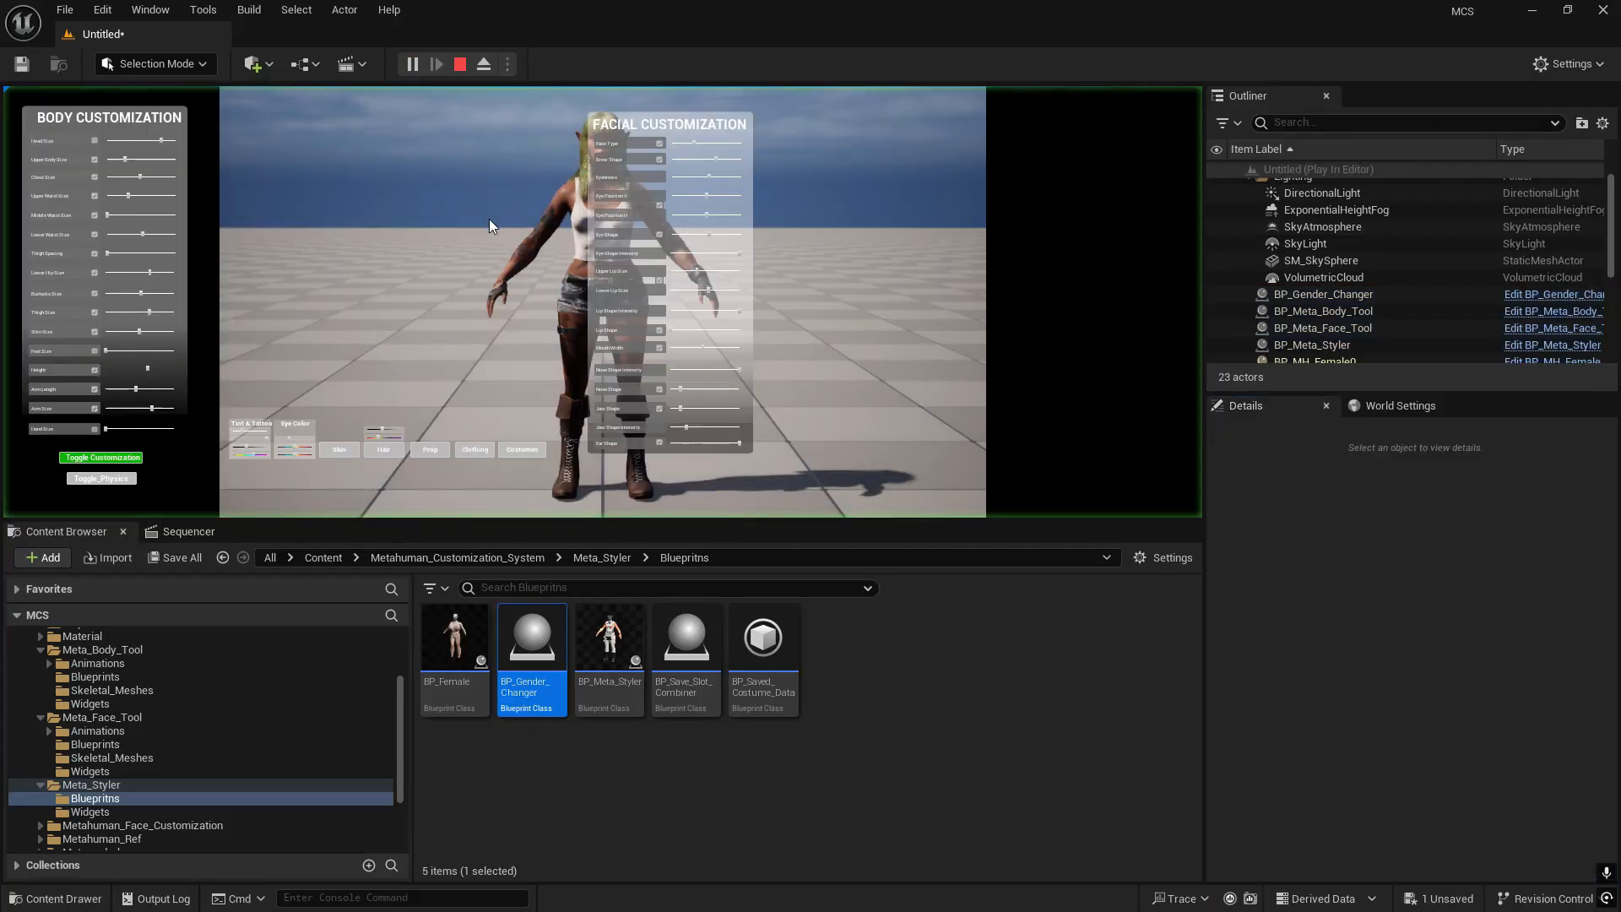
pyautogui.press('F11')
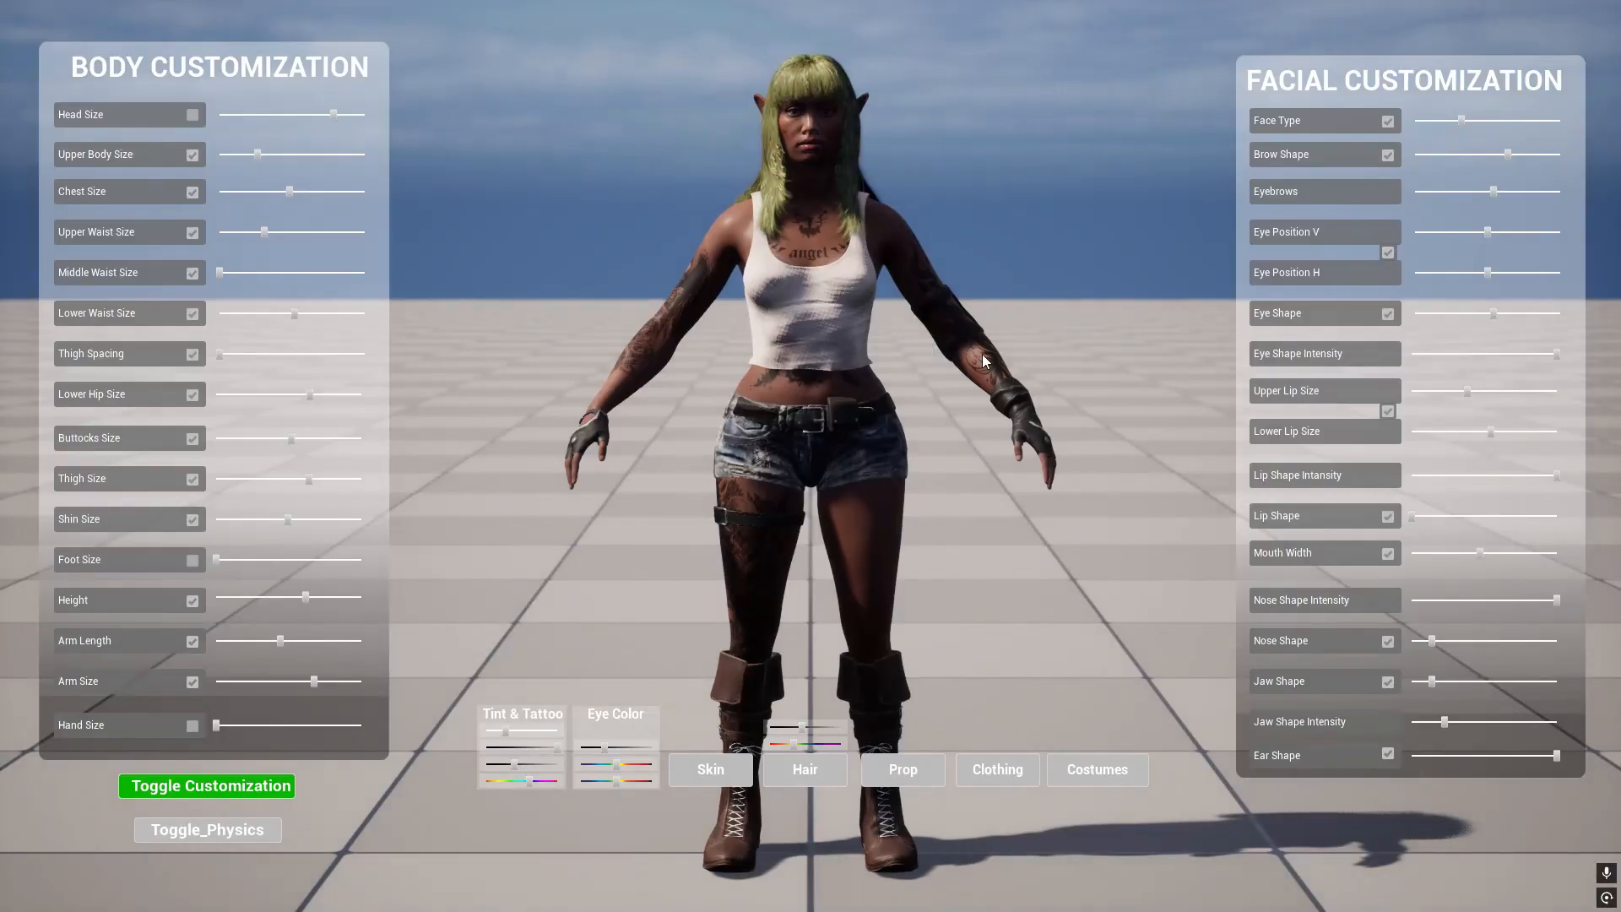
pyautogui.moveTo(982, 354); pyautogui.dragTo(990, 351)
pyautogui.press('Escape')
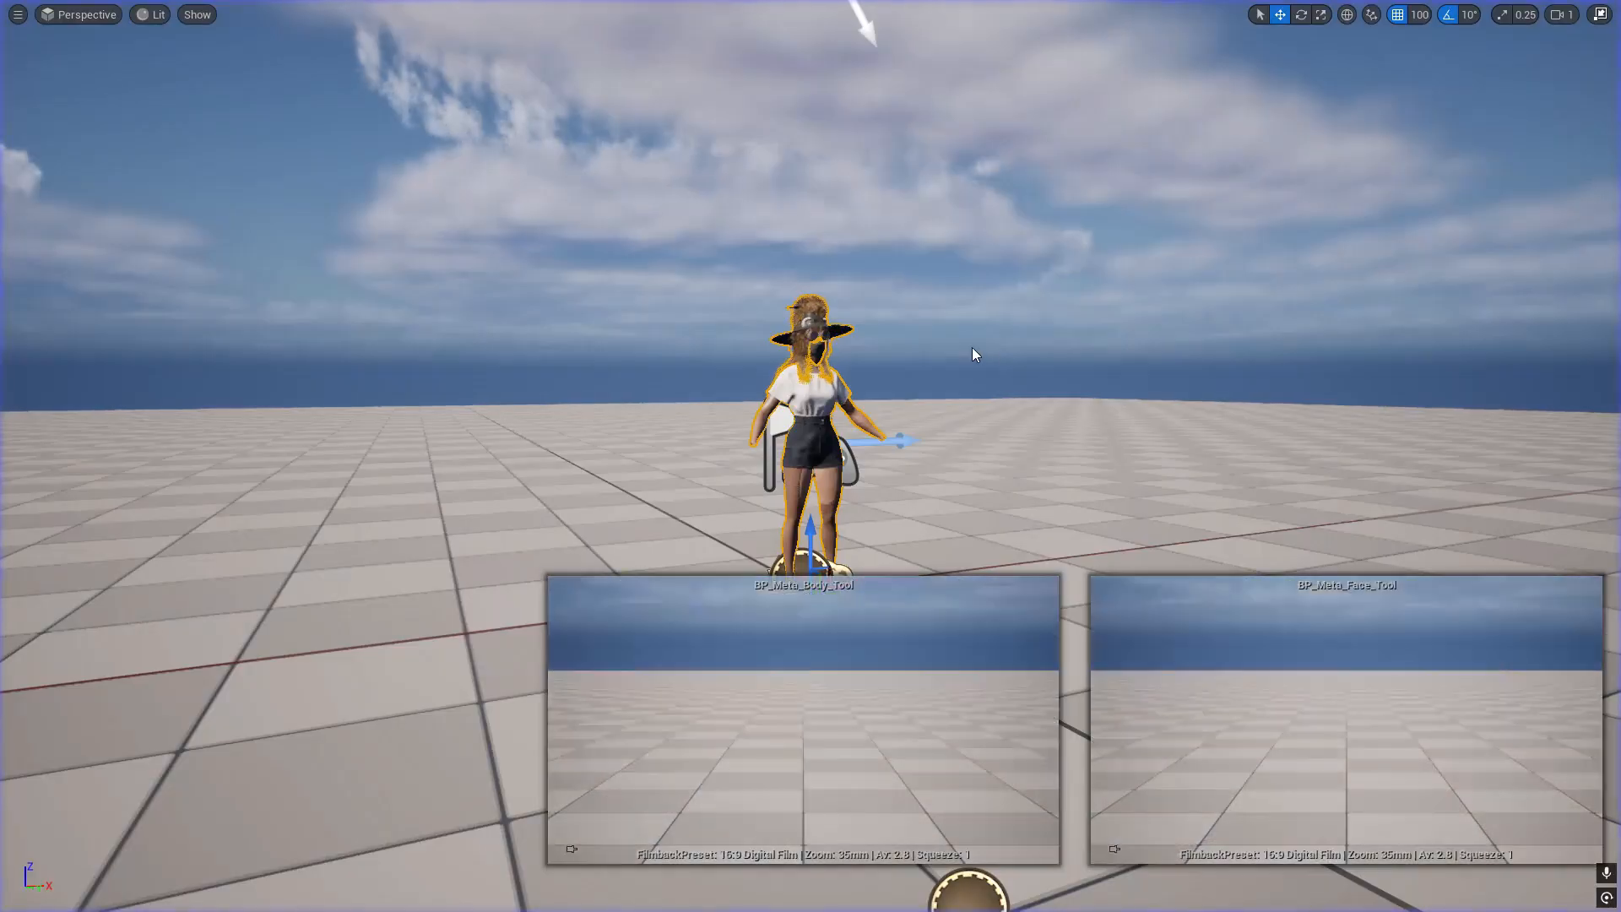
# - Save the level as Tutorial3 in the Content folder and return the viewport to its normal size
pyautogui.hotkey('ctrl', 's')
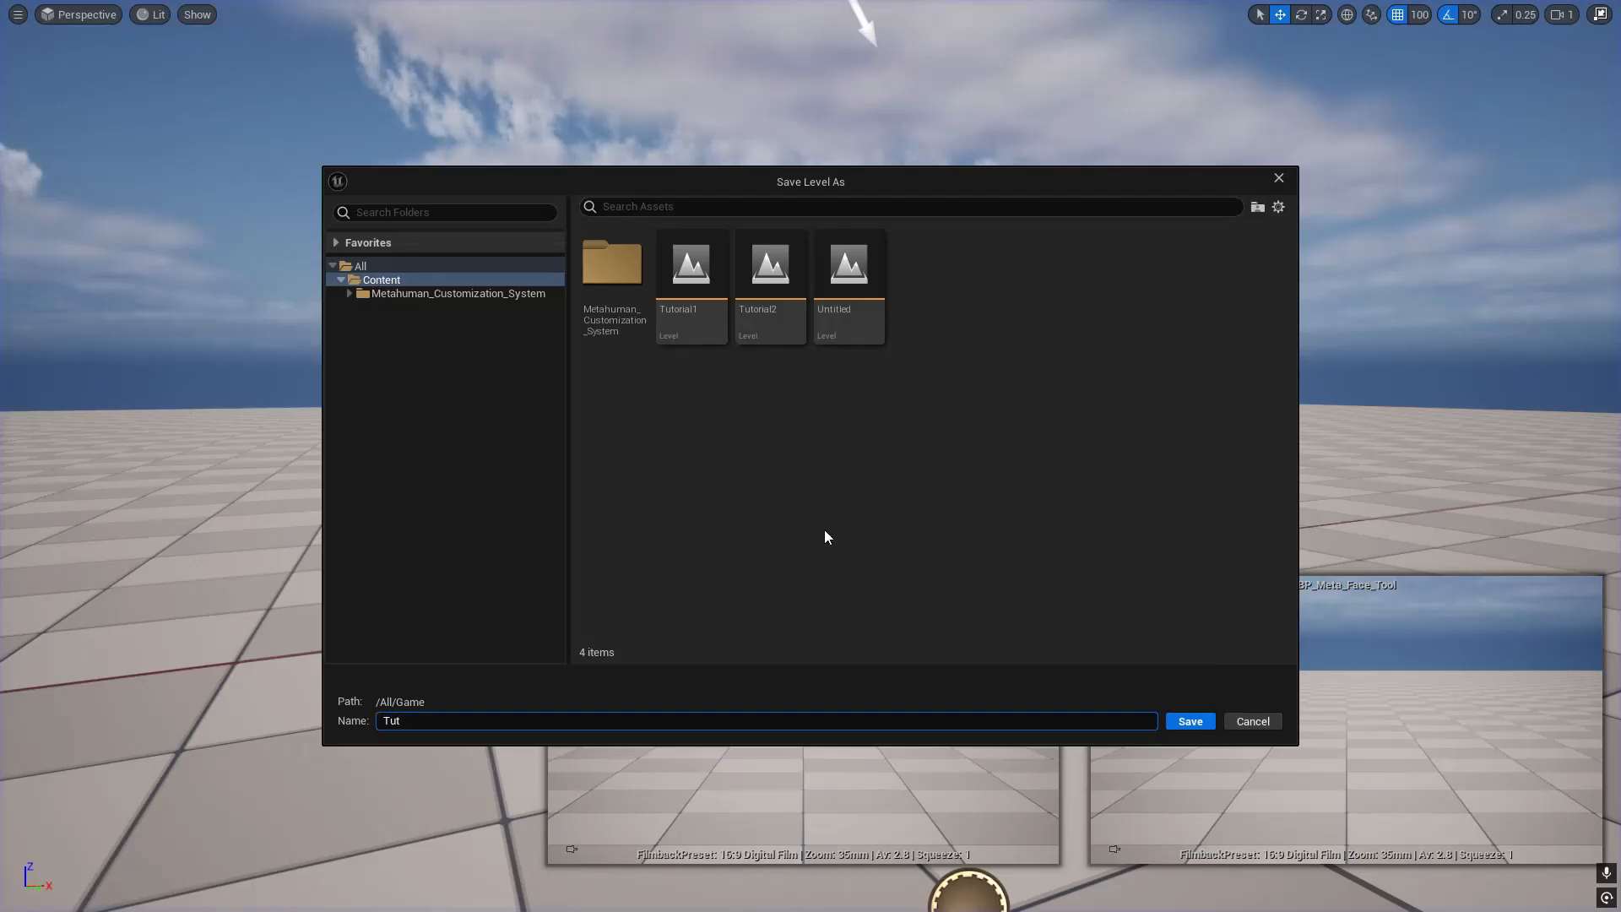
pyautogui.write('Tutorial3')
pyautogui.press('Return')
pyautogui.press('F11')
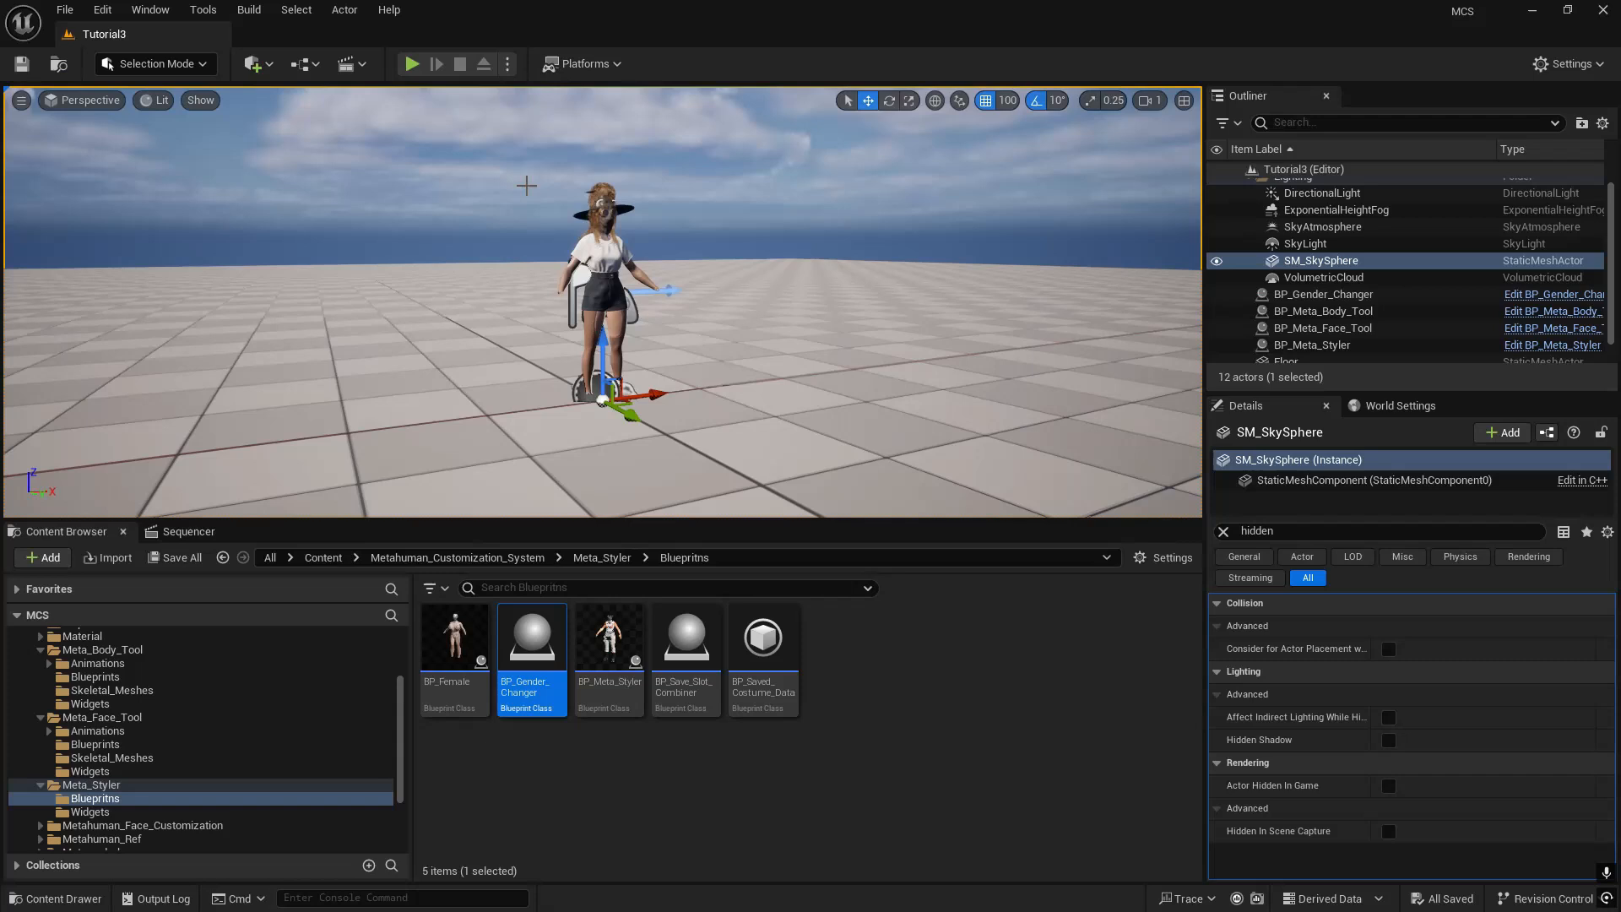
# - Open the recent level Tutorial2
pyautogui.click(64, 10)
pyautogui.moveTo(304, 131)
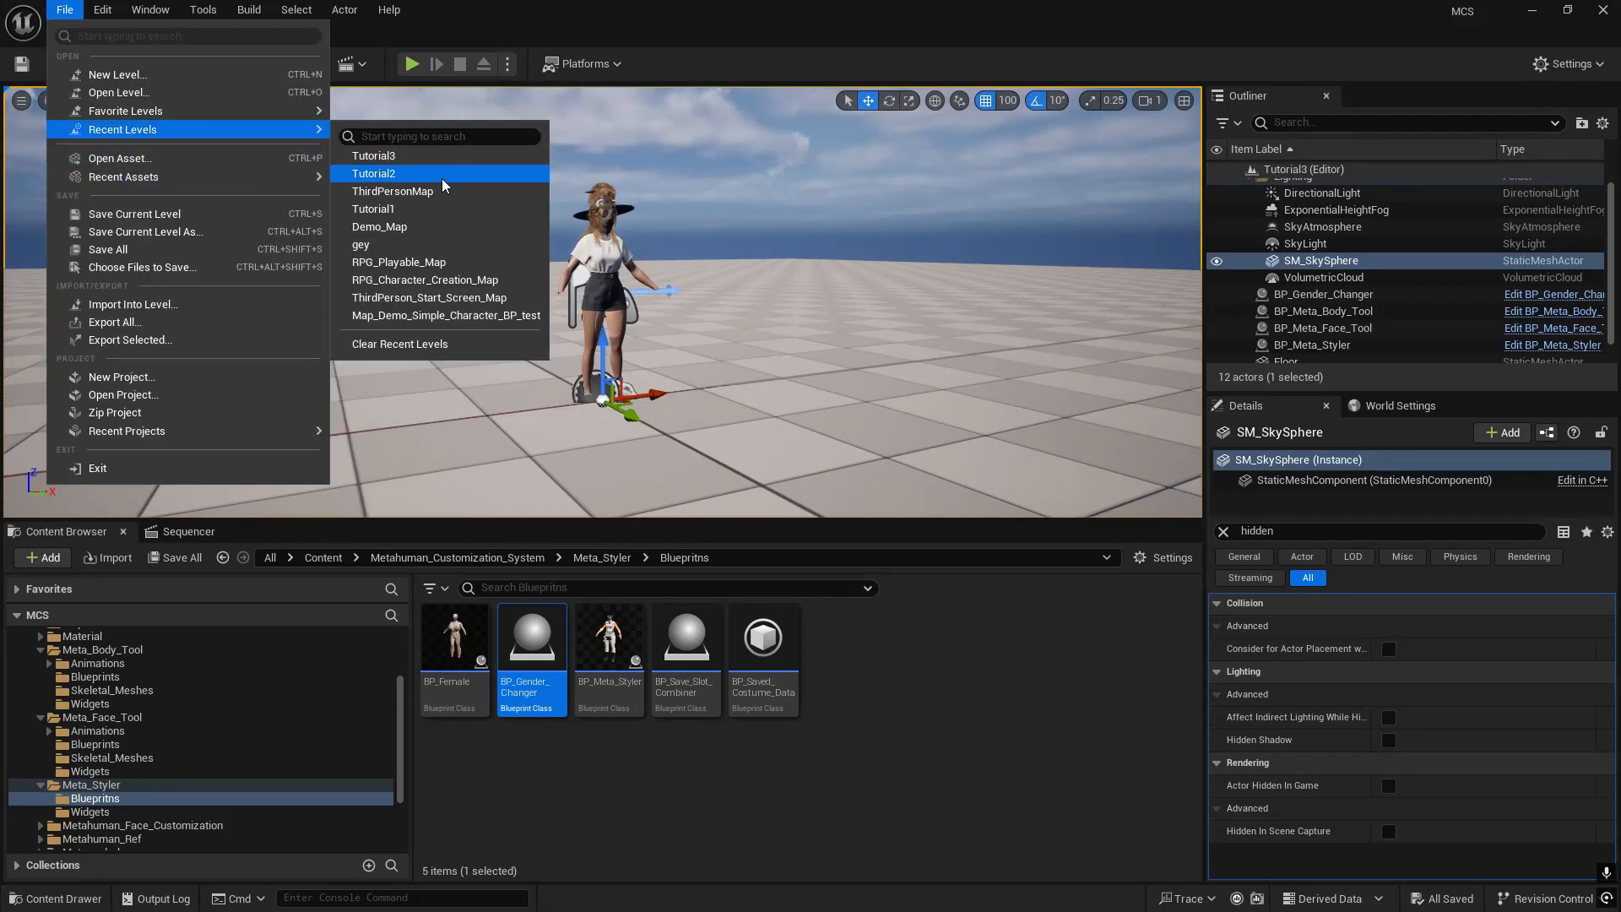
pyautogui.click(389, 176)
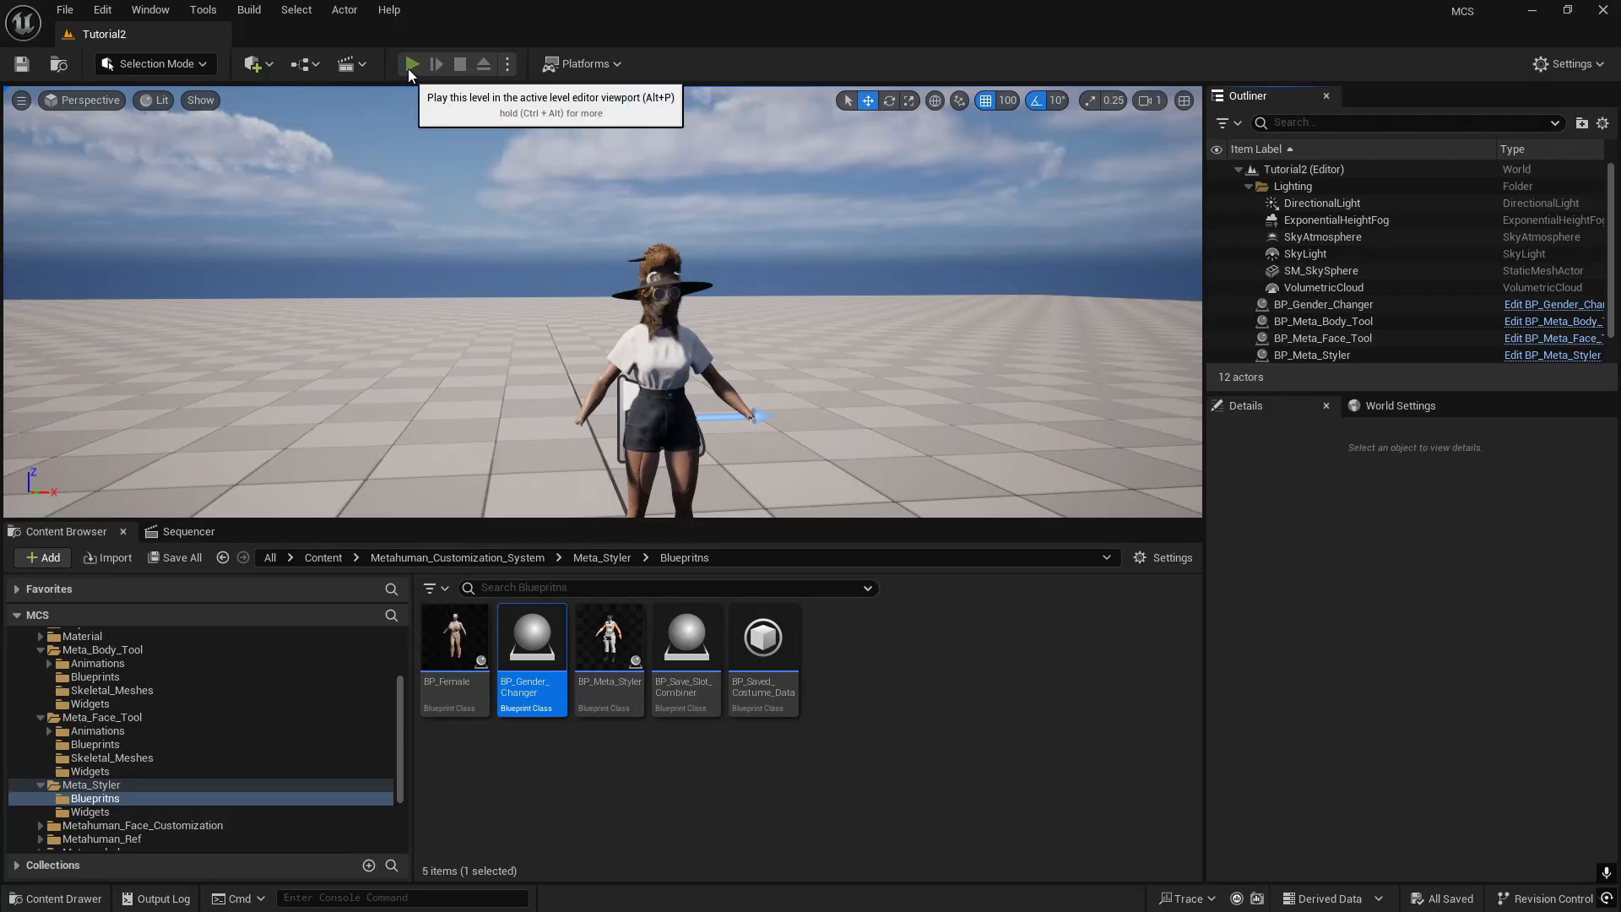
# - Play-test Tutorial2, running the character around to look for the leftover placeholder character, and end the session
pyautogui.click(412, 64)
pyautogui.click(521, 244)
pyautogui.press('a')
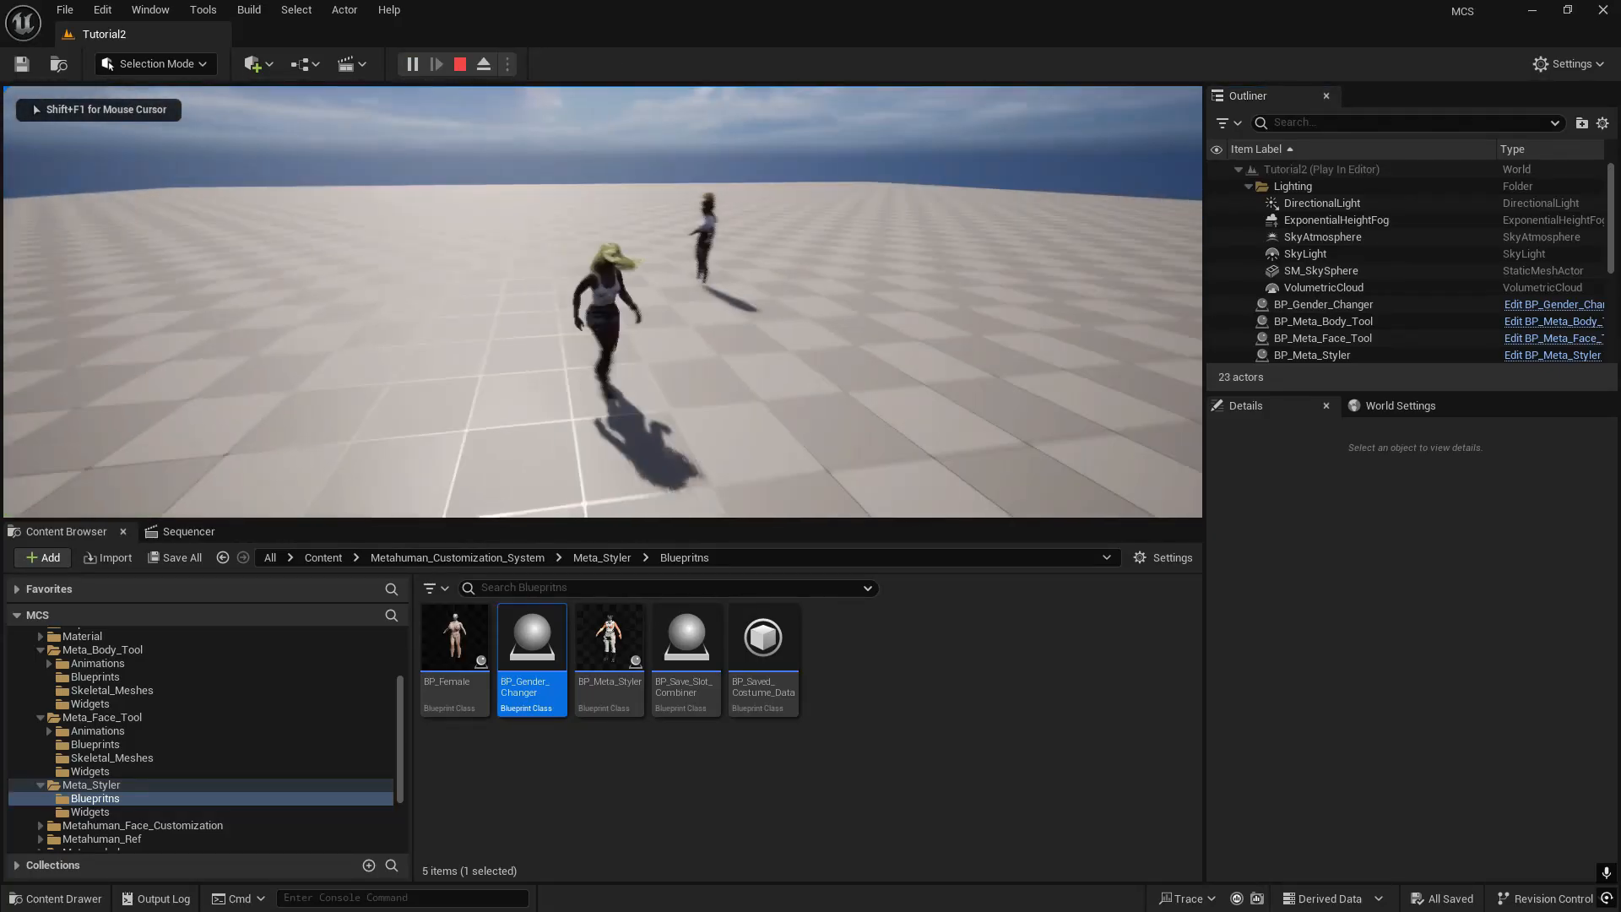
pyautogui.press('w')
pyautogui.press('Escape')
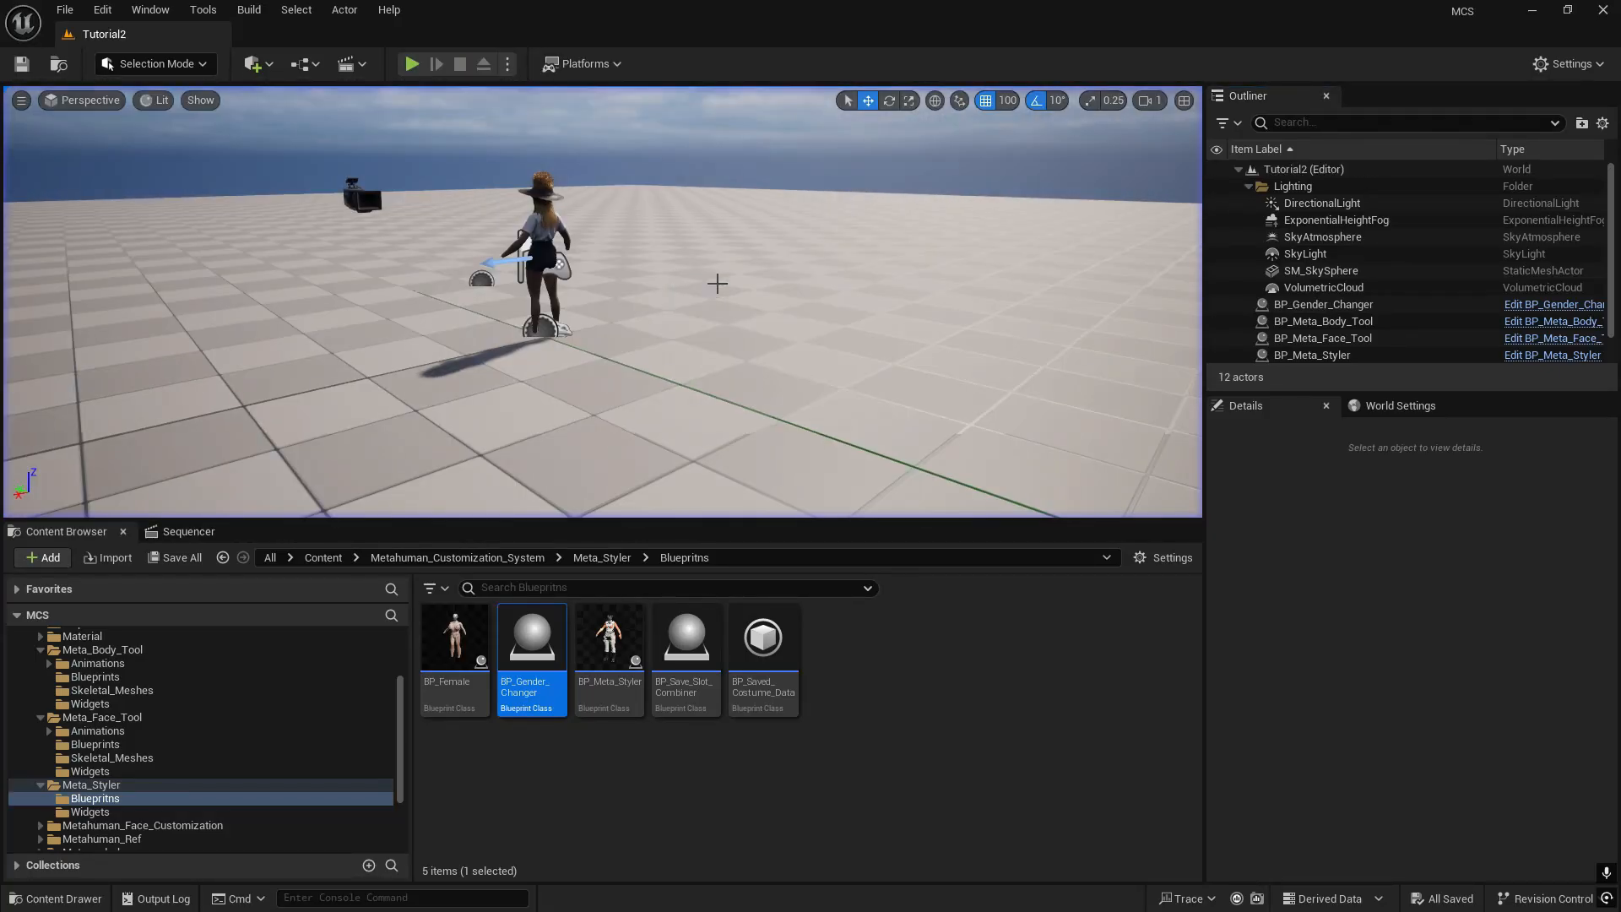
# - Enable Actor Hidden In Game for BP_Gender_Changer, BP_Meta_Body_Tool, BP_Meta_Face_Tool and BP_Meta_Styler together in Tutorial2
pyautogui.click(1345, 309)
pyautogui.scroll(-1, 1351, 327)
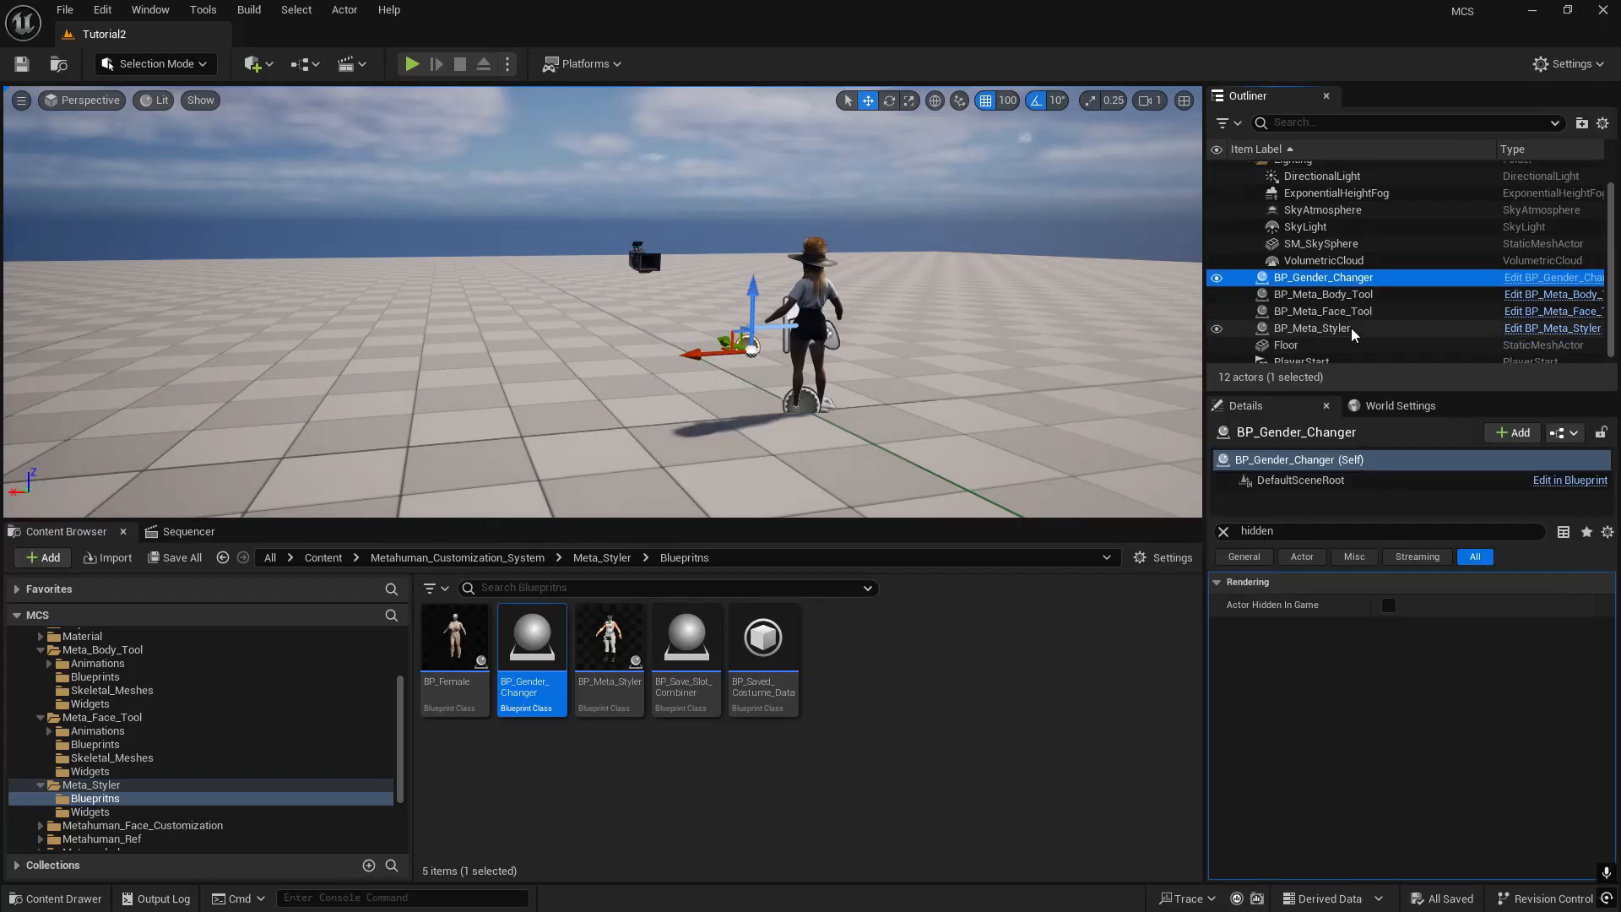
pyautogui.keyDown('shift'); pyautogui.click(1336, 322); pyautogui.keyUp('shift')
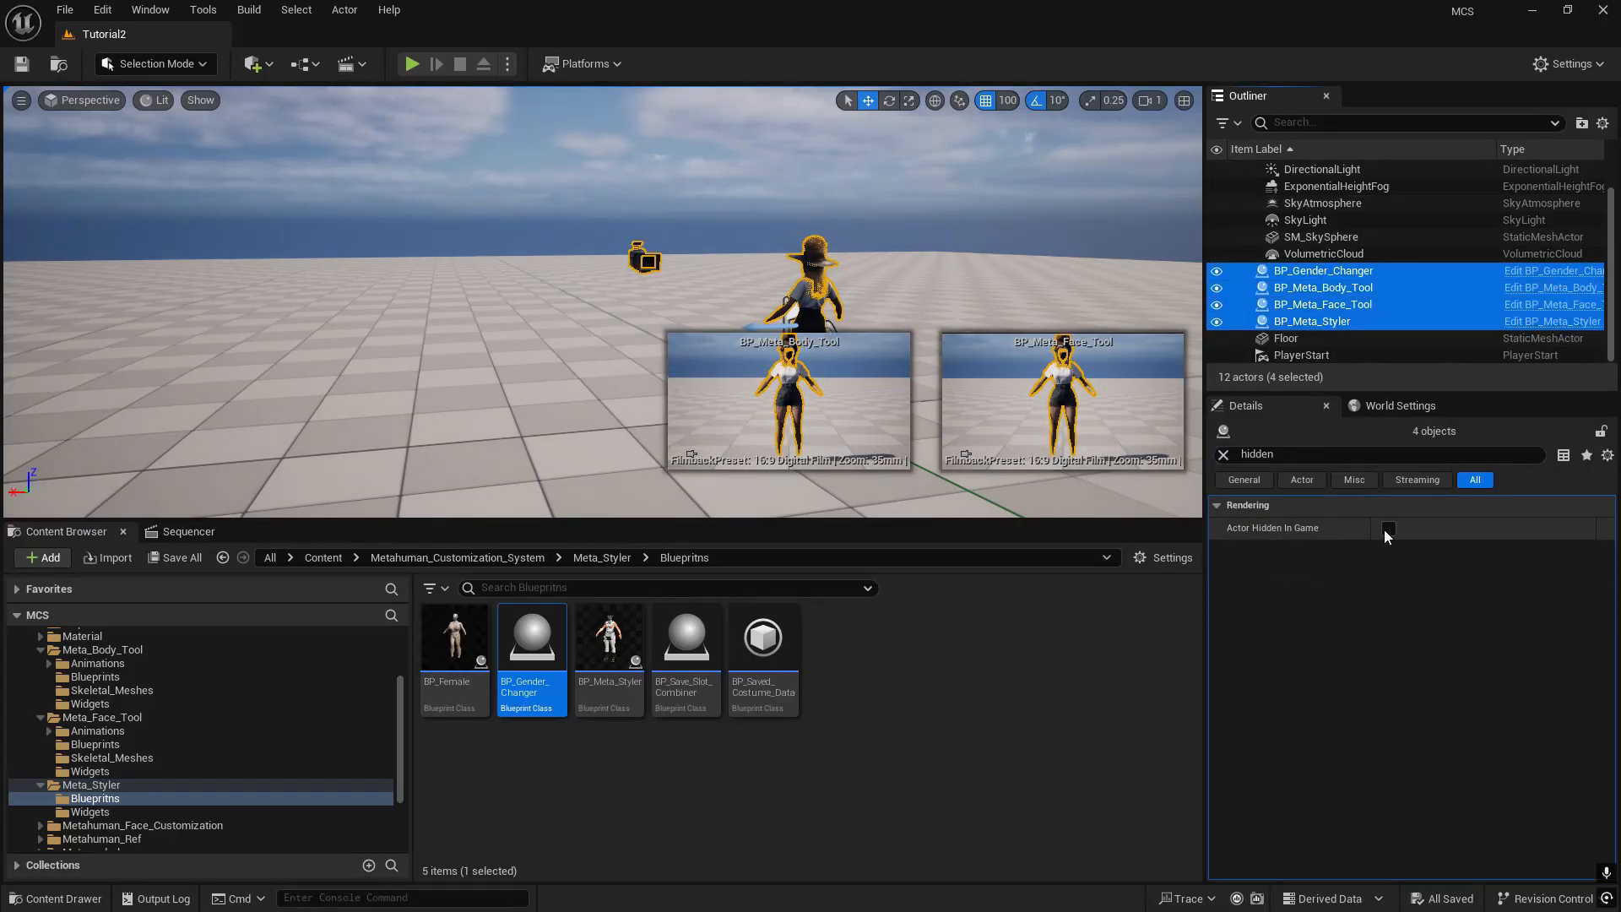
pyautogui.click(1386, 528)
# - Play-test Tutorial2 again with the tool actors hidden, running the character in both directions, and end the session
pyautogui.click(412, 64)
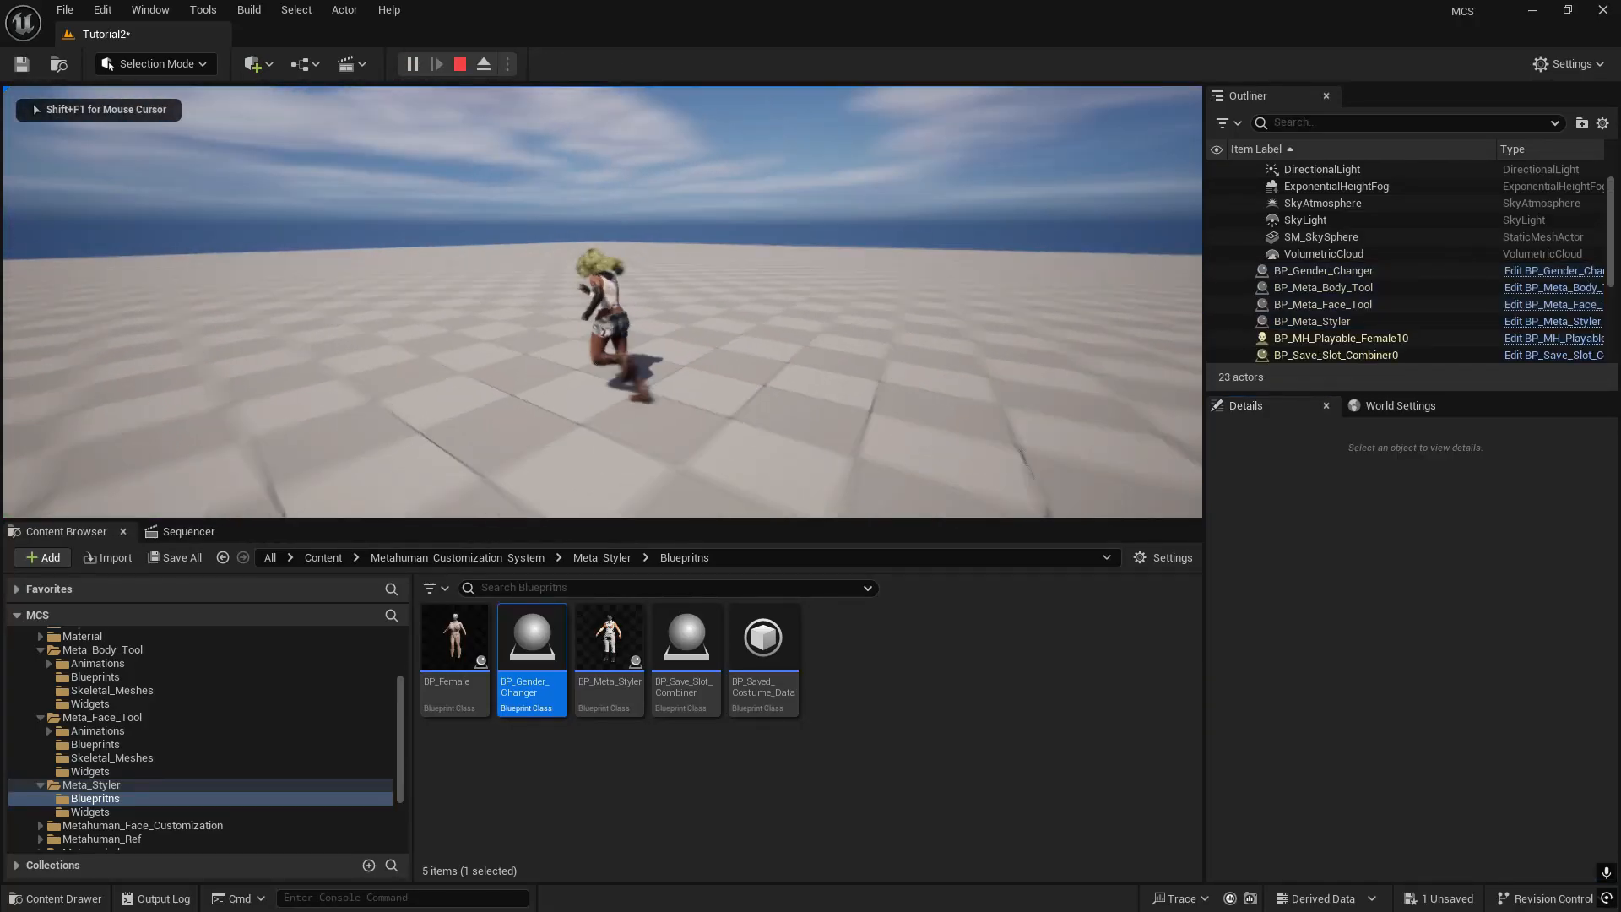
pyautogui.press('d')
pyautogui.press('a')
pyautogui.press('Escape')
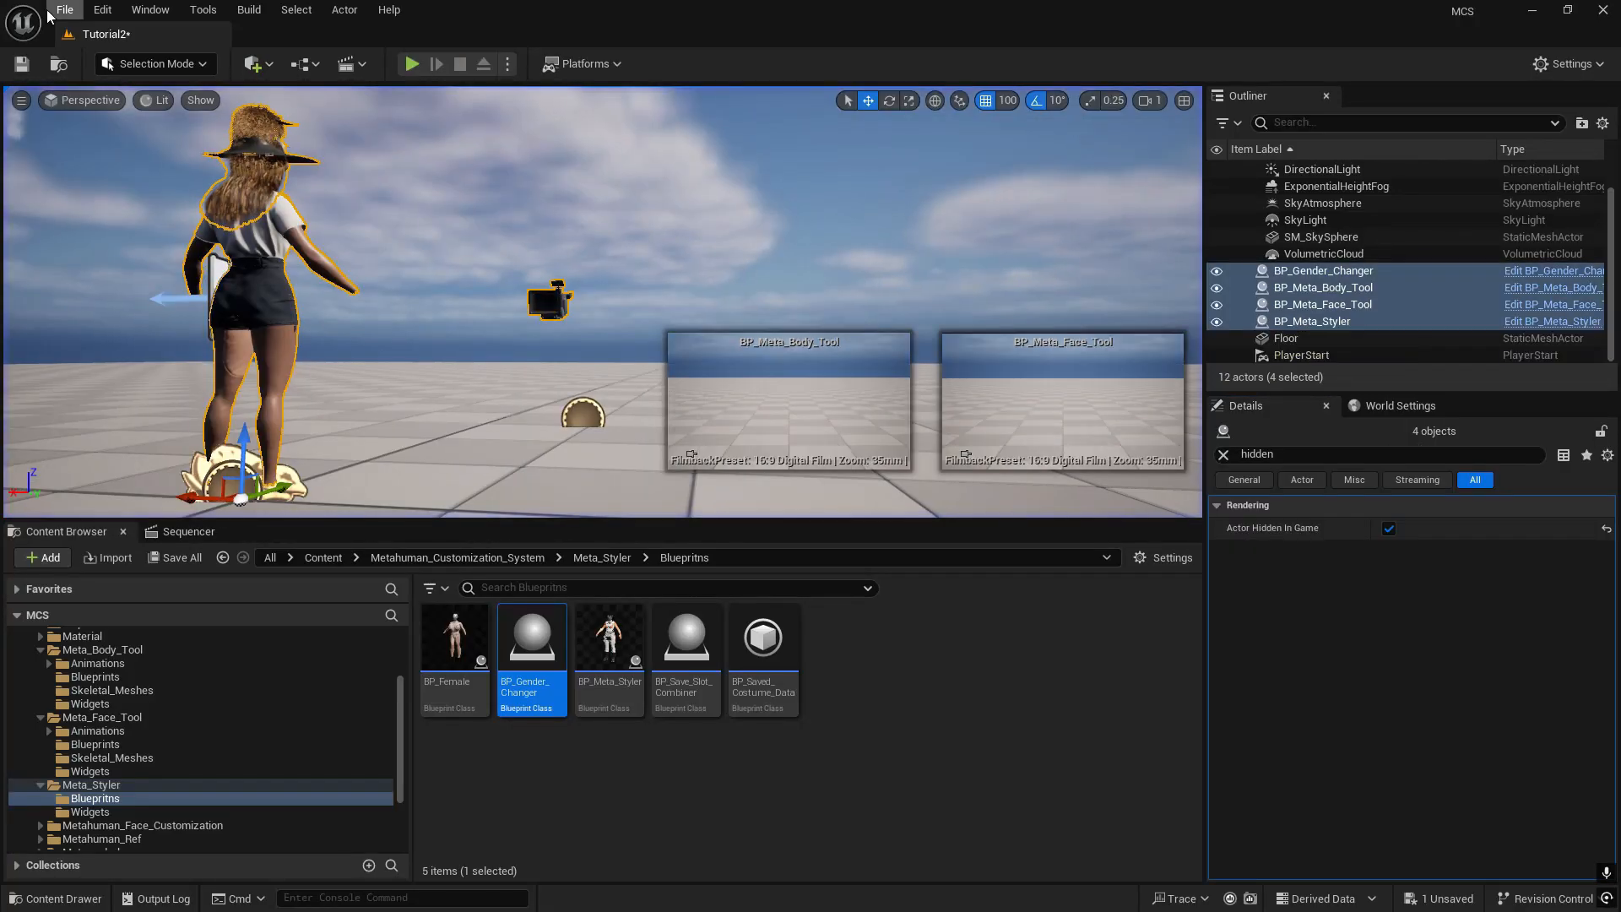
# - Open the recent level Tutorial1, saving the changes to Tutorial2
pyautogui.click(68, 10)
pyautogui.moveTo(312, 176)
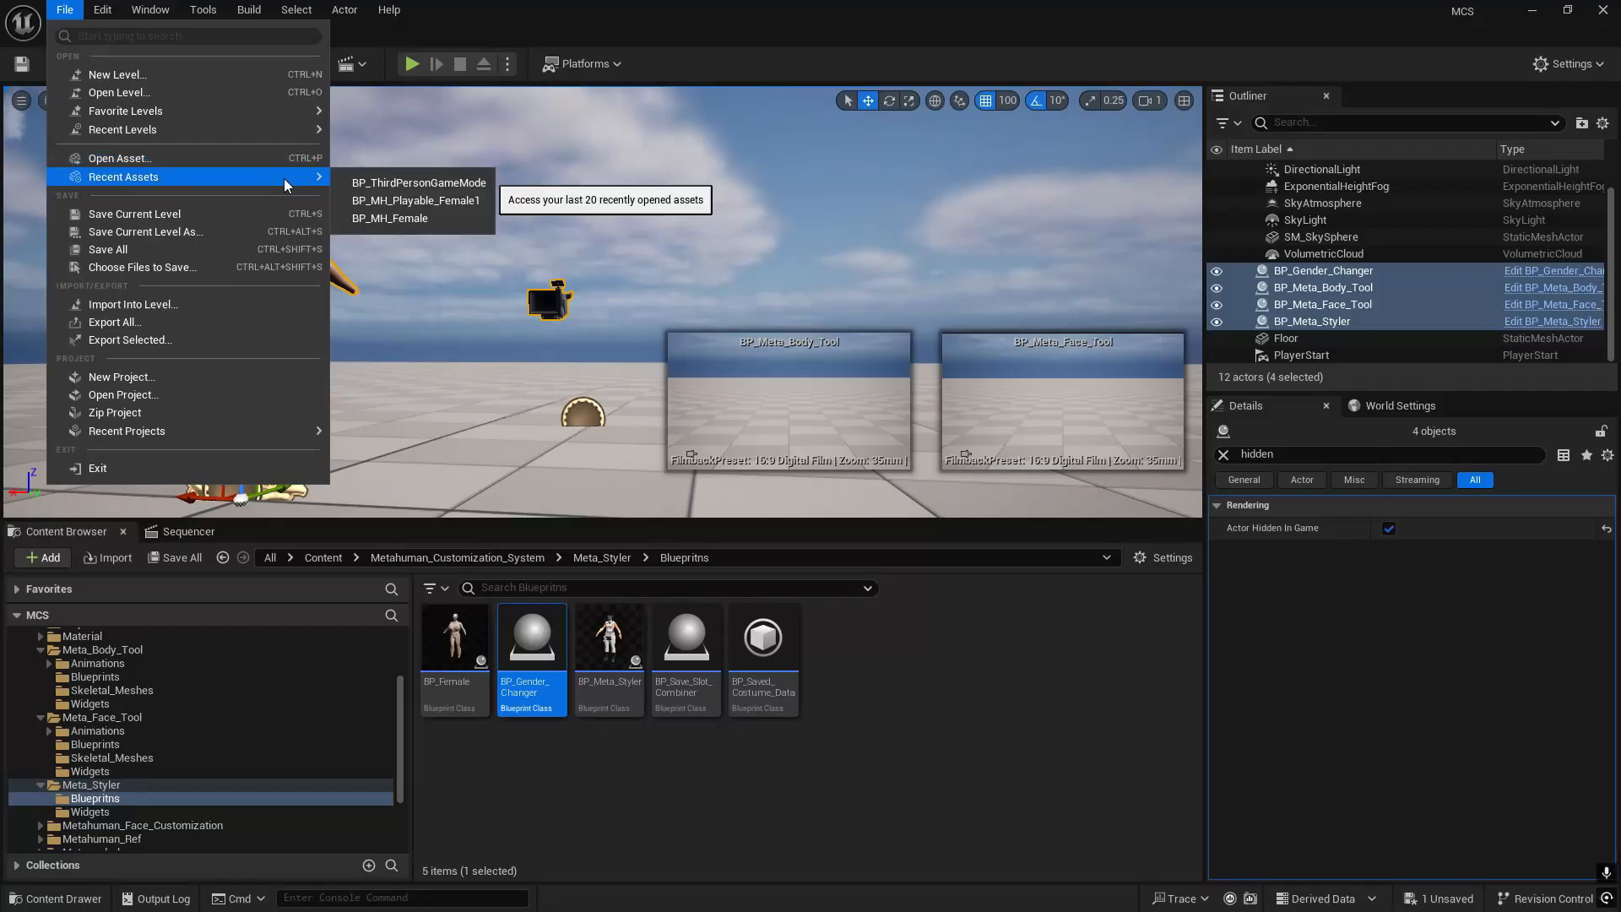
pyautogui.moveTo(256, 132)
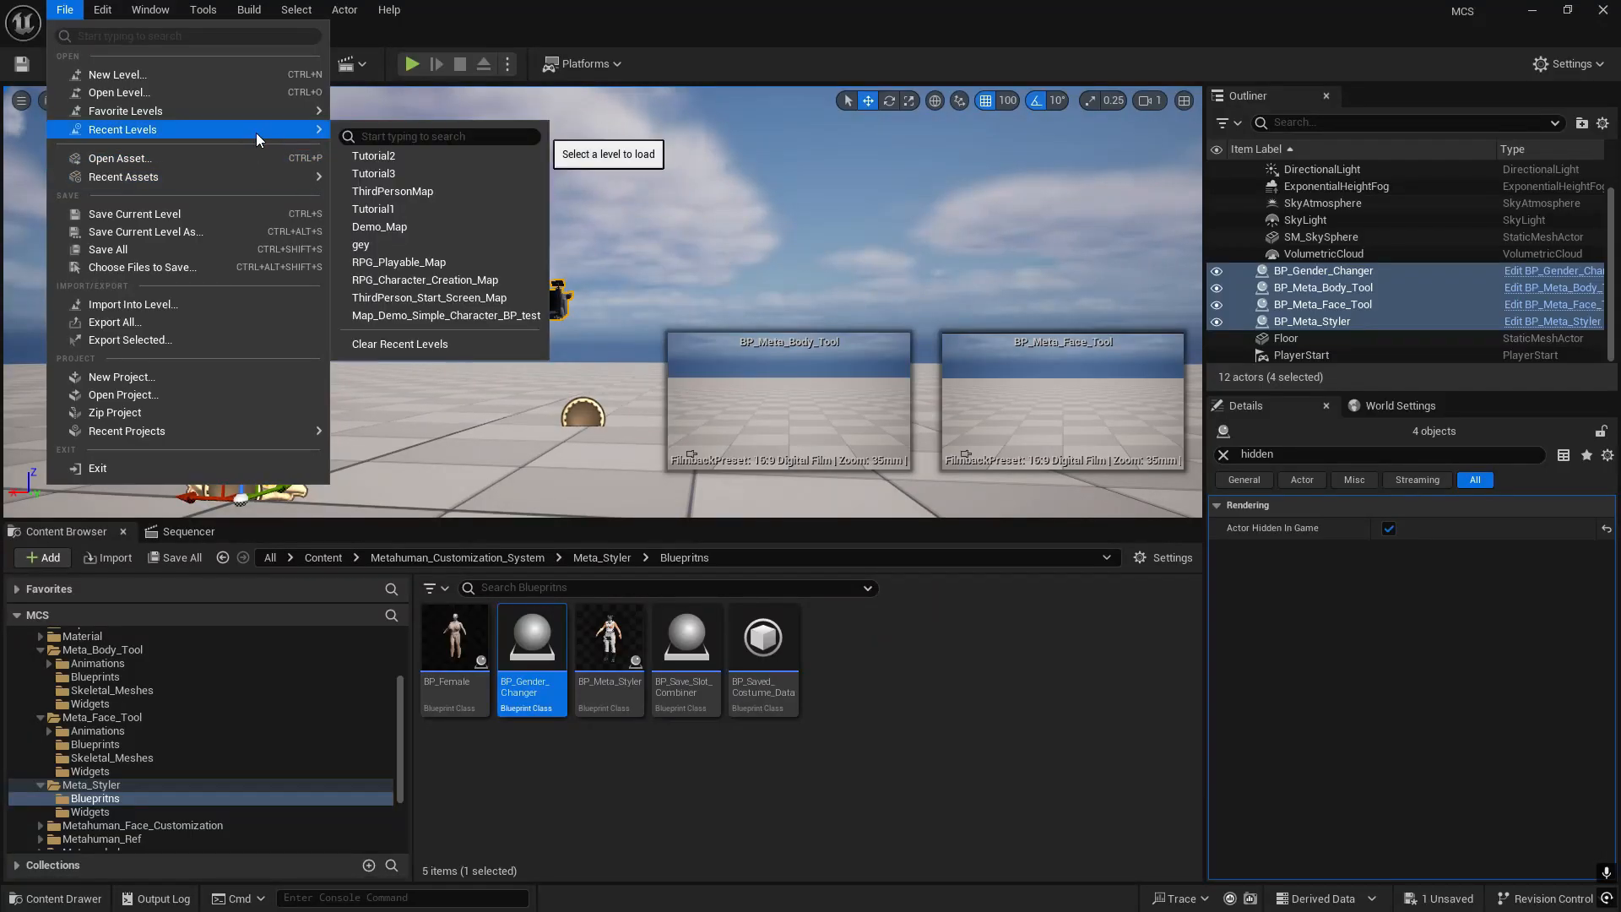
pyautogui.click(397, 210)
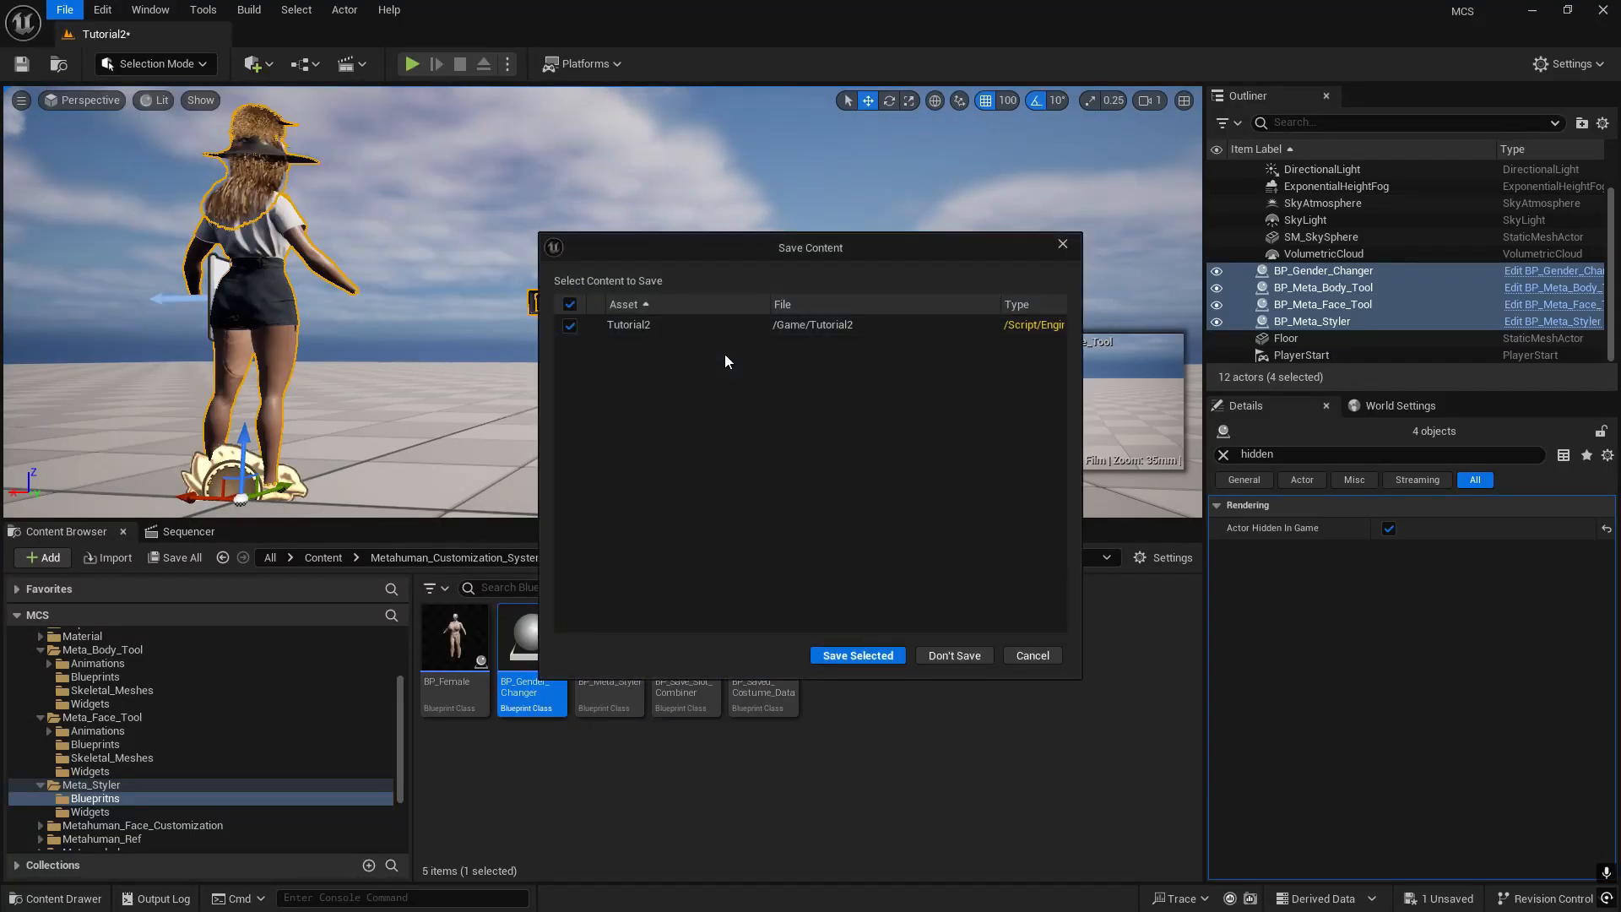
pyautogui.click(847, 661)
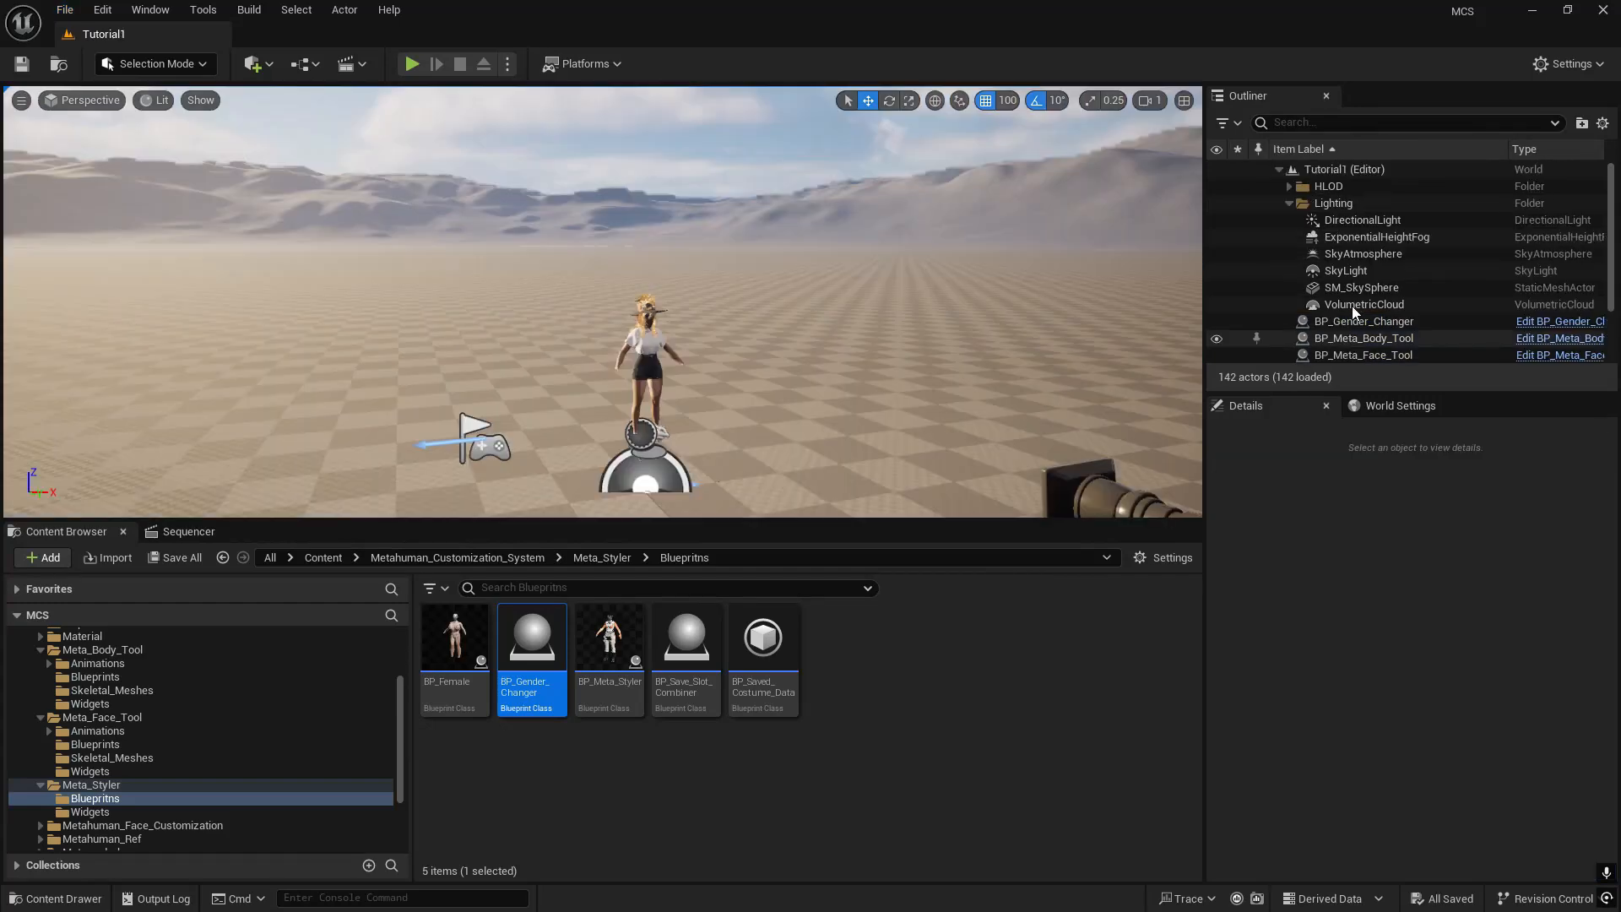
# - Select the four actors from BP_Gender_Changer to BP_Meta_Styler in Tutorial1 and enable Actor Hidden In Game for them
pyautogui.scroll(-2, 1351, 321)
pyautogui.click(1369, 275)
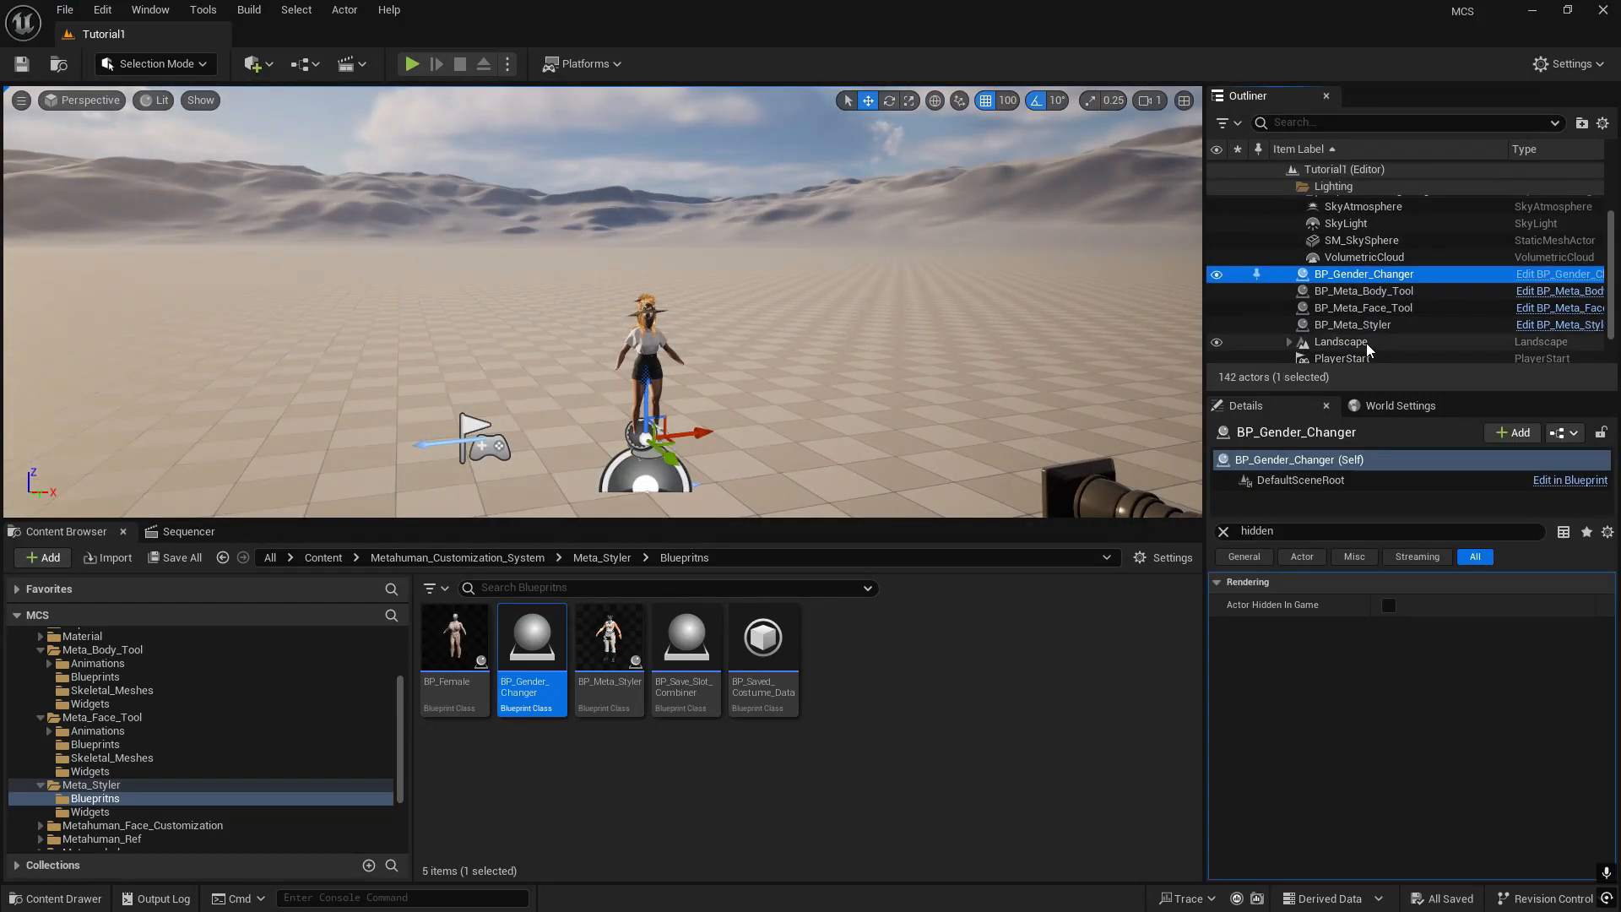
pyautogui.keyDown('shift'); pyautogui.click(1359, 326); pyautogui.keyUp('shift')
pyautogui.click(1389, 529)
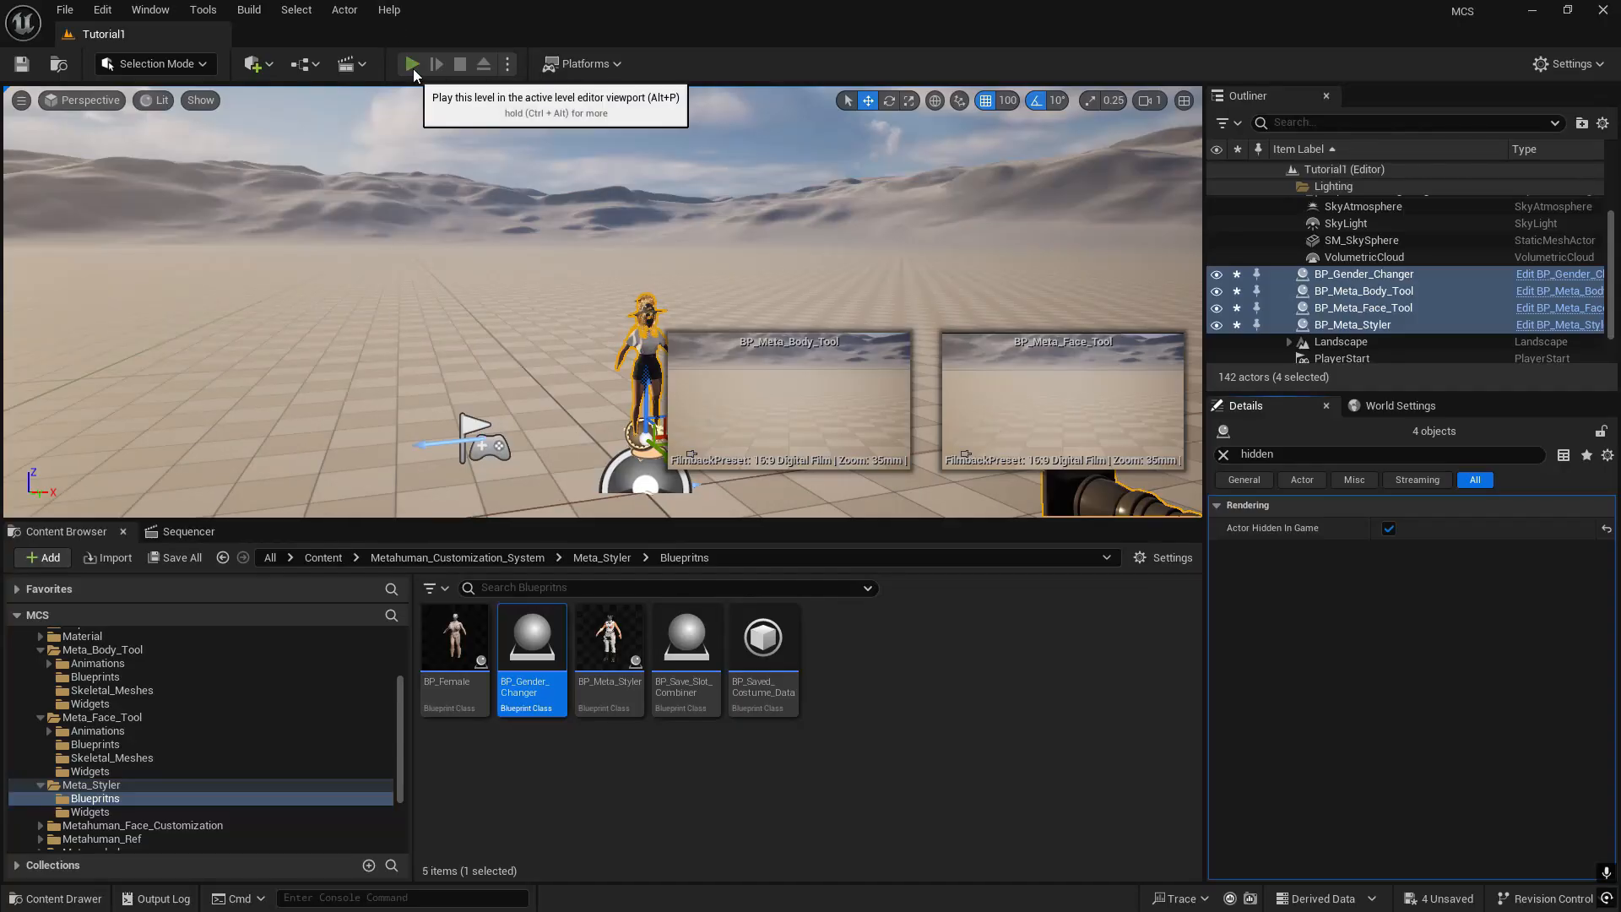
# - Play-test Tutorial1, running the character through the landscape and viewing her from the front in full screen
pyautogui.click(413, 65)
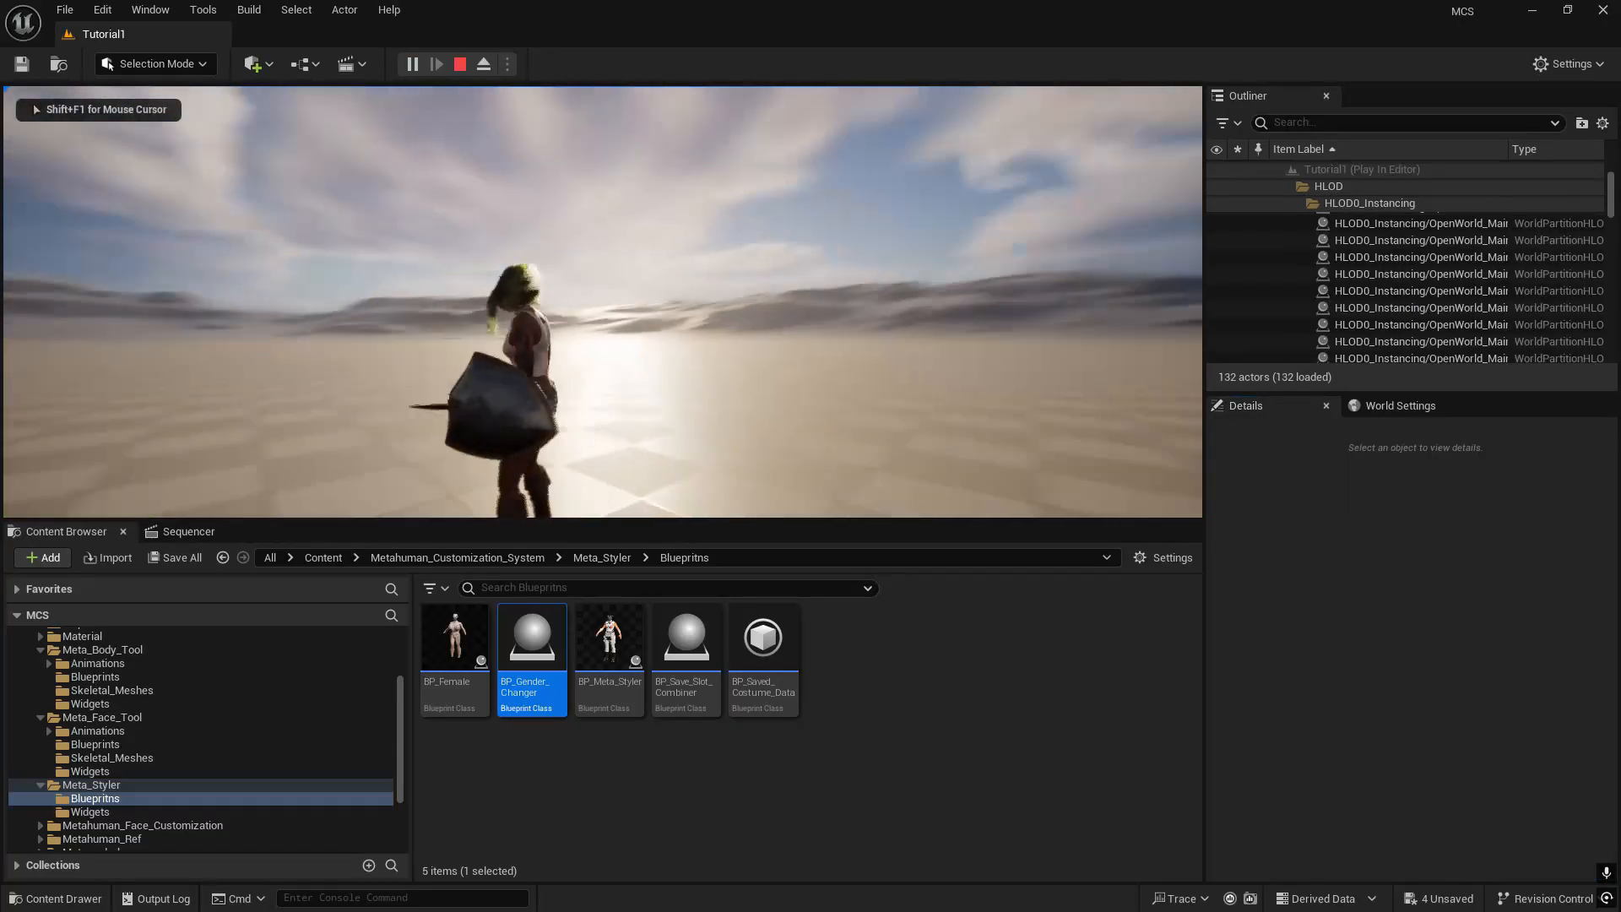
pyautogui.press('w')
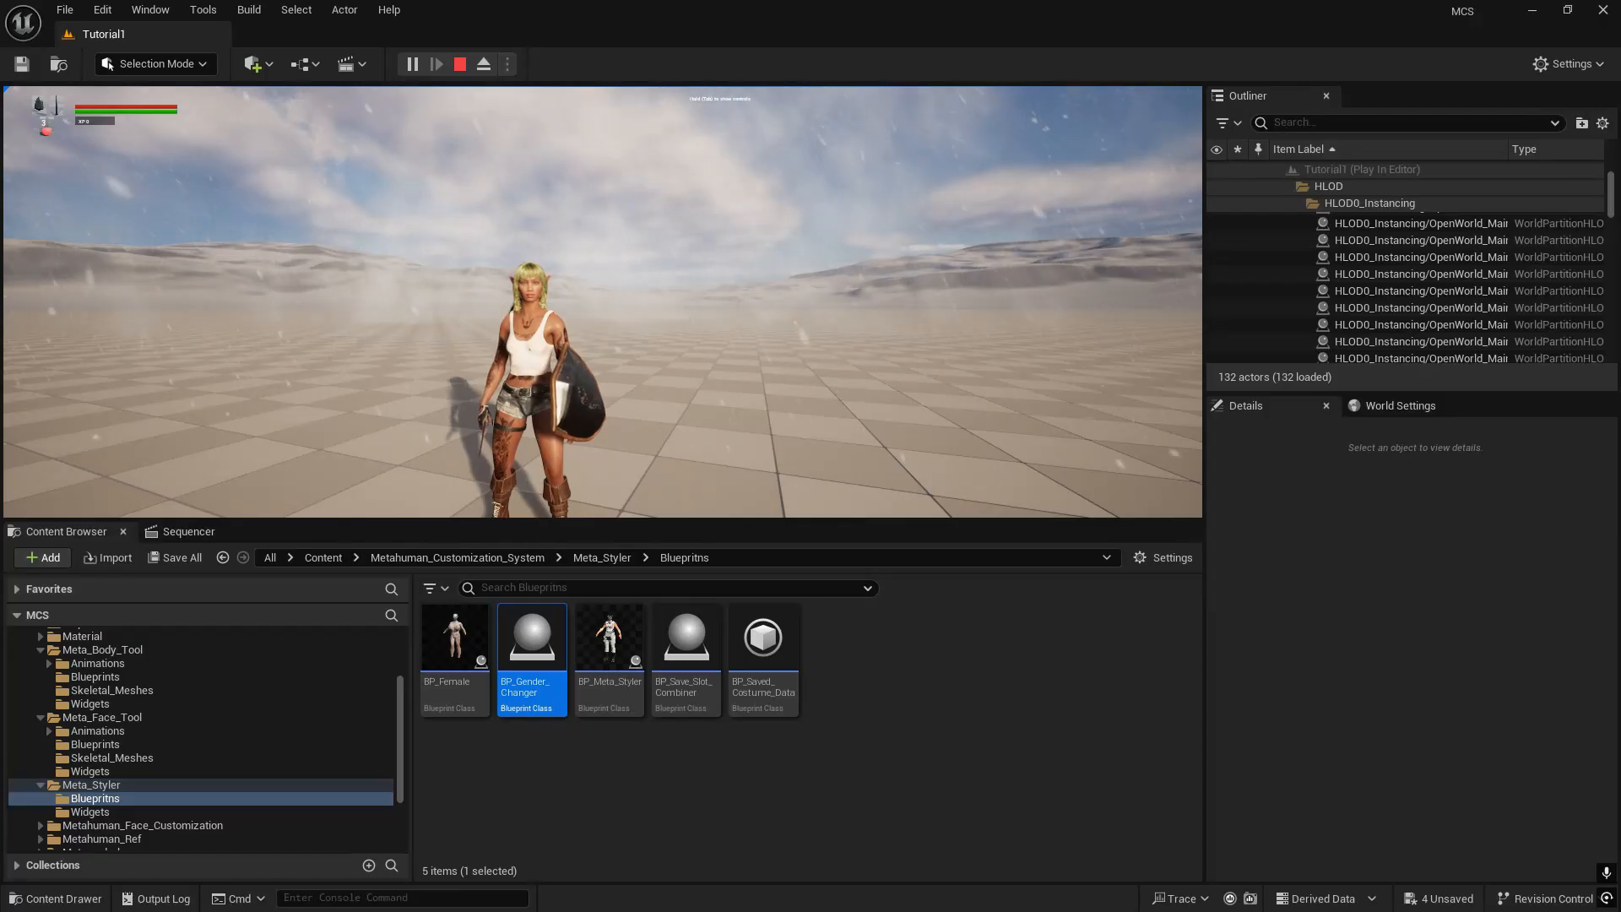
pyautogui.press('F11')
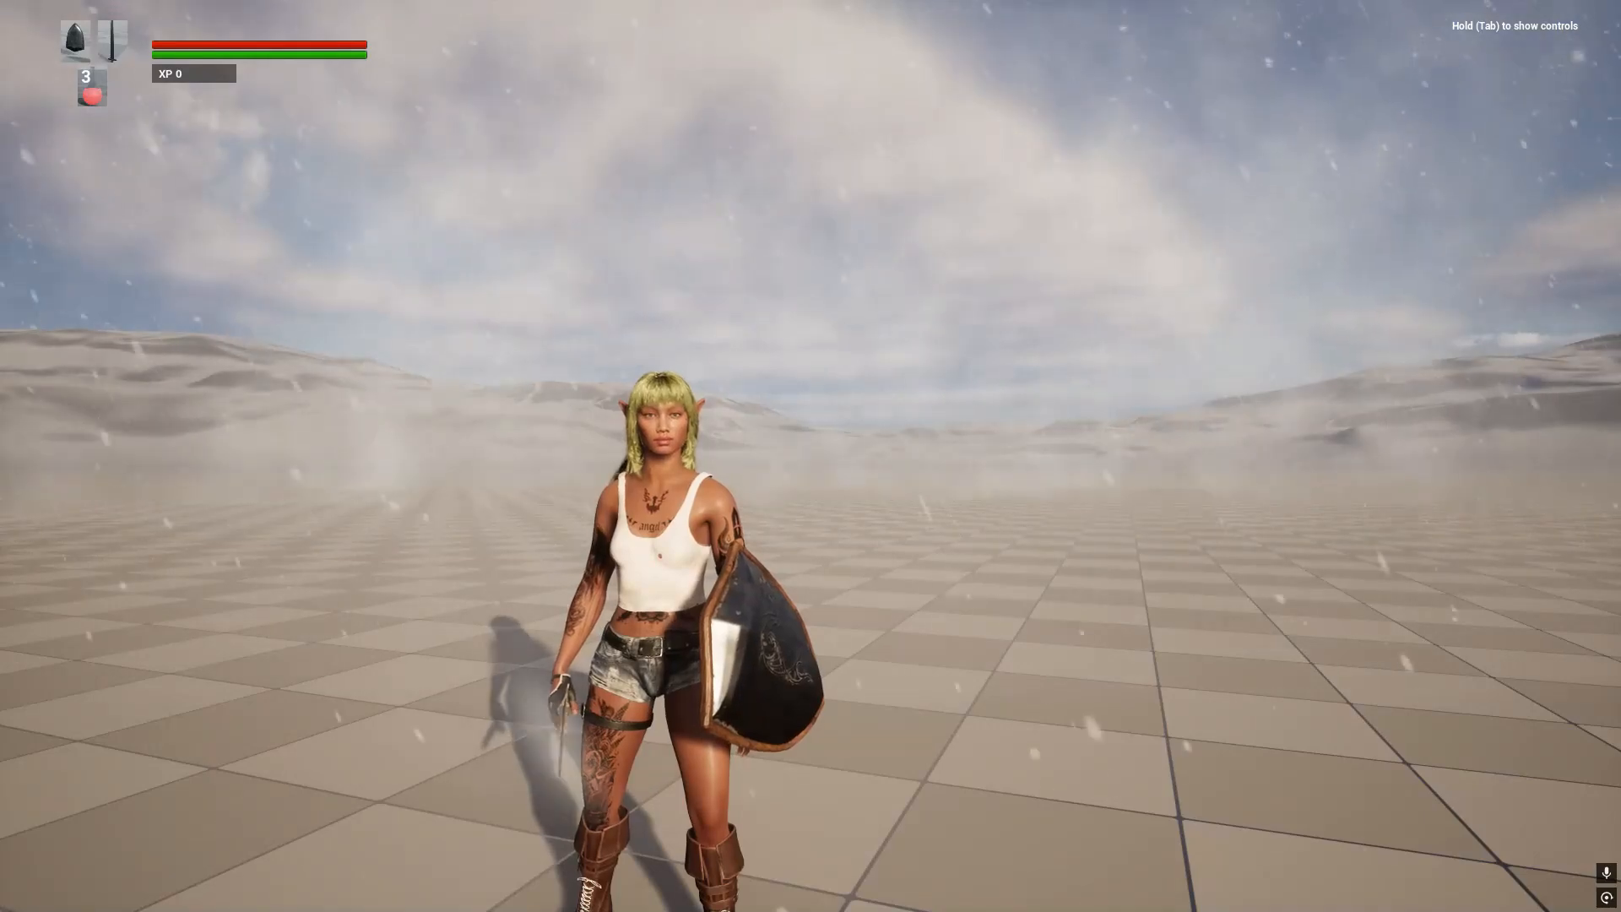
pyautogui.press('super')
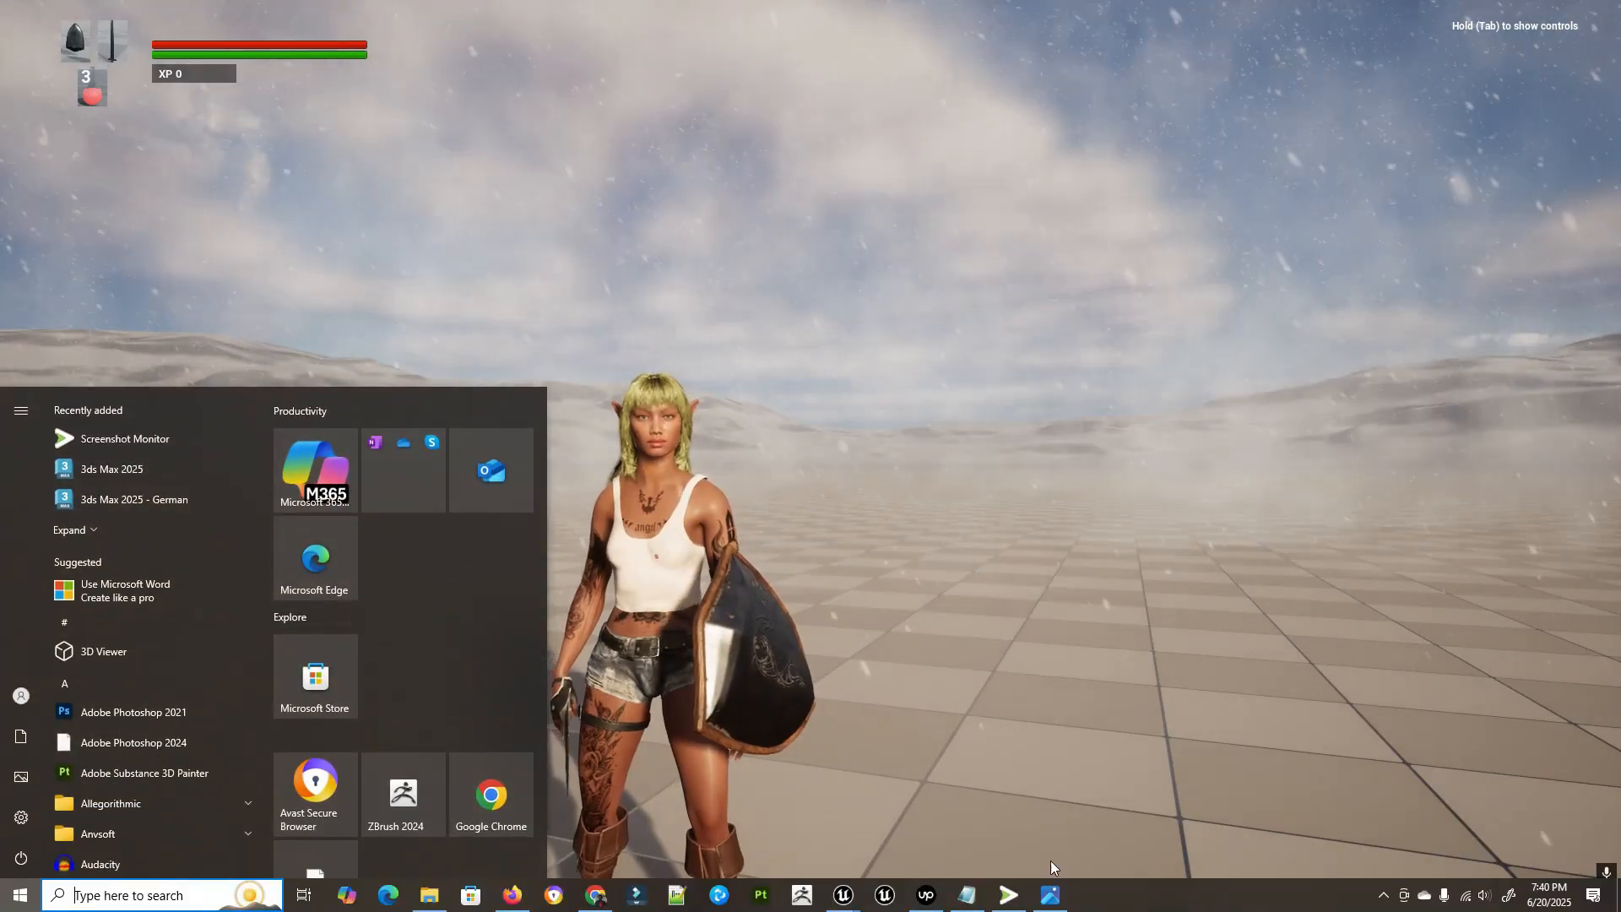
pyautogui.click(1050, 894)
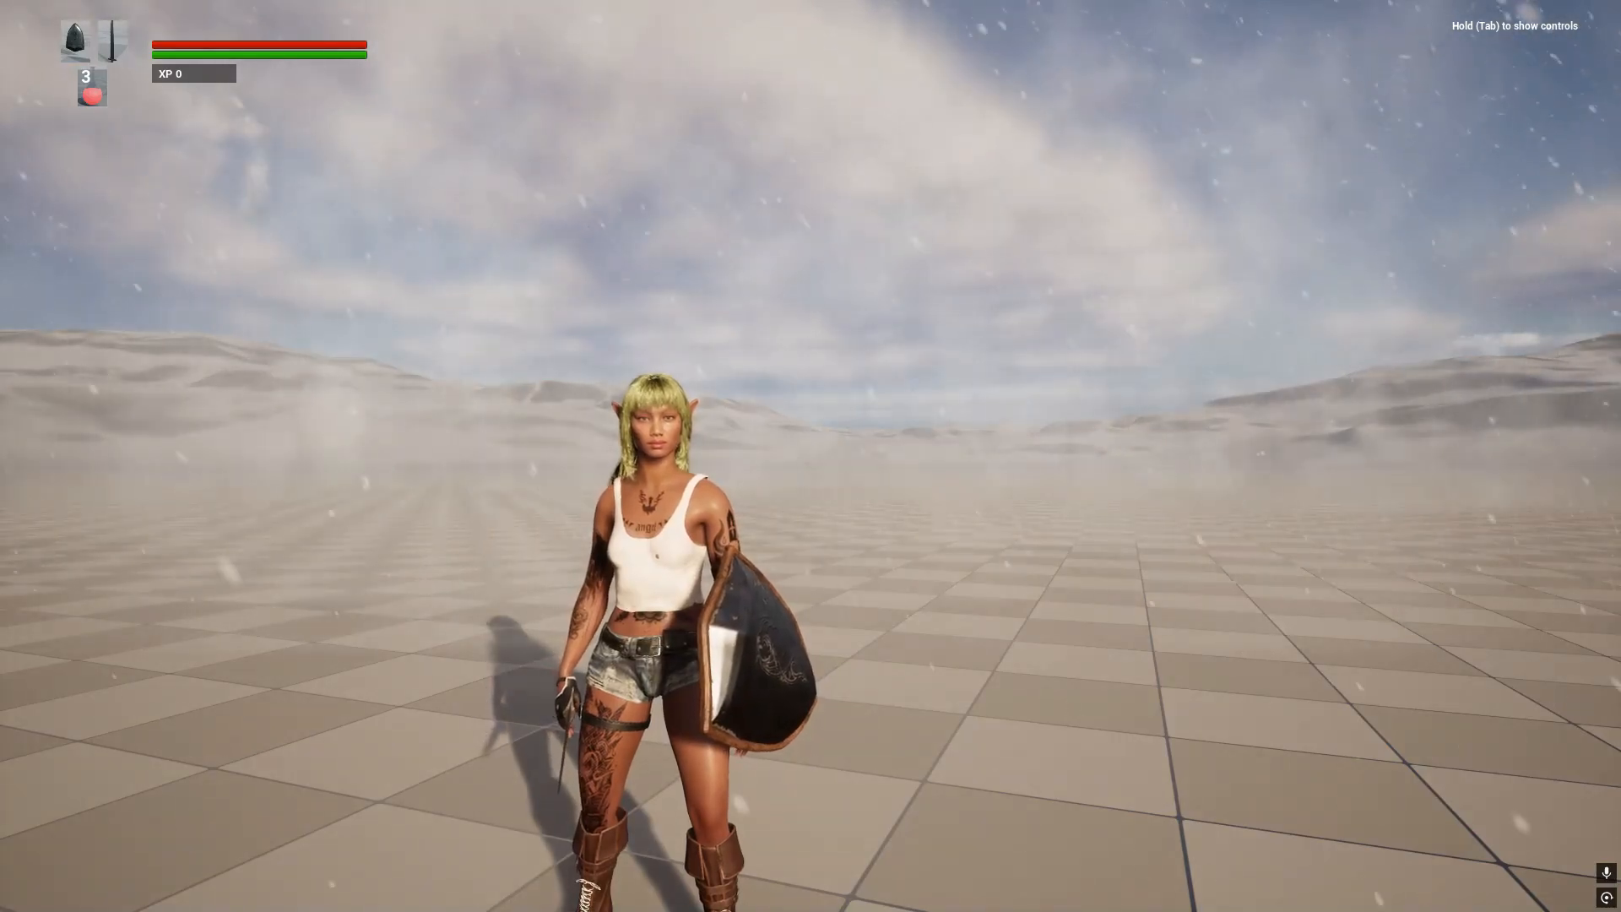